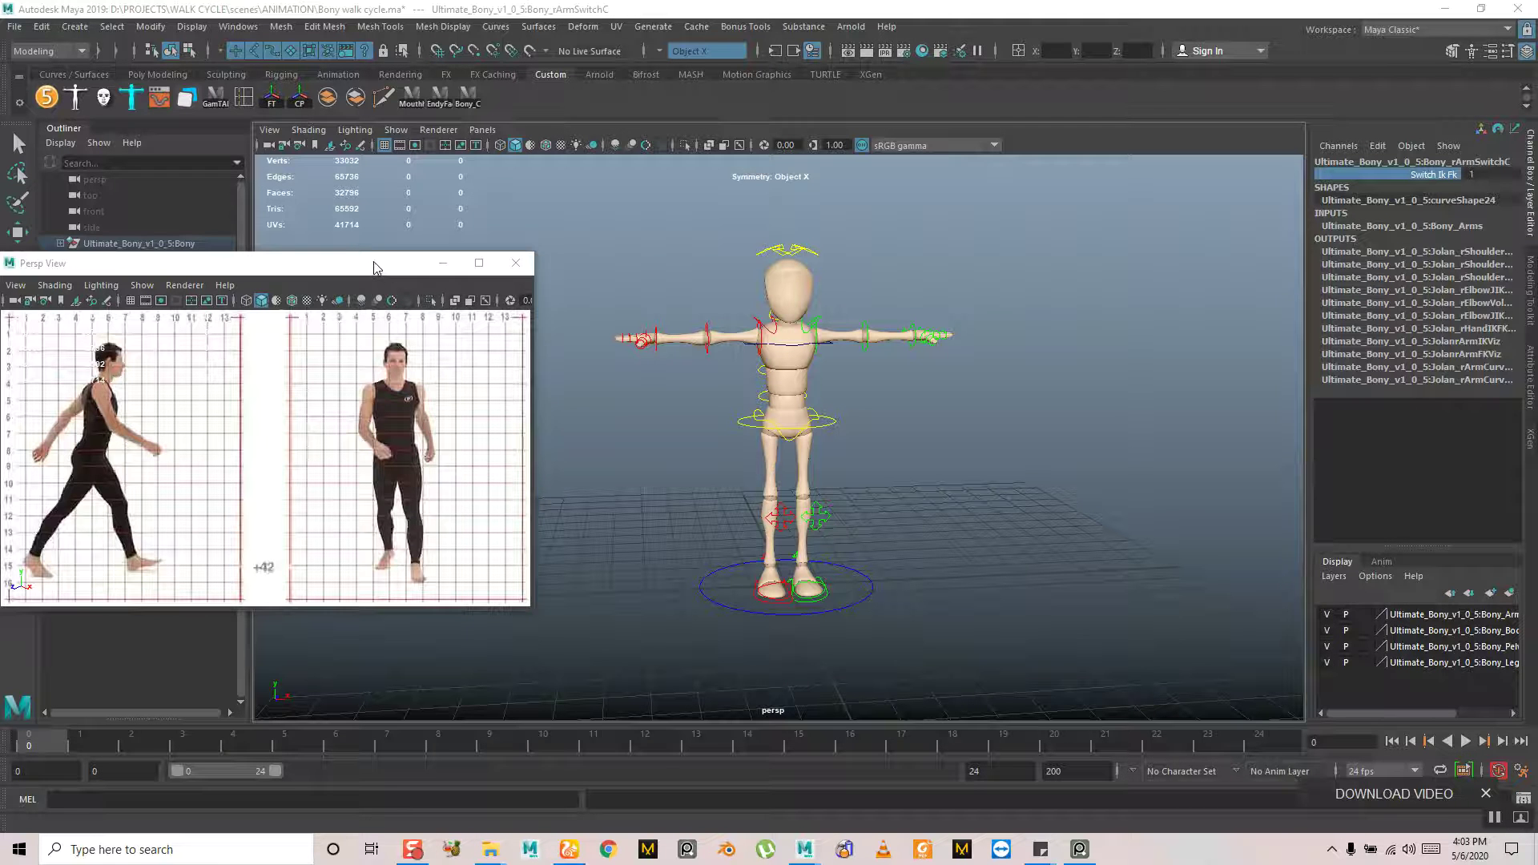
Check the athletic male standard walk reference video in the browser, pause it and return to Maya
left_click_drag(374, 267, 382, 243)
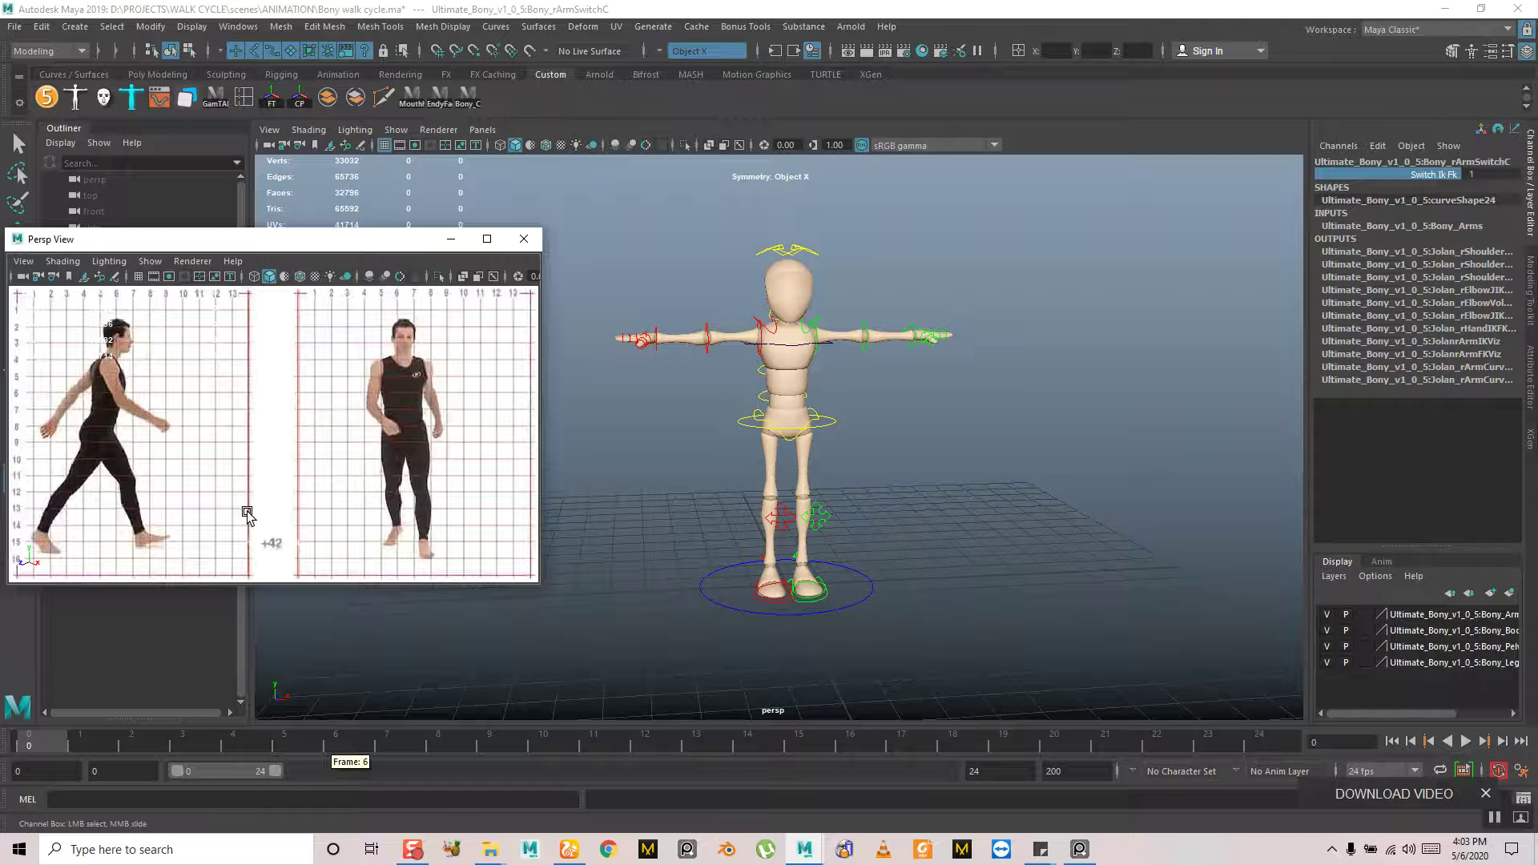
key("alt+Tab")
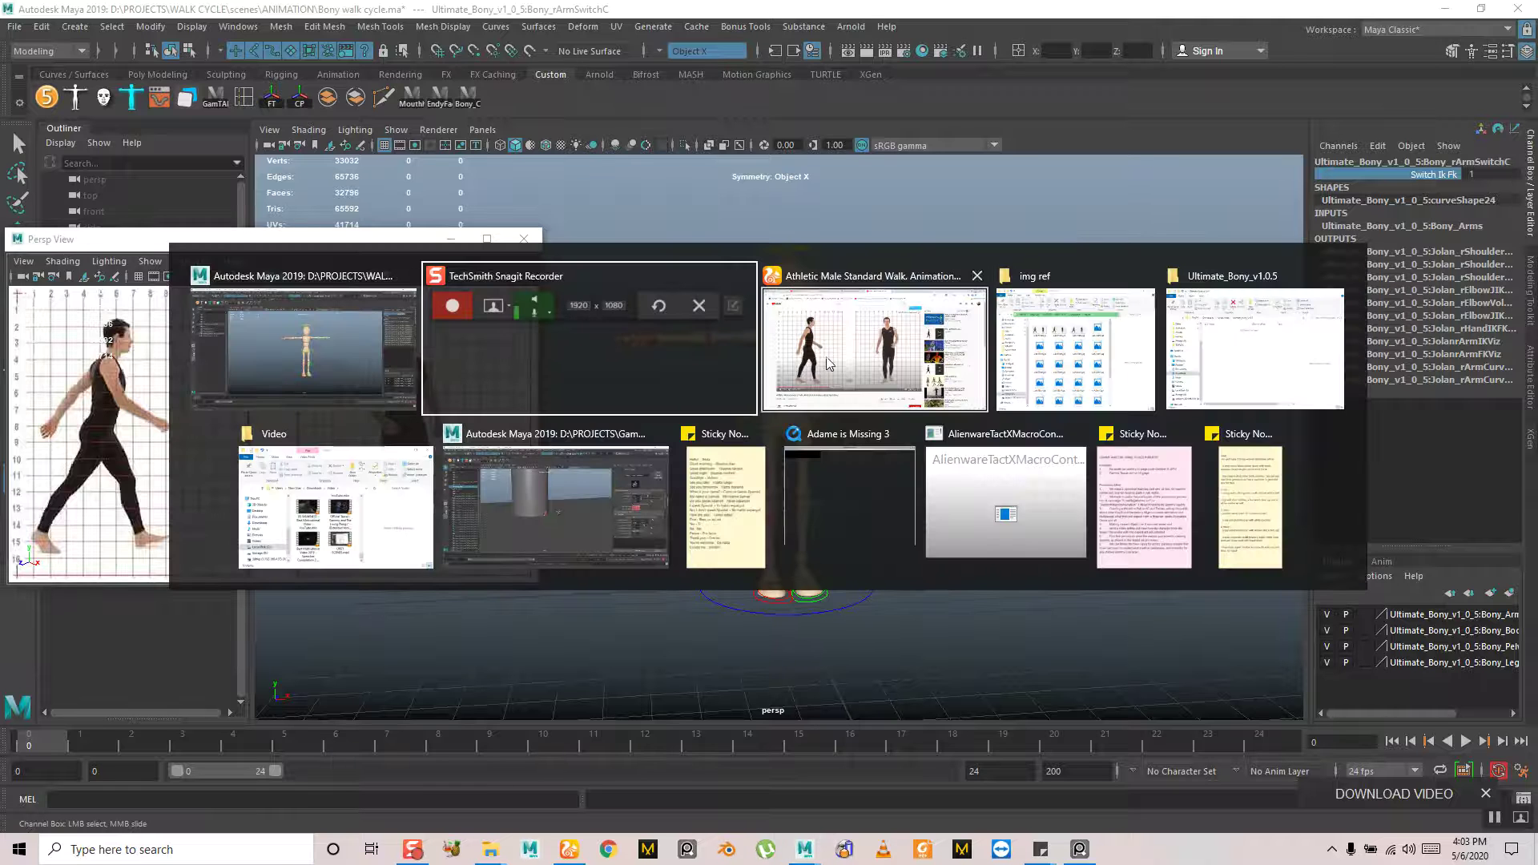
left_click(379, 473)
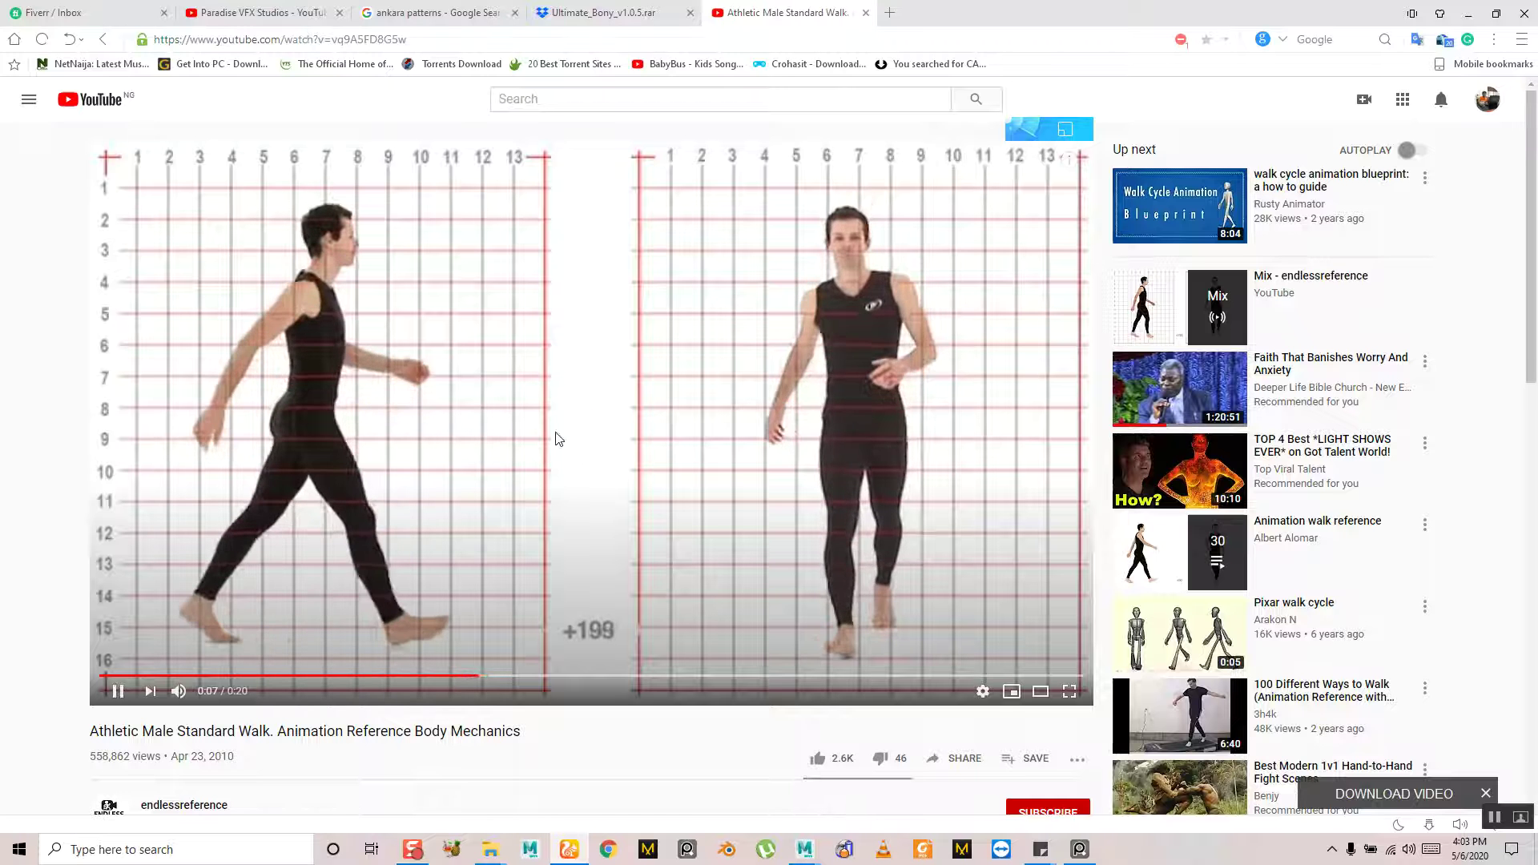
left_click(783, 265)
left_click(1468, 13)
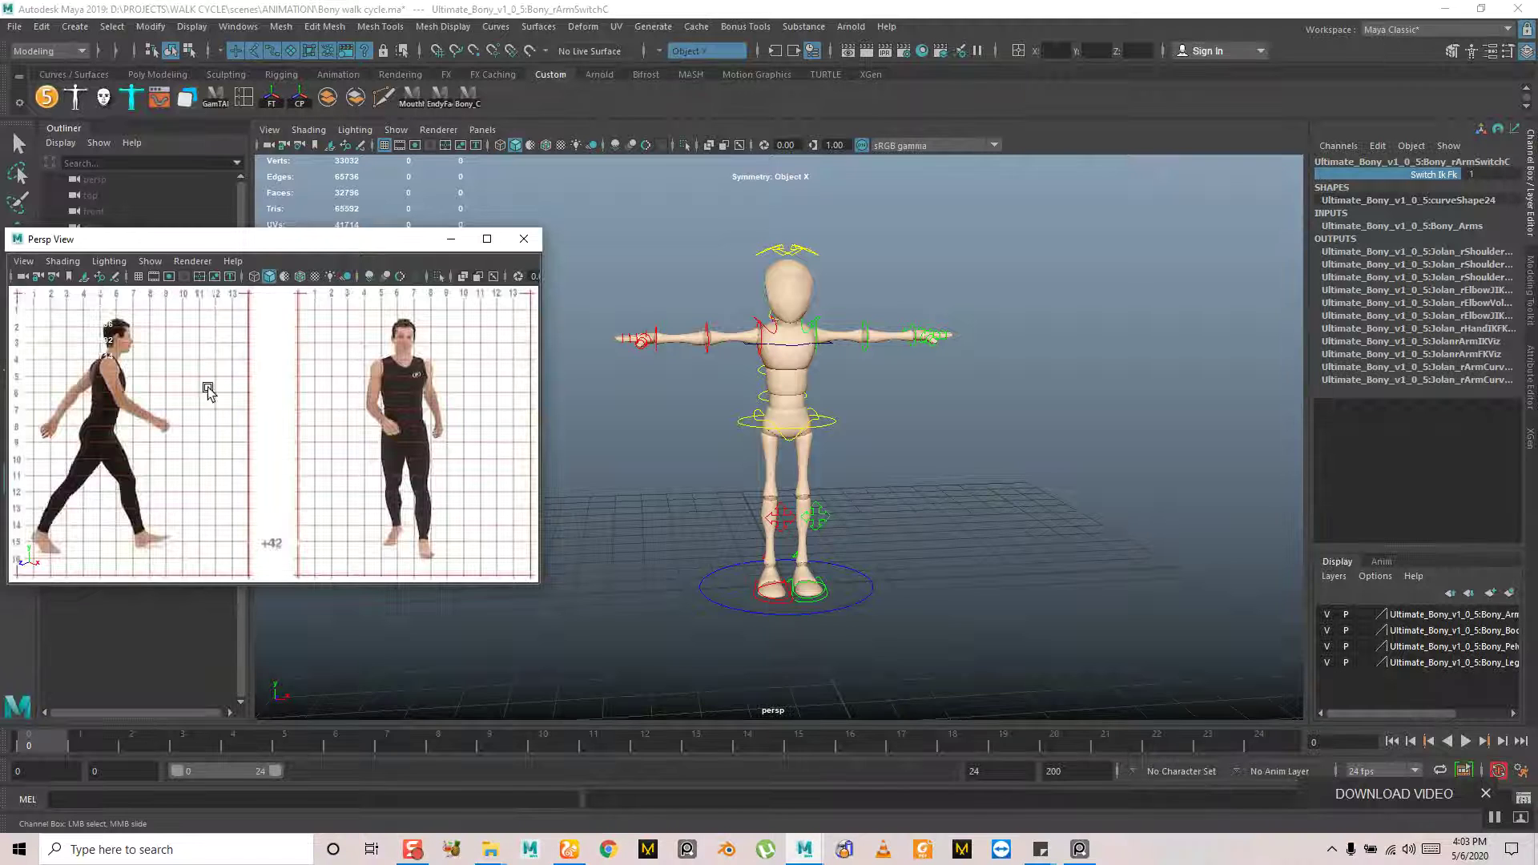
Play back the walk reference from the start of the timeline, stop it, and shift the floating Persp View window slightly upward
left_click(73, 747)
key("alt+v")
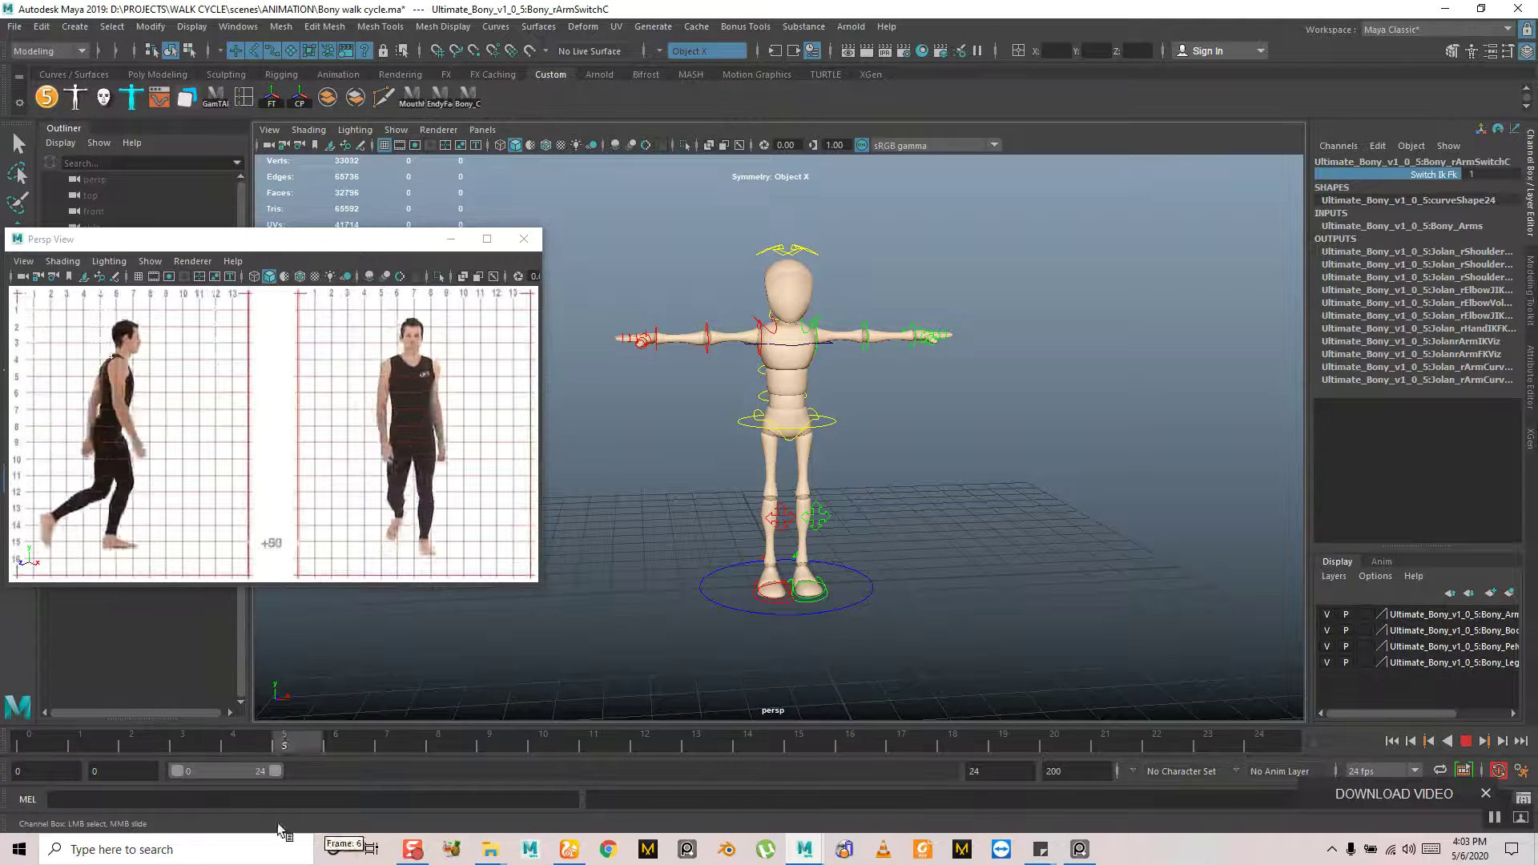
key("alt+v")
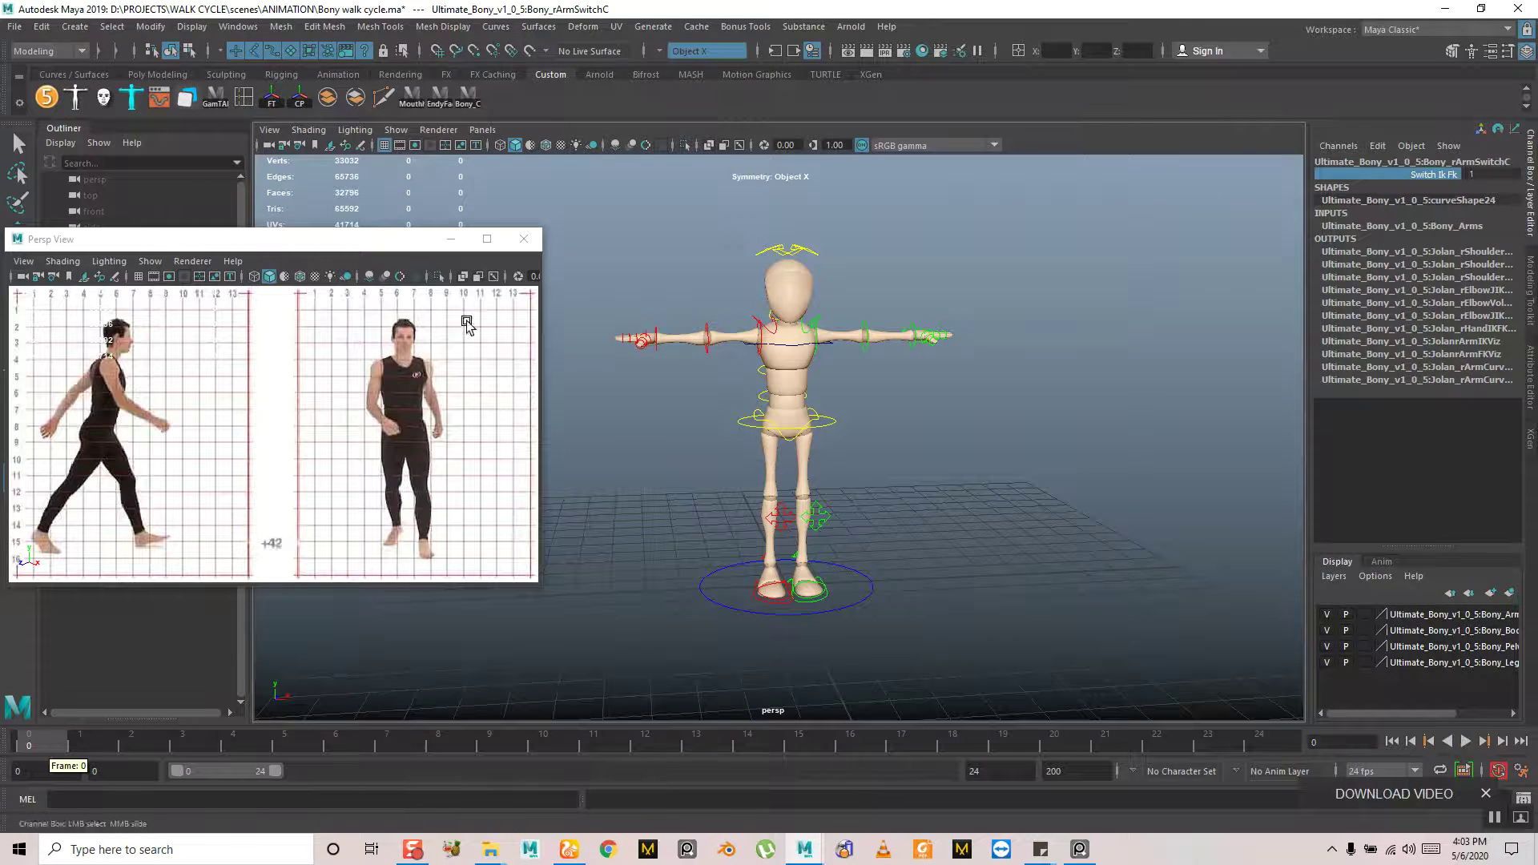
left_click_drag(379, 243, 374, 219)
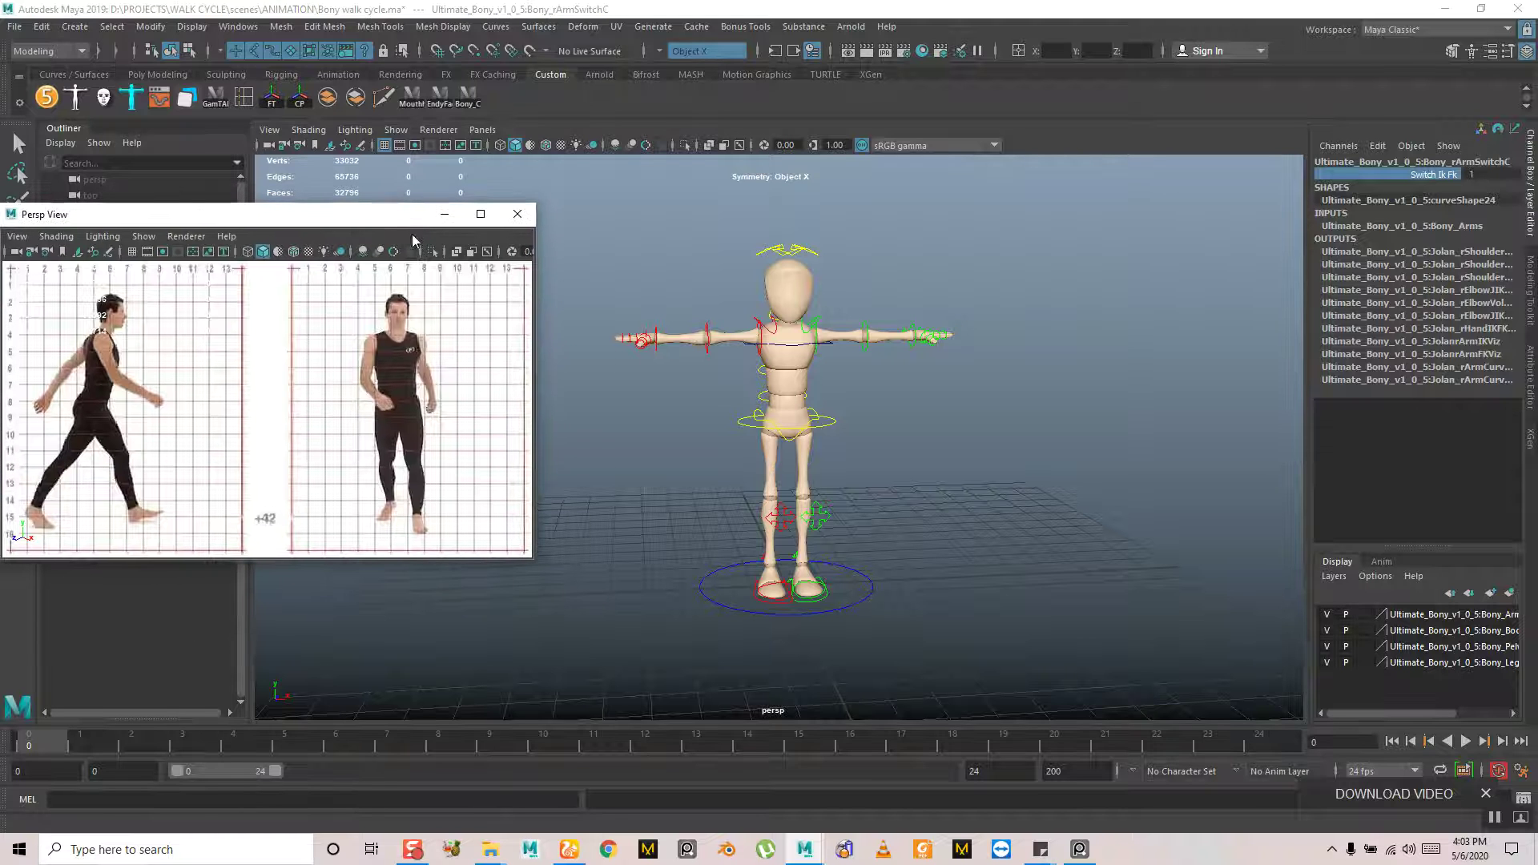
left_click_drag(975, 431, 939, 432, "alt")
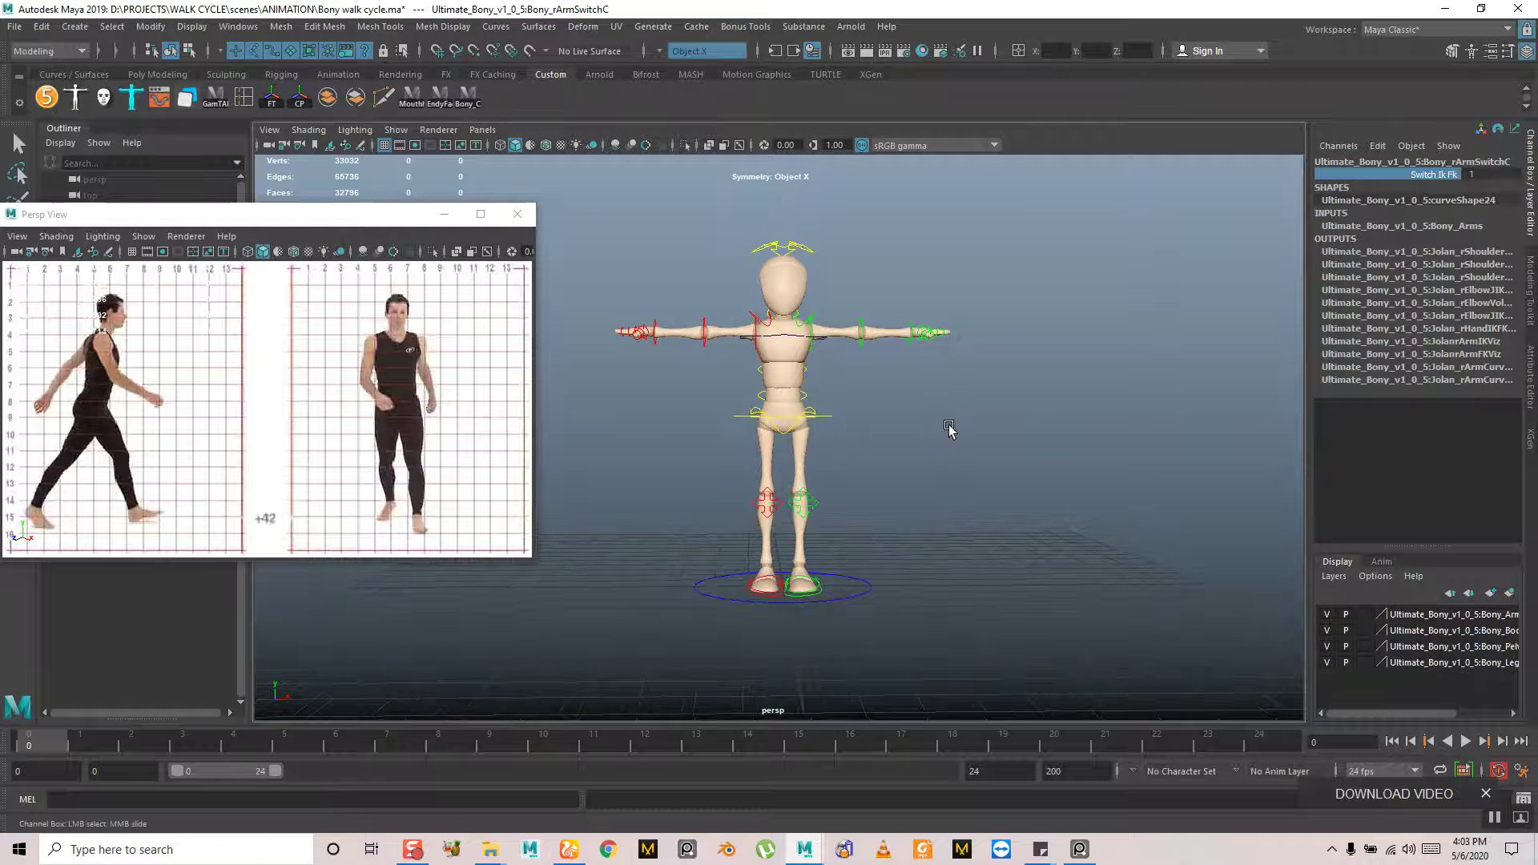
mouse_move(882, 425)
middle_mouse_down("alt")
mouse_move(910, 429)
mouse_move(870, 439)
middle_mouse_up("alt")
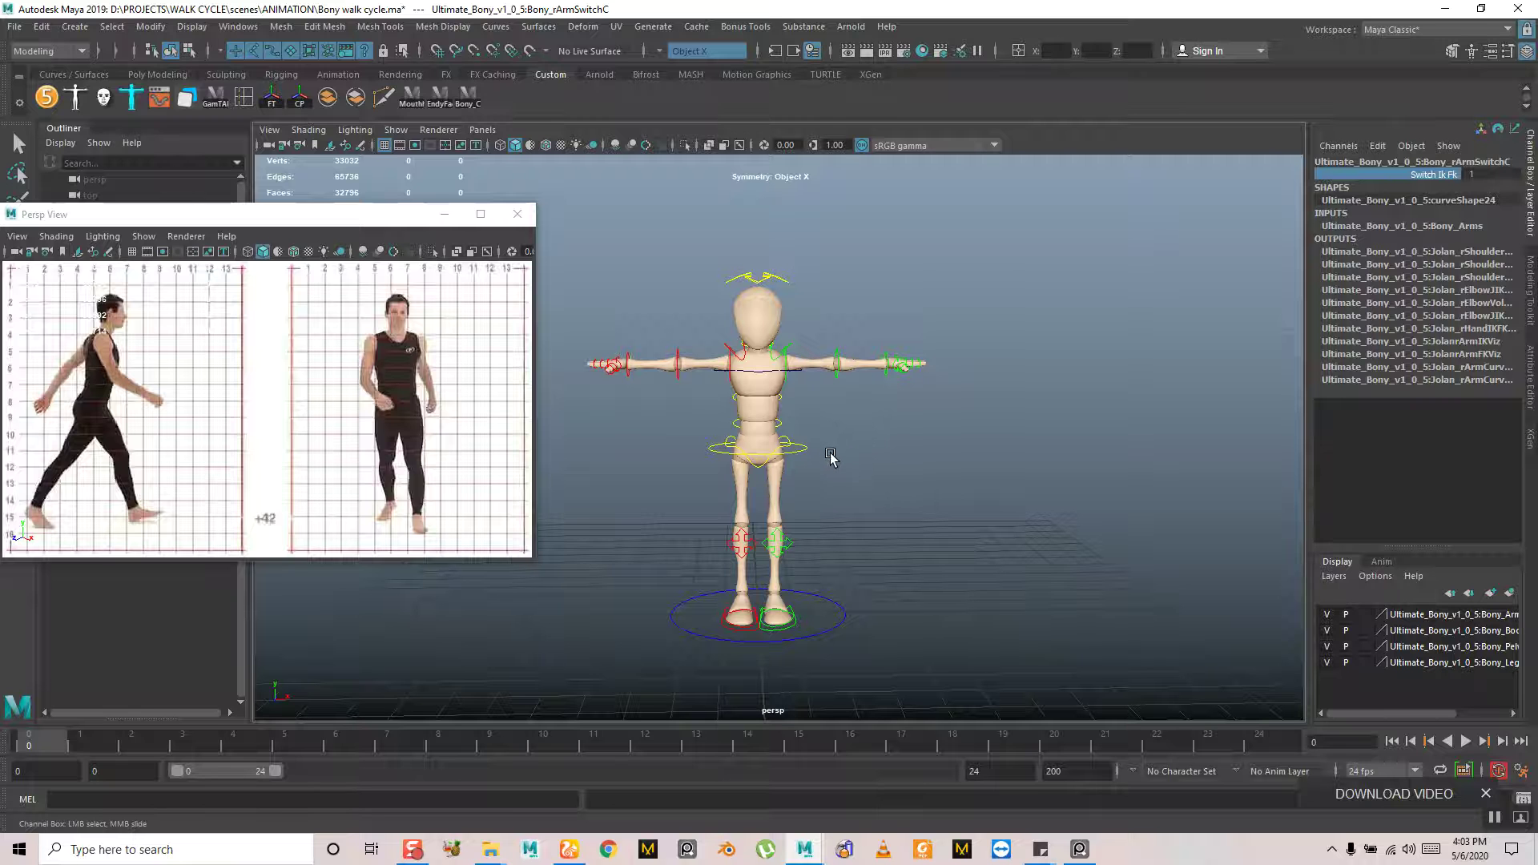
left_click_drag(990, 613, 854, 574, "alt")
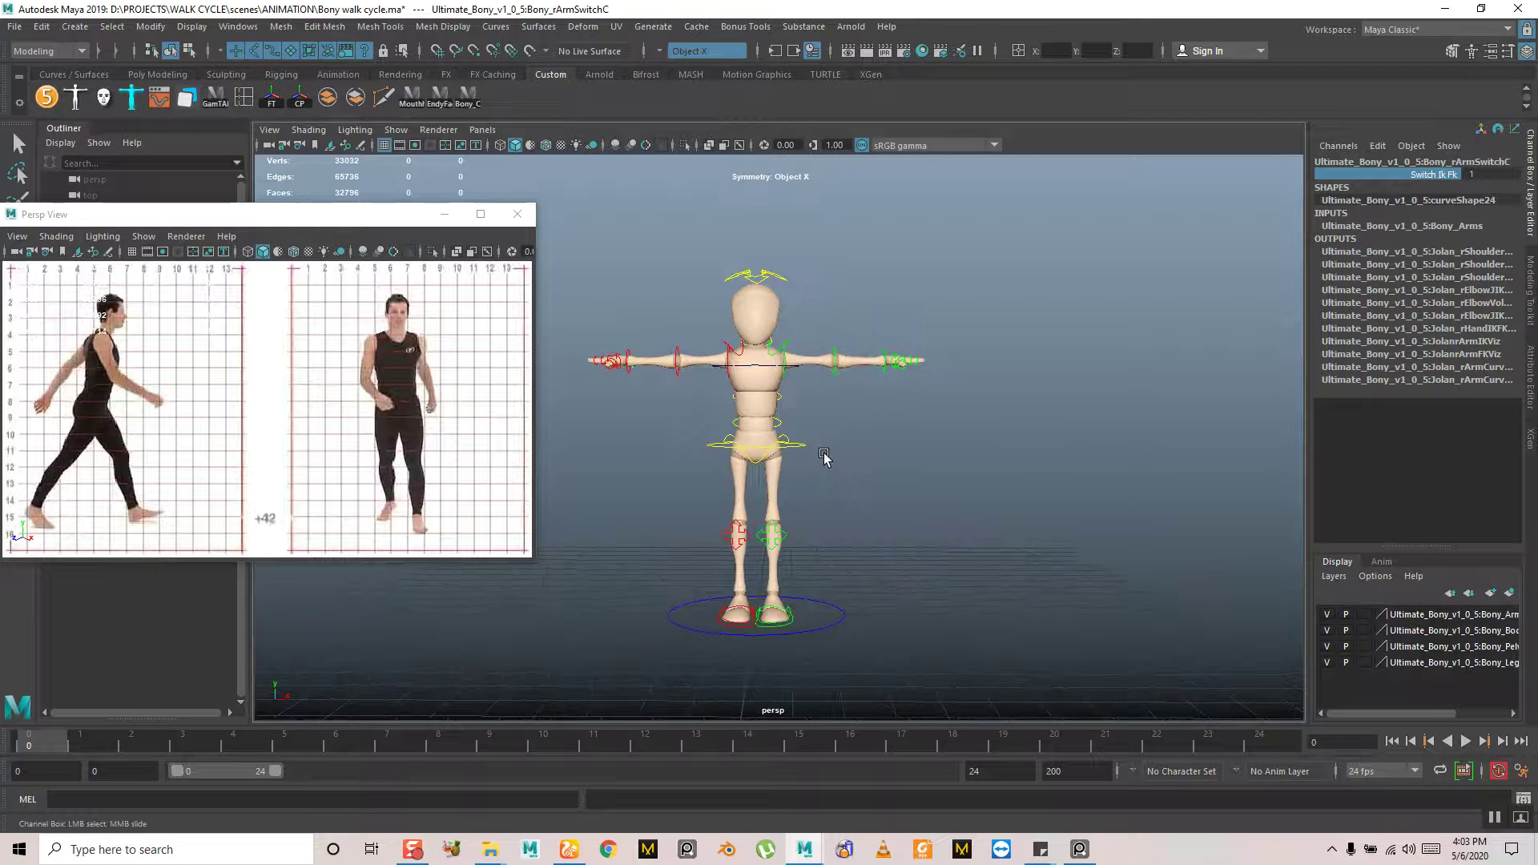
middle_click_drag(824, 455, 815, 462, "alt")
Reopen the recently closed Free Maya Rigs page in the browser, close it, and return to Maya
key("alt+Tab")
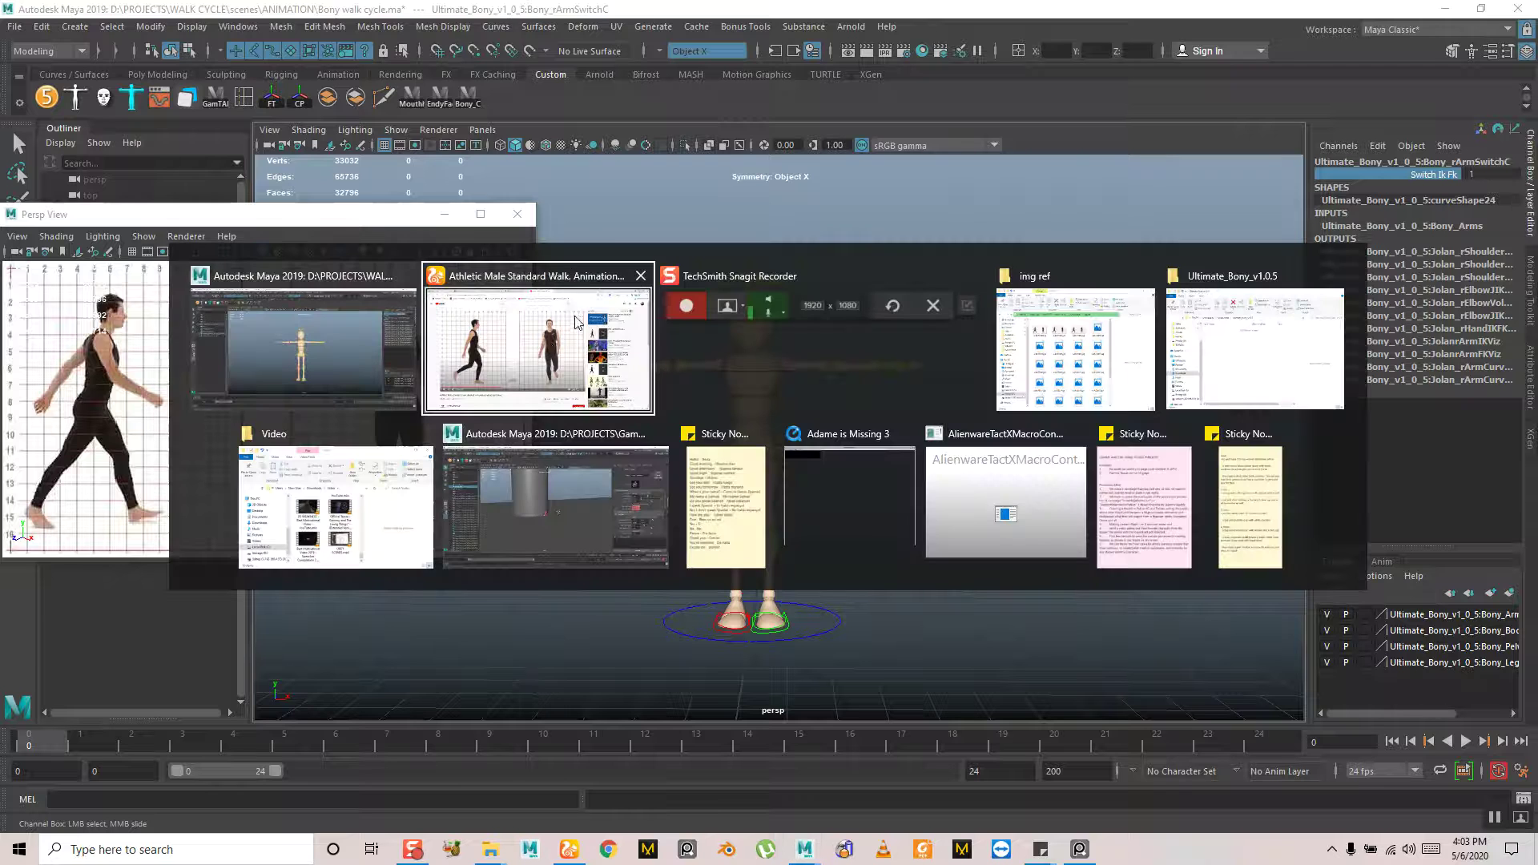
left_click(516, 364)
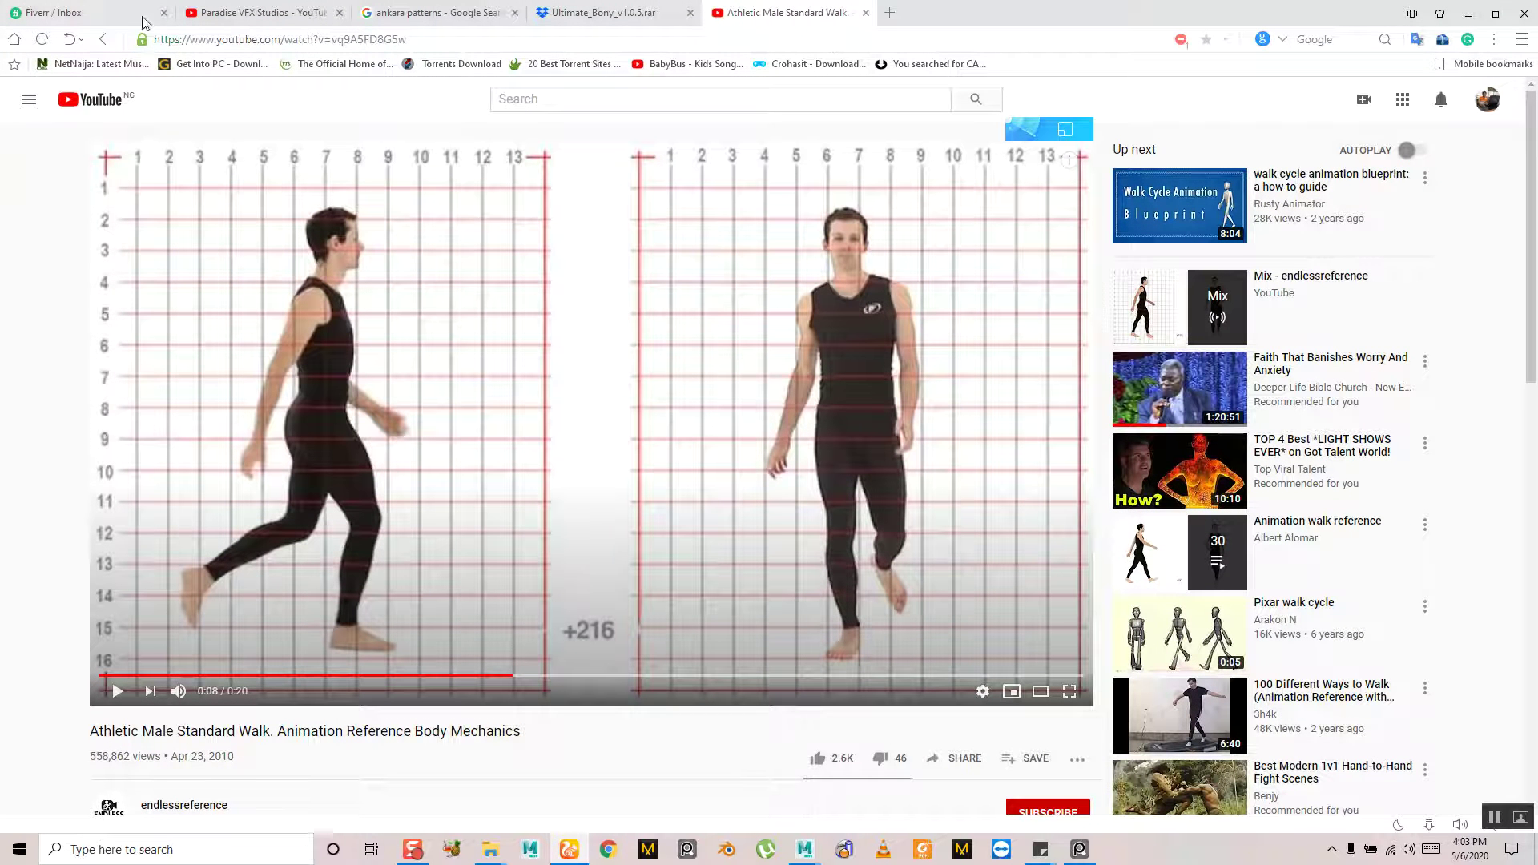
left_click(77, 40)
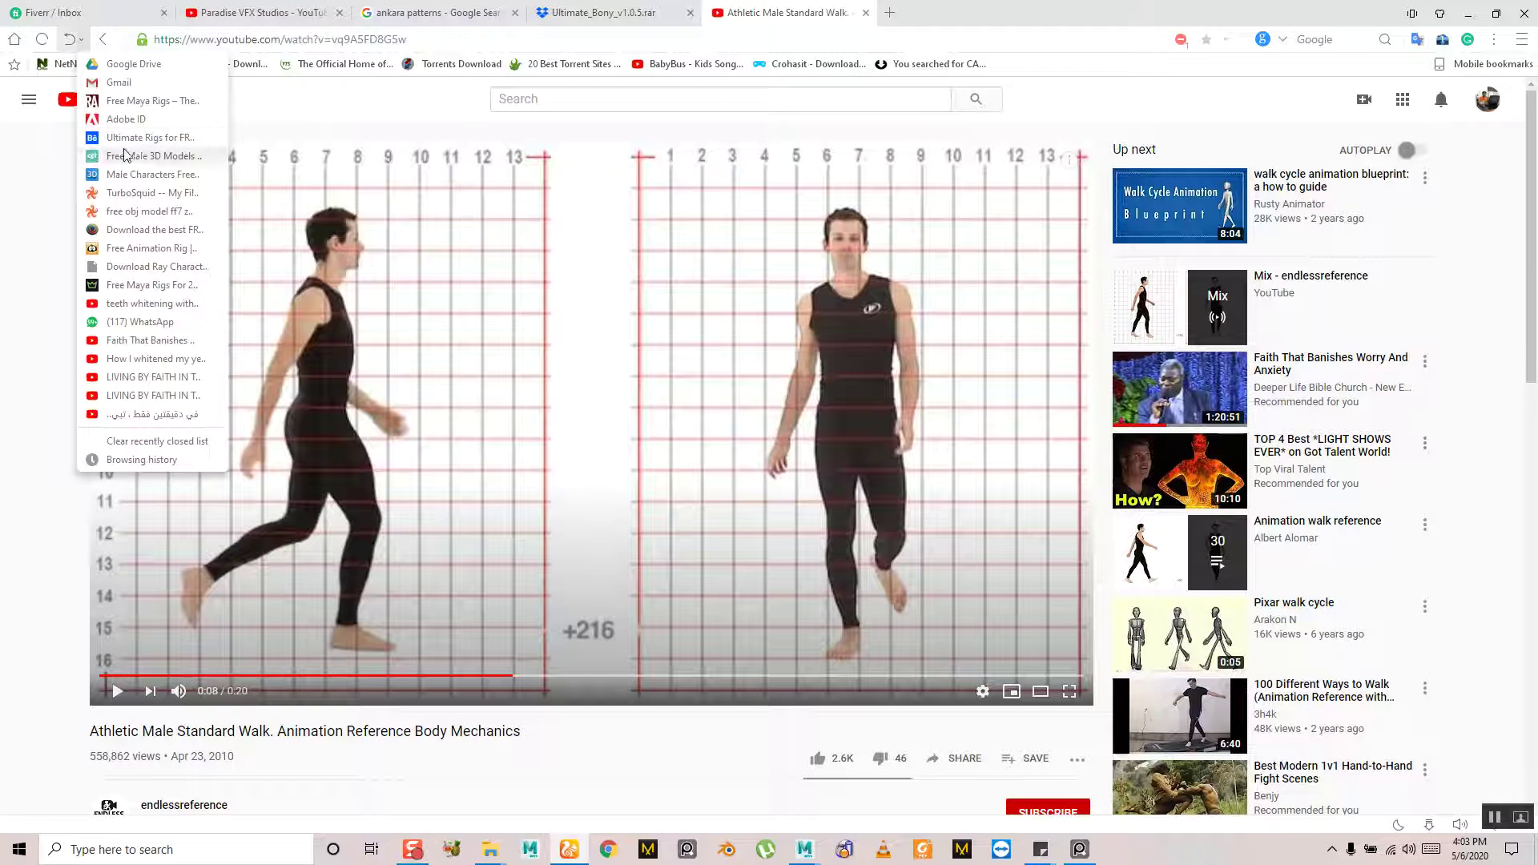
left_click(128, 104)
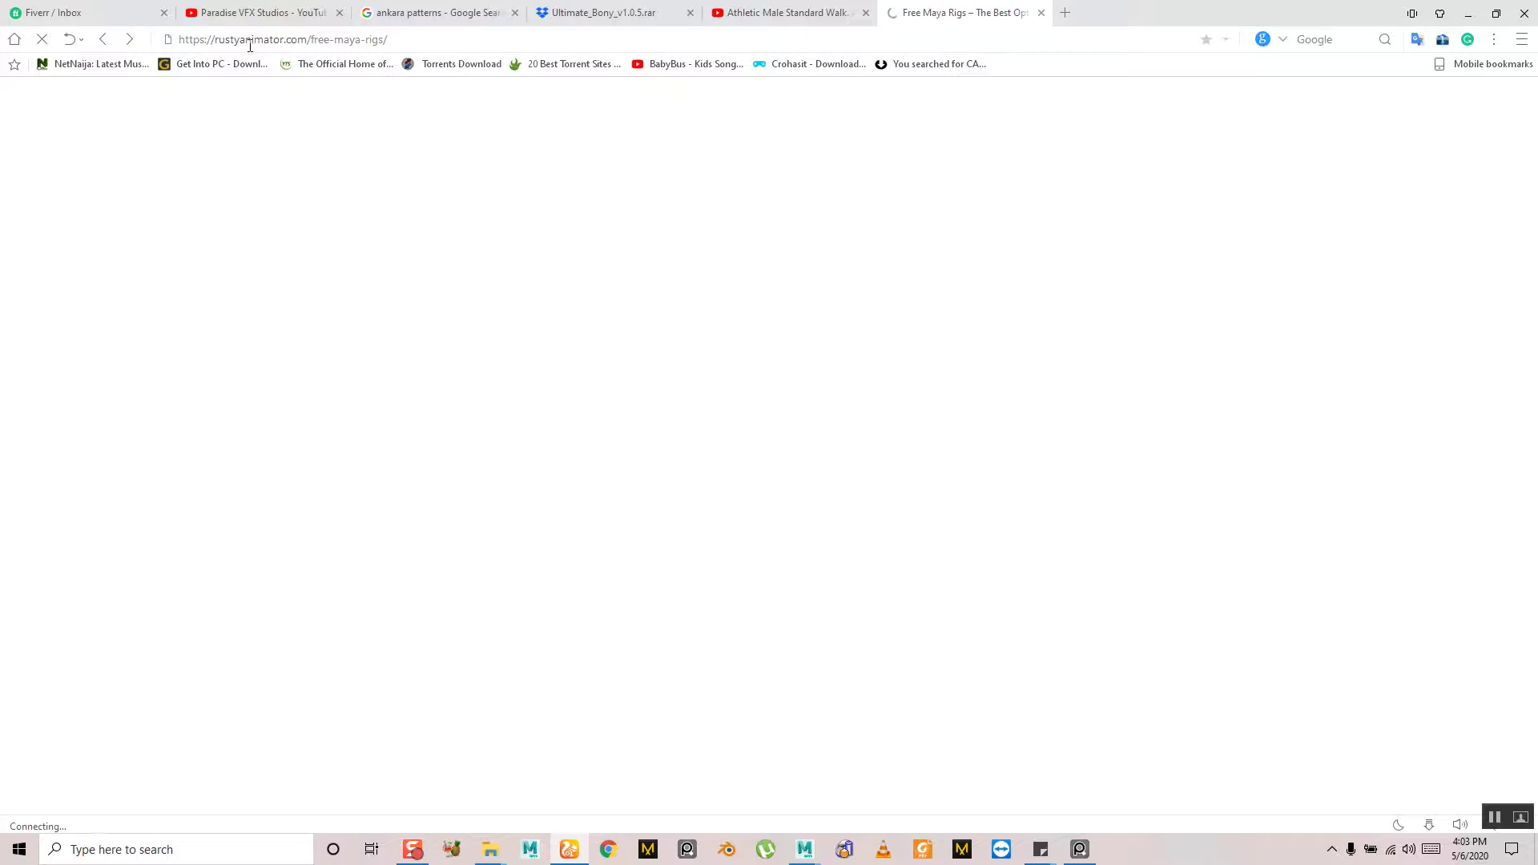
left_click(1042, 14)
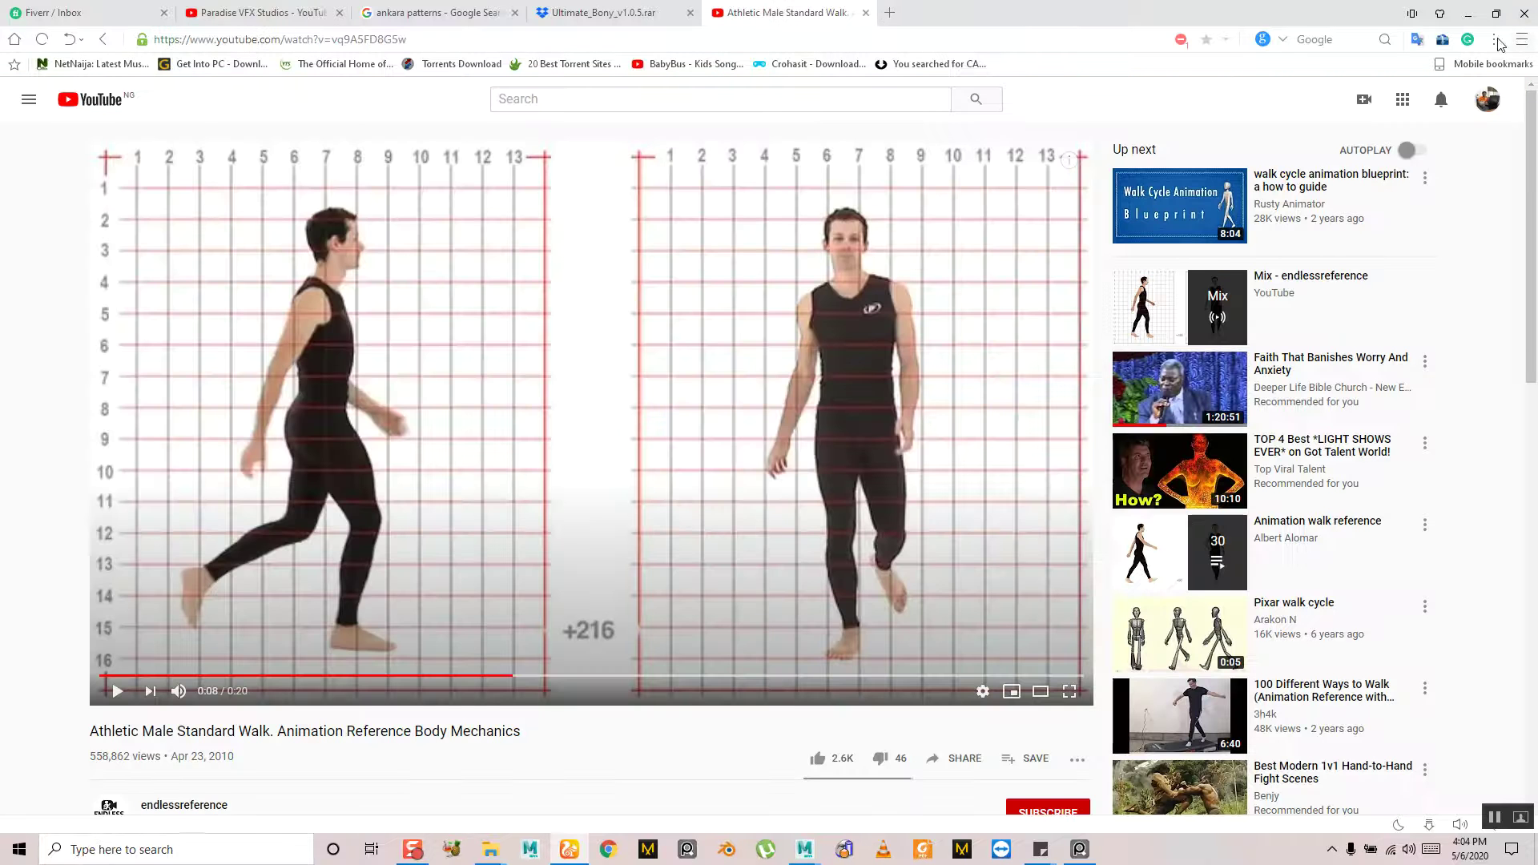
left_click(1468, 14)
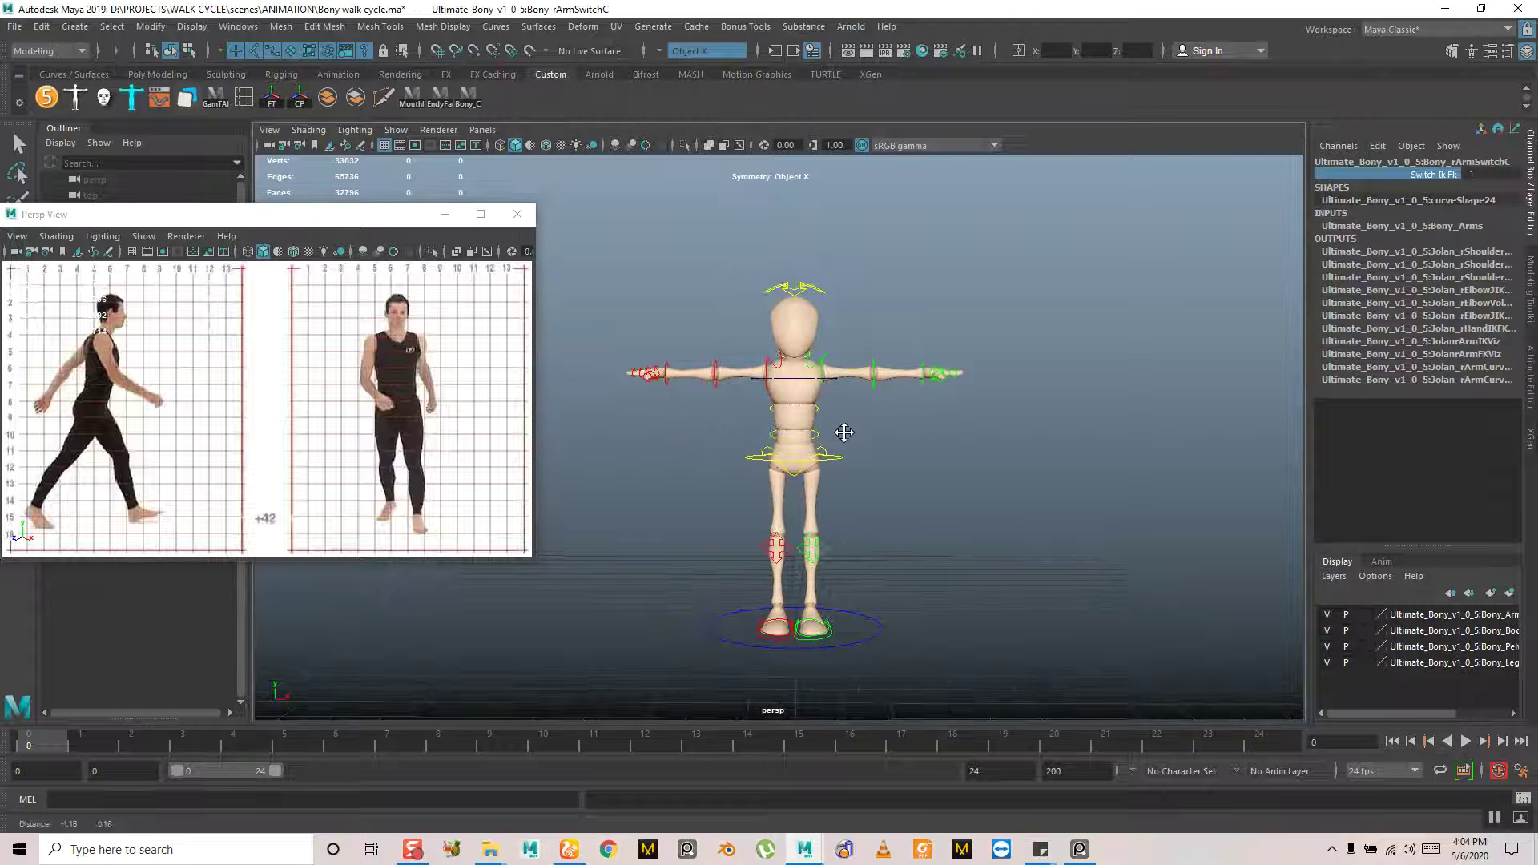
Deselect the right arm's IK/FK switch control on the rig
left_click_drag(844, 433, 869, 505, "alt")
left_click_drag(751, 520, 806, 528, "alt")
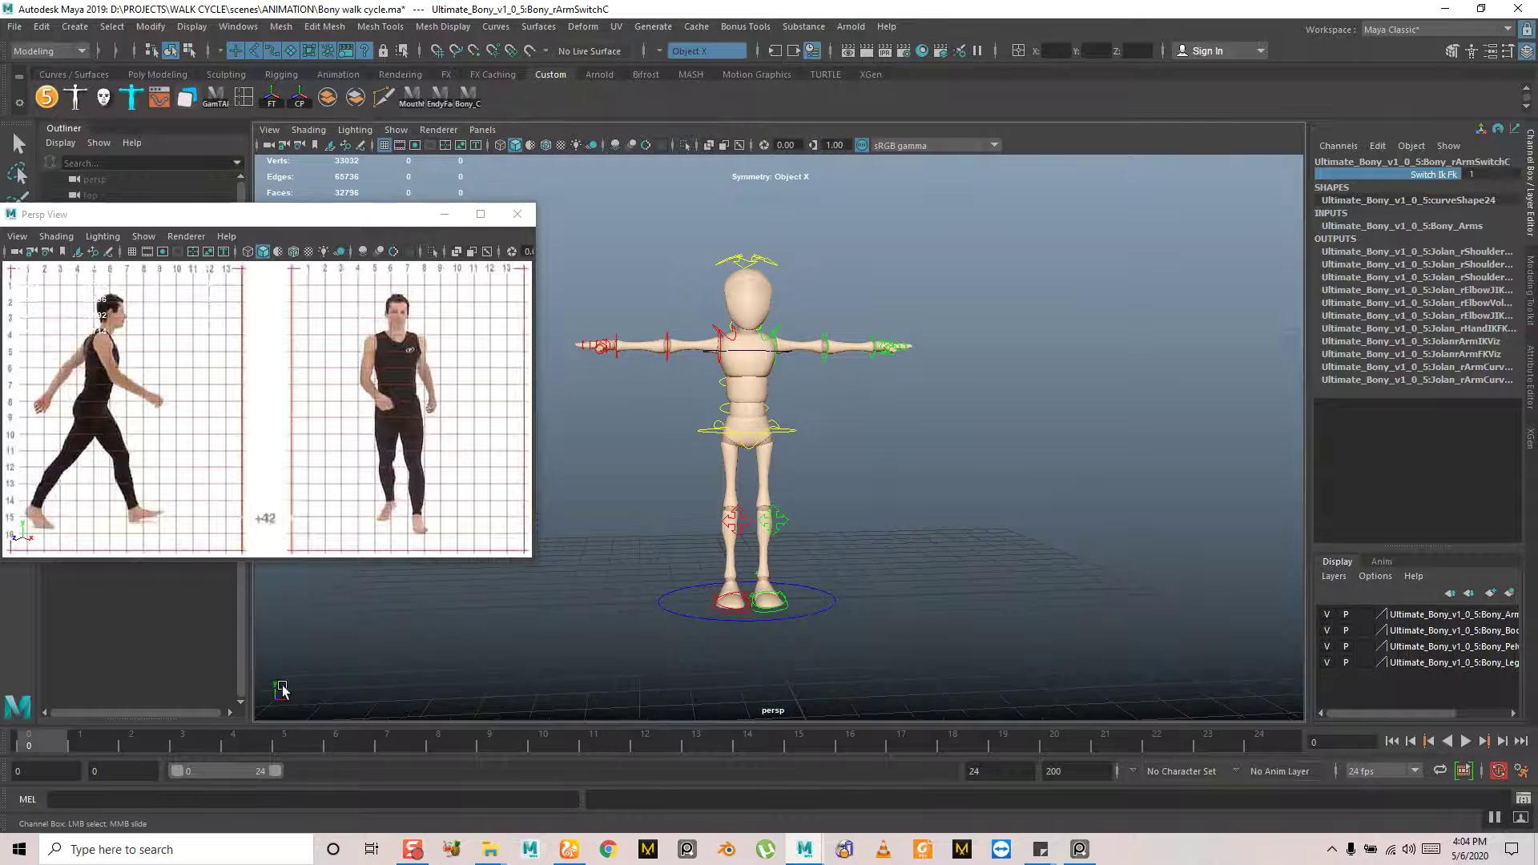
left_click_drag(763, 369, 799, 483, "alt")
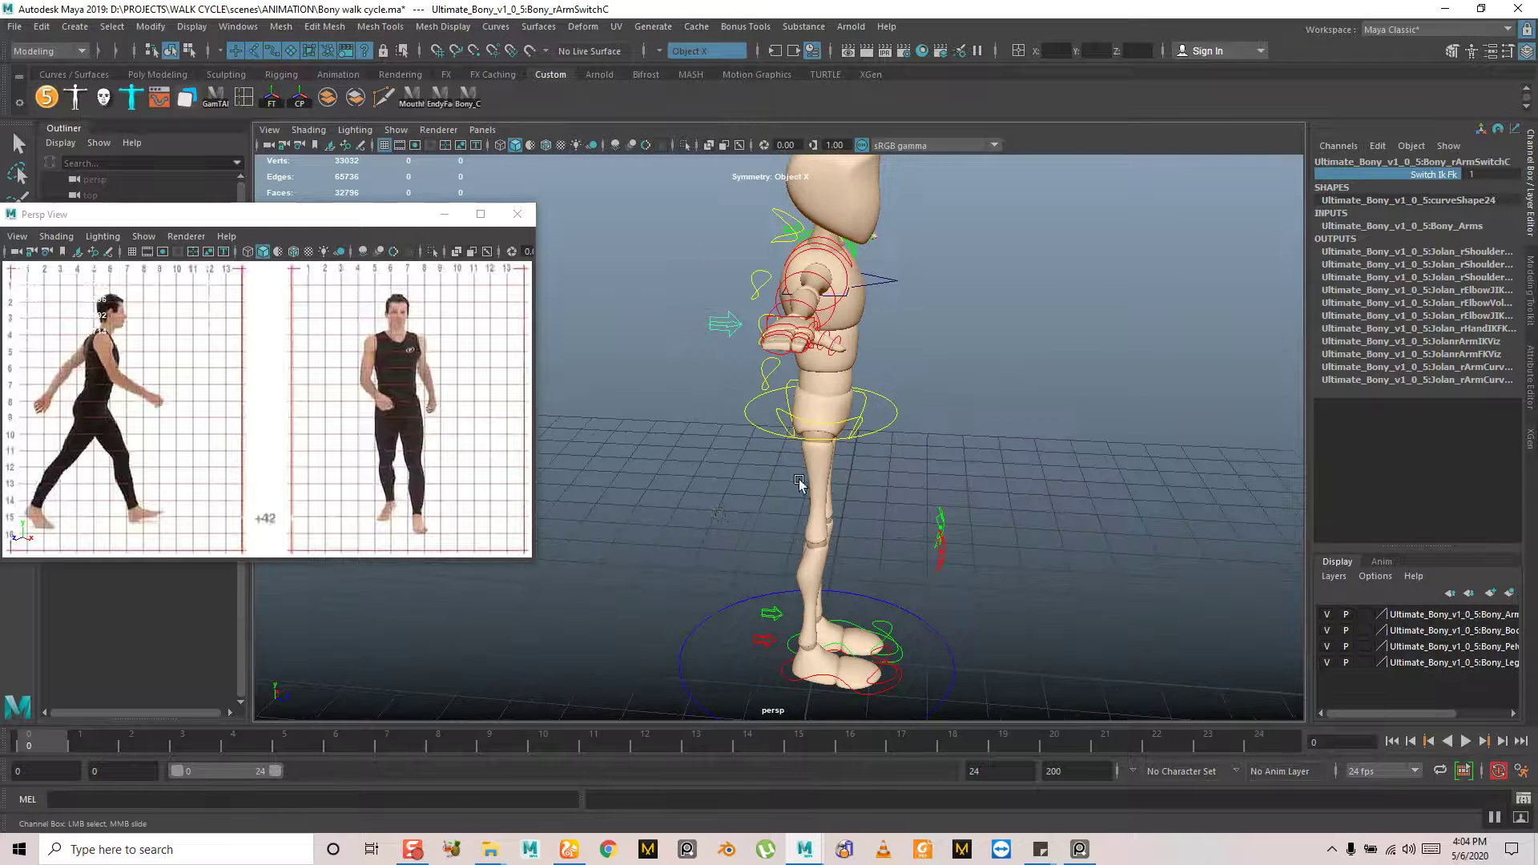
key("q")
left_click(718, 519)
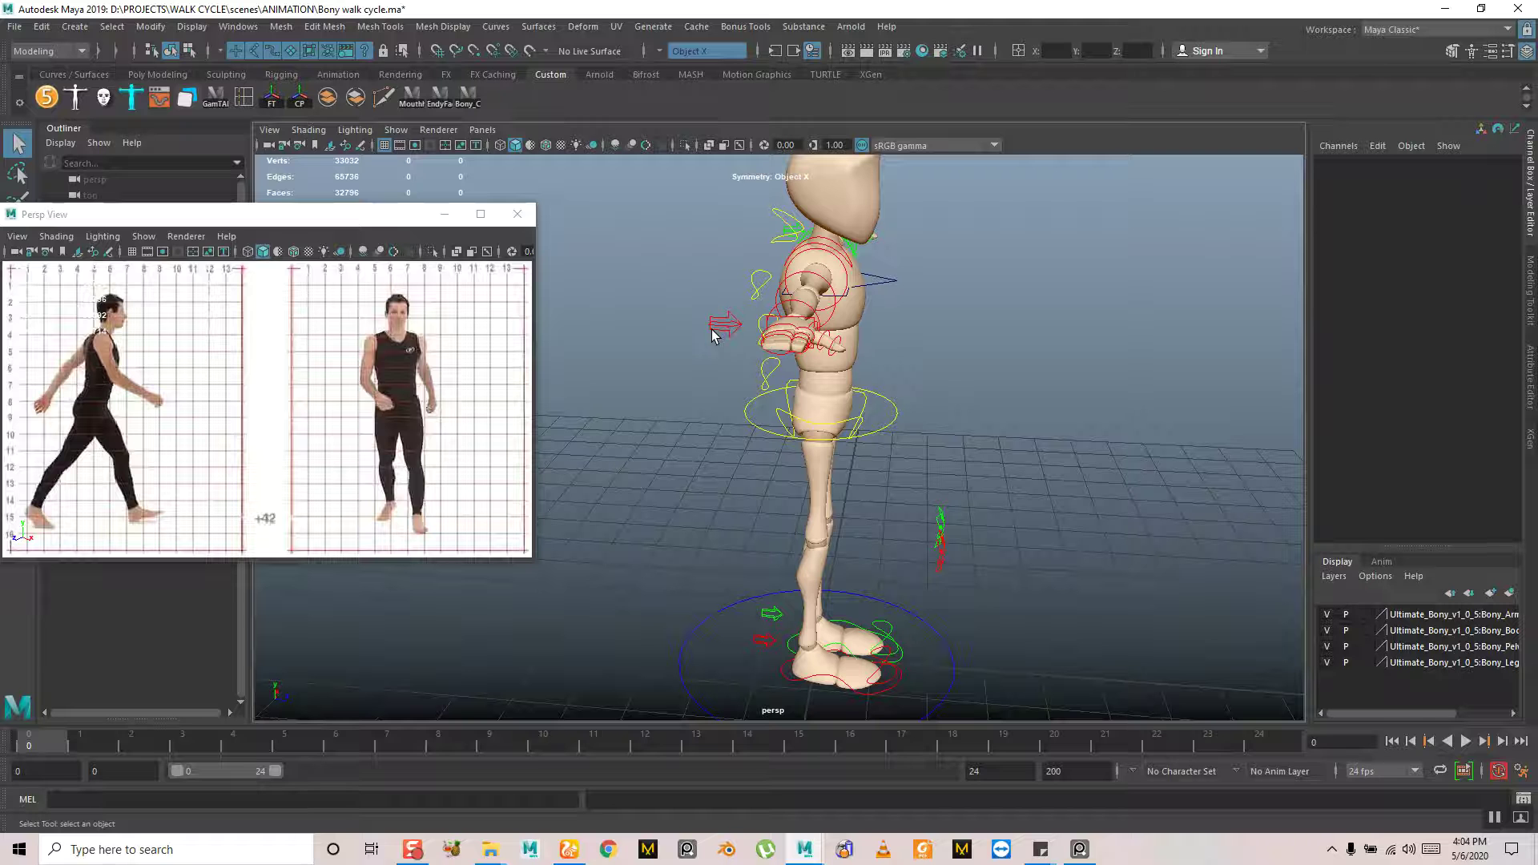
Try rotating the right shoulder FK control about 76 degrees to swing the arm, and undo the rotation
left_click_drag(786, 311, 725, 422, "alt")
left_click_drag(693, 501, 695, 406, "alt")
left_click_drag(851, 412, 700, 386, "alt")
left_click(736, 352)
key("e")
key("q")
left_click_drag(805, 288, 743, 380, "alt")
left_click(805, 268)
left_click(827, 361)
key("e")
key("ctrl+z")
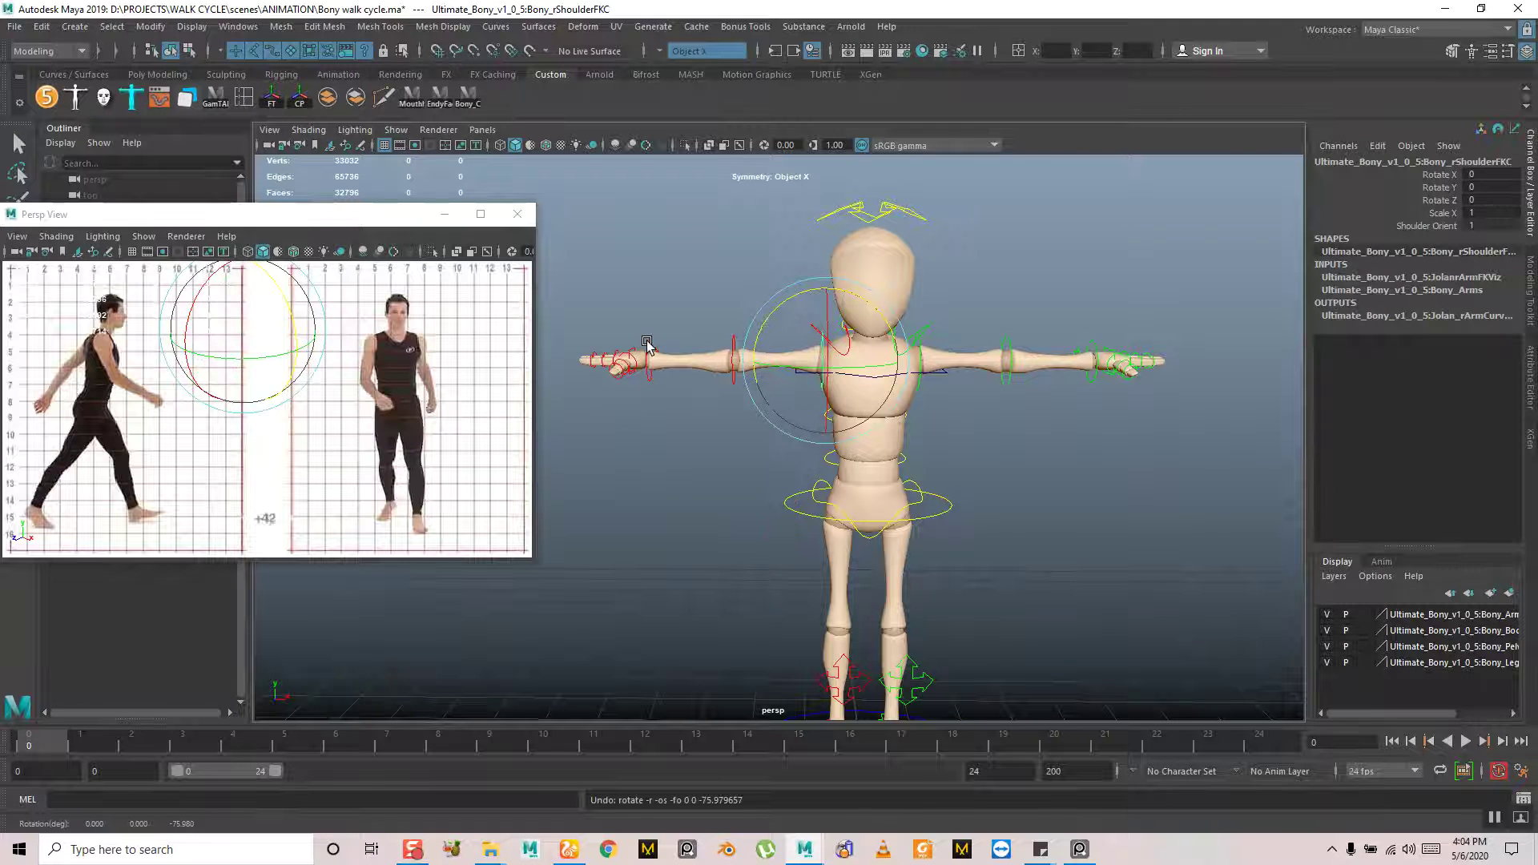
Try rotating the right wrist FK control about 52 degrees, and undo the rotation
left_click(647, 352)
left_click_drag(681, 337, 677, 380)
key("ctrl+z")
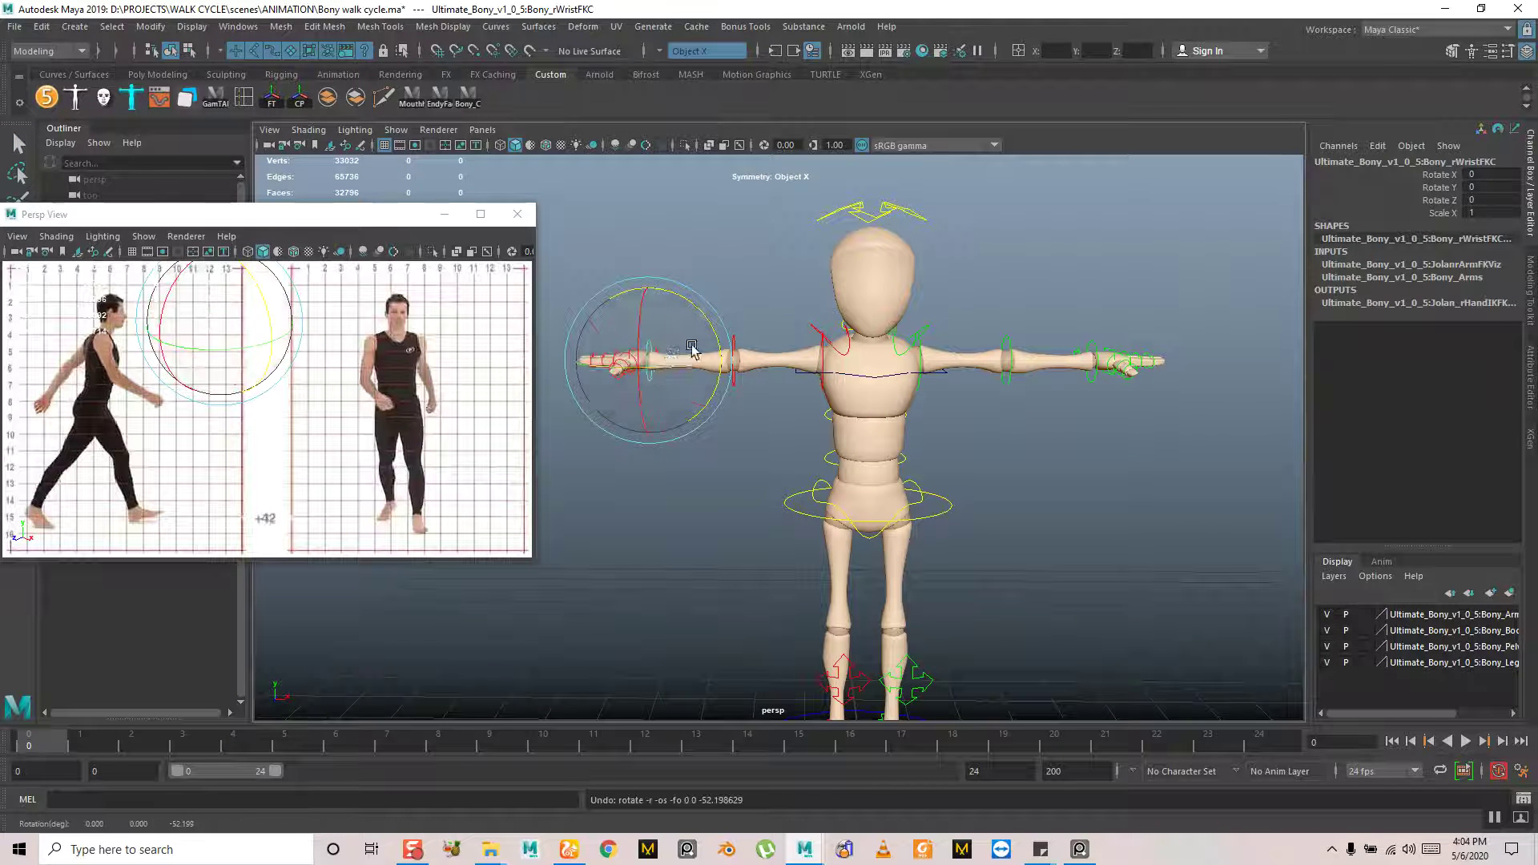
left_click(727, 315)
left_click(738, 341)
left_click(739, 330)
Set Switch Ik Fk to 0 on the right arm's switch control to put that arm in IK mode
left_click_drag(738, 330, 799, 401, "alt")
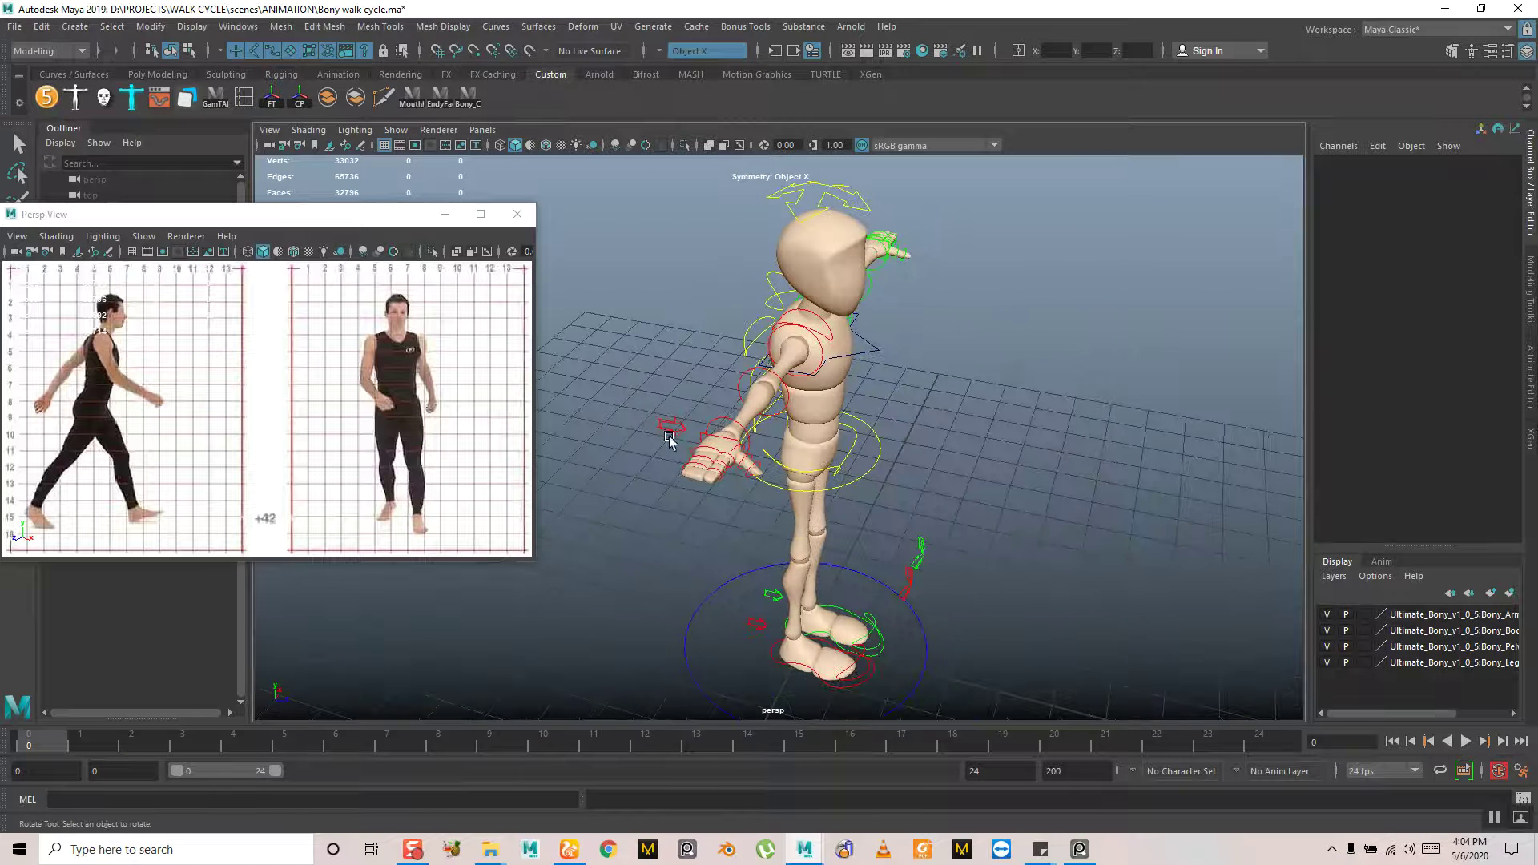
left_click_drag(841, 473, 881, 480, "alt")
left_click(834, 449)
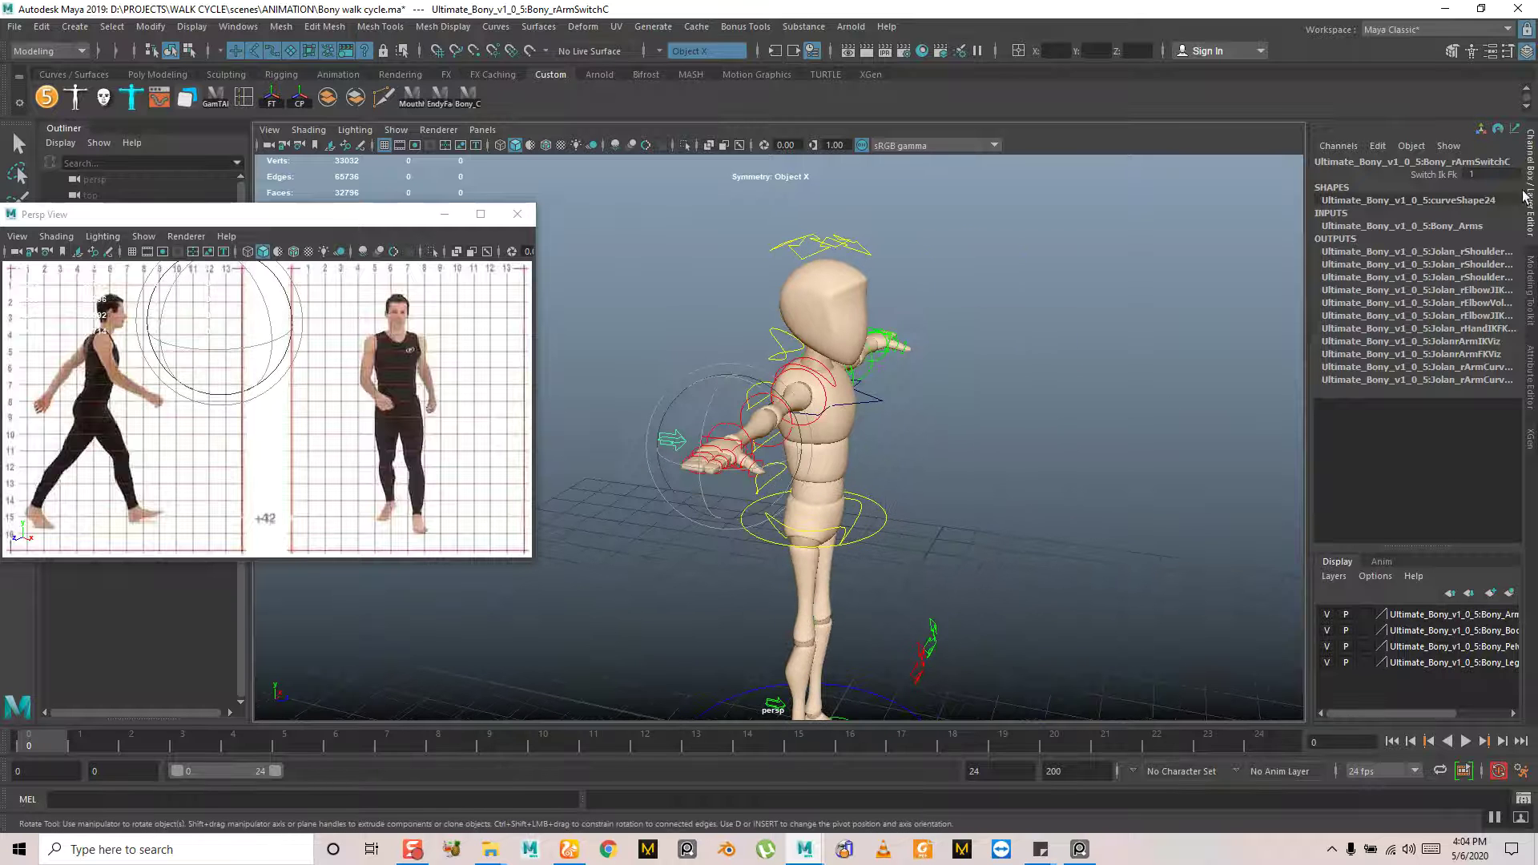
left_click(1445, 176)
middle_click_drag(1146, 315, 1113, 314)
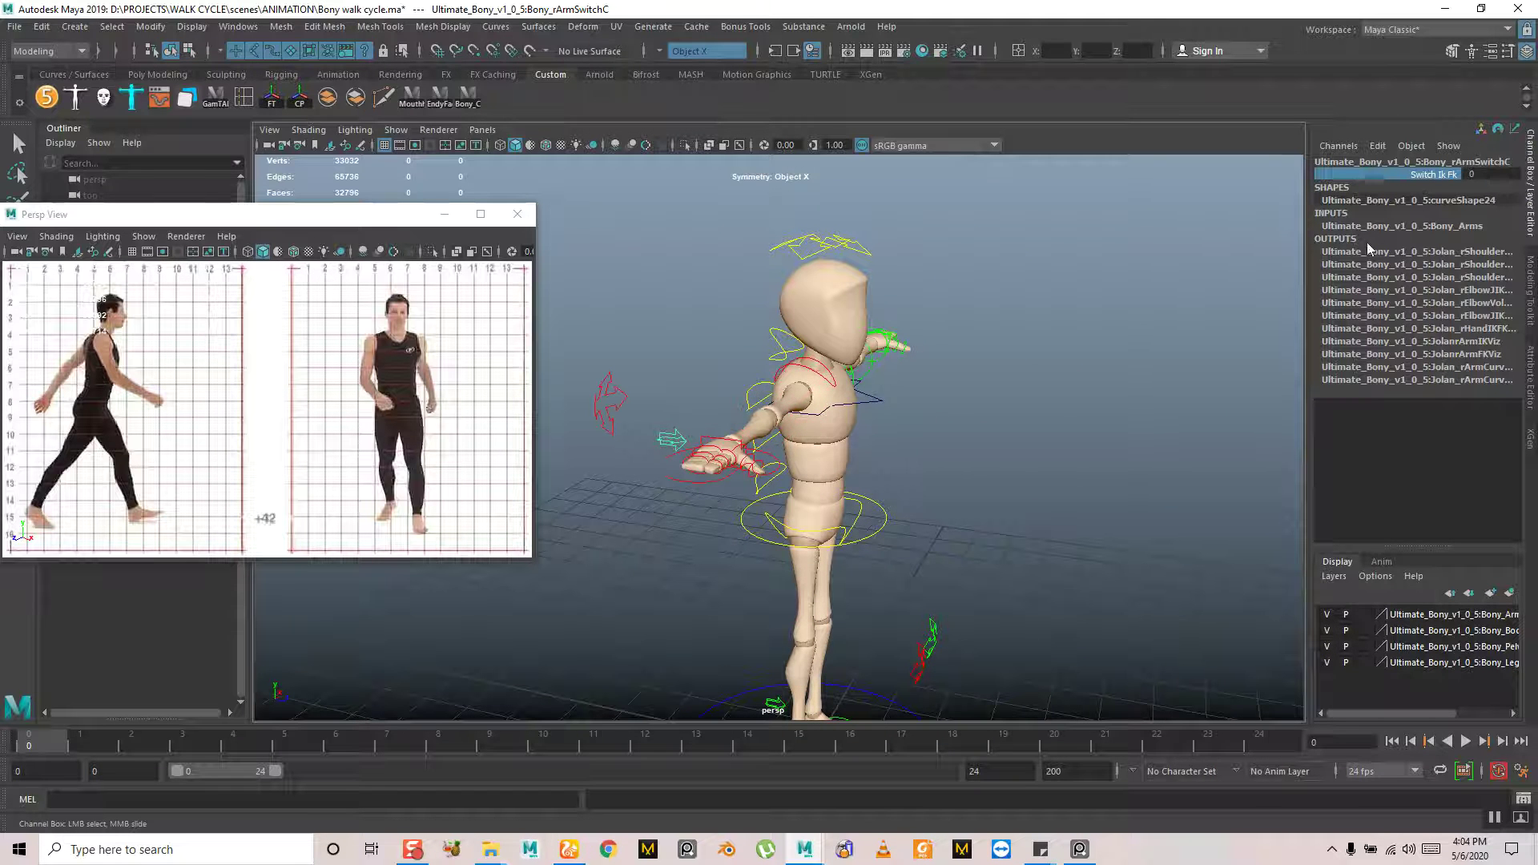
Try moving the right wrist IK control down toward the body to bend the arm, and undo the move
left_click_drag(698, 542, 882, 439, "alt")
scroll(881, 439, "up", 2)
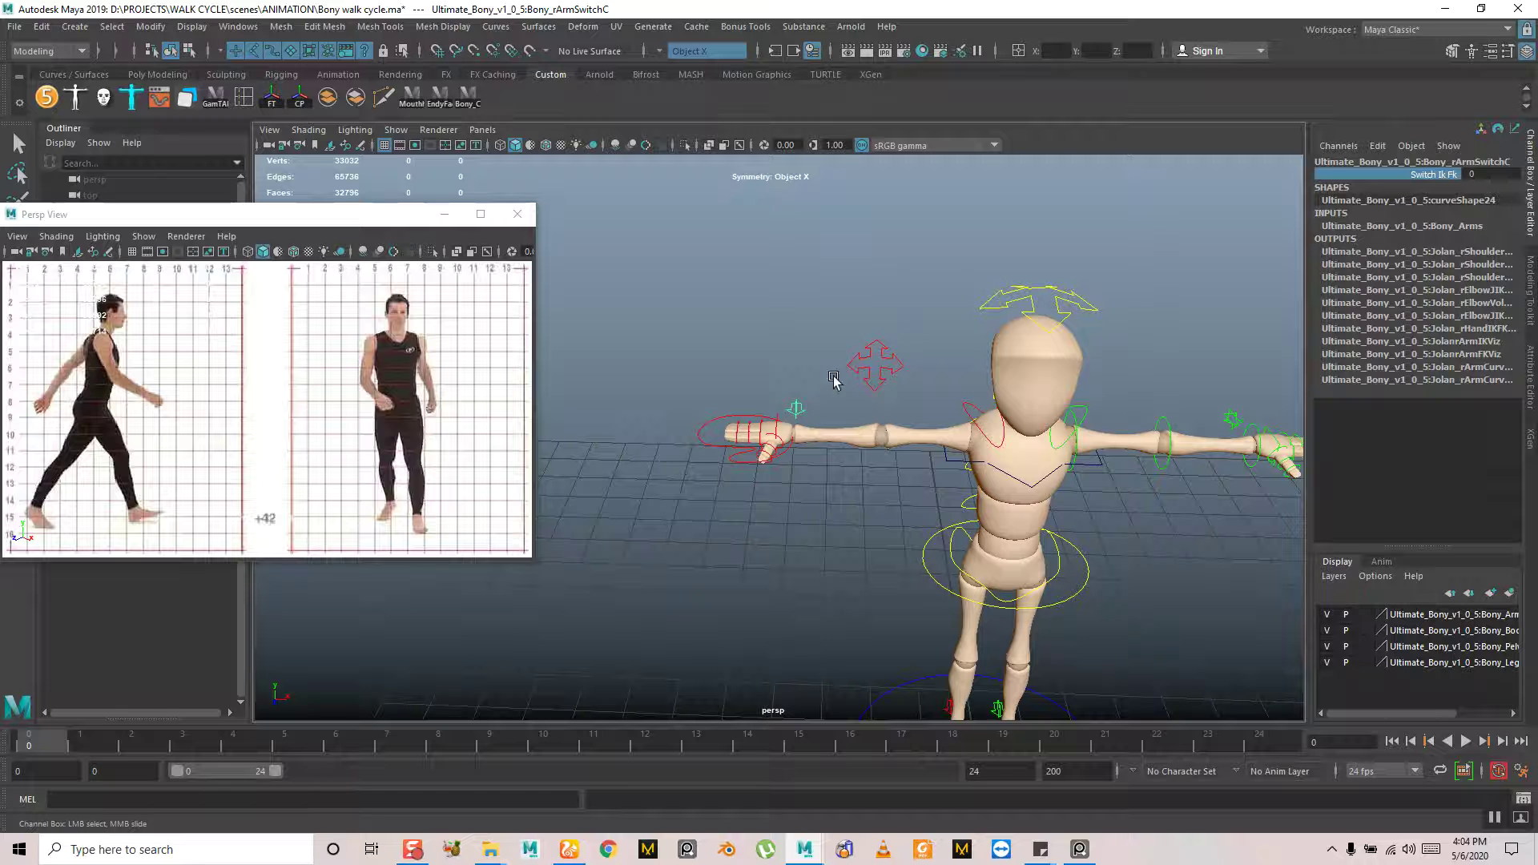
left_click_drag(825, 428, 865, 524, "alt")
left_click(741, 452)
key("w")
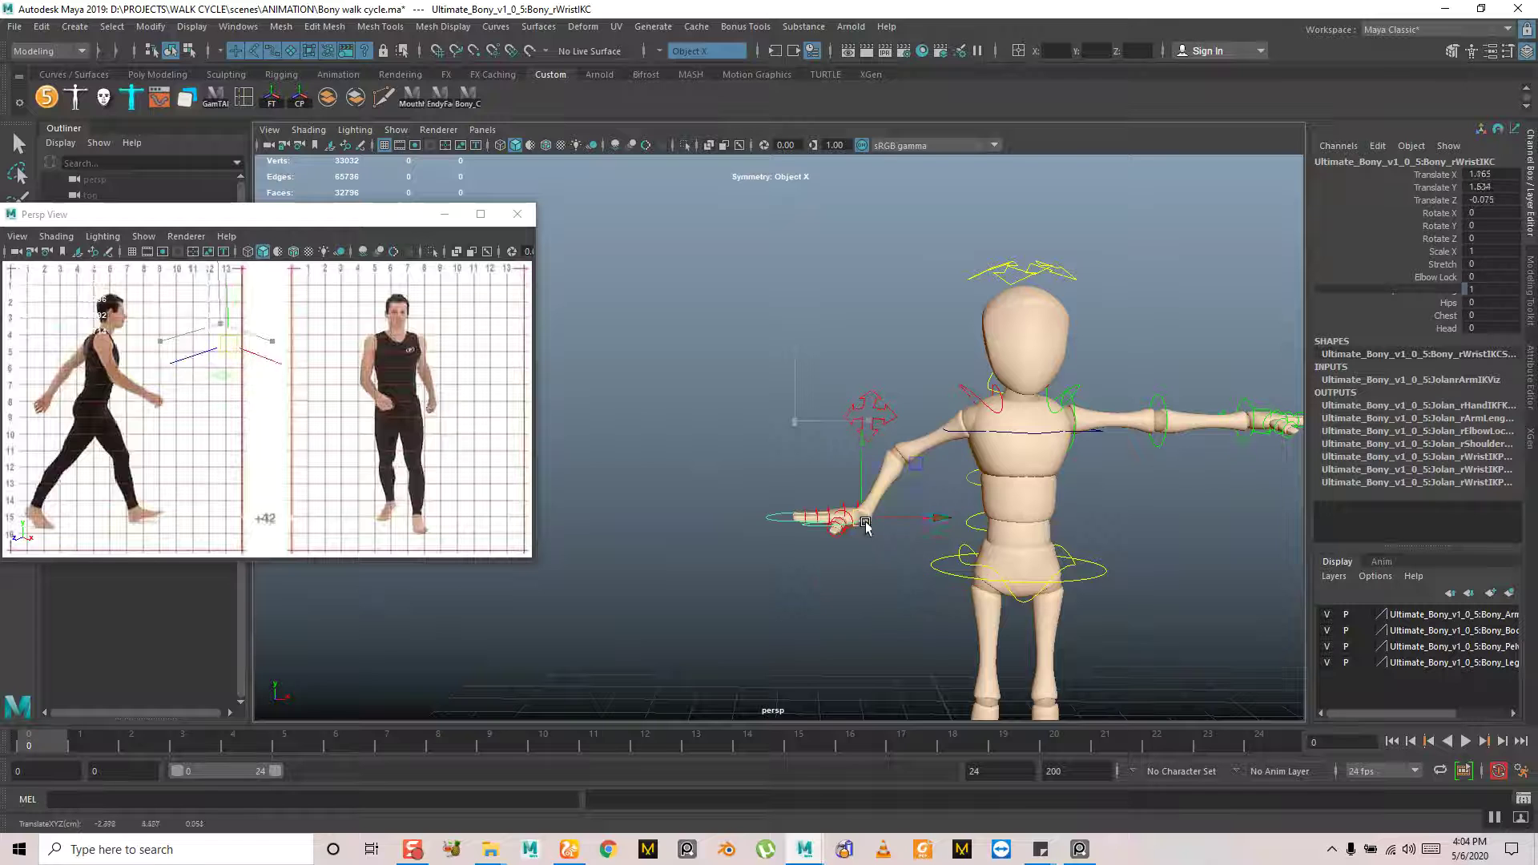
key("ctrl+z")
key("ctrl+z")
Try moving the root control at the hips, and undo the move
left_click(946, 521)
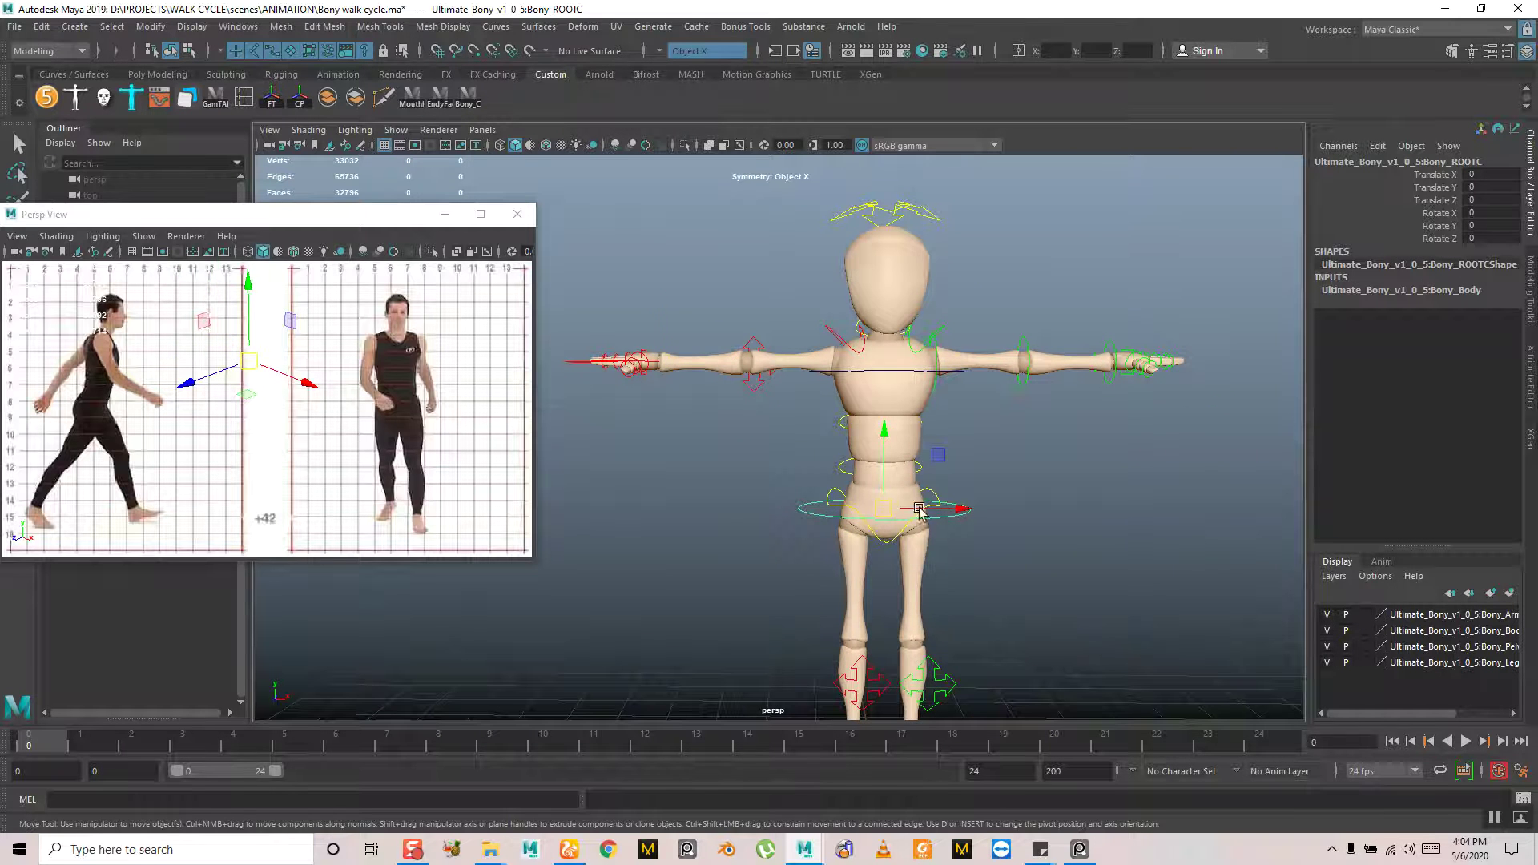
middle_click_drag(946, 520, 1011, 486)
key("ctrl+z")
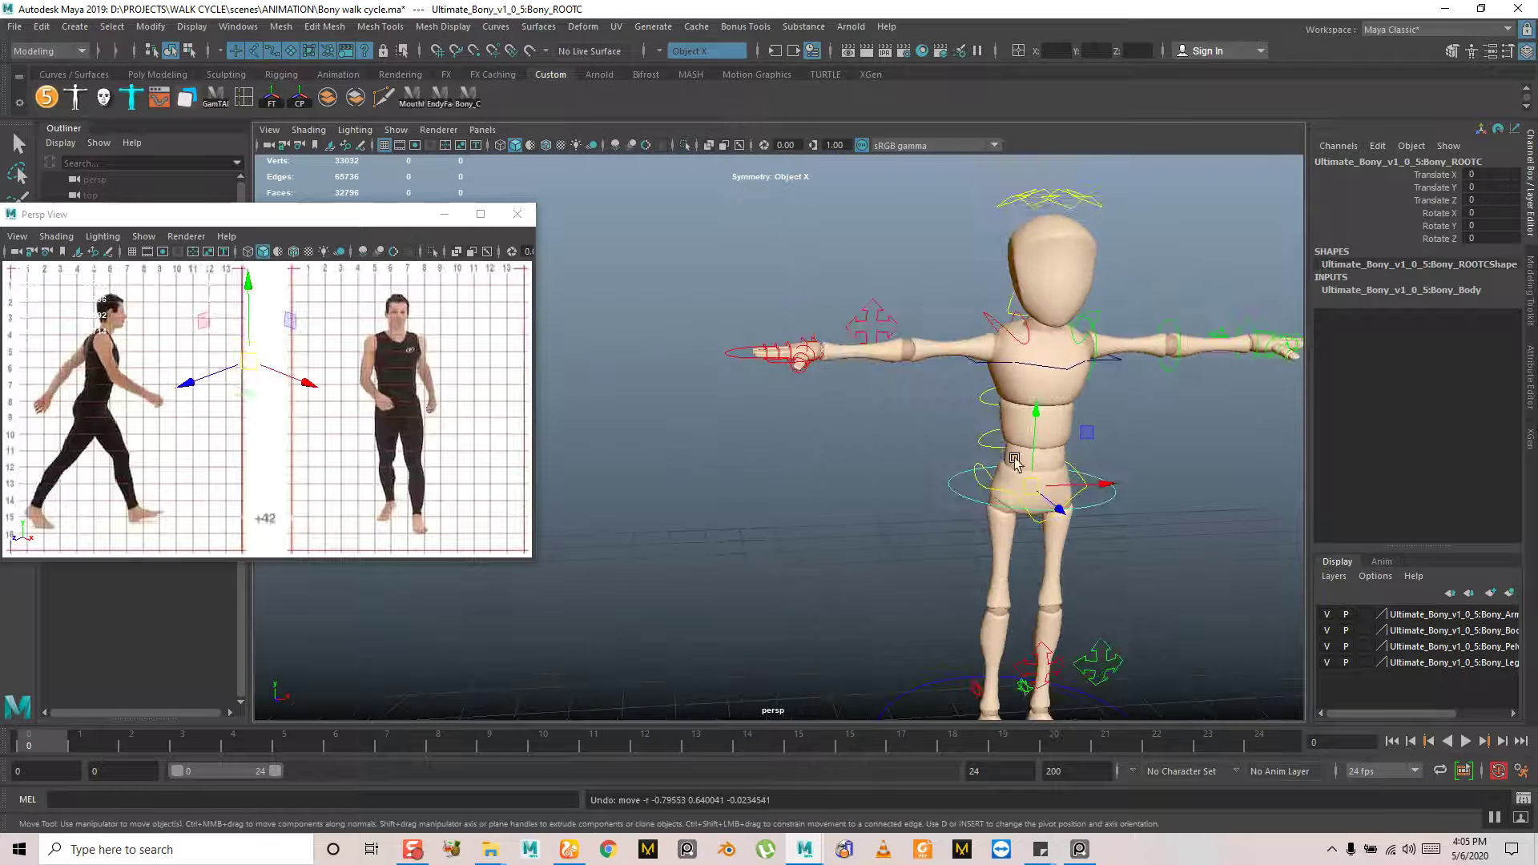
Try lowering and shifting the hip root control to test how the right IK hand stays planted, and undo all the moves
left_click(743, 355)
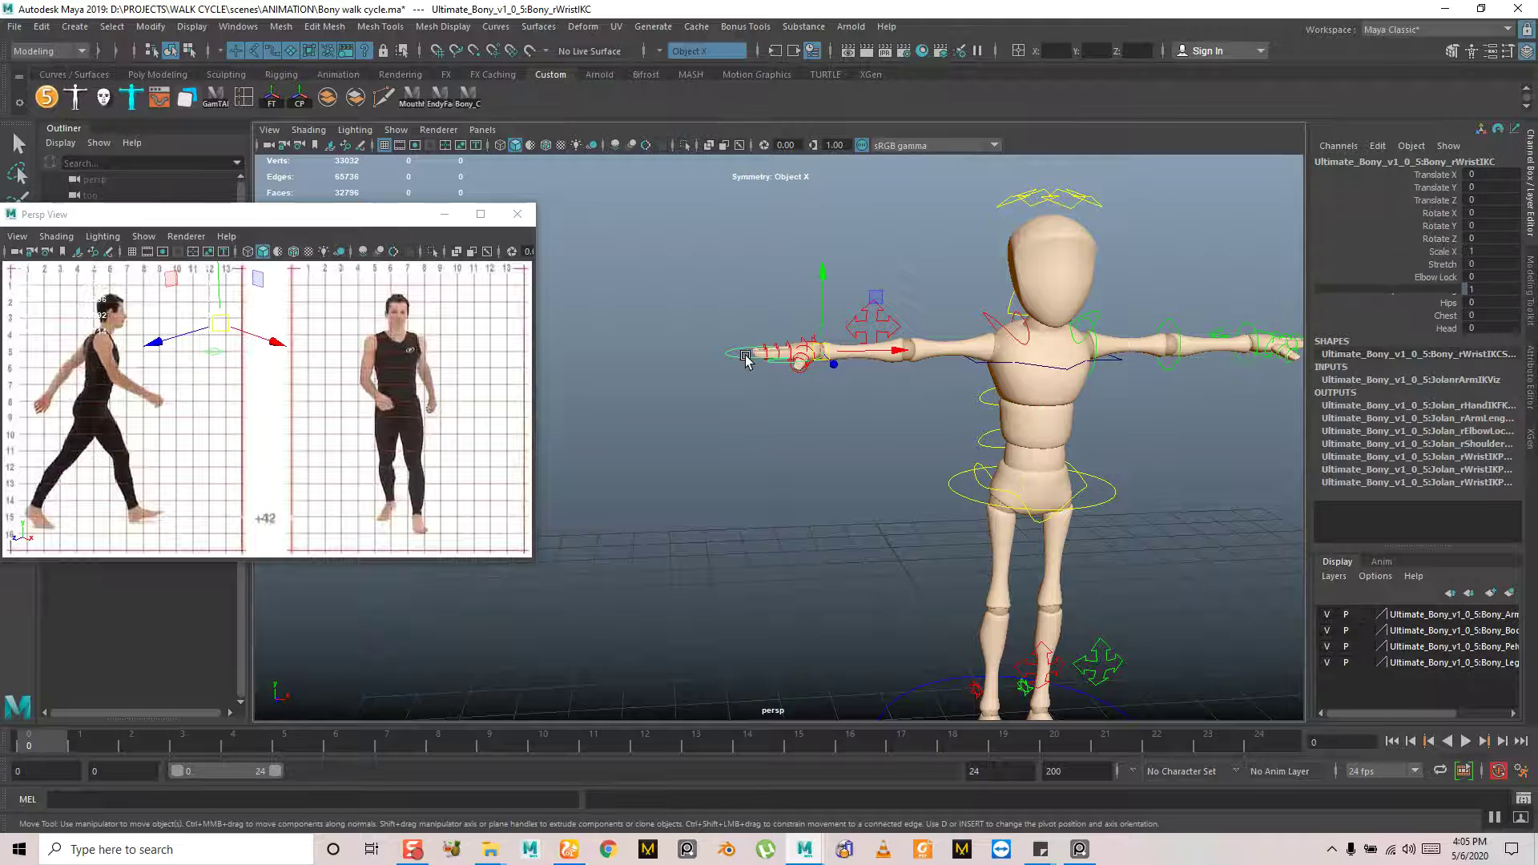
middle_click_drag(961, 446, 844, 479, "alt")
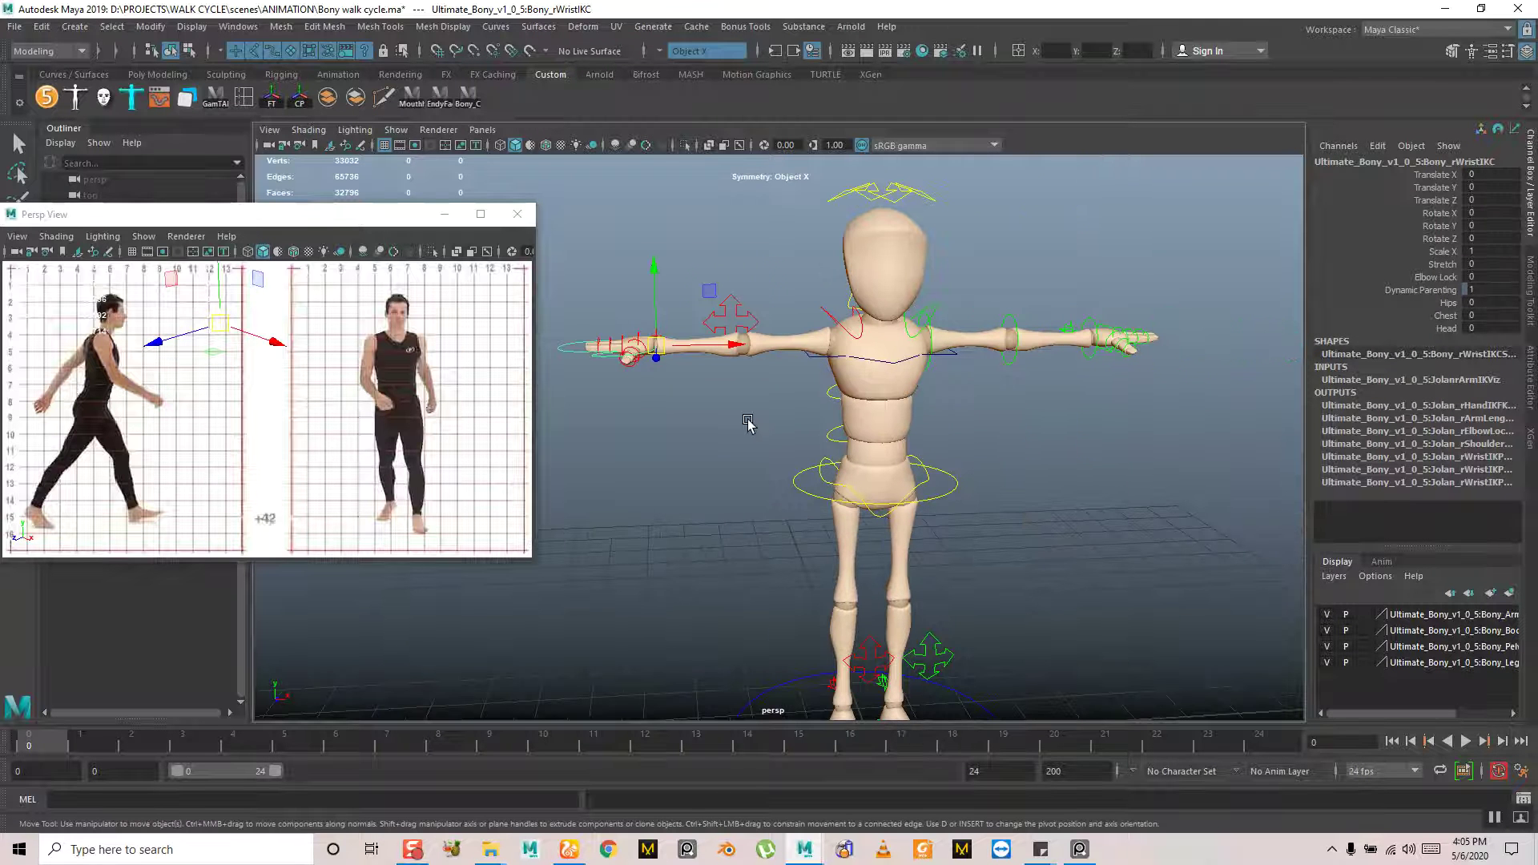
middle_click_drag(776, 410, 808, 401, "alt")
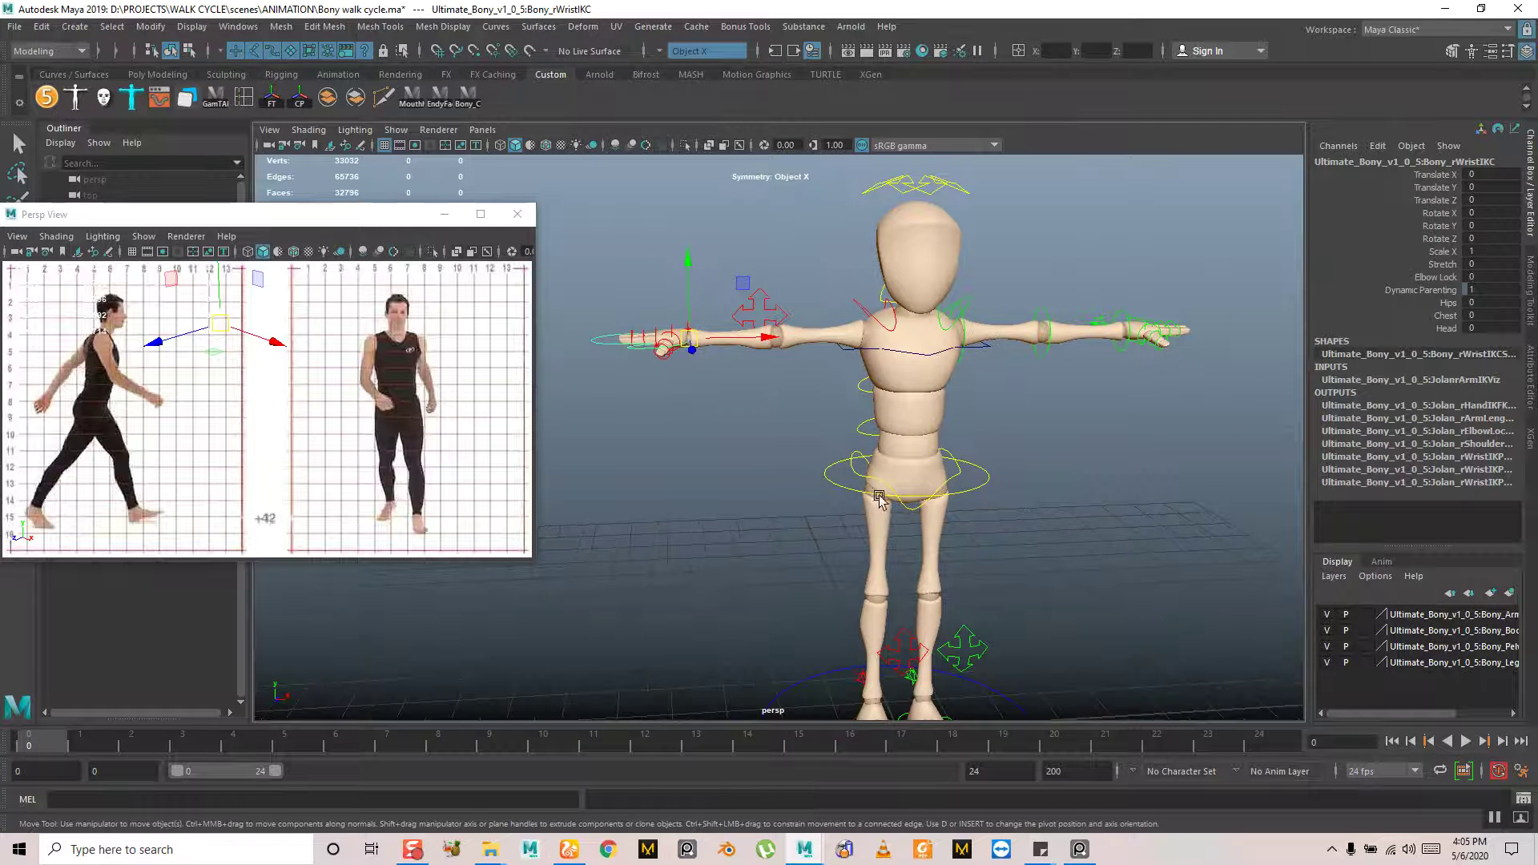
left_click(840, 486)
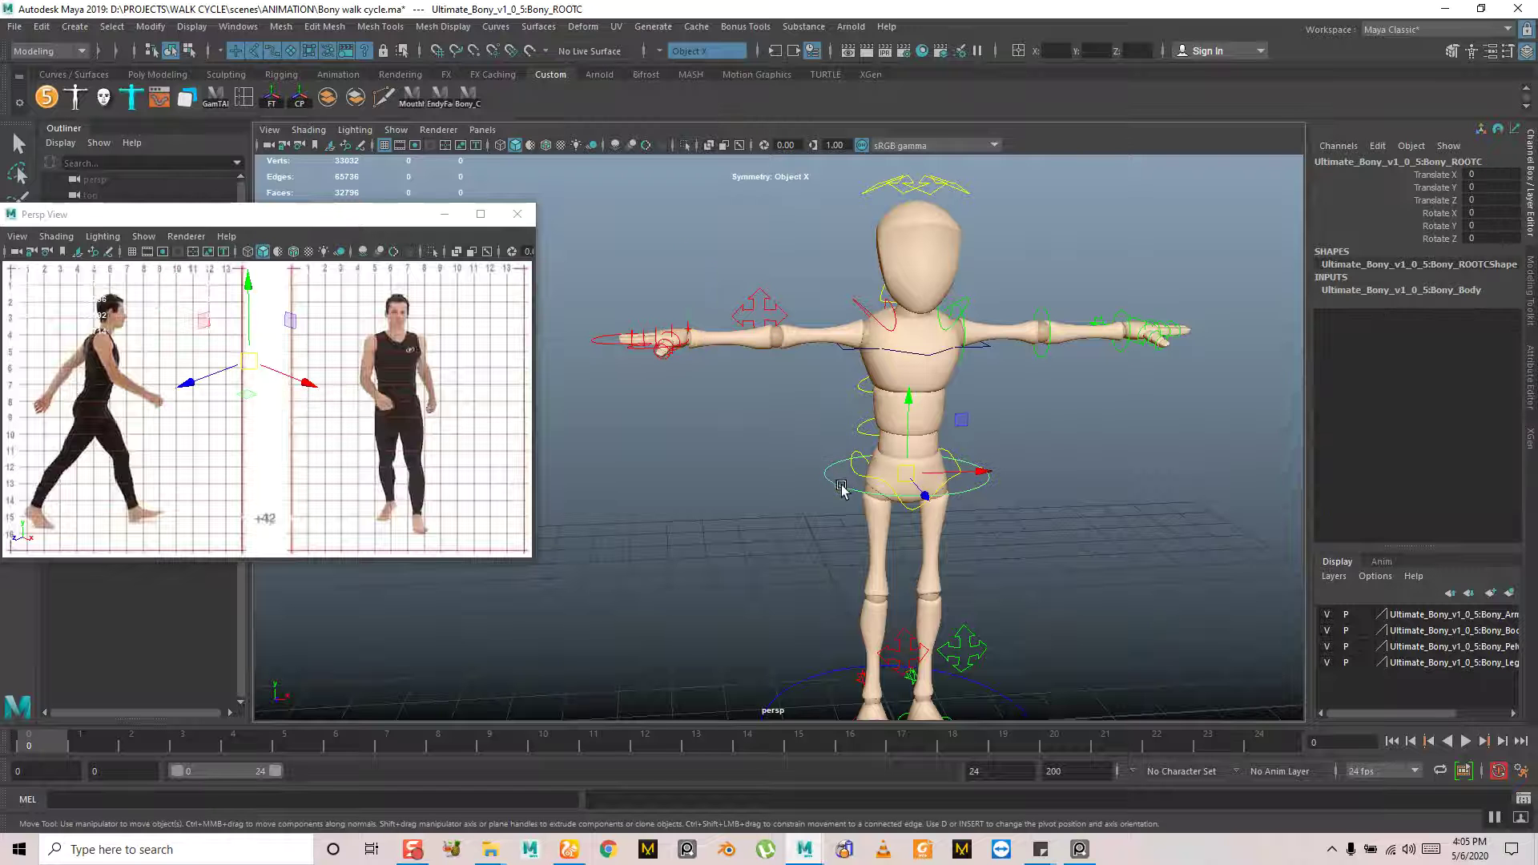
middle_click_drag(841, 489, 901, 429)
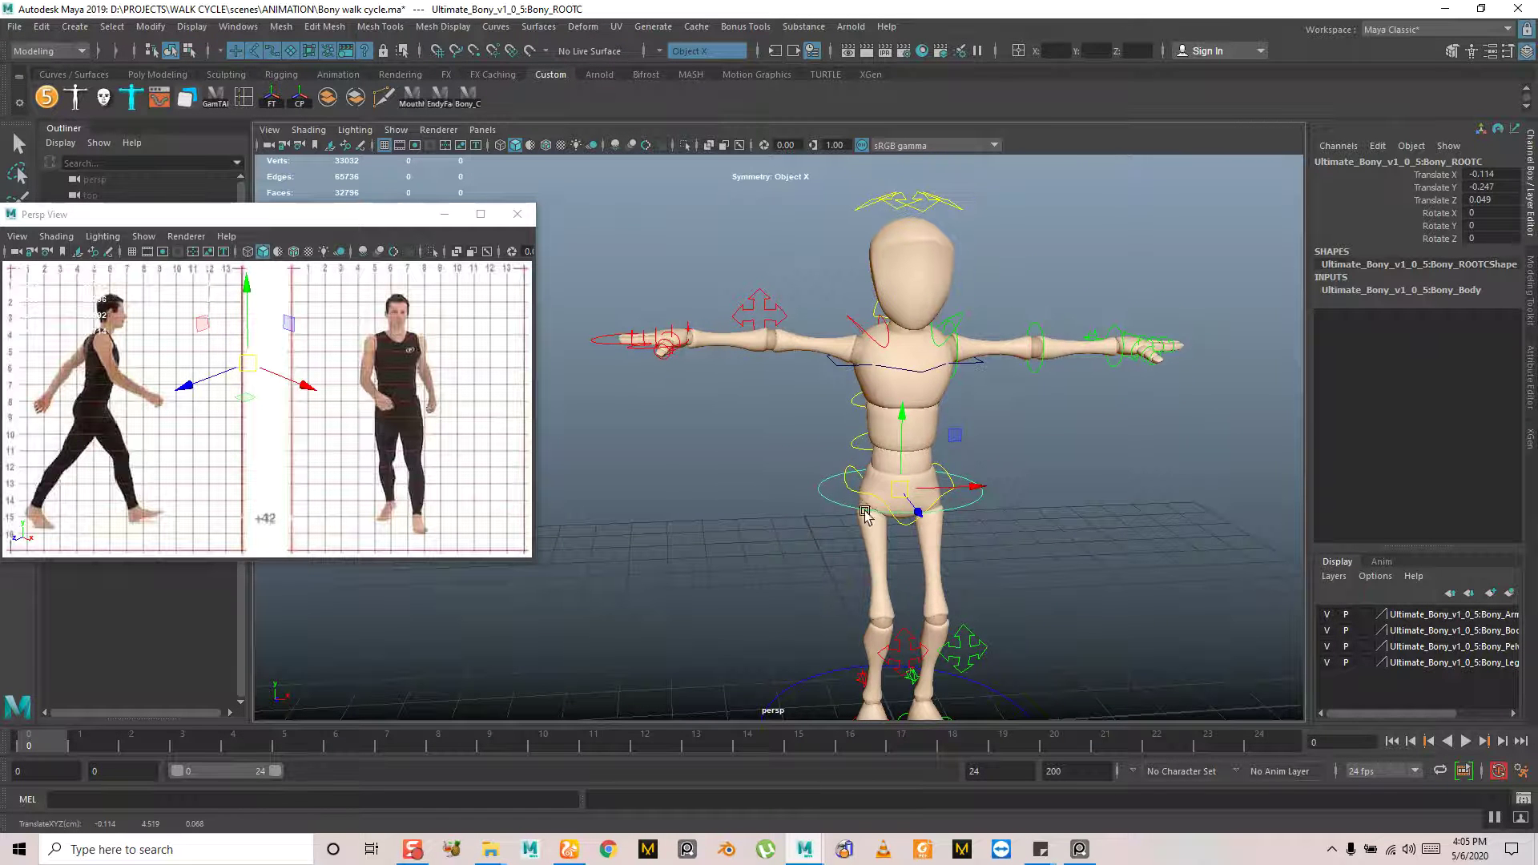
middle_click_drag(909, 501, 895, 570)
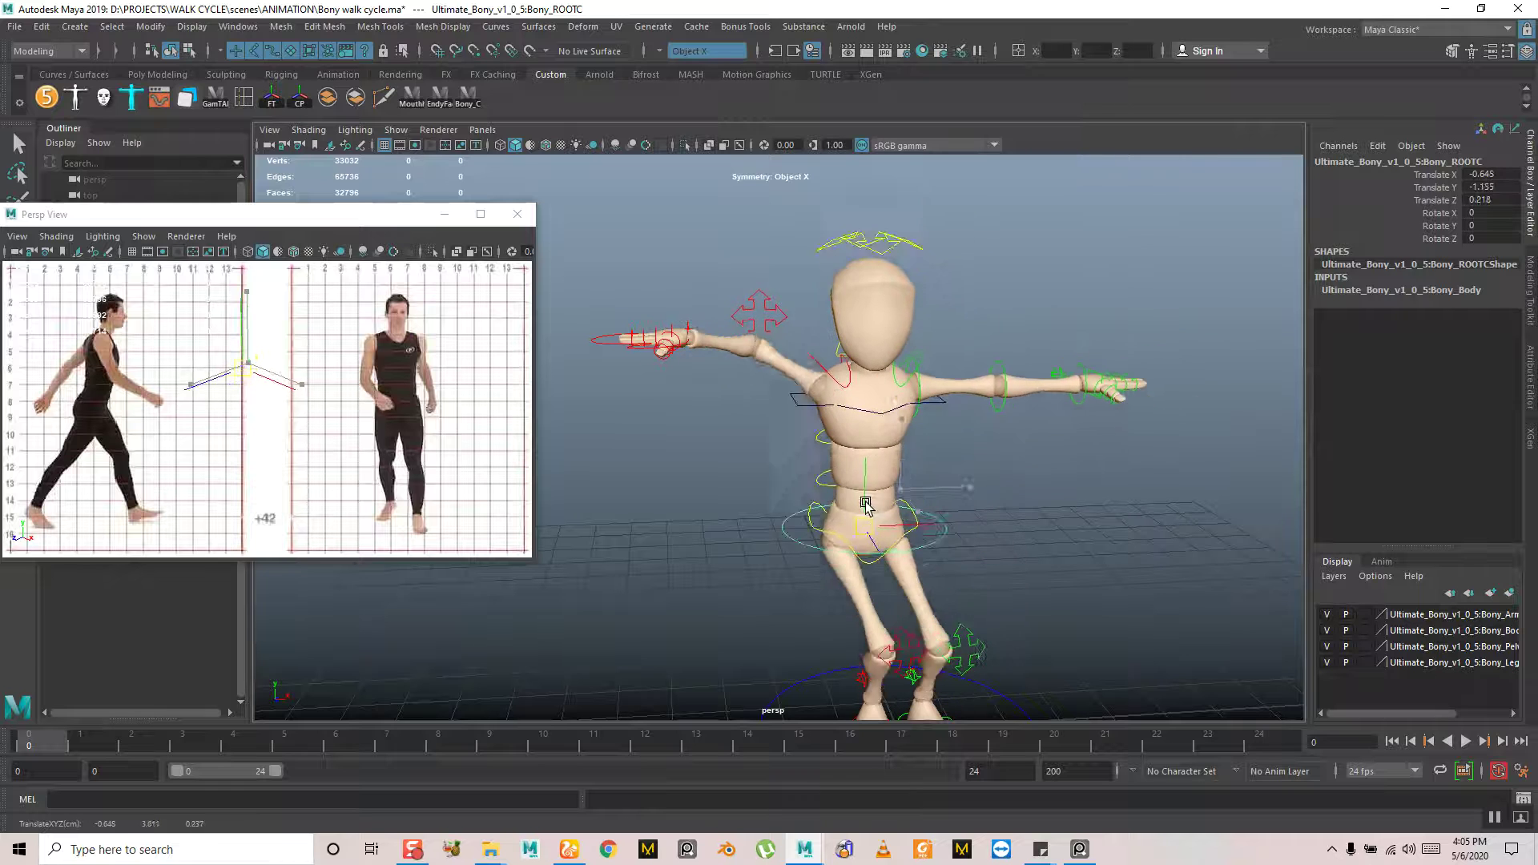
key("ctrl+z")
key("ctrl+z")
key("ctrl+z")
key("ctrl+z")
key("ctrl+z")
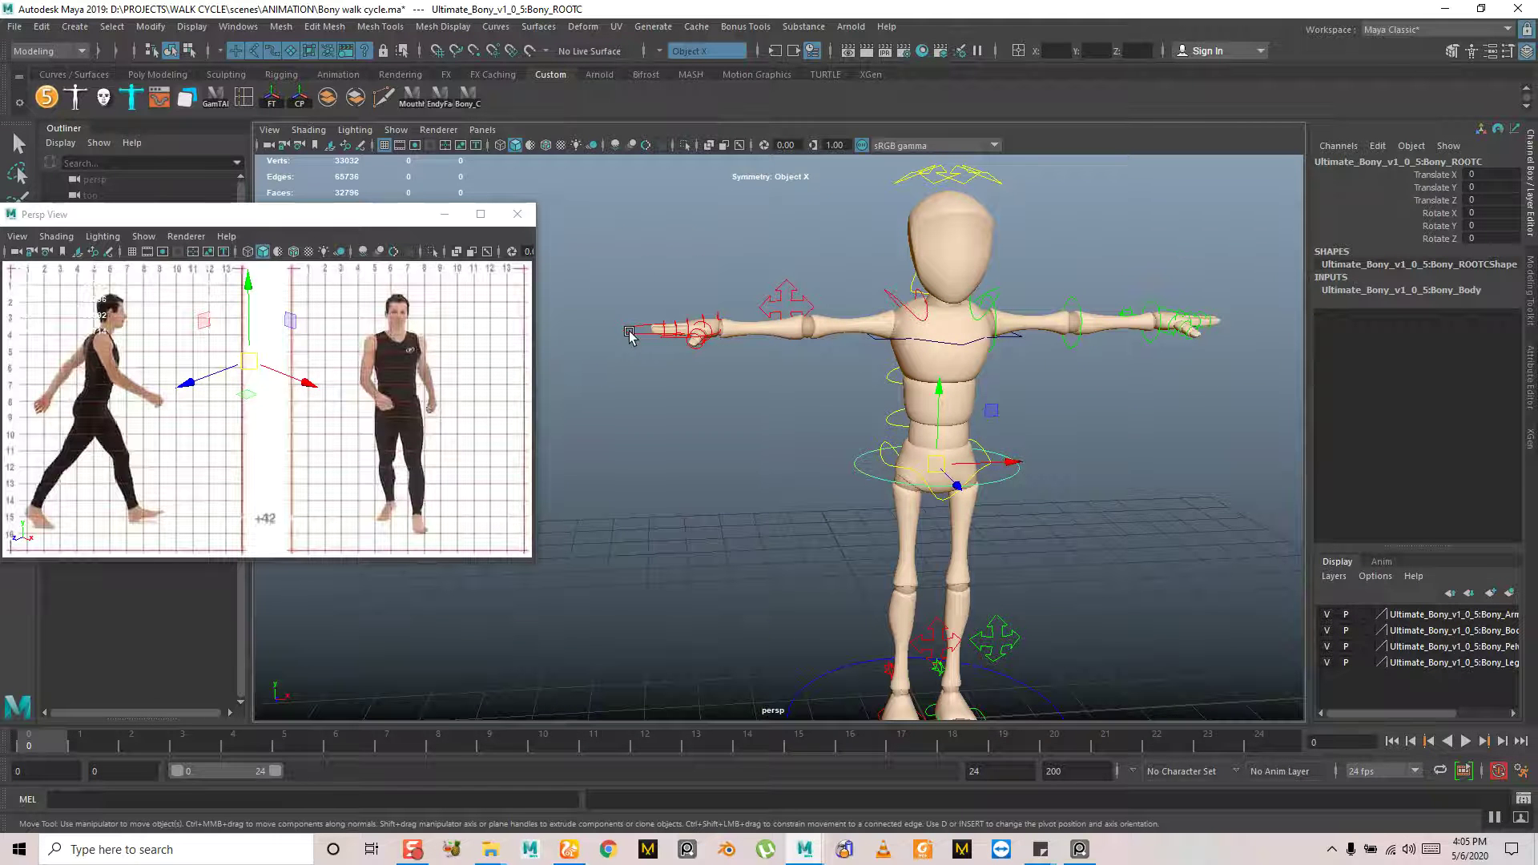
Increase the Chest attribute on the right wrist IK control to make the IK hand follow the chest
left_click(629, 333)
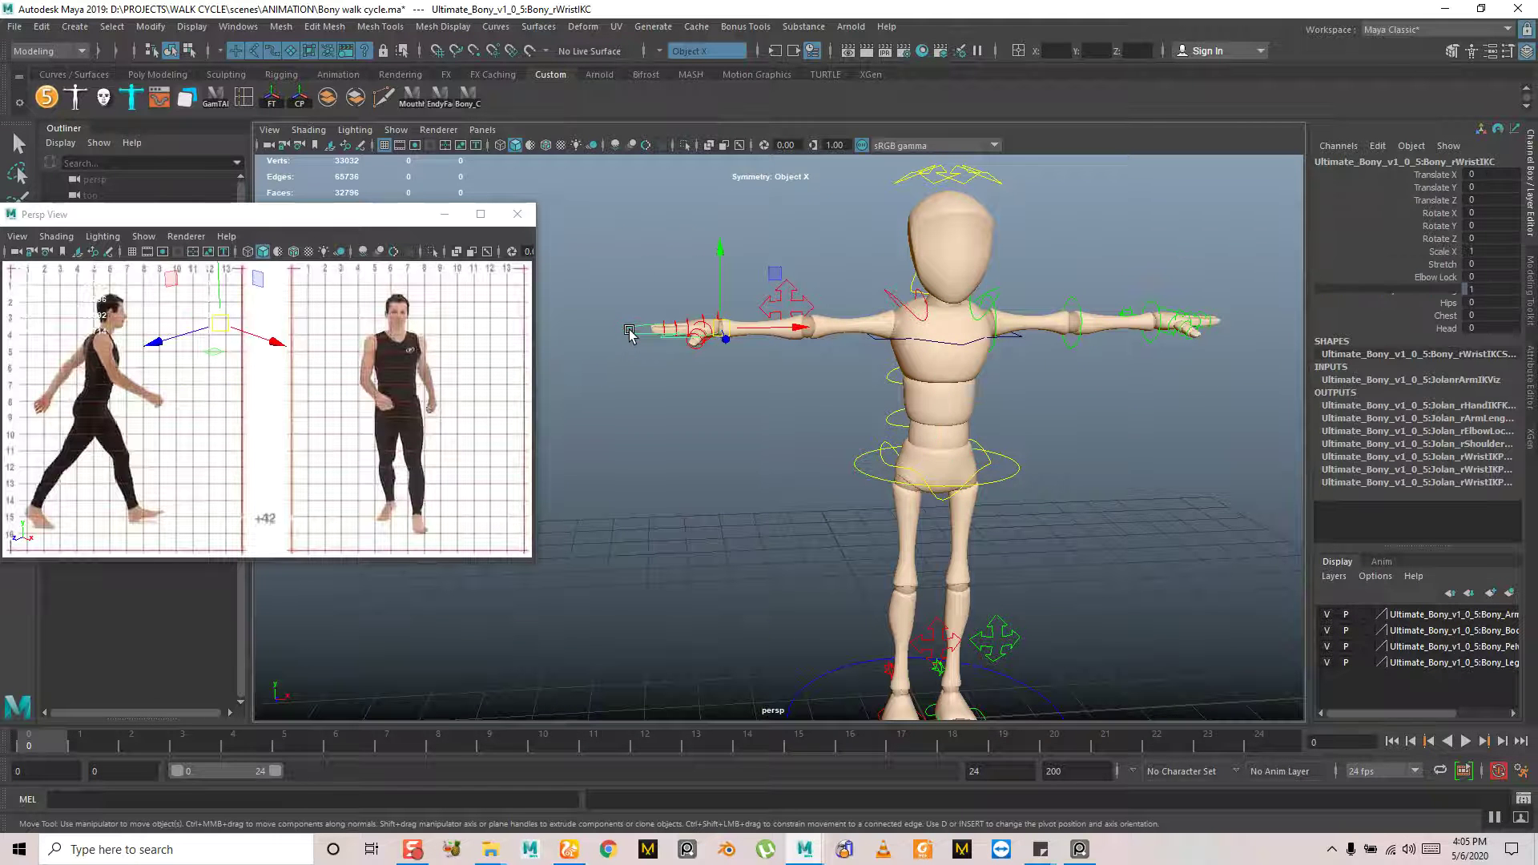
left_click(1442, 315)
middle_click_drag(1205, 432, 1528, 438)
Try lowering the hip root control to test whether the right IK hand follows the body, and undo the move
left_click_drag(1110, 440, 728, 467, "alt")
left_click(703, 456)
left_click(925, 577)
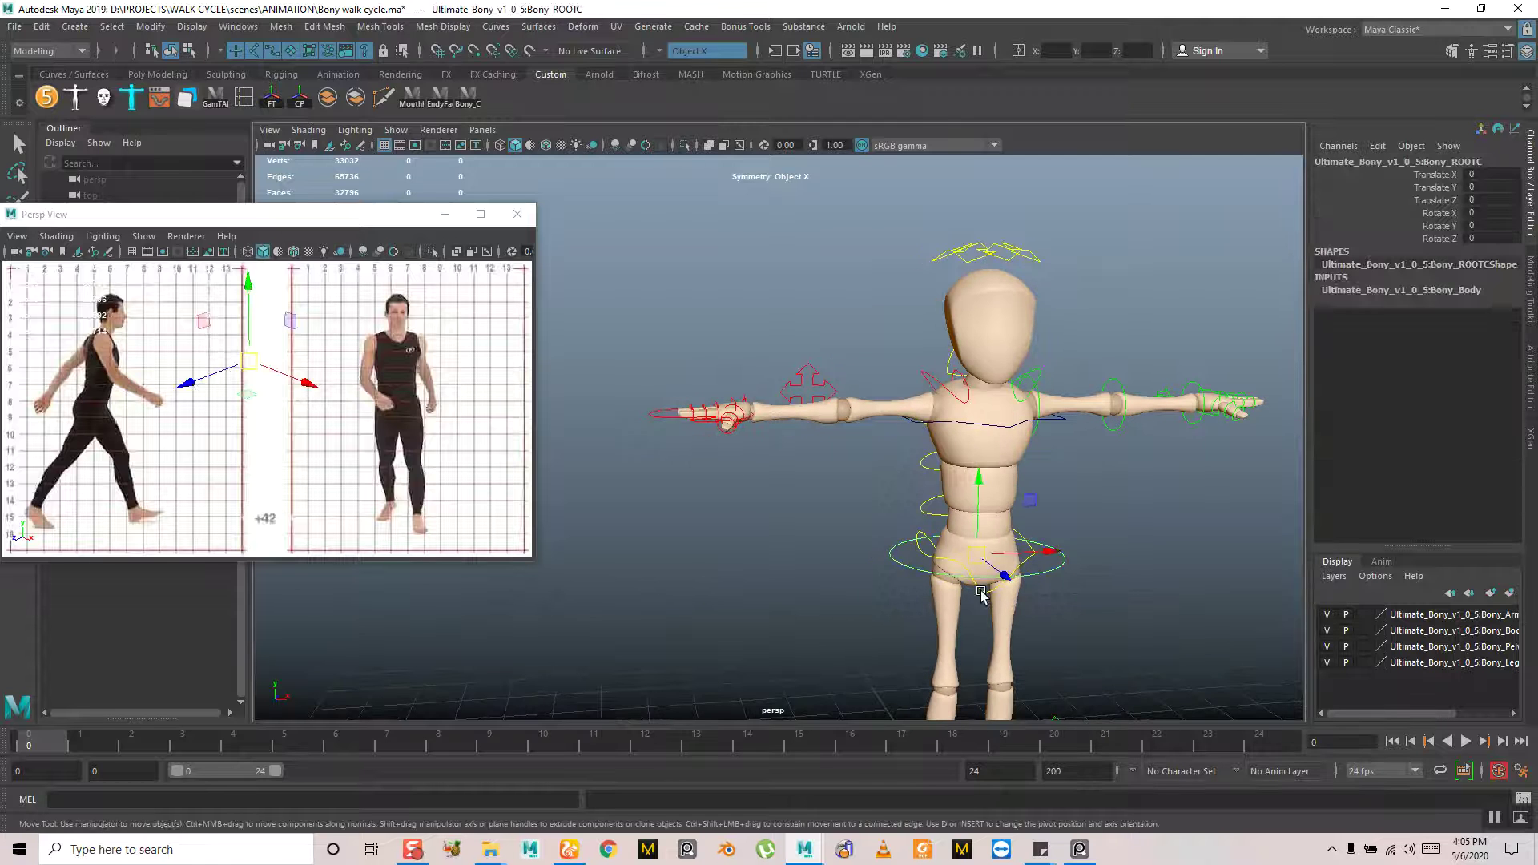
left_click_drag(978, 564, 961, 637)
key("ctrl+z")
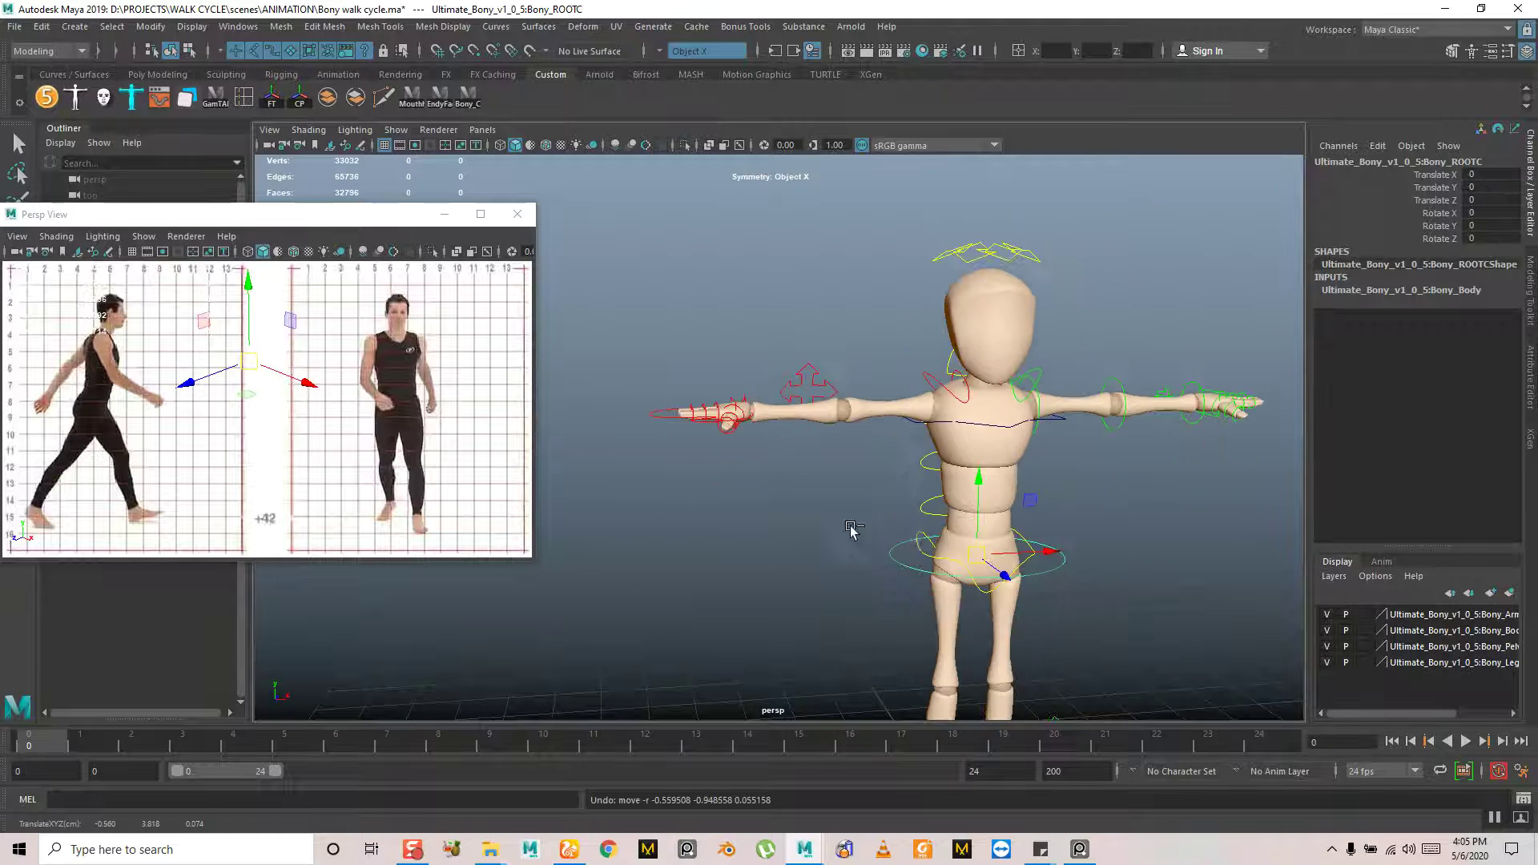
left_click_drag(824, 507, 641, 377, "alt")
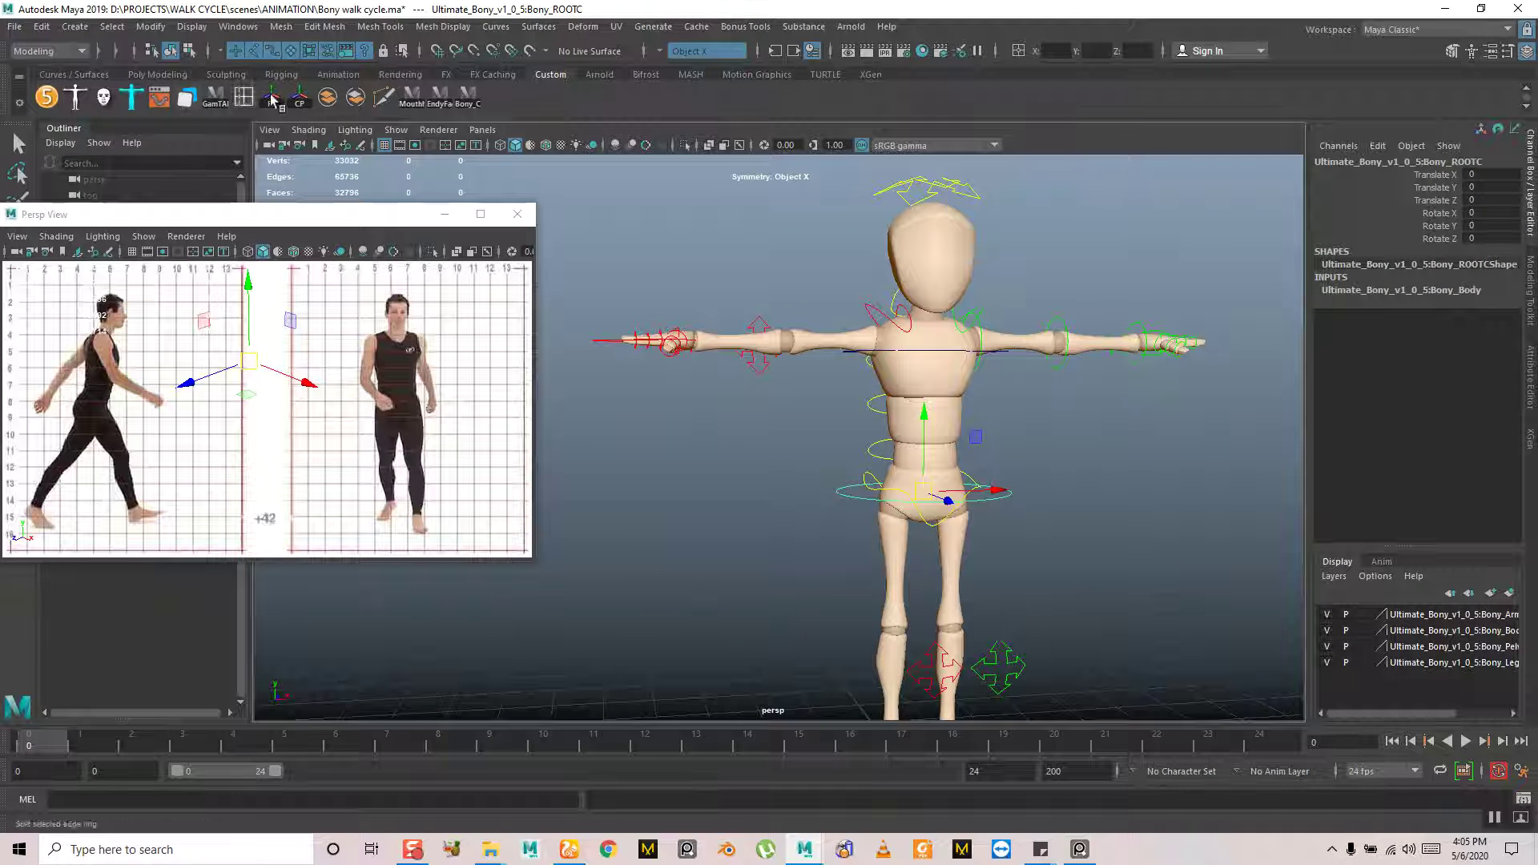
Delete the existing Bony_C selection button from the Custom shelf
right_click(467, 96)
left_click(512, 158)
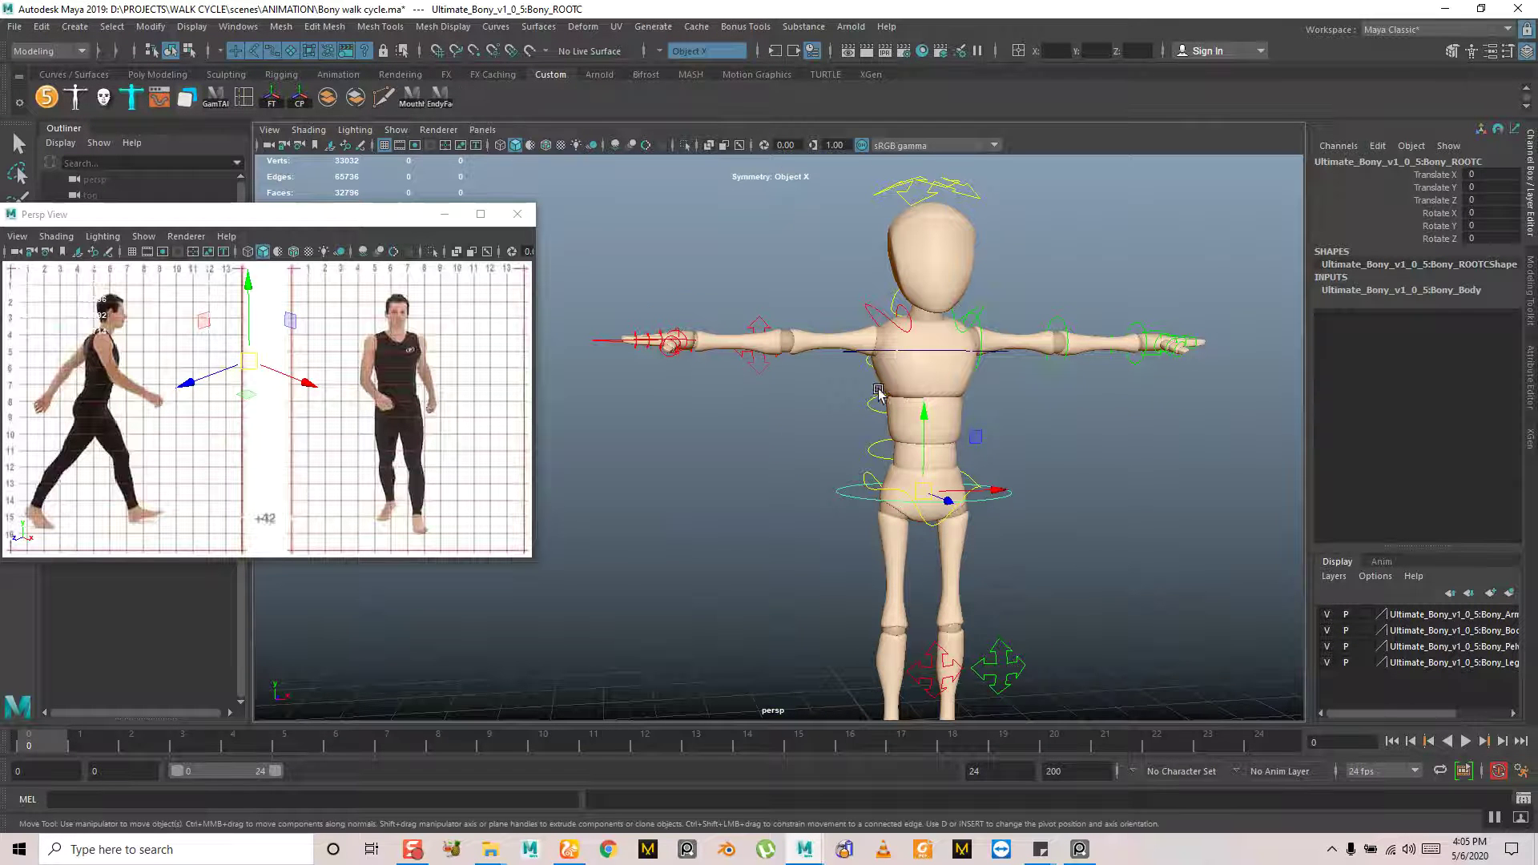
scroll(879, 393, "down", 5)
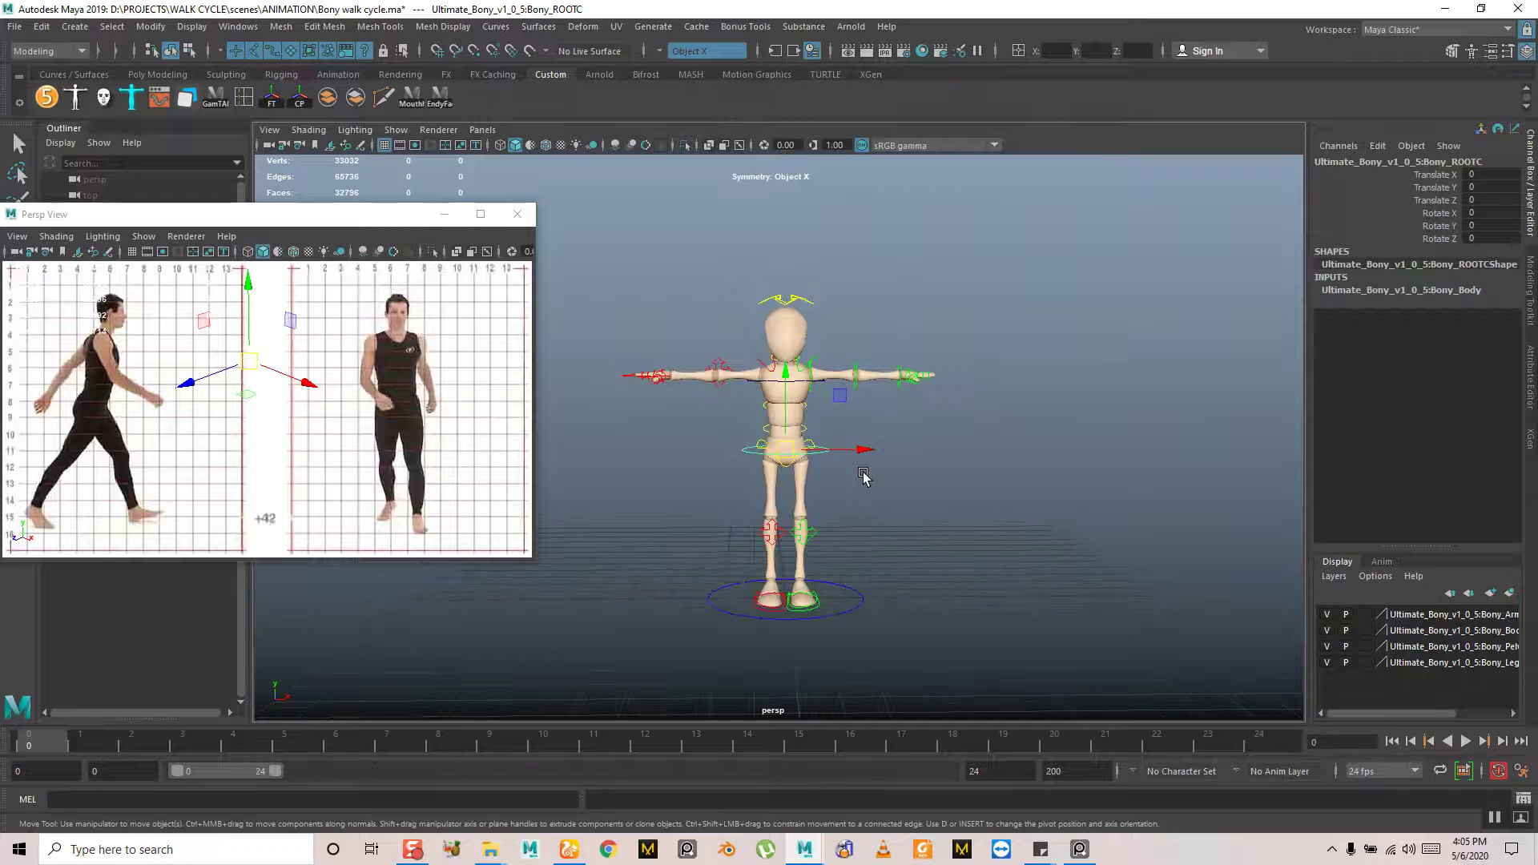
middle_click_drag(863, 476, 878, 468, "alt")
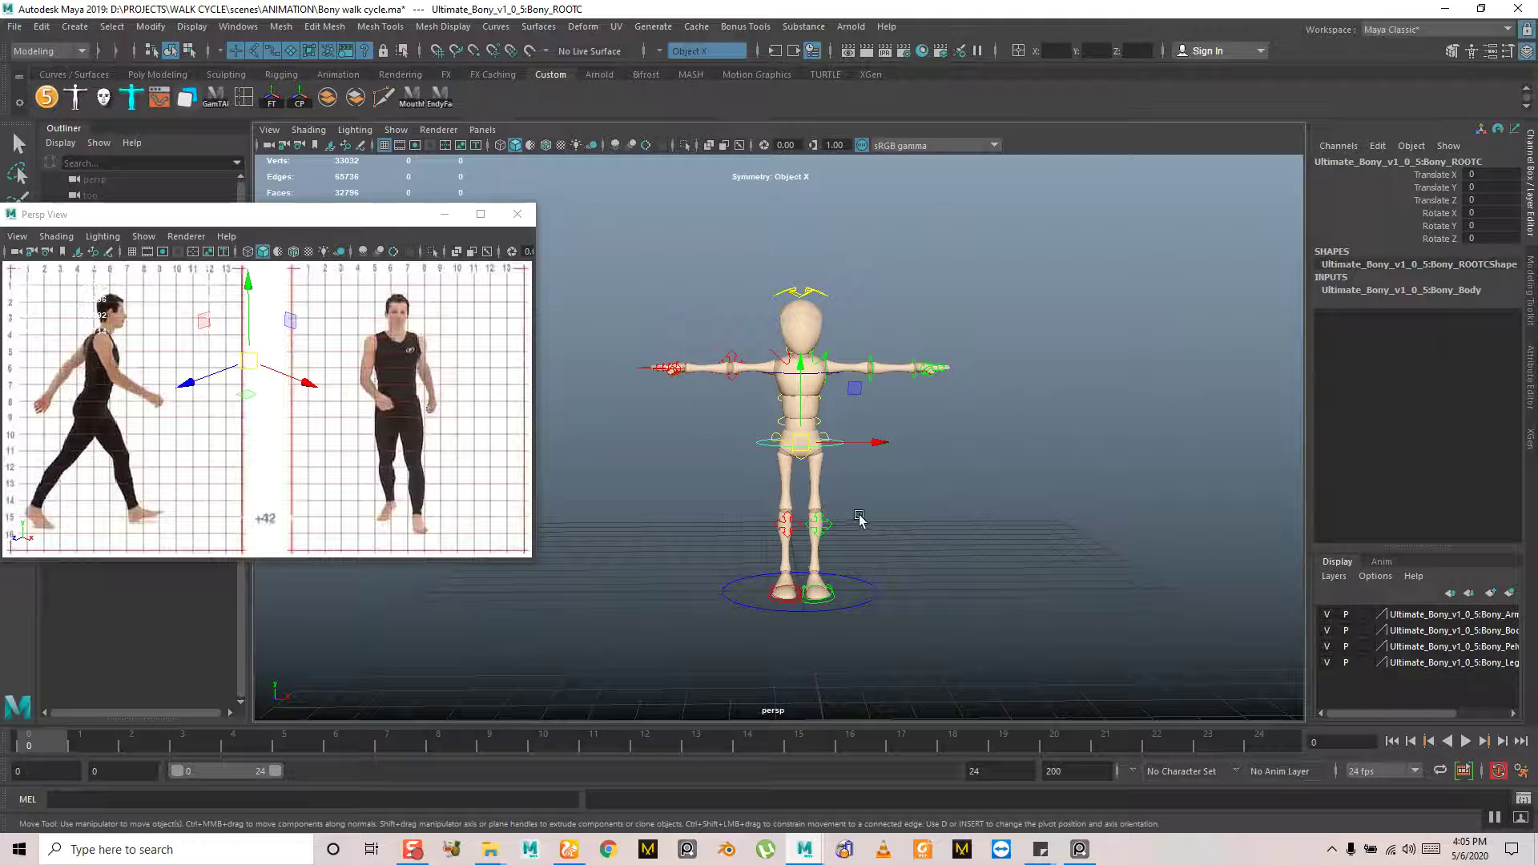
Select all of the character's rig controls, save them as a quick select set named Bony_Ctrl, and add it to the shelf
left_click(816, 290)
left_click(736, 222)
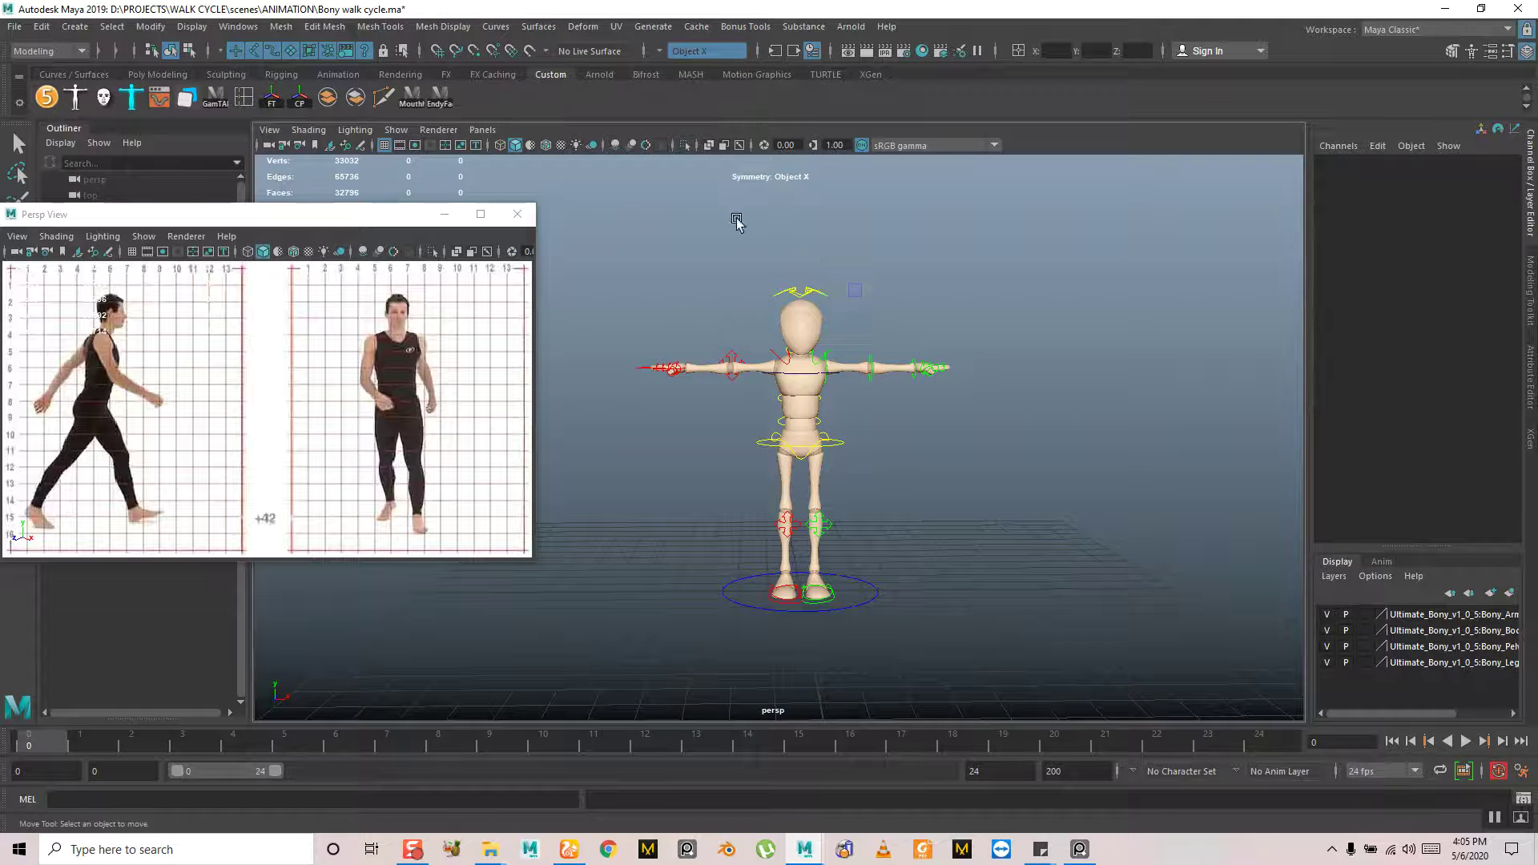
left_click(829, 595)
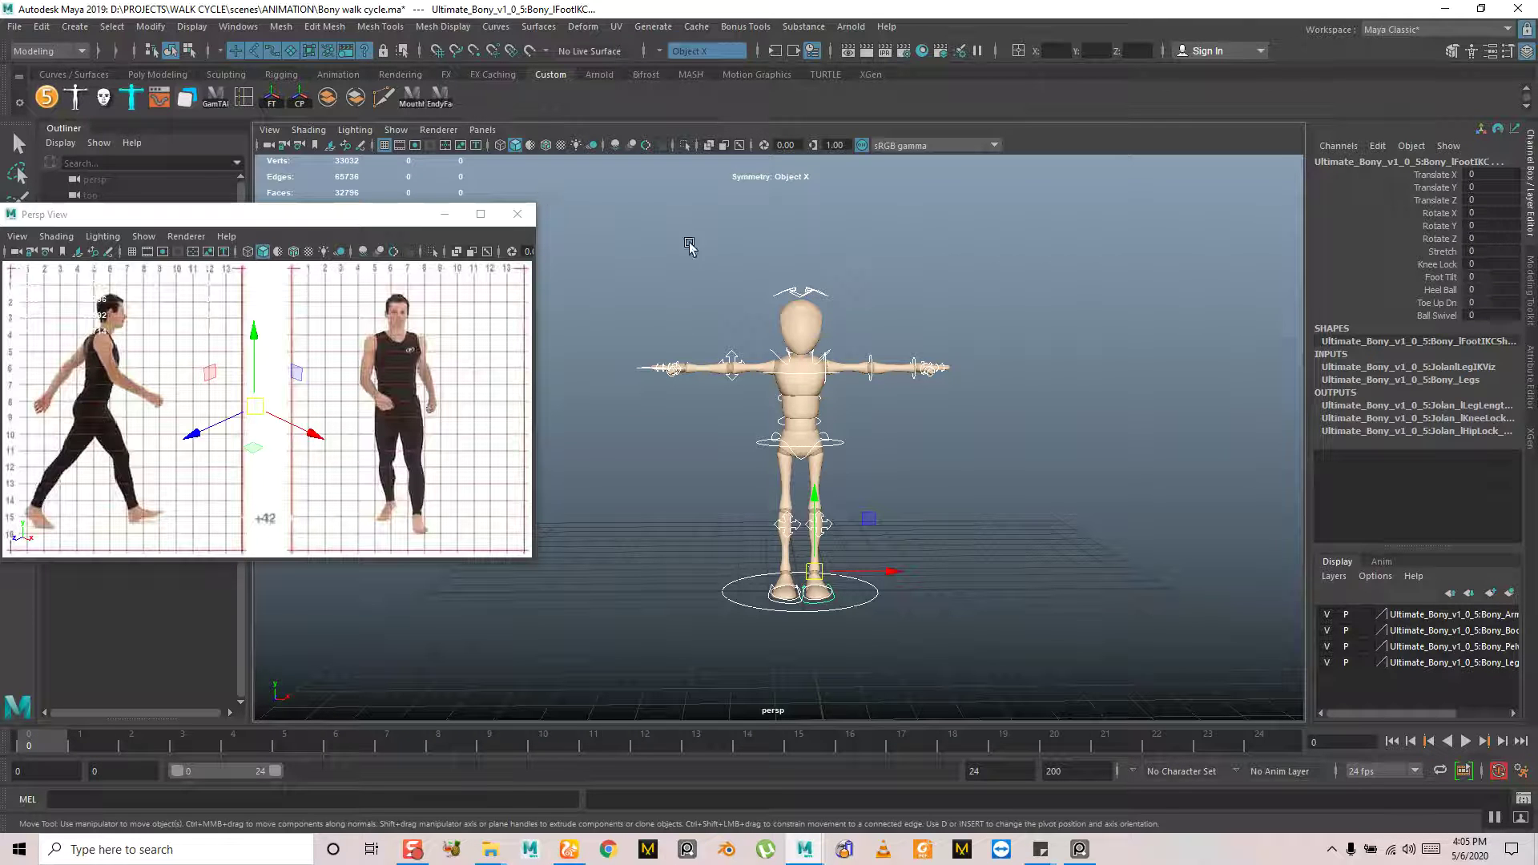
left_click(696, 300)
left_click_drag(555, 190, 1086, 719)
left_click(74, 27)
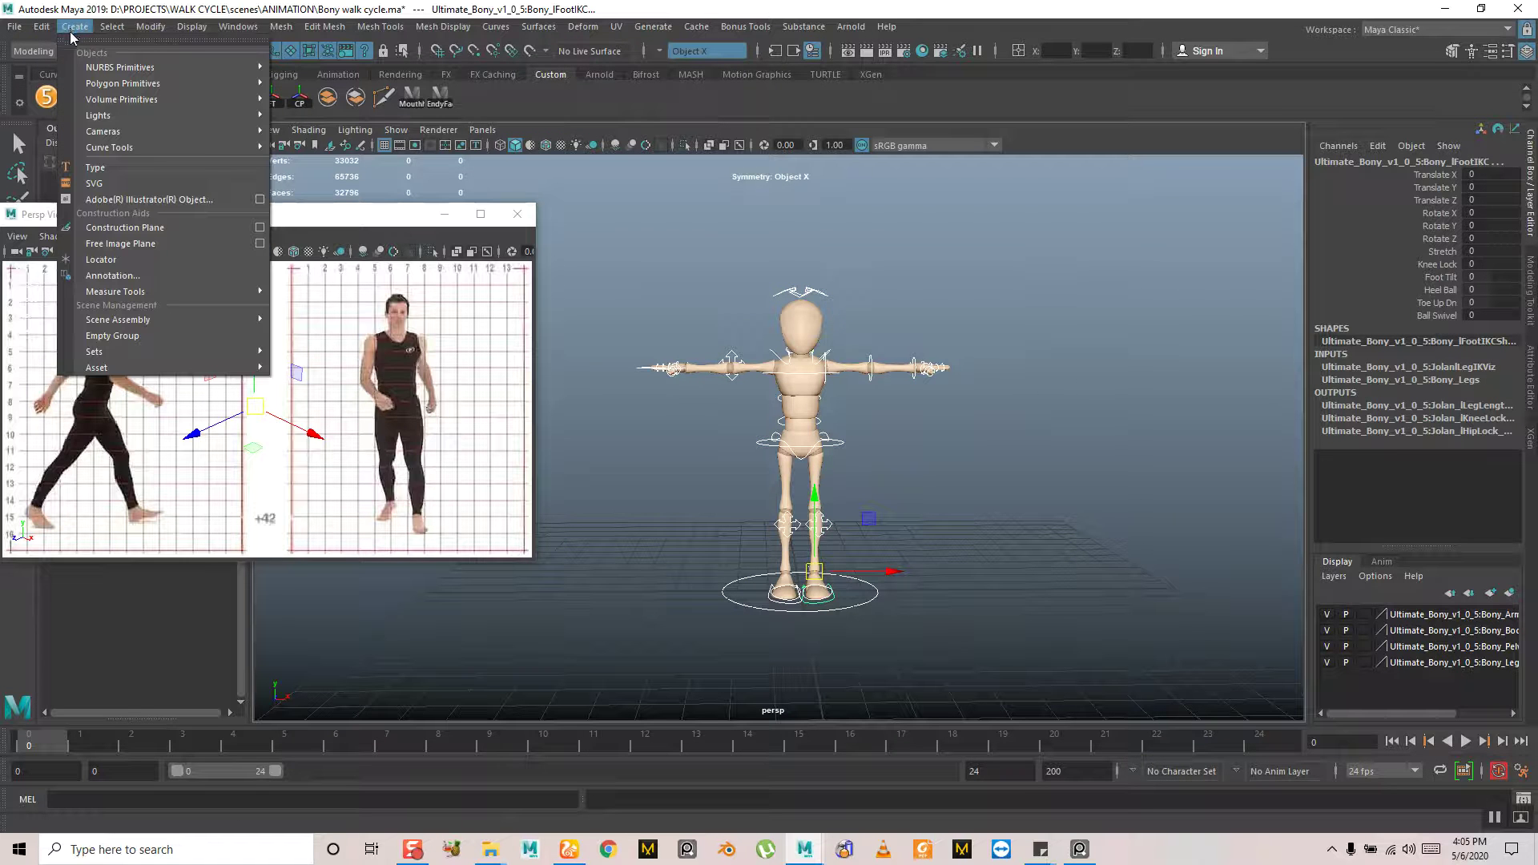
mouse_move(135, 360)
left_click(325, 397)
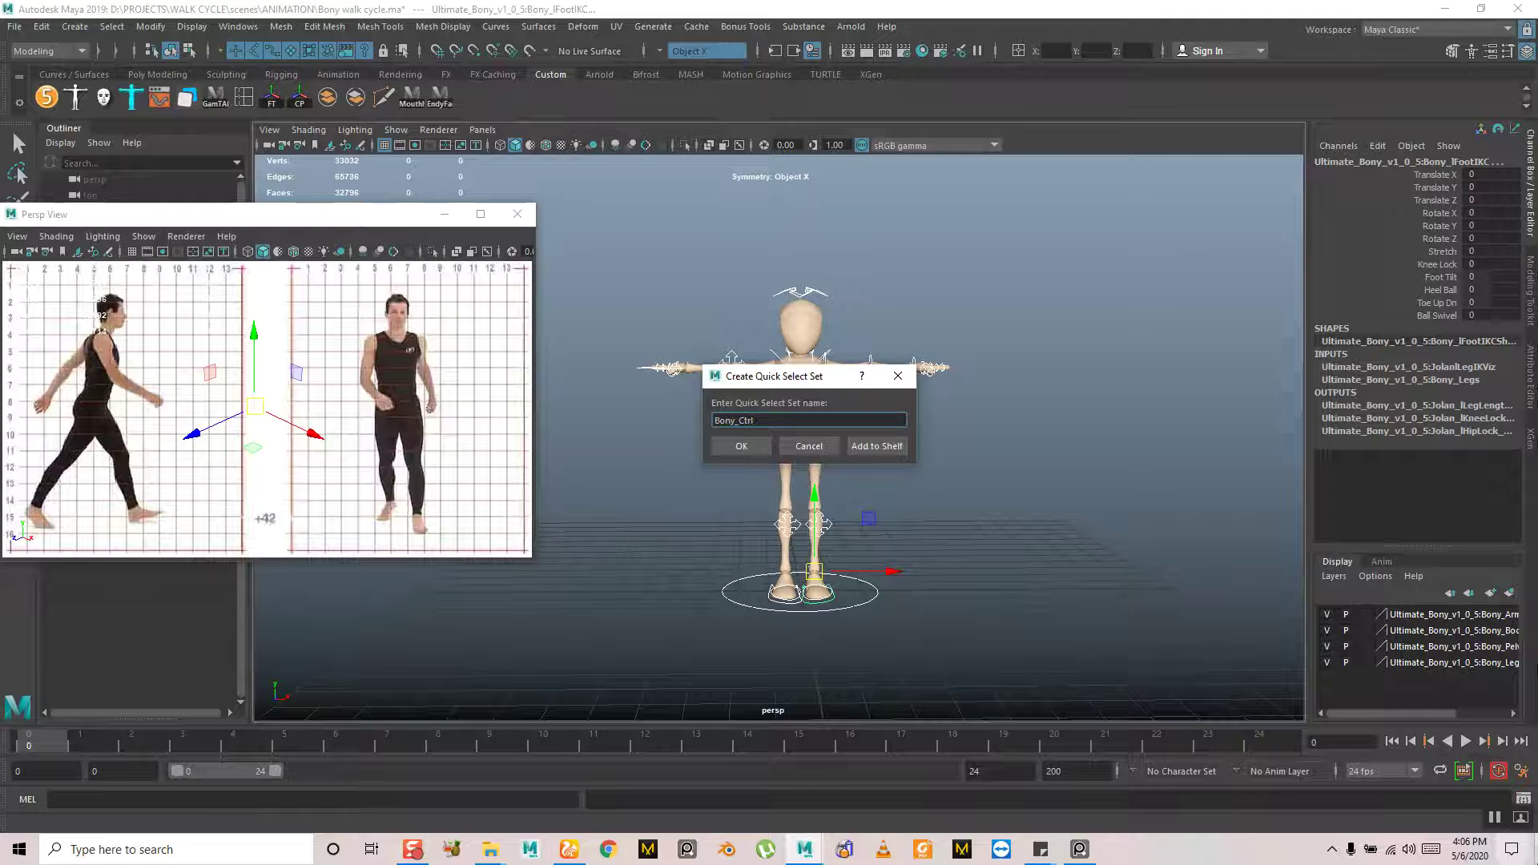
left_click(877, 446)
Test the Bony_Ctrl shelf set by selecting all rig controls with it, and clear the selection
left_click(471, 100)
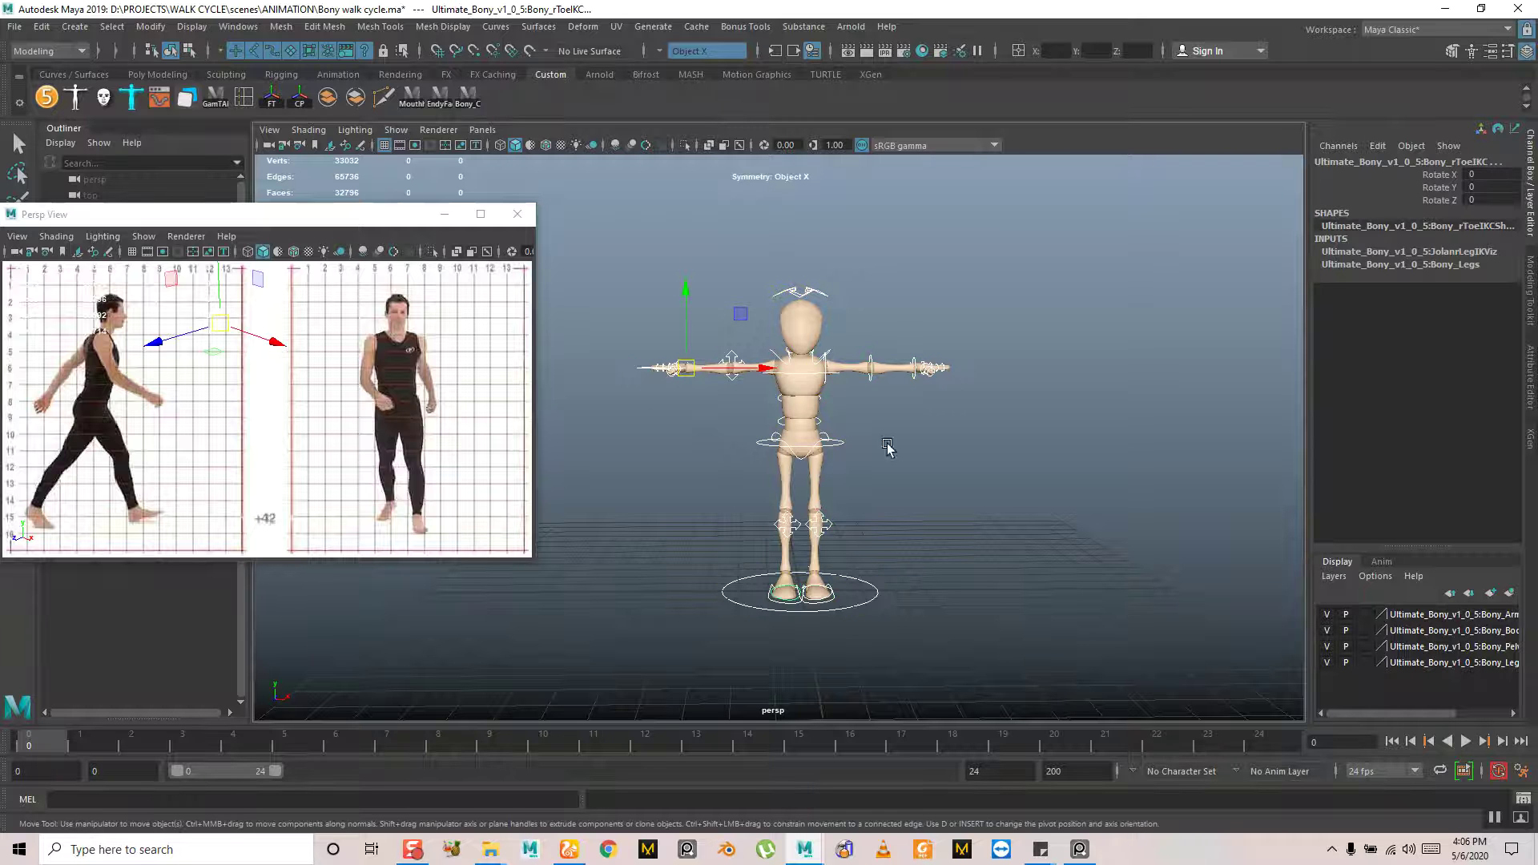
left_click(1018, 513)
mouse_move(815, 503)
left_mouse_down("alt")
mouse_move(880, 480)
mouse_move(822, 500)
left_mouse_up("alt")
scroll(775, 591, "up", 2)
mouse_move(830, 549)
middle_mouse_down("alt")
mouse_move(801, 470)
mouse_move(813, 526)
middle_mouse_up("alt")
scroll(801, 472, "up", 1)
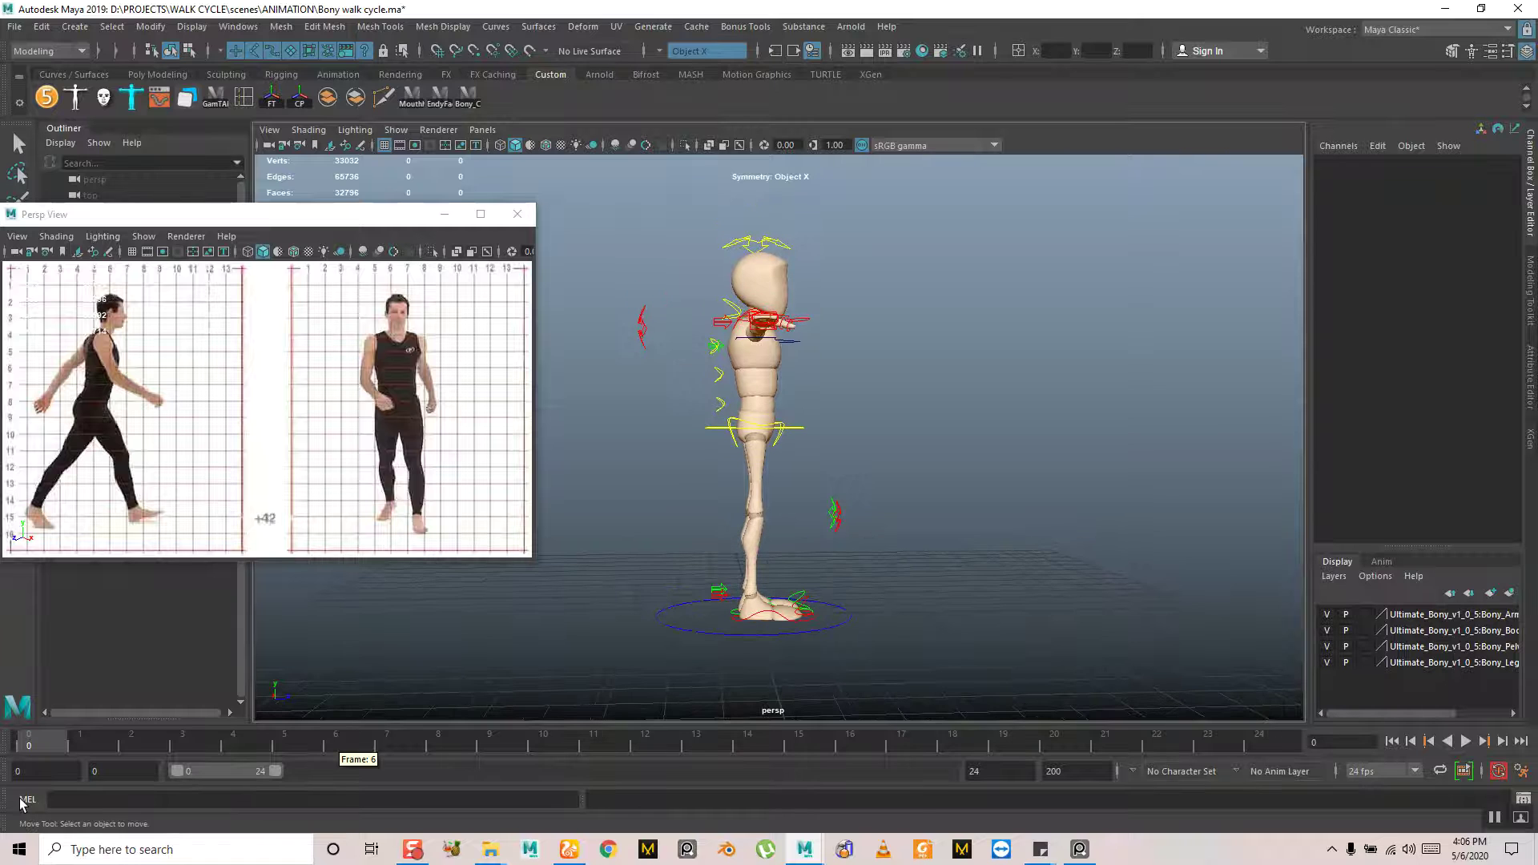
Try keying all rig controls at frame 0 through the Bony_Ctrl set, and deselect them
left_click(468, 100)
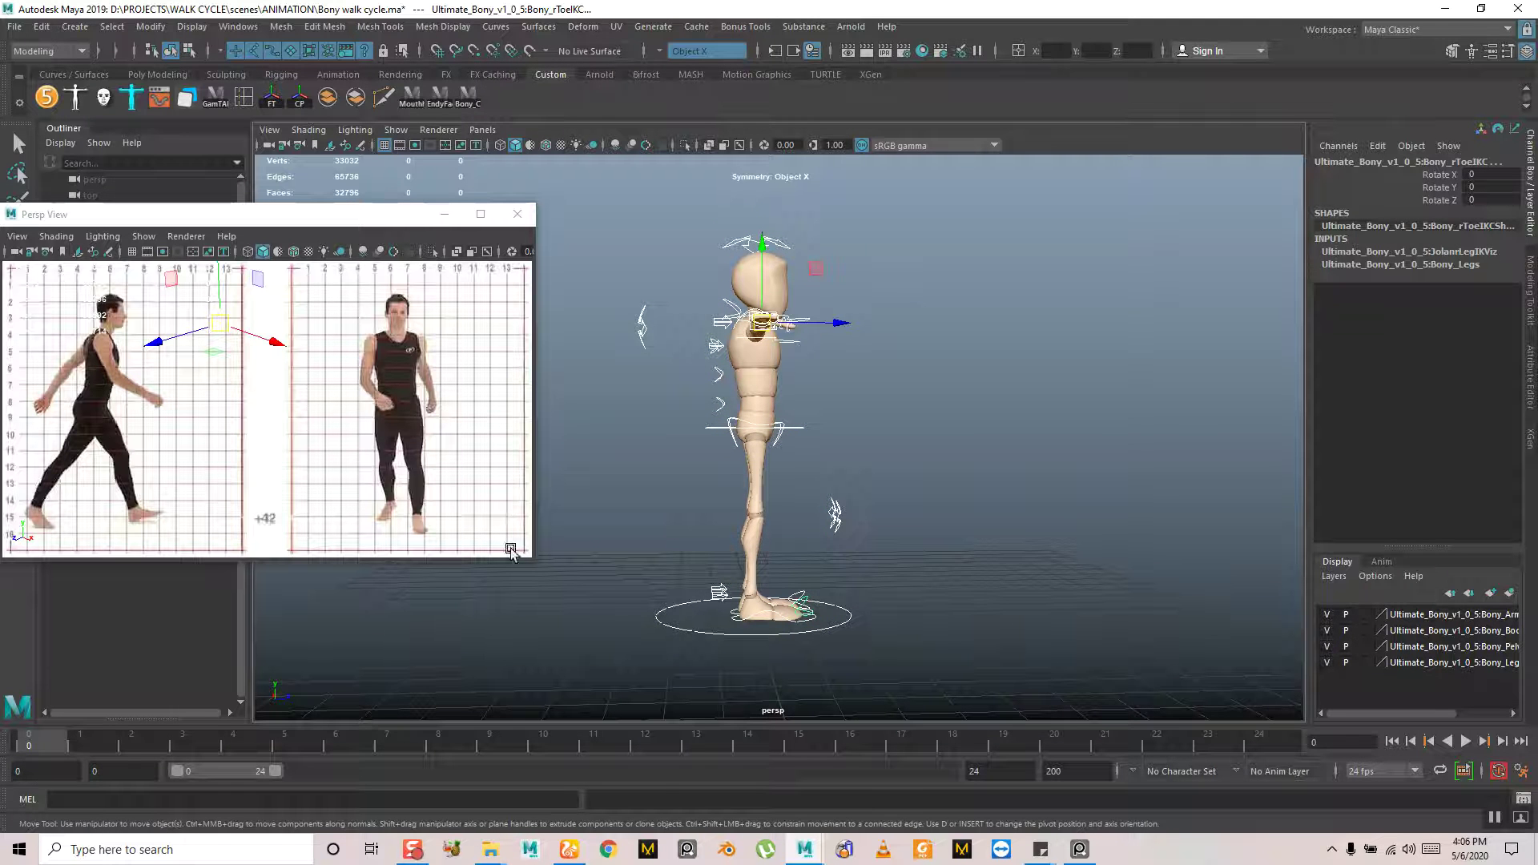
key("s")
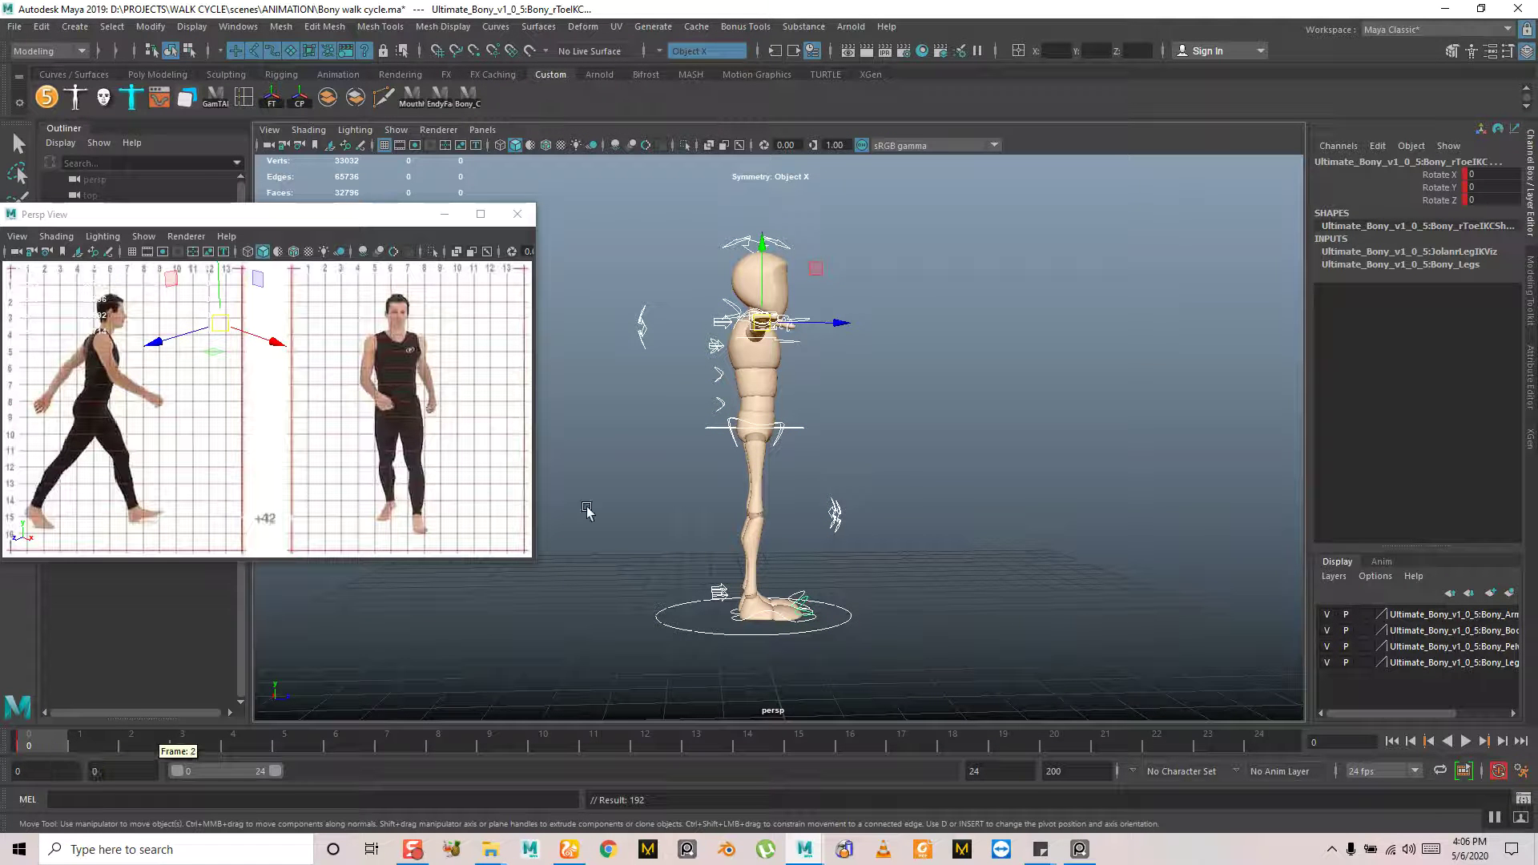
left_click_drag(646, 488, 905, 408, "alt")
left_click(905, 408)
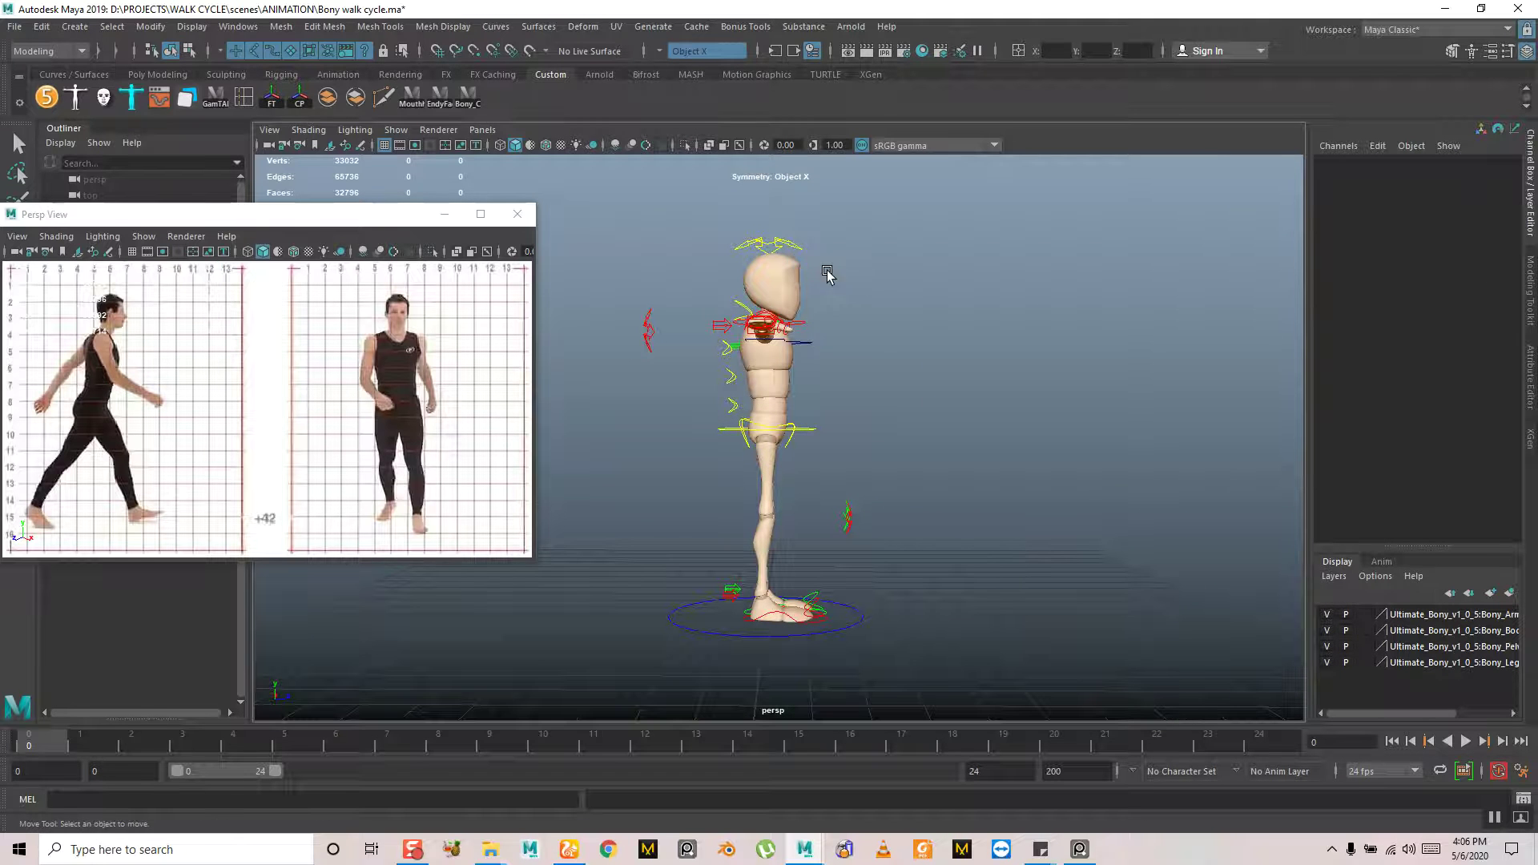
Select all rig controls with the Bony_Ctrl set and key them at frame 0 after previewing the walk reference
left_click(469, 96)
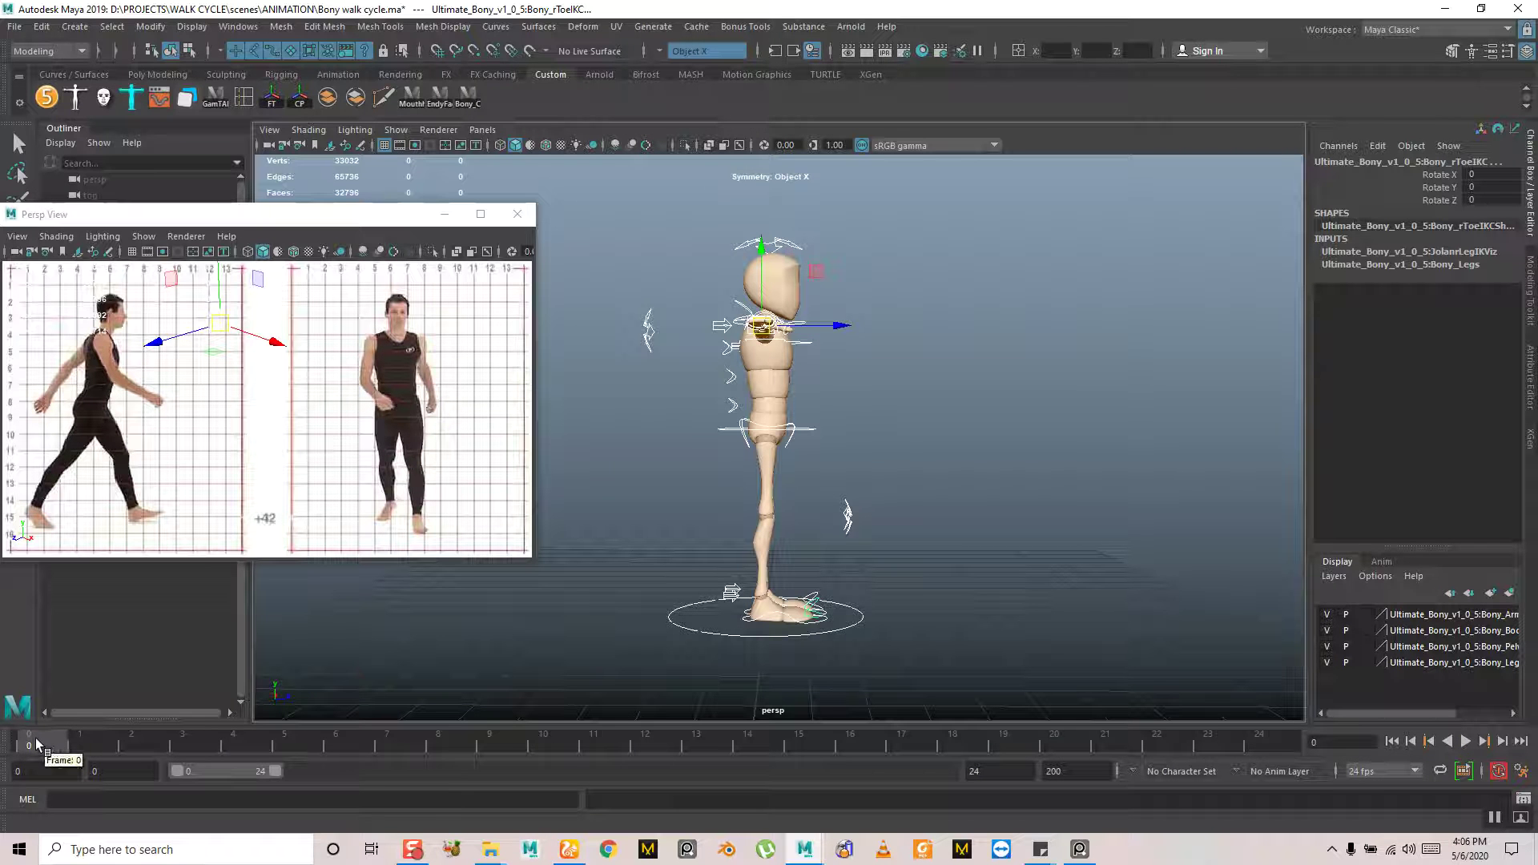
key("alt+v")
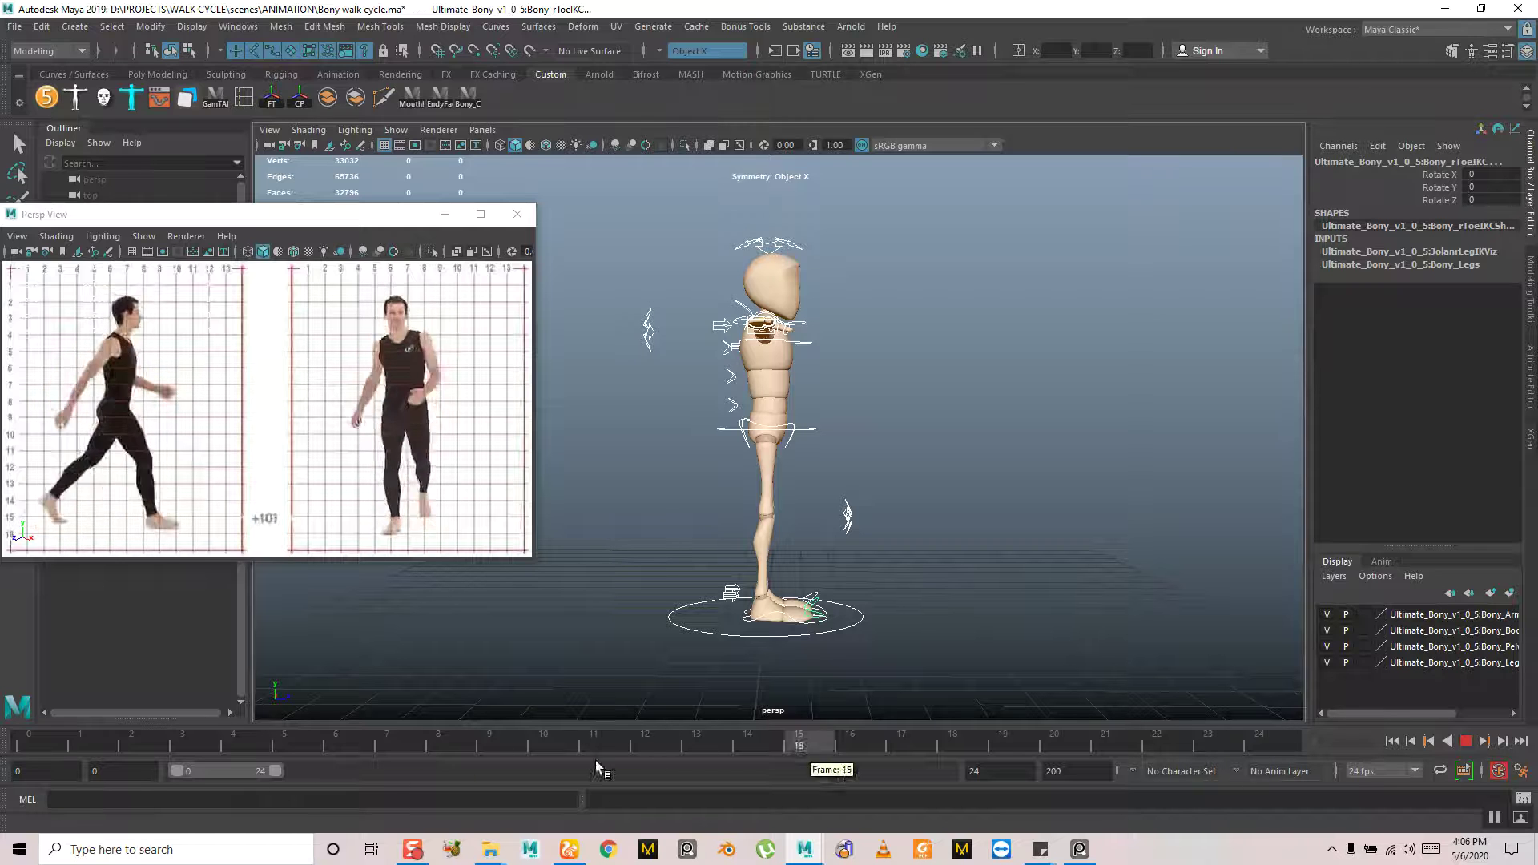
key("alt+v")
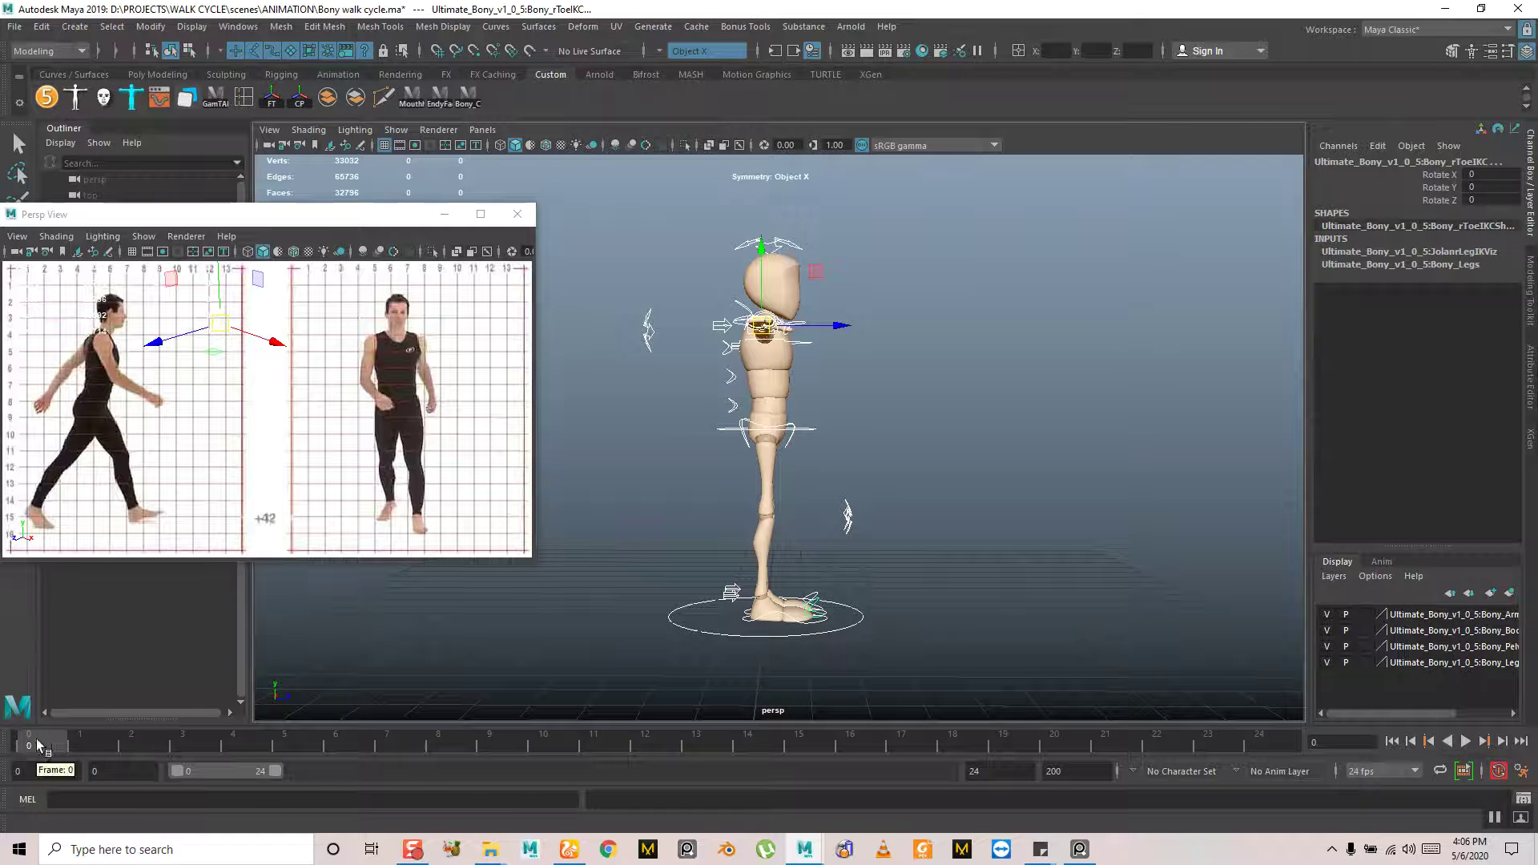
key("alt+v")
key("Escape")
key("w")
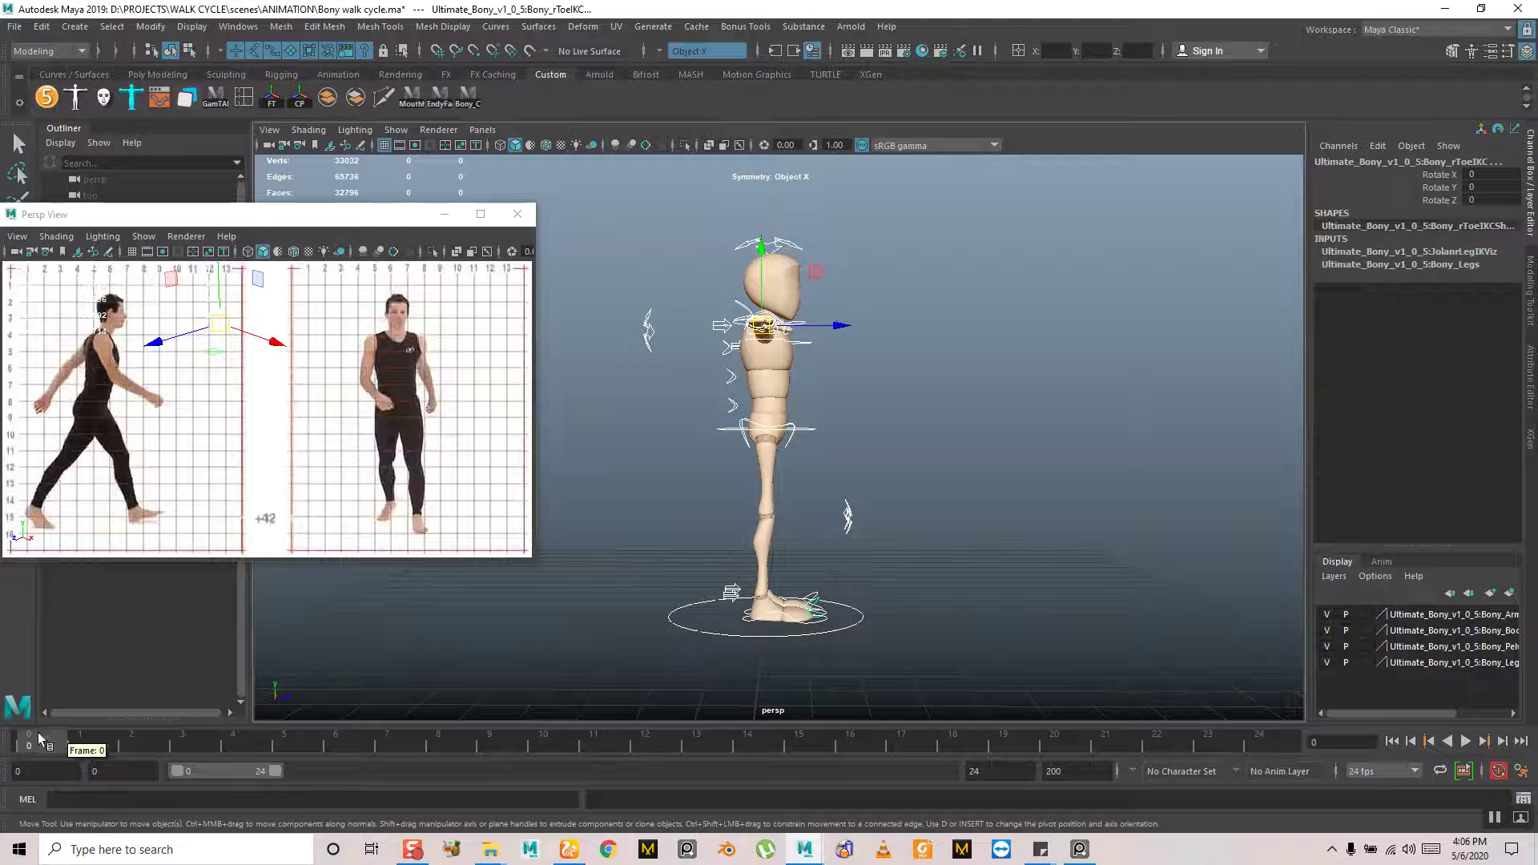
key("s")
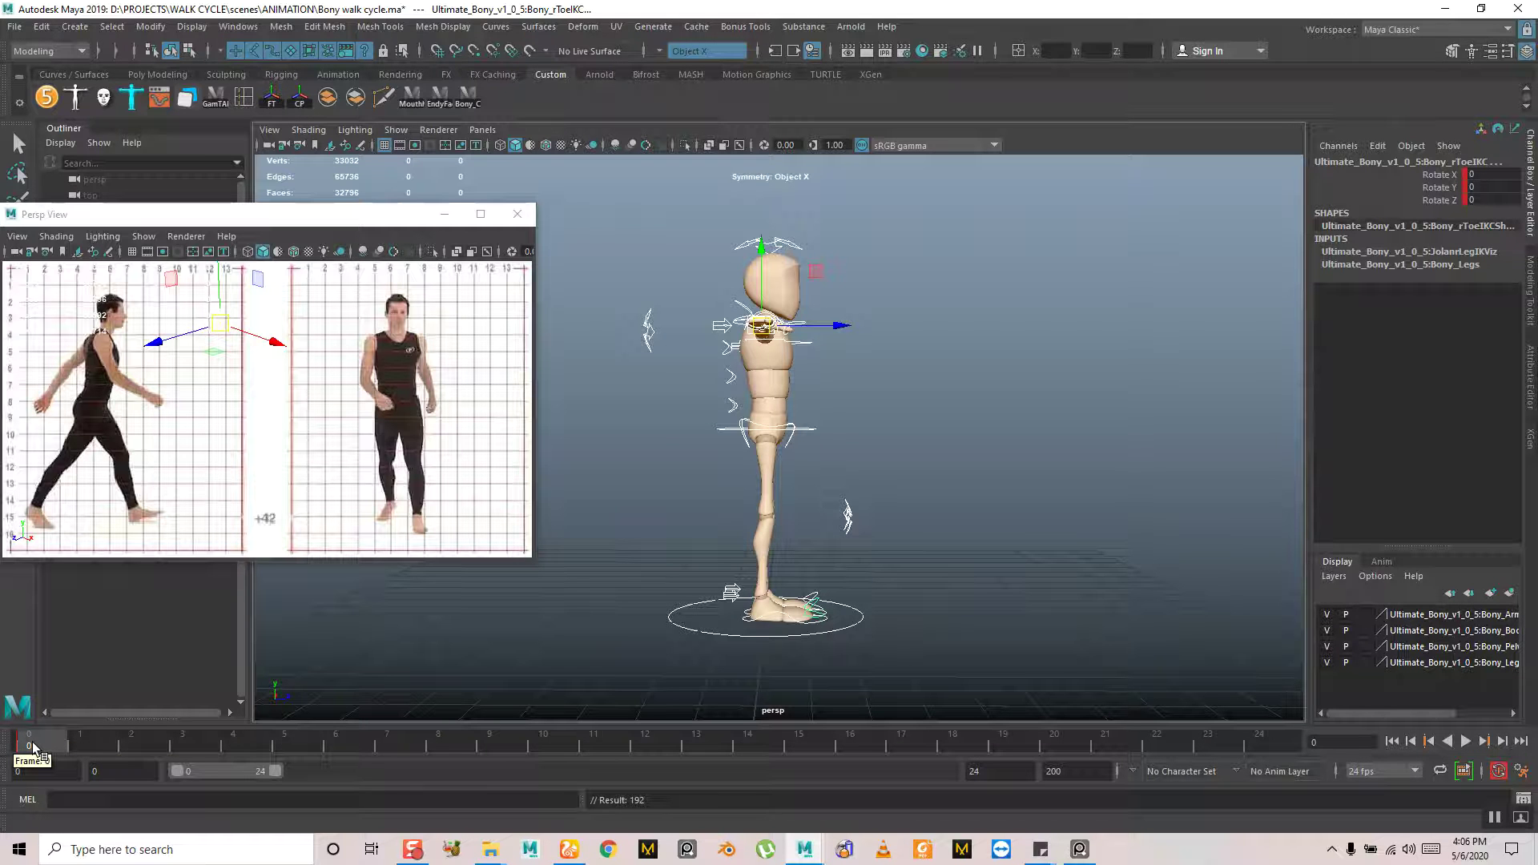
Lower the hip root control to about -0.33 in Translate Y to bend the knees for the contact pose
left_click_drag(806, 411, 656, 434, "alt")
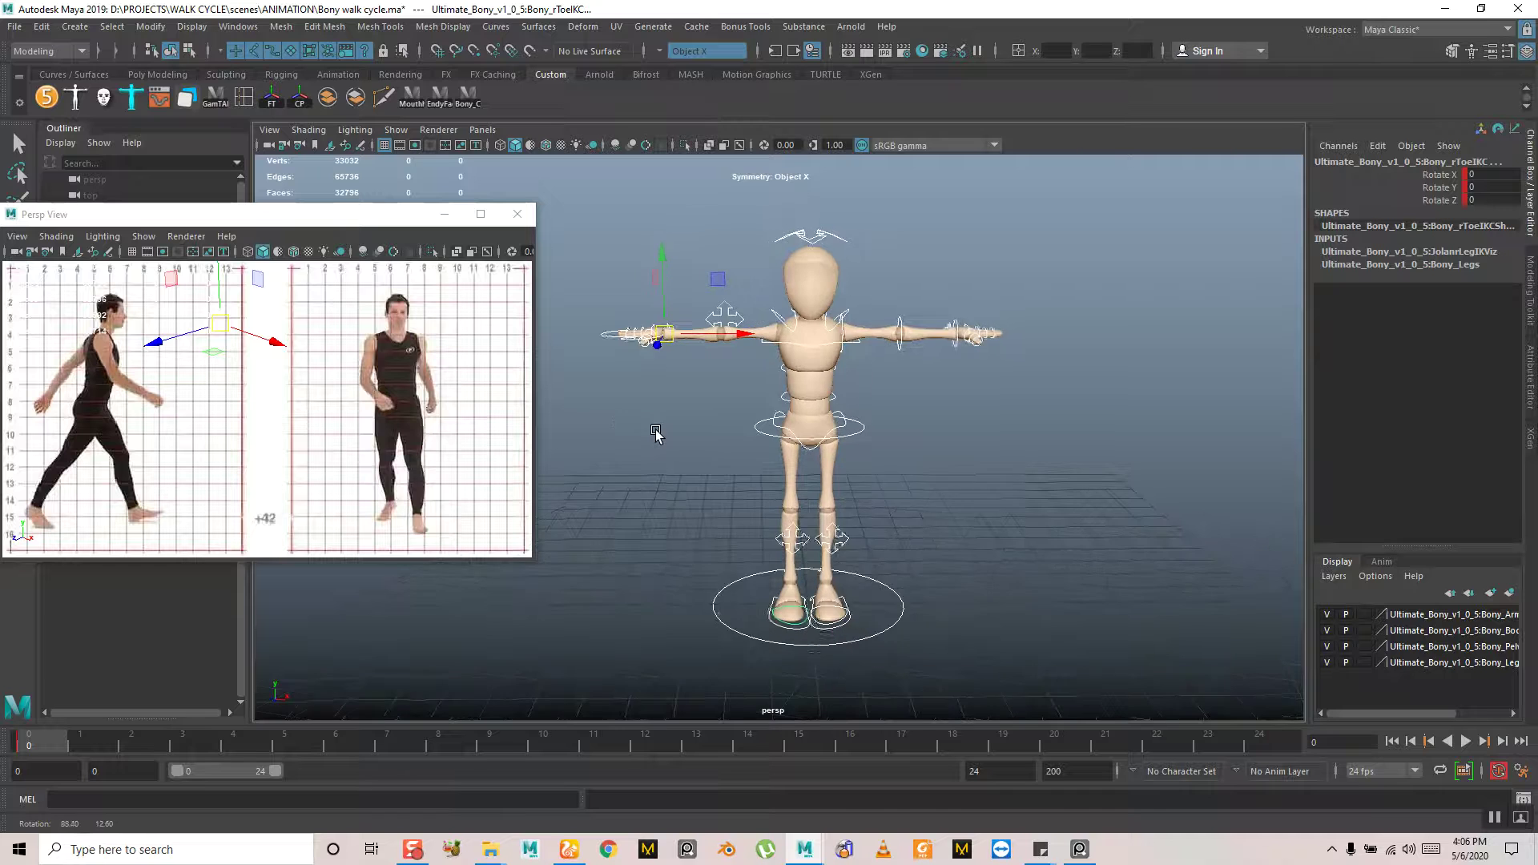
middle_click_drag(757, 422, 732, 463, "alt")
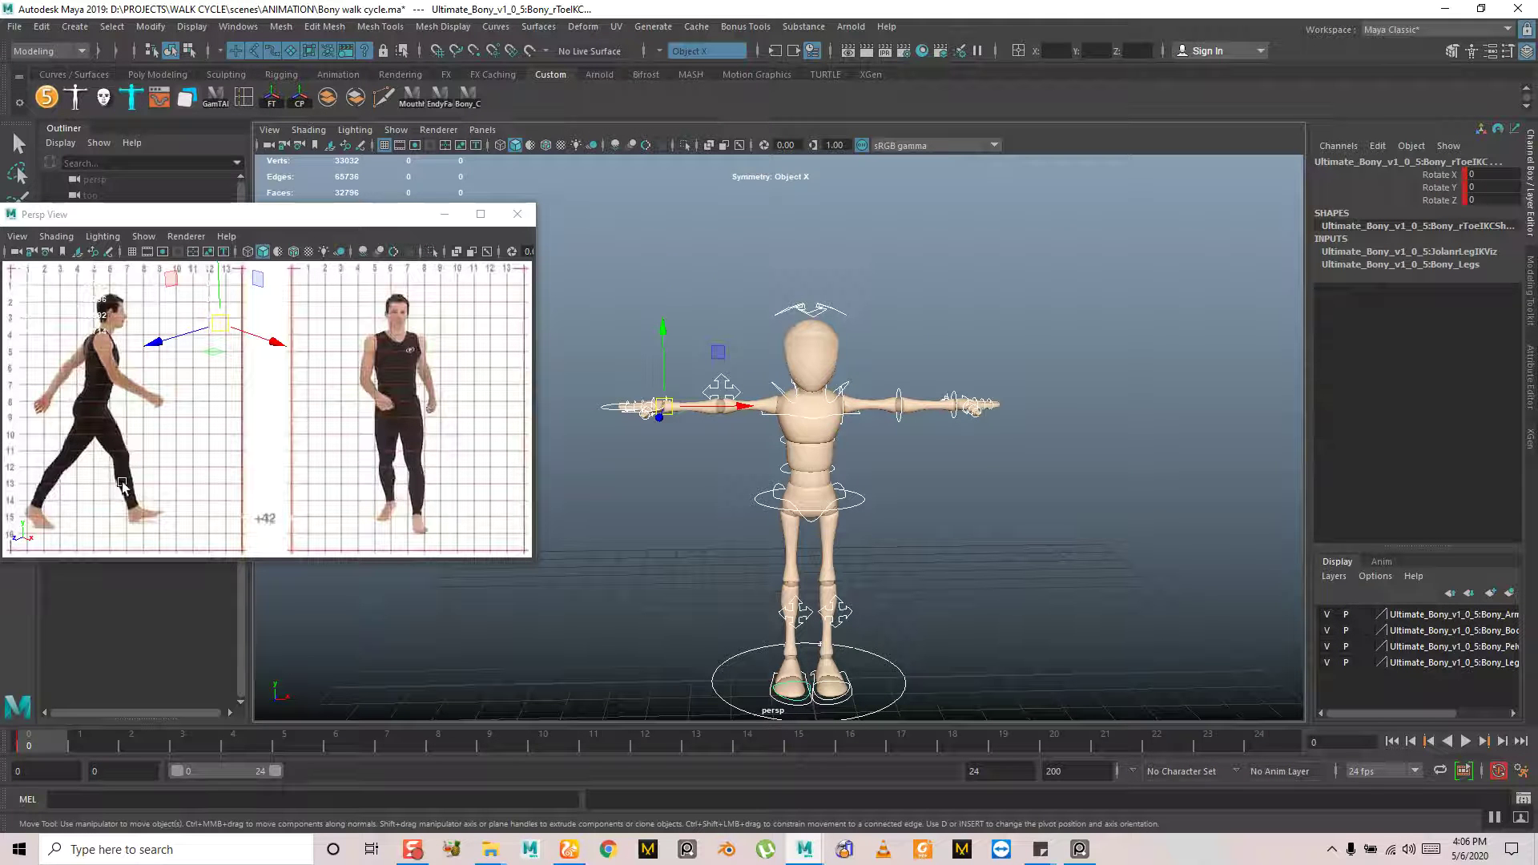
left_click_drag(590, 517, 830, 535, "alt")
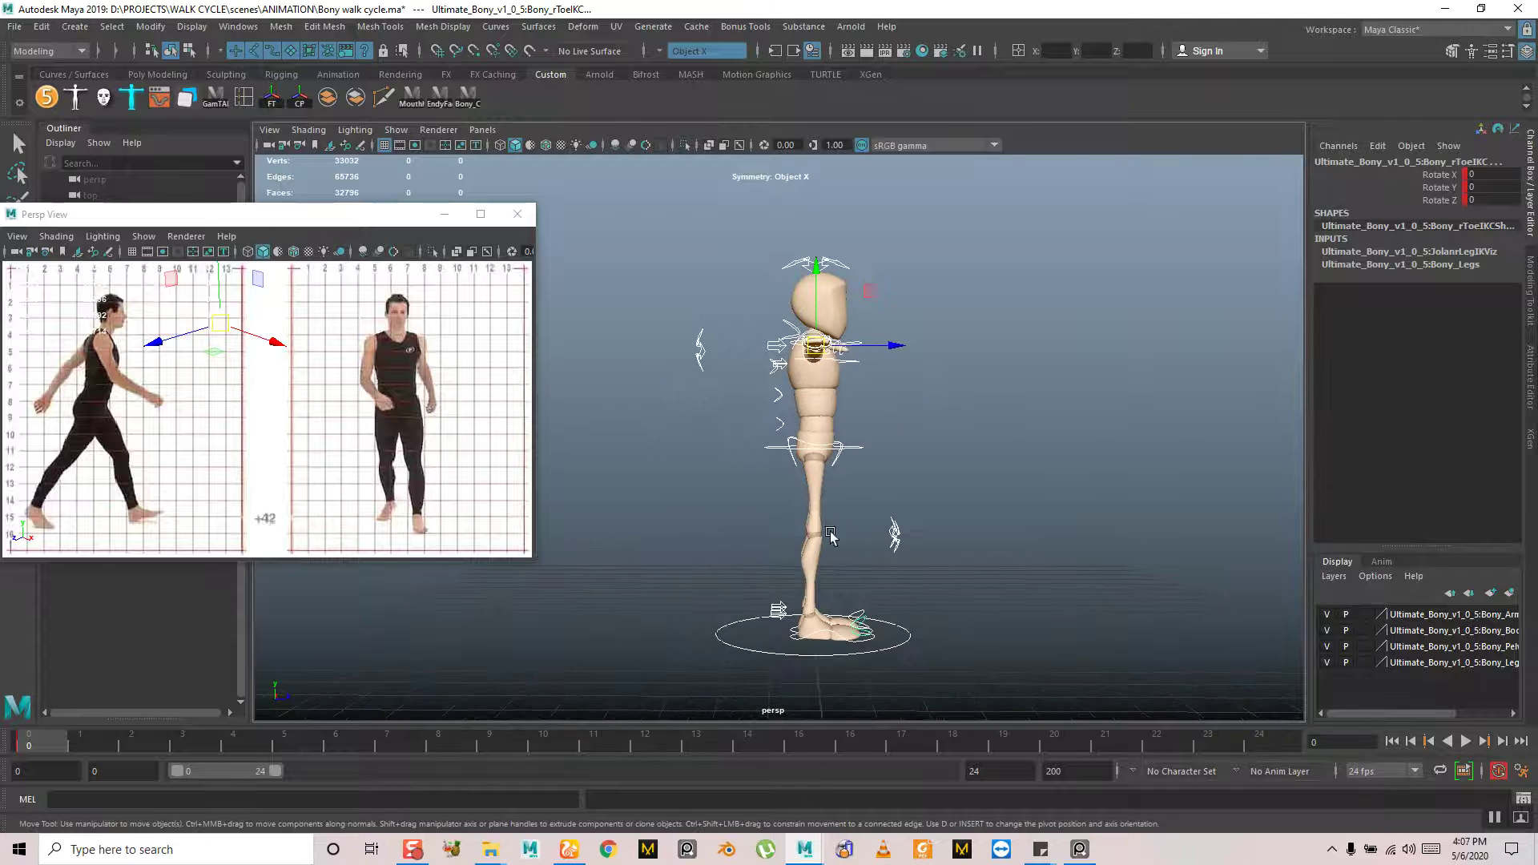
left_click(767, 447)
left_click_drag(816, 376, 816, 391)
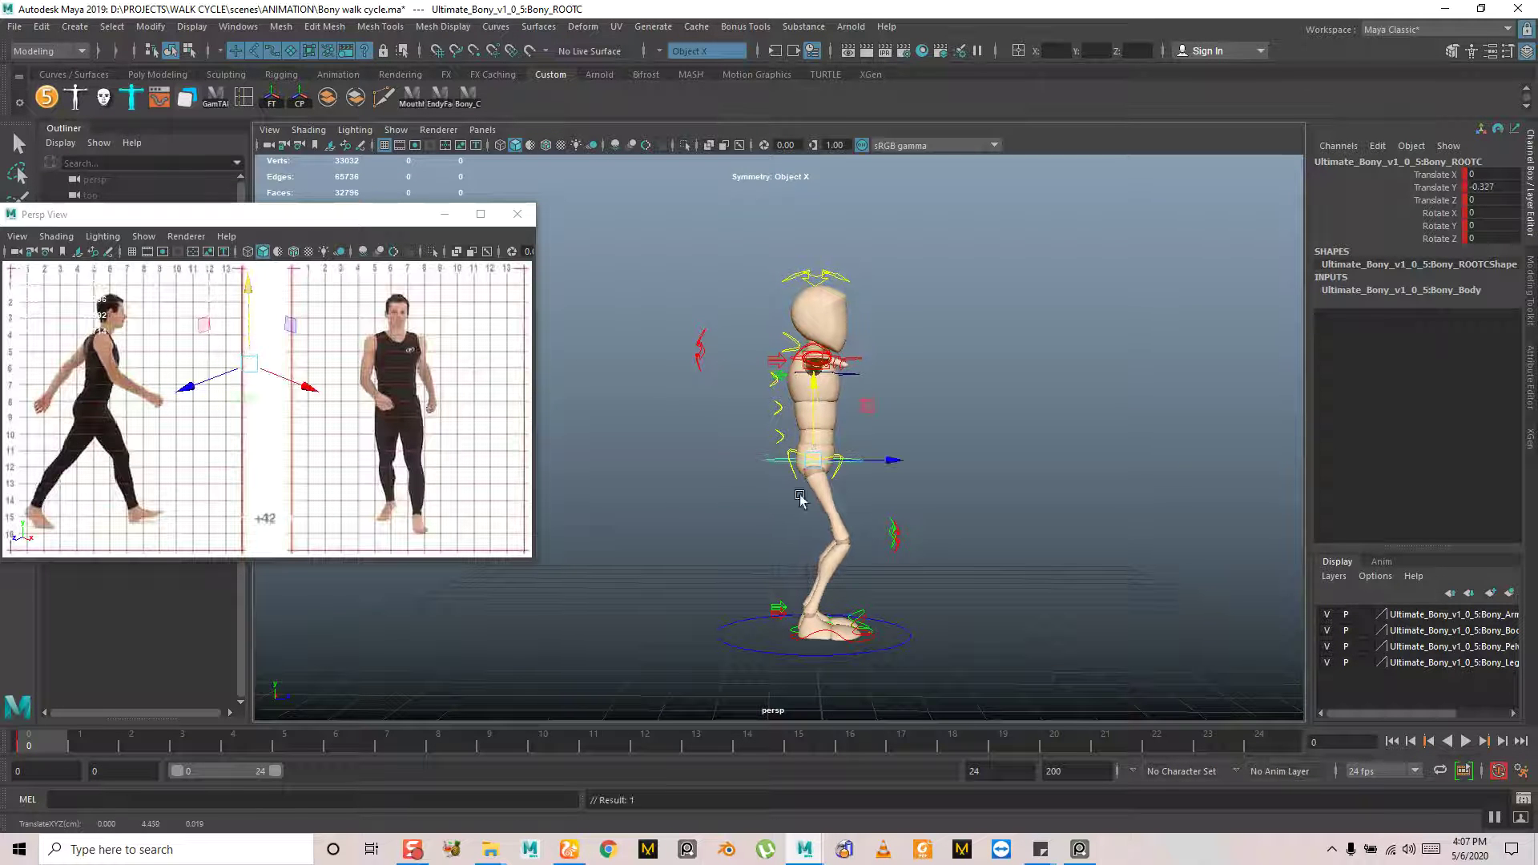
Move the right foot IK control backward to about 1.97 in Translate Z
left_click(821, 634)
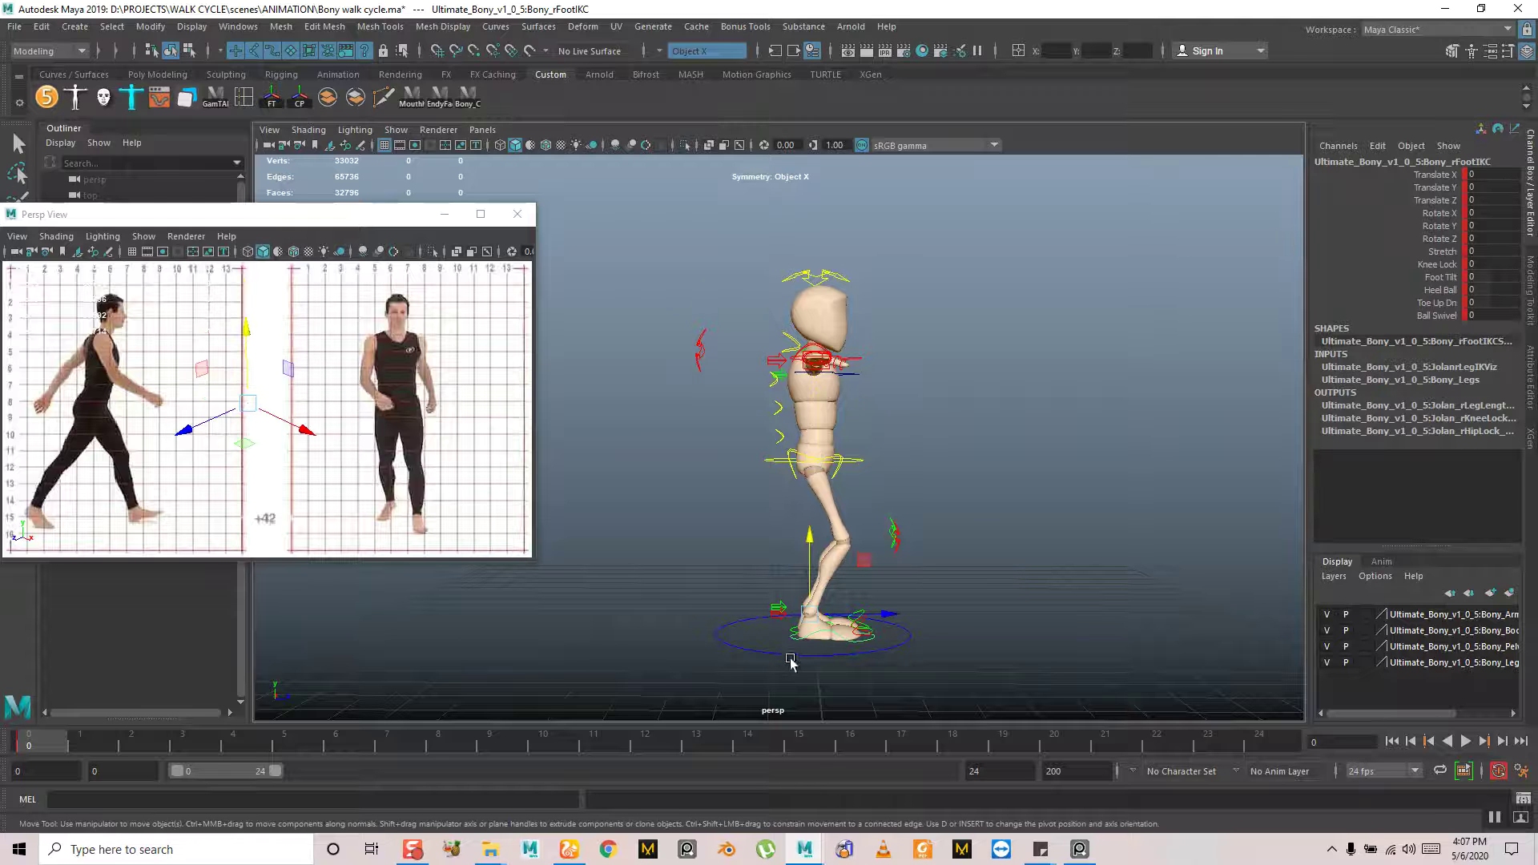
right_click_drag(789, 668, 925, 637, "alt")
left_click_drag(902, 621, 792, 600)
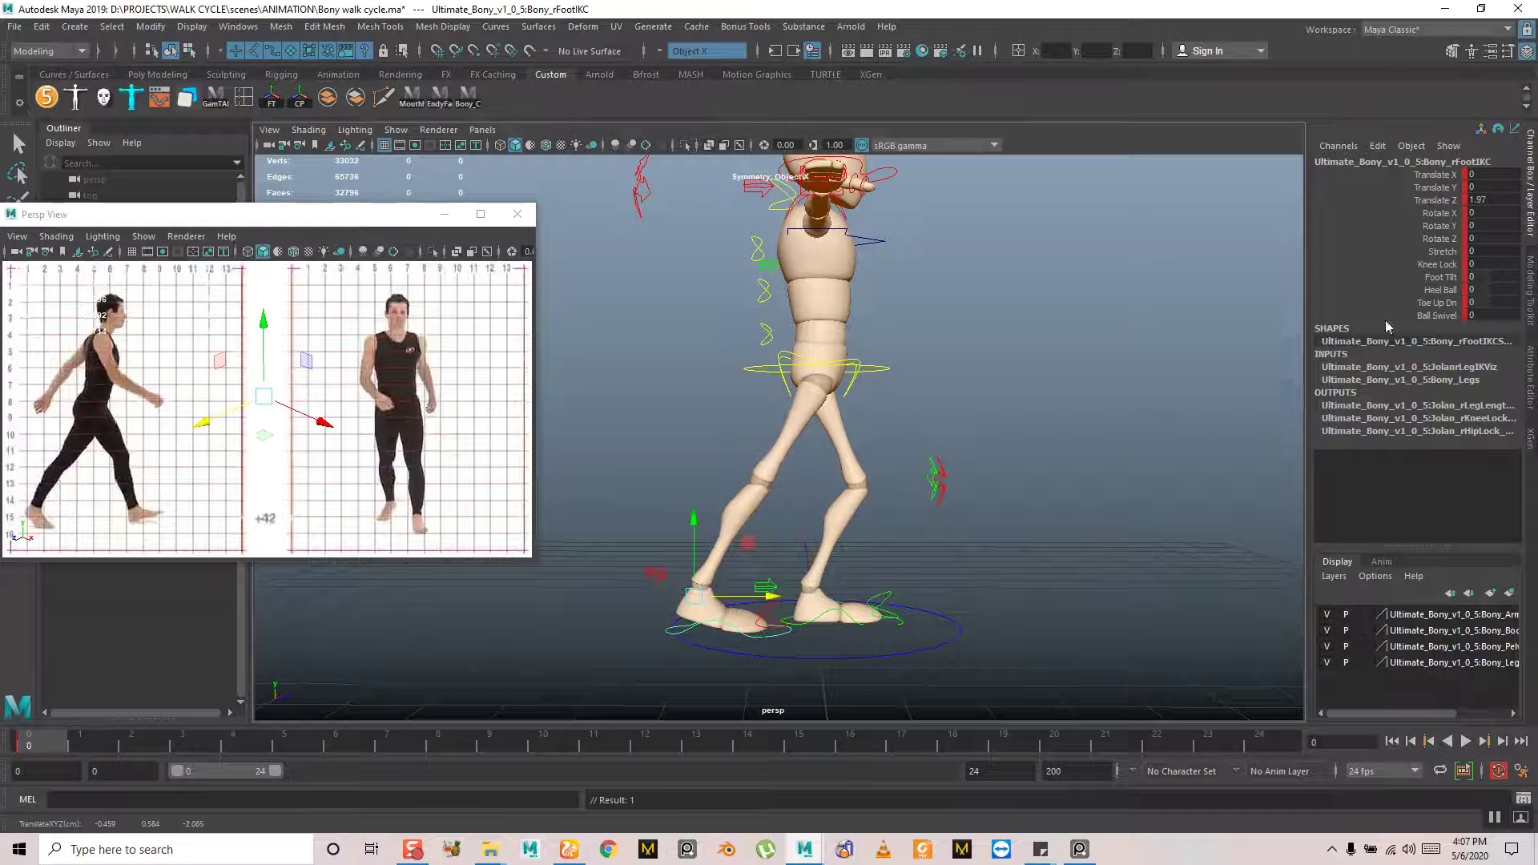
Raise the right heel with Heel Ball at 4.1 and shift the foot back to about 2.35 in Translate Z
left_click(1436, 289)
middle_click_drag(916, 464, 942, 462)
key("w")
left_click_drag(750, 595, 746, 595)
middle_click_drag(1032, 414, 1045, 415)
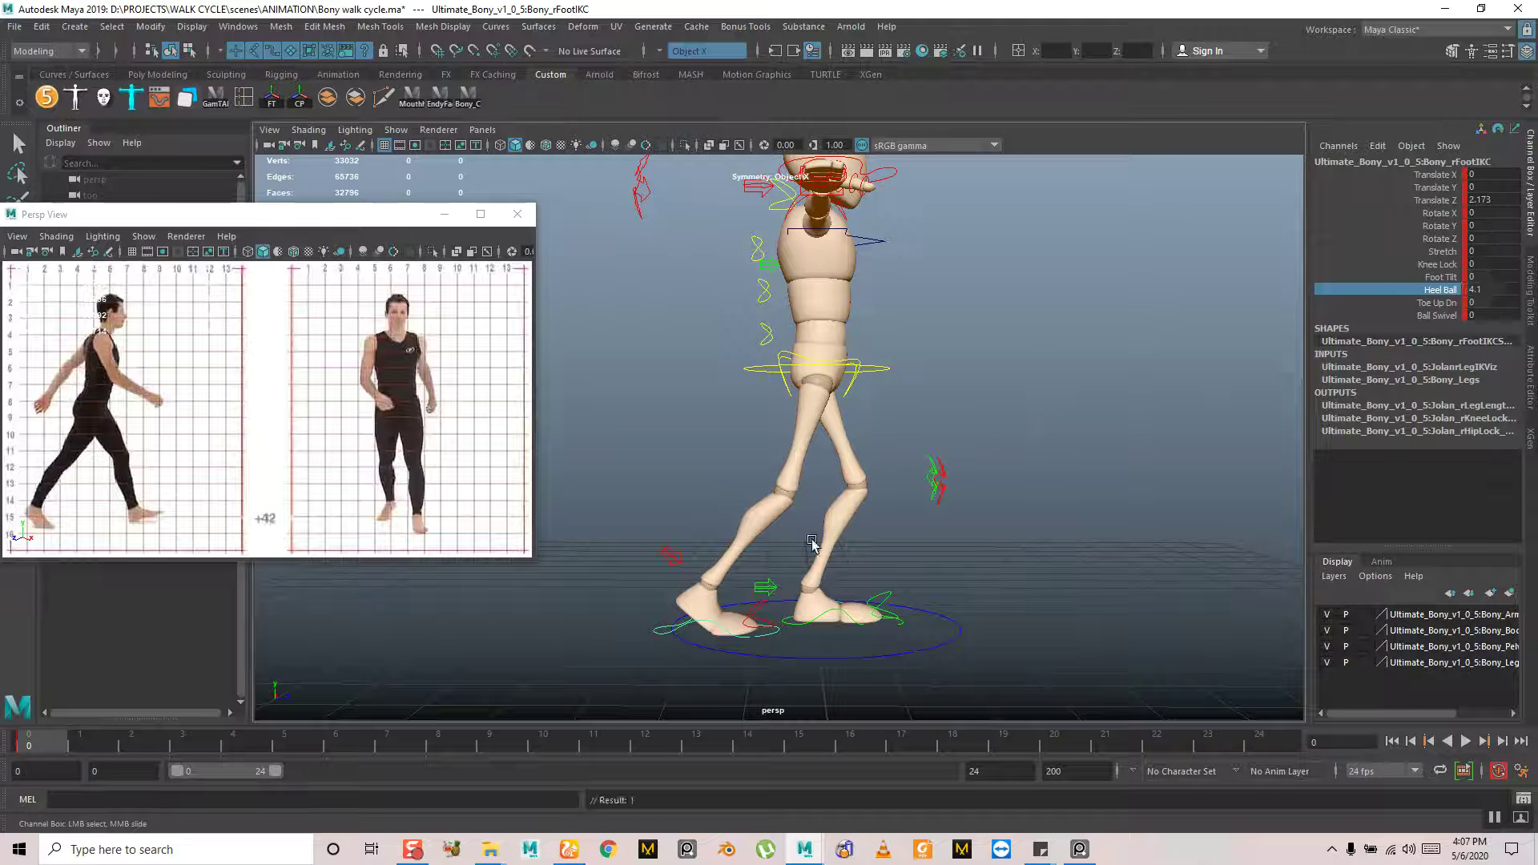
left_click_drag(748, 595, 756, 601)
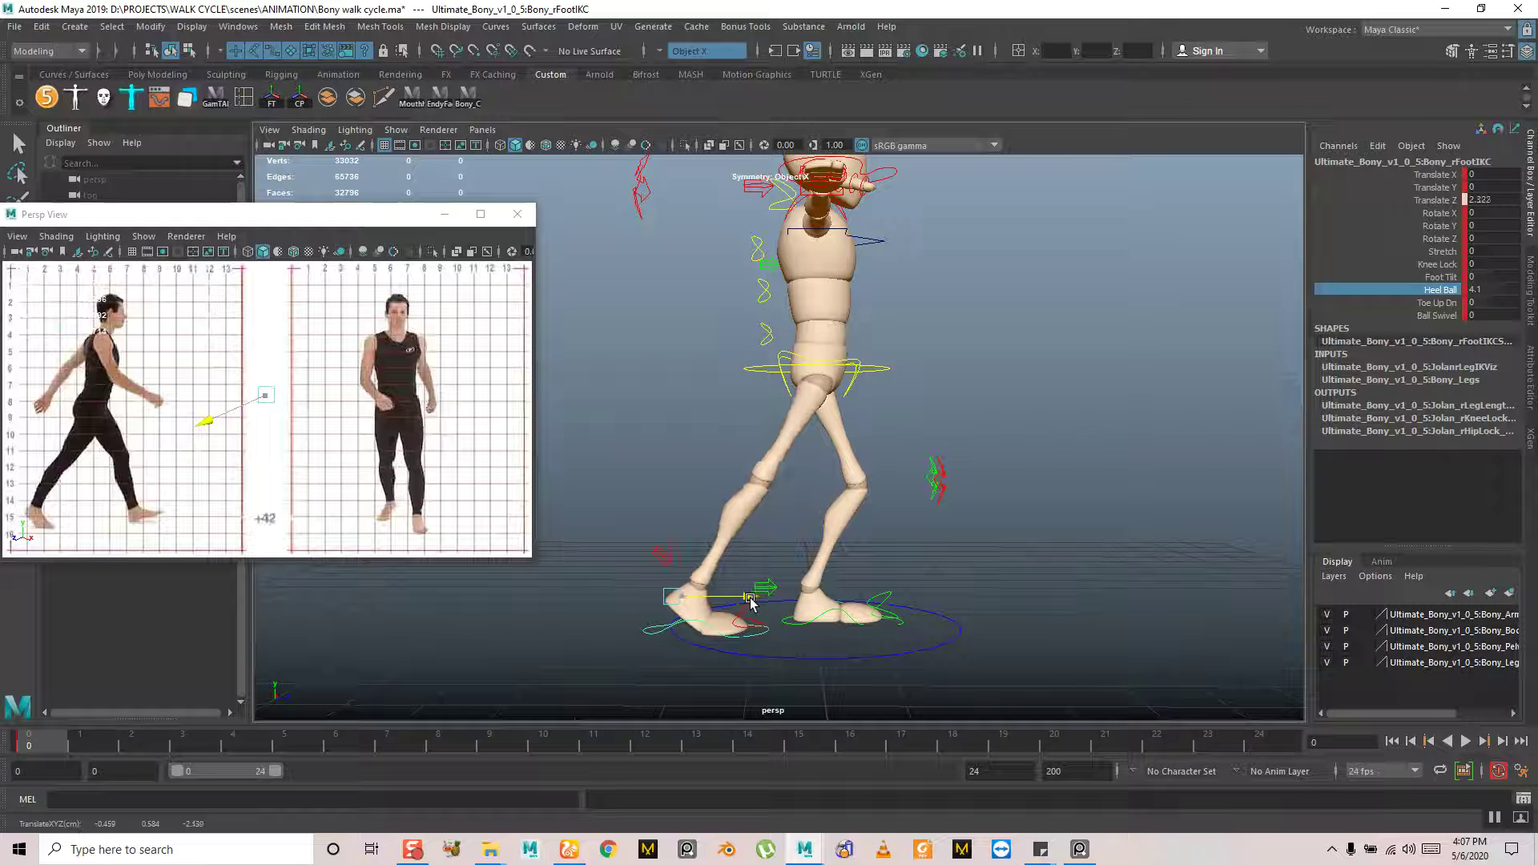
Set the right foot's Heel Ball to 4 and nudge the foot to about 2.31 in Translate Z
left_click(1488, 293)
type("4")
key("Return")
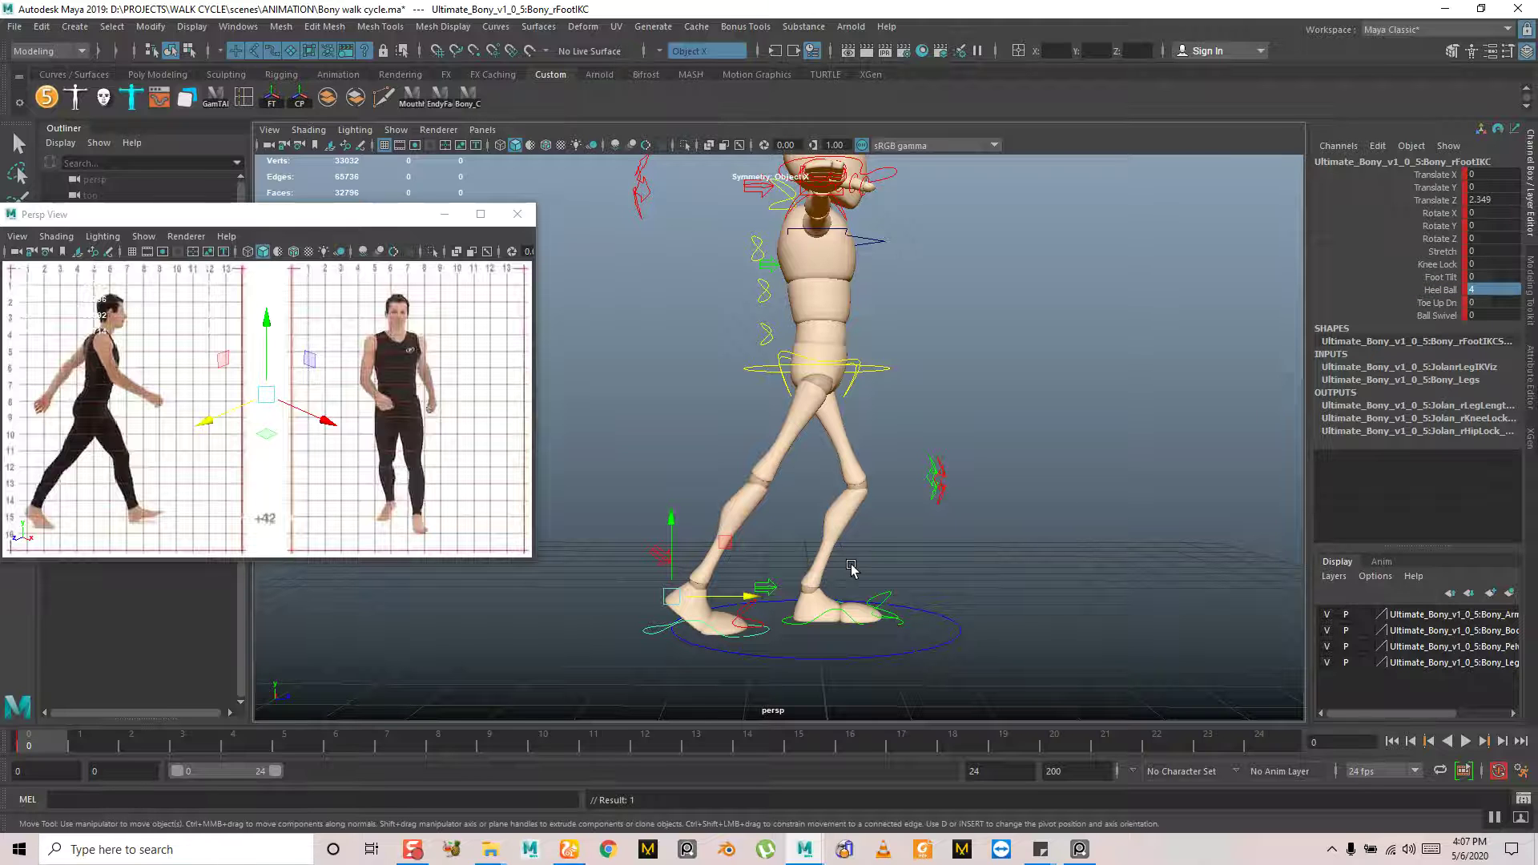
left_click_drag(751, 596, 755, 596)
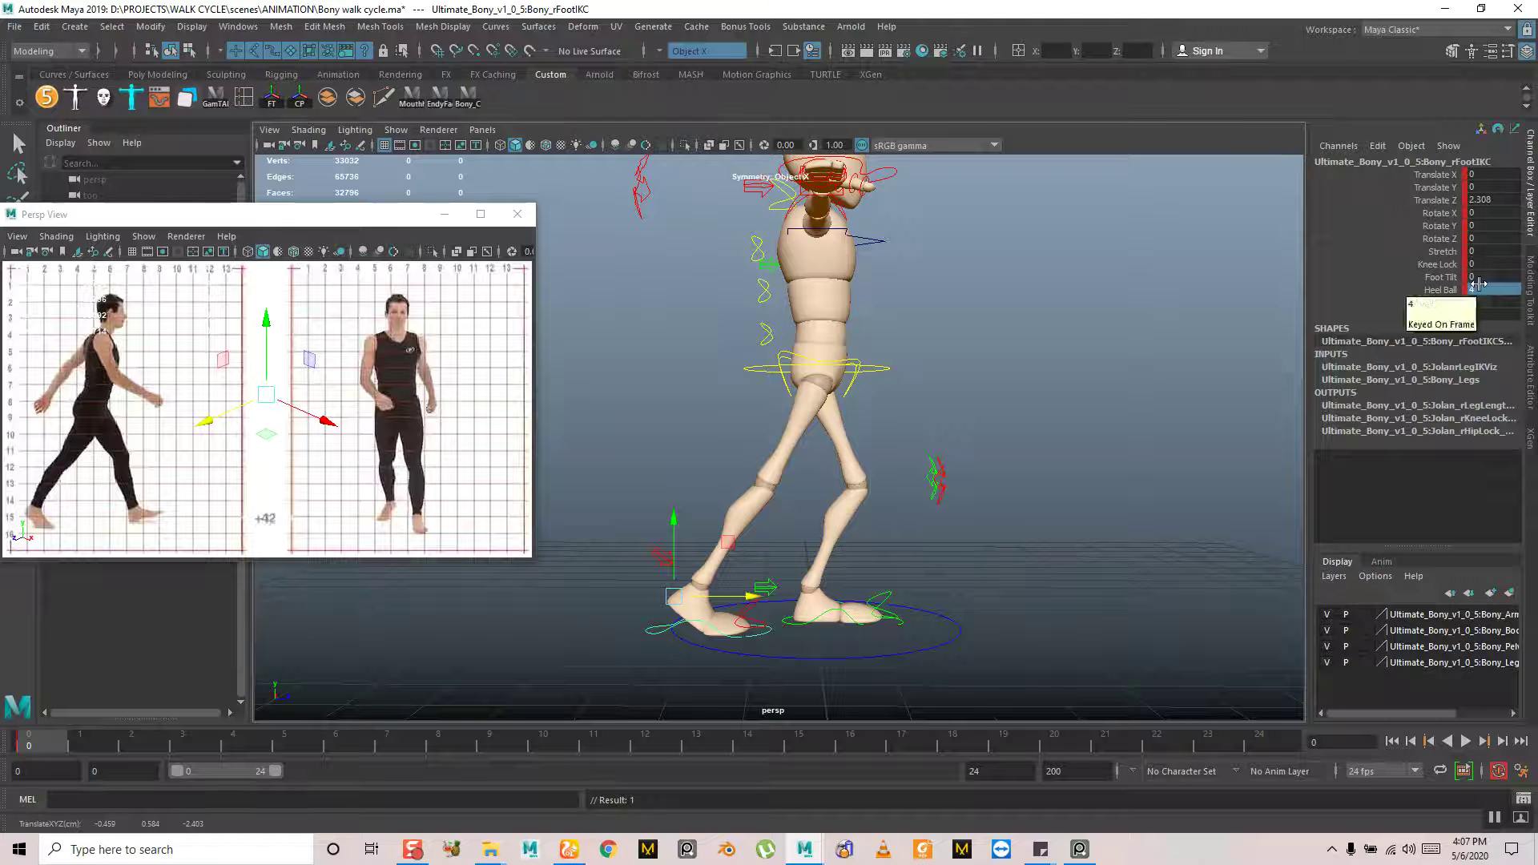
Try moving the right foot IK control farther back to about 3.5 in Translate Z, and undo the move
left_click_drag(1029, 497, 1016, 457, "alt")
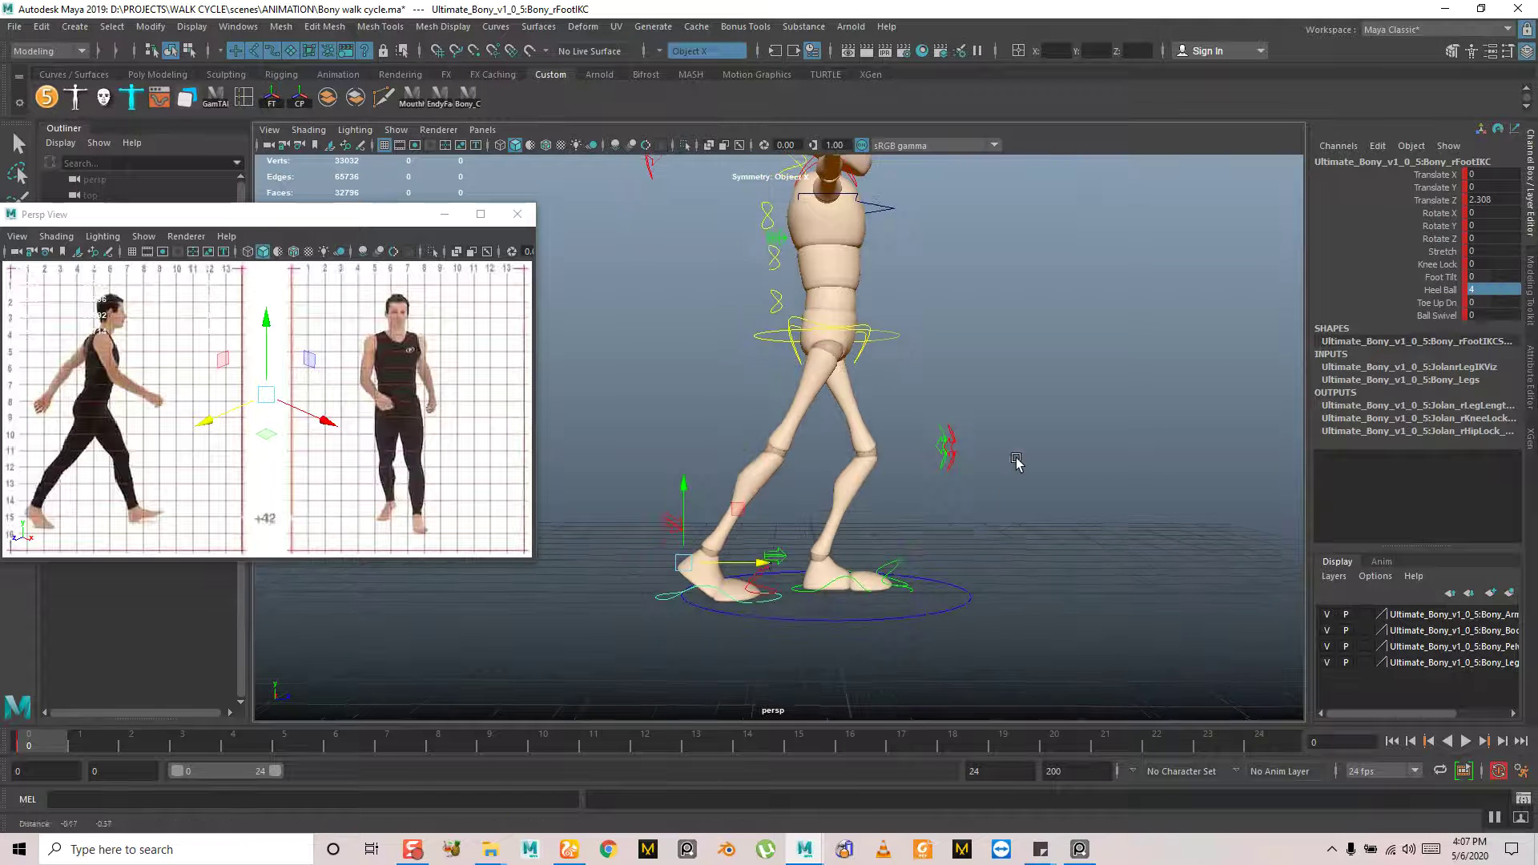
left_click_drag(760, 563, 692, 563)
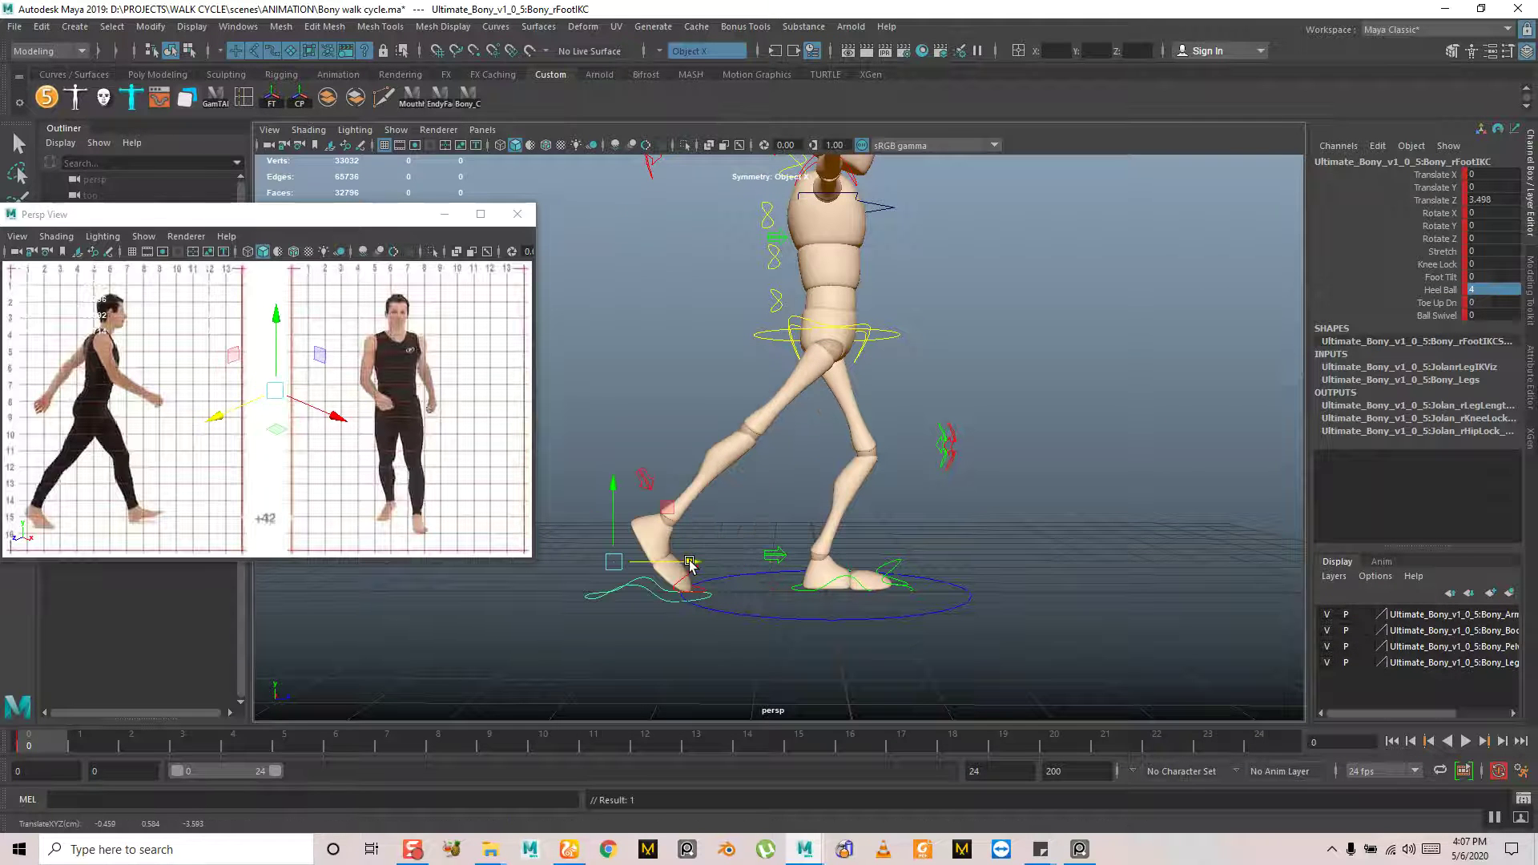
key("ctrl+z")
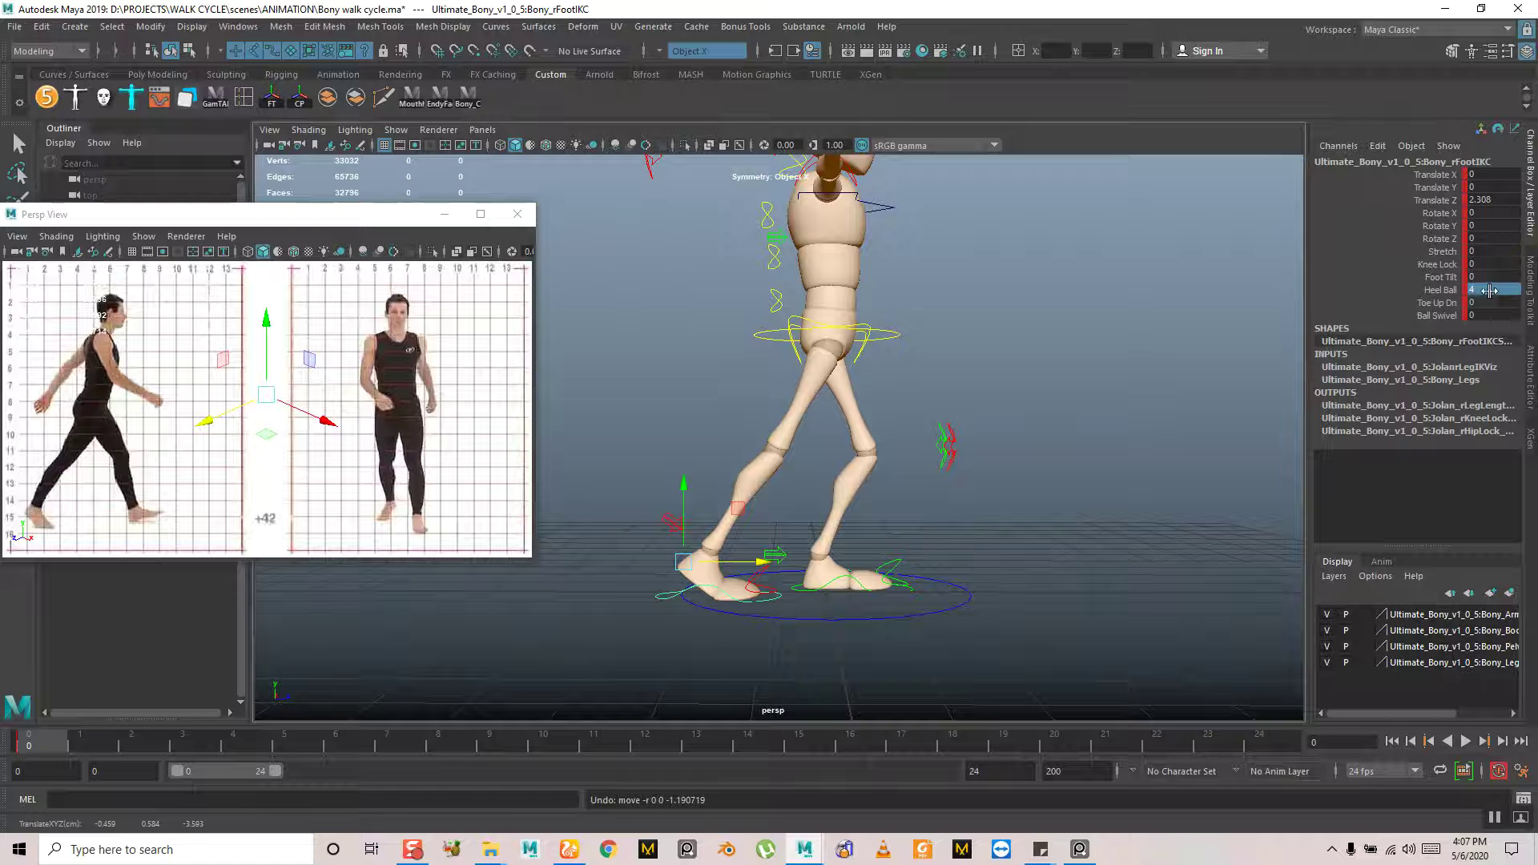
Set the right foot IK control's Translate Z to 2.3
double_click(1486, 198)
type("2.3")
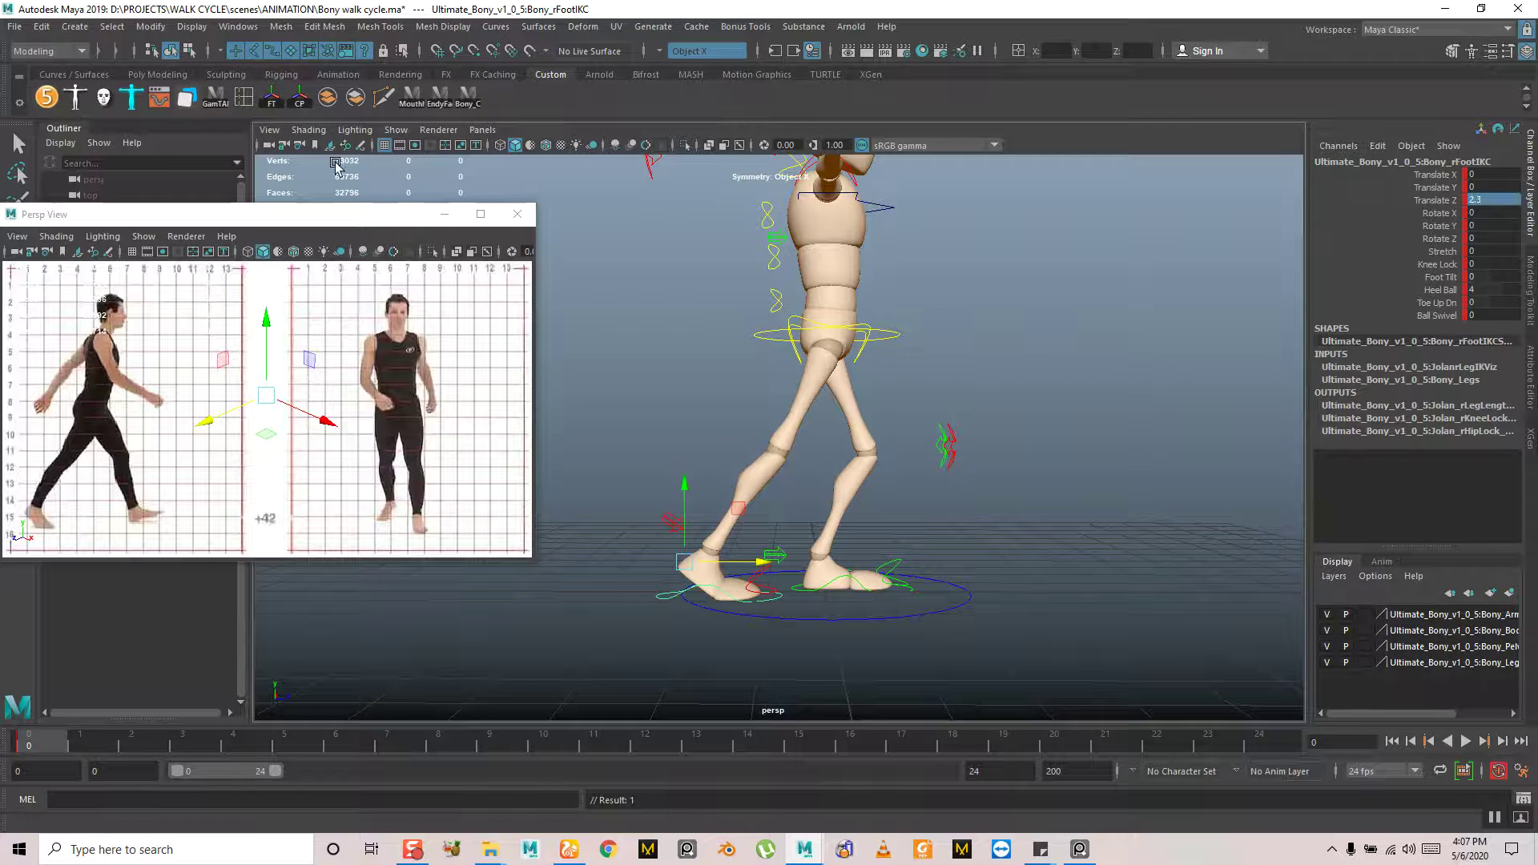
Move the left foot IK control forward to about 1.61 in Translate Z
key("Return")
left_click_drag(899, 405, 1001, 582, "alt")
left_click(853, 584)
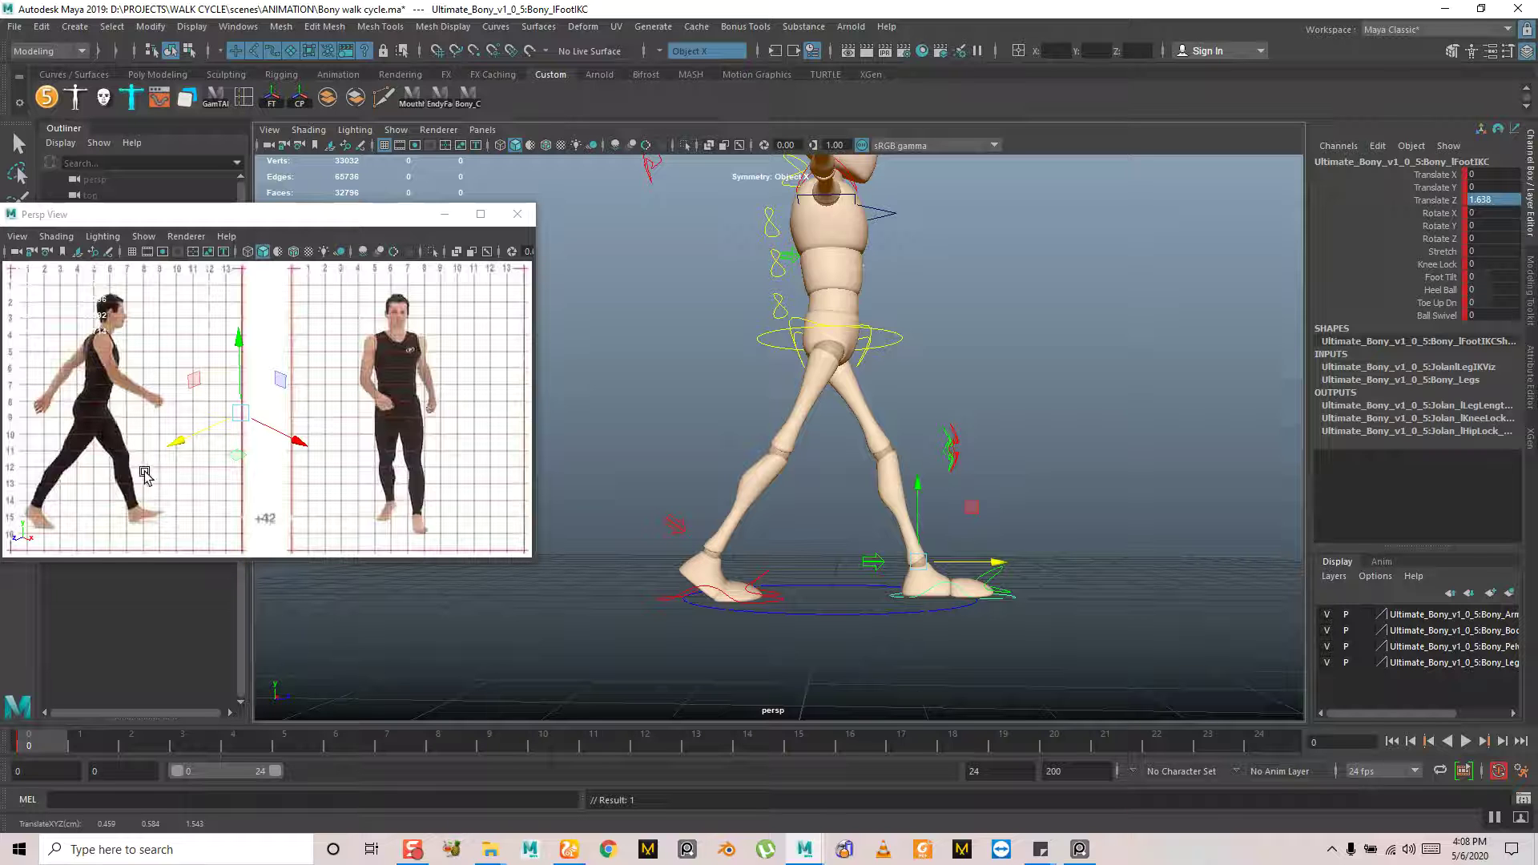
left_click_drag(985, 562, 980, 562)
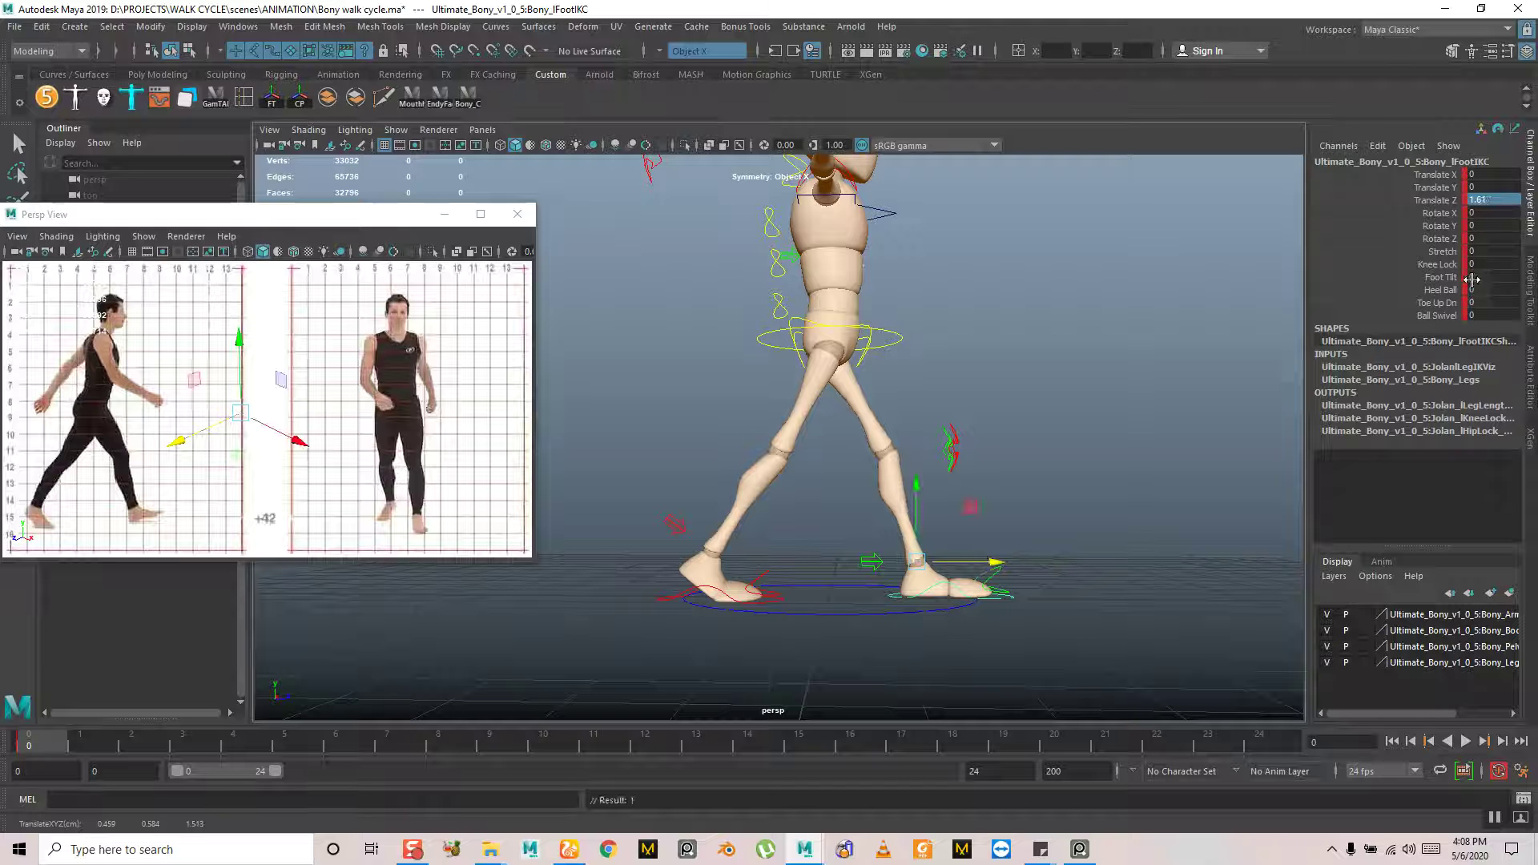
Lift the left toes with Heel Ball at -2.2 and move the left foot forward to about 1.87 in Translate Z
left_click(1446, 290)
middle_click_drag(1208, 360, 1199, 362)
key("w")
left_click_drag(967, 569, 979, 567)
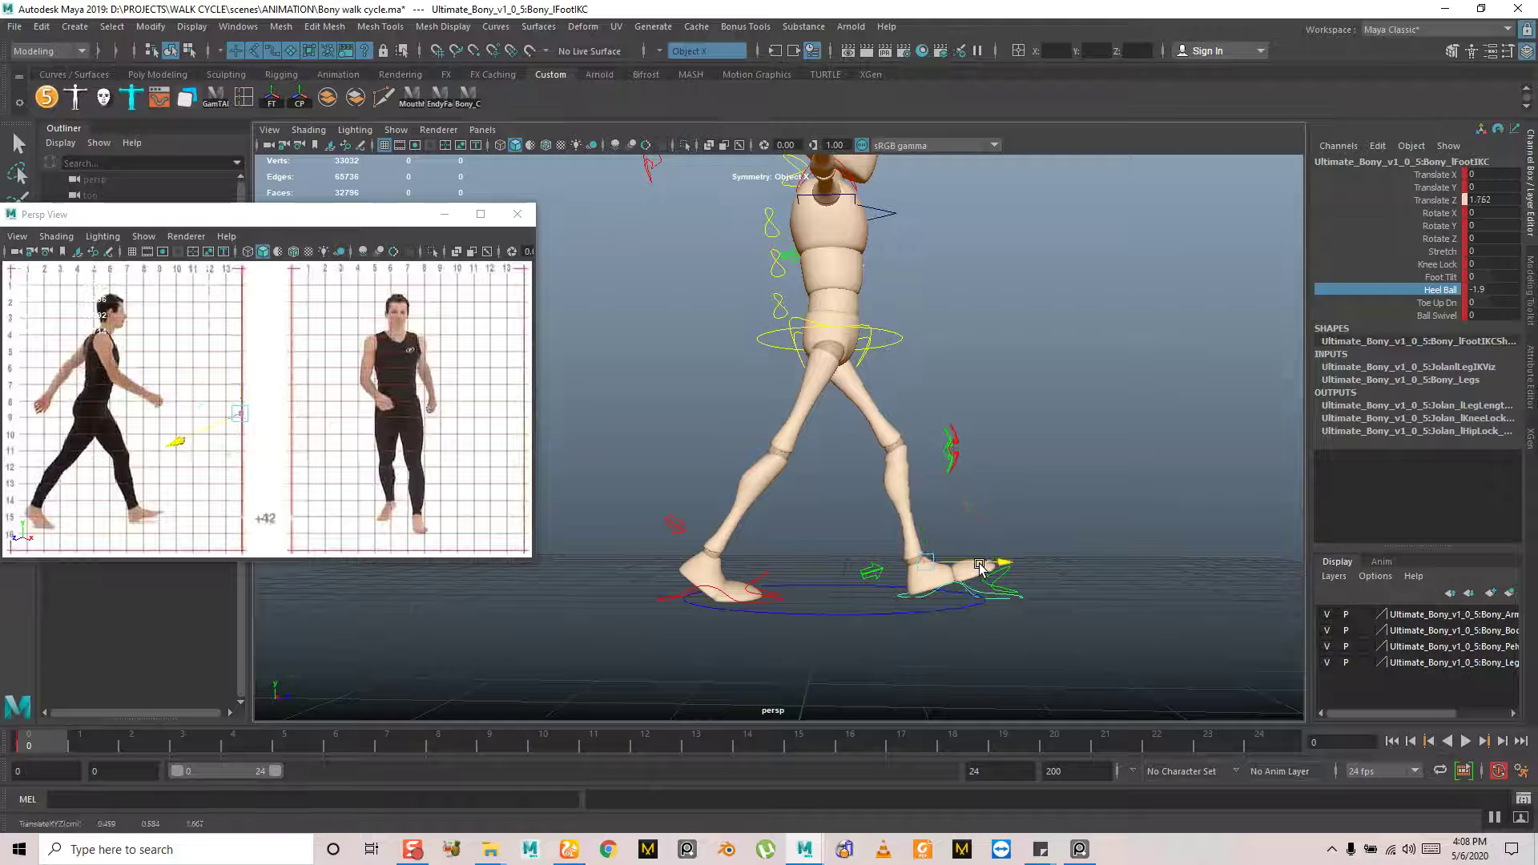
key("ctrl+z")
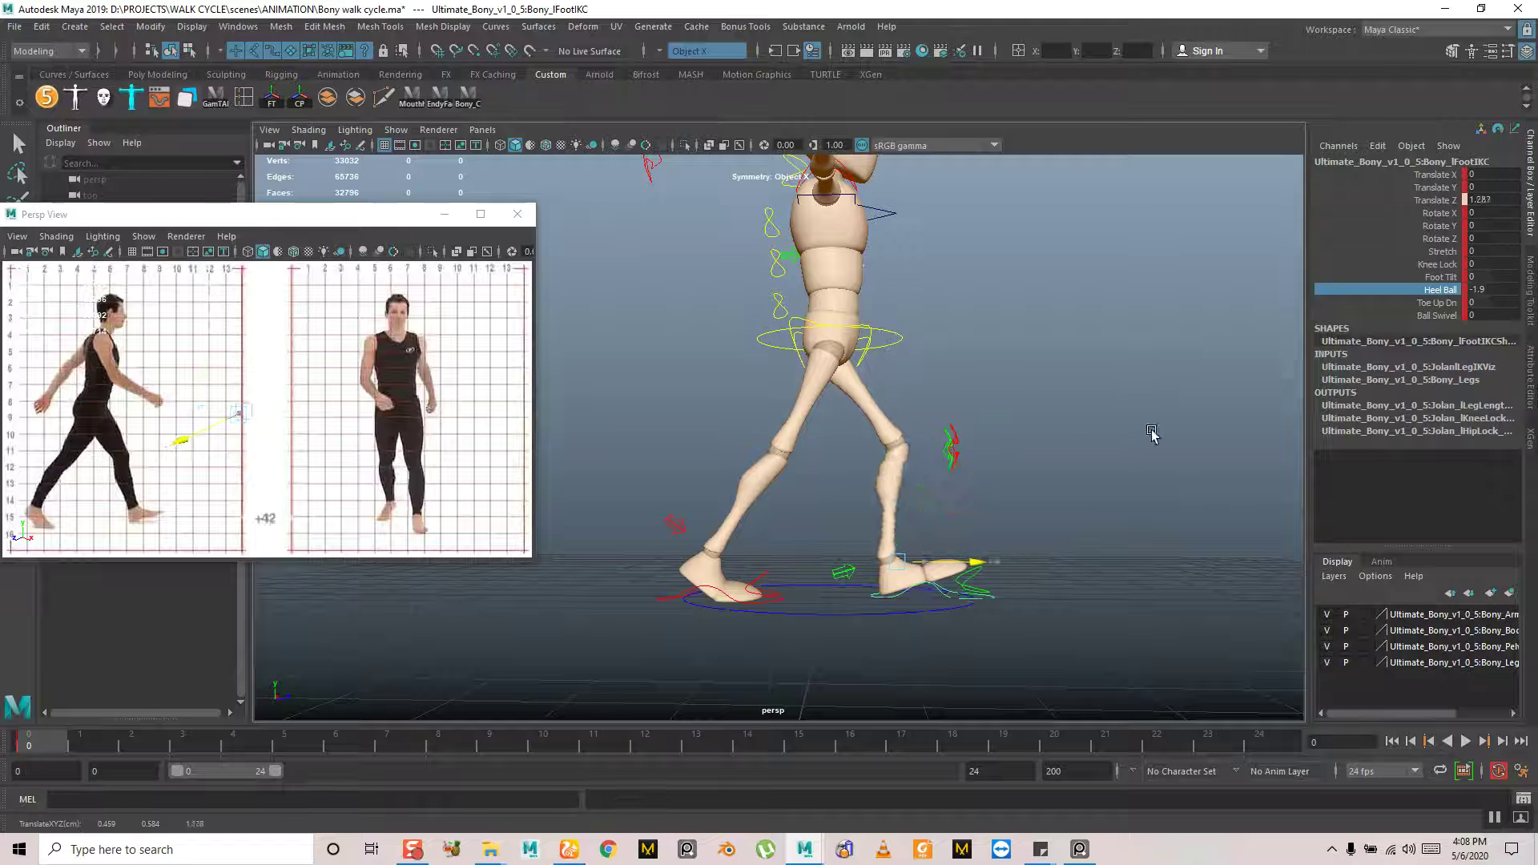
middle_click_drag(1201, 333, 1196, 383)
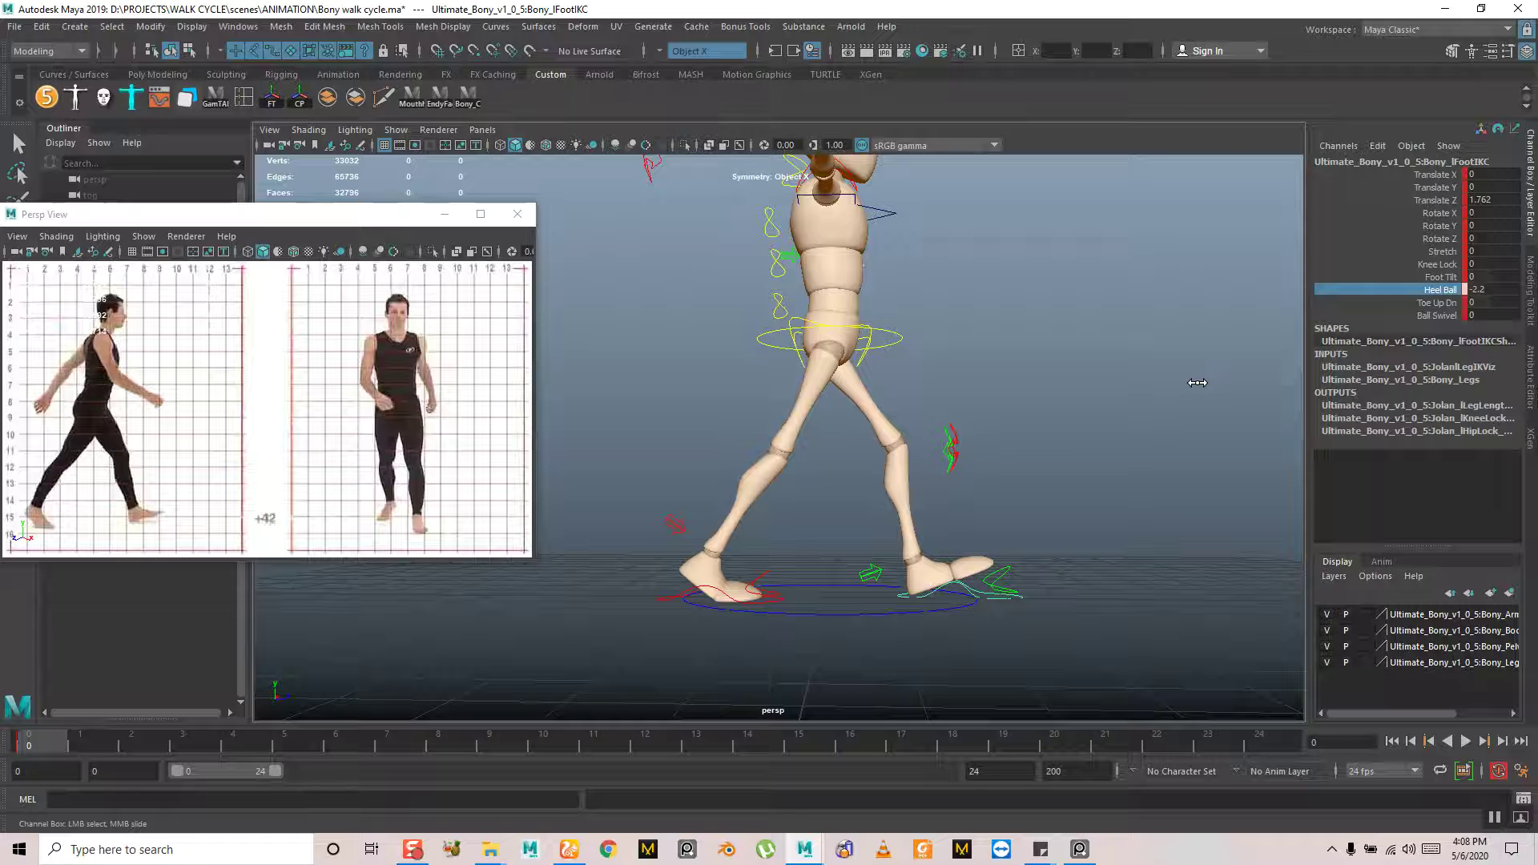
left_click_drag(979, 565, 994, 566)
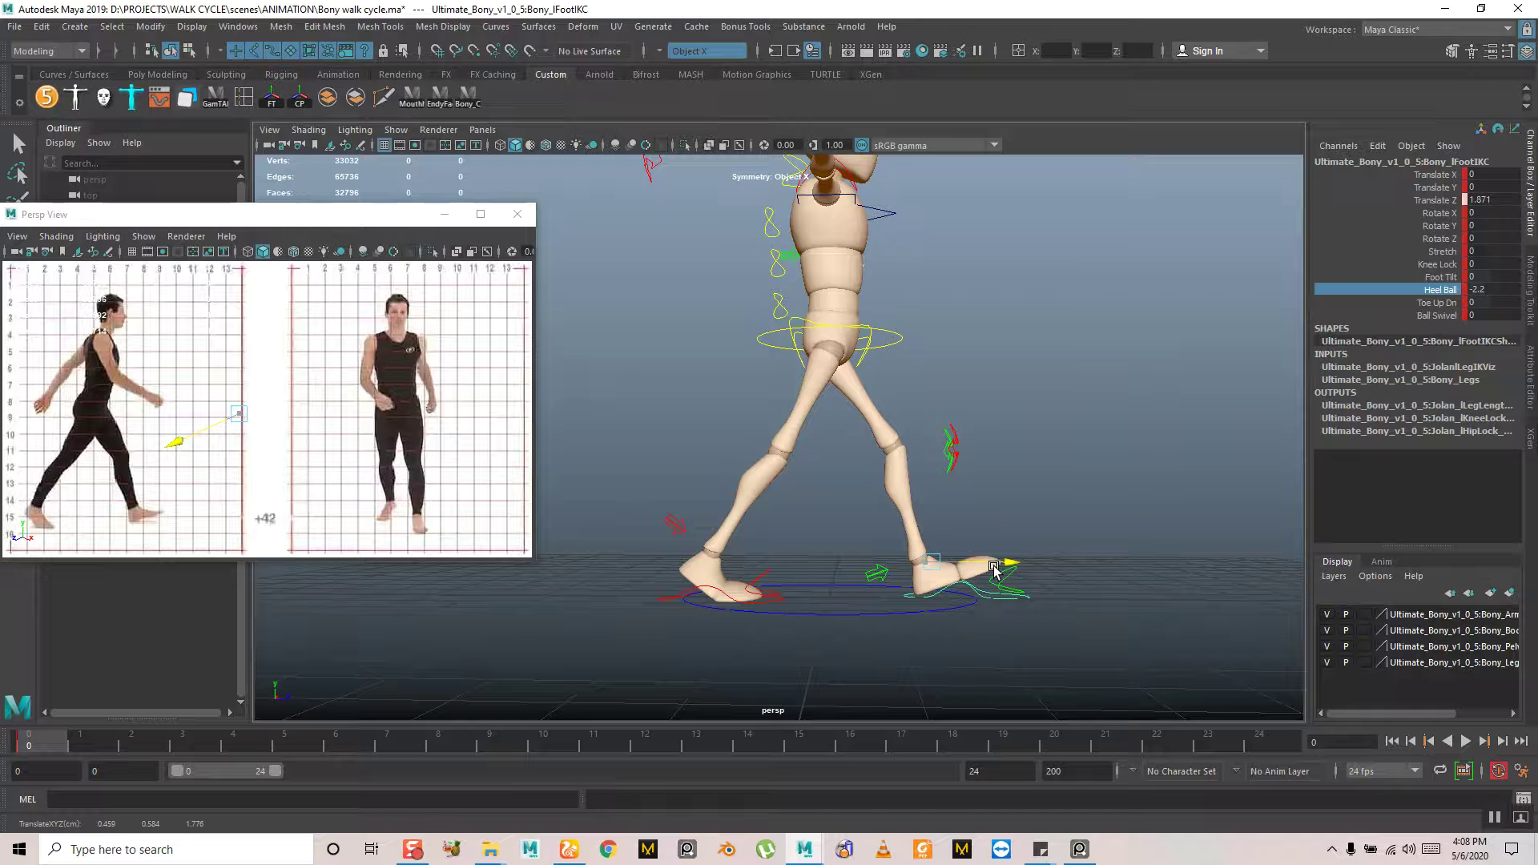
Rotate the root control at the hips to about -12.06 in Rotate Y
left_click_drag(1050, 480, 767, 404, "alt")
left_click(767, 401)
key("e")
left_click_drag(864, 398, 1004, 443)
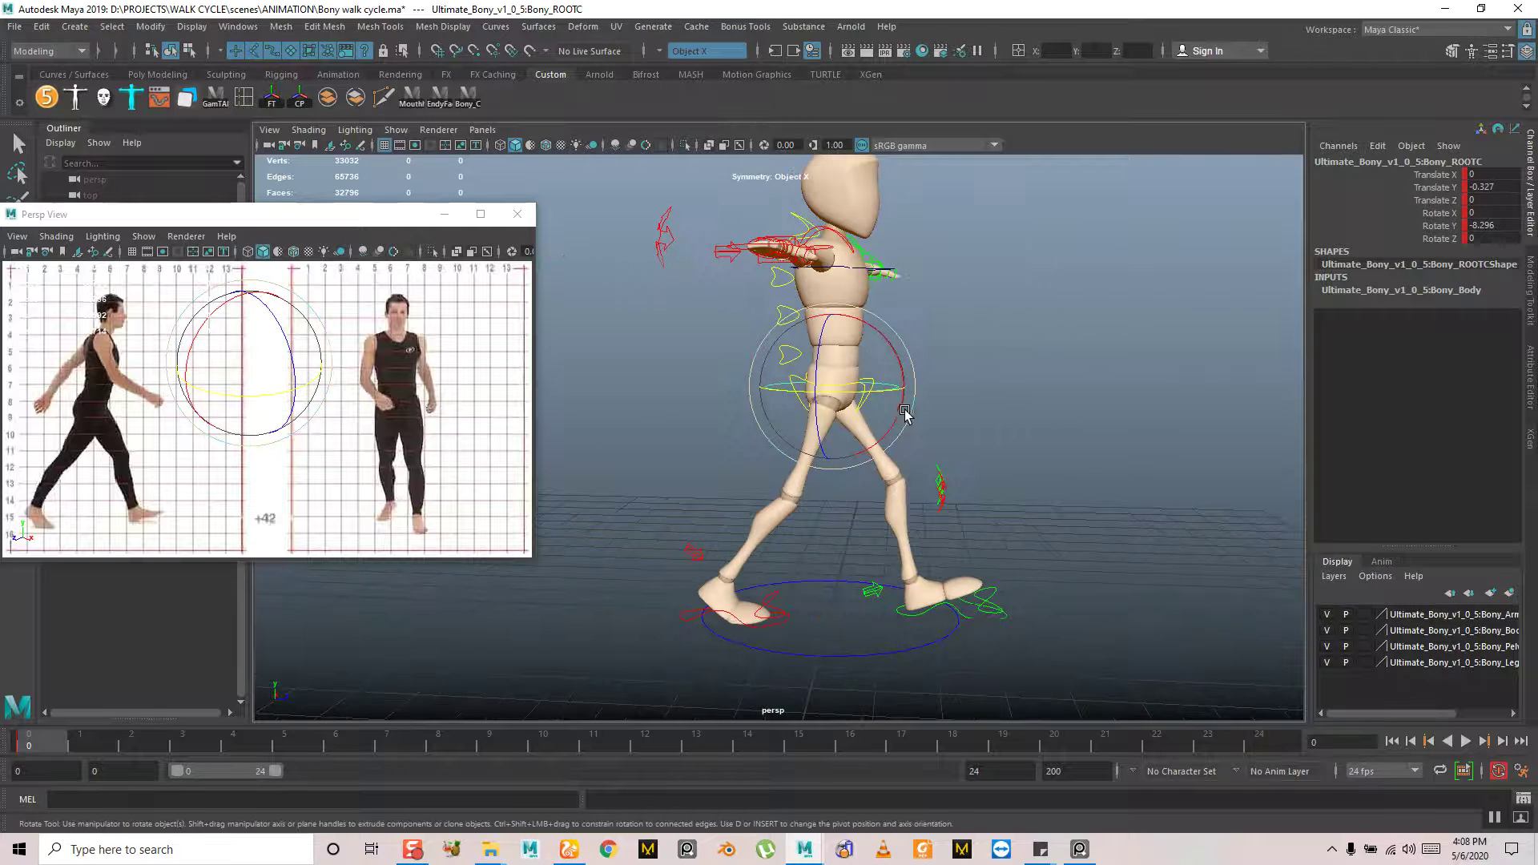
left_click_drag(867, 396, 869, 367)
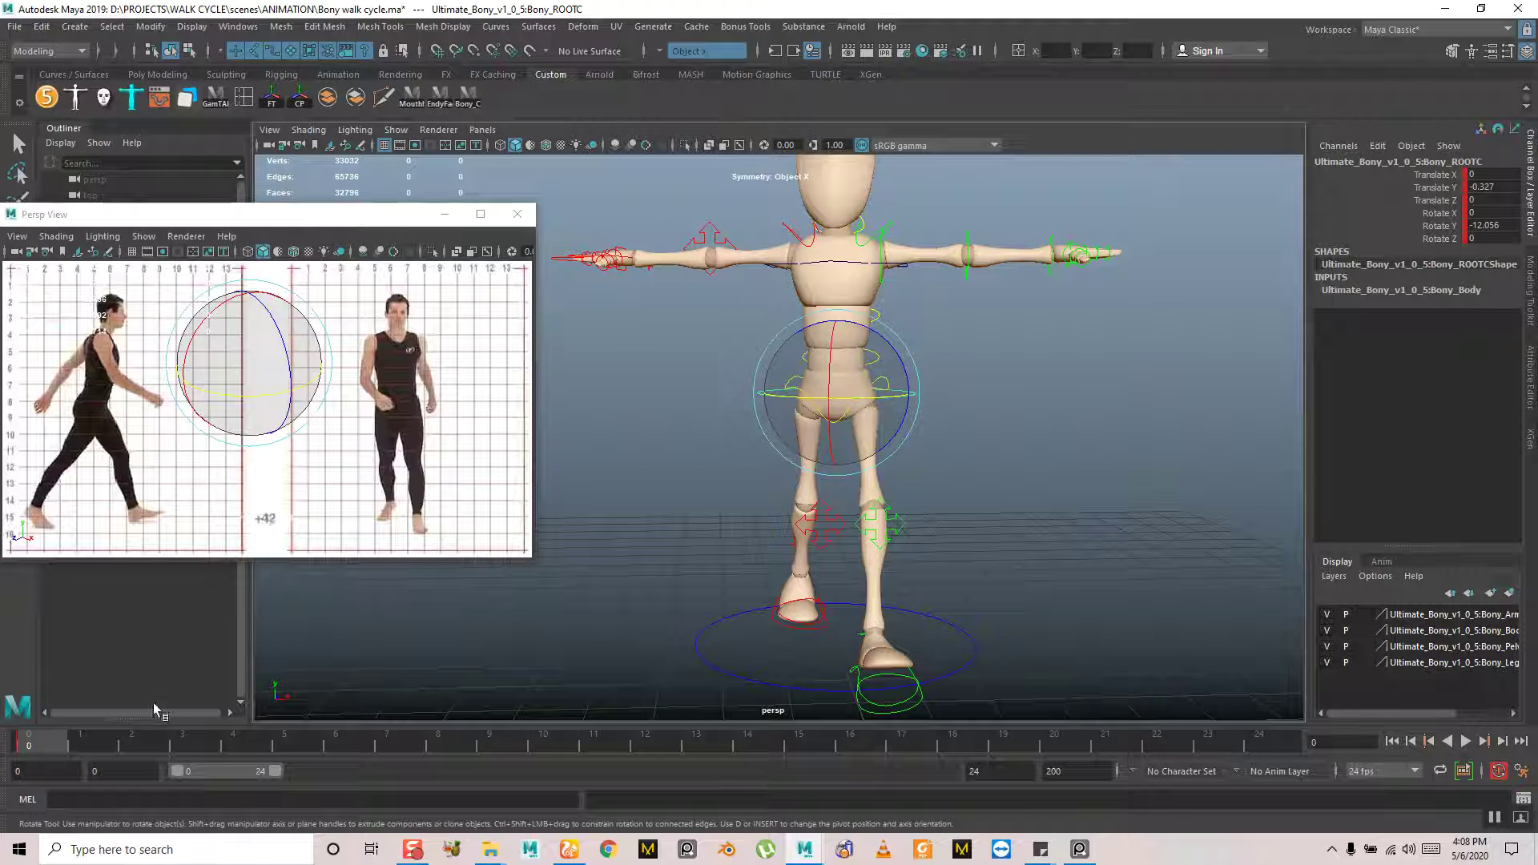
Nudge the left foot IK control farther forward to about 1.95 in Translate Z
left_click_drag(930, 367, 913, 365, "alt")
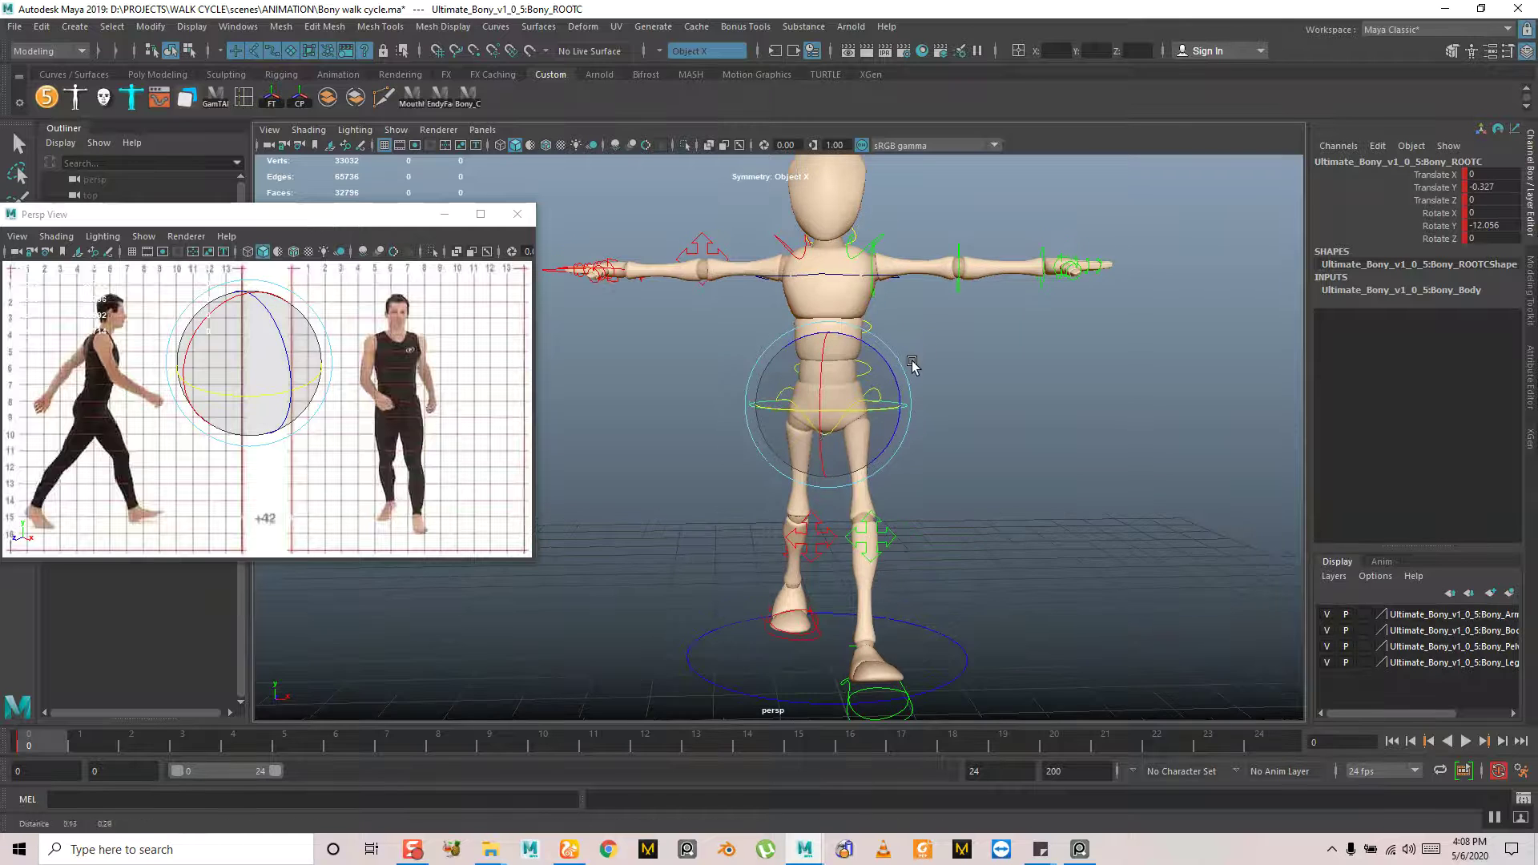
left_click_drag(797, 437, 1036, 475, "alt")
middle_click_drag(1036, 475, 823, 502, "alt")
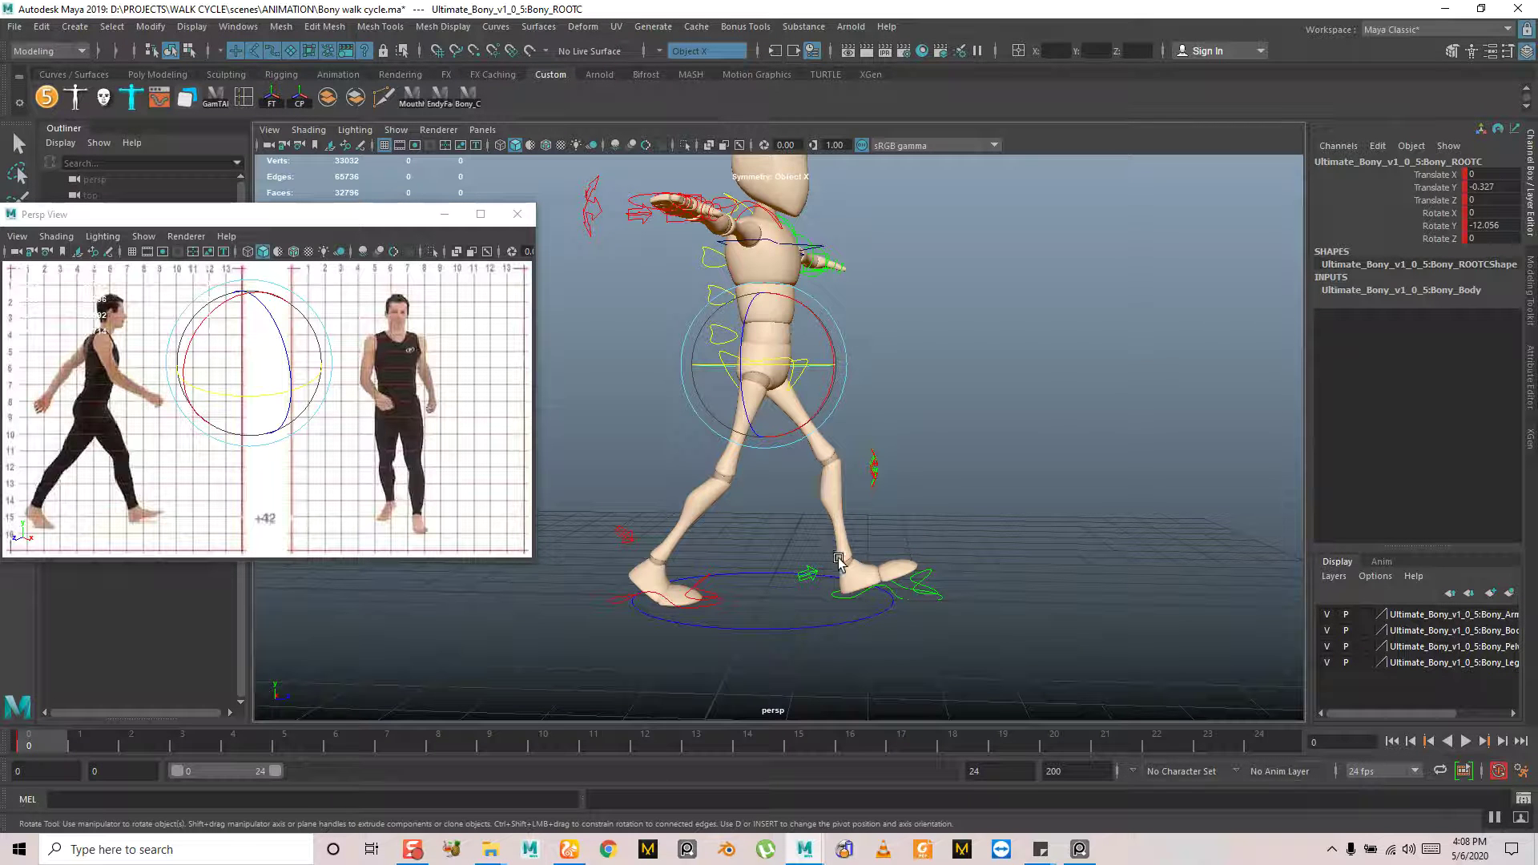
left_click(858, 575)
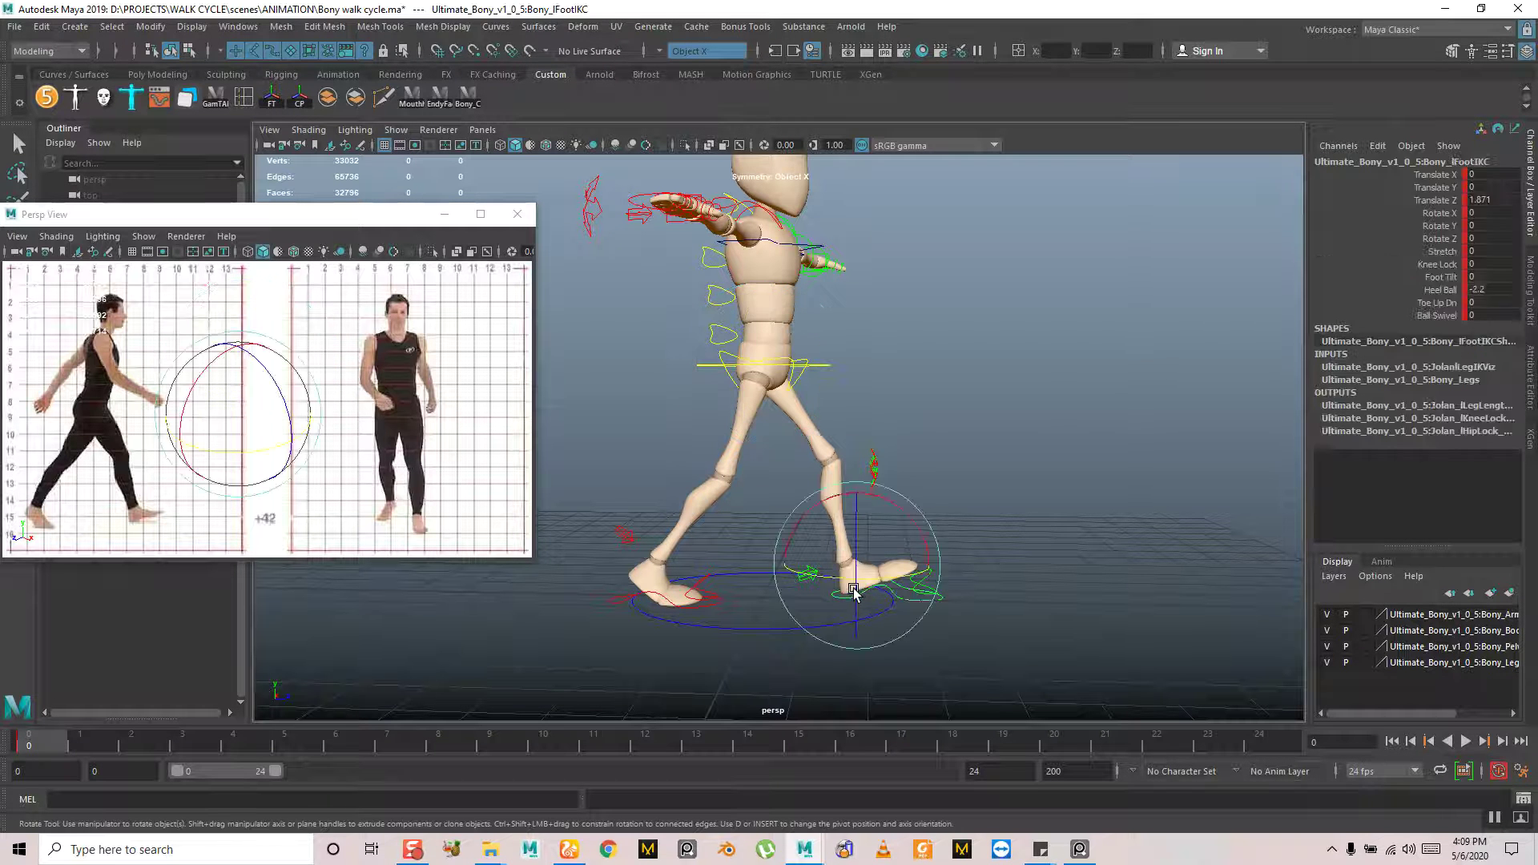
left_click(749, 623)
left_click(843, 611)
key("w")
left_click_drag(910, 571, 916, 571)
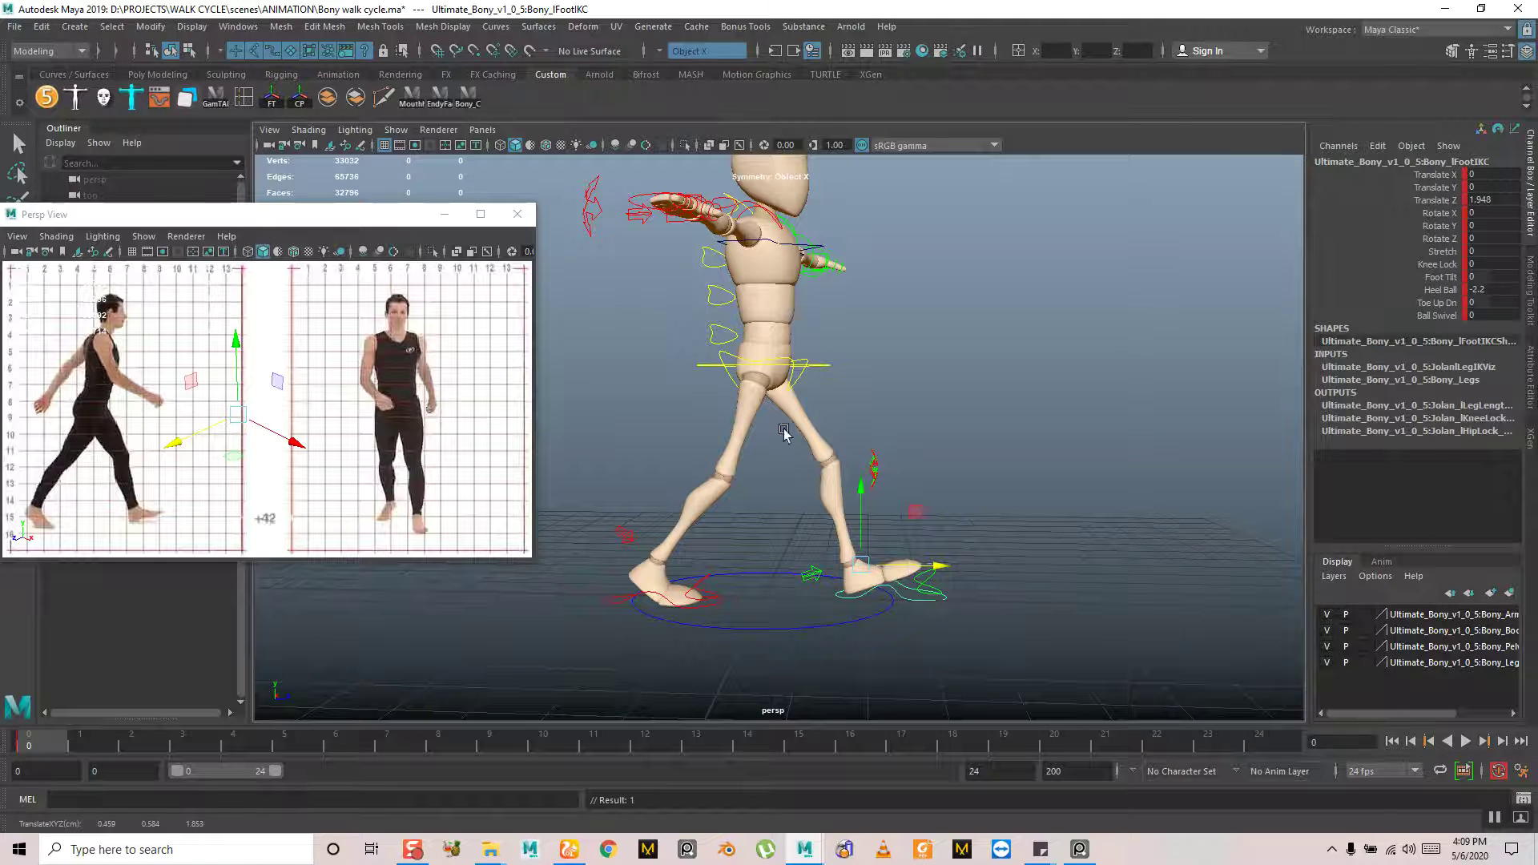
Shift the right foot IK control slightly back to about 2.41 in Translate Z
left_click(619, 597)
left_click_drag(687, 571, 683, 569)
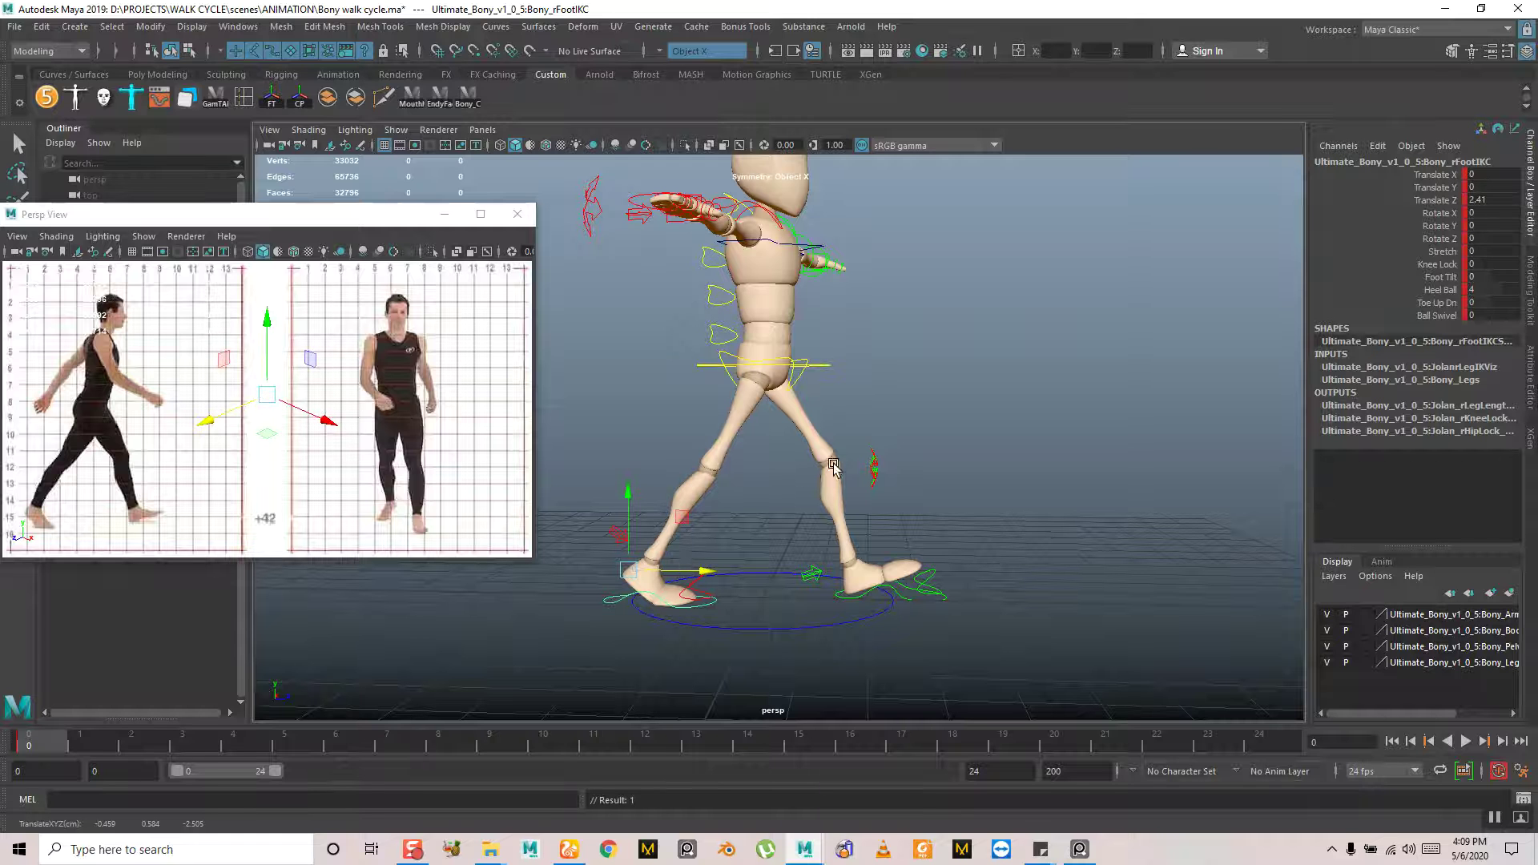
left_click_drag(933, 552, 923, 510, "alt")
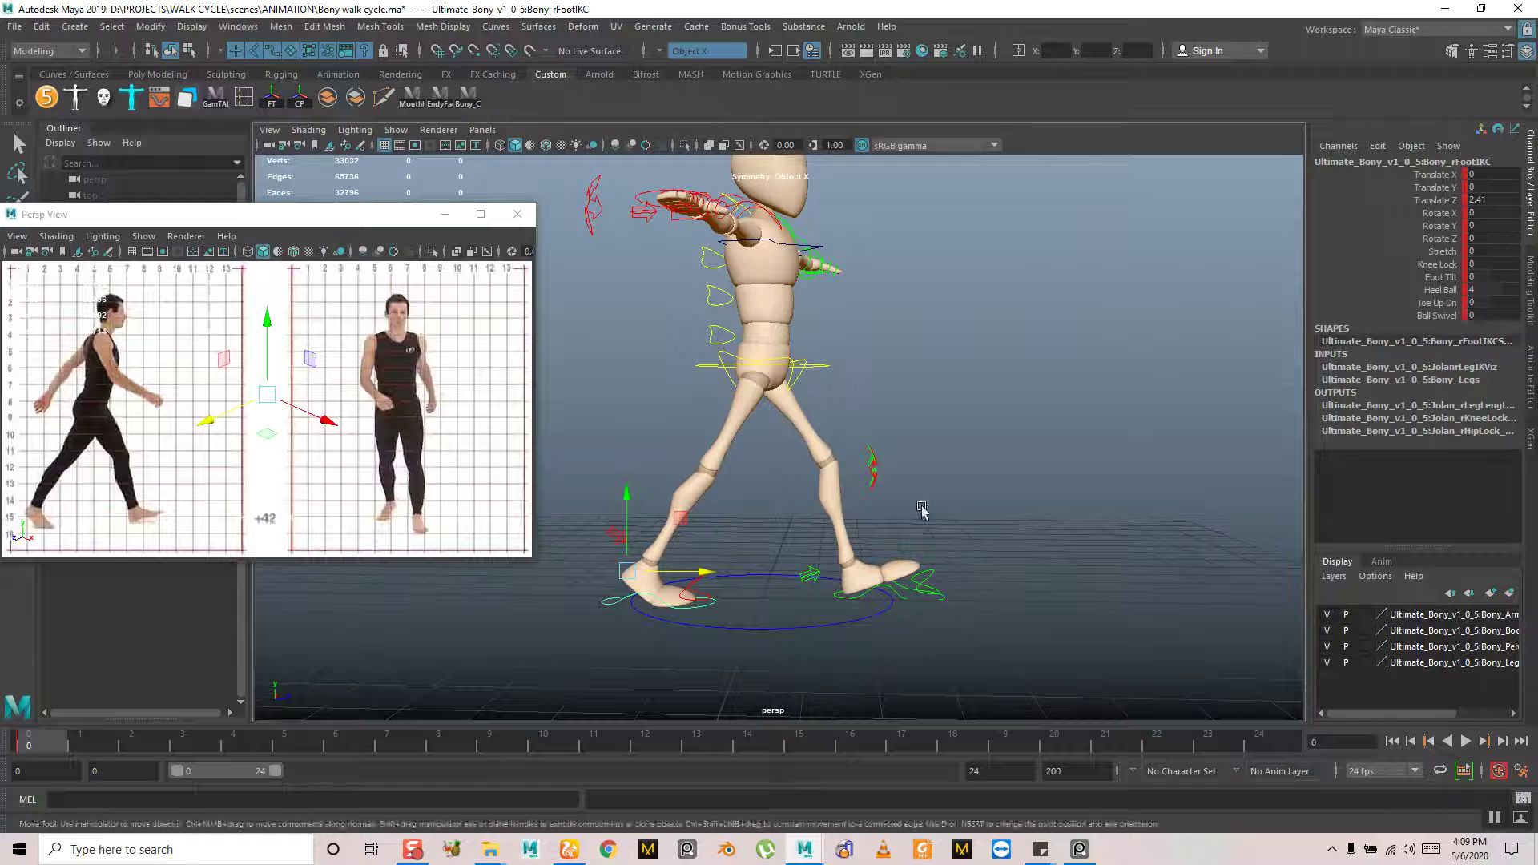
Select all rig controls and key the frame 0 contact pose at frame 24 as well
left_click(464, 101)
left_click_drag(1161, 377, 989, 360, "alt")
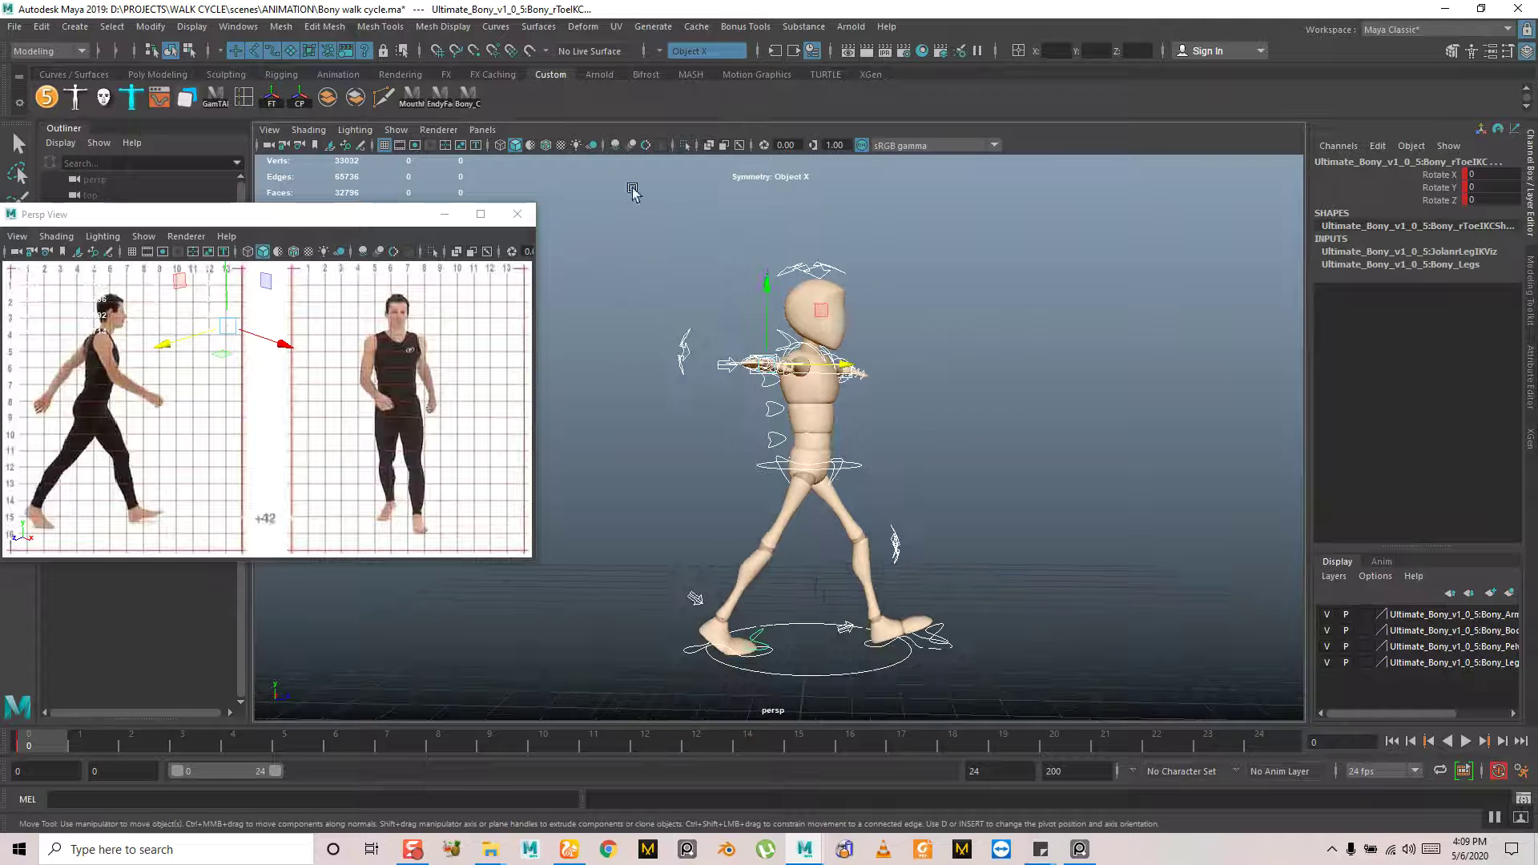
left_click_drag(761, 432, 795, 474, "alt")
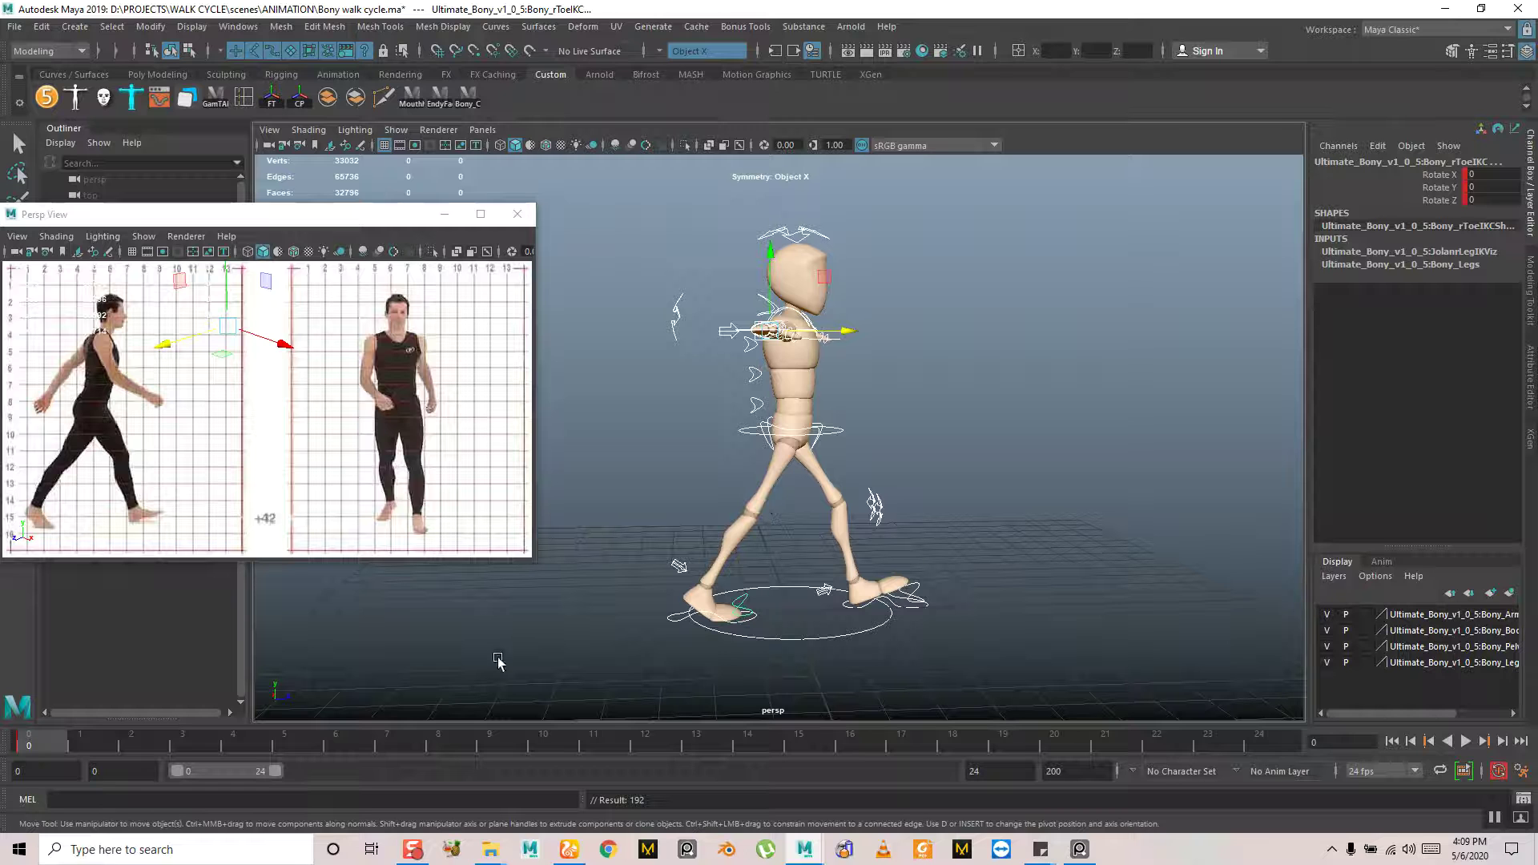
left_click_drag(32, 745, 1536, 847)
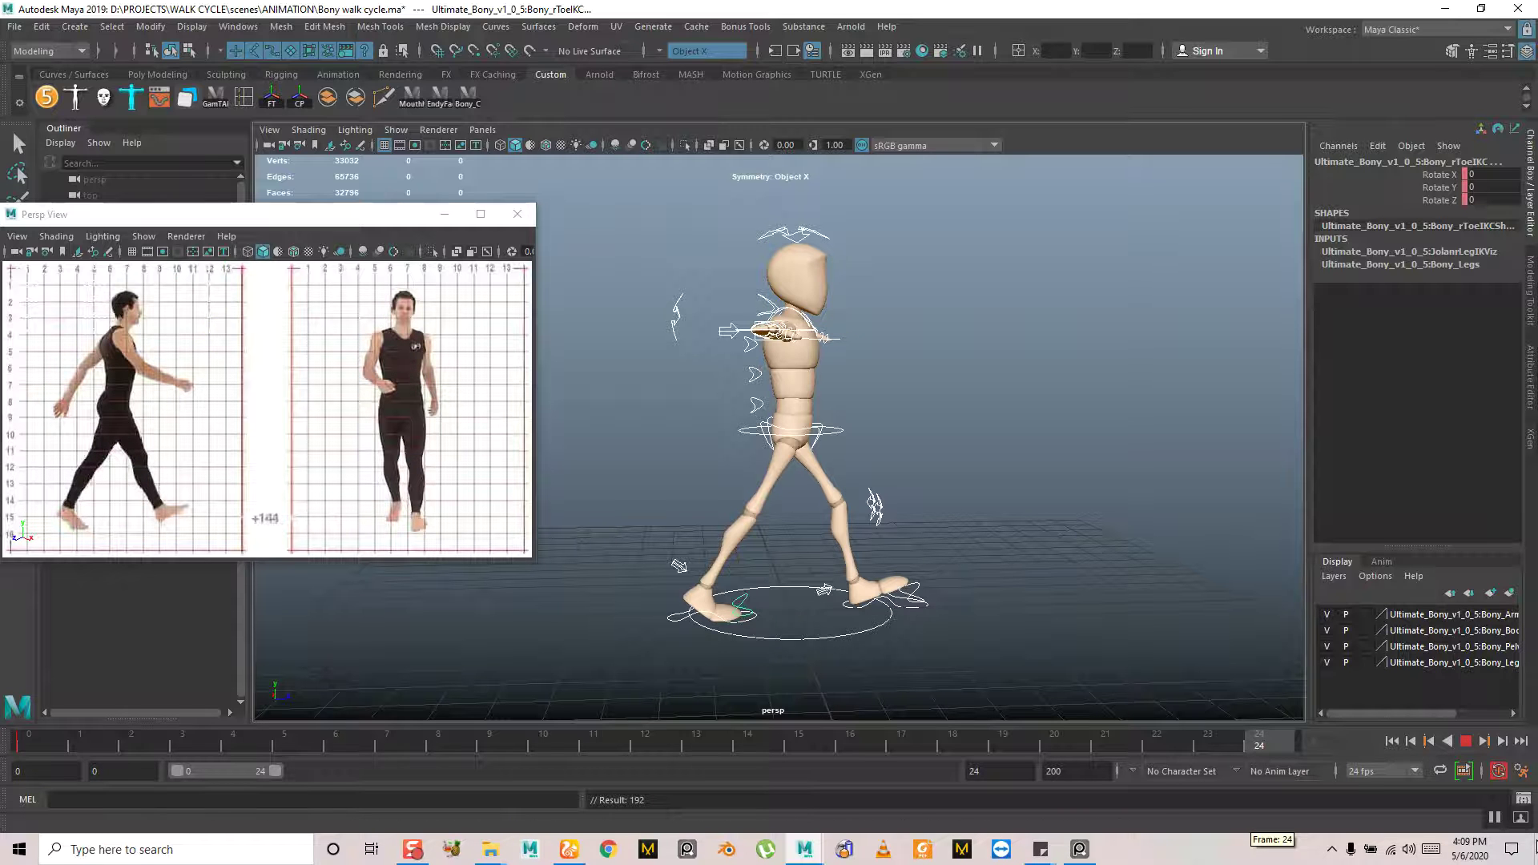
left_click_drag(1422, 761, 1414, 764)
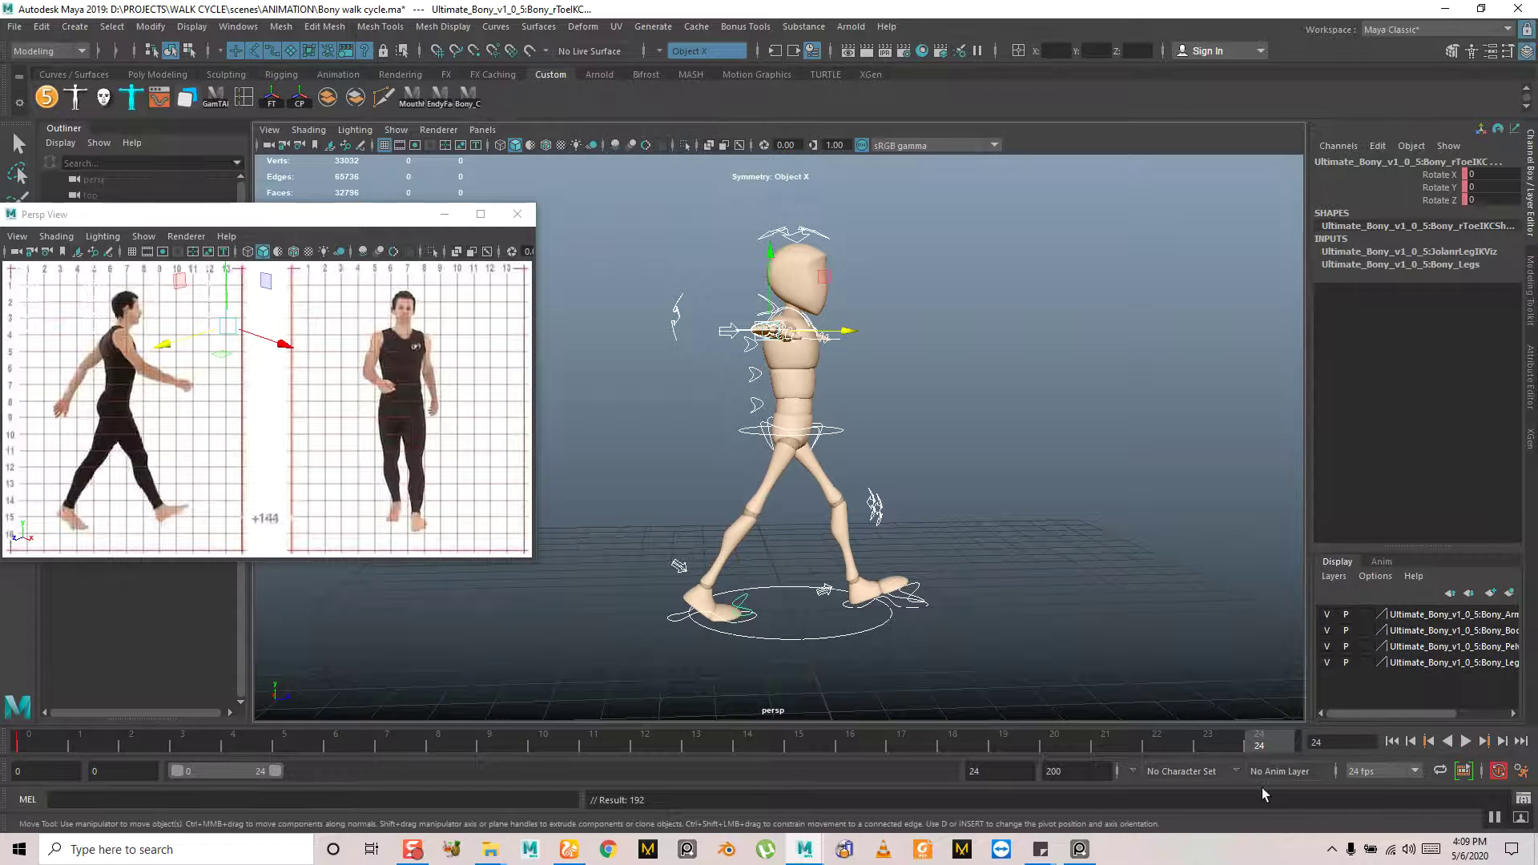
Key the same contact pose on all rig controls at frame 12
left_click_drag(1269, 751, 649, 746)
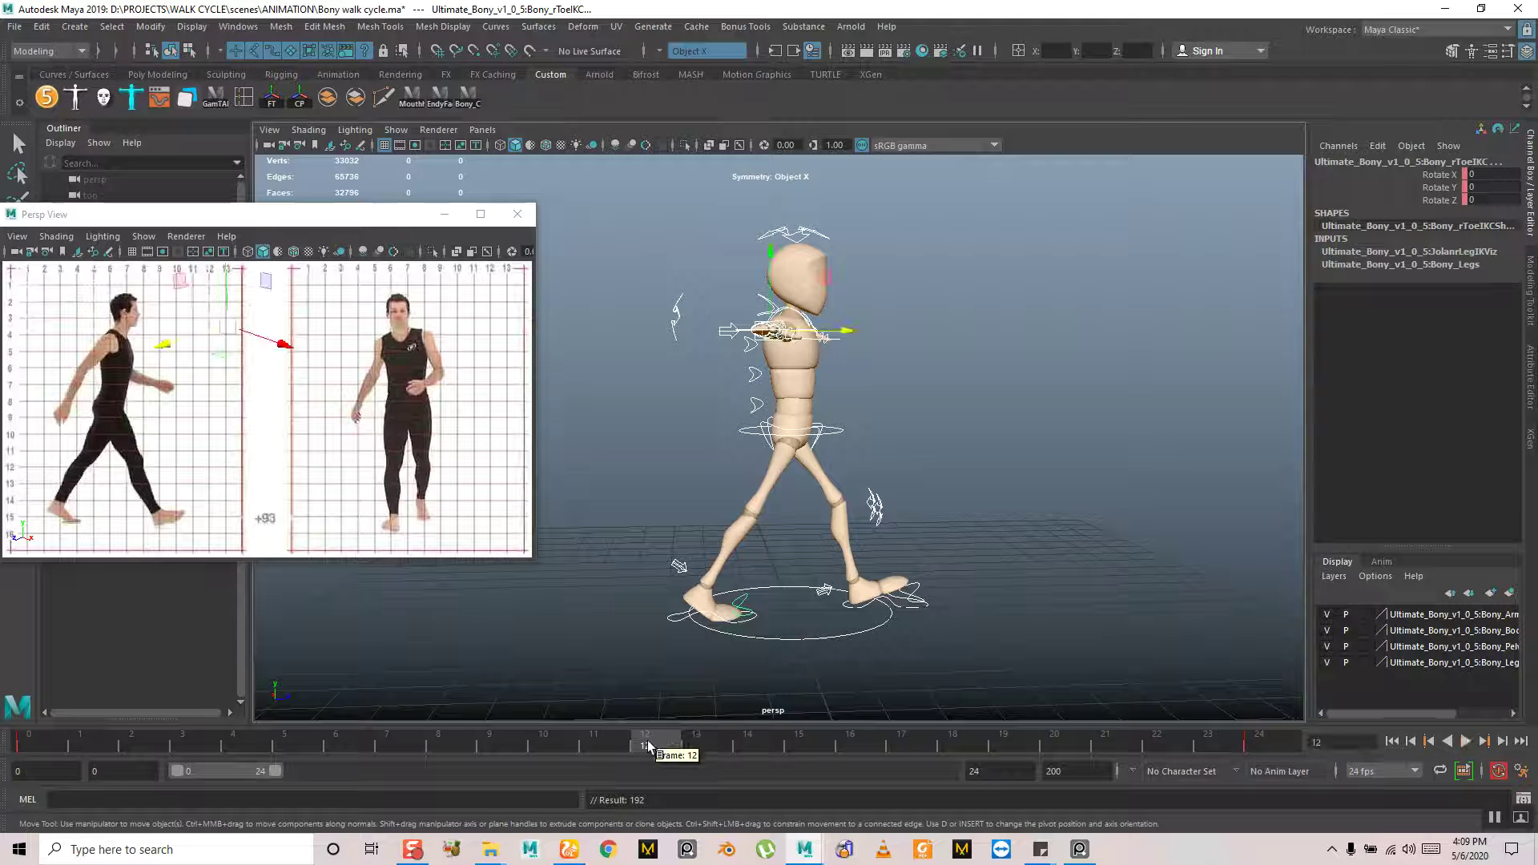
left_click_drag(929, 533, 872, 534, "alt")
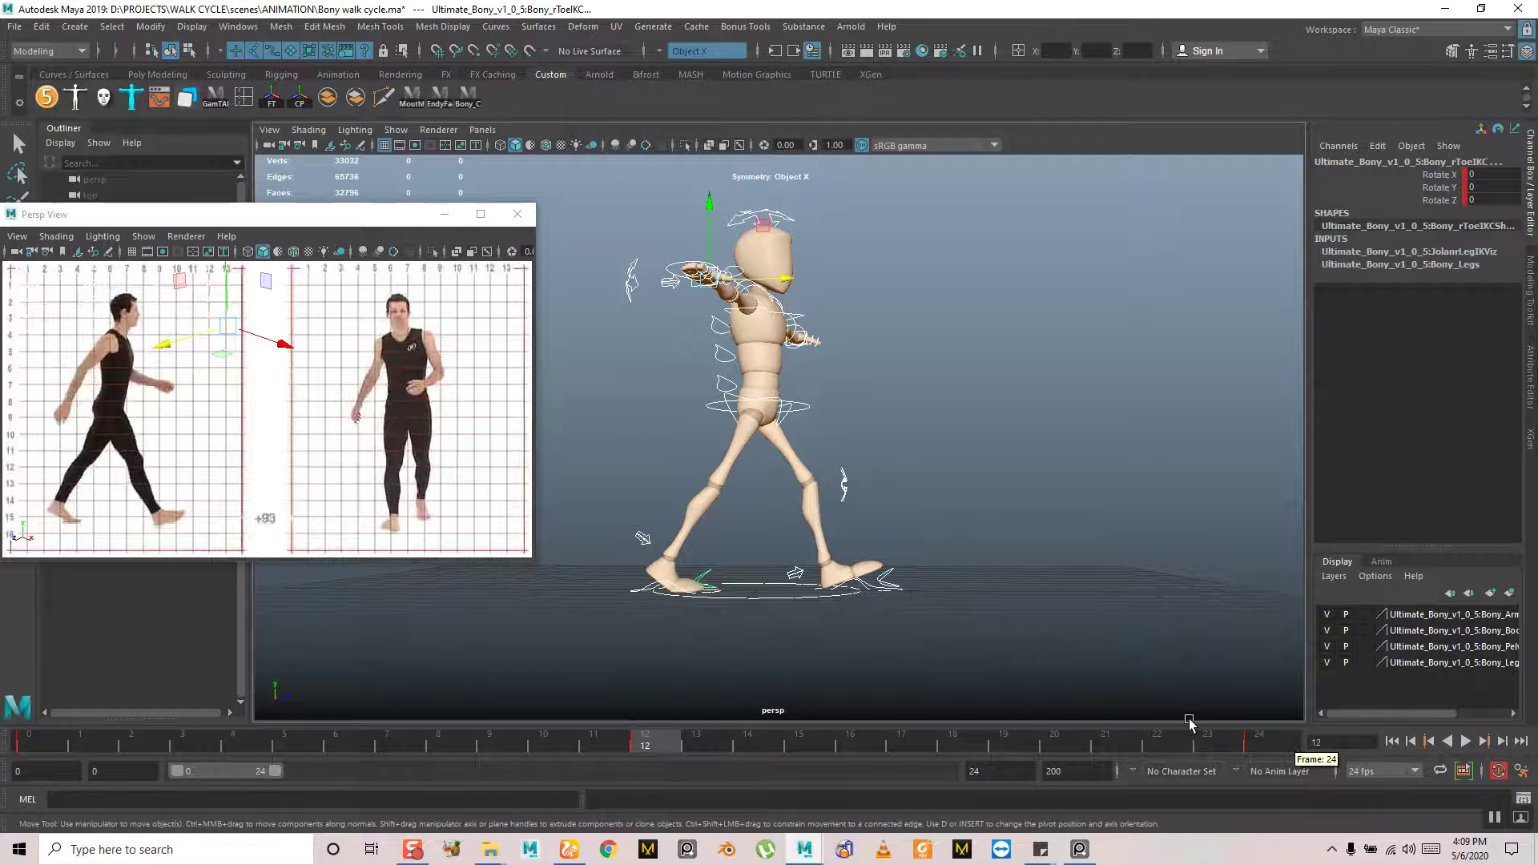
left_click_drag(284, 745, 663, 761)
Copy the right foot IK control's key at frame 12
right_click_drag(728, 565, 733, 647, "alt")
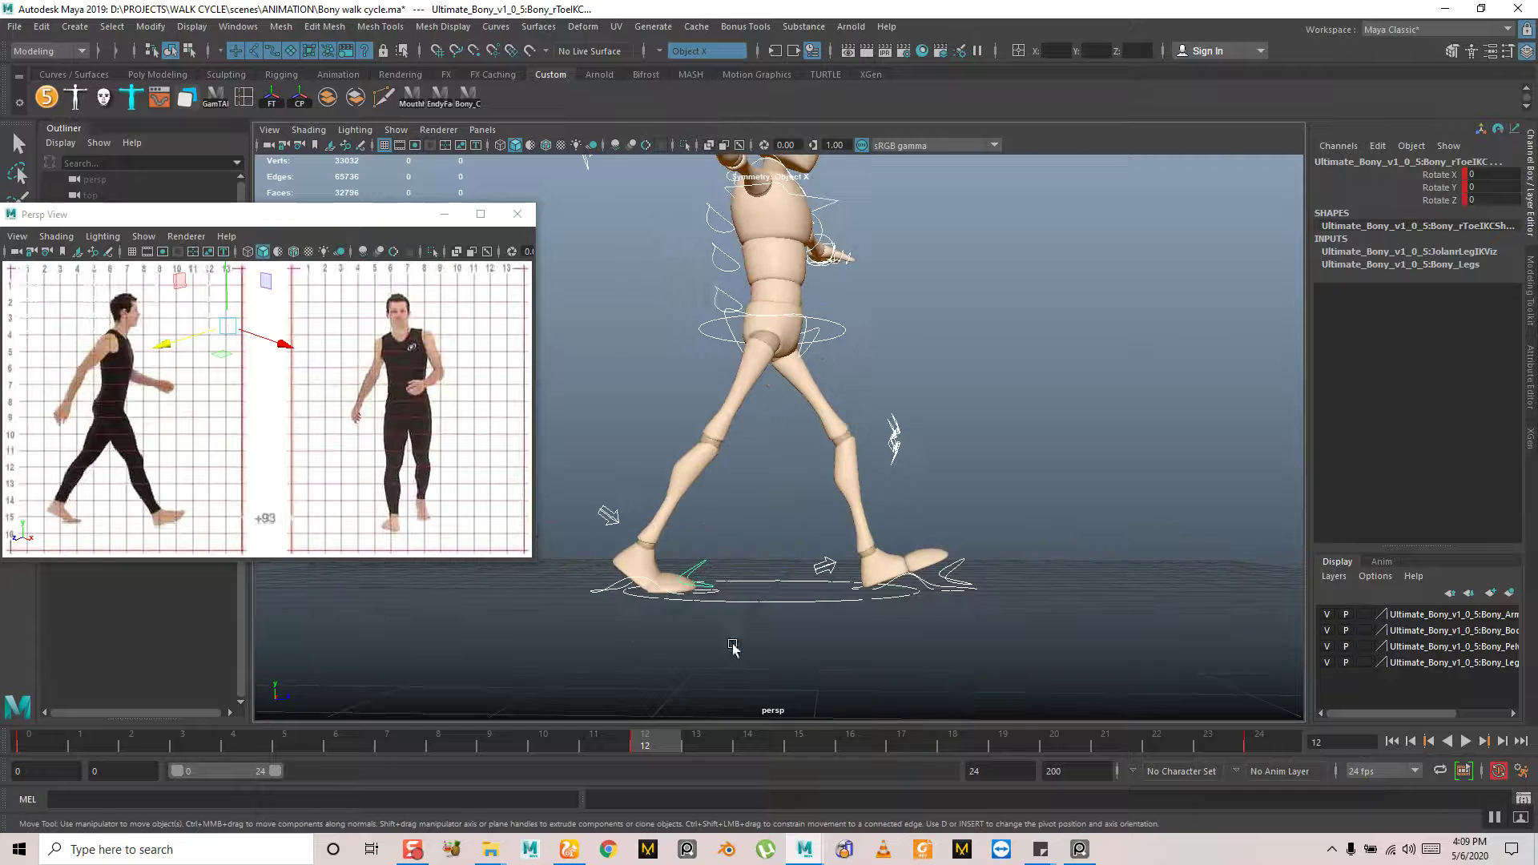
left_click(603, 587)
left_click(610, 585)
left_click_drag(690, 467, 767, 384, "alt")
left_click_drag(805, 494, 945, 499, "alt")
right_click(648, 741)
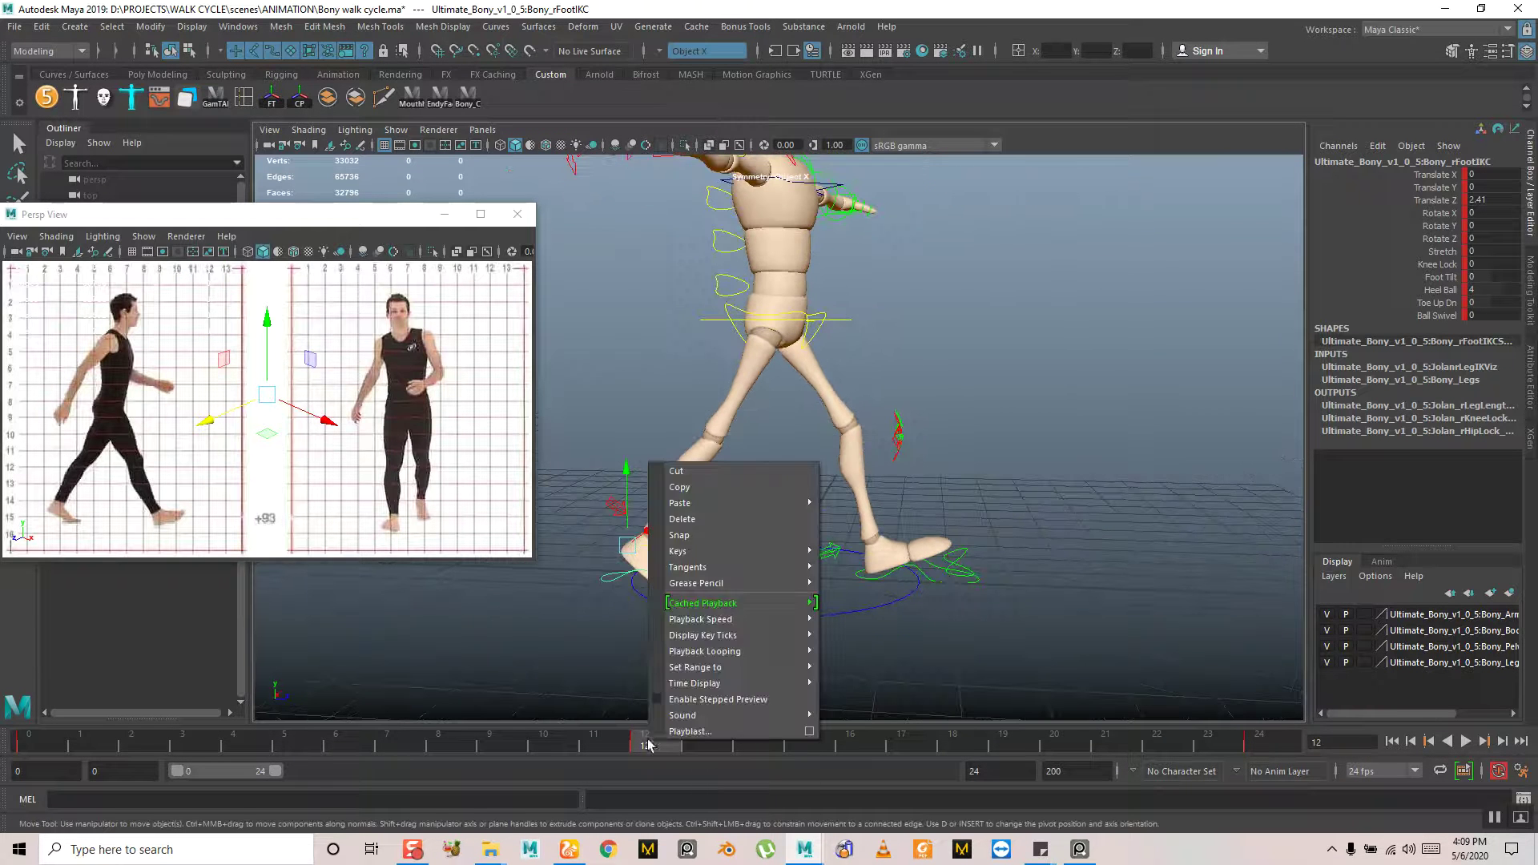
left_click(715, 486)
Try pasting the copied key onto the left foot IK control at frame 12, and undo the last changes
left_click(934, 578)
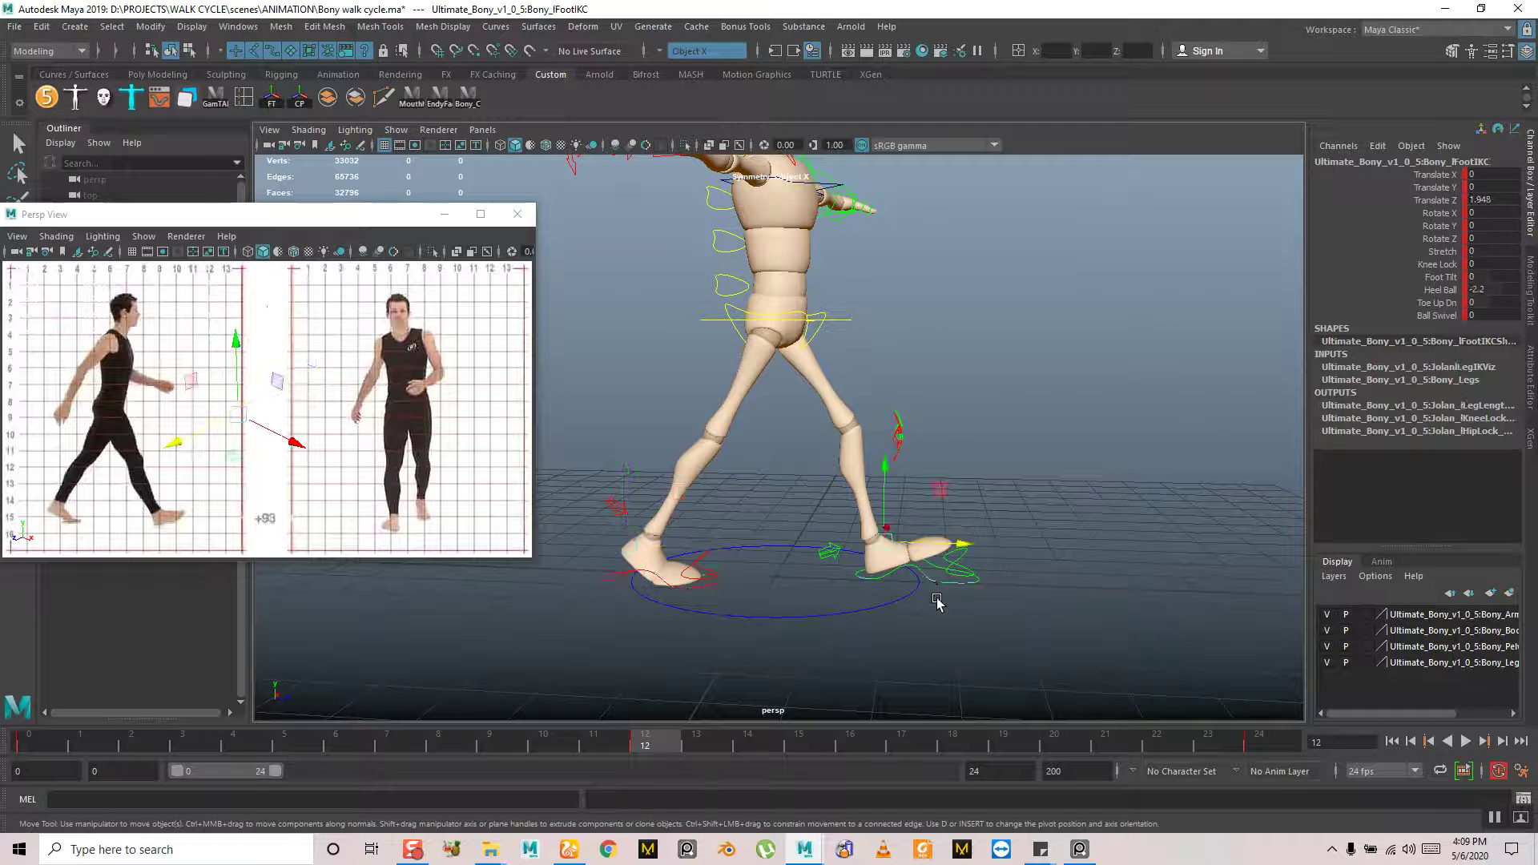
right_click(650, 743)
mouse_move(759, 509)
left_click(901, 524)
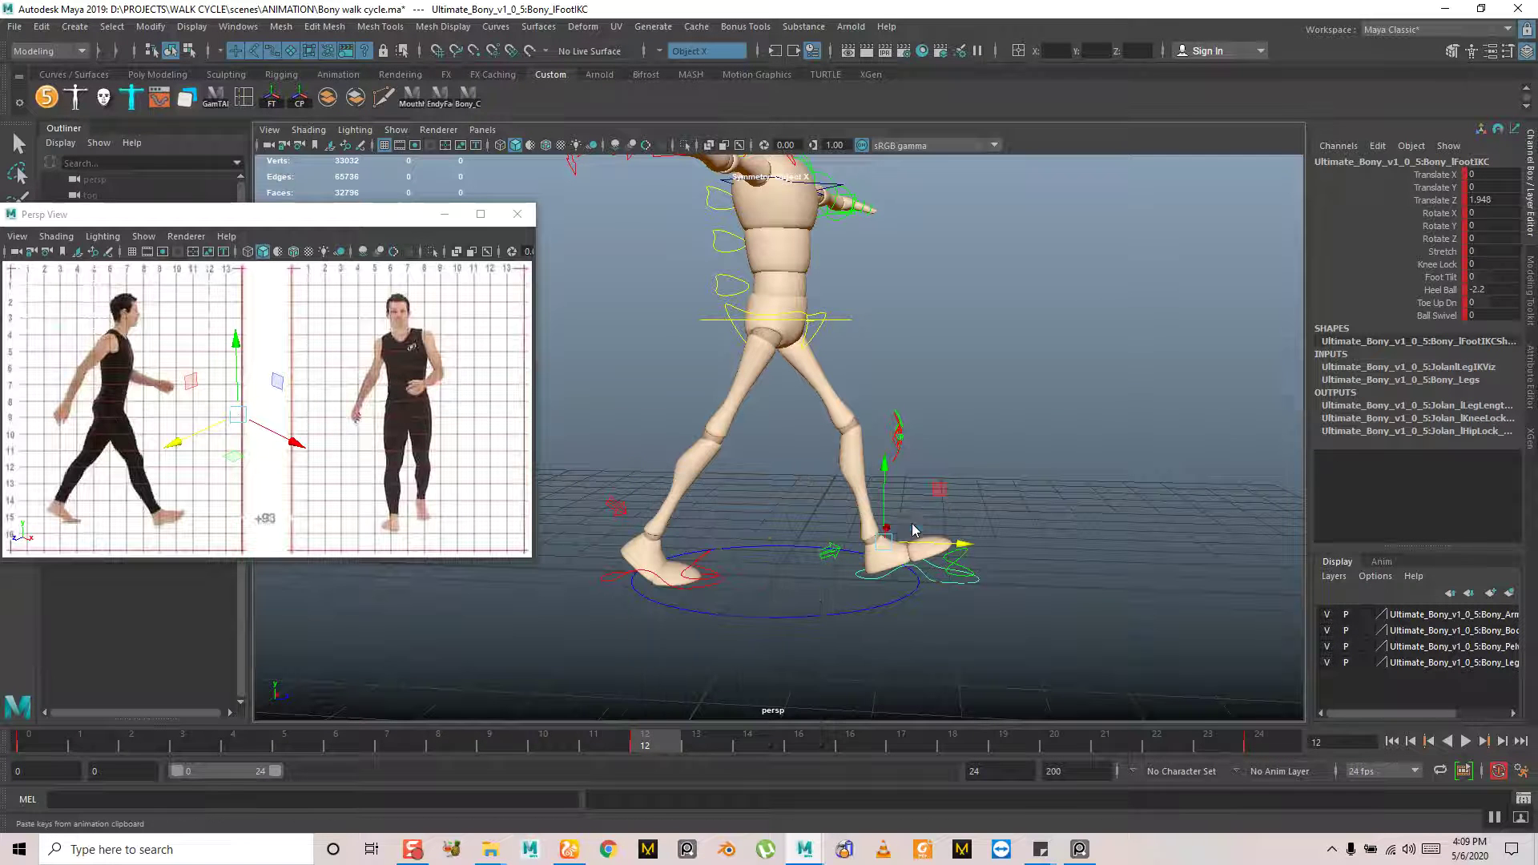
key("ctrl+z")
key("ctrl+z")
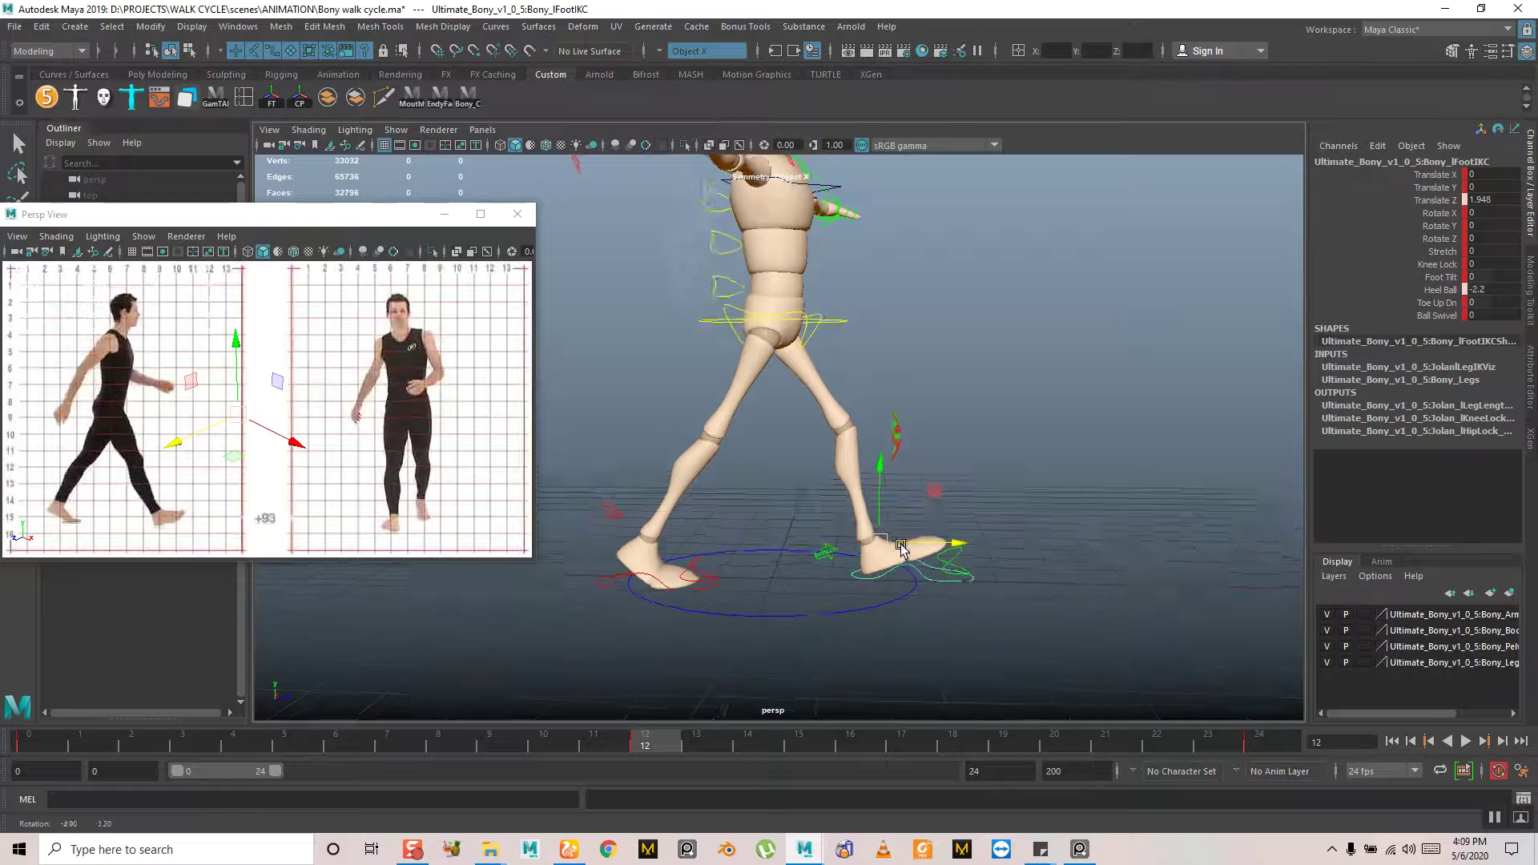
key("shift+z")
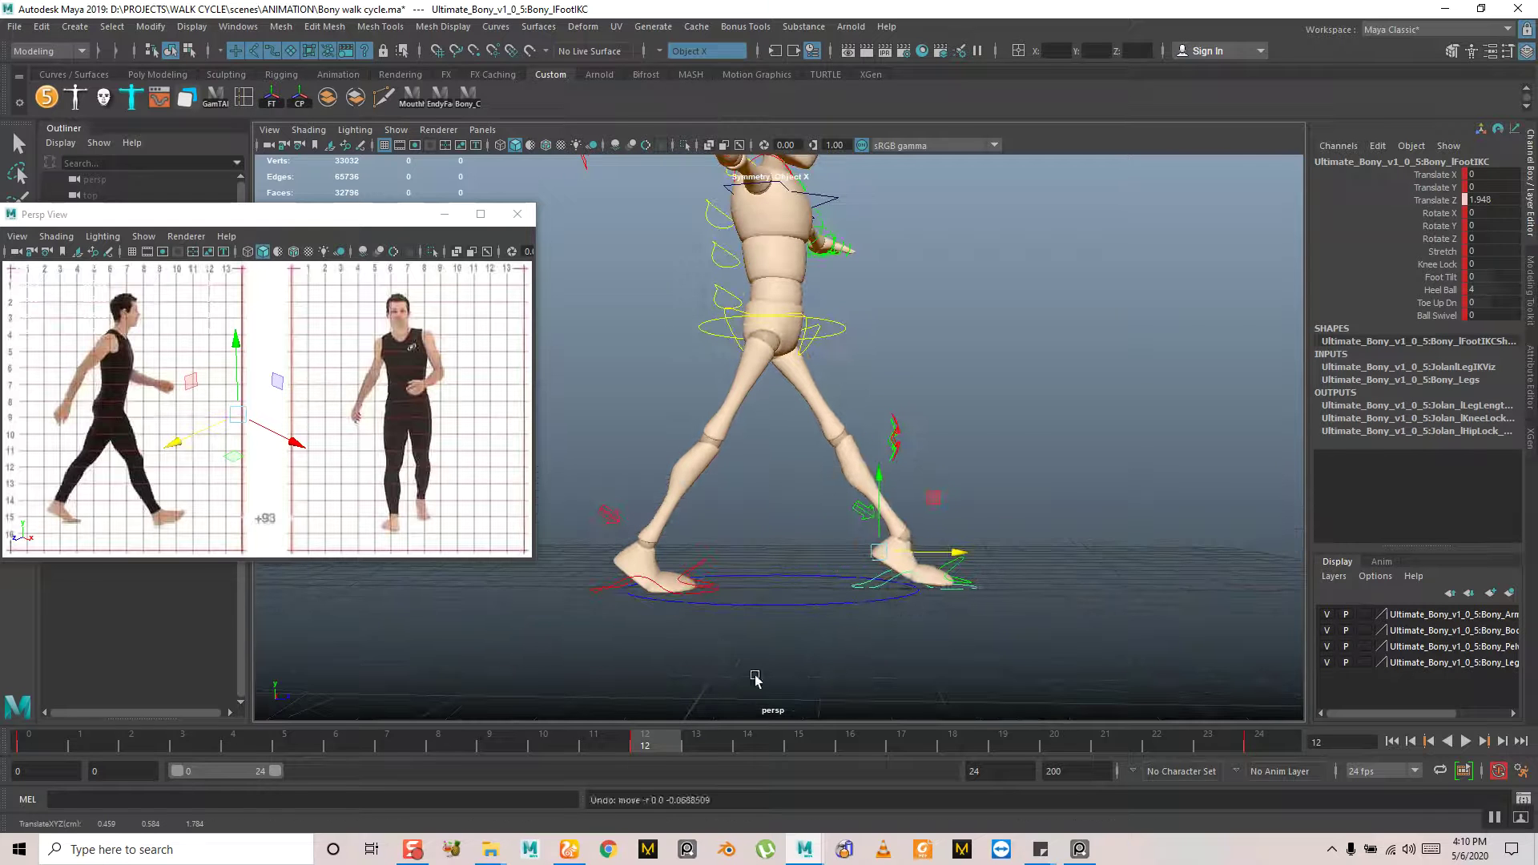
Copy the right foot IK control's key at frame 12 again
left_click(604, 593)
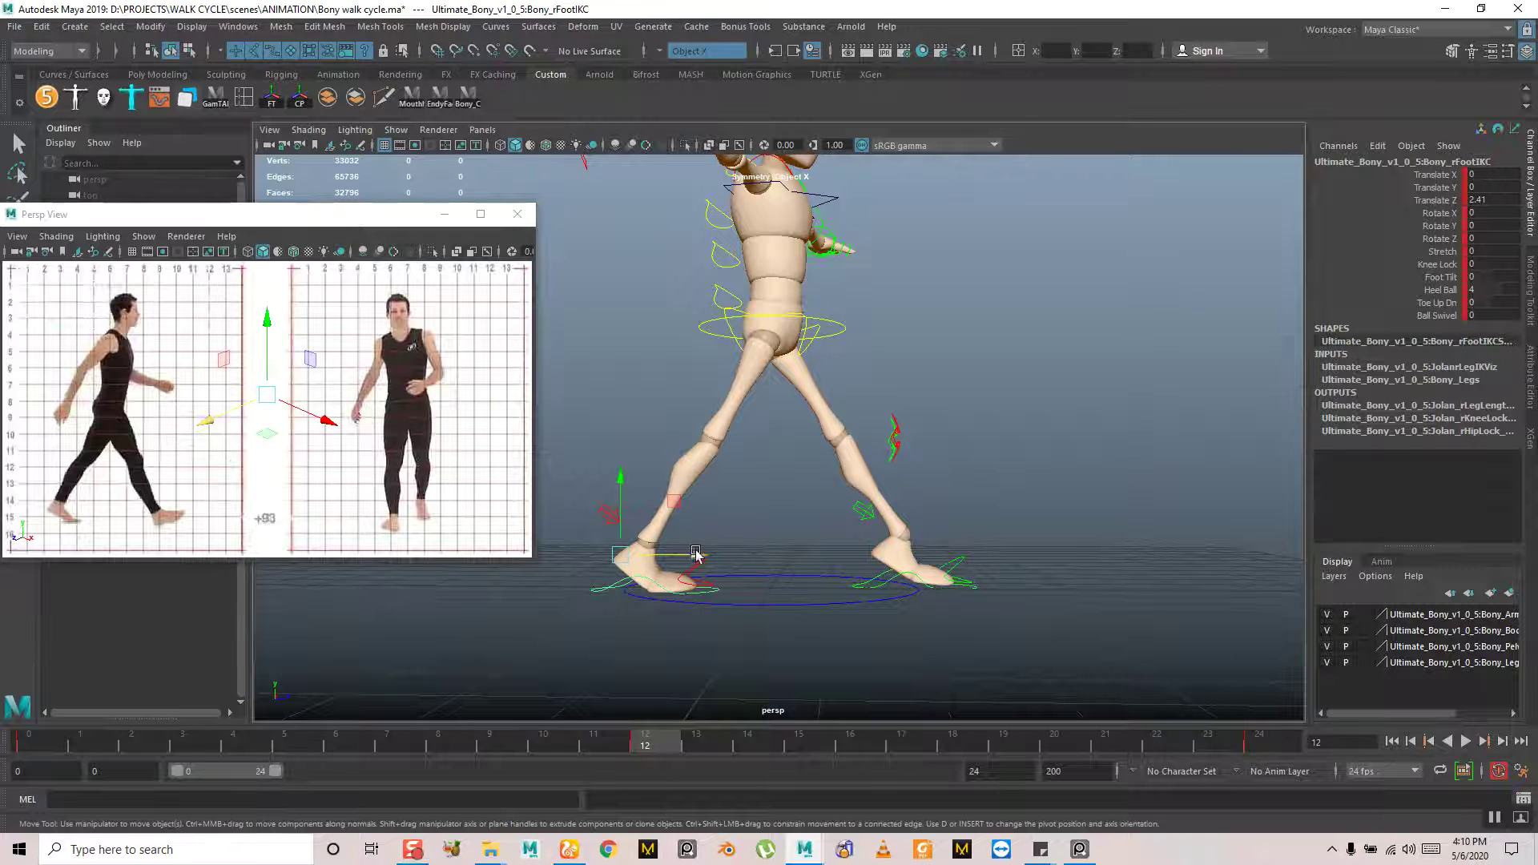
right_click(651, 731)
left_click(681, 482)
Paste the copied key onto the left foot IK control at frame 12 and set its Translate Z to -2.41
left_click(882, 585)
right_click(651, 741)
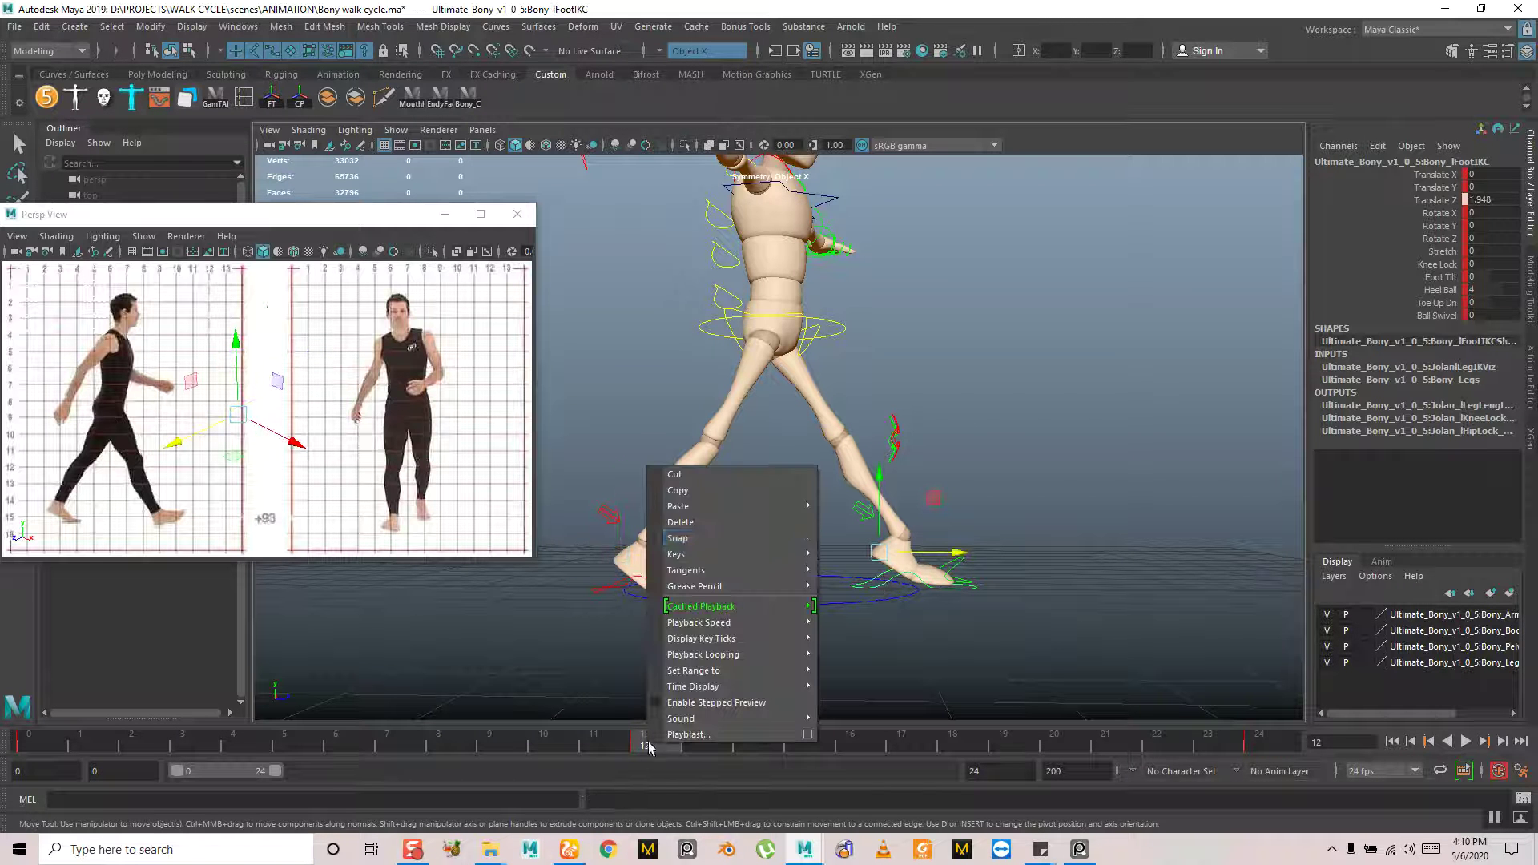
left_click(835, 513)
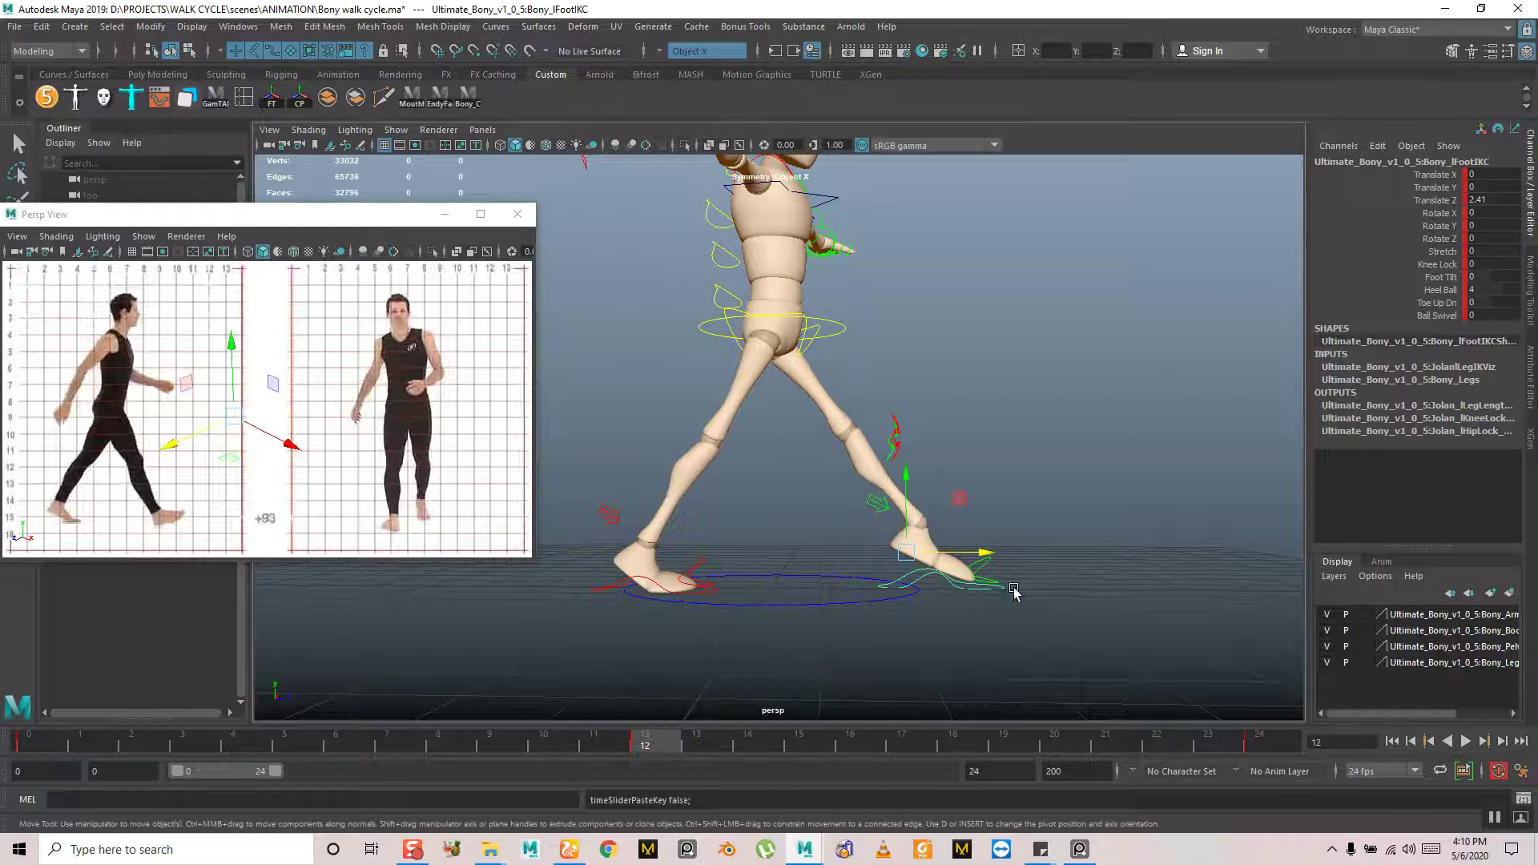
double_click(1474, 198)
key("Return")
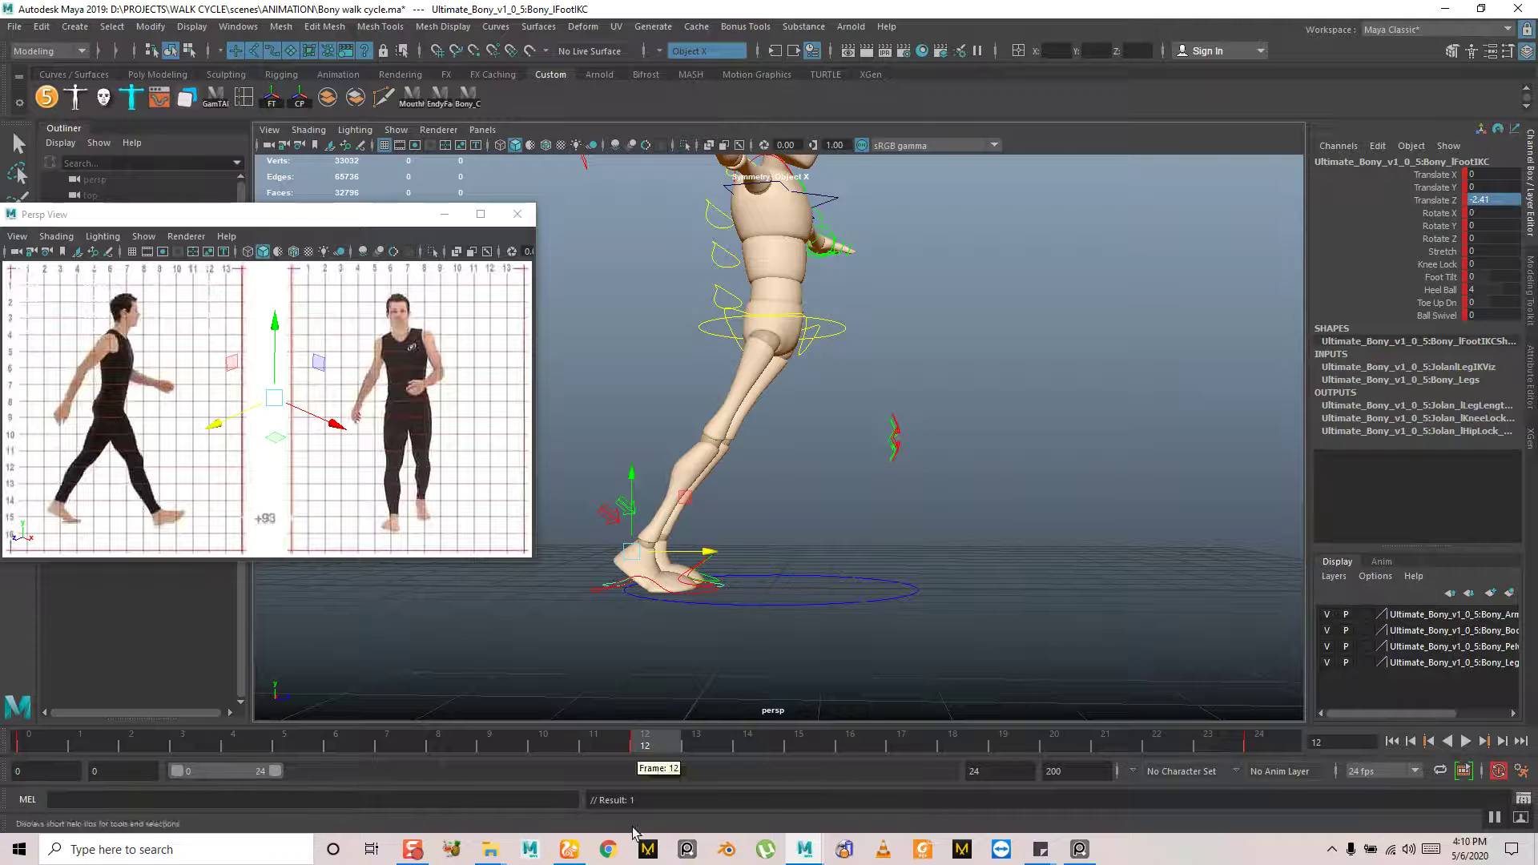
Copy the left foot IK control's key at frame 0 and paste it onto the right foot IK control at frame 12
left_click(31, 739)
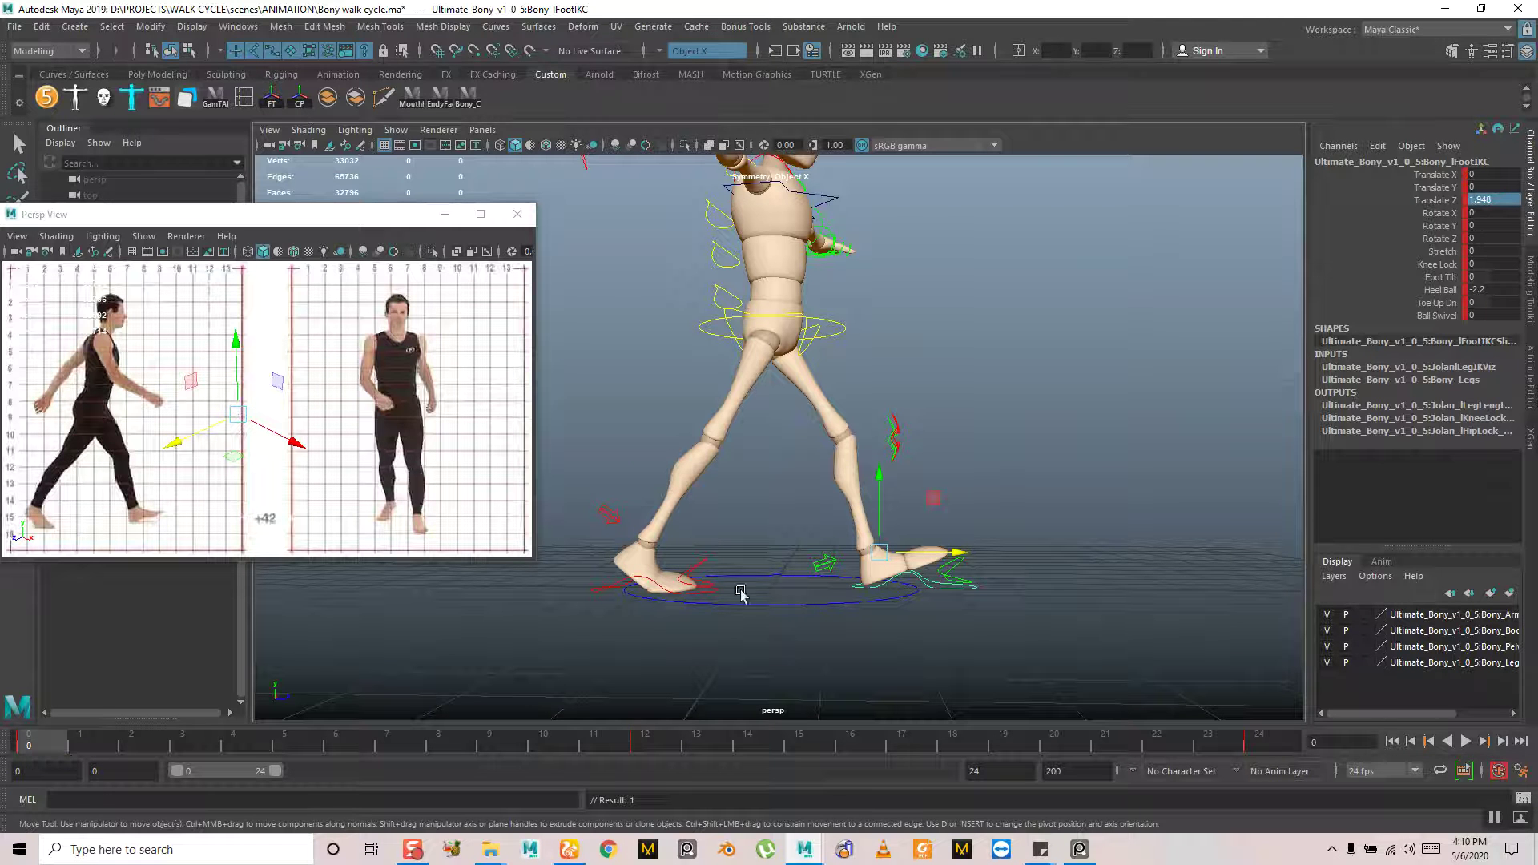
right_click(33, 752)
left_click(60, 492)
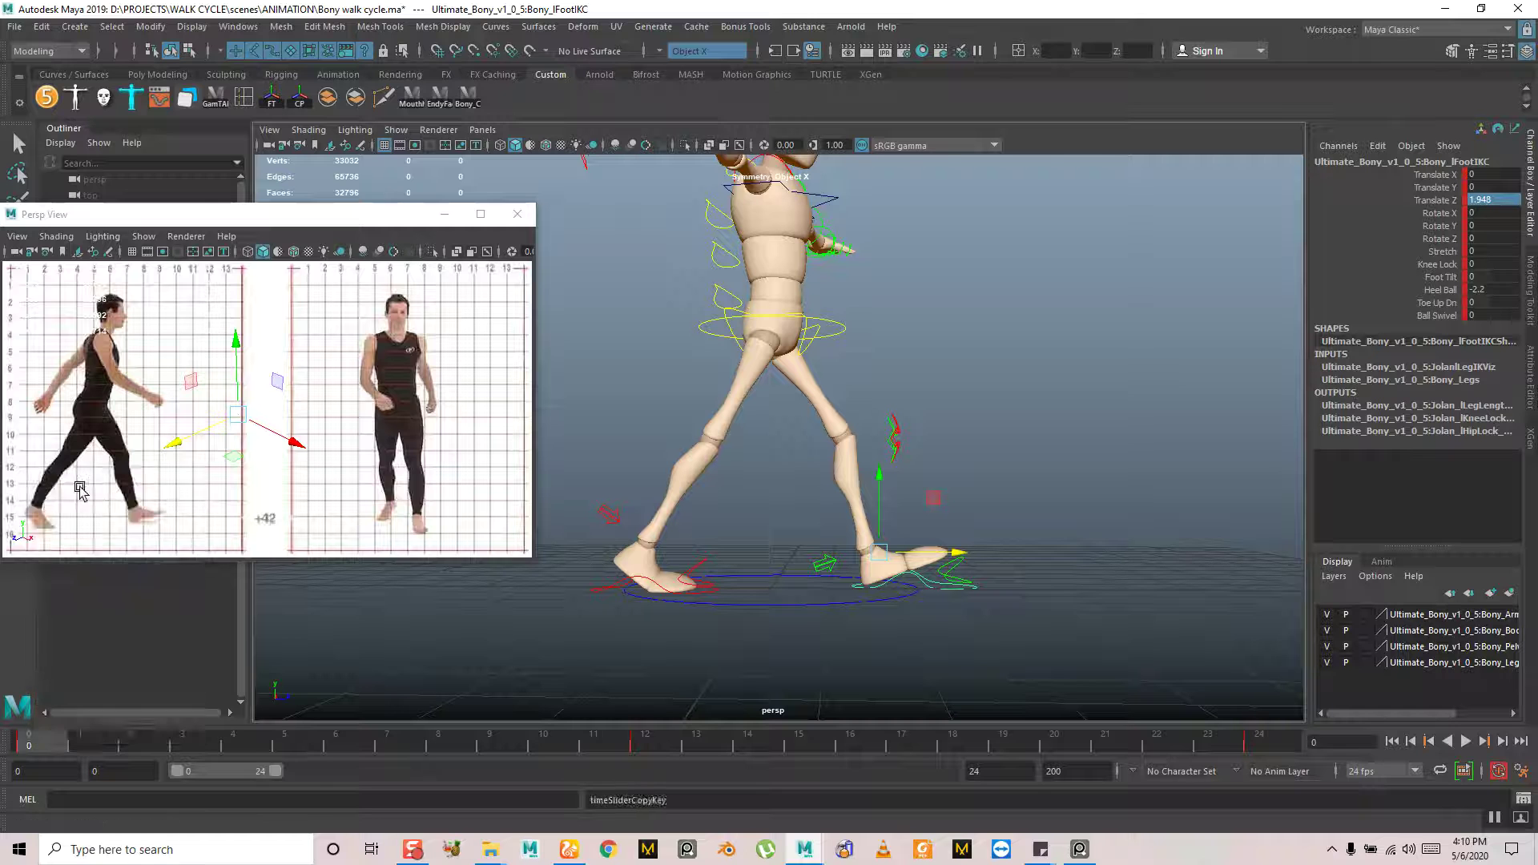
left_click(609, 590)
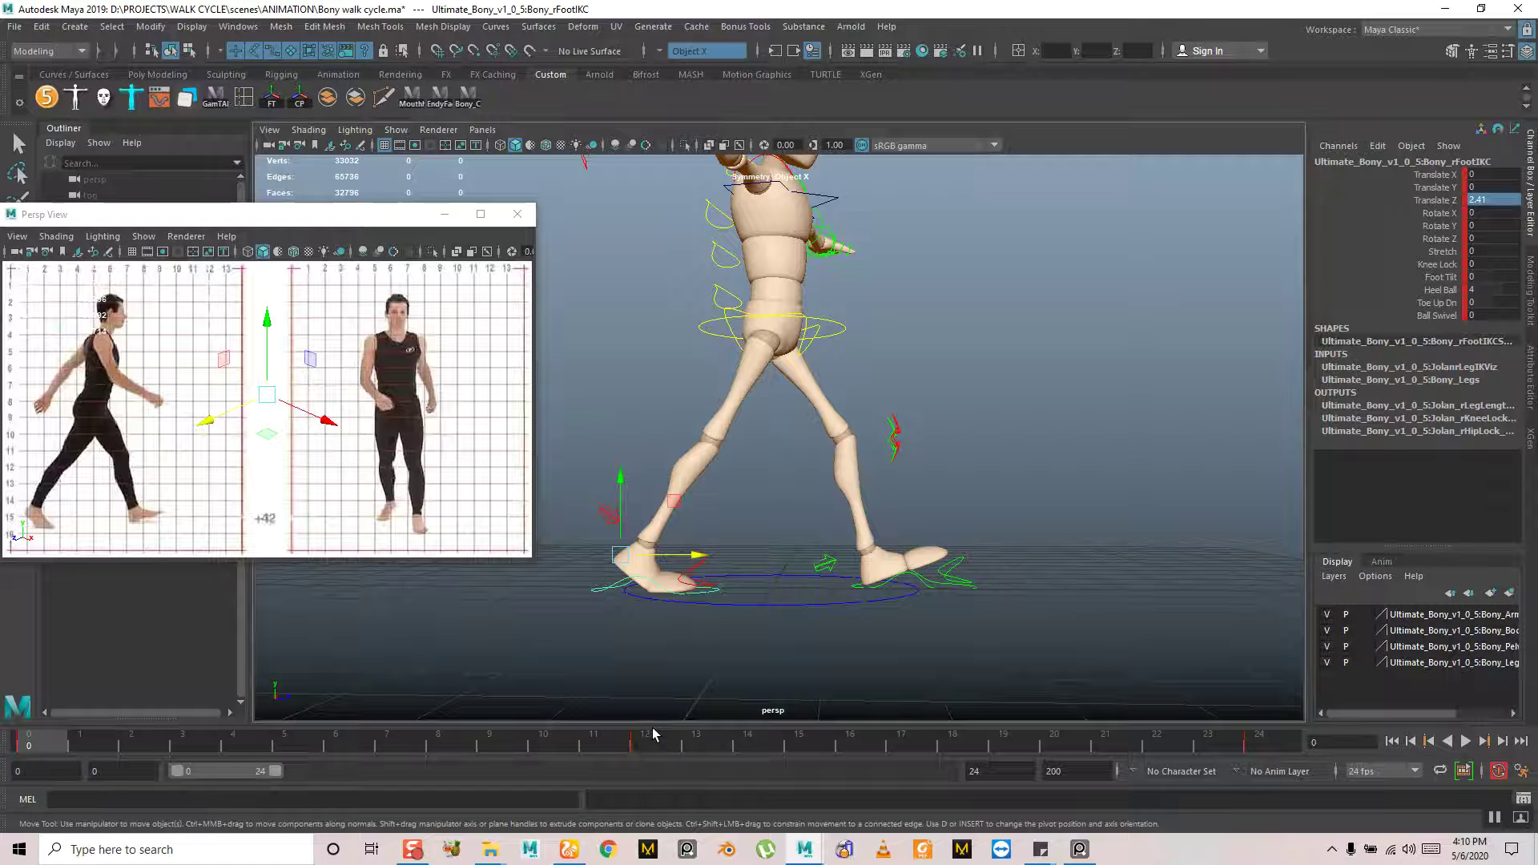
left_click(649, 743)
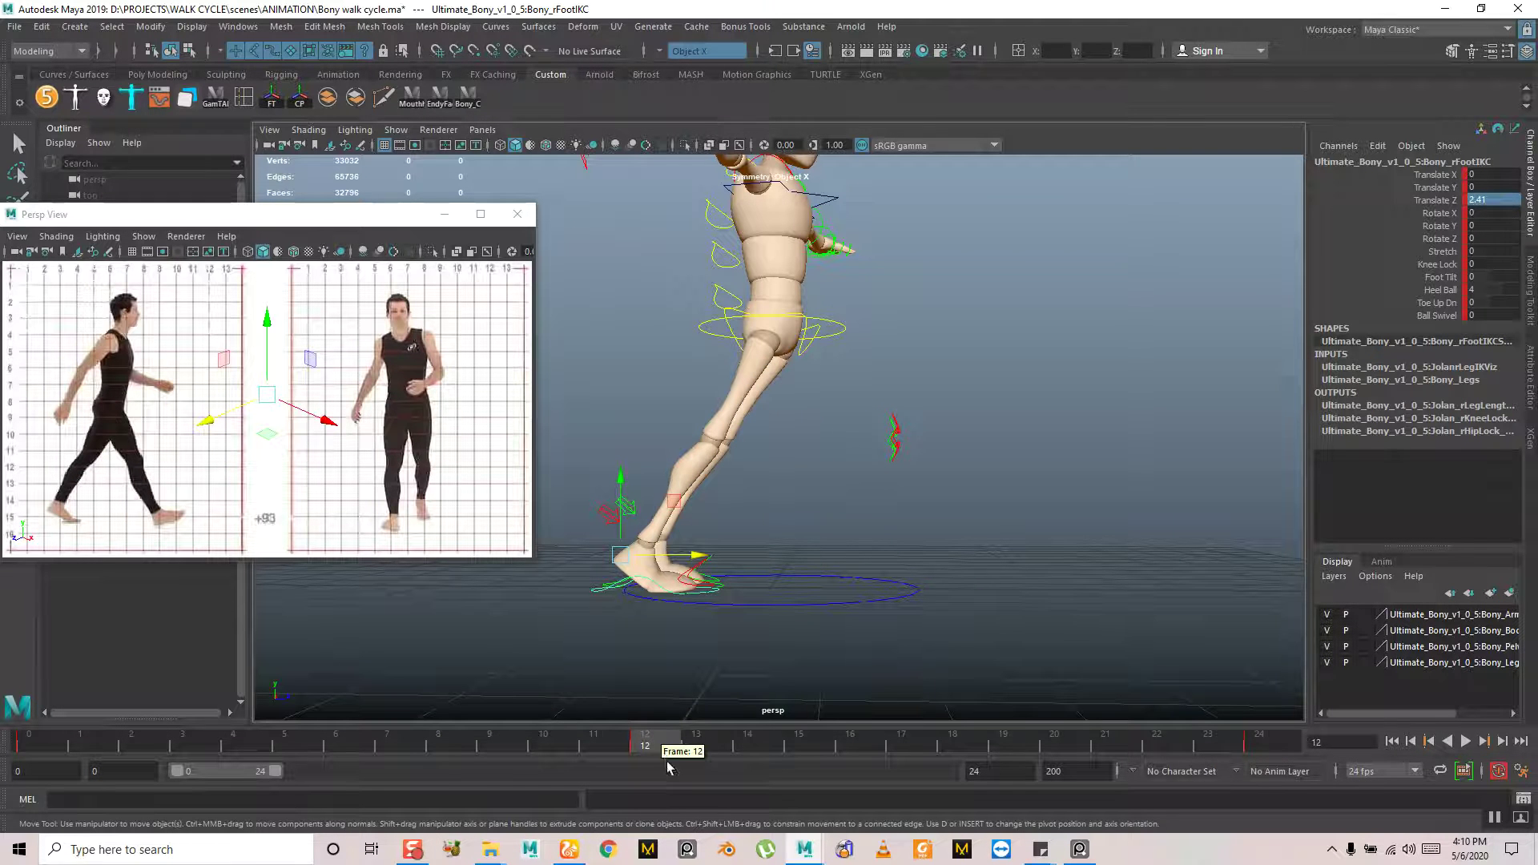
right_click(656, 744)
mouse_move(738, 507)
left_click(850, 521)
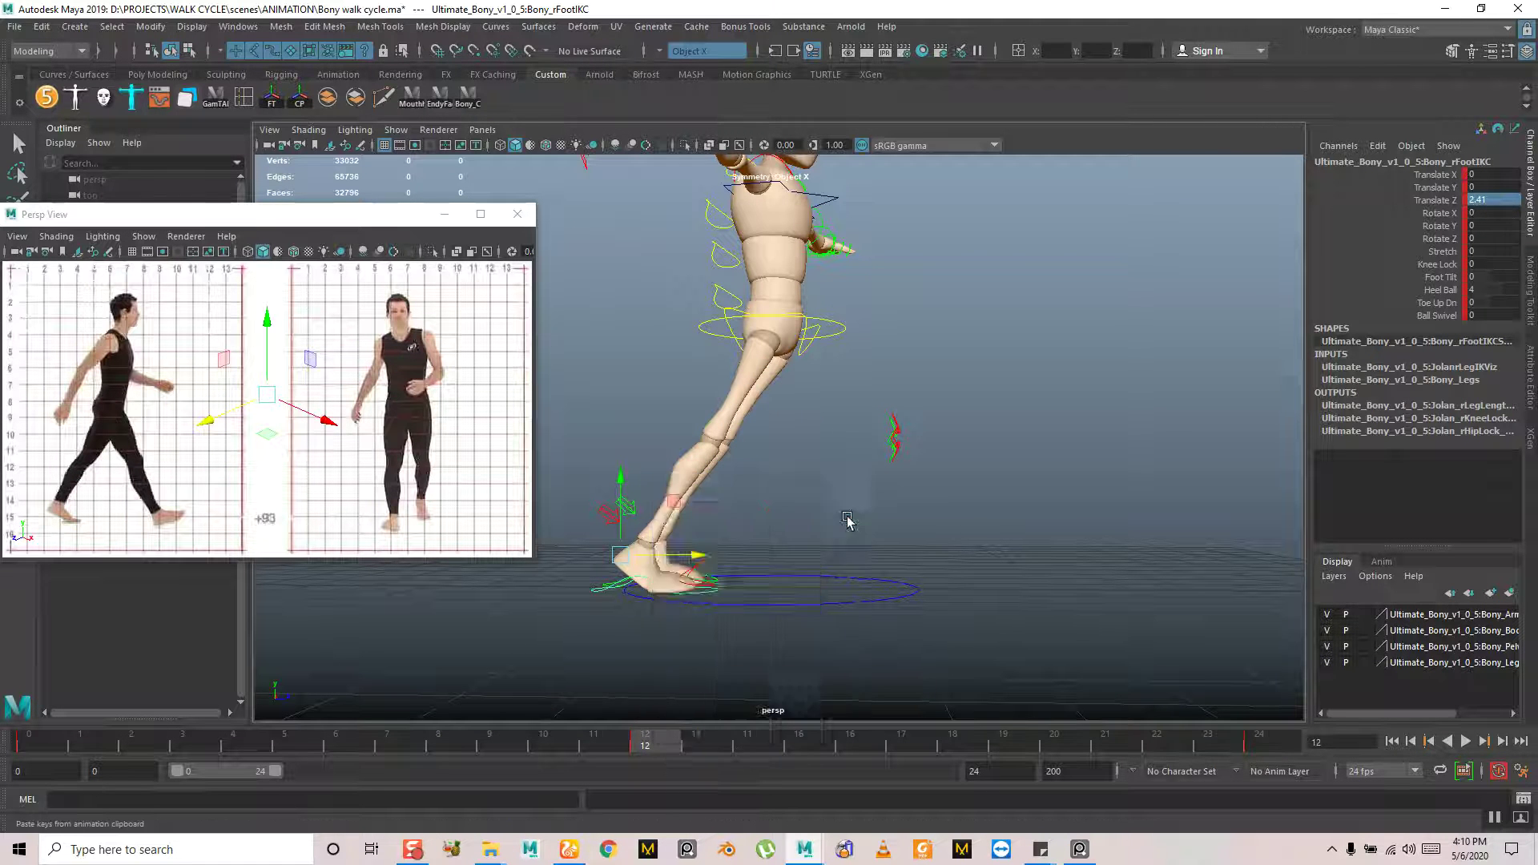
Set the right foot IK control's Translate Z to -2.41 at frame 12
middle_click_drag(1081, 487, 1061, 463, "alt")
double_click(1489, 199)
left_click(1482, 202)
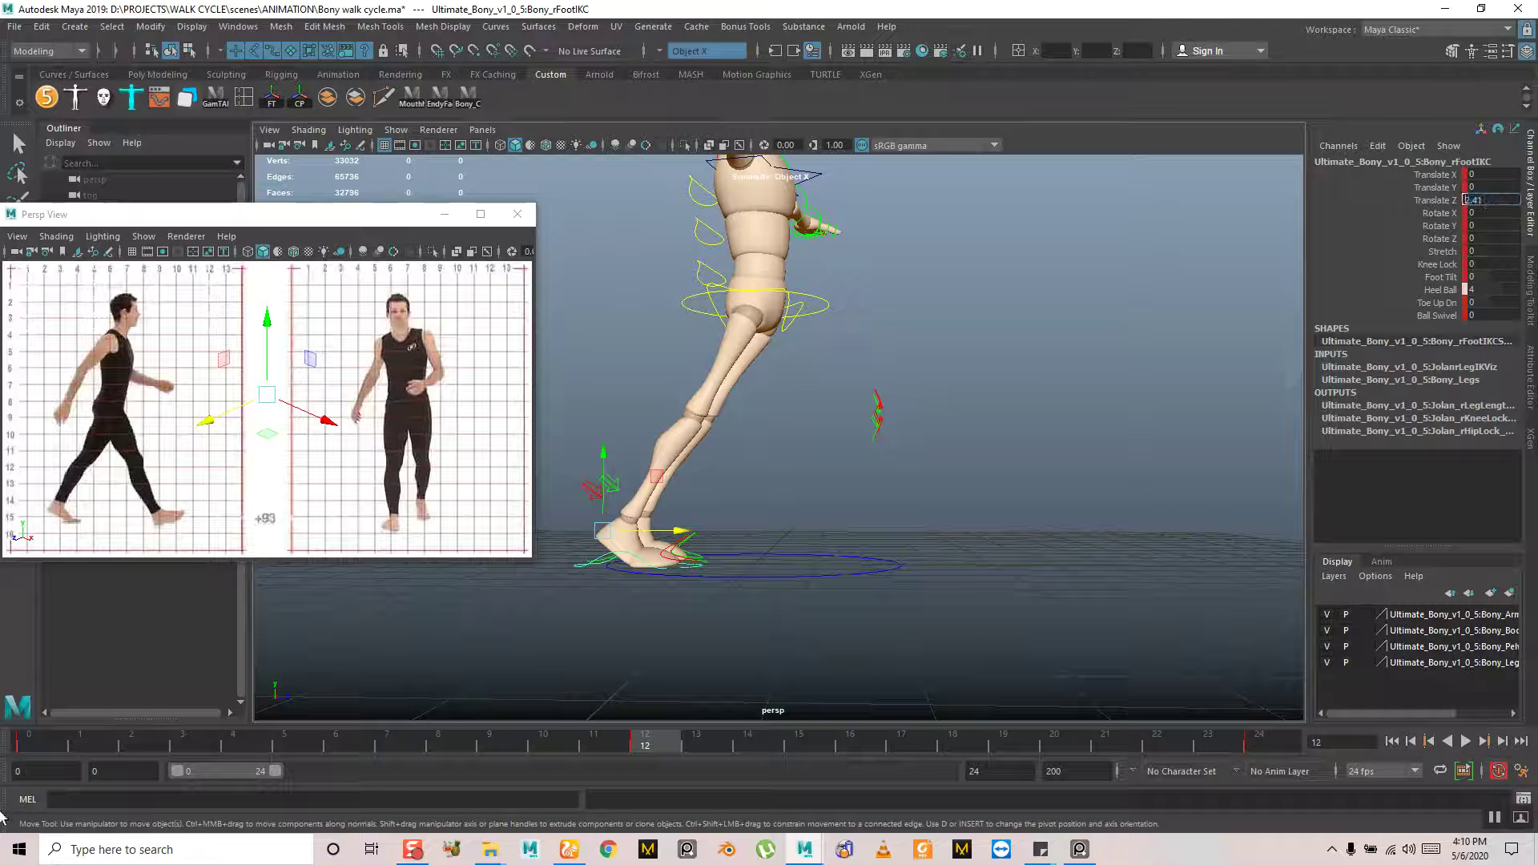
key("Home")
type("-")
key("Return")
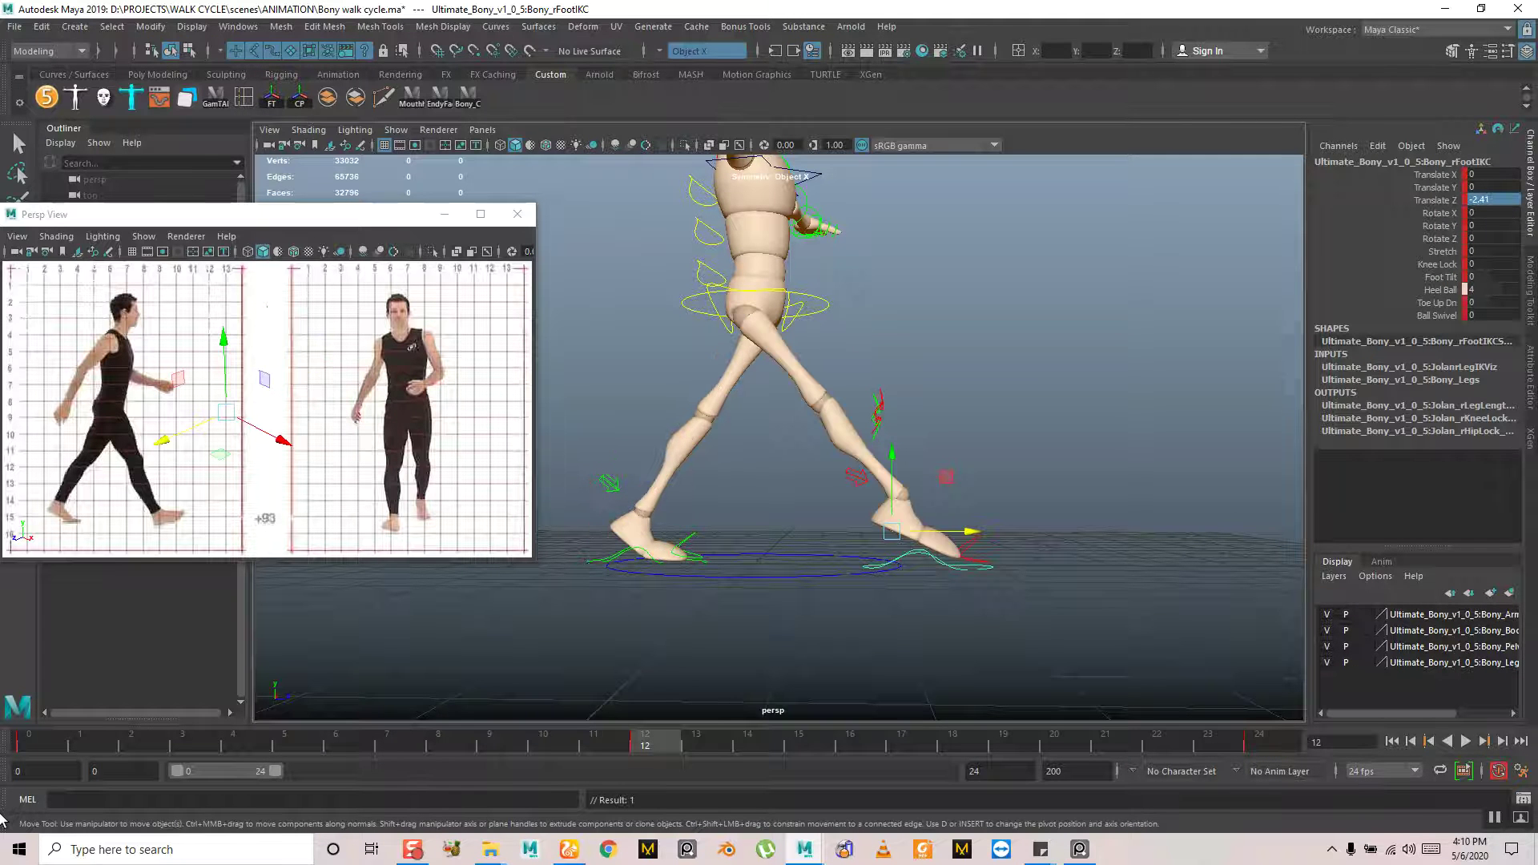
key("alt+v")
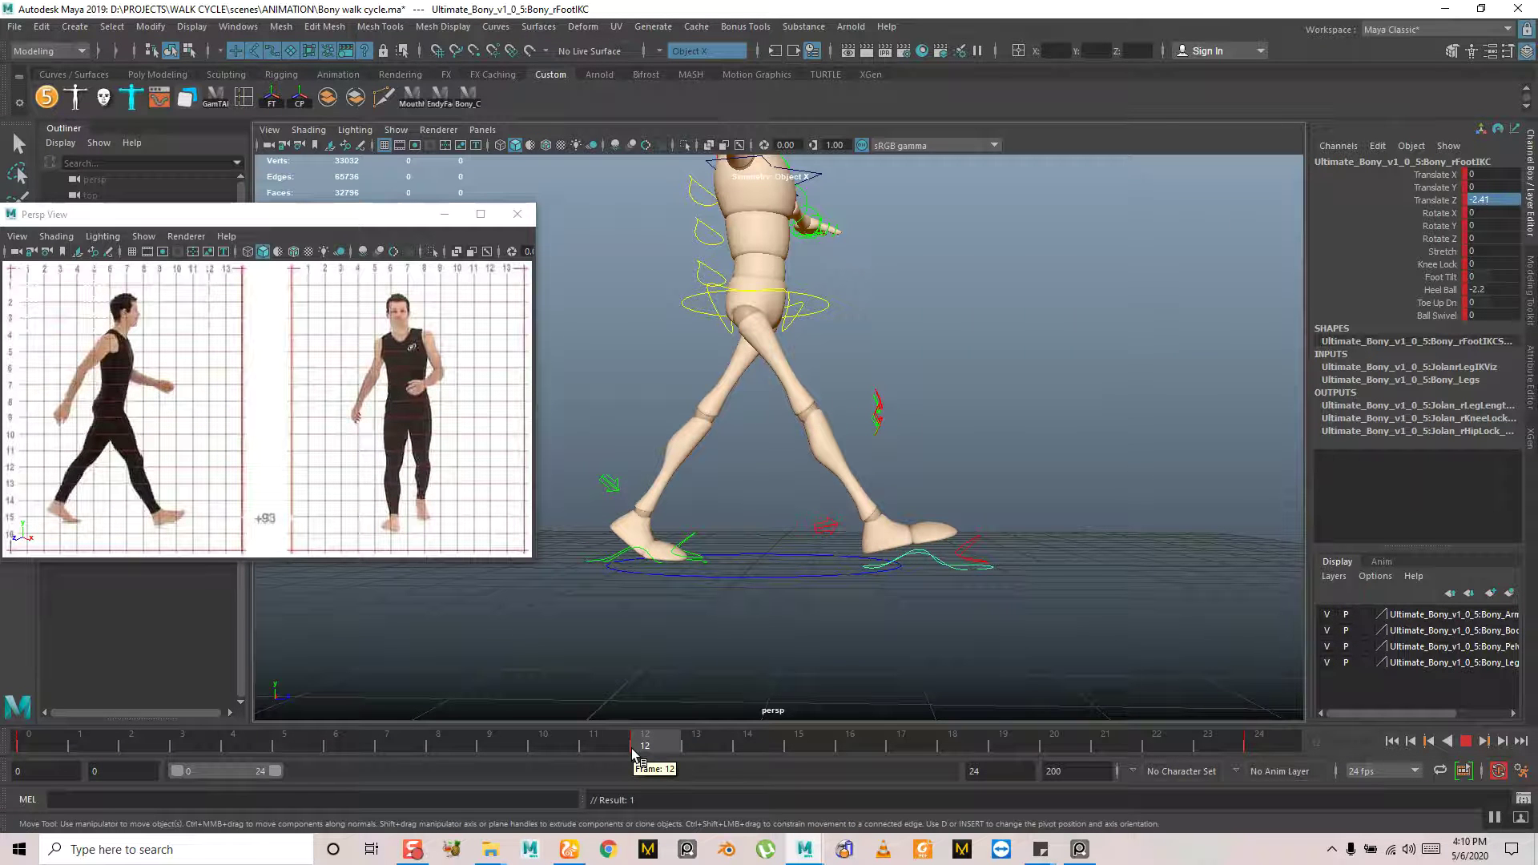
Copy the left foot IK control's key at frame 0
key("alt+v")
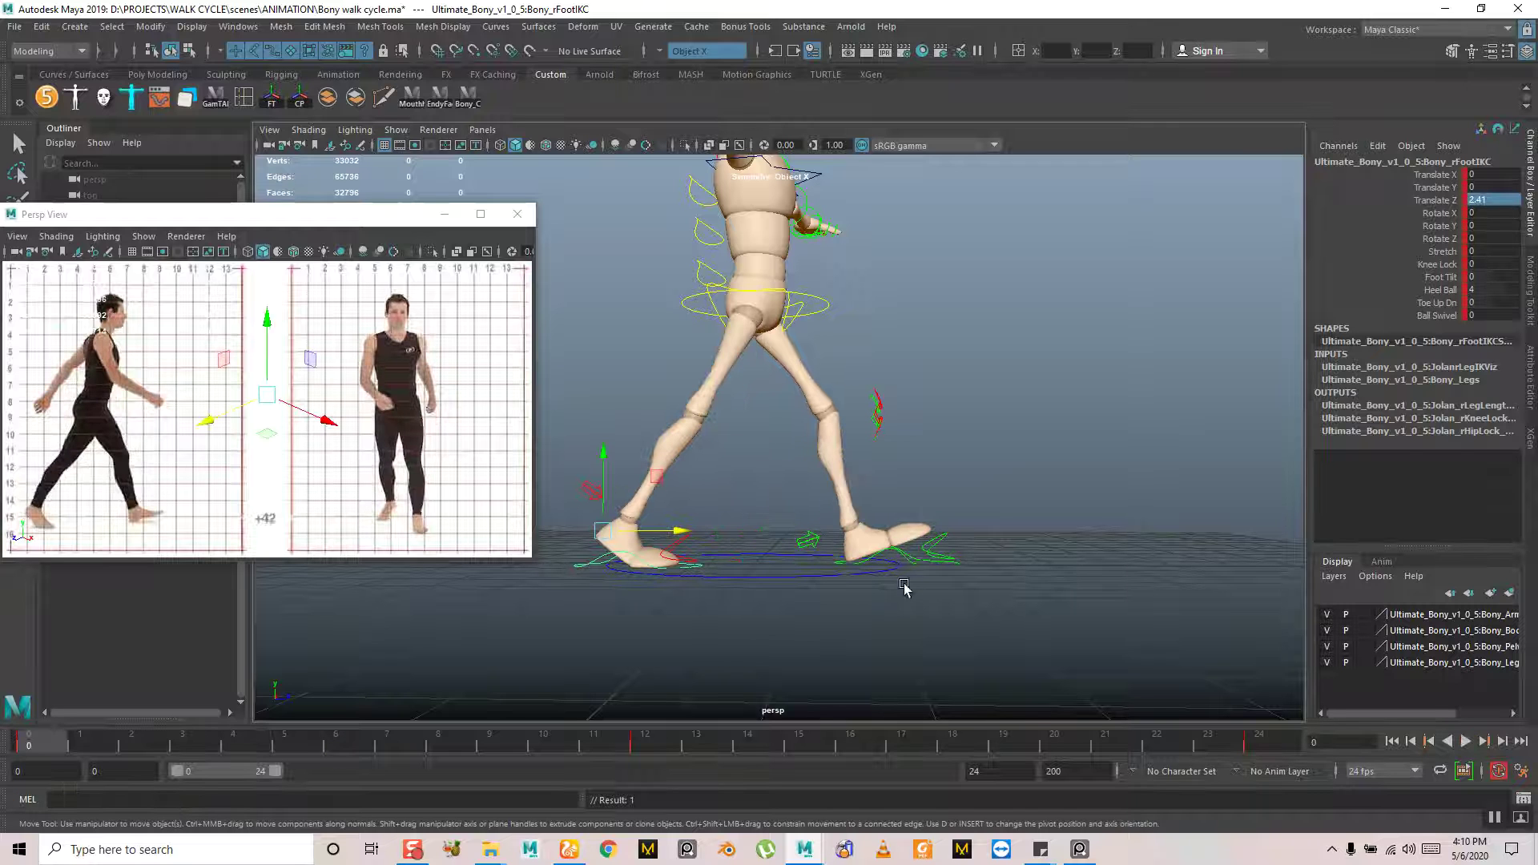
left_click(908, 560)
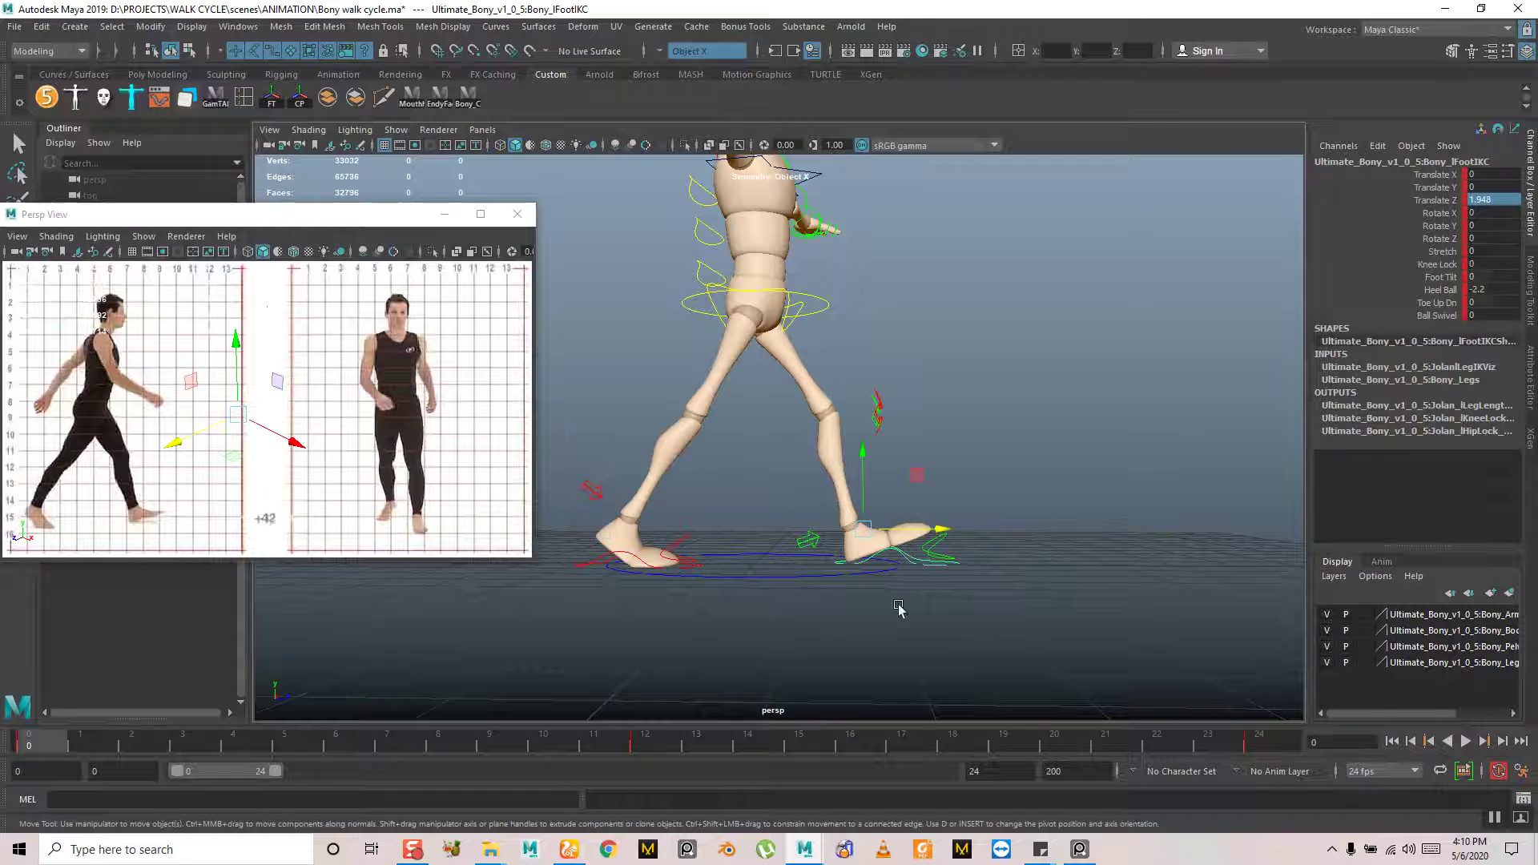
right_click(43, 738)
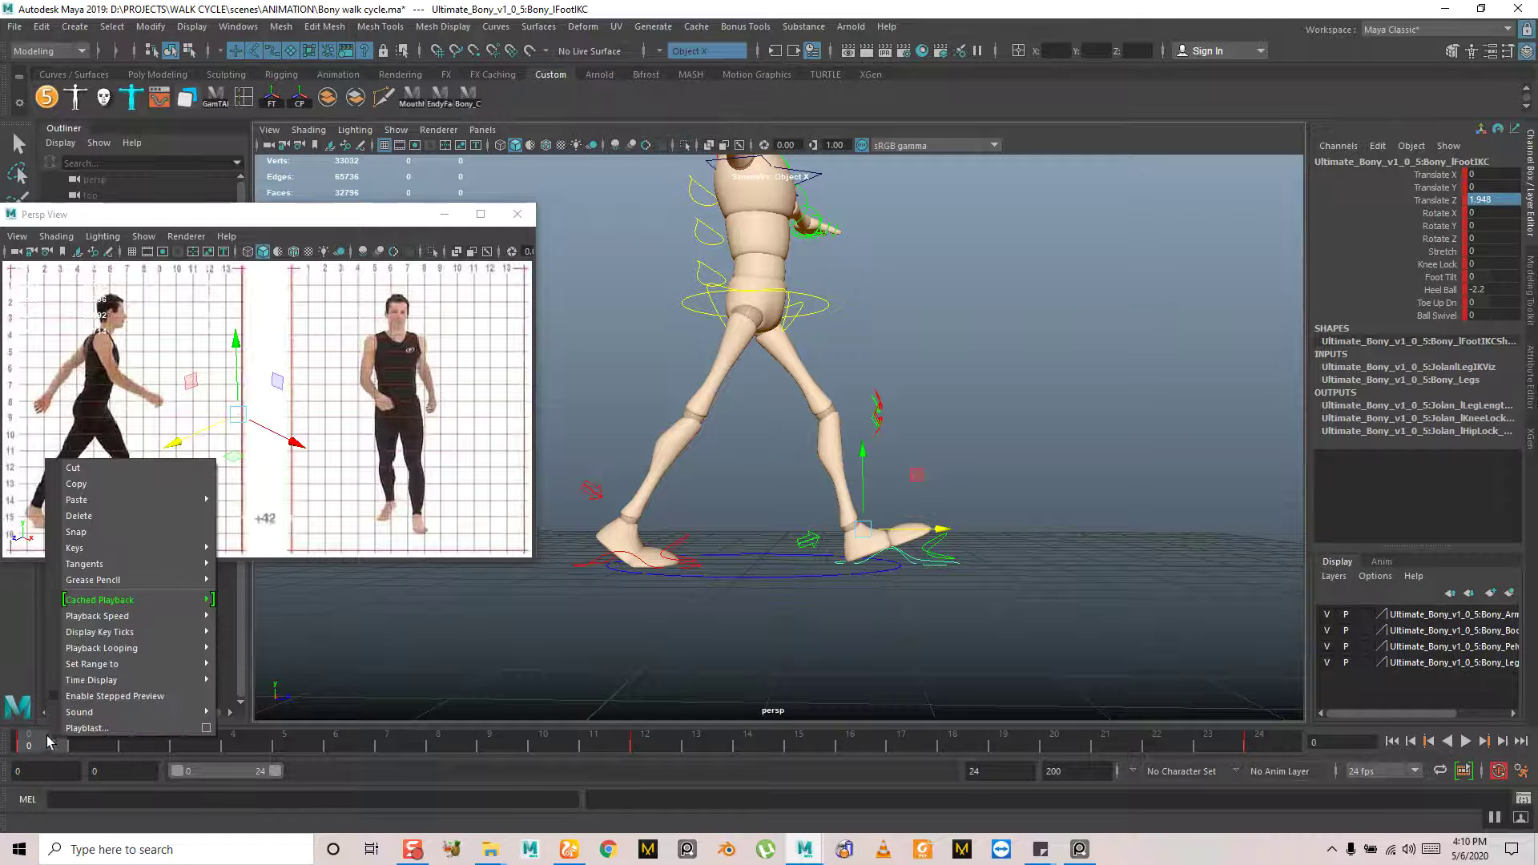
left_click(122, 482)
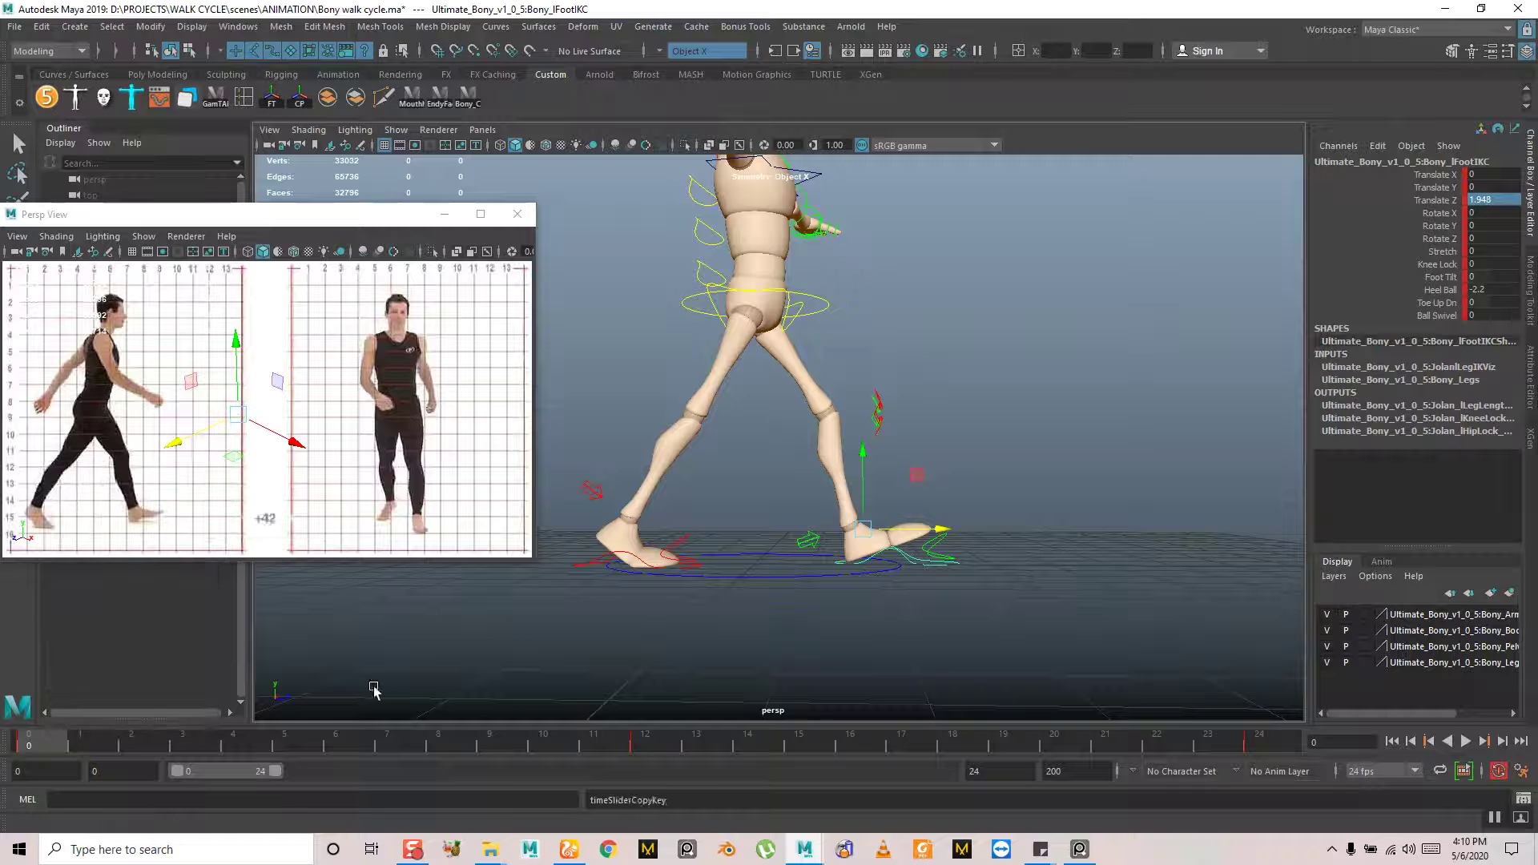
Paste the copied key onto the right foot IK control at frame 12 and set its Translate Z to -1.948
left_click(645, 745)
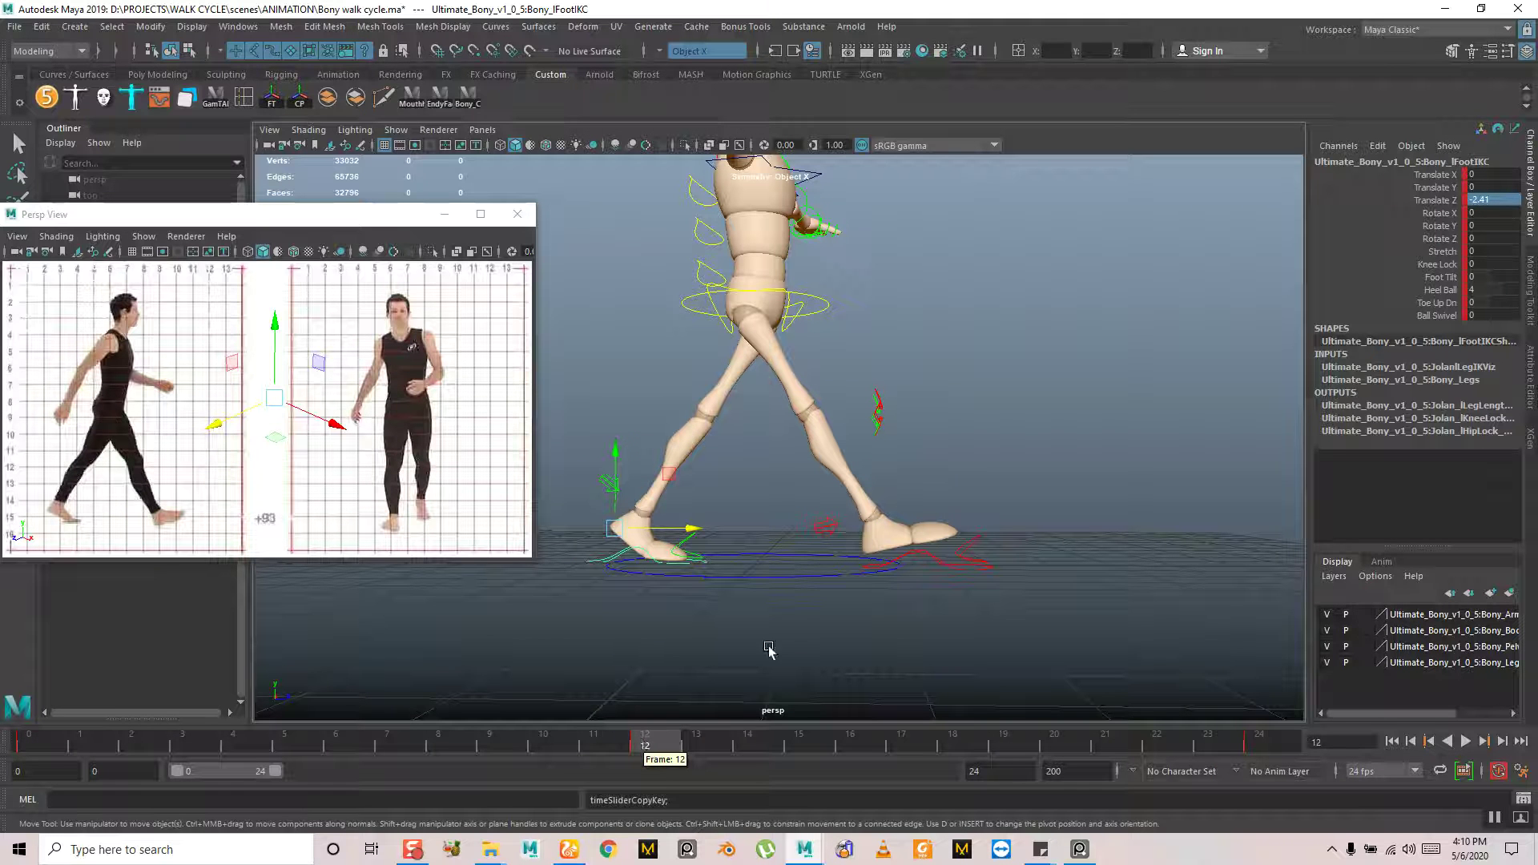
left_click(935, 558)
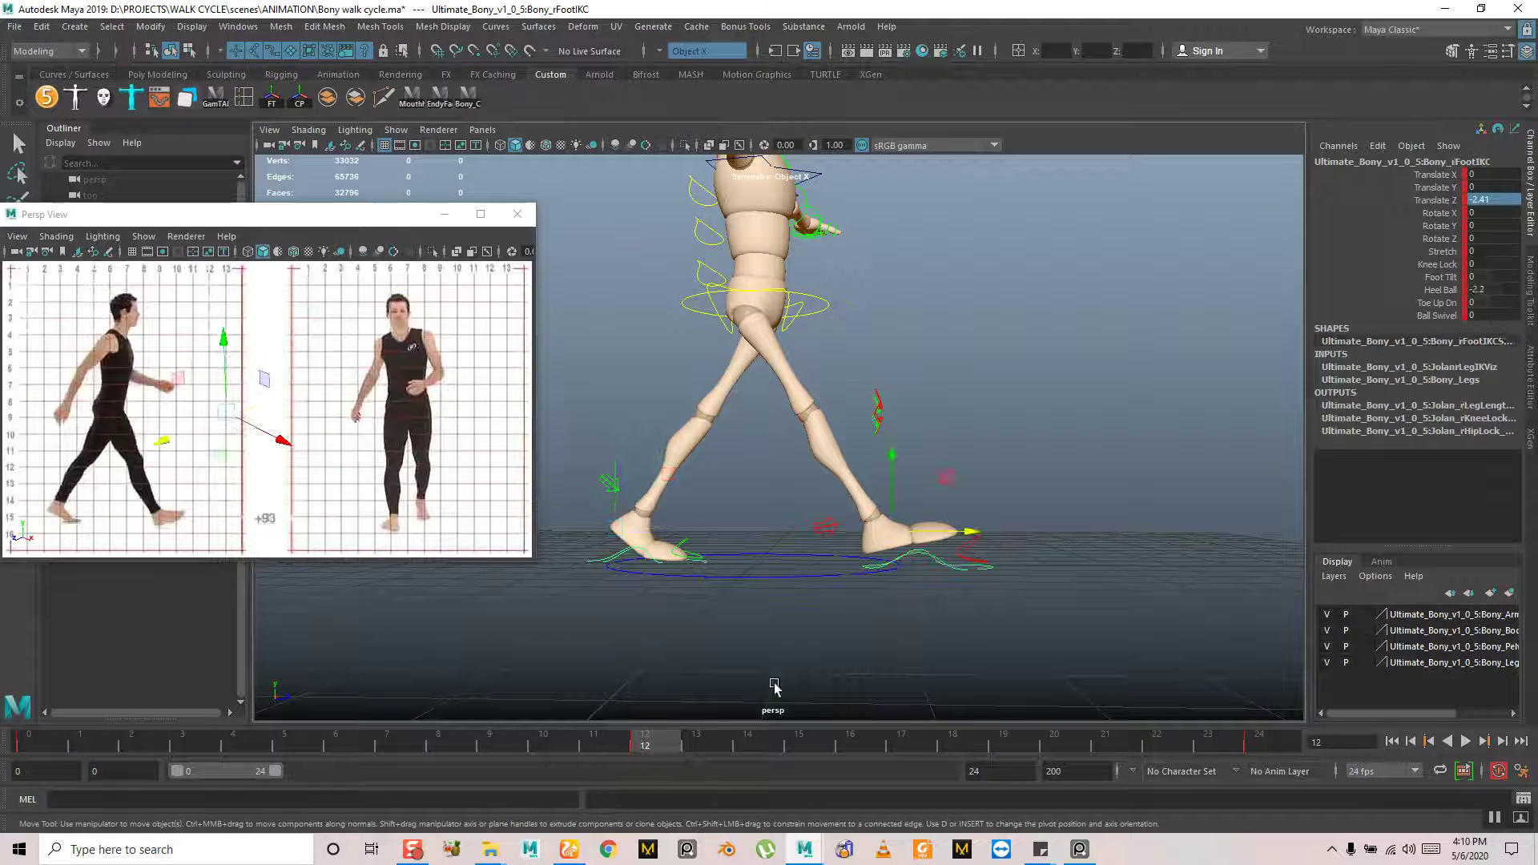
right_click(676, 741)
mouse_move(725, 512)
left_click(871, 520)
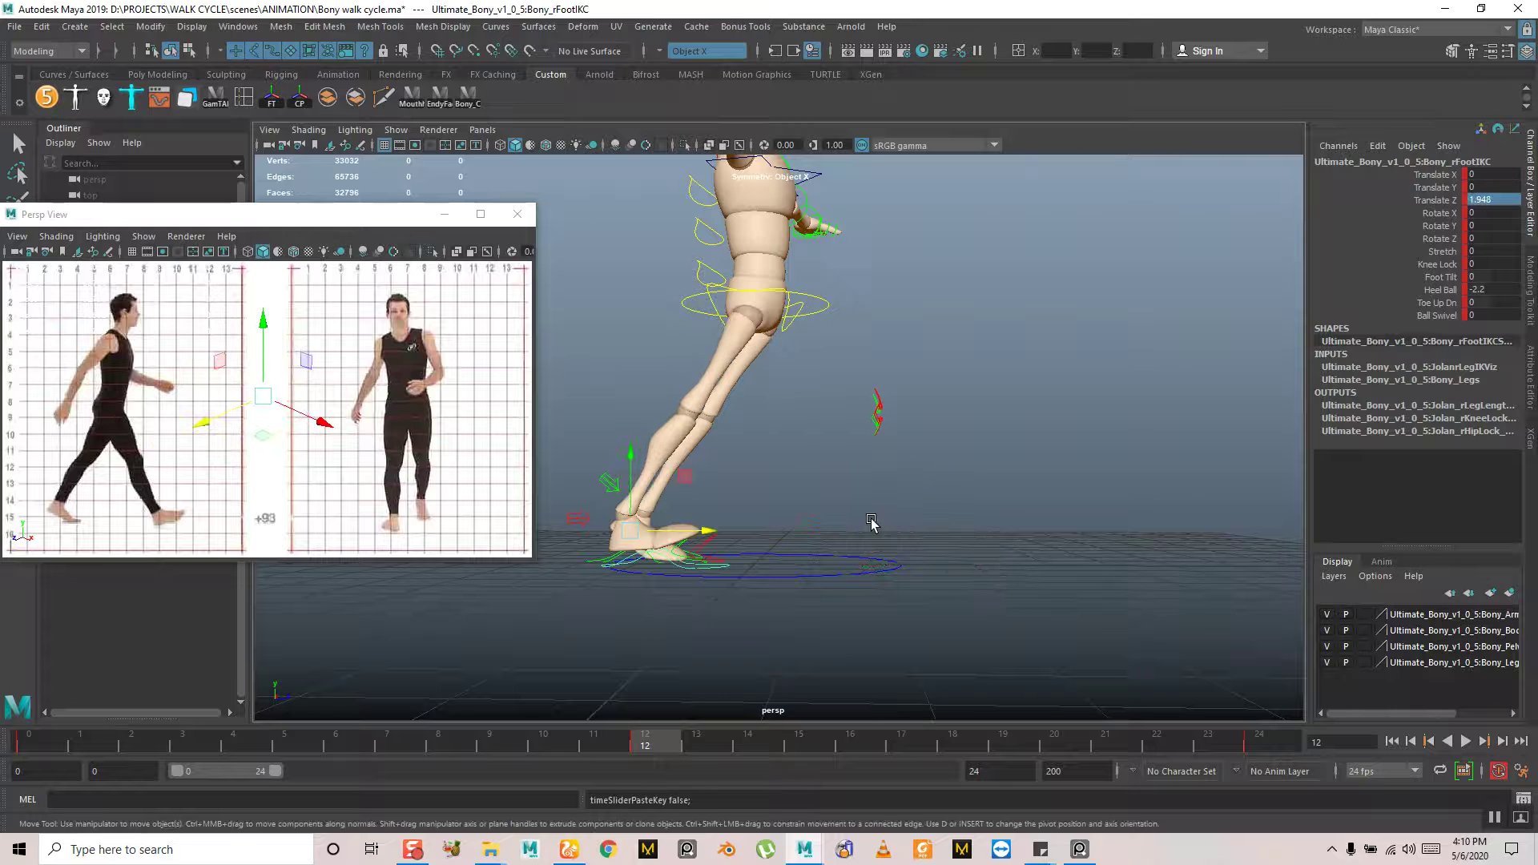
left_click(1476, 200)
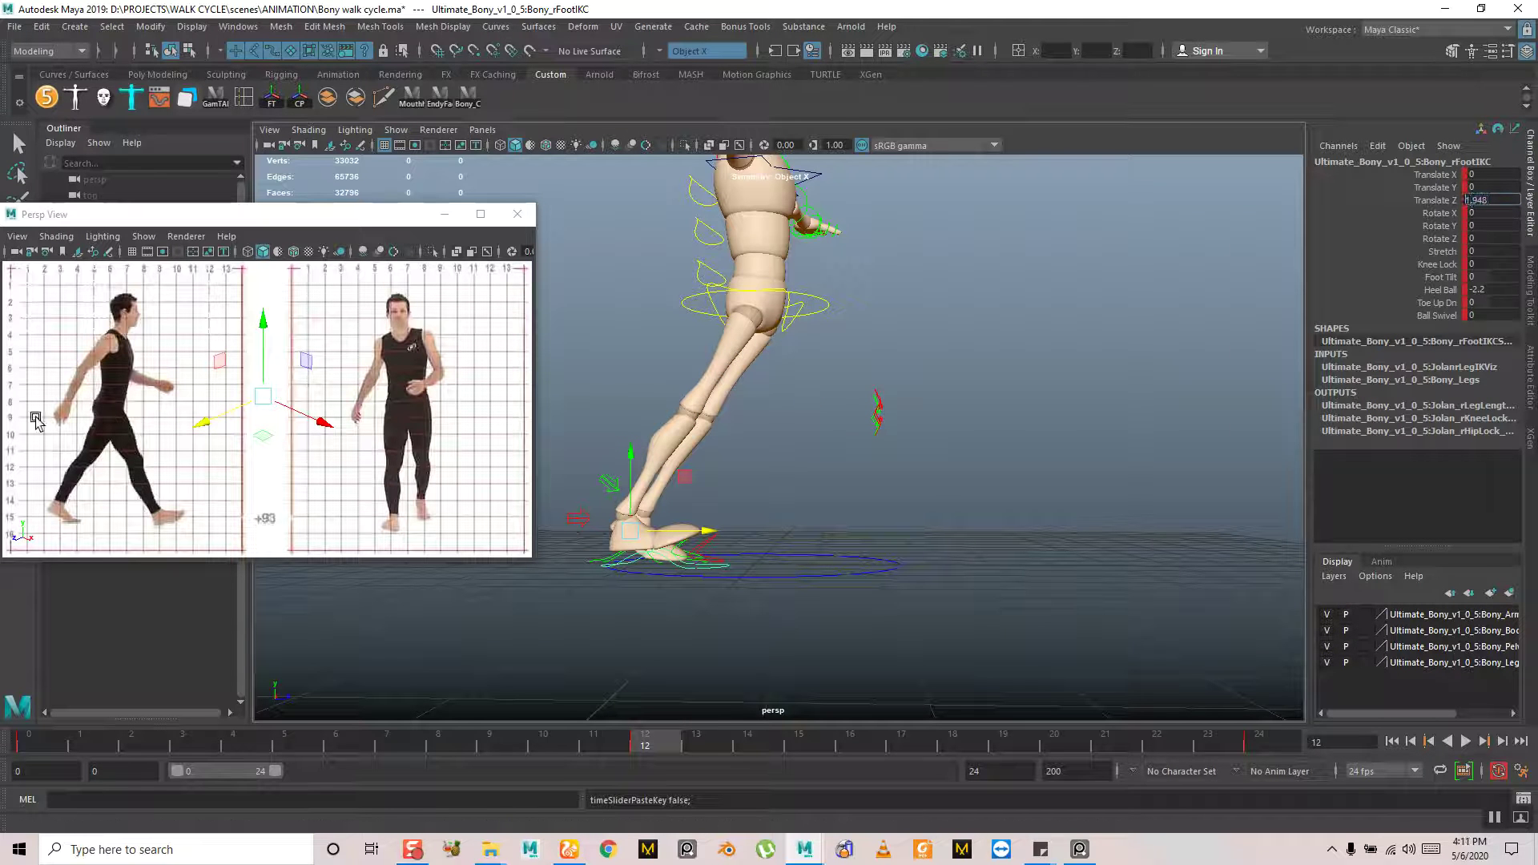
key("Return")
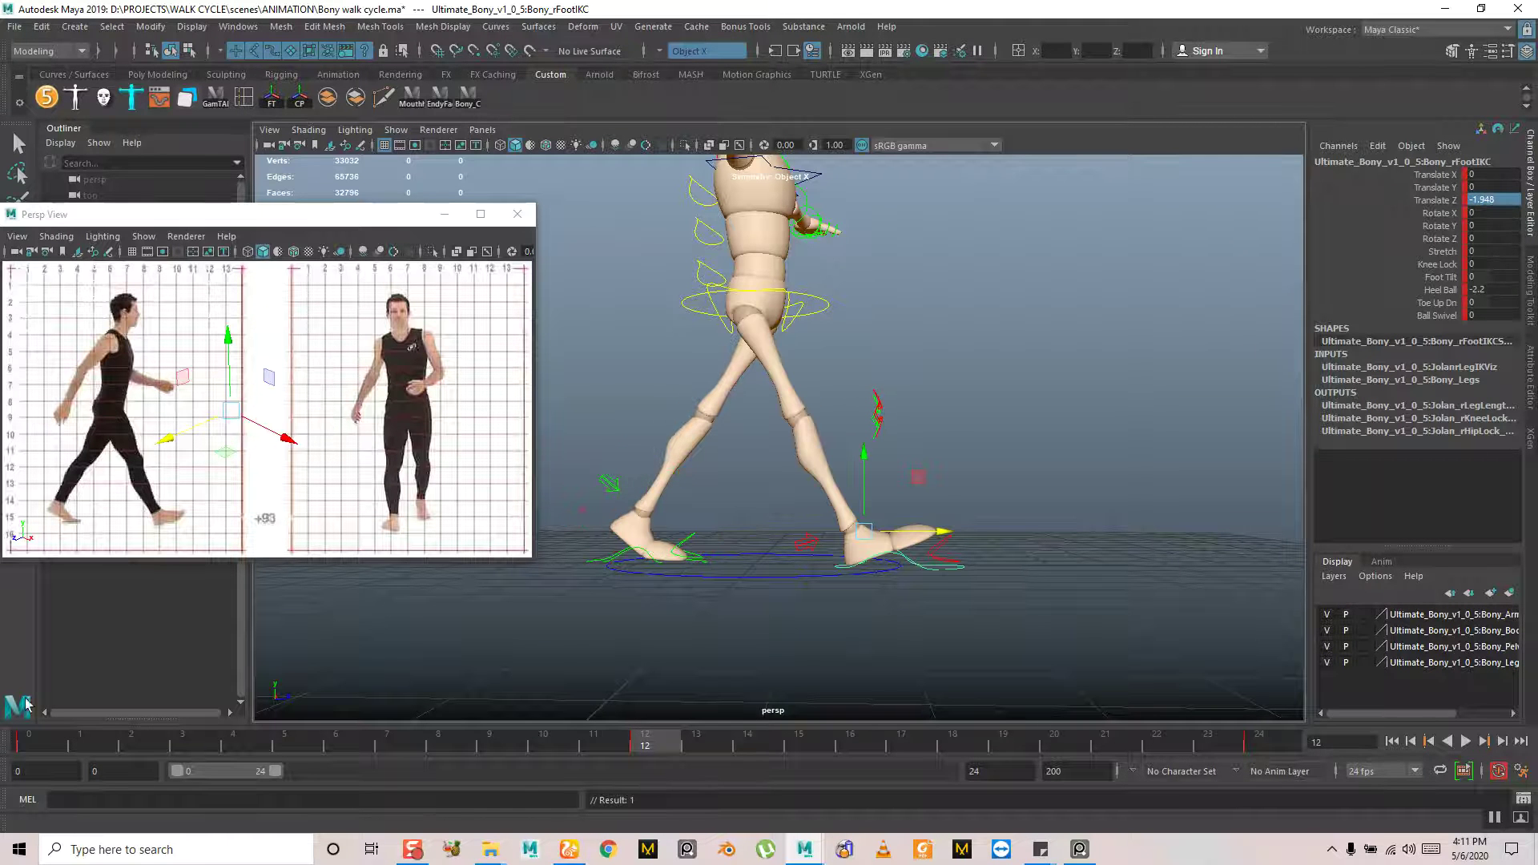
Select all of the rig's controls and key them at frame 12
left_click(1086, 388)
key("f")
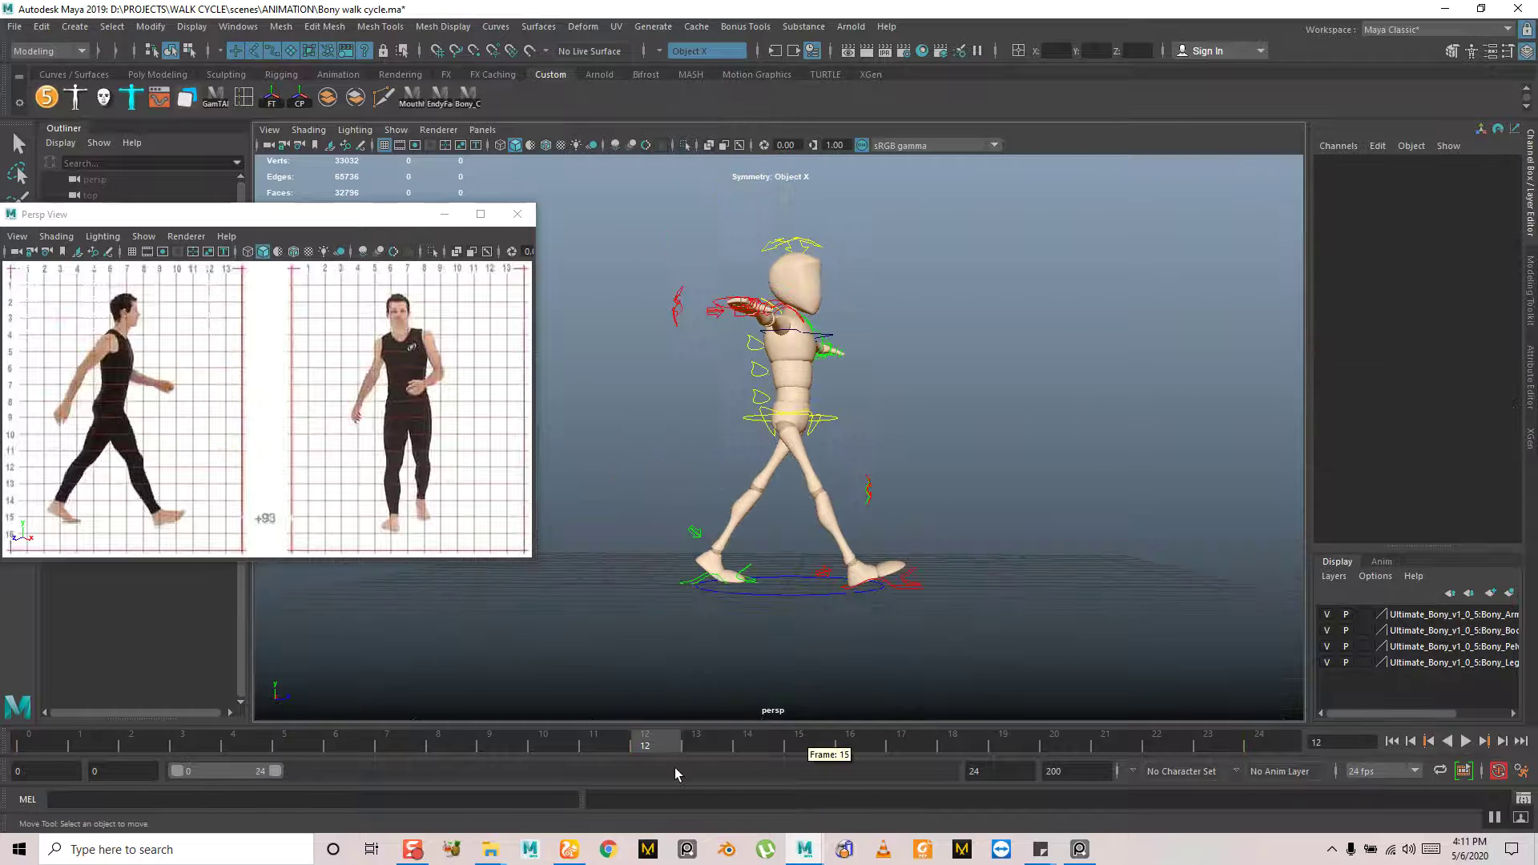
left_click(467, 96)
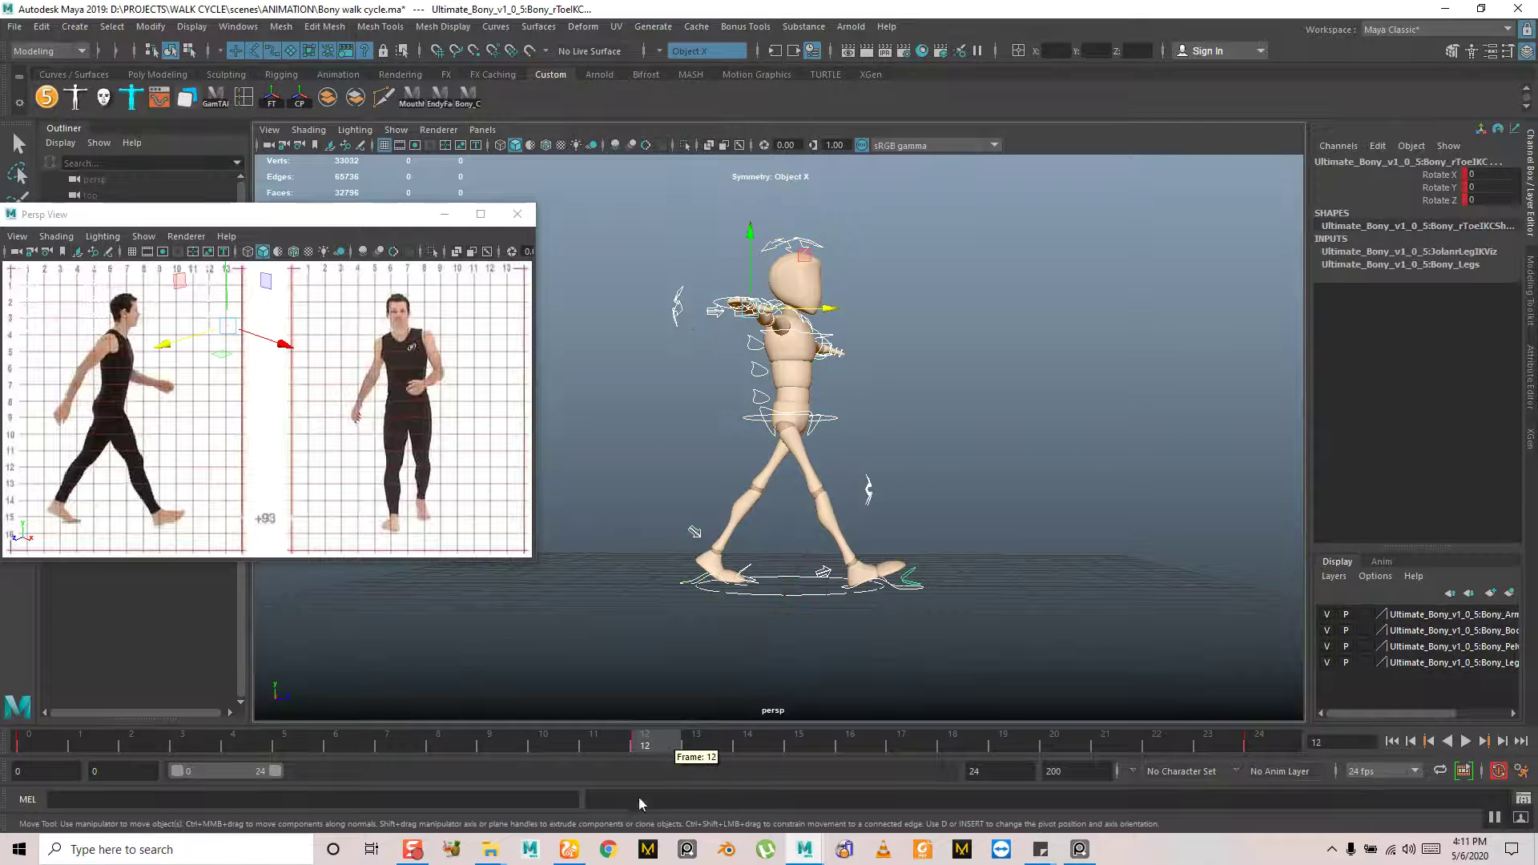
key("s")
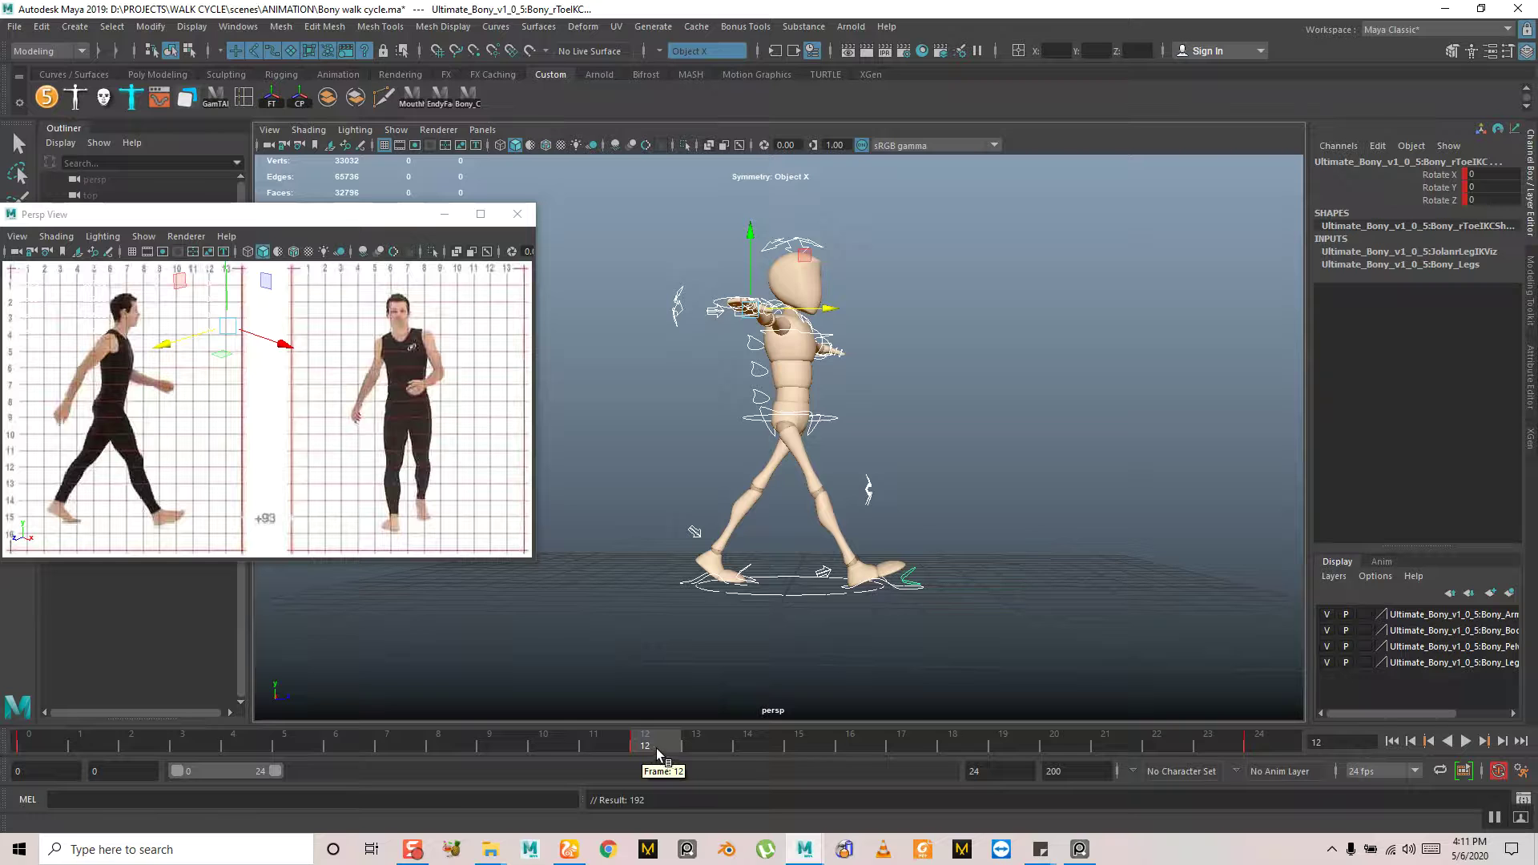
Compare the poses at frames 12 and 24 from the front and side, and play back the walk
left_click_drag(833, 585, 791, 683, "alt")
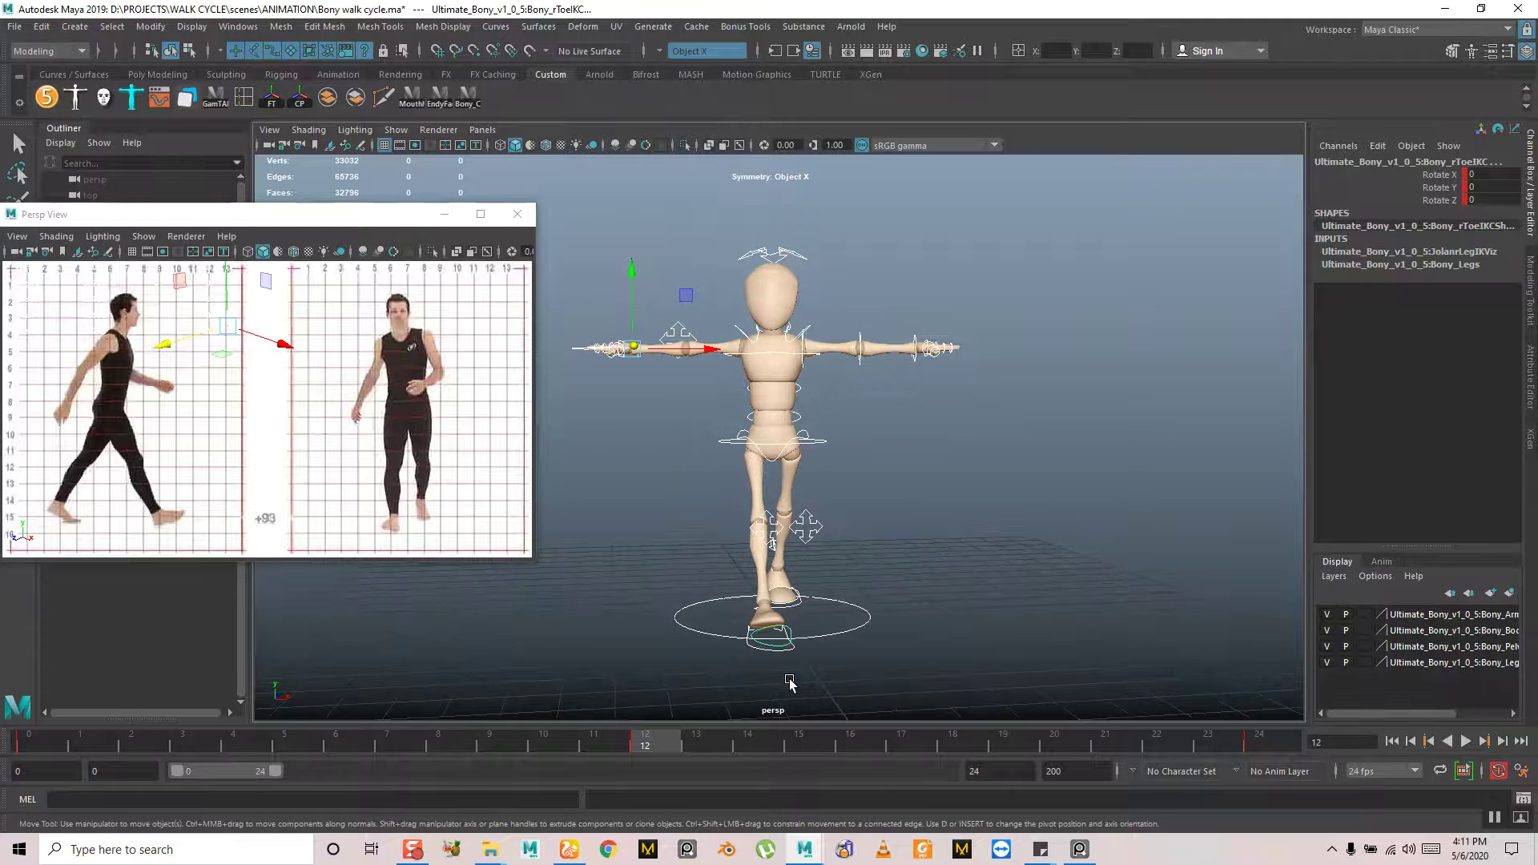
left_click_drag(741, 401, 791, 407, "alt")
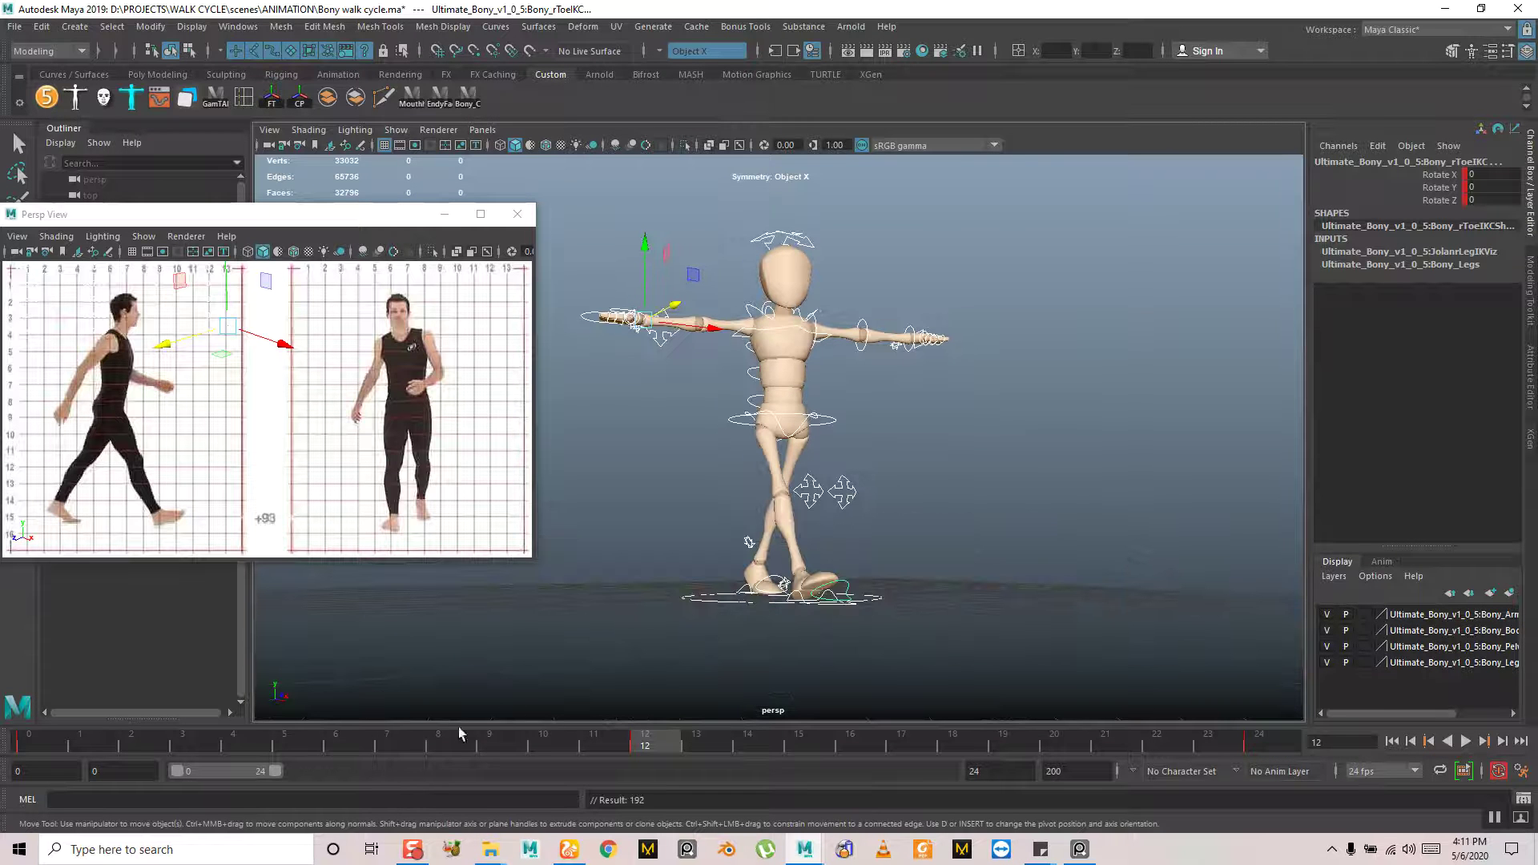
key("alt+v")
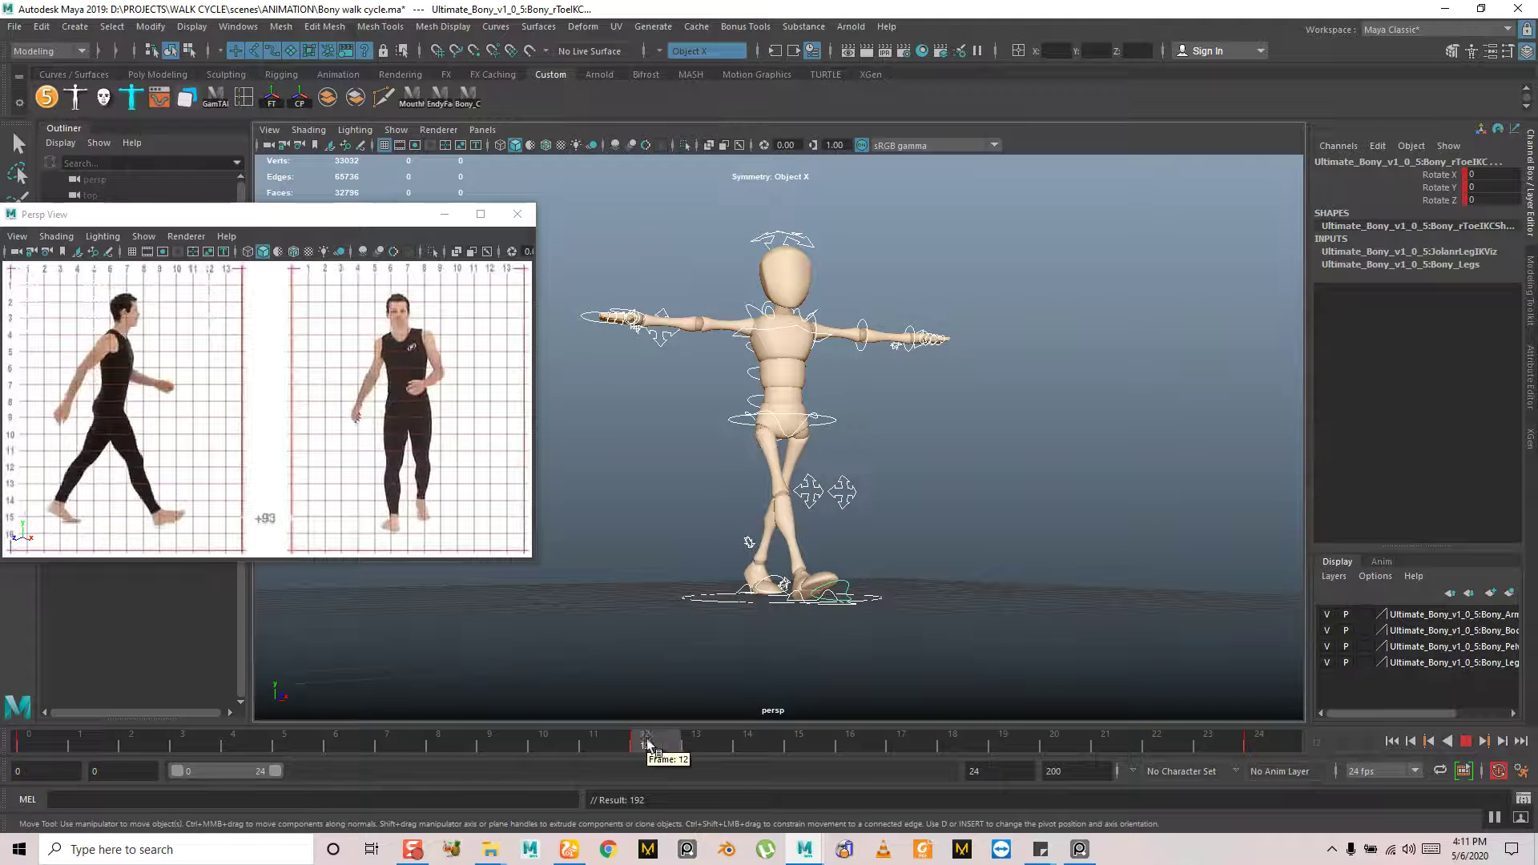
key("alt+v")
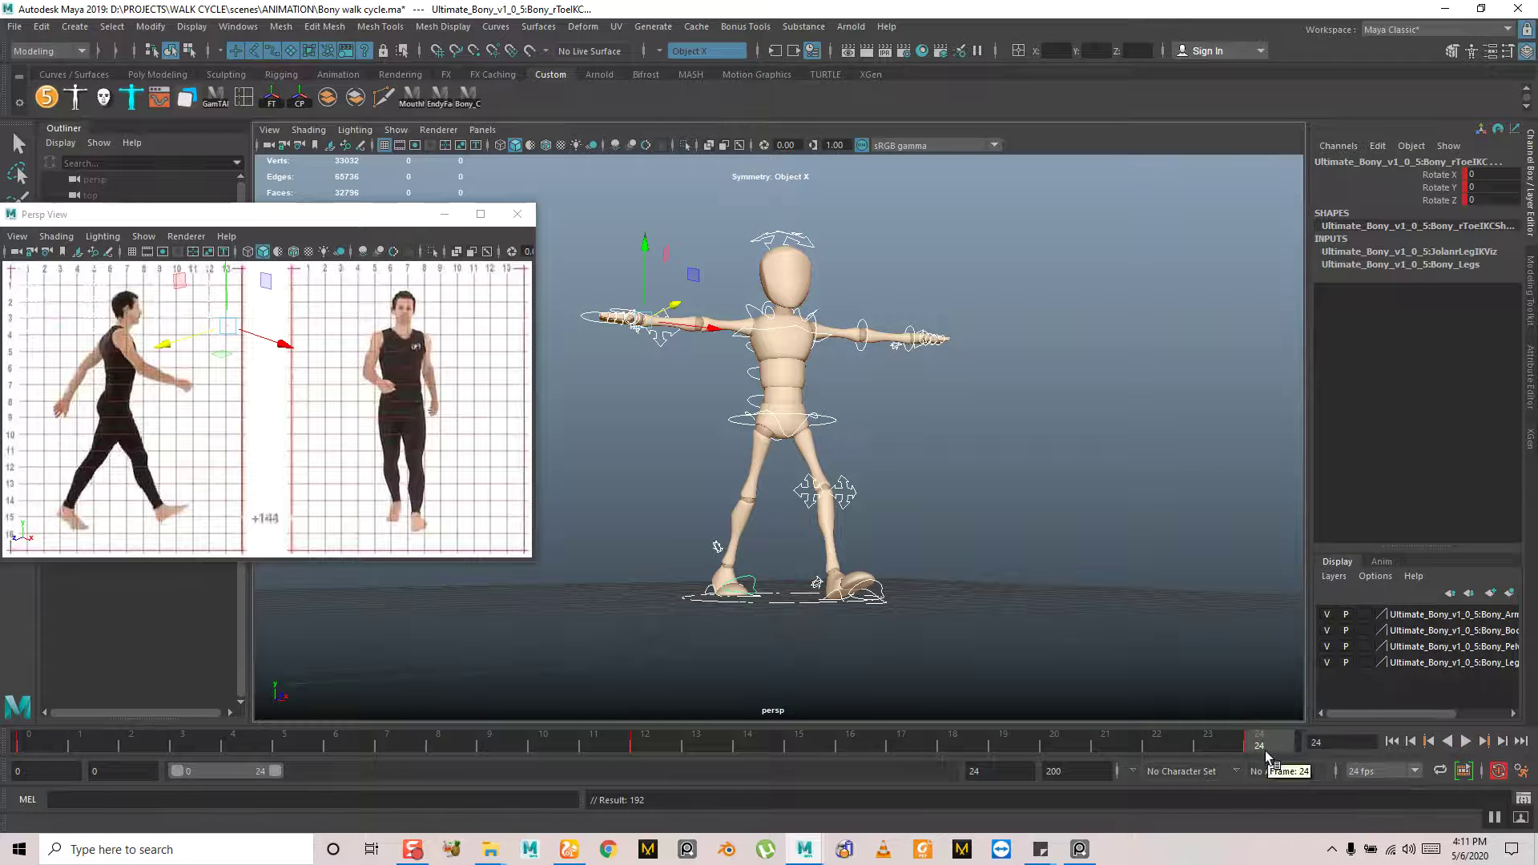
left_click_drag(1185, 688, 903, 612, "alt")
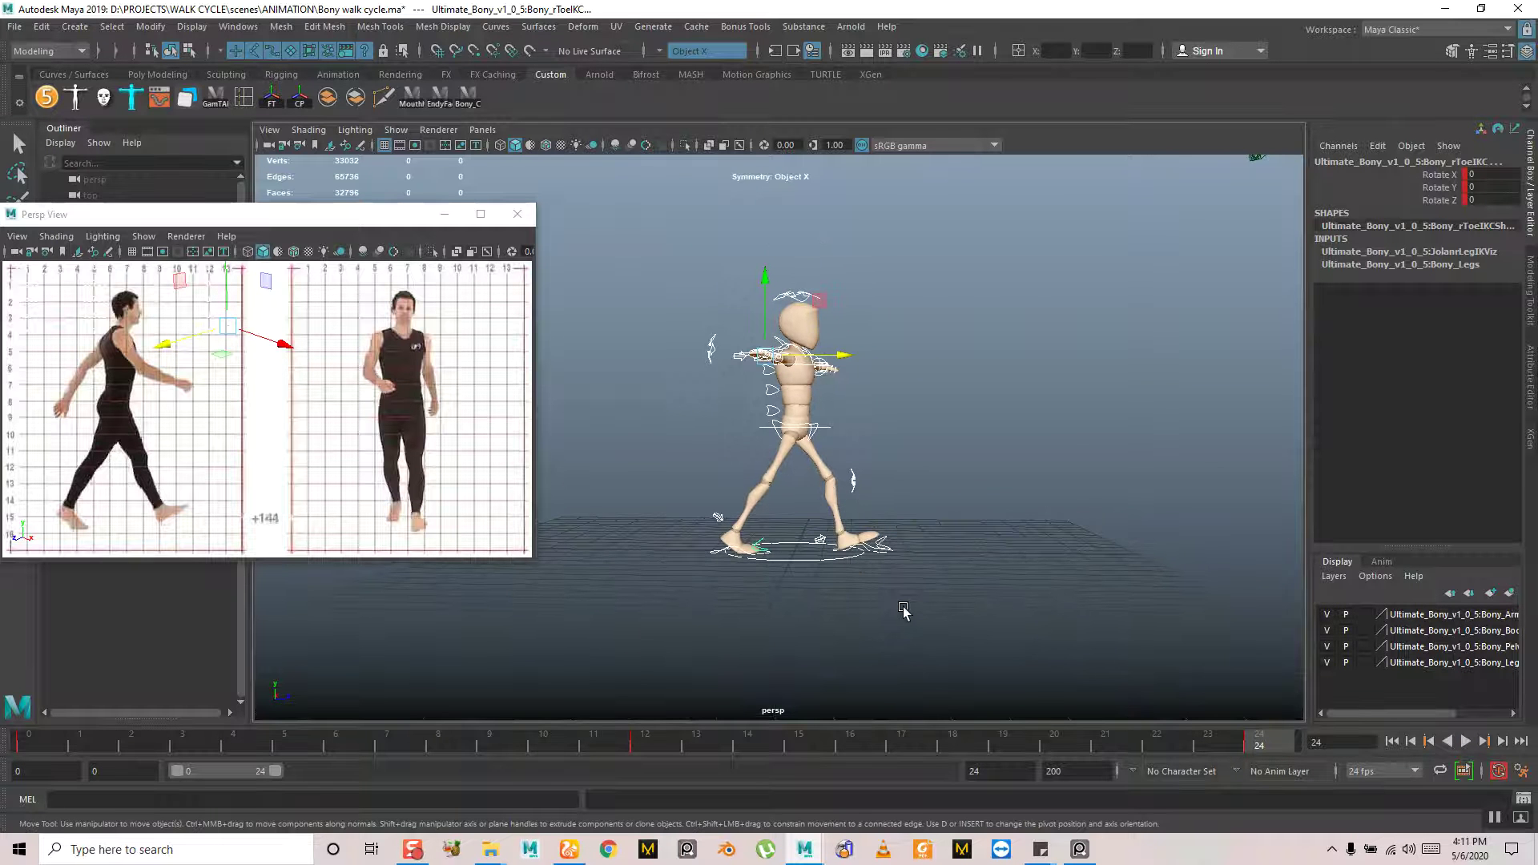
key("alt+v")
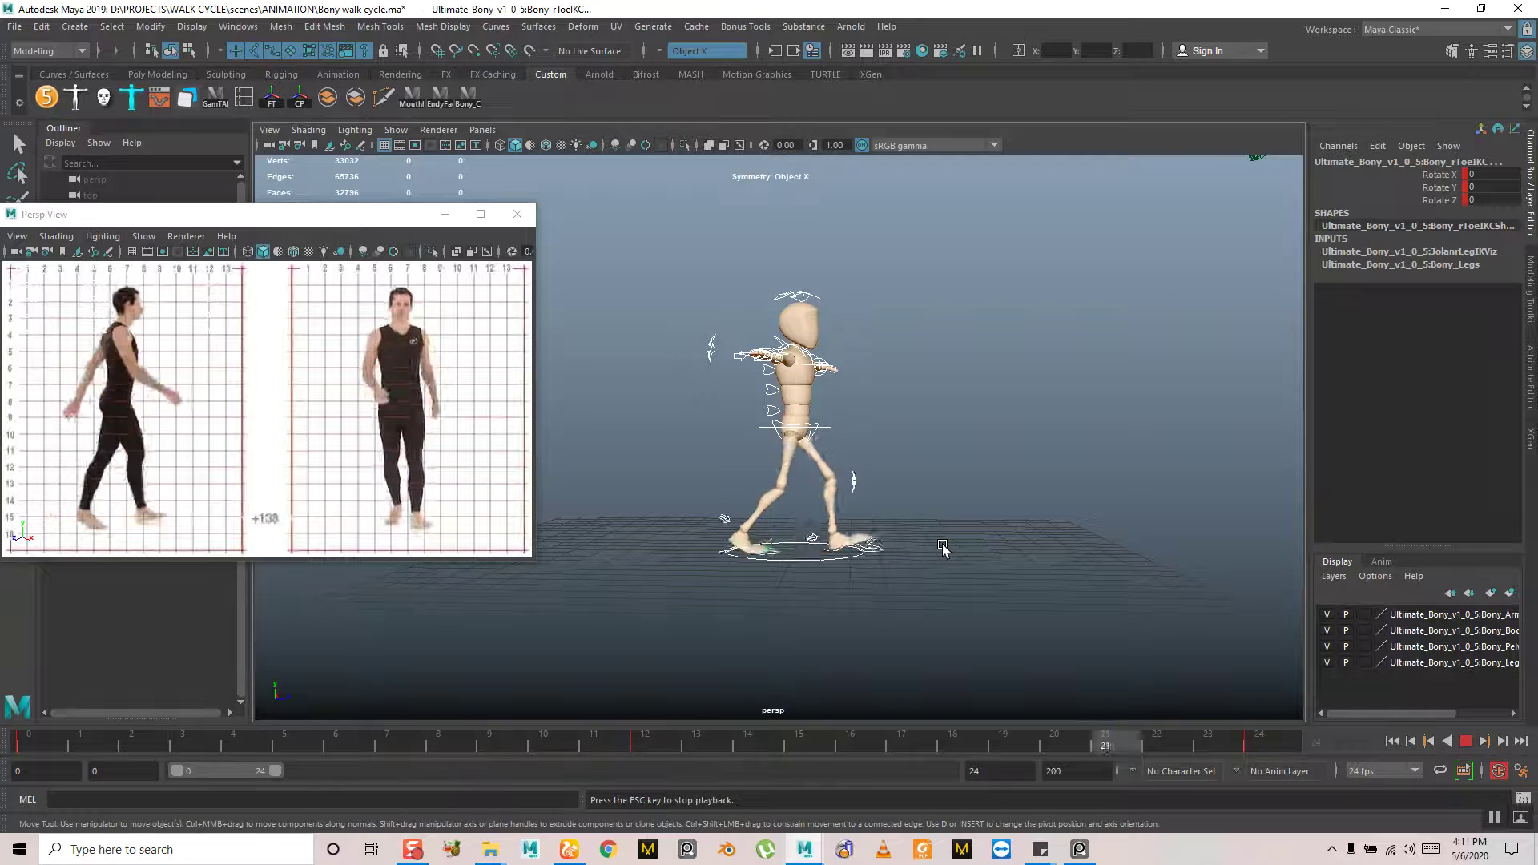
Return to frame 0 and save the scene
left_click(627, 751)
left_click_drag(627, 751, 29, 751)
key("ctrl+s")
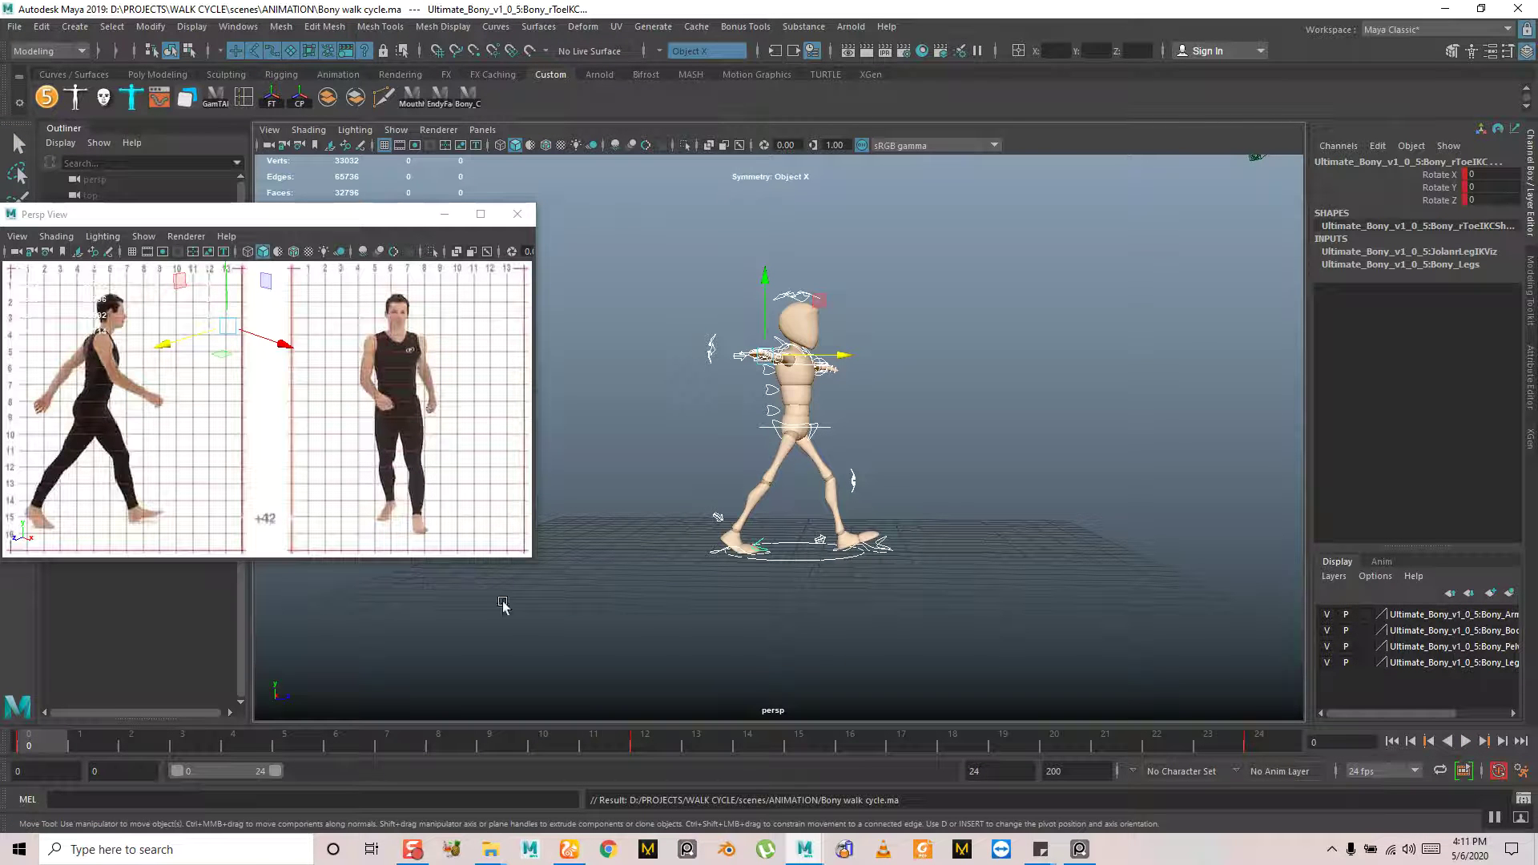
Set the root control's Rotate Y to 12.056 at frame 12
scroll(849, 469, "up", 2)
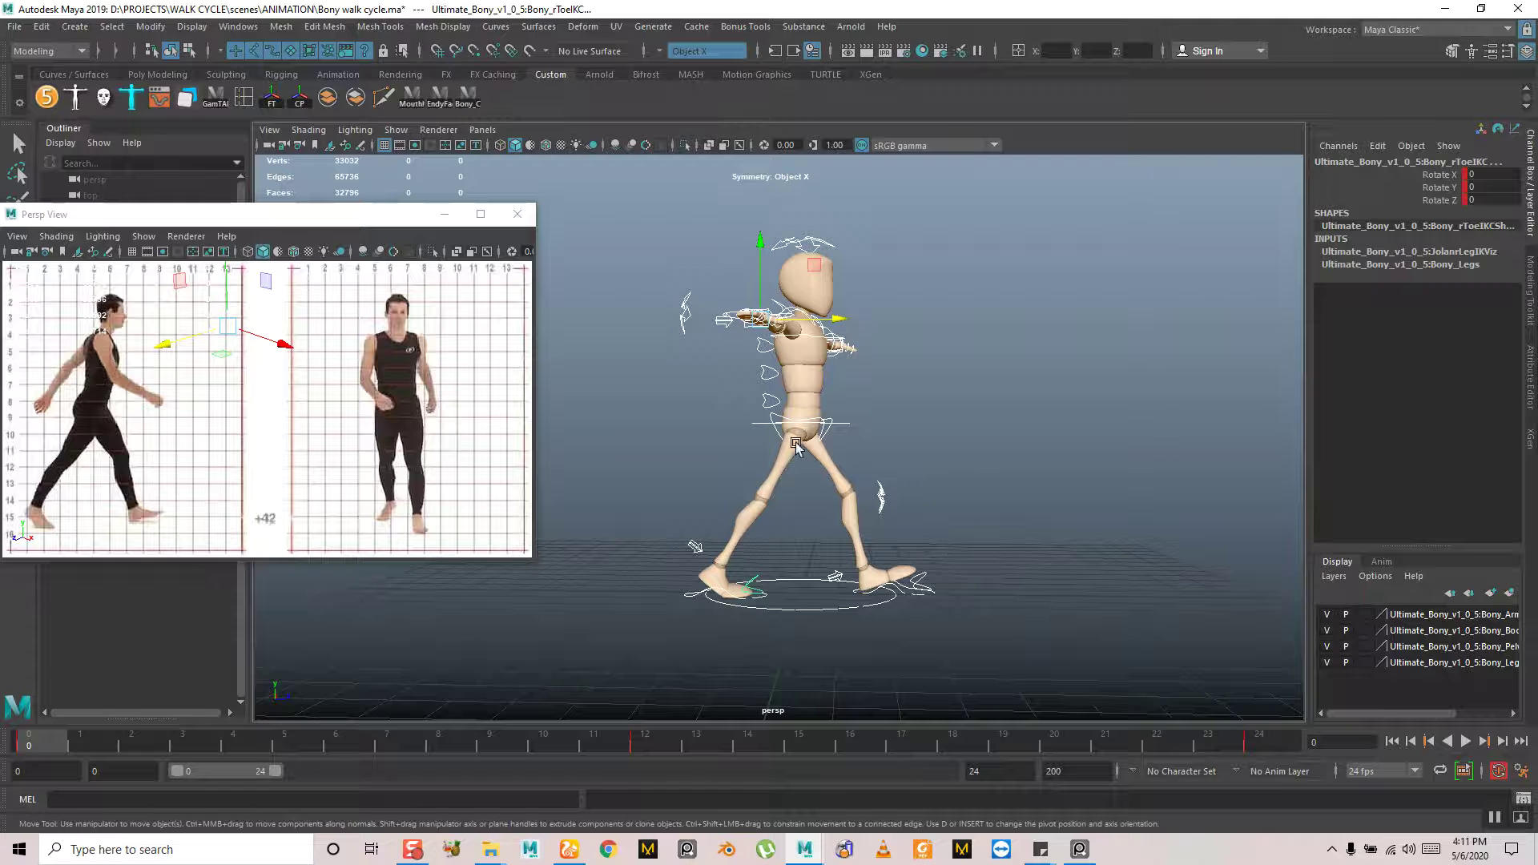
left_click_drag(673, 738, 648, 746)
left_click_drag(1003, 517, 828, 522, "alt")
right_click_drag(759, 558, 796, 553, "alt")
left_click(712, 425)
left_click_drag(725, 425, 784, 486, "alt")
left_click(767, 432)
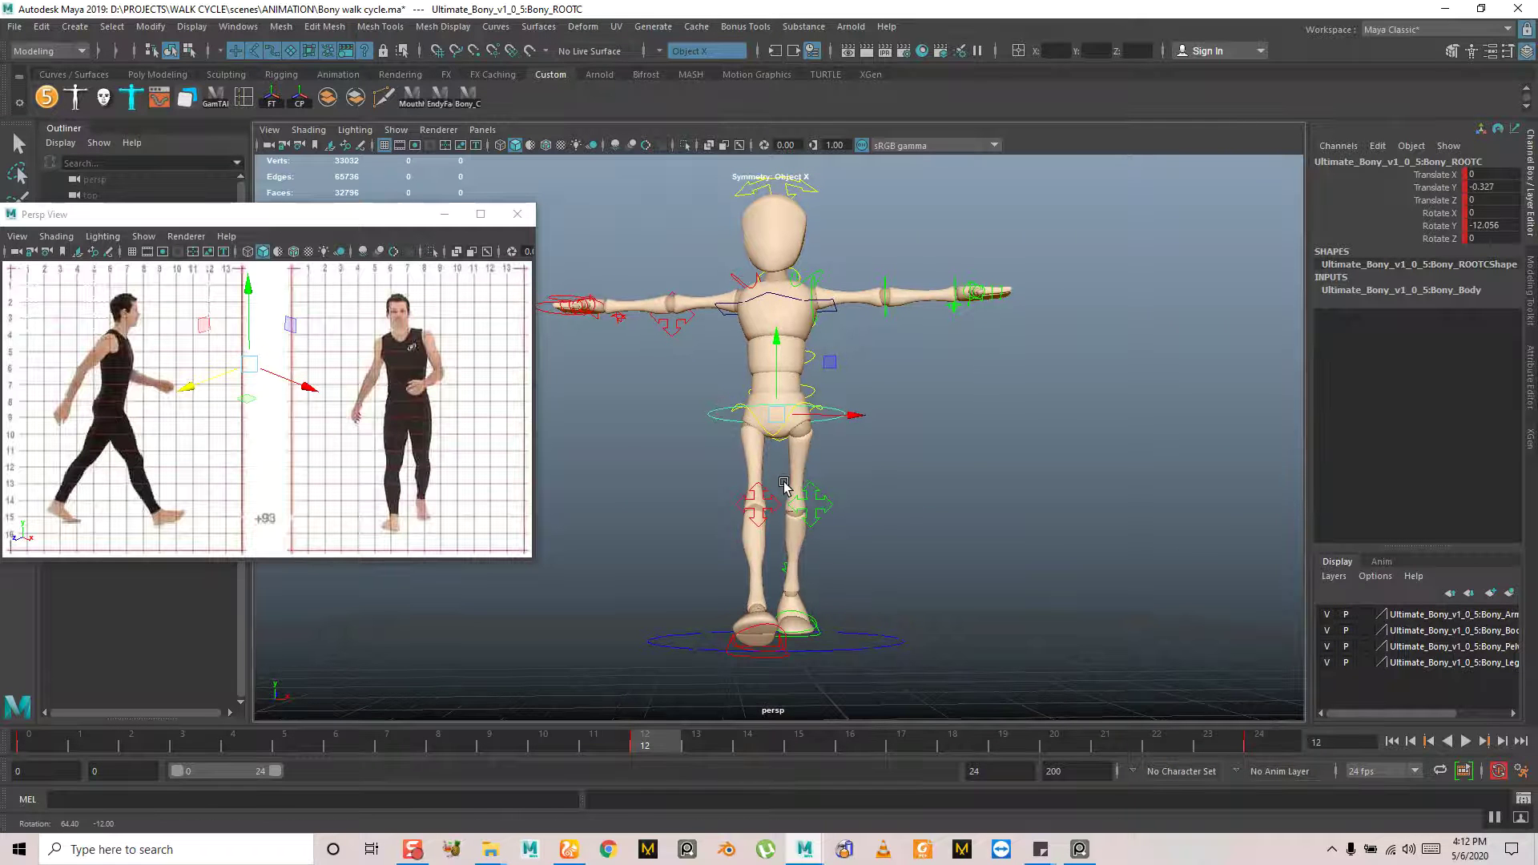
double_click(1485, 187)
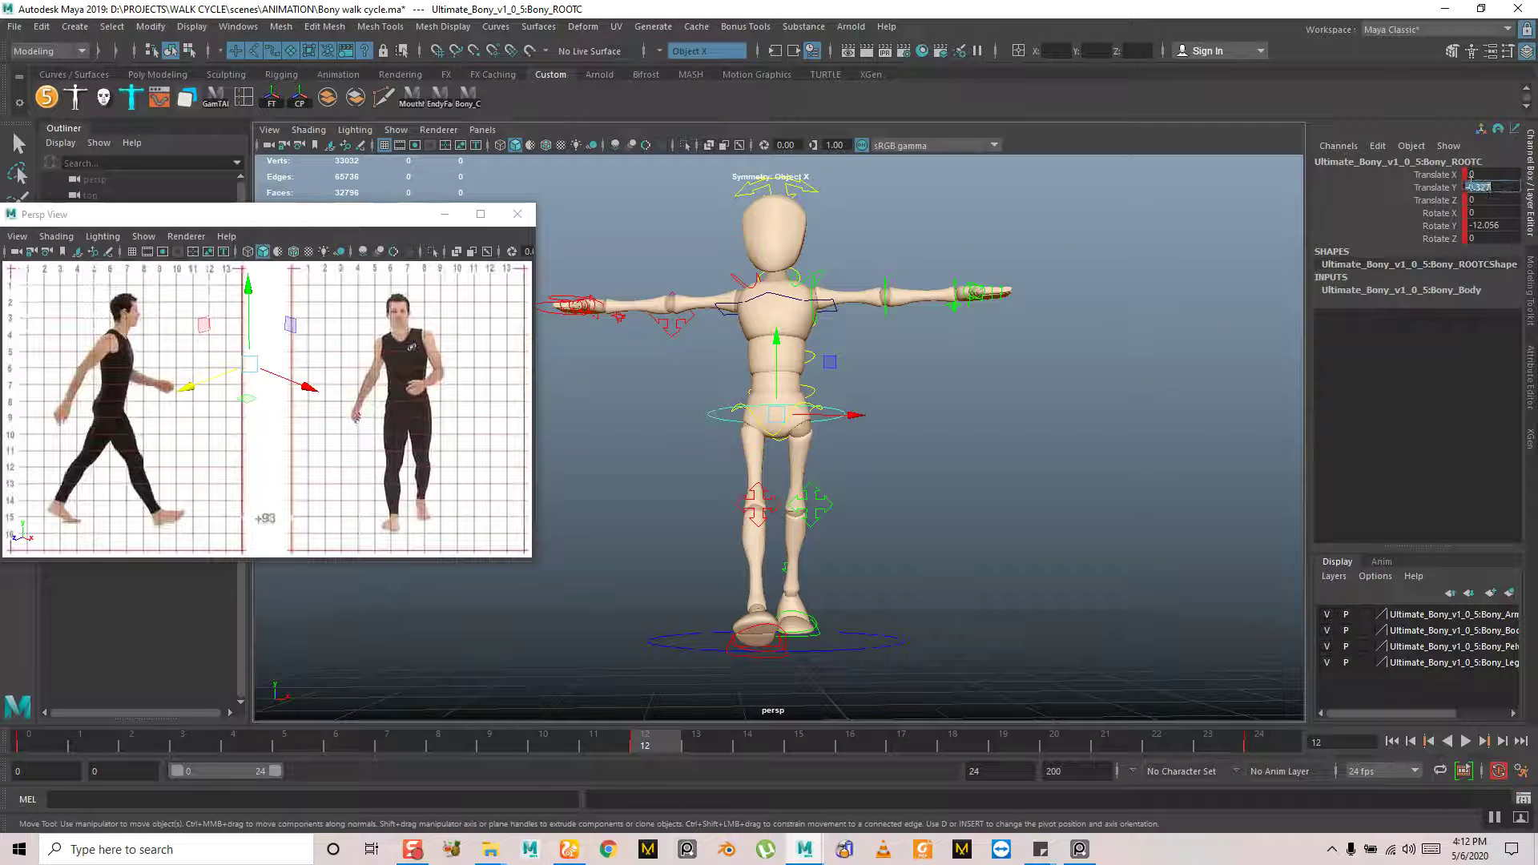
double_click(1480, 226)
left_click(1470, 225)
key("Return")
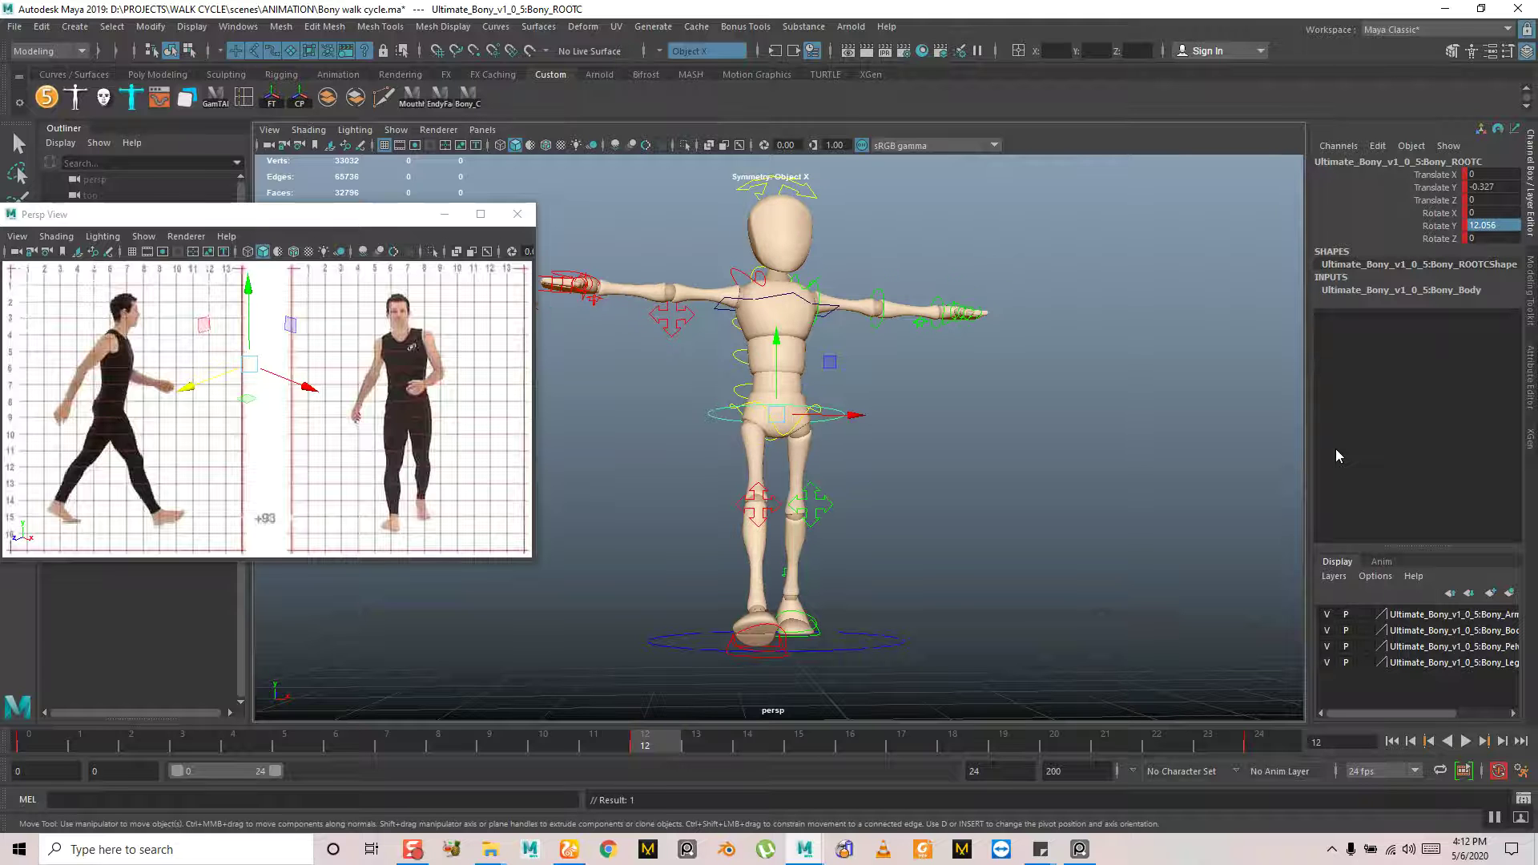
Compare the hips with and without the root's Rotate Y change from above, and play back the walk from the front and side
left_click_drag(1174, 354, 942, 523, "alt")
key("ctrl+z")
key("ctrl+y")
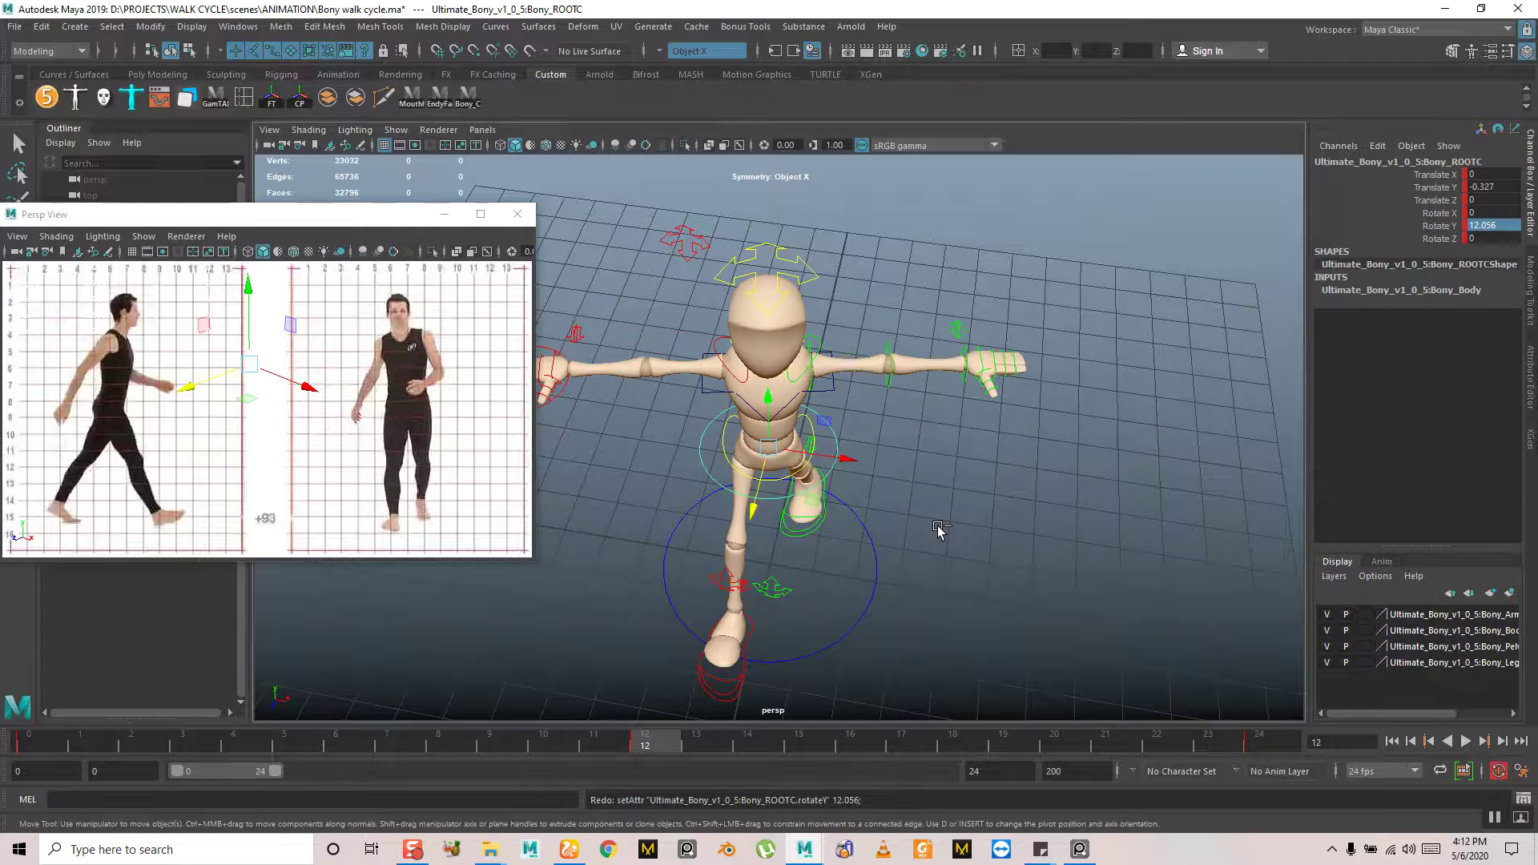
left_click_drag(911, 524, 886, 487, "alt")
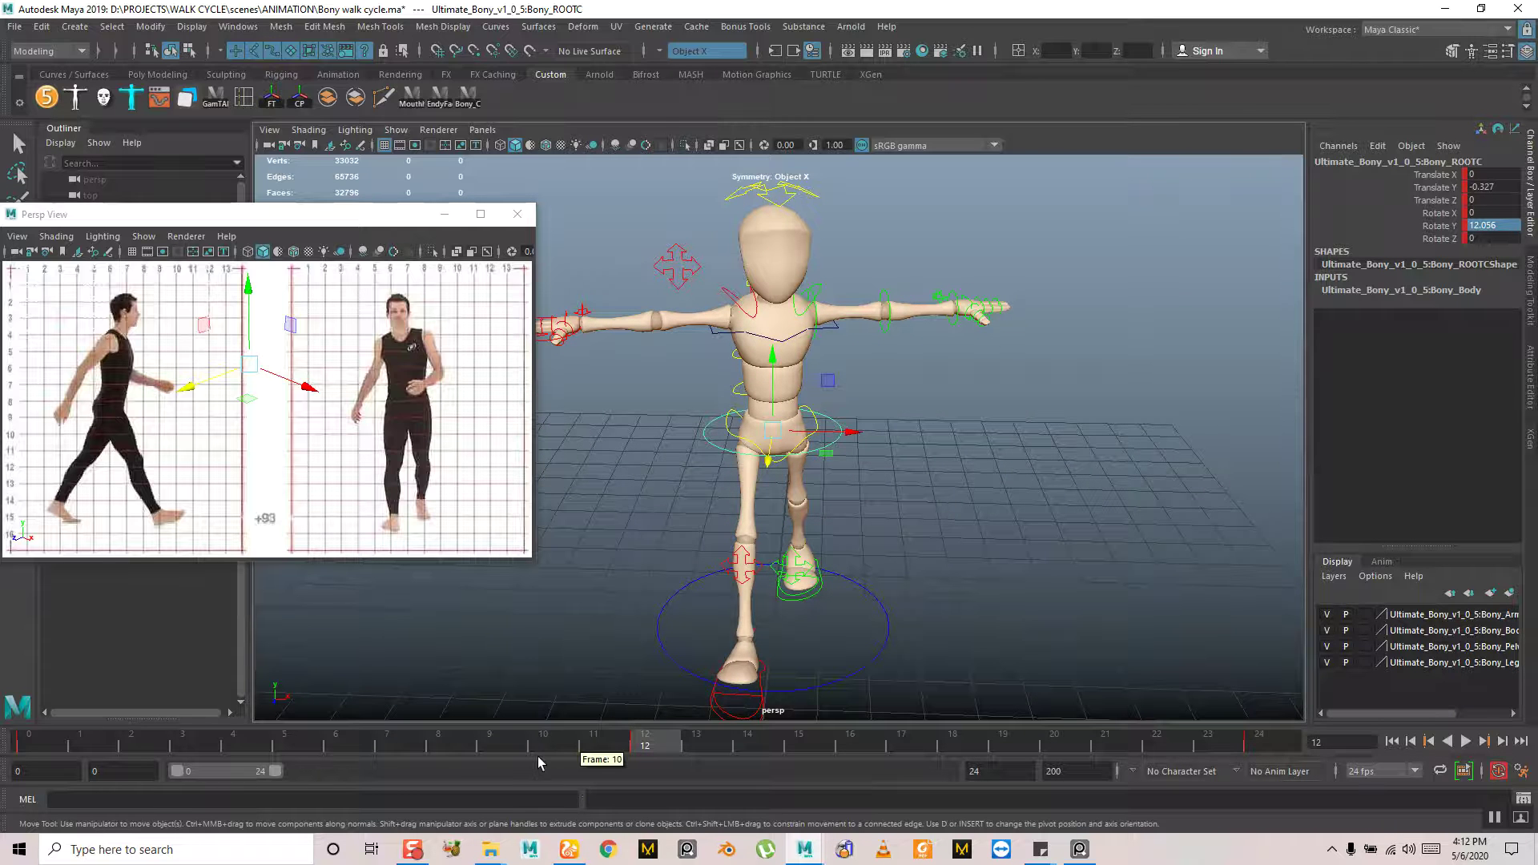
left_click(504, 743)
key("alt+v")
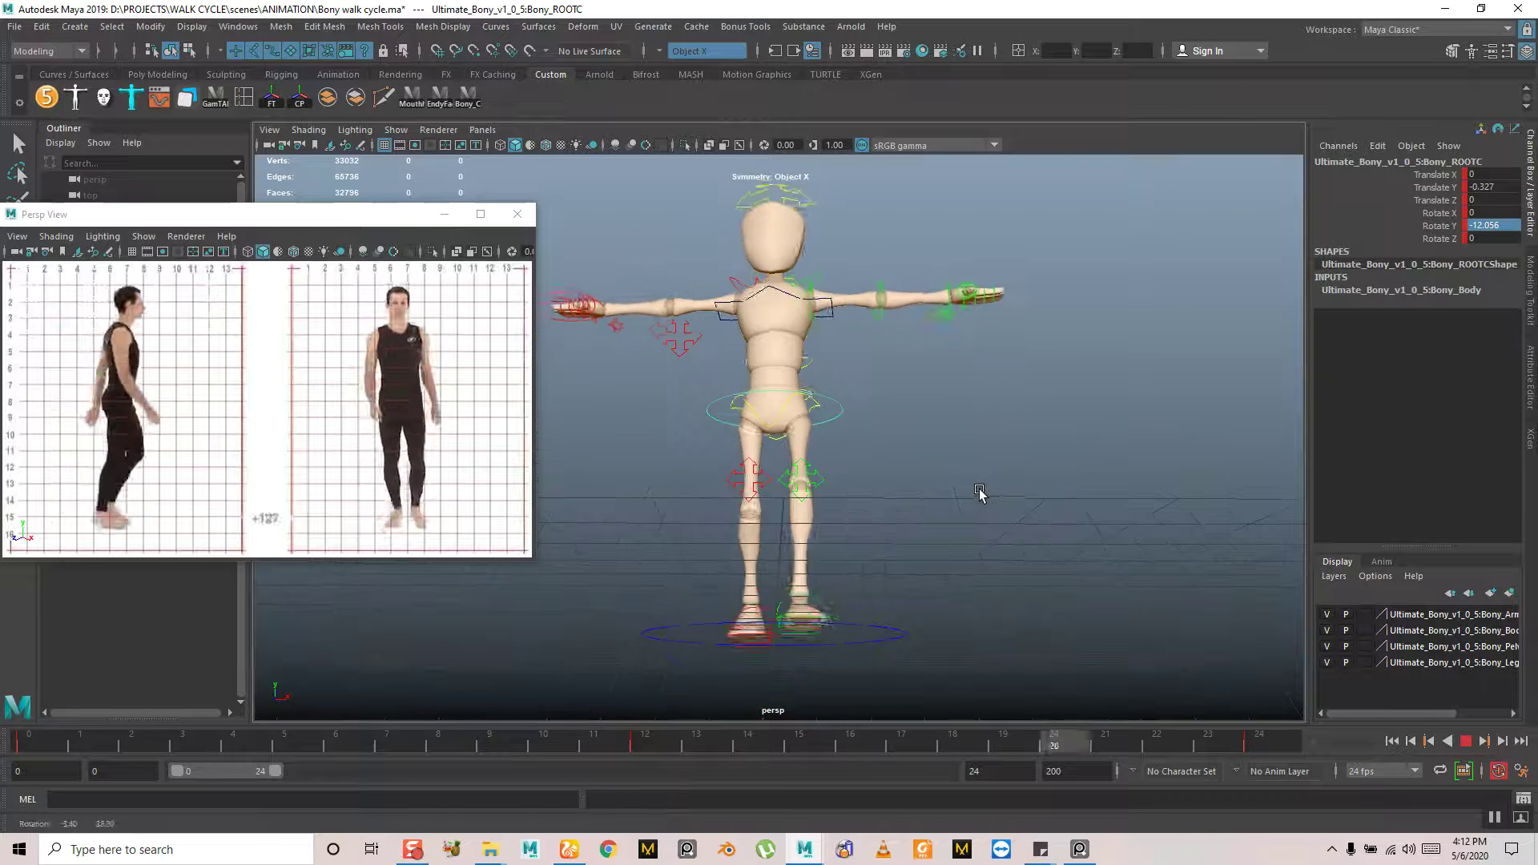
left_click_drag(906, 542, 1073, 561, "alt")
key("alt+v")
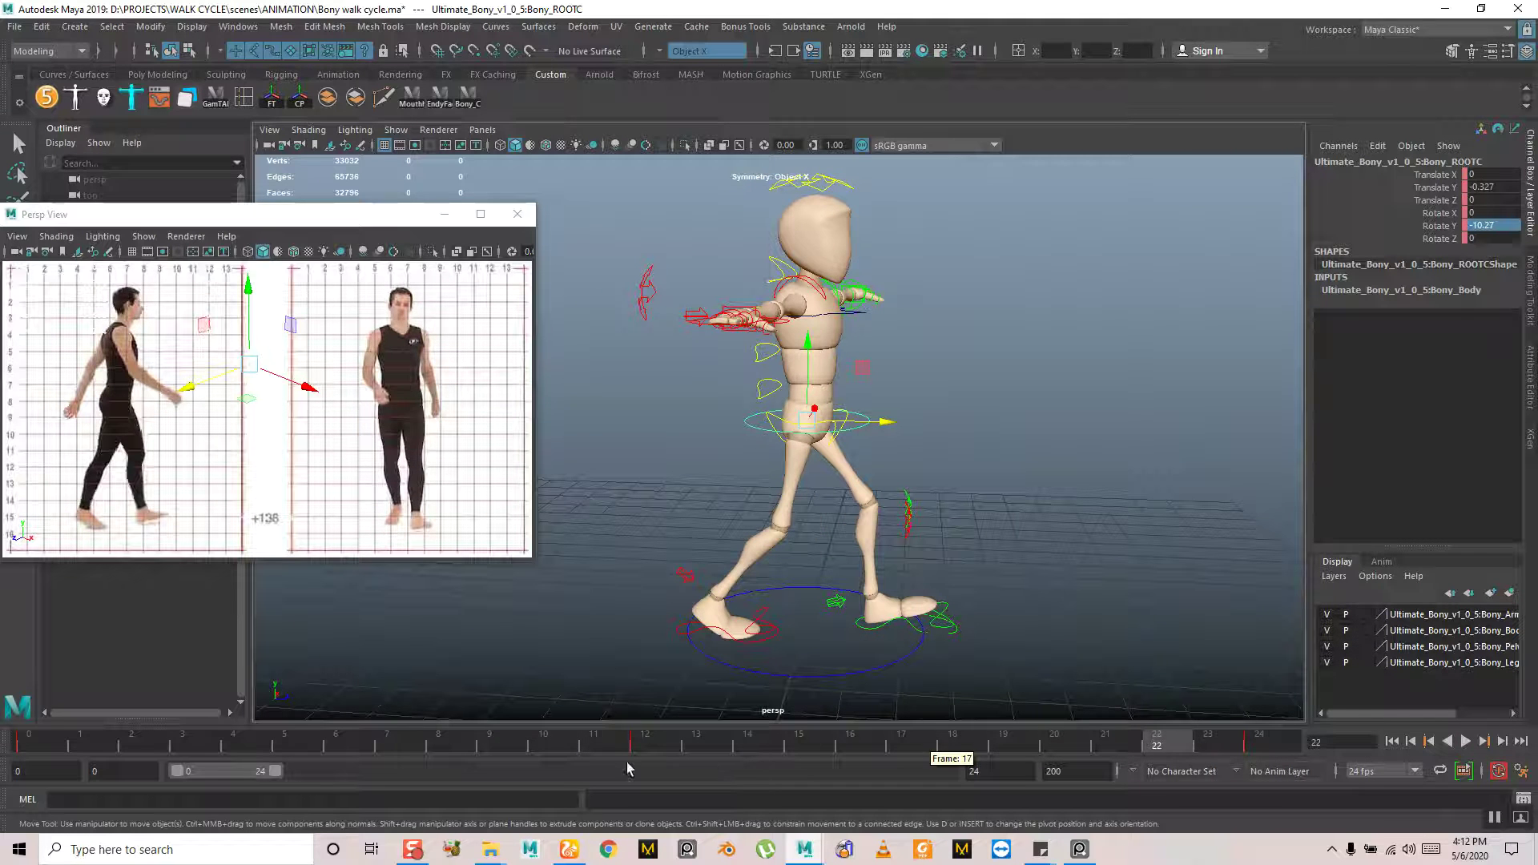
Raise the root control at frame 6 to a Translate Y of 0.015 and key it
key("alt+v")
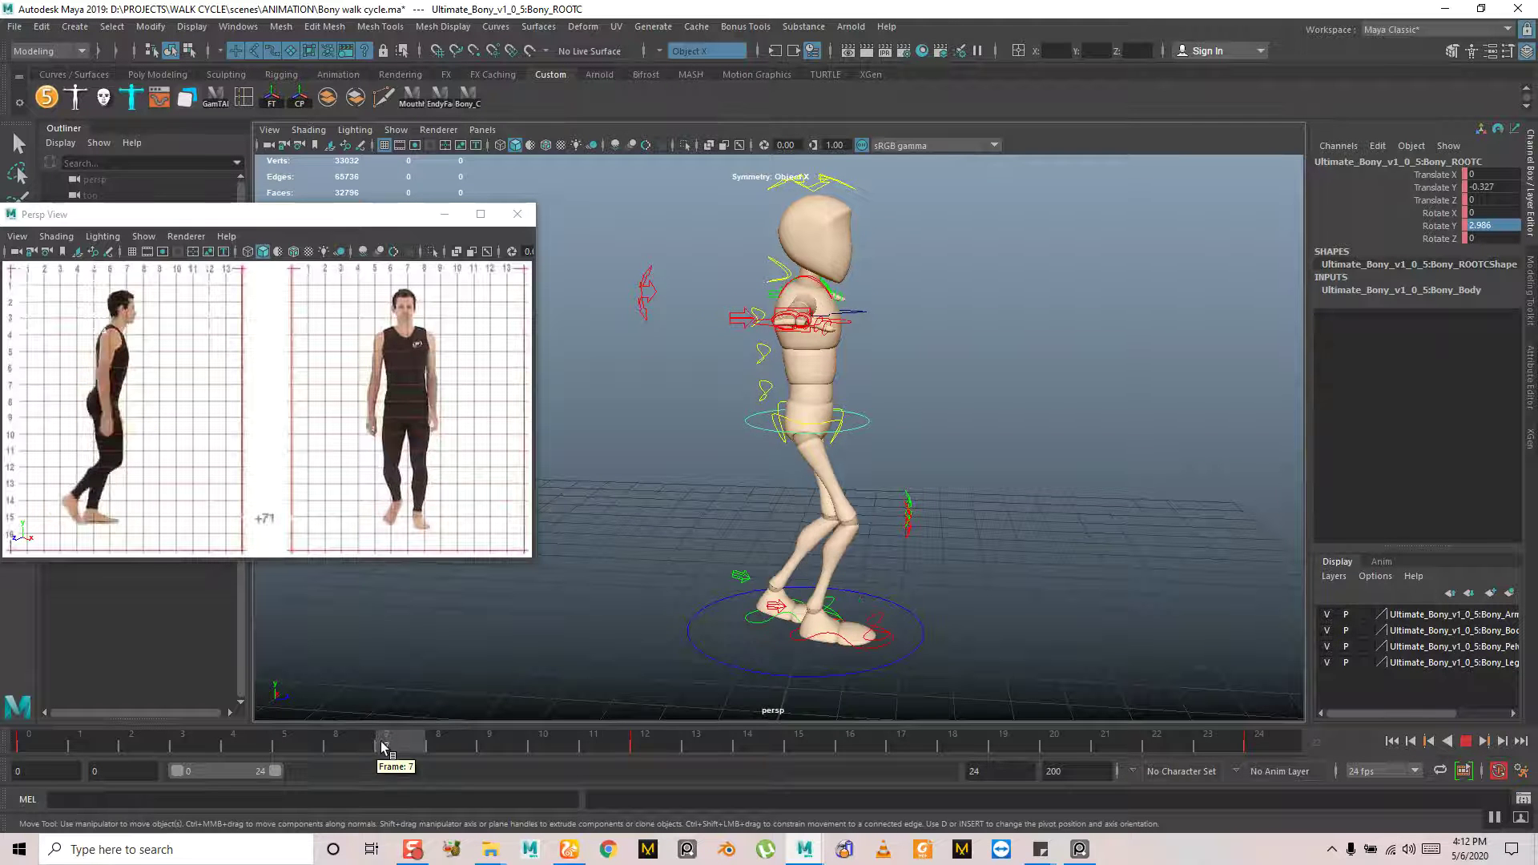
left_click(353, 747)
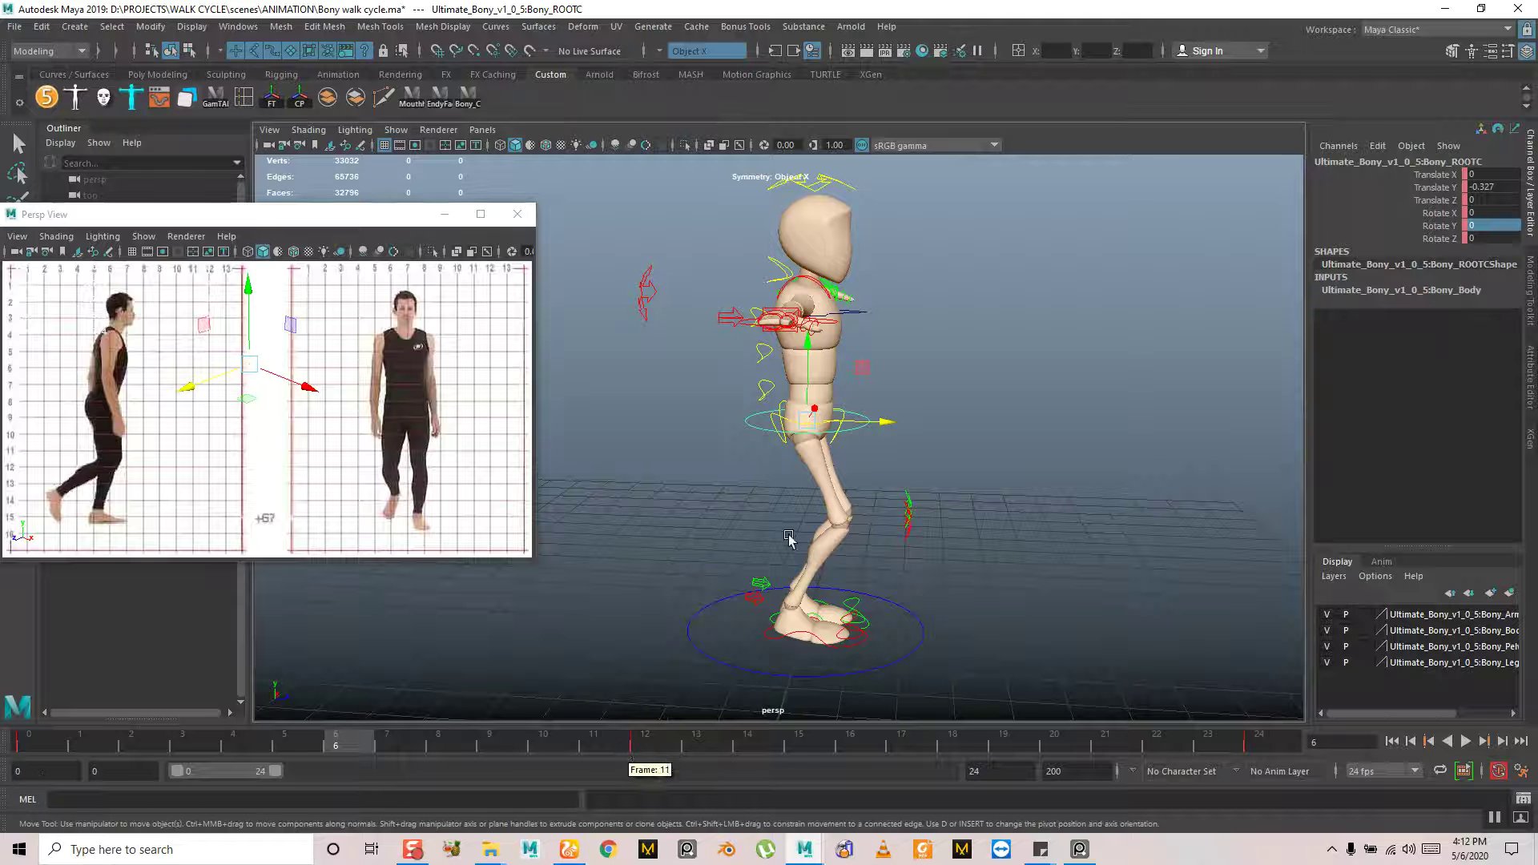
left_click_drag(797, 468, 835, 480, "alt")
left_click_drag(804, 365, 807, 348)
key("s")
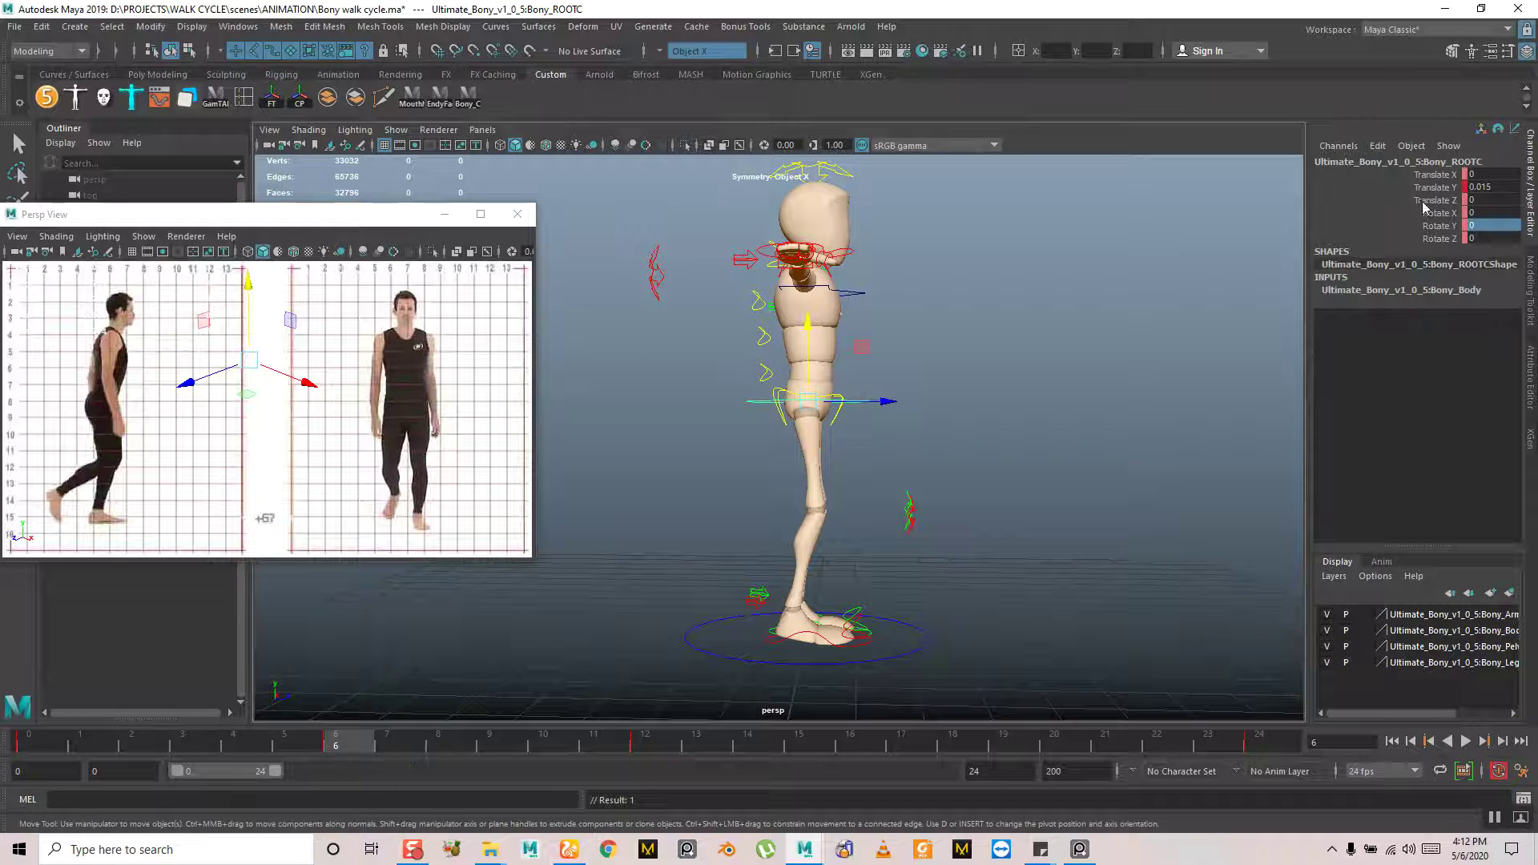
Copy the root control's Translate Y value of 0.015 from frame 6 to frame 18
double_click(1503, 187)
key("ctrl+c")
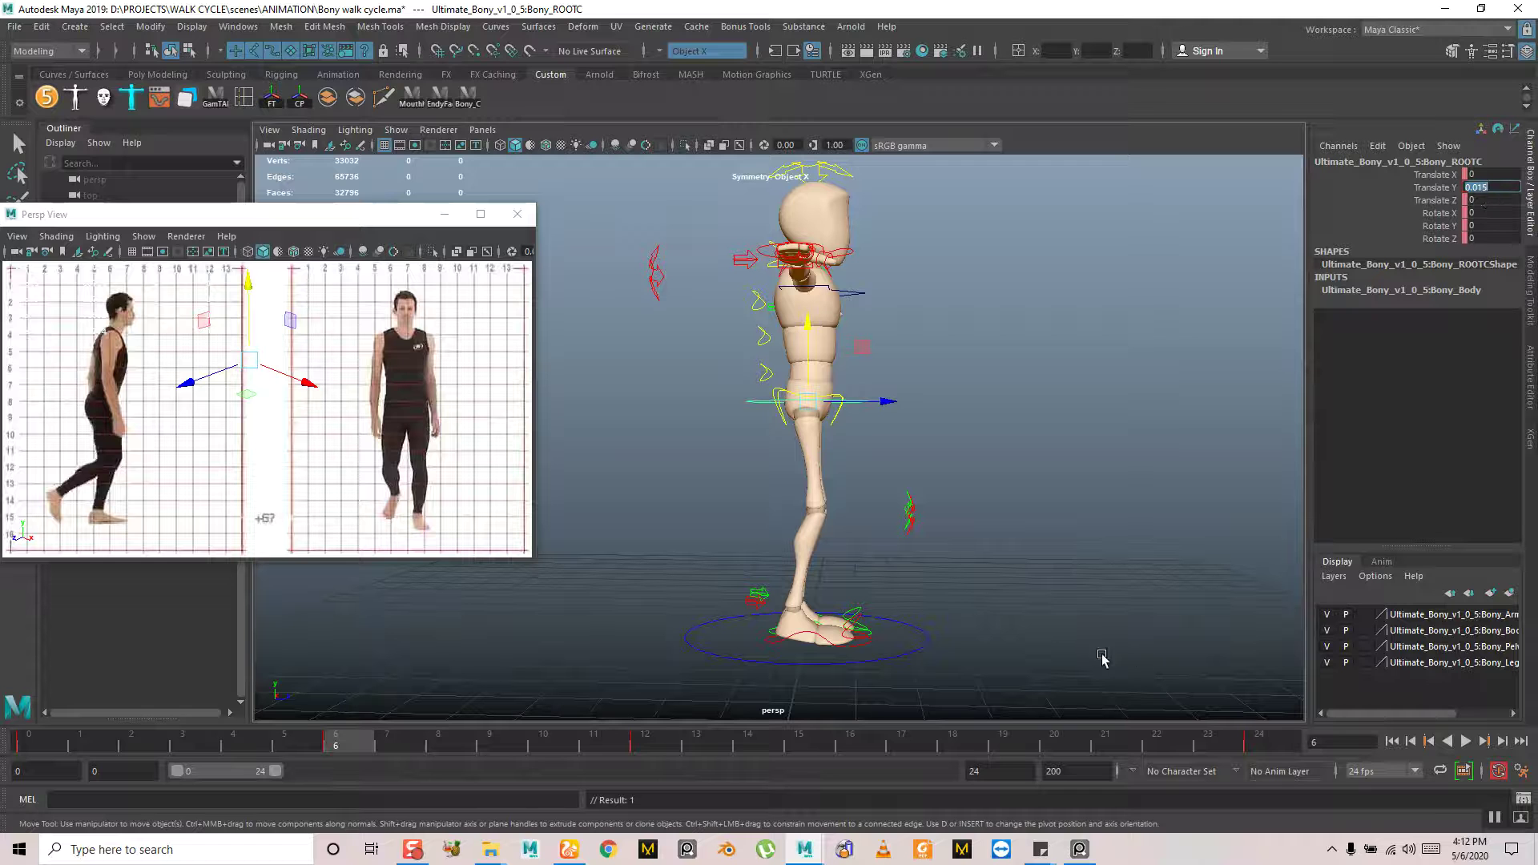
key("alt+v")
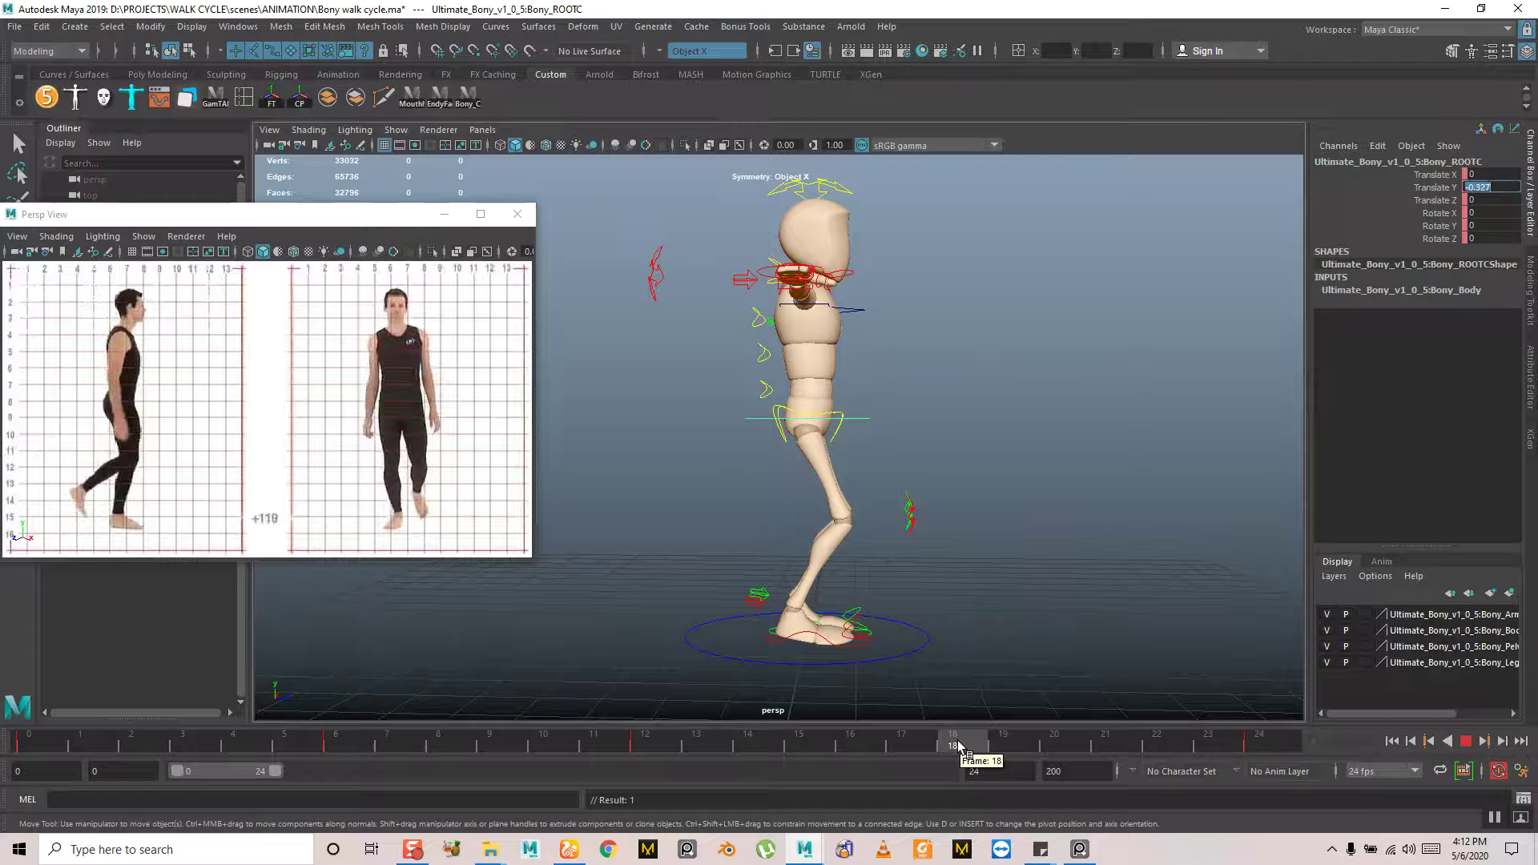
key("alt+v")
key("ctrl+v")
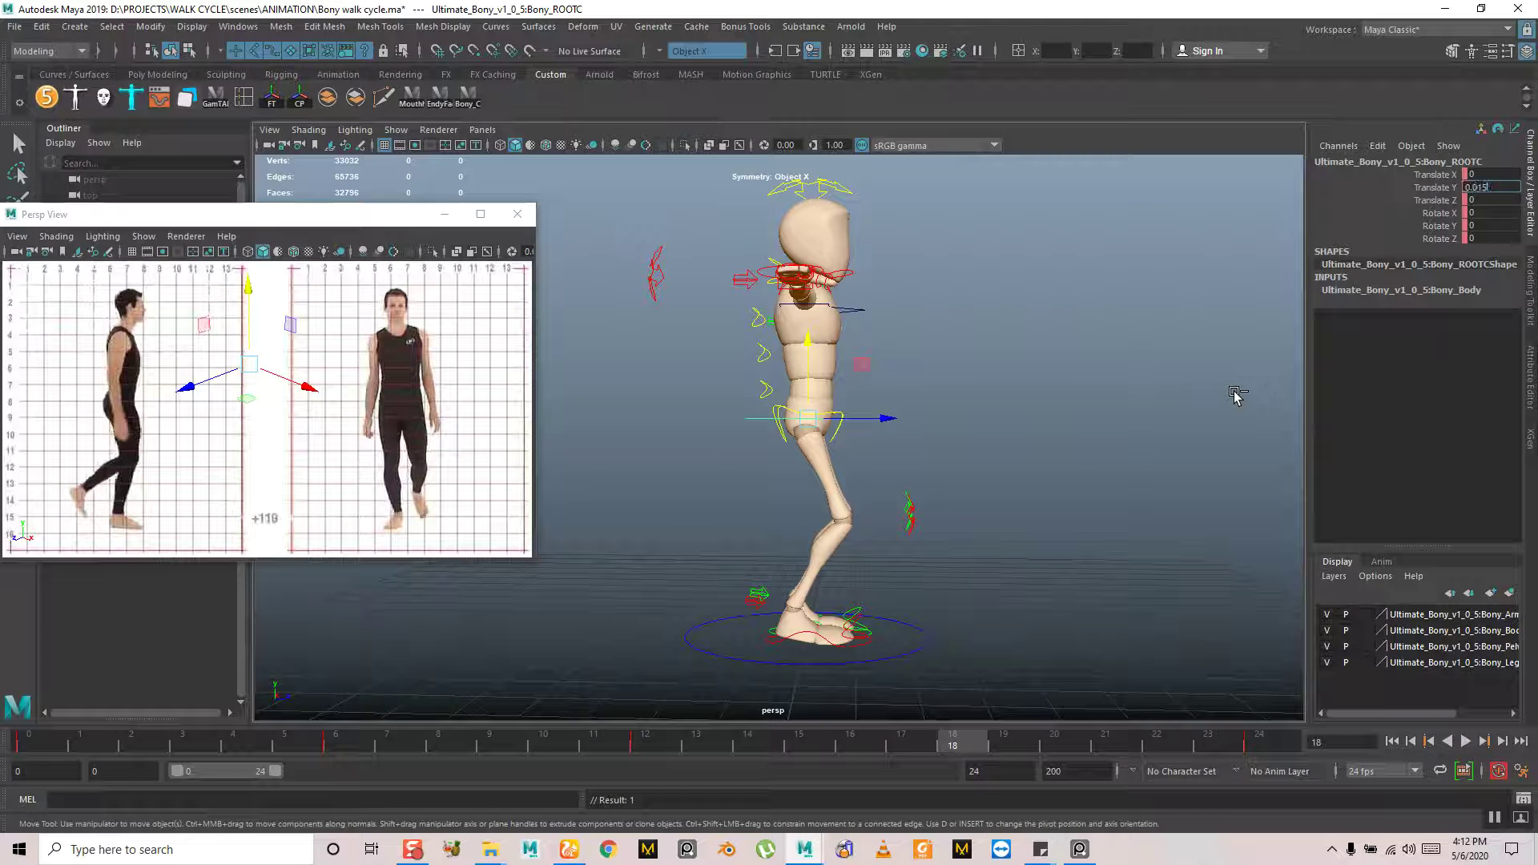
key("Return")
Play back the walk from frame 0 to check the root's up-and-down motion
key("alt+shift+v")
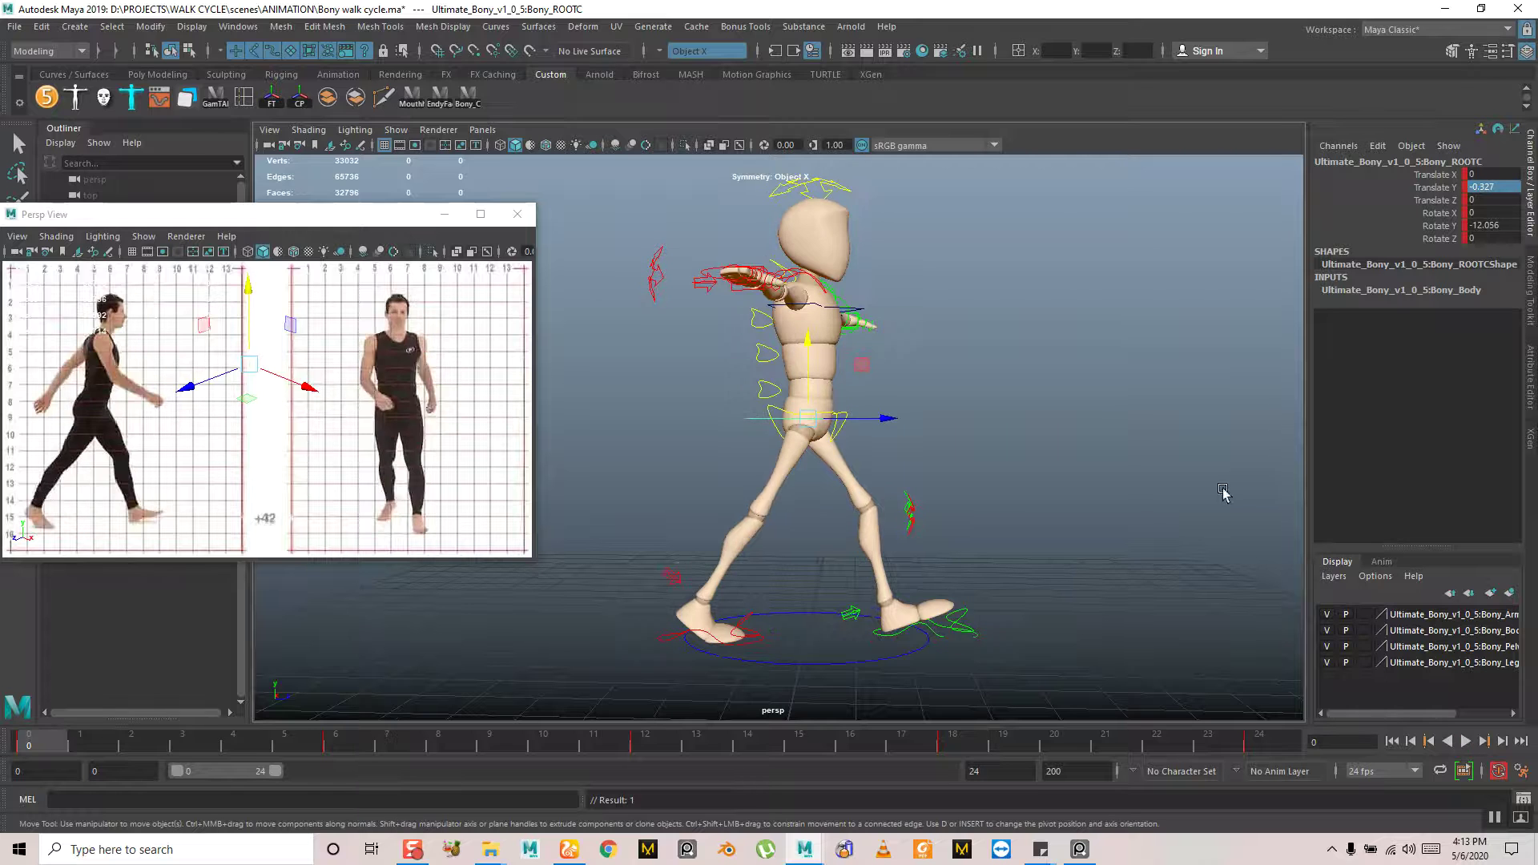
key("alt+v")
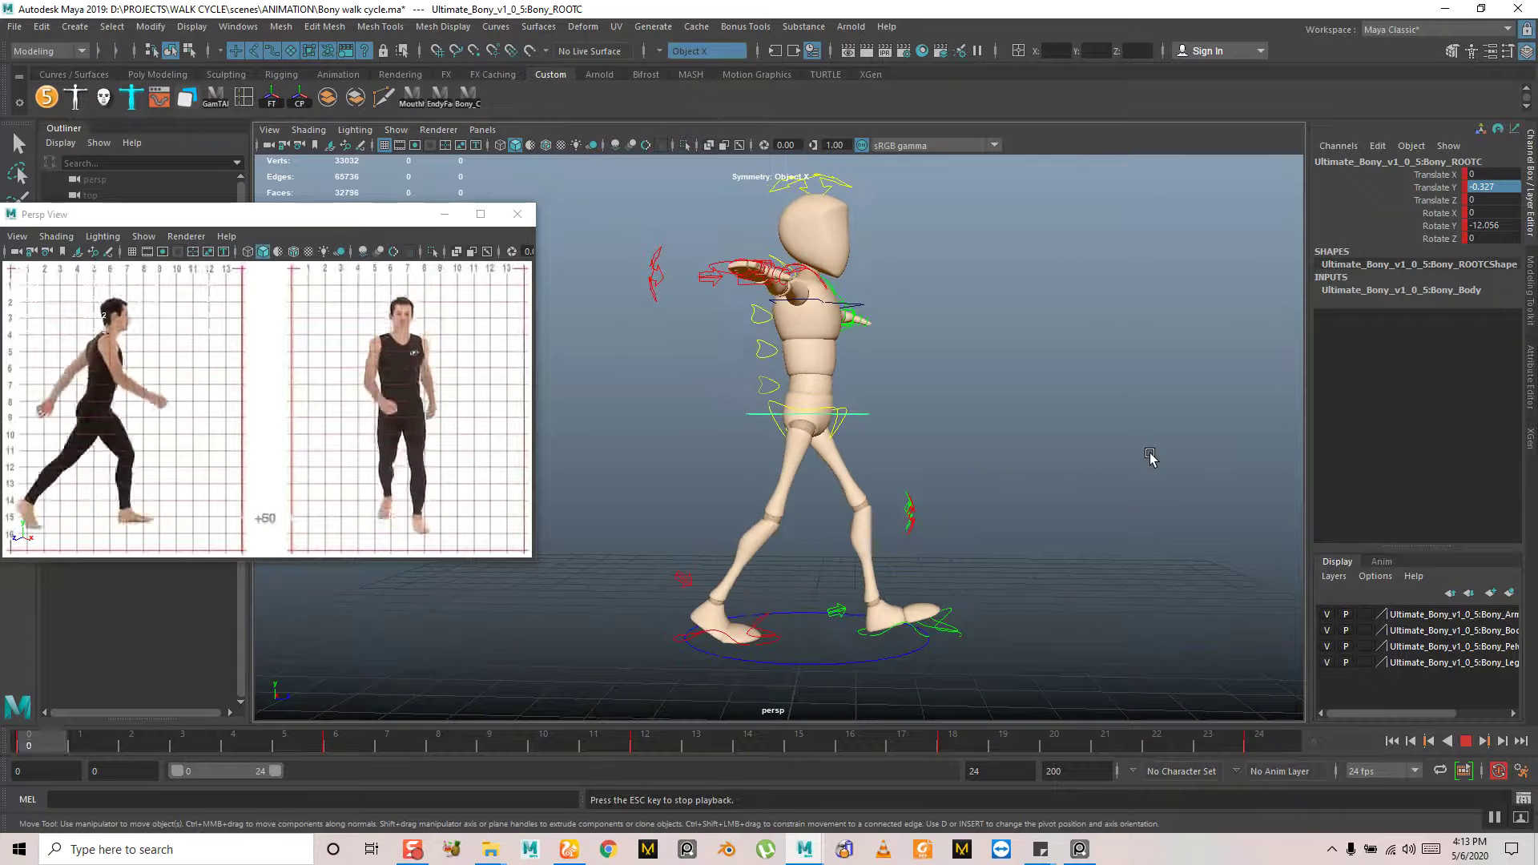
key("Escape")
left_click(3, 746)
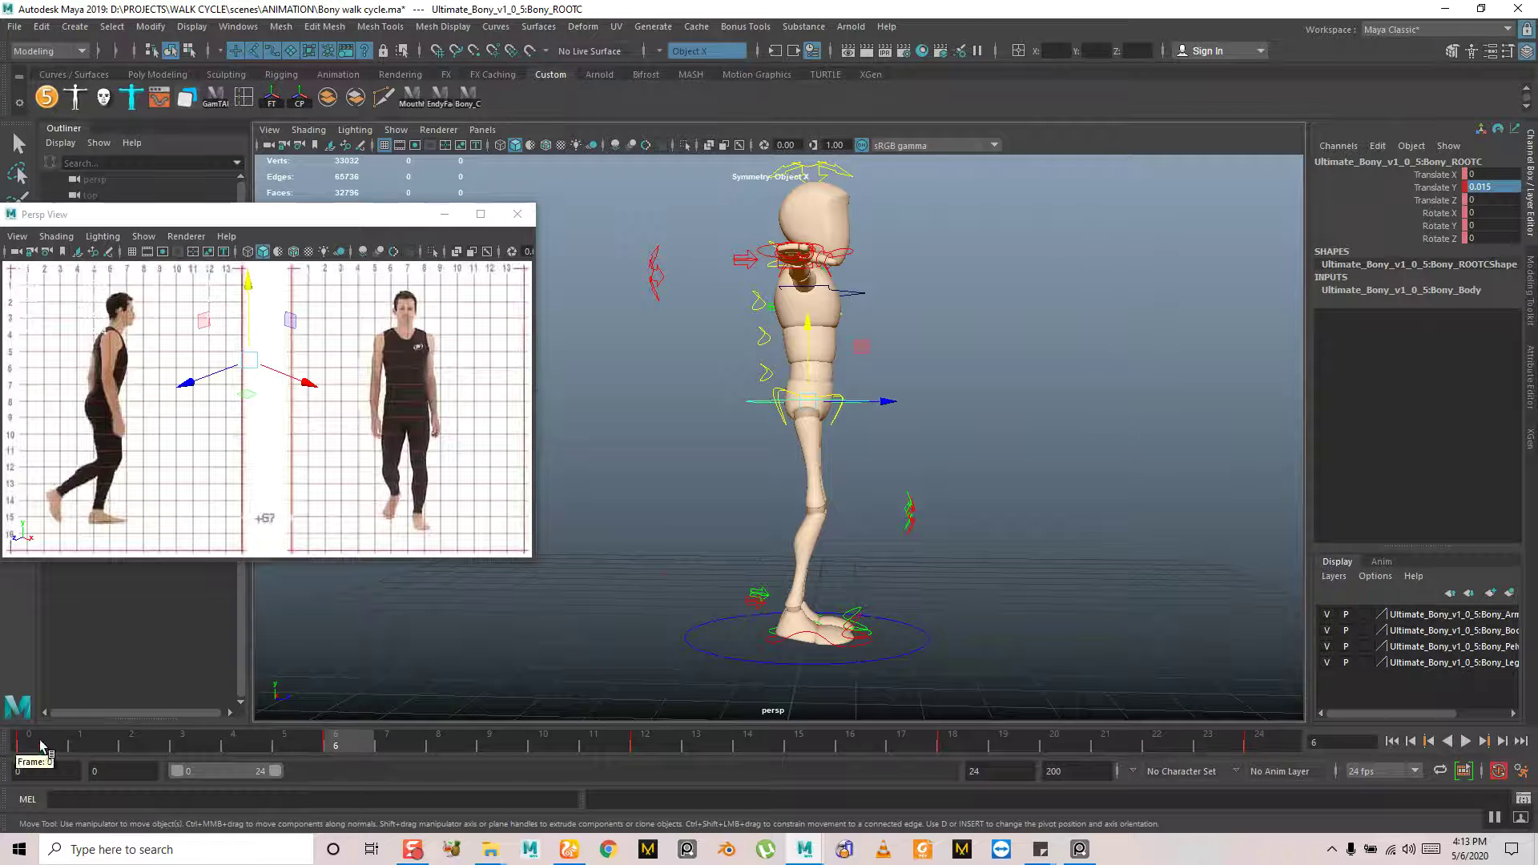
At frame 3, move the right foot control back to a Translate Z of 2.557 and set its Heel Ball to 0
left_click(670, 639)
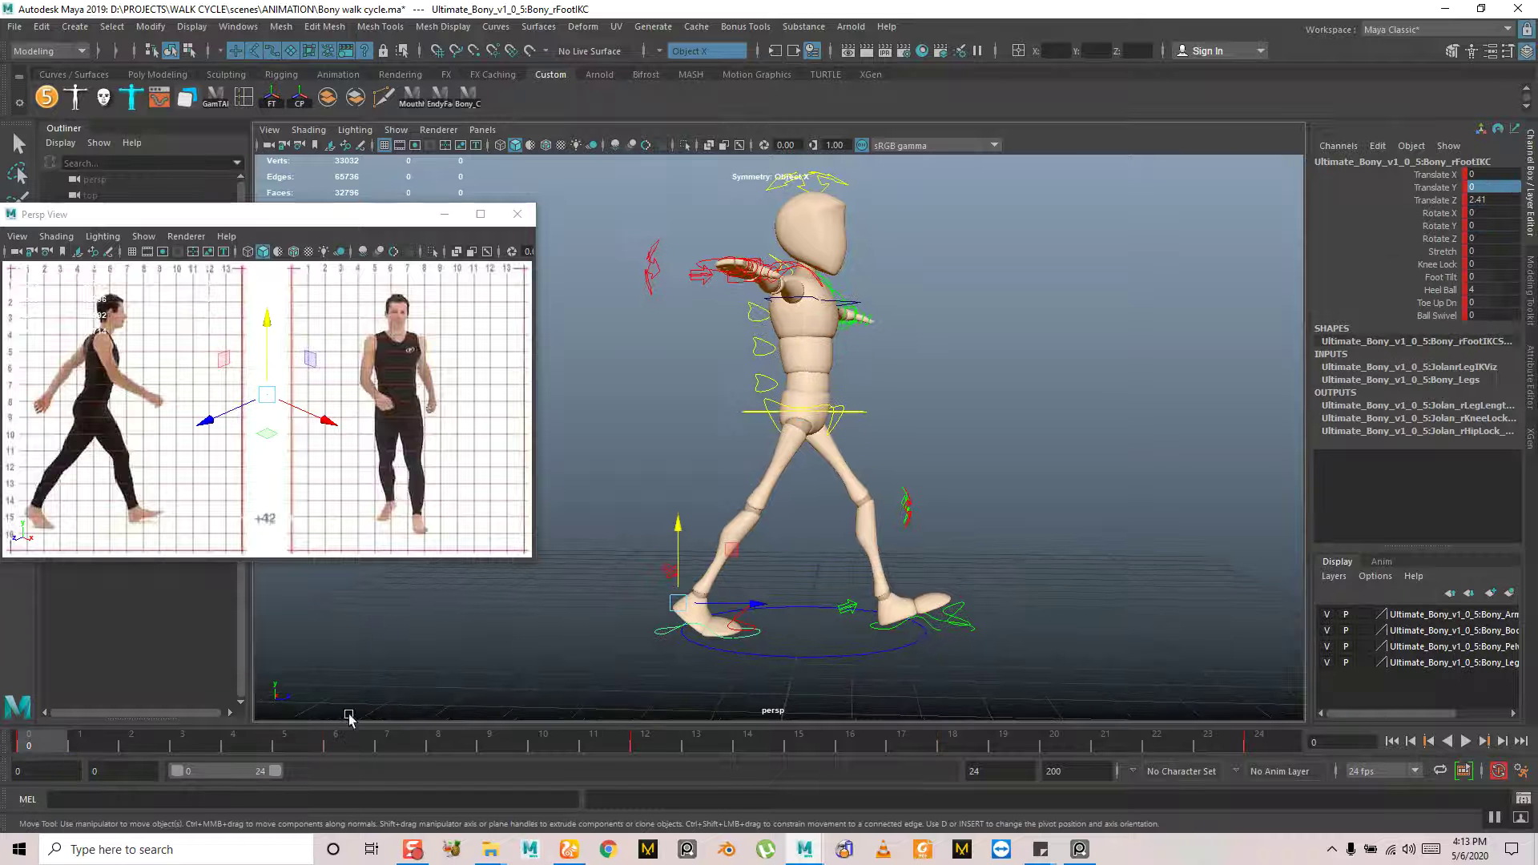
left_click_drag(838, 483, 544, 624, "alt")
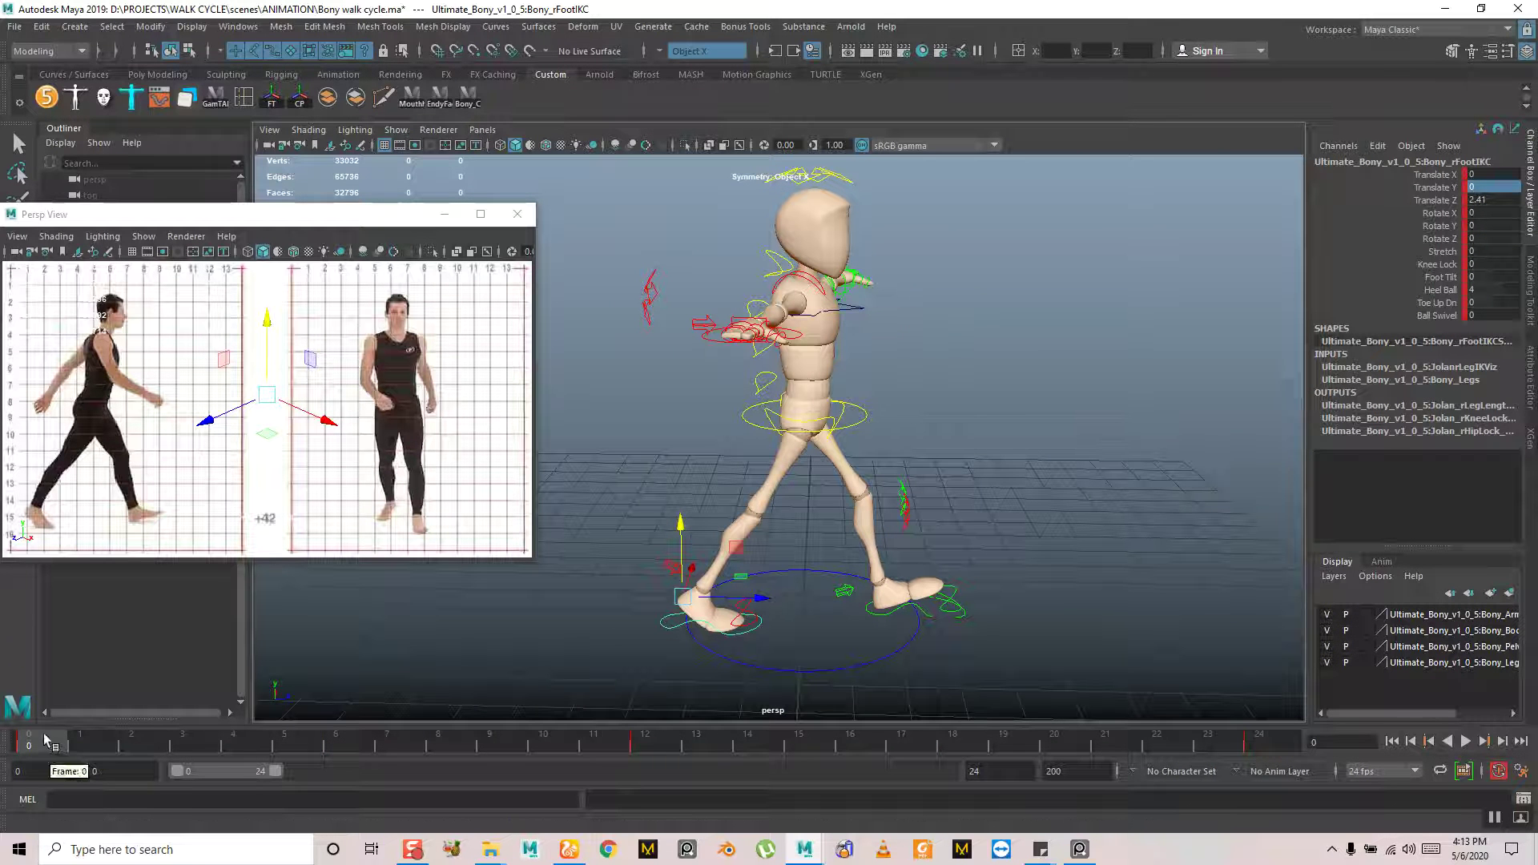
left_click(110, 746)
left_click_drag(109, 746, 230, 776)
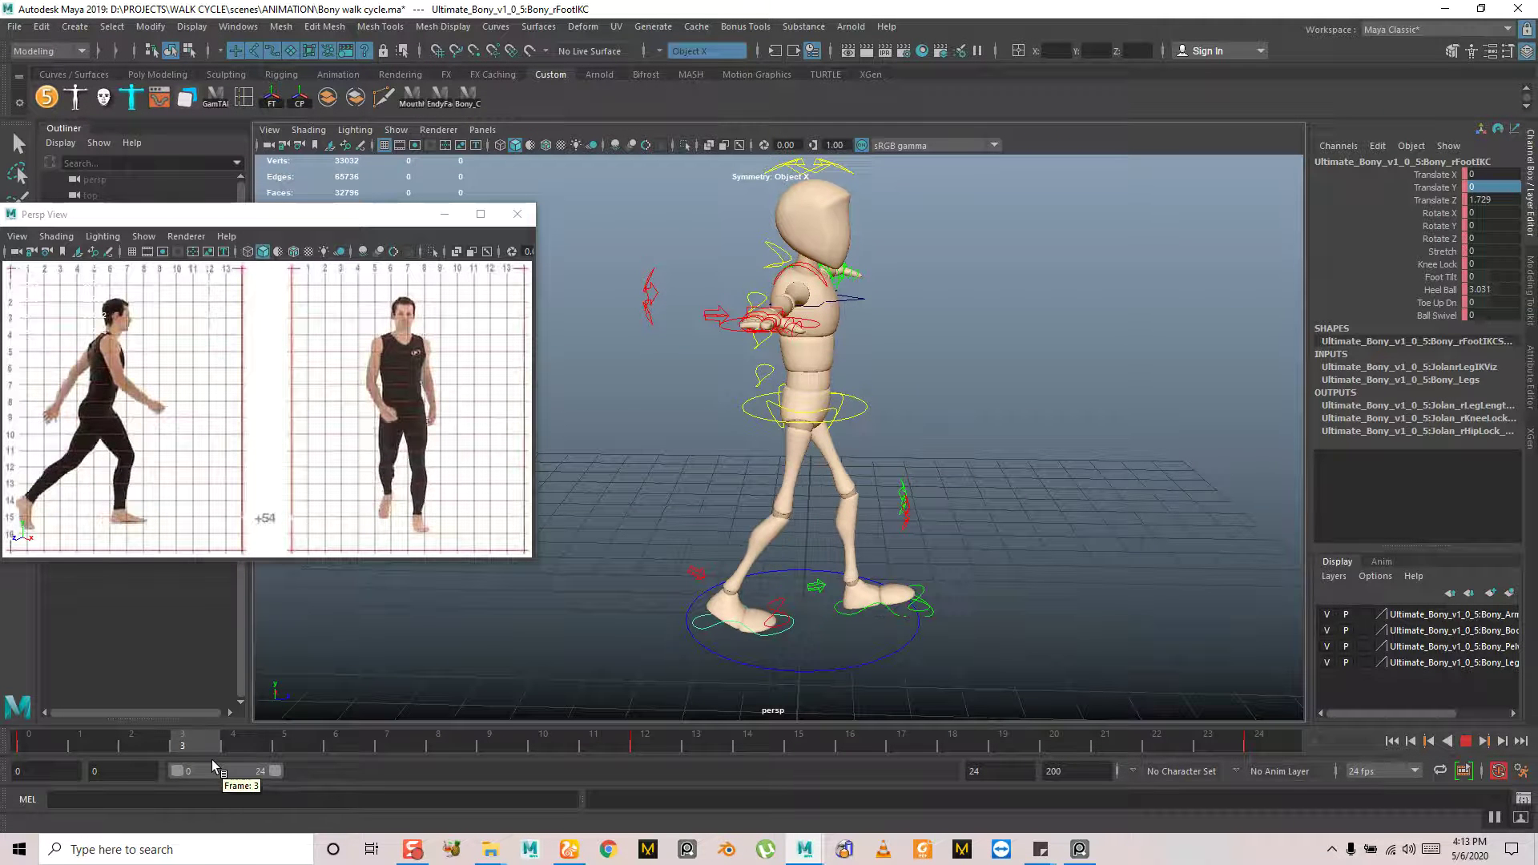
key("w")
key("alt+comma")
left_click_drag(786, 602, 750, 585)
left_click(1440, 290)
middle_click_drag(1219, 423, 1167, 422)
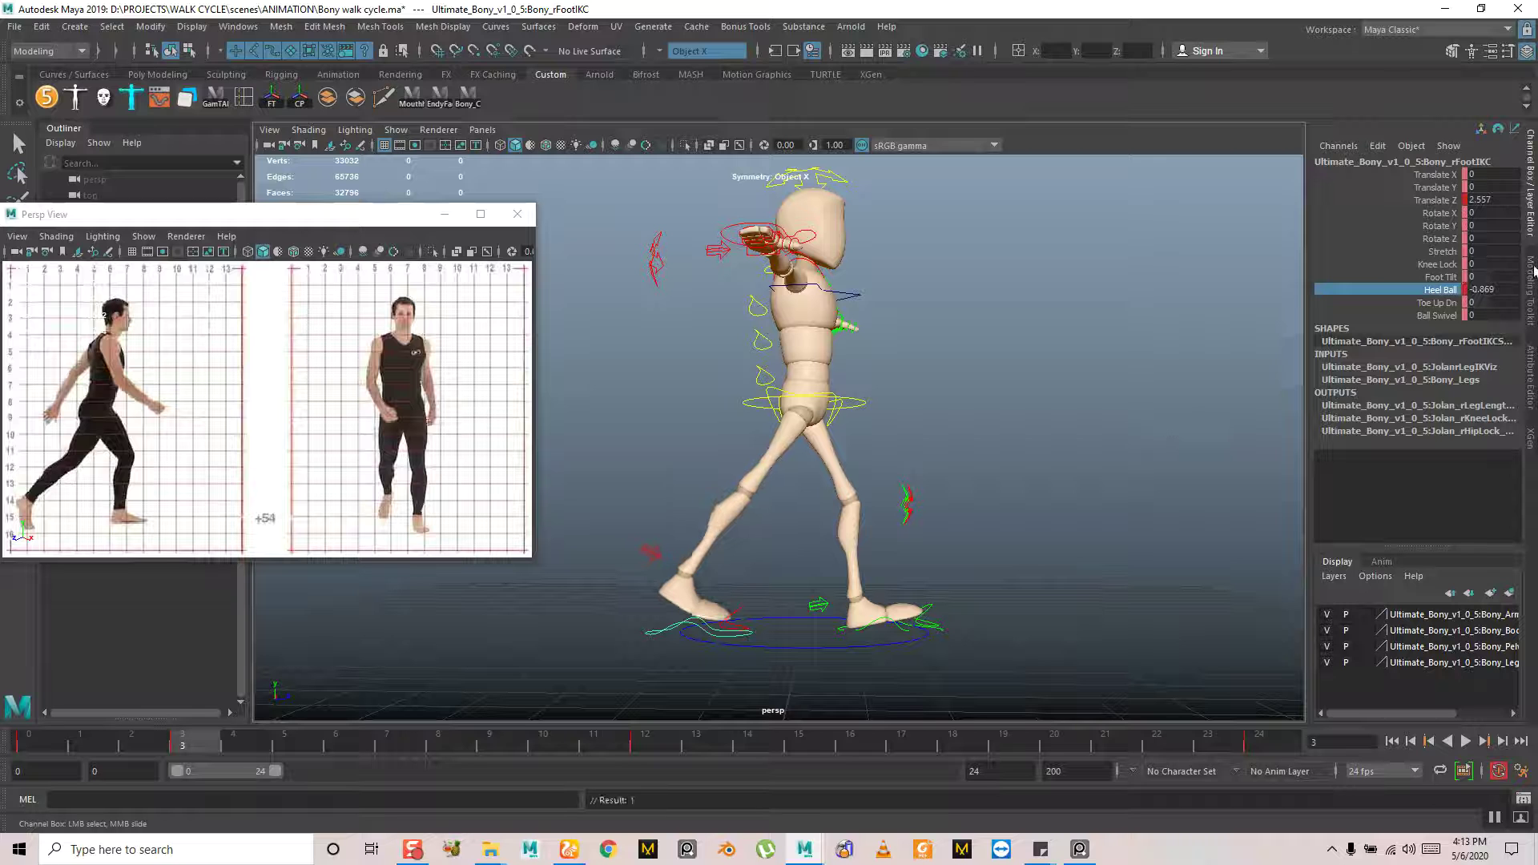
double_click(1480, 289)
key("Return")
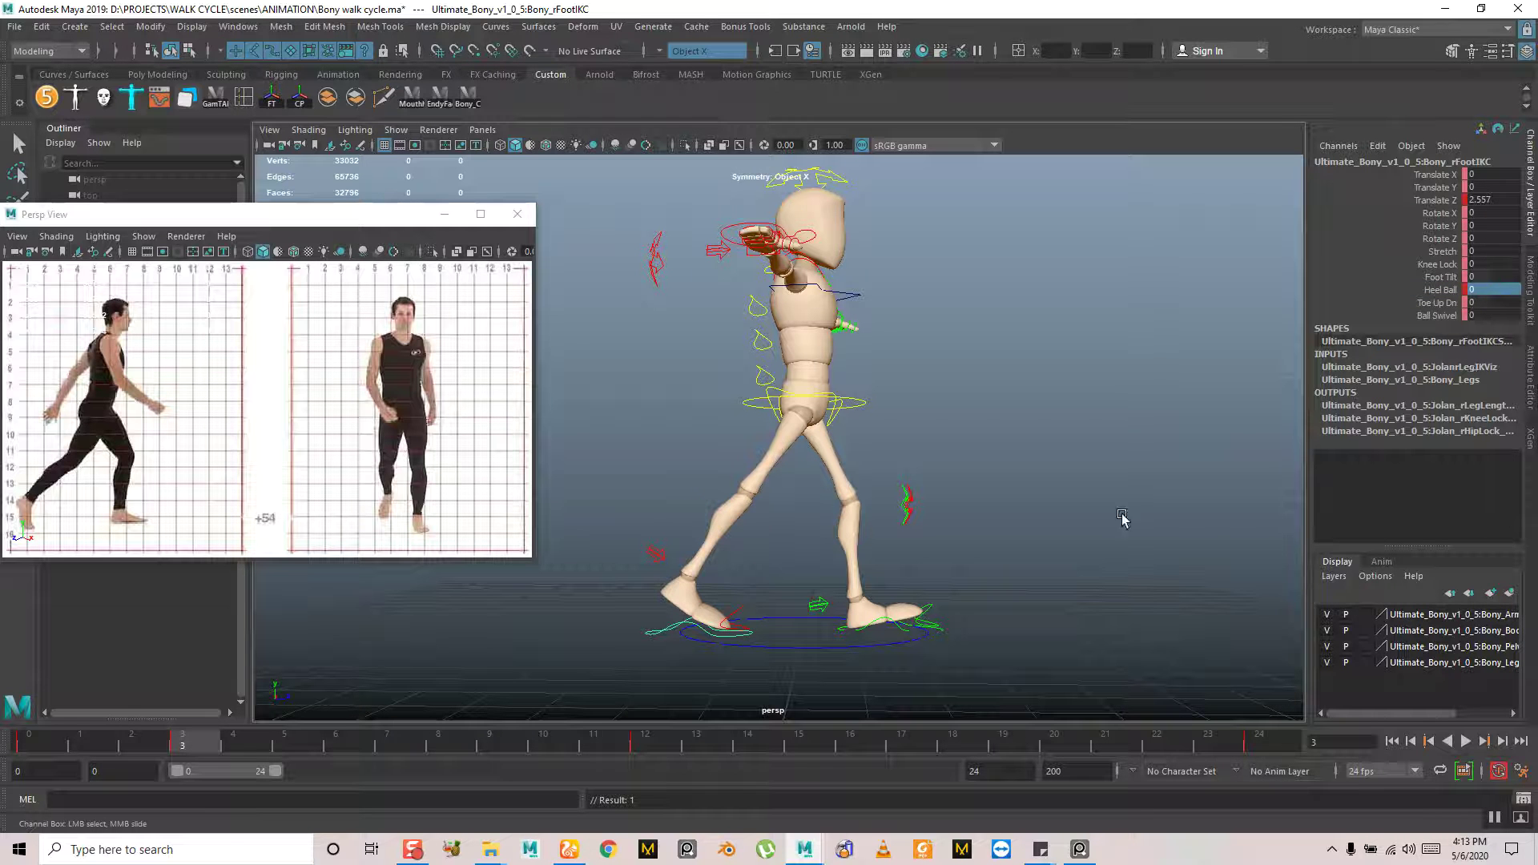
Try posing the right foot control with a Rotate X of 50.946 and a Translate Y of -0.926, and undo it
key("e")
left_click_drag(731, 597, 740, 562)
key("w")
left_click_drag(668, 511, 757, 550)
key("e")
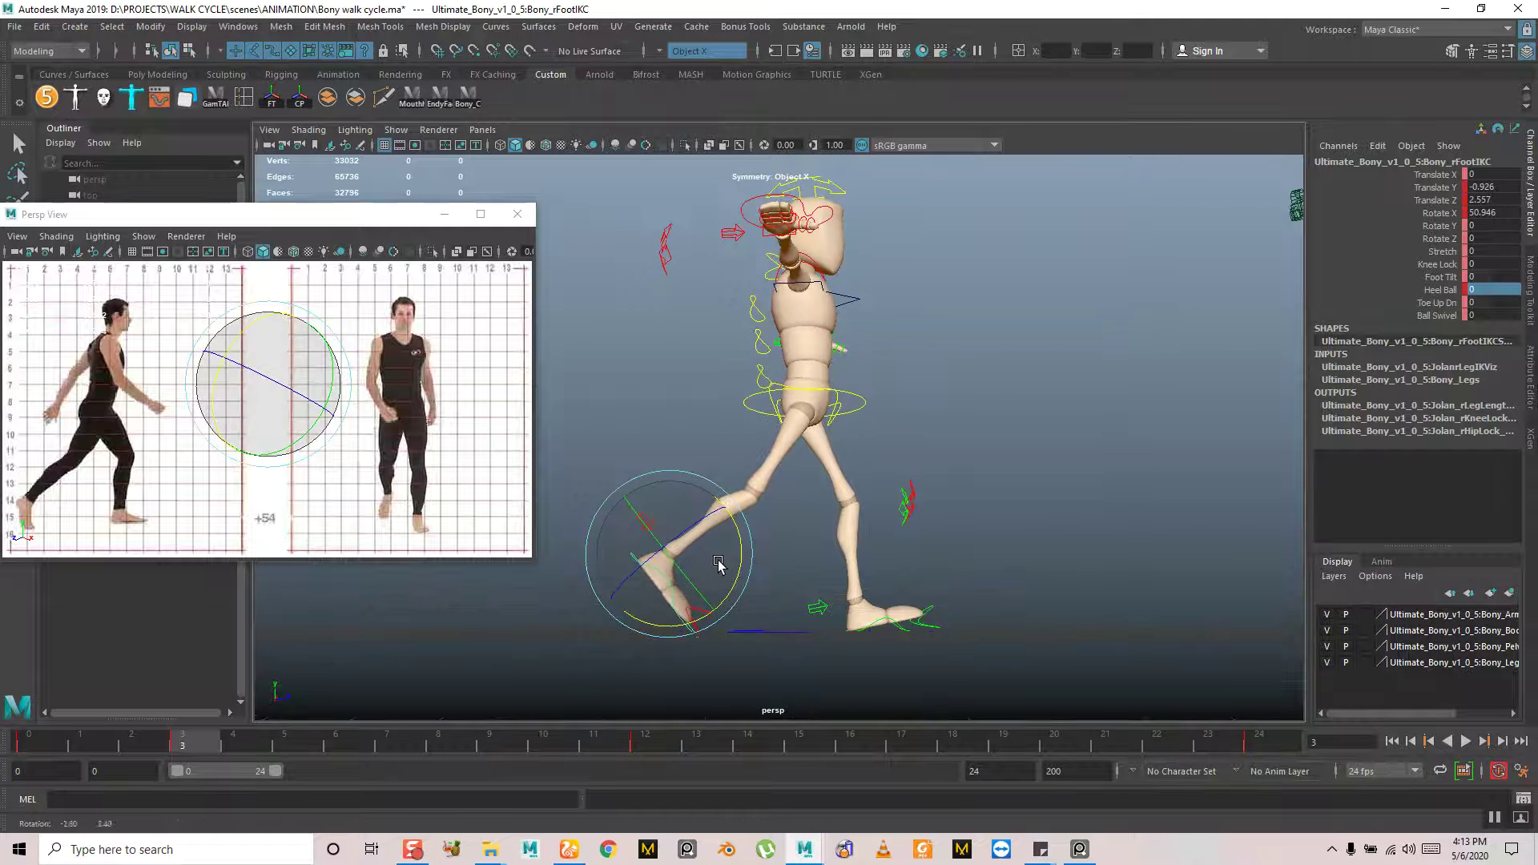
key("w")
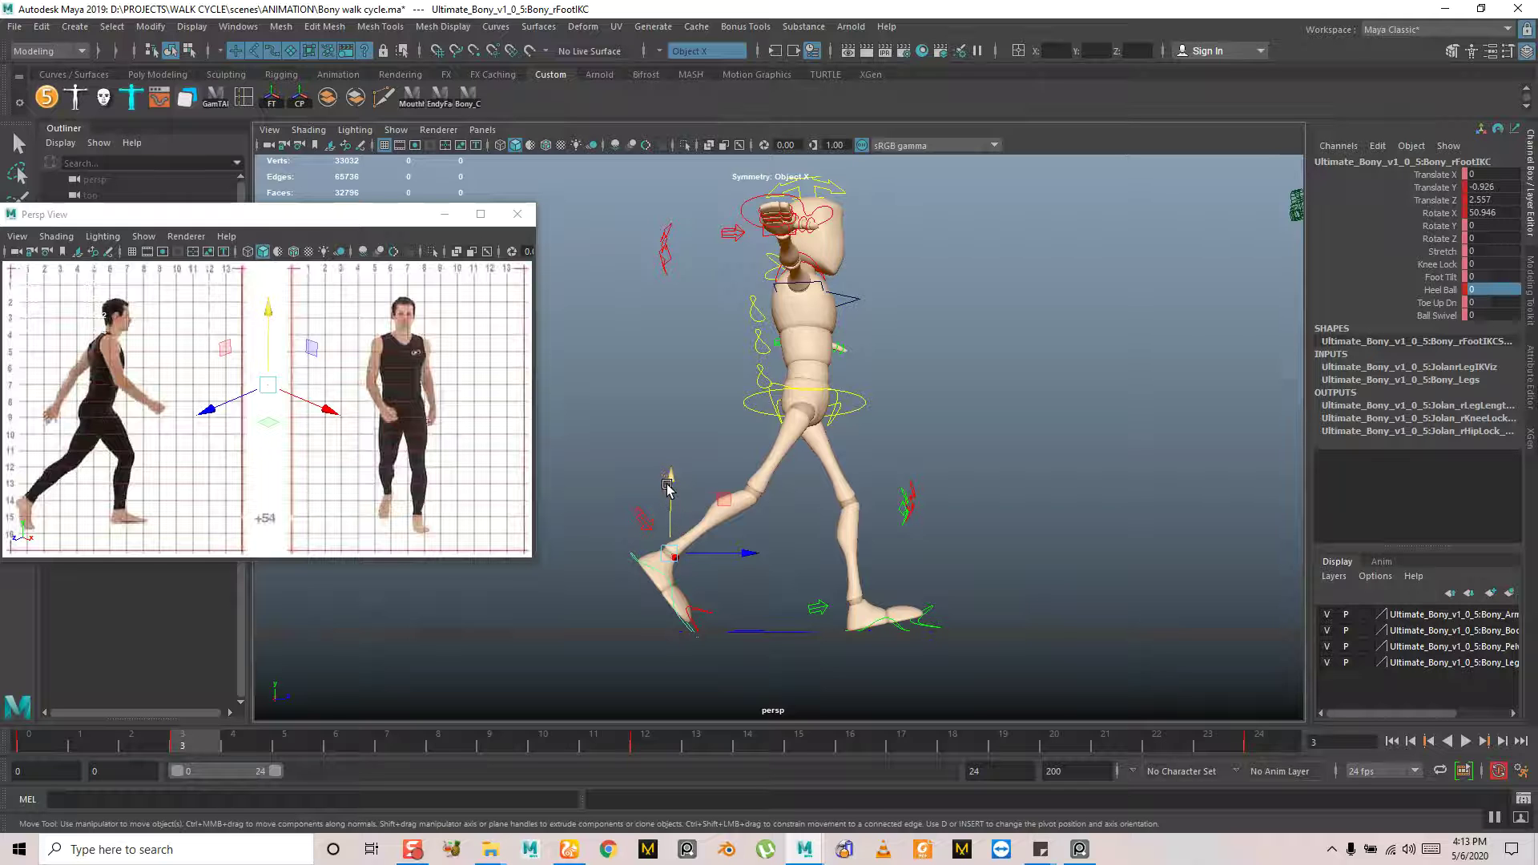
key("ctrl+z")
key("ctrl+z")
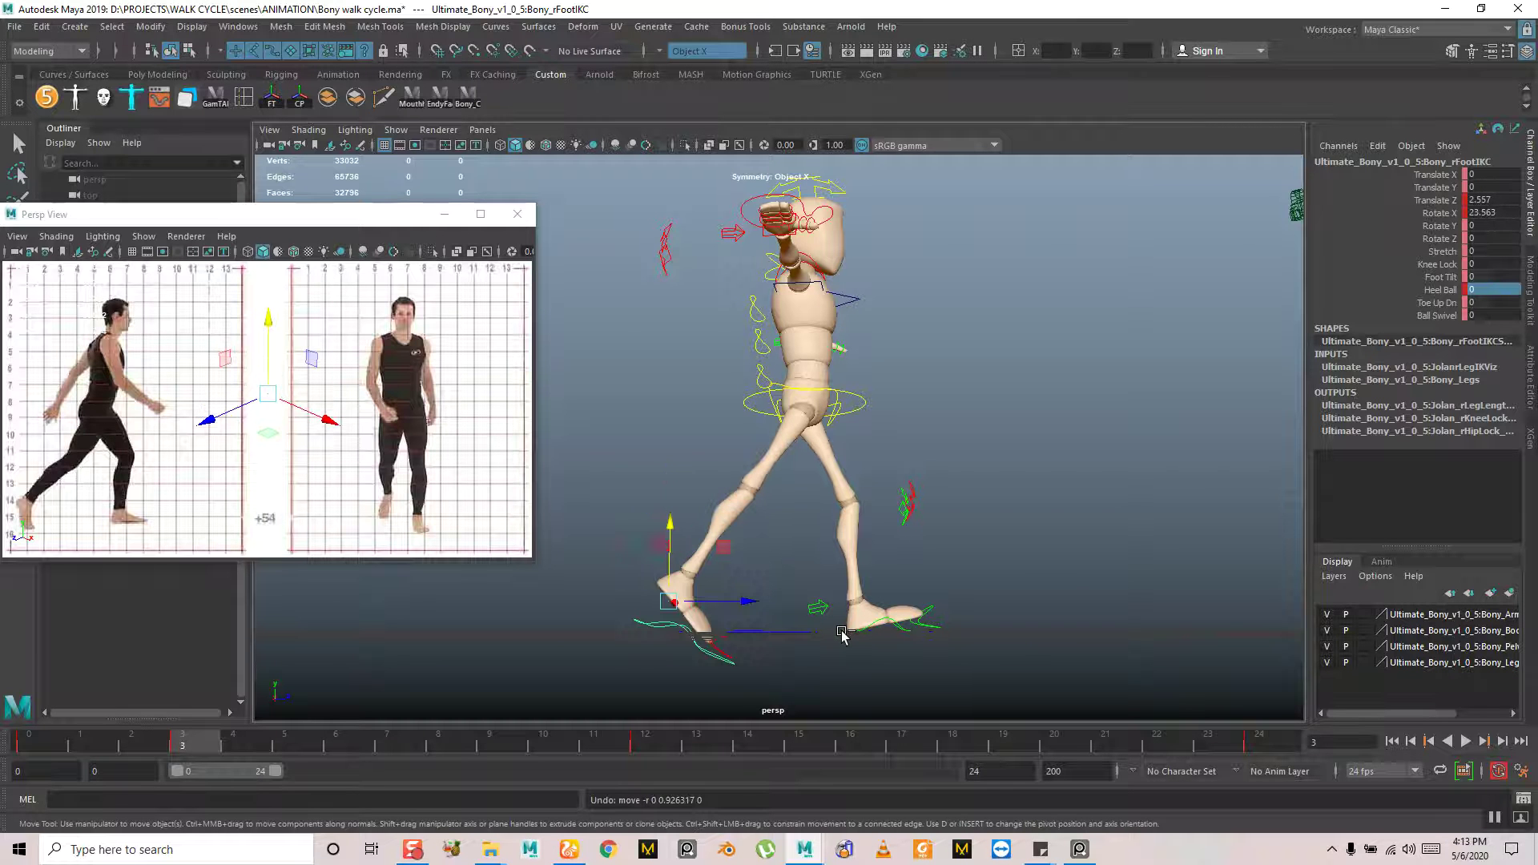
key("ctrl+z")
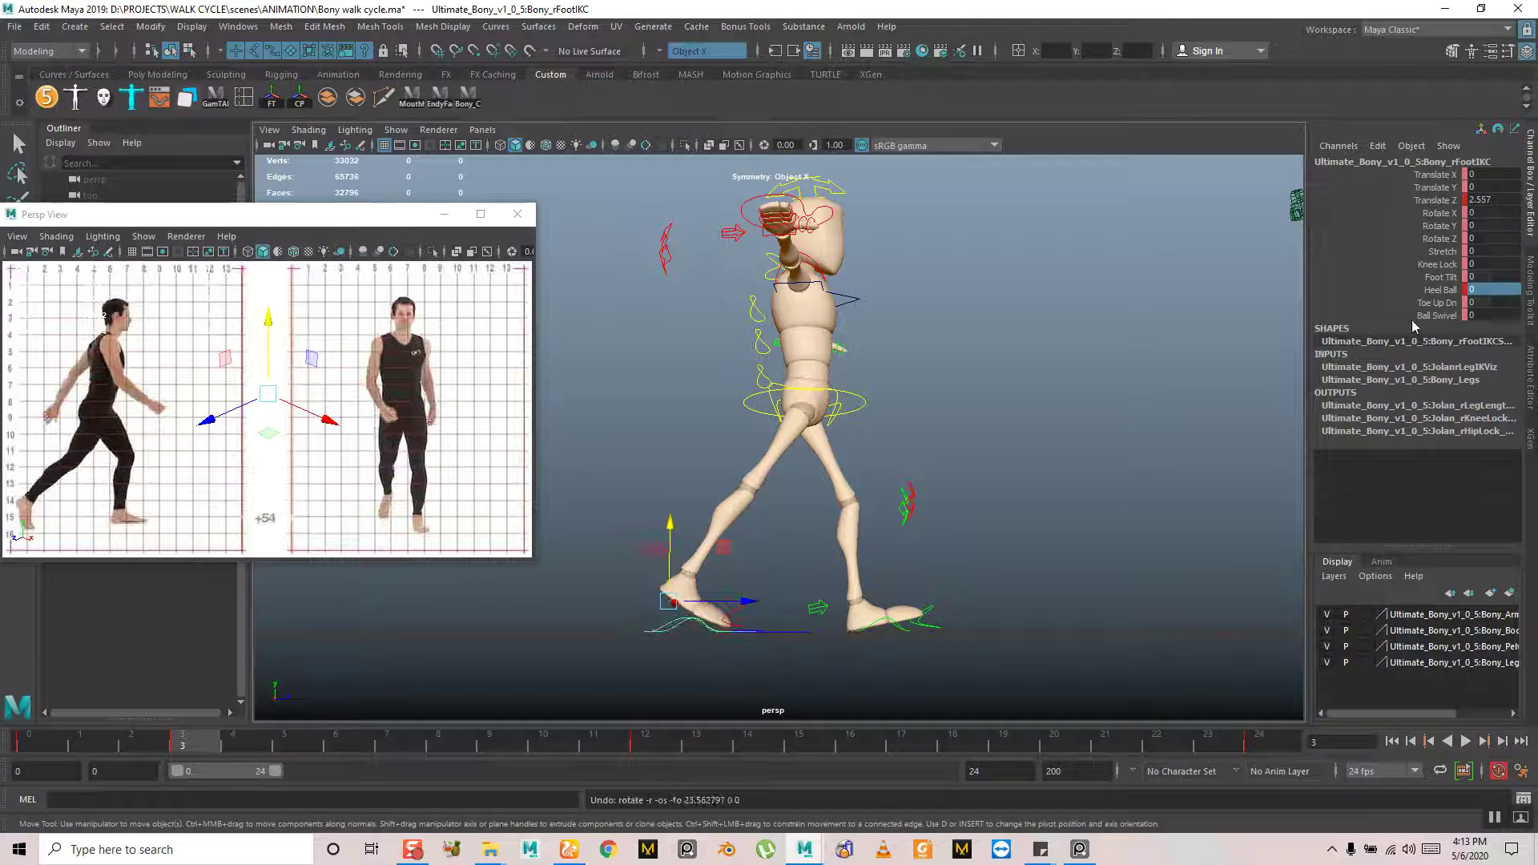
Test the right foot control's Foot Tilt, Toe Up Dn, Ball Swivel and Knee Lock attributes, undoing each change
left_click(1444, 277)
middle_click_drag(999, 408, 1053, 424)
key("ctrl+z")
left_click(1435, 304)
key("ctrl+z")
left_click(1436, 316)
middle_click_drag(1239, 388, 1167, 399)
key("ctrl+z")
left_click(1436, 264)
key("ctrl+z")
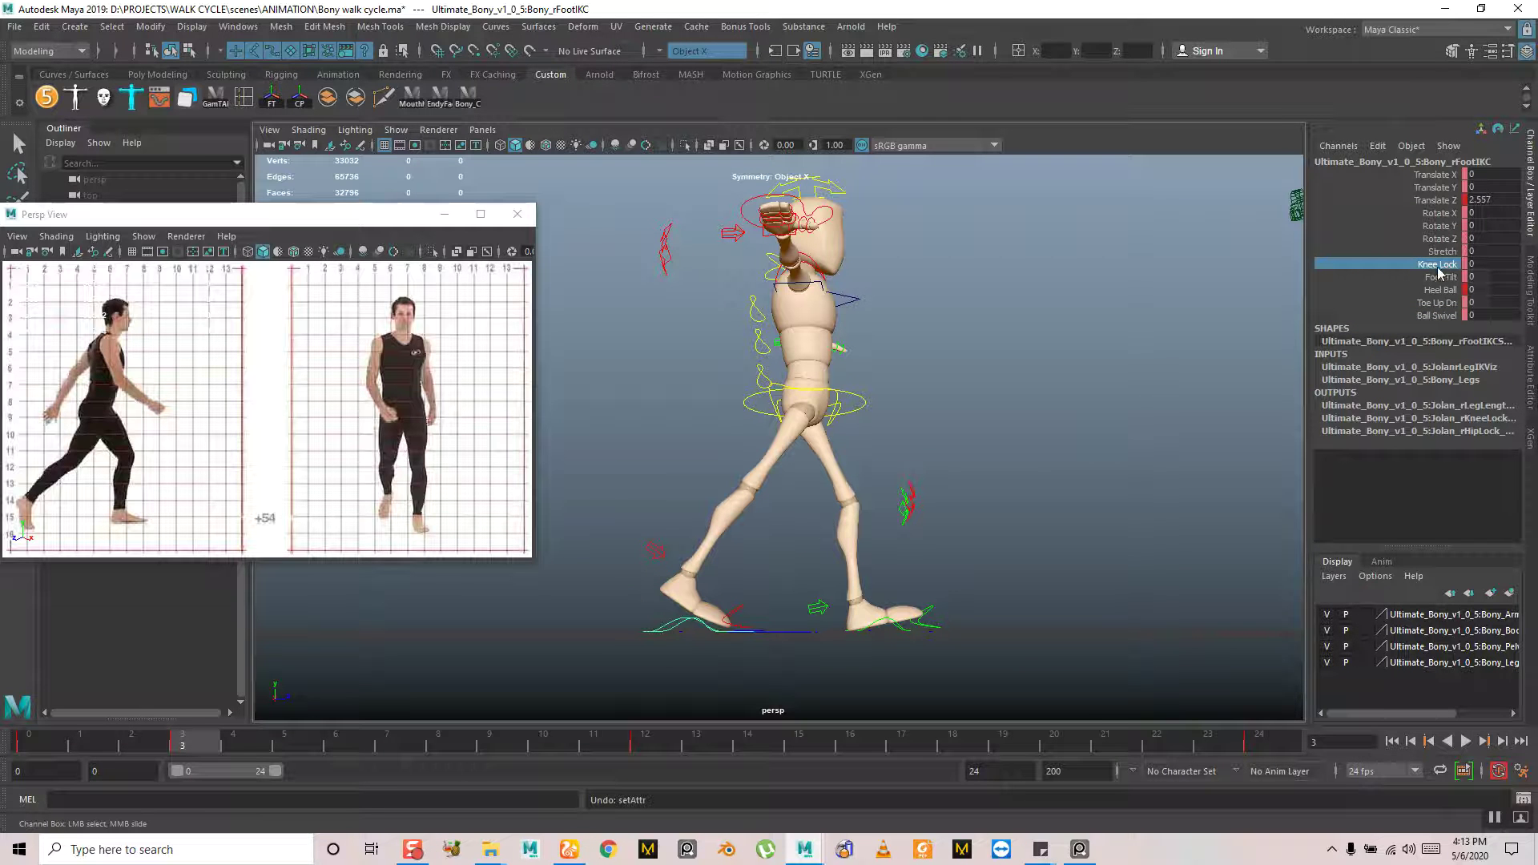
Lift the right foot control at frame 3 to a Translate Y of -0.662 and rotate it to a Rotate X of 62.901
key("e")
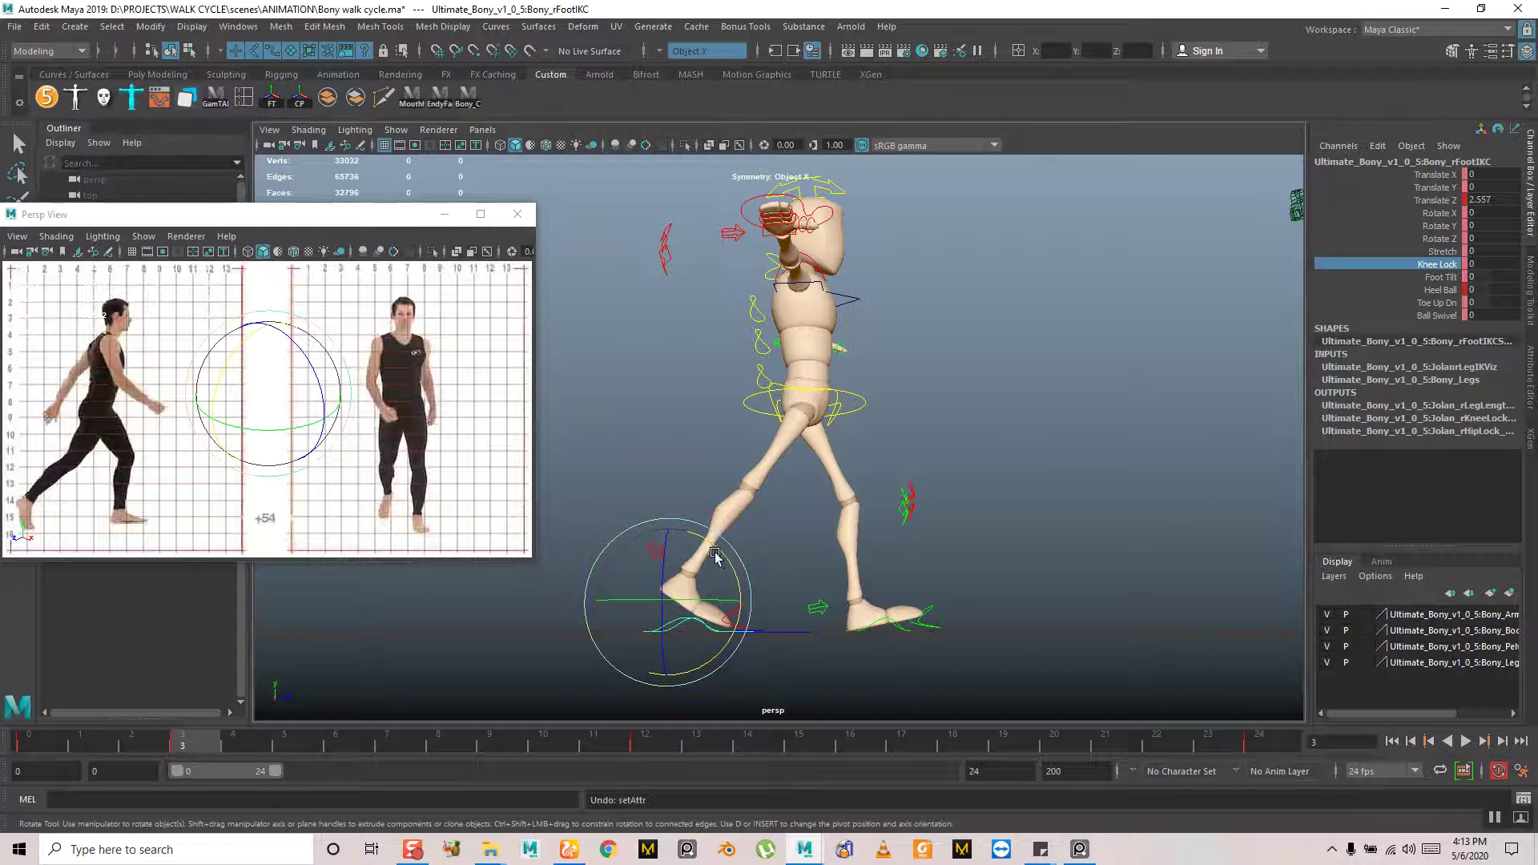
mouse_move(713, 546)
left_mouse_down()
mouse_move(749, 583)
mouse_move(704, 517)
mouse_move(730, 537)
left_mouse_up()
key("w")
key("e")
key("w")
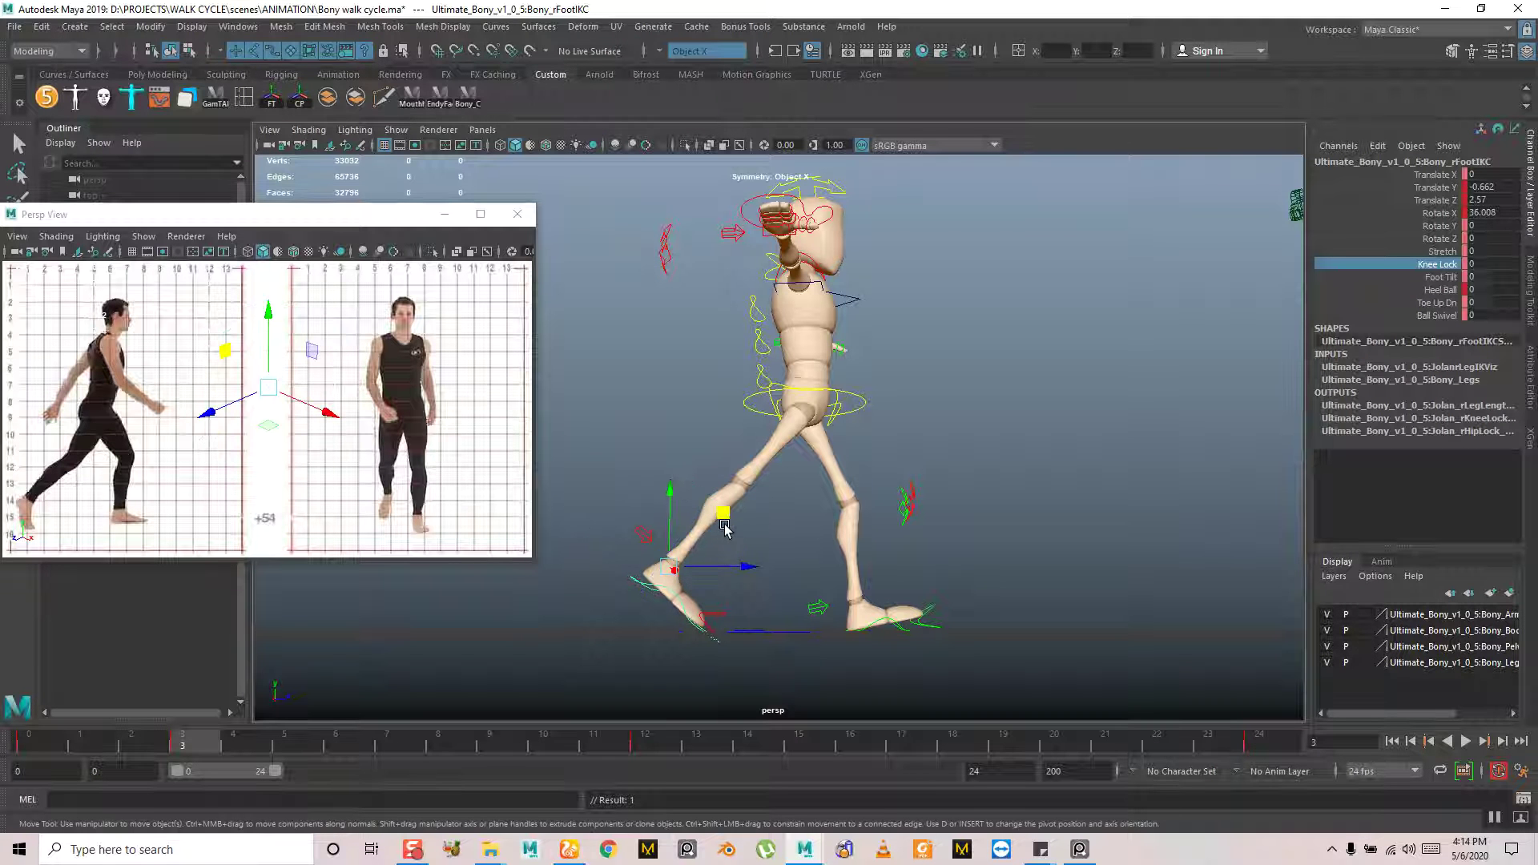
key("e")
left_click_drag(728, 539, 744, 569)
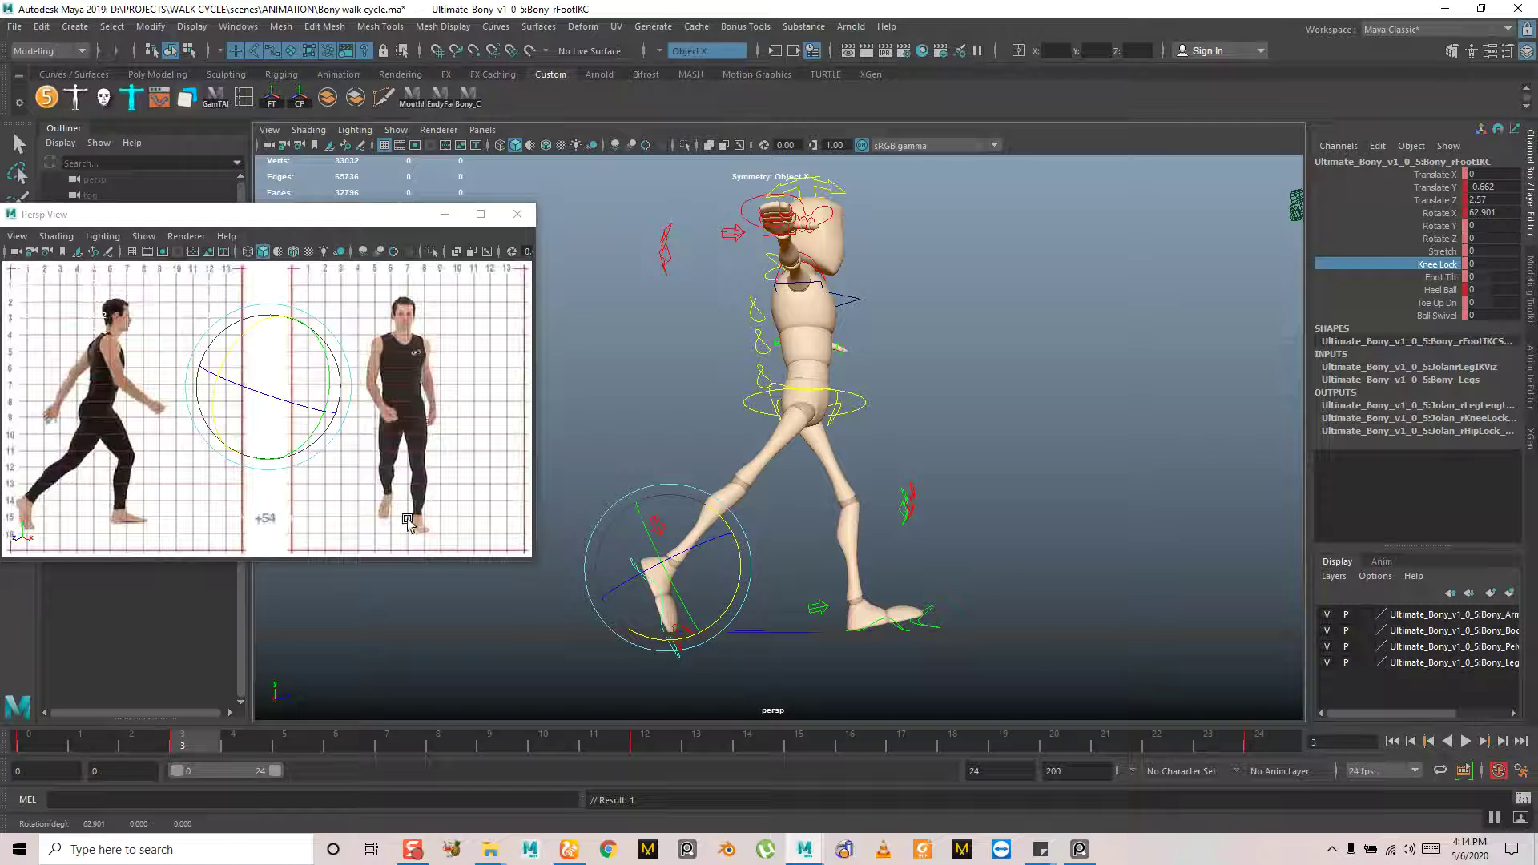
Refine the right foot control's position at frame 3 to a Translate Y of -0.804 and a Translate Z of 2.461
left_click_drag(741, 564, 741, 563)
key("w")
left_click_drag(670, 489, 669, 495)
left_click_drag(713, 557, 708, 559)
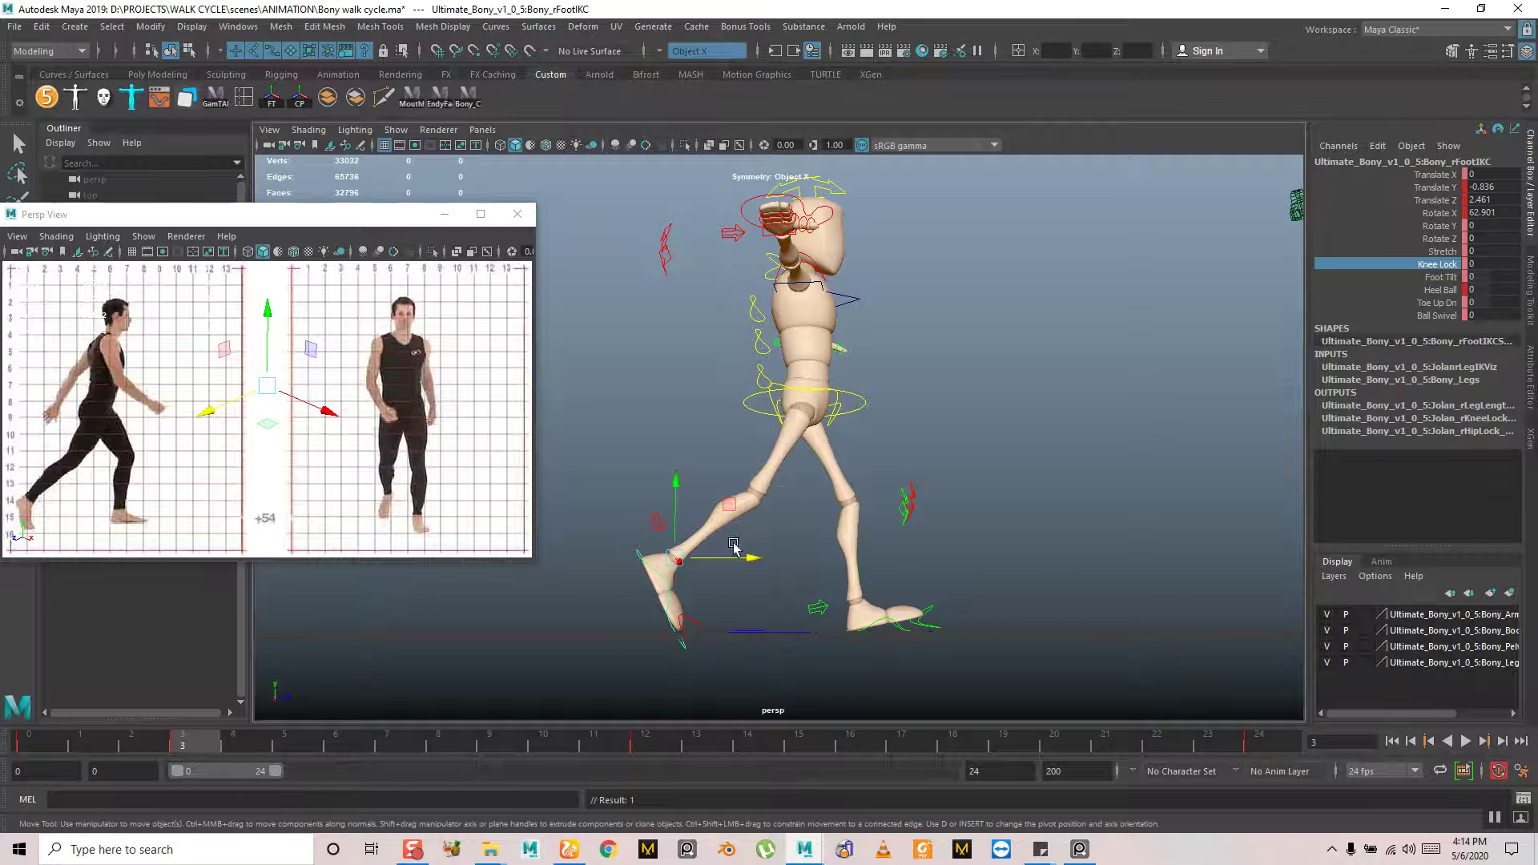
left_click_drag(700, 623, 679, 617, "alt")
left_click_drag(684, 530, 895, 565)
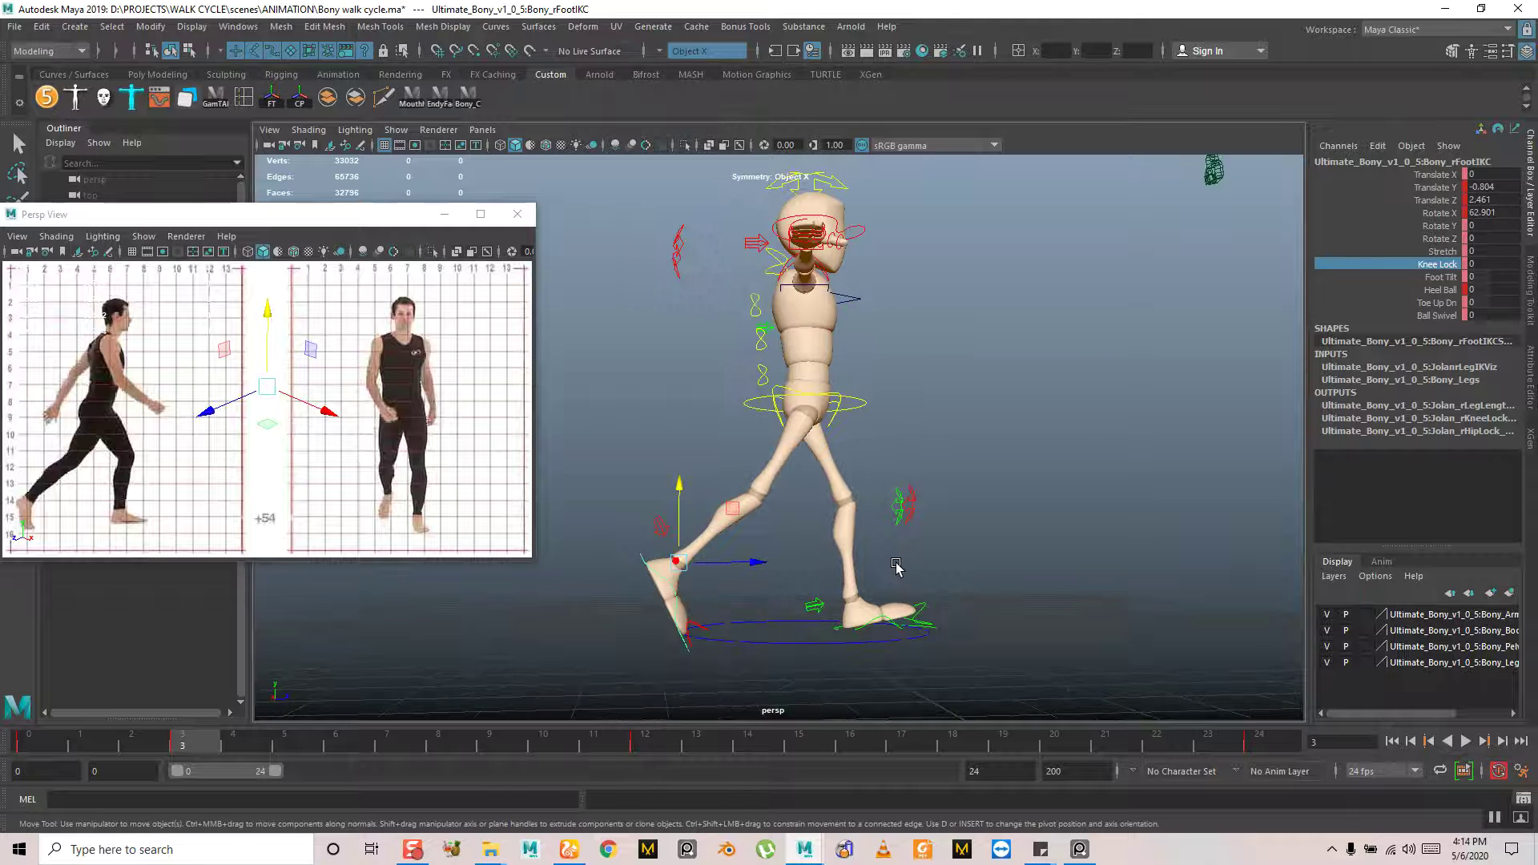
left_click_drag(929, 534, 796, 464, "alt")
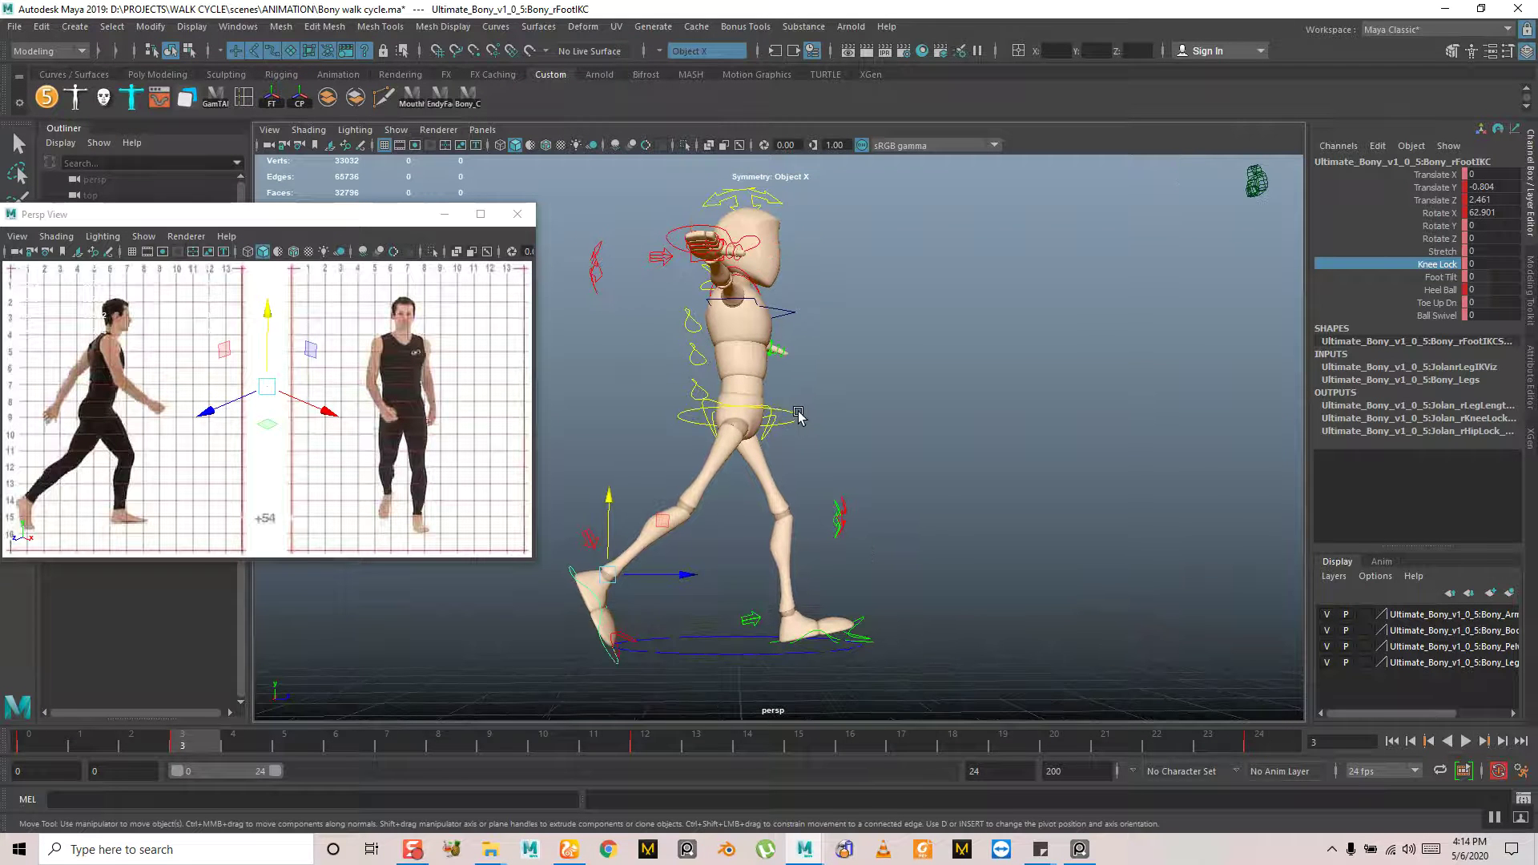
left_click_drag(824, 532, 639, 697, "alt")
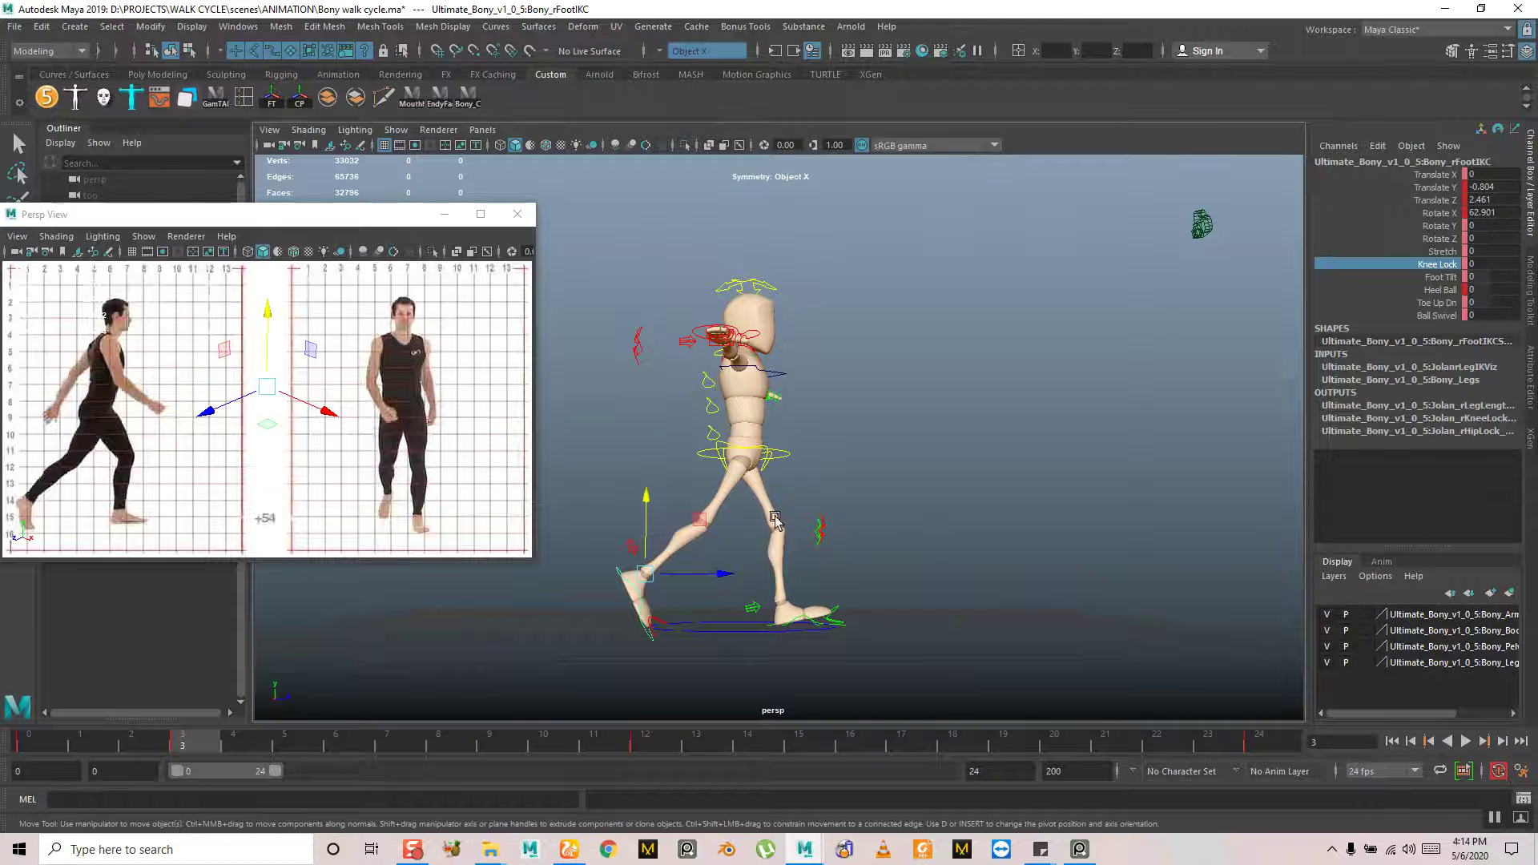
Key all channels of the right foot control at frame 3
left_click(468, 102)
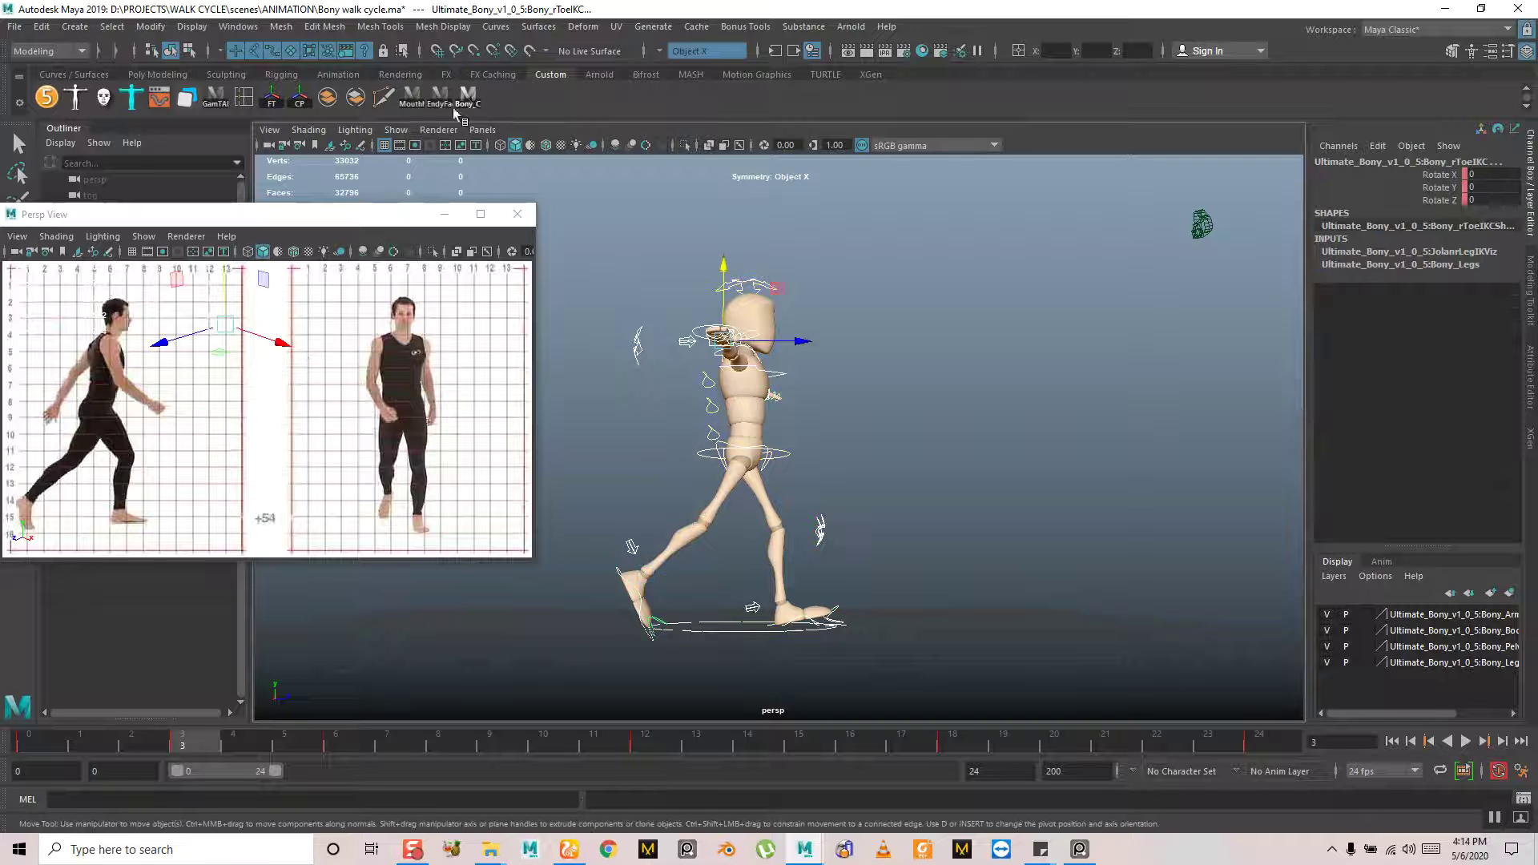
left_click(619, 579)
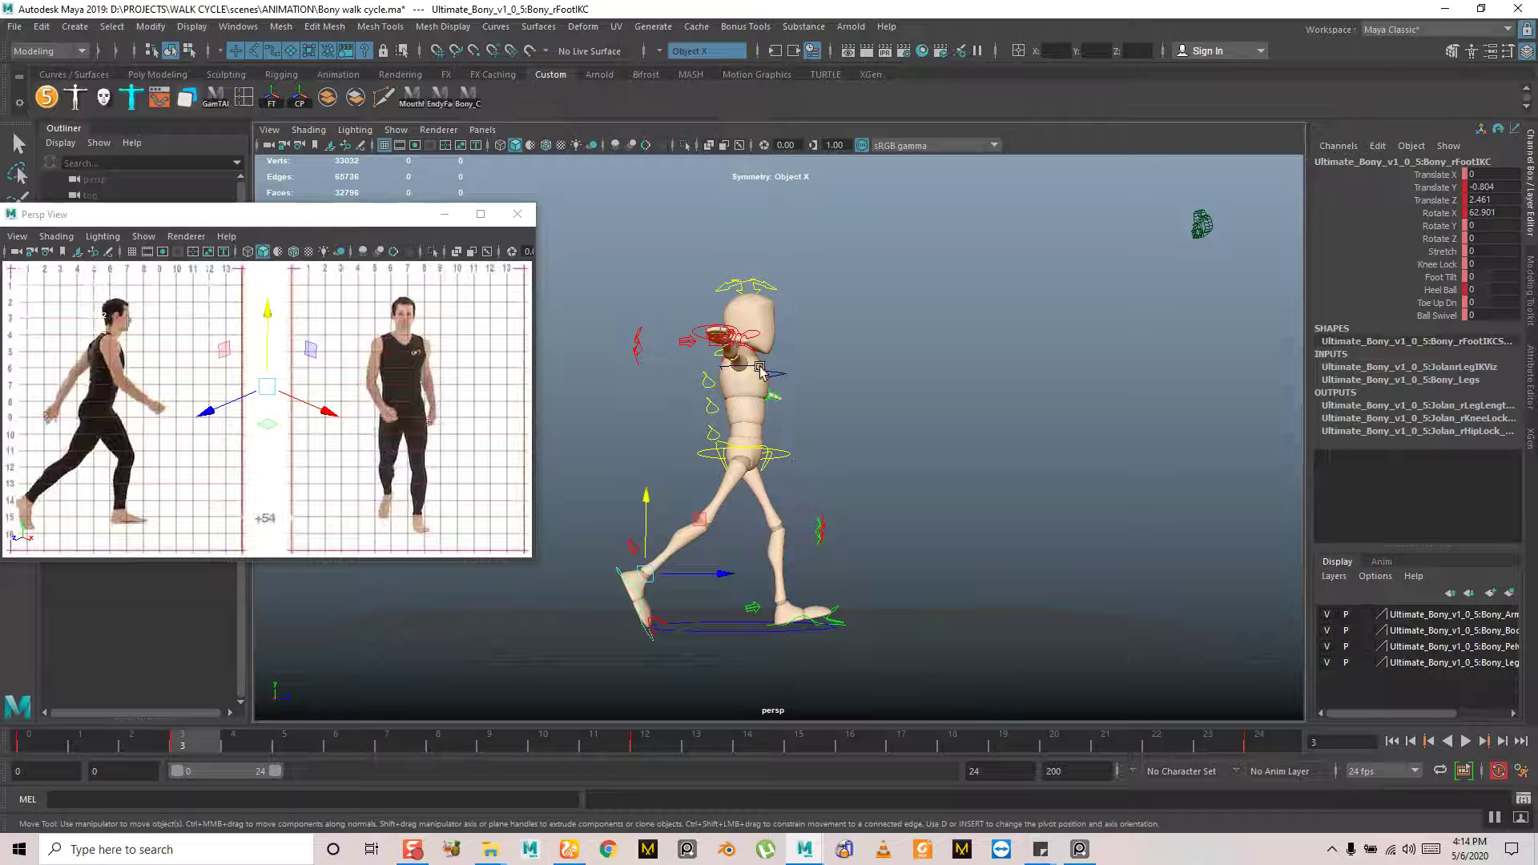
left_click(825, 529)
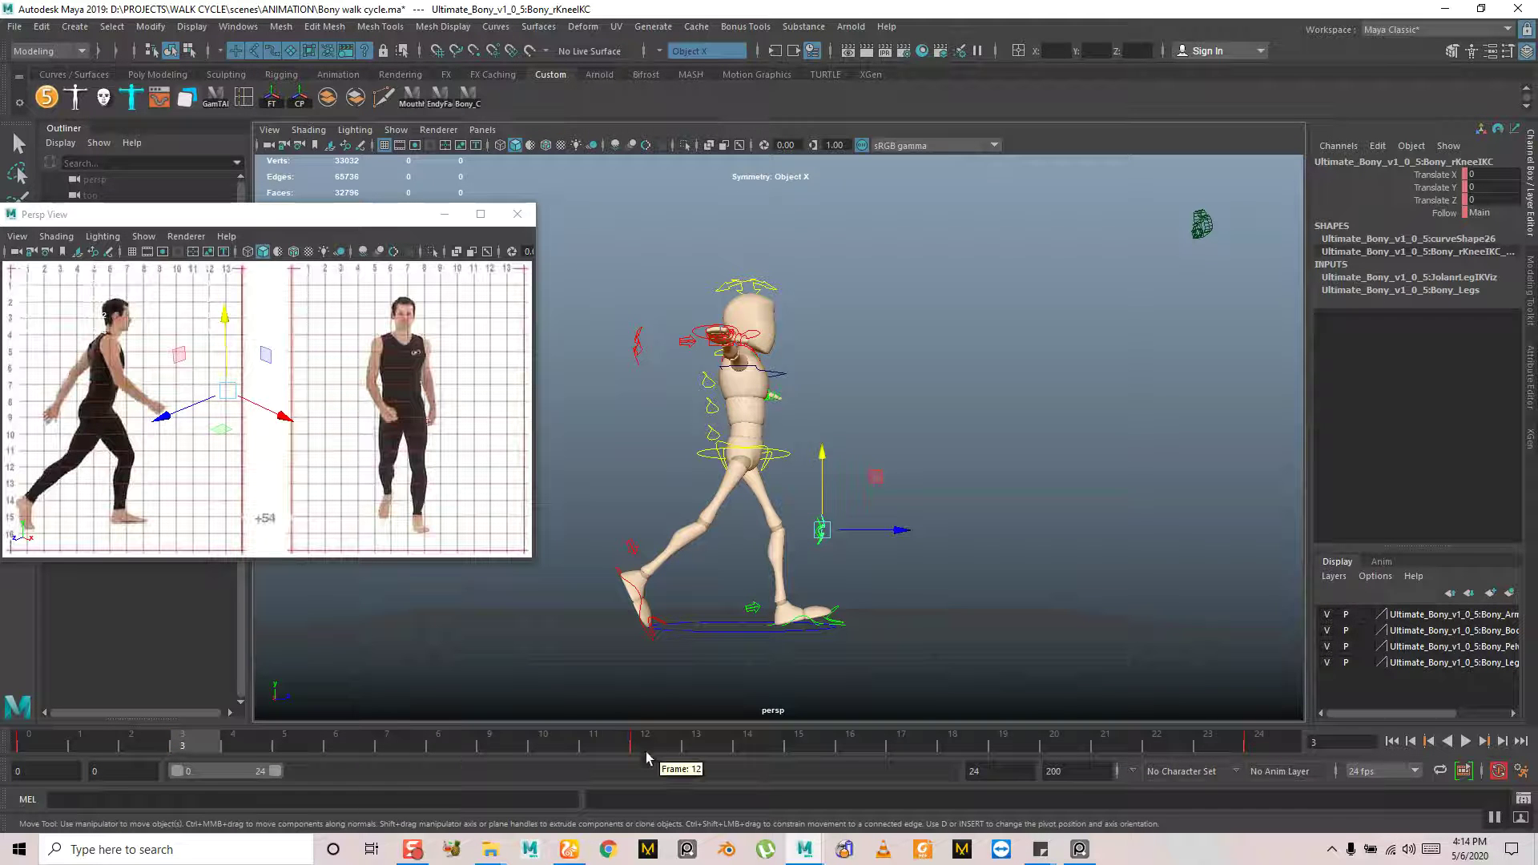
left_click(623, 575)
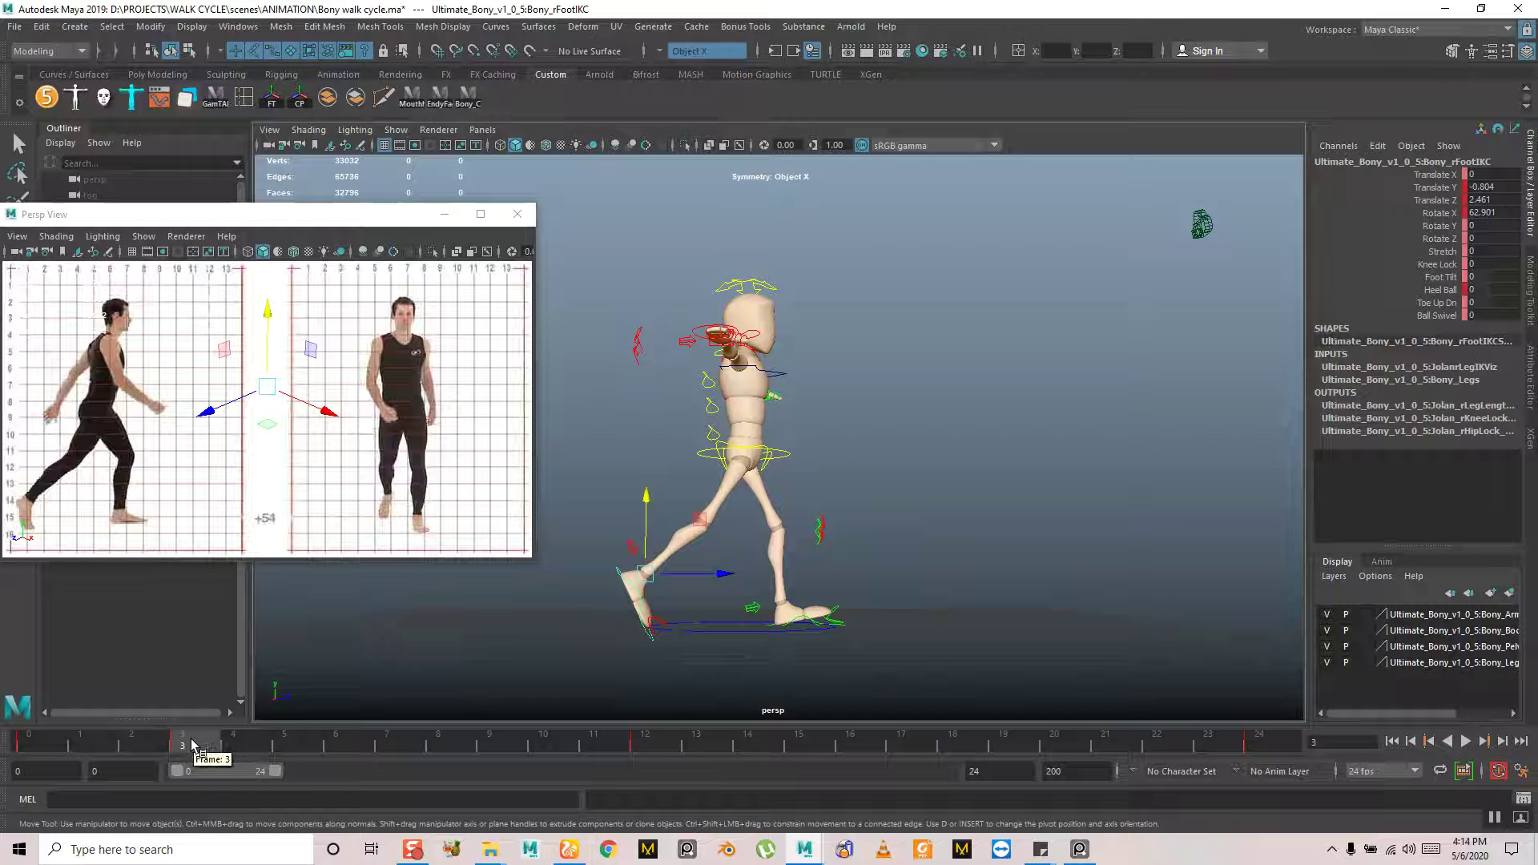
key("s")
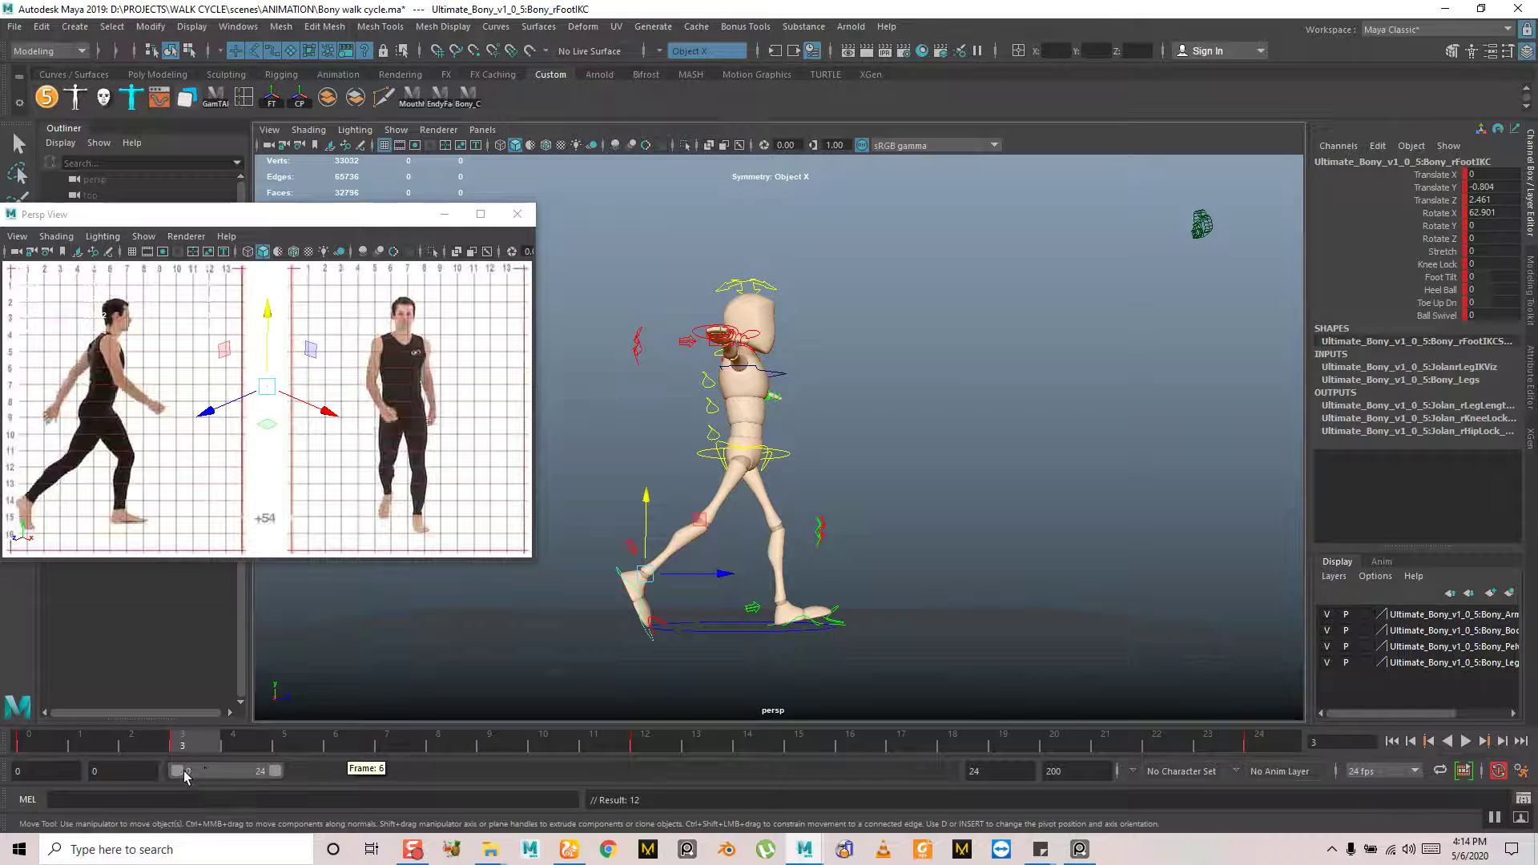
Copy the right foot control's key at frame 3 and go to frame 15
key("alt+v")
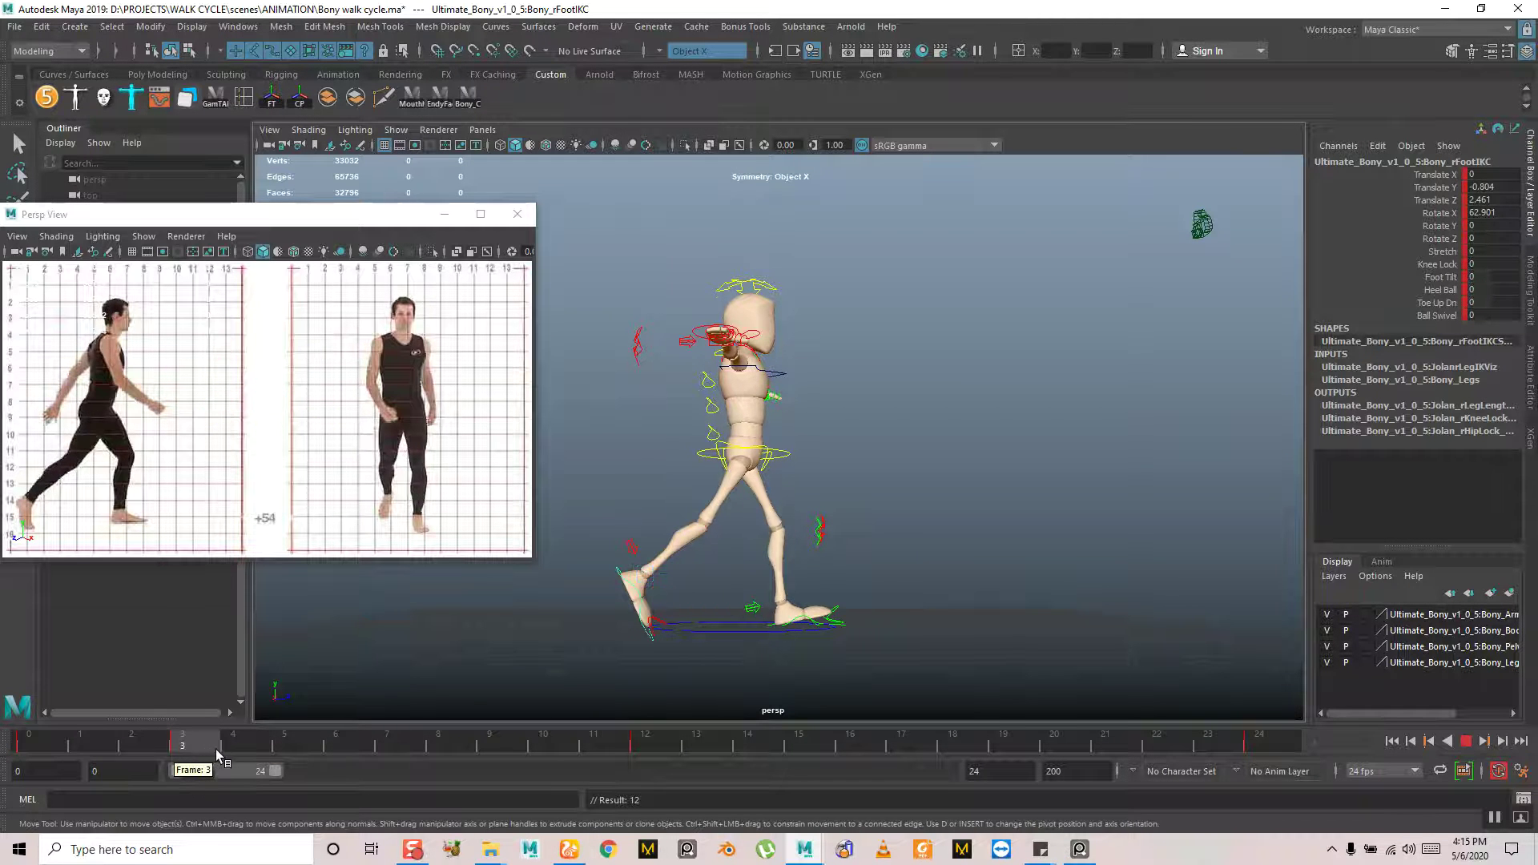
left_click(192, 746)
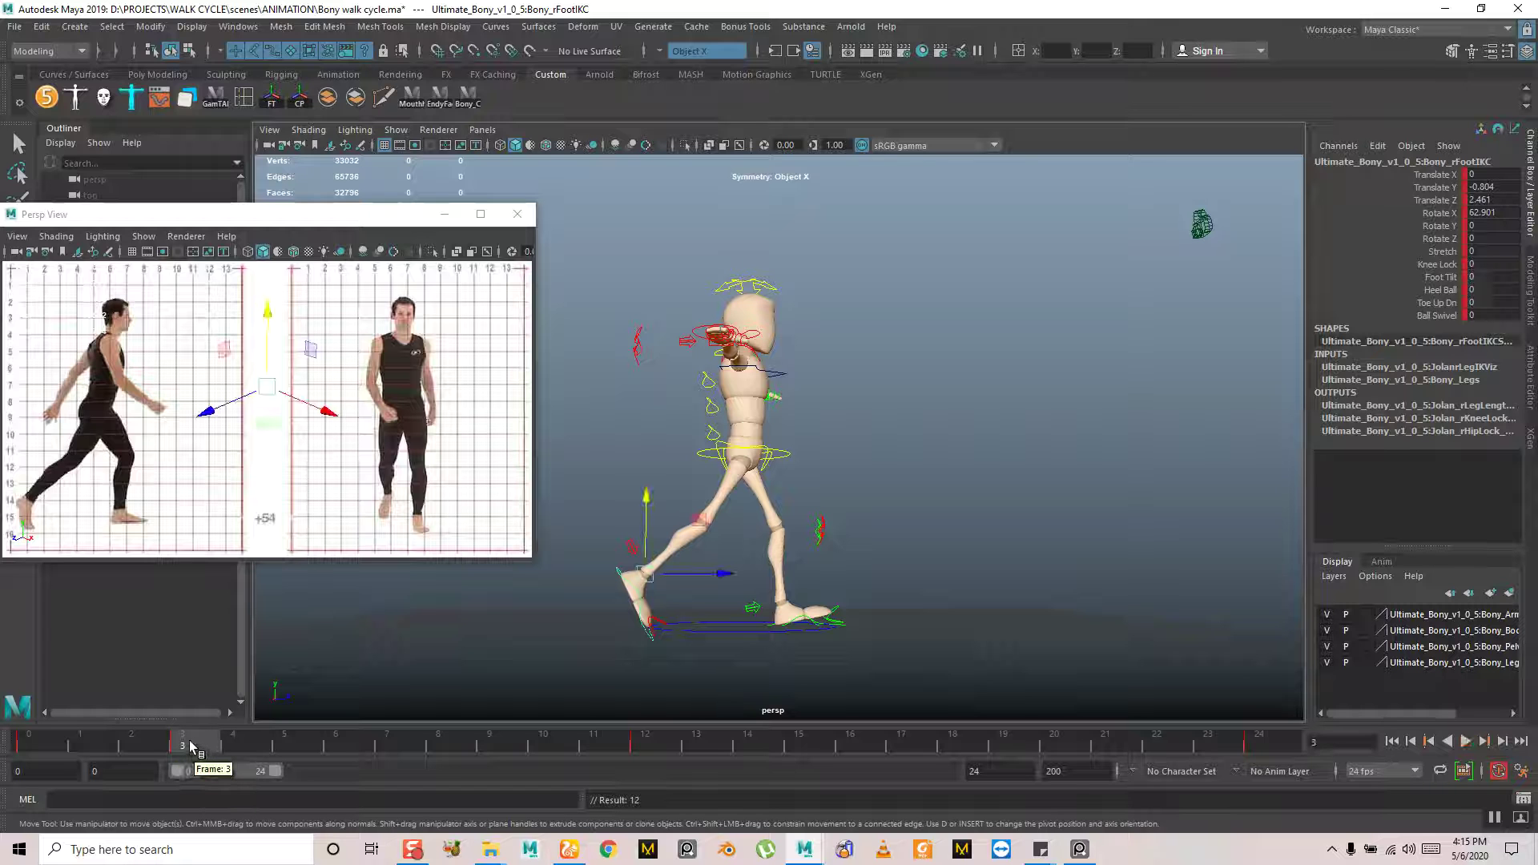
right_click(192, 746)
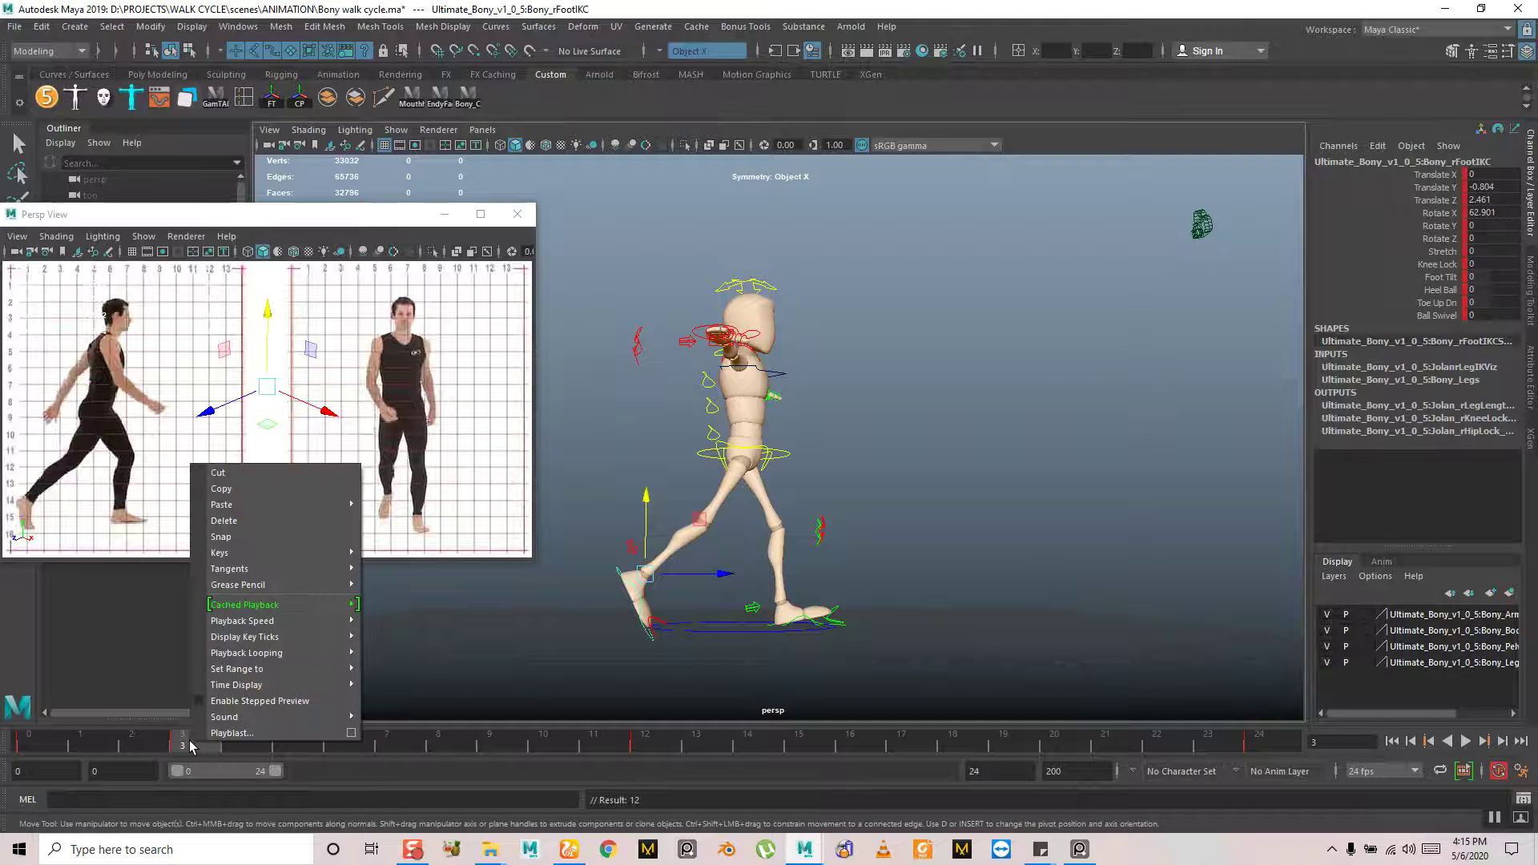
left_click(251, 496)
left_click_drag(650, 746, 799, 746)
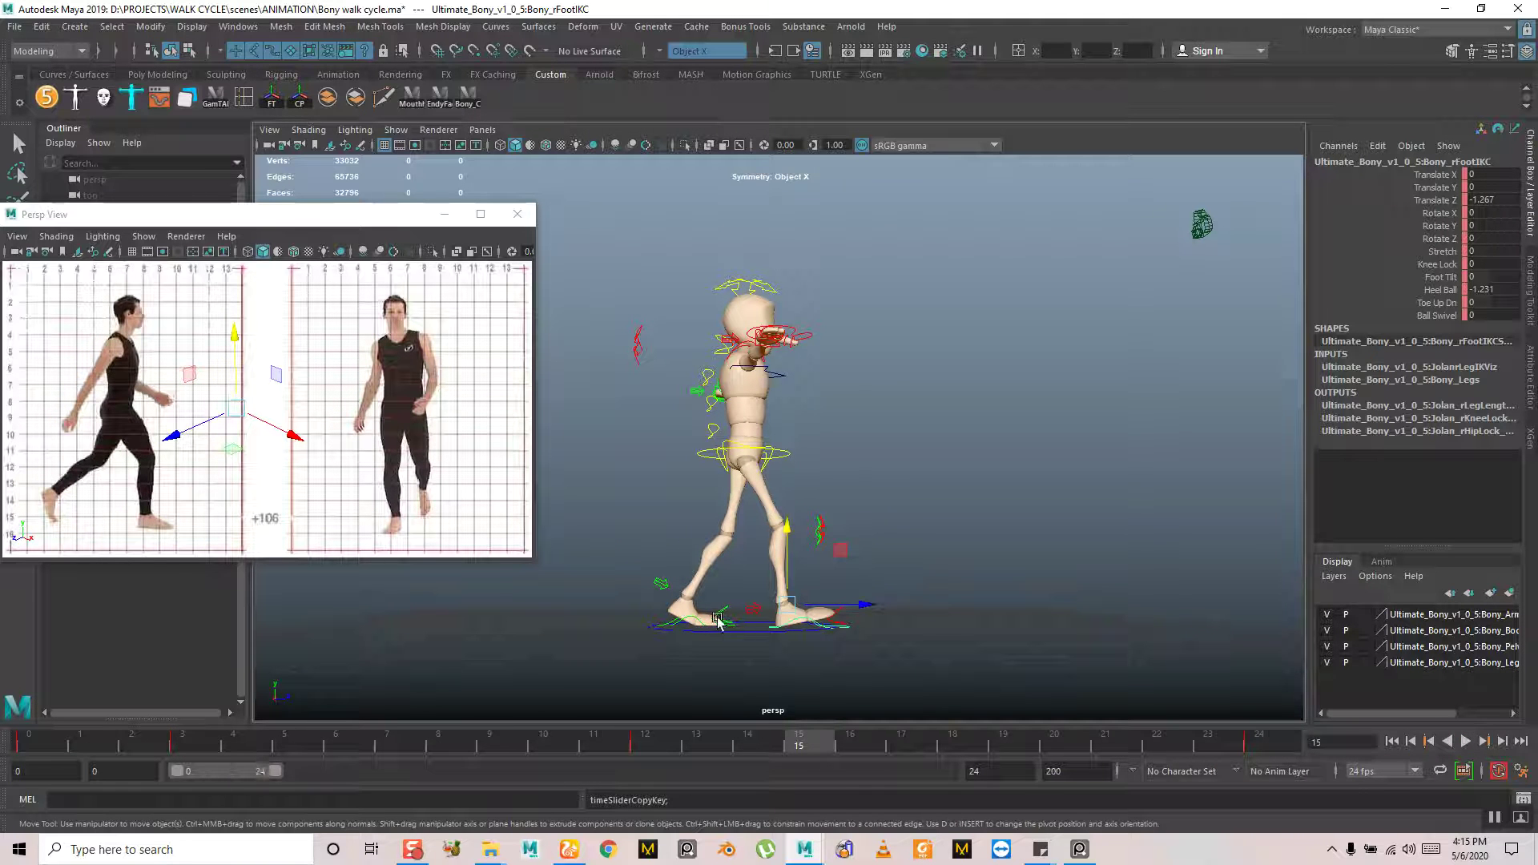
Paste the copied right foot key onto the left foot control at frame 15
left_click(677, 624)
right_click(814, 745)
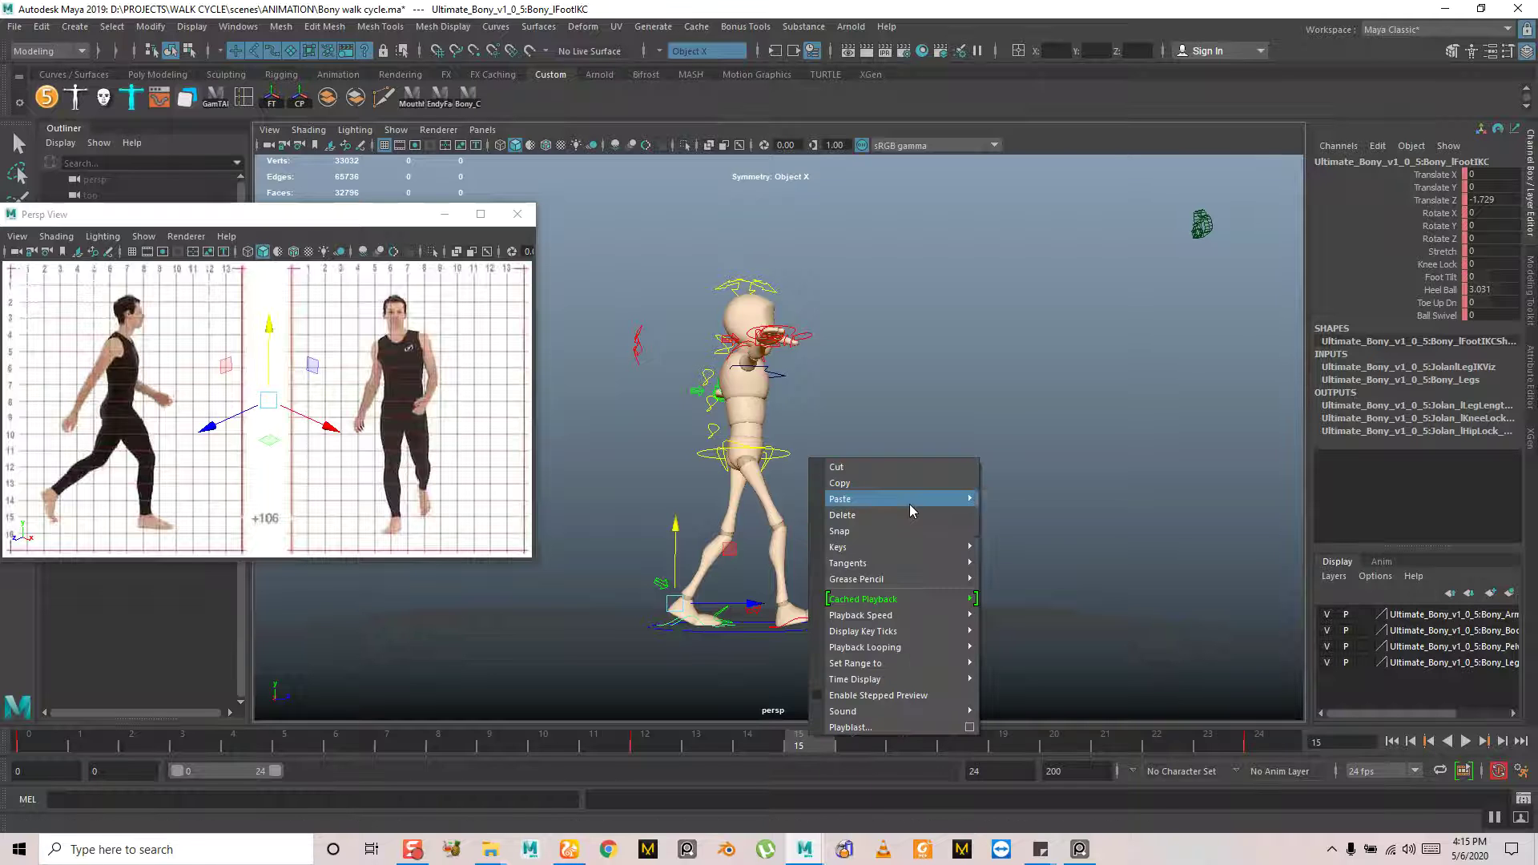
mouse_move(945, 499)
left_click(1015, 513)
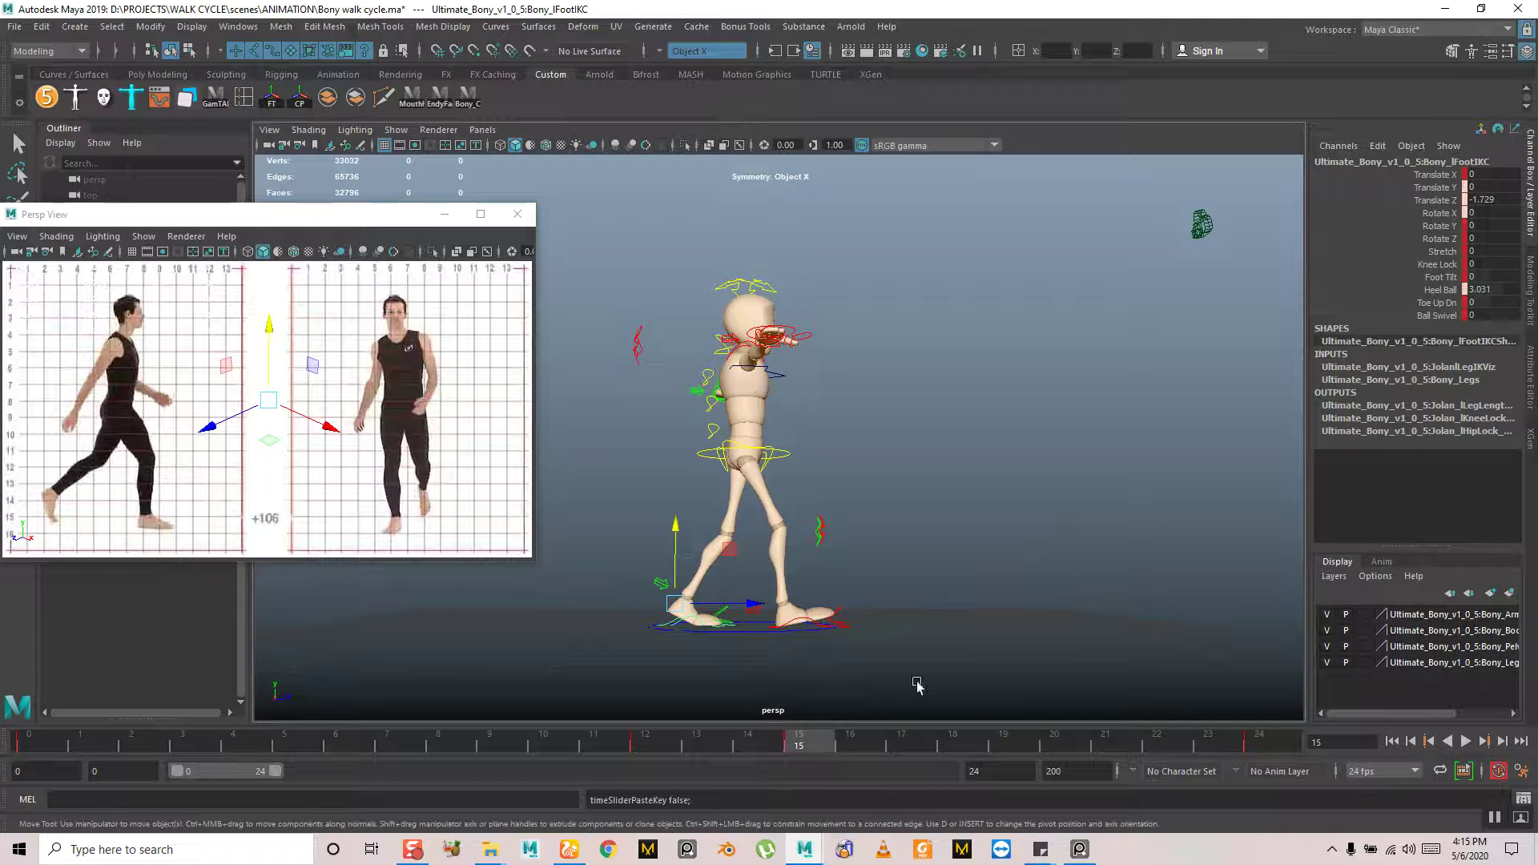
left_click(781, 738)
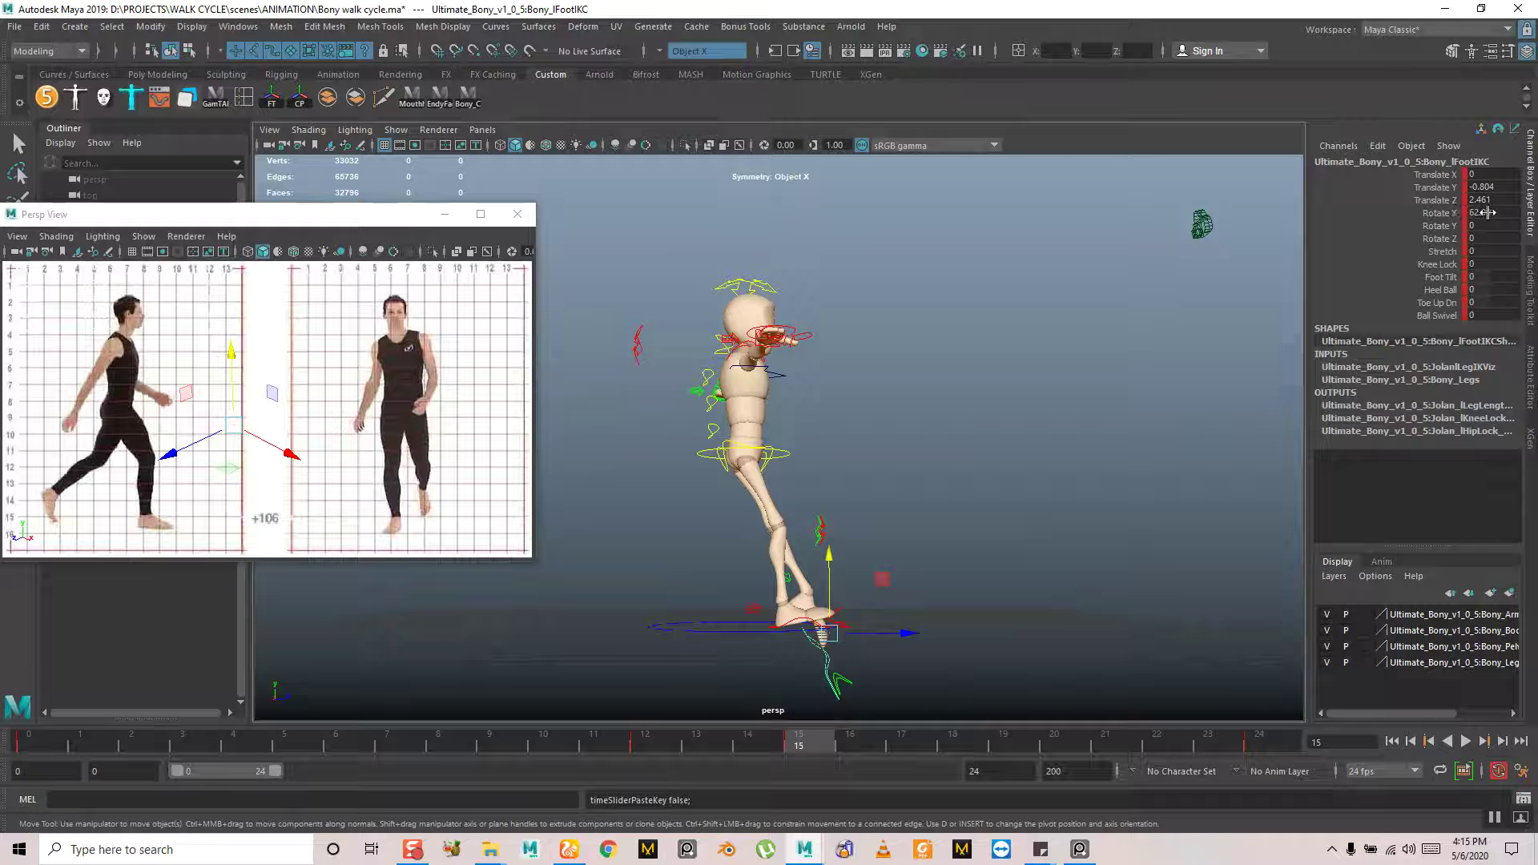
Try a Rotate X of -62.901 on the left foot control at frame 15, and undo it
left_click(1463, 212)
key("e")
double_click(1473, 213)
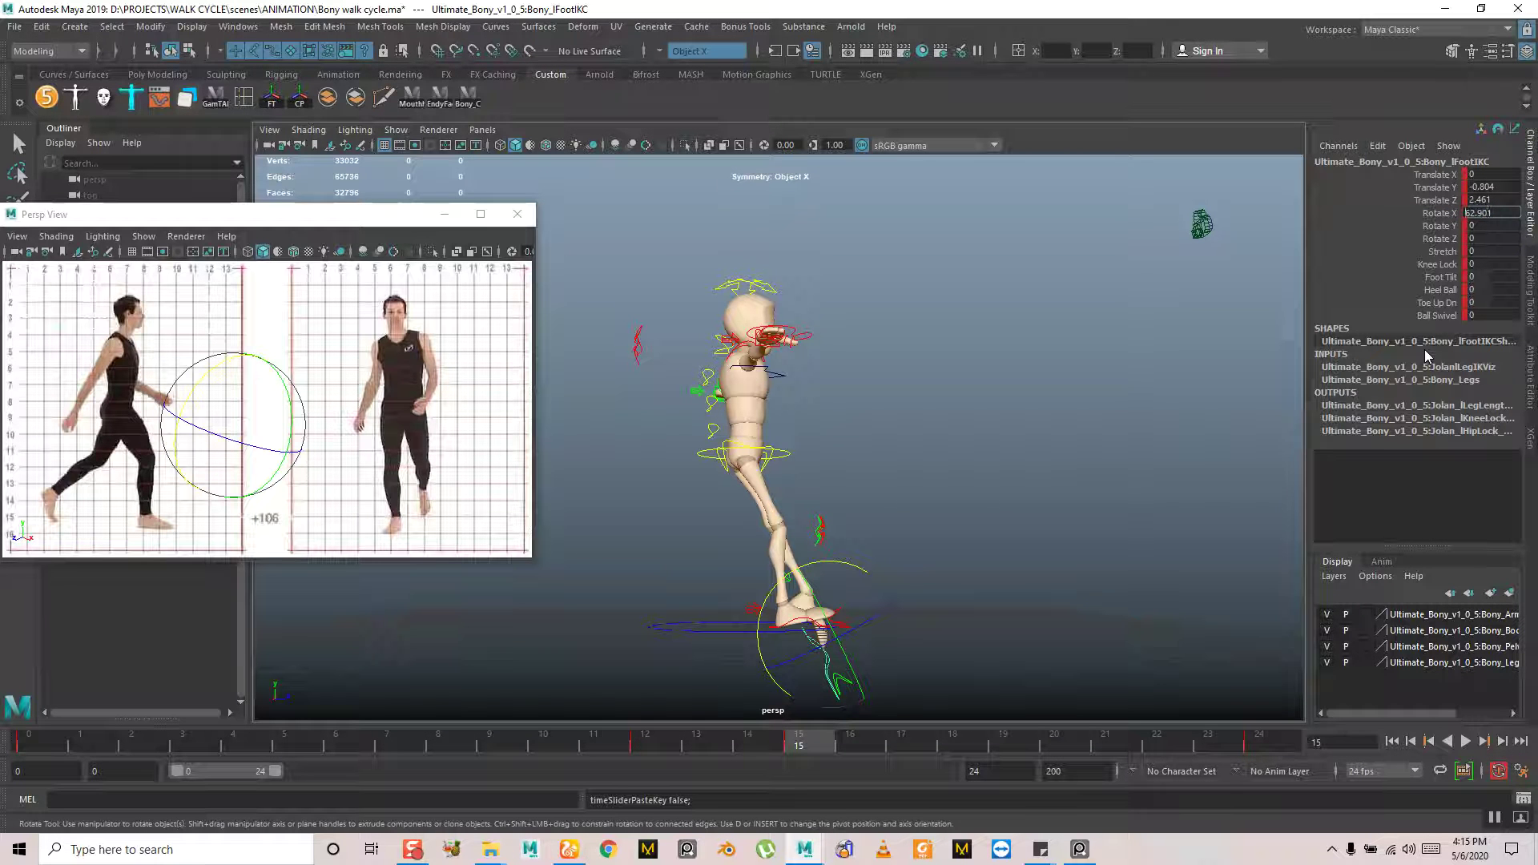
key("Return")
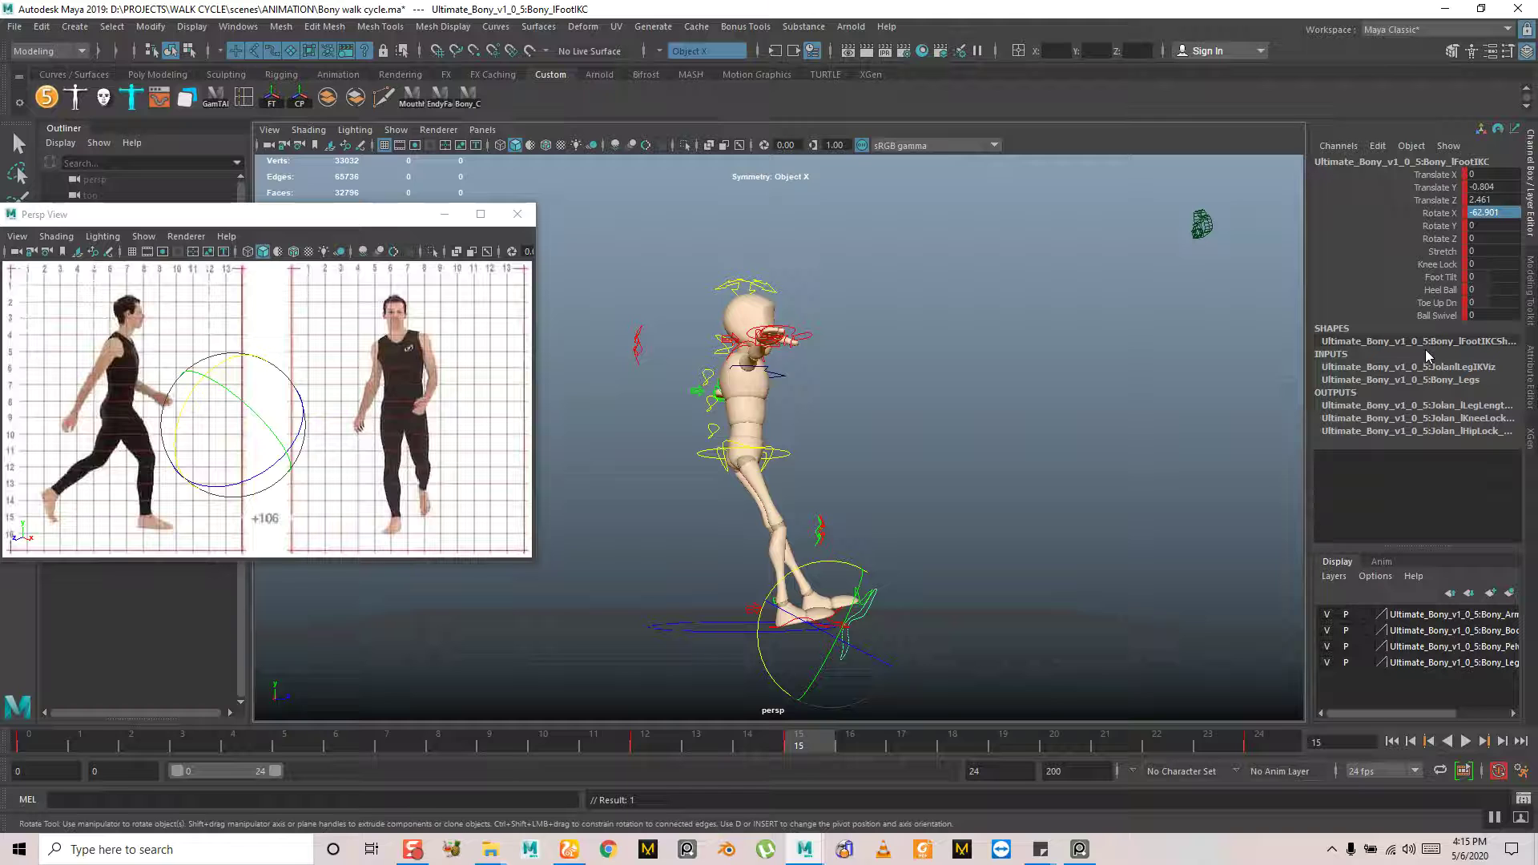
double_click(1473, 187)
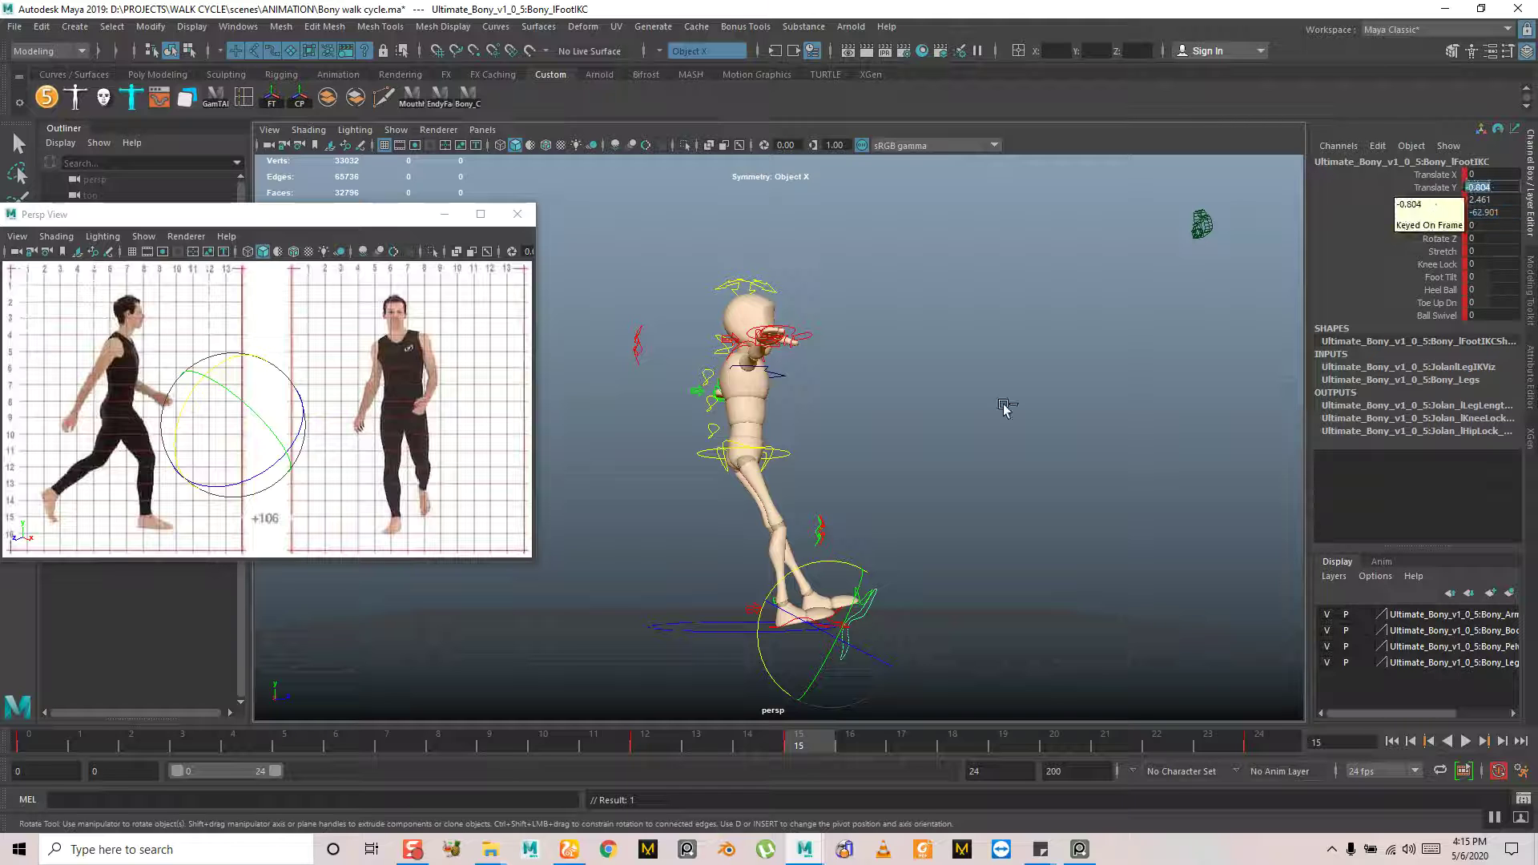
key("ctrl+z")
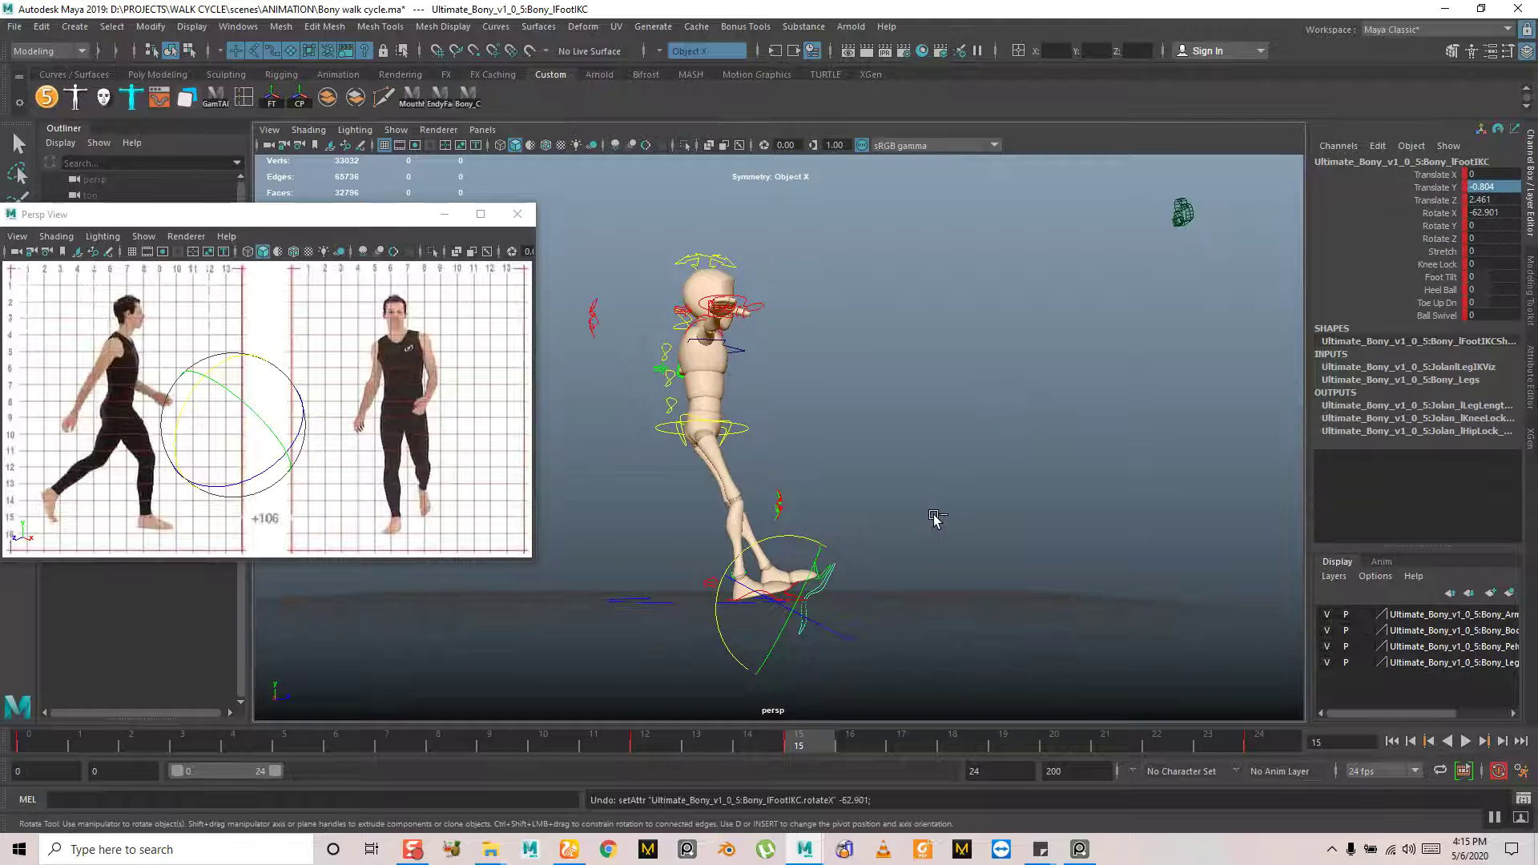
Set the left foot control's Translate Y to 0.804 and Translate Z to -2.461 at frame 15
double_click(1473, 187)
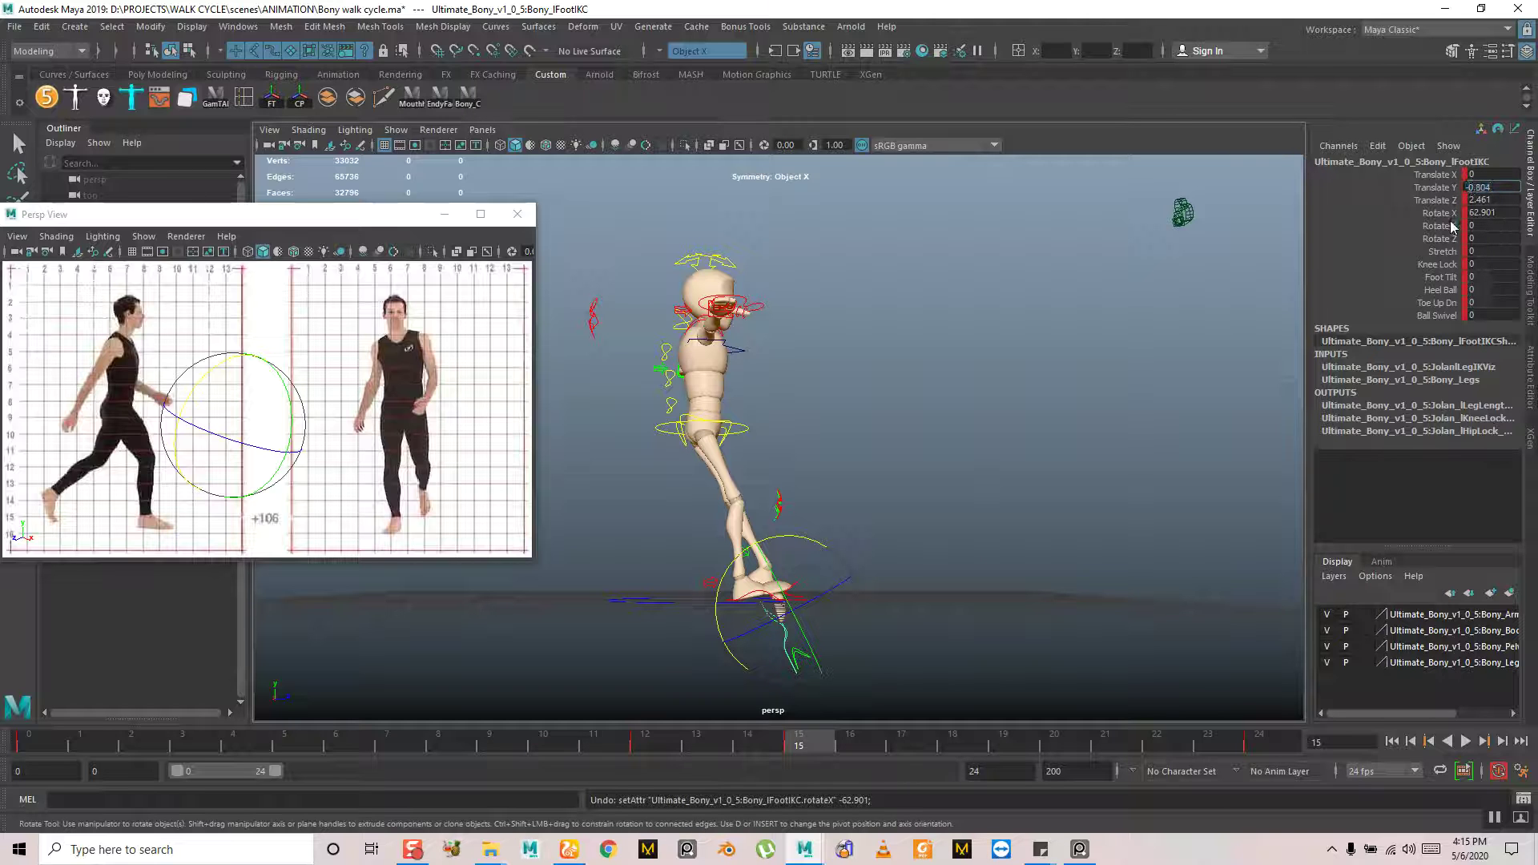
type("0.804")
key("Return")
double_click(1476, 201)
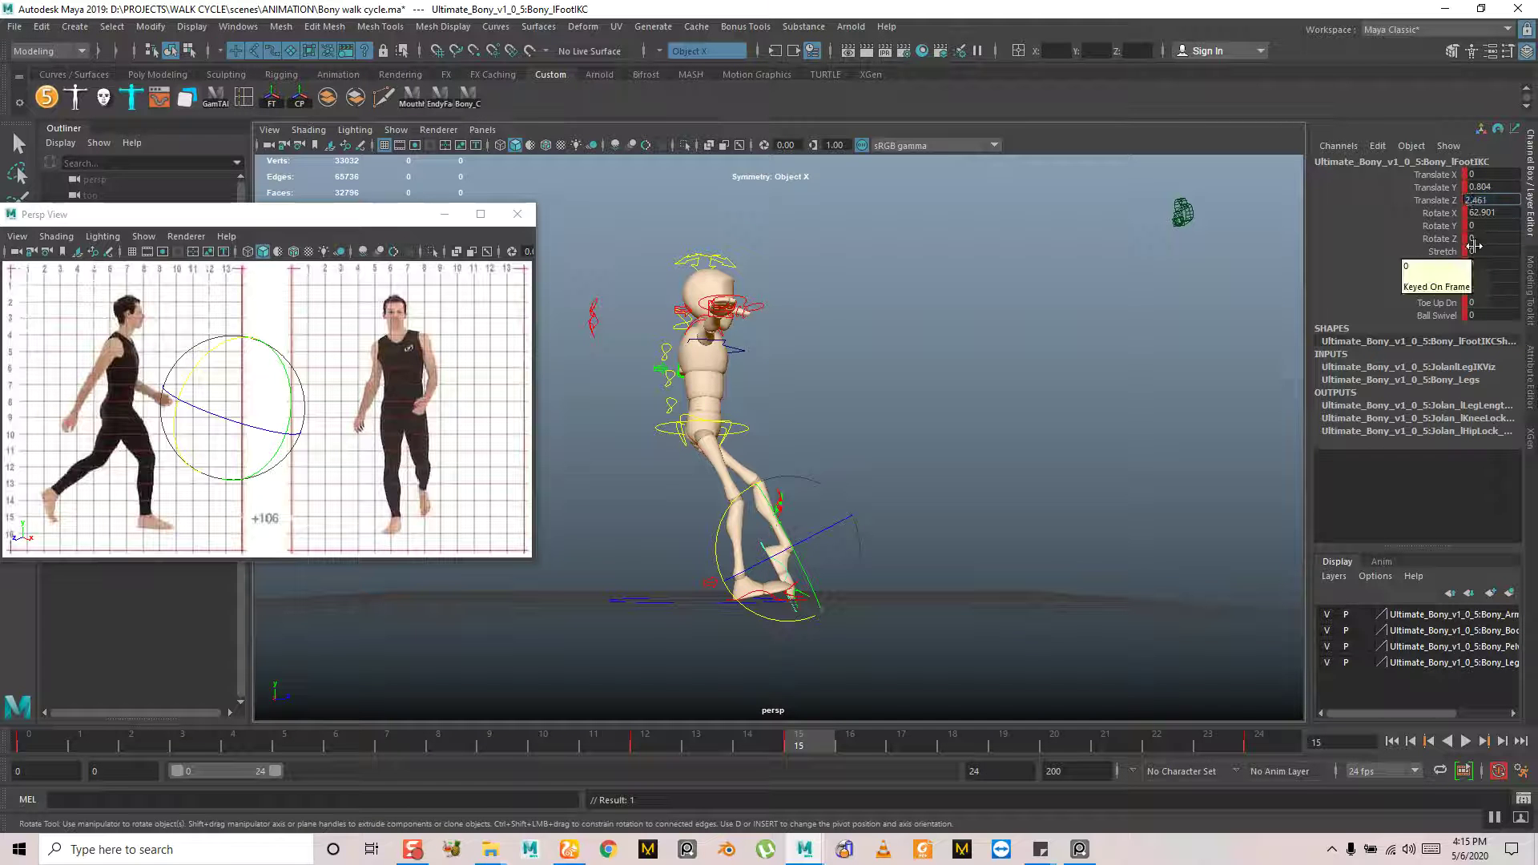
type("-")
key("Return")
left_click_drag(924, 483, 833, 493, "alt")
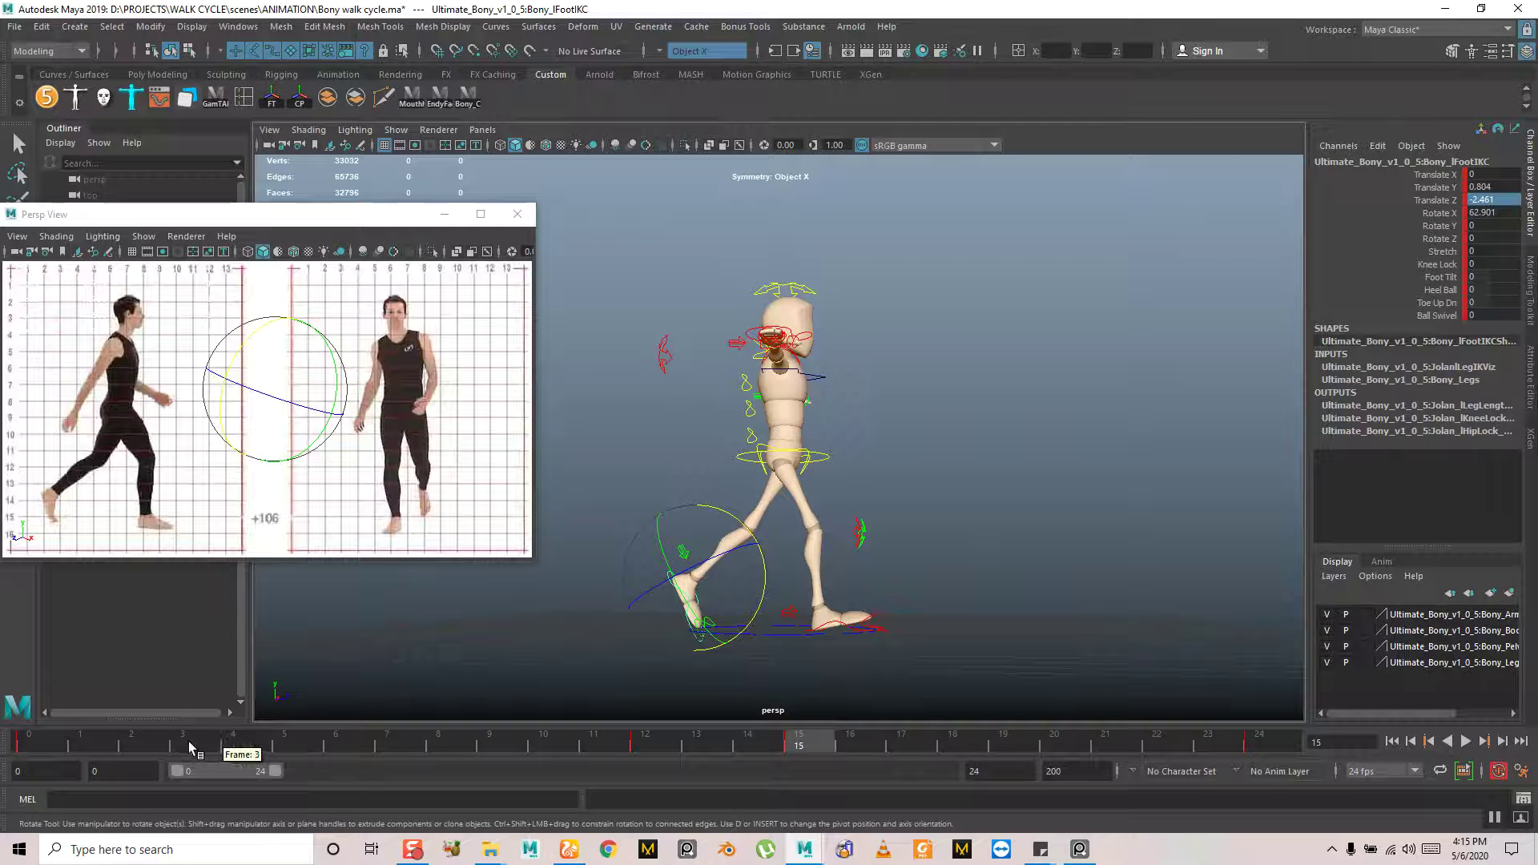
left_click_drag(782, 601, 900, 571, "alt")
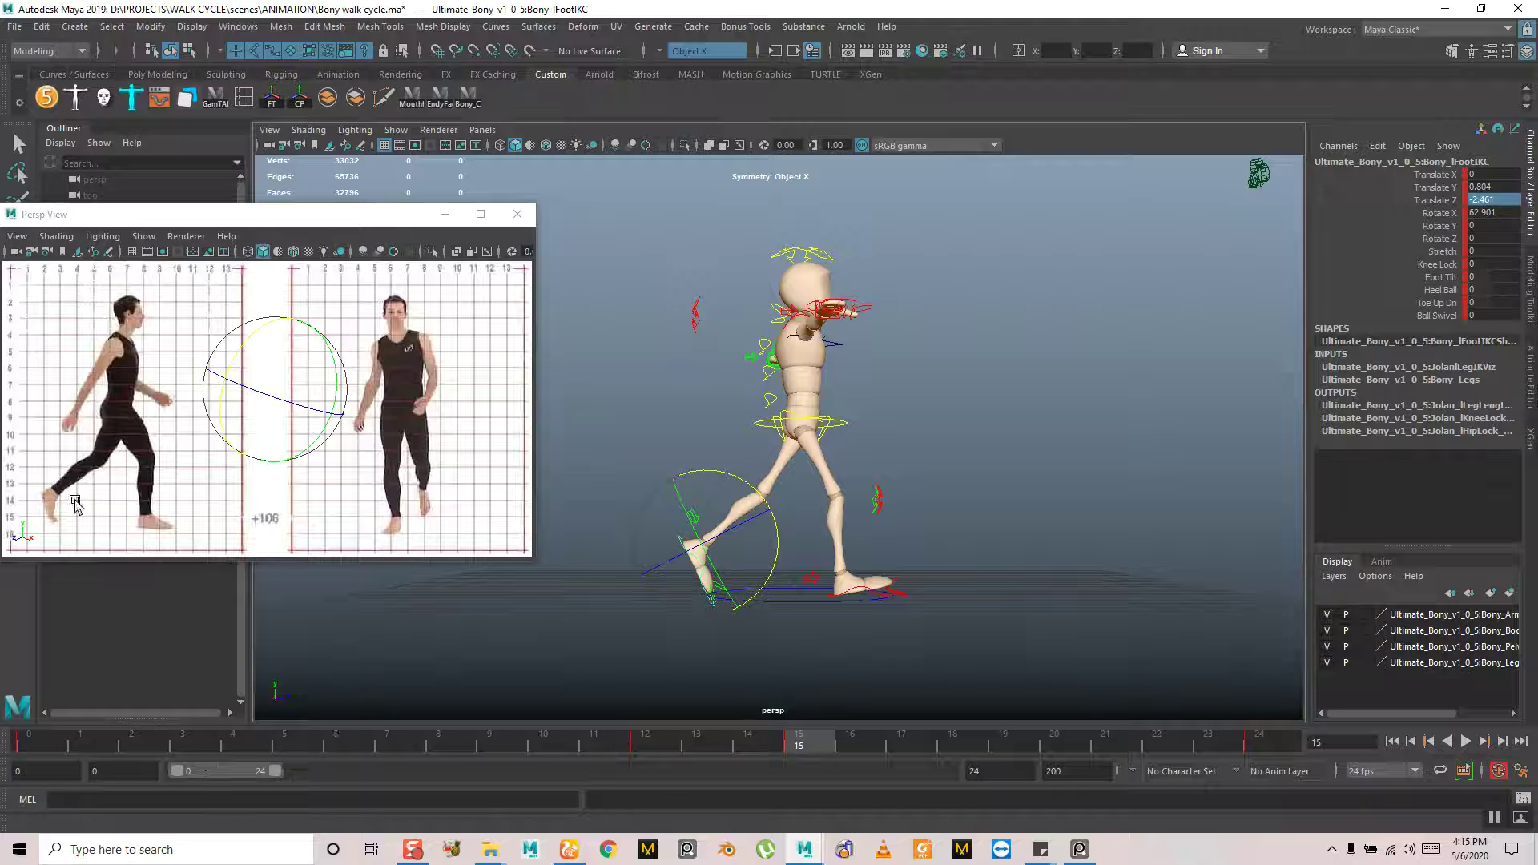
Go to frame 6, select the right foot control and move it forward to a Translate Z of 0.894
key("alt+v")
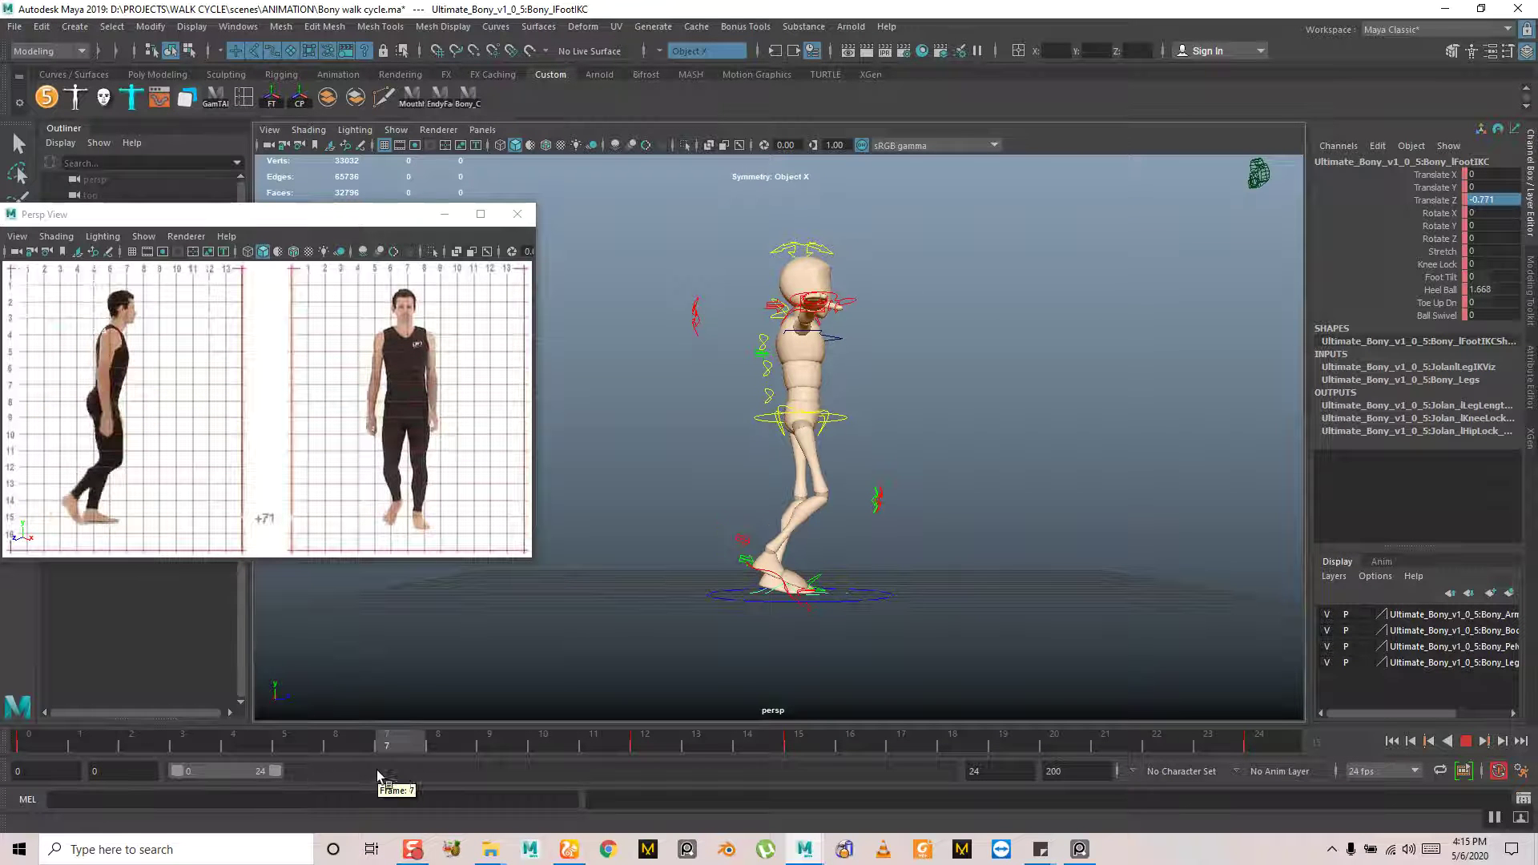
left_click_drag(431, 762, 343, 757)
key("e")
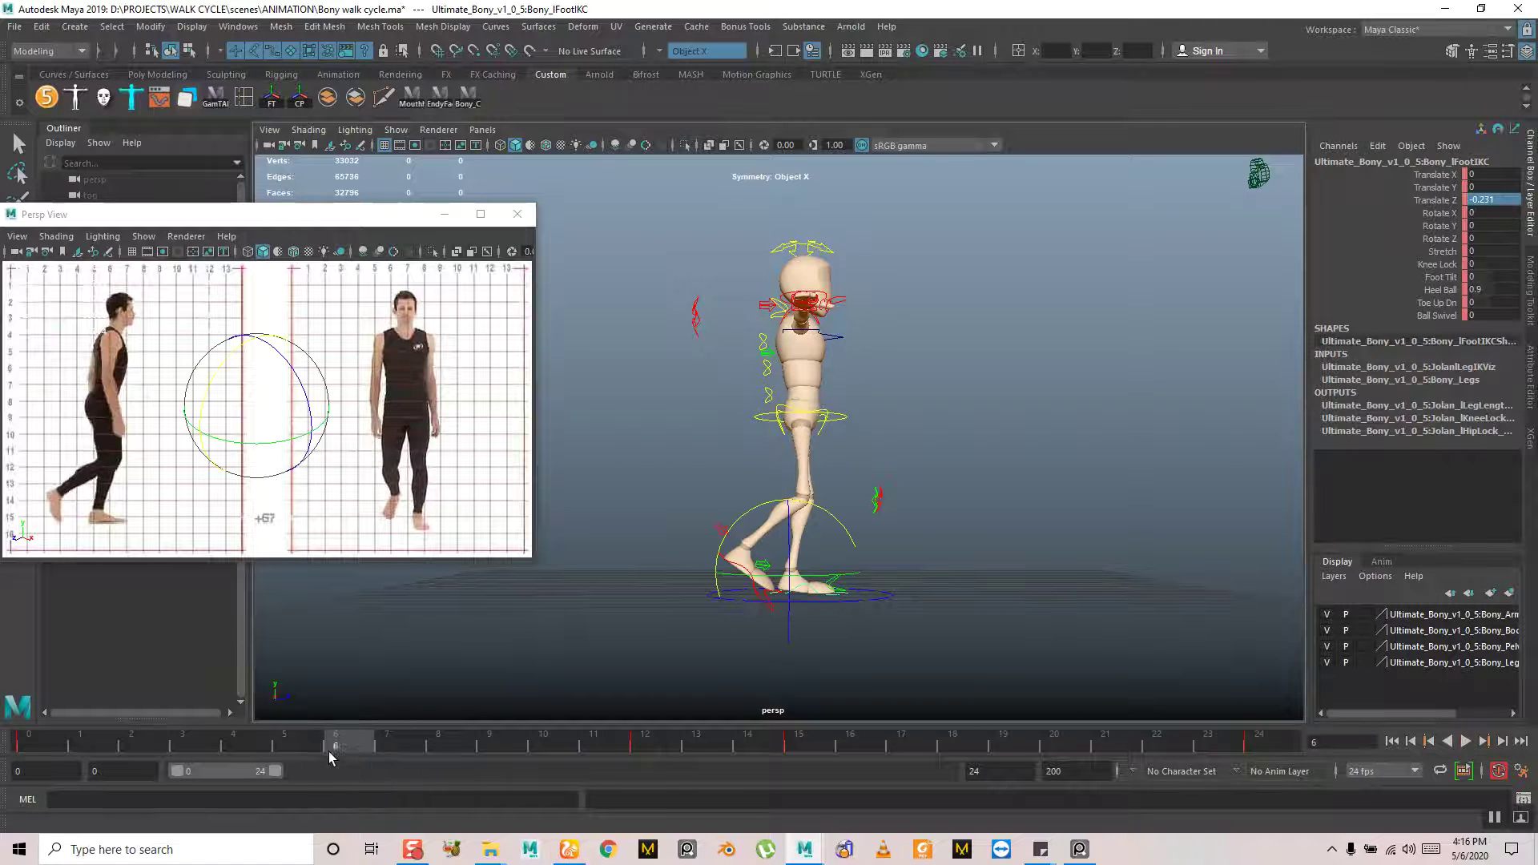
left_click(655, 499)
key("w")
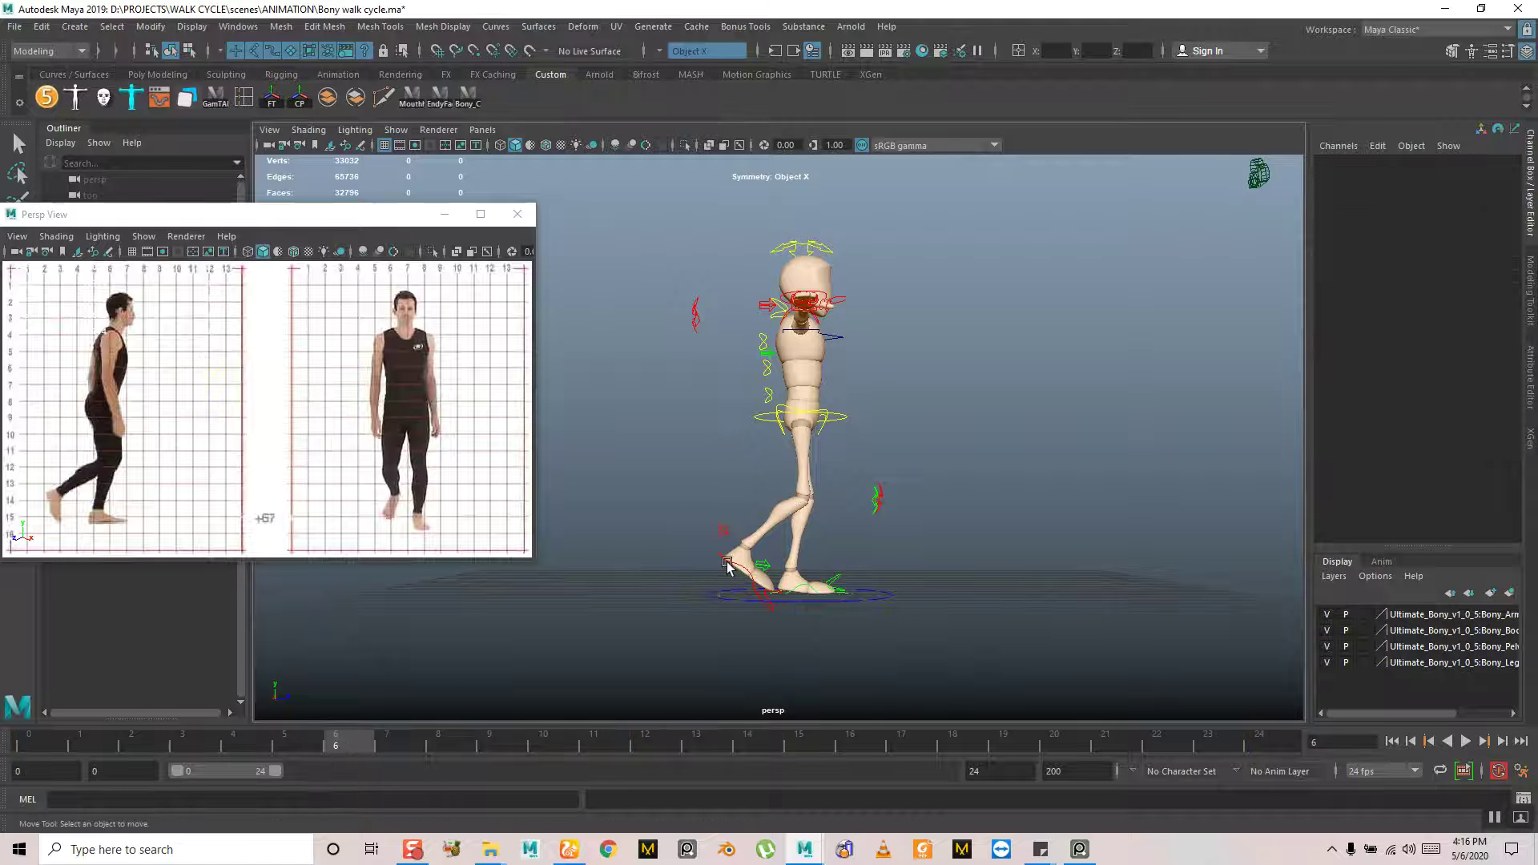
left_click(716, 556)
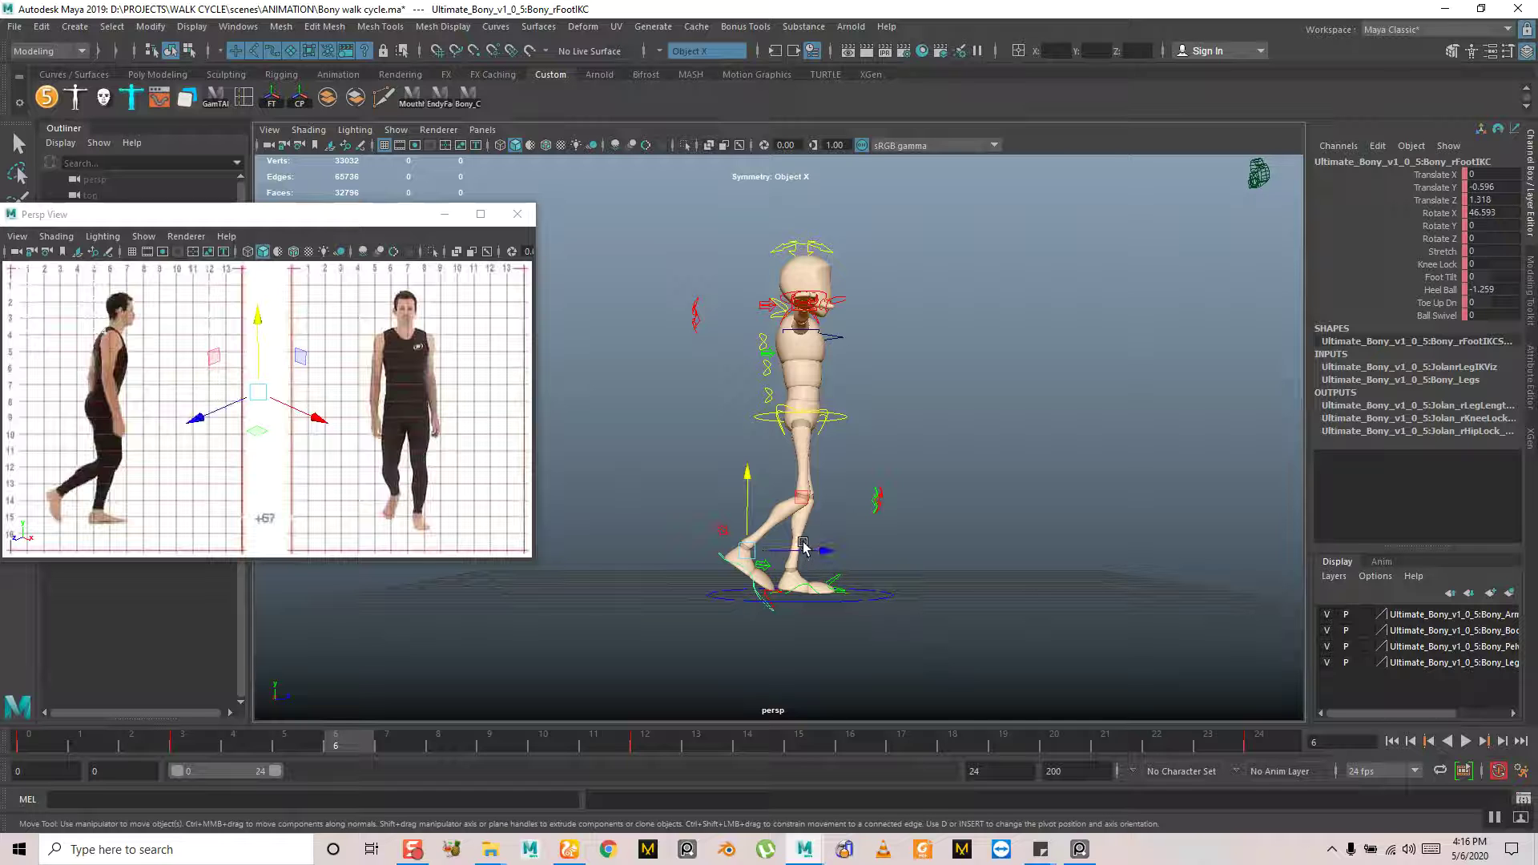
middle_click_drag(800, 501, 817, 502)
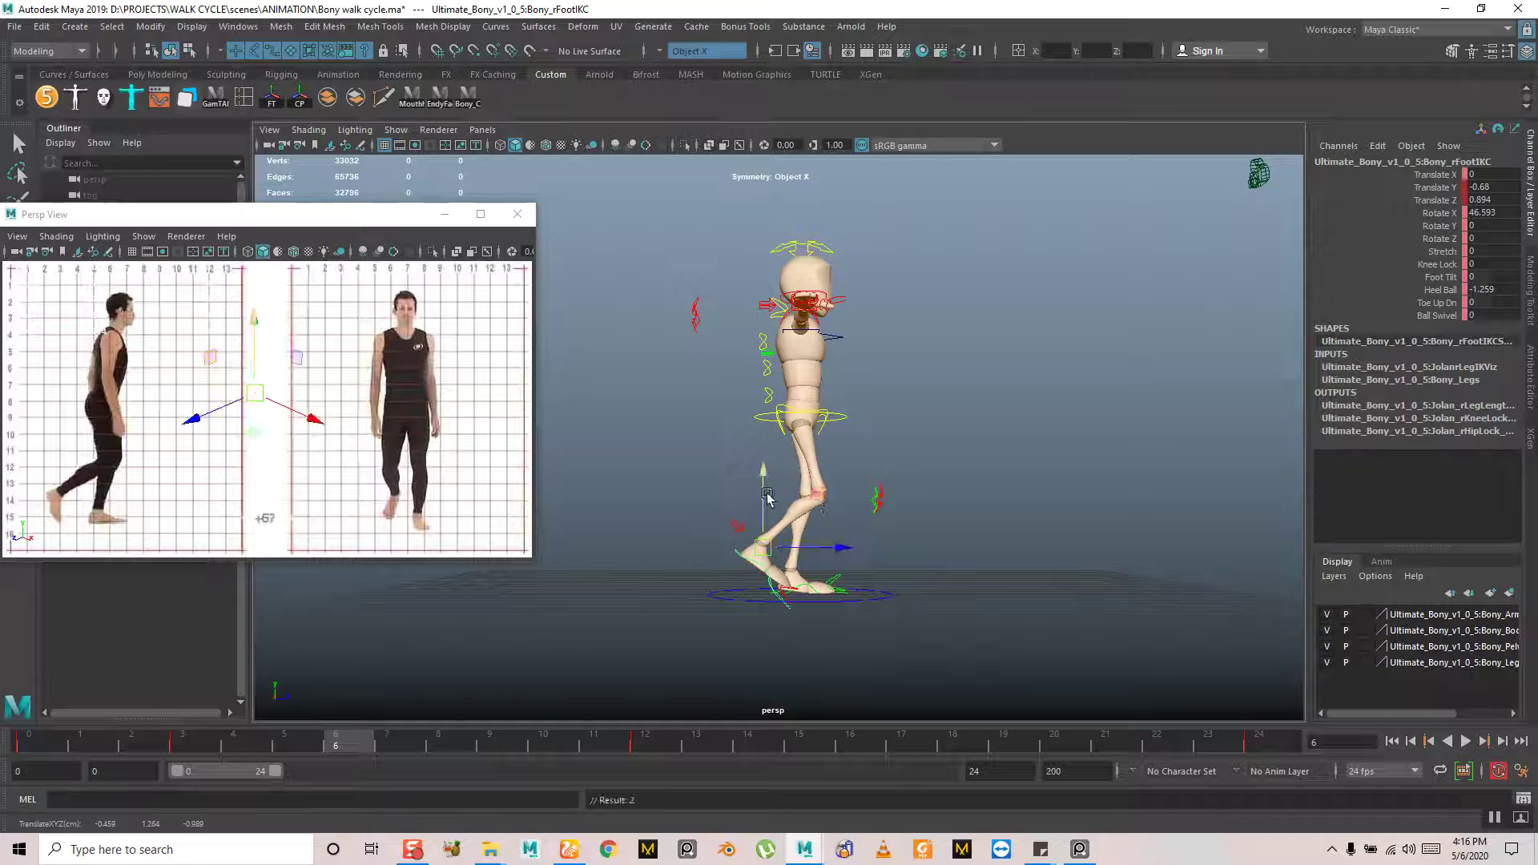
Rotate the right foot control at frame 6 to a Rotate X of 69.65 and adjust its Translate Y to -0.786
key("e")
left_click_drag(802, 487, 761, 483)
key("w")
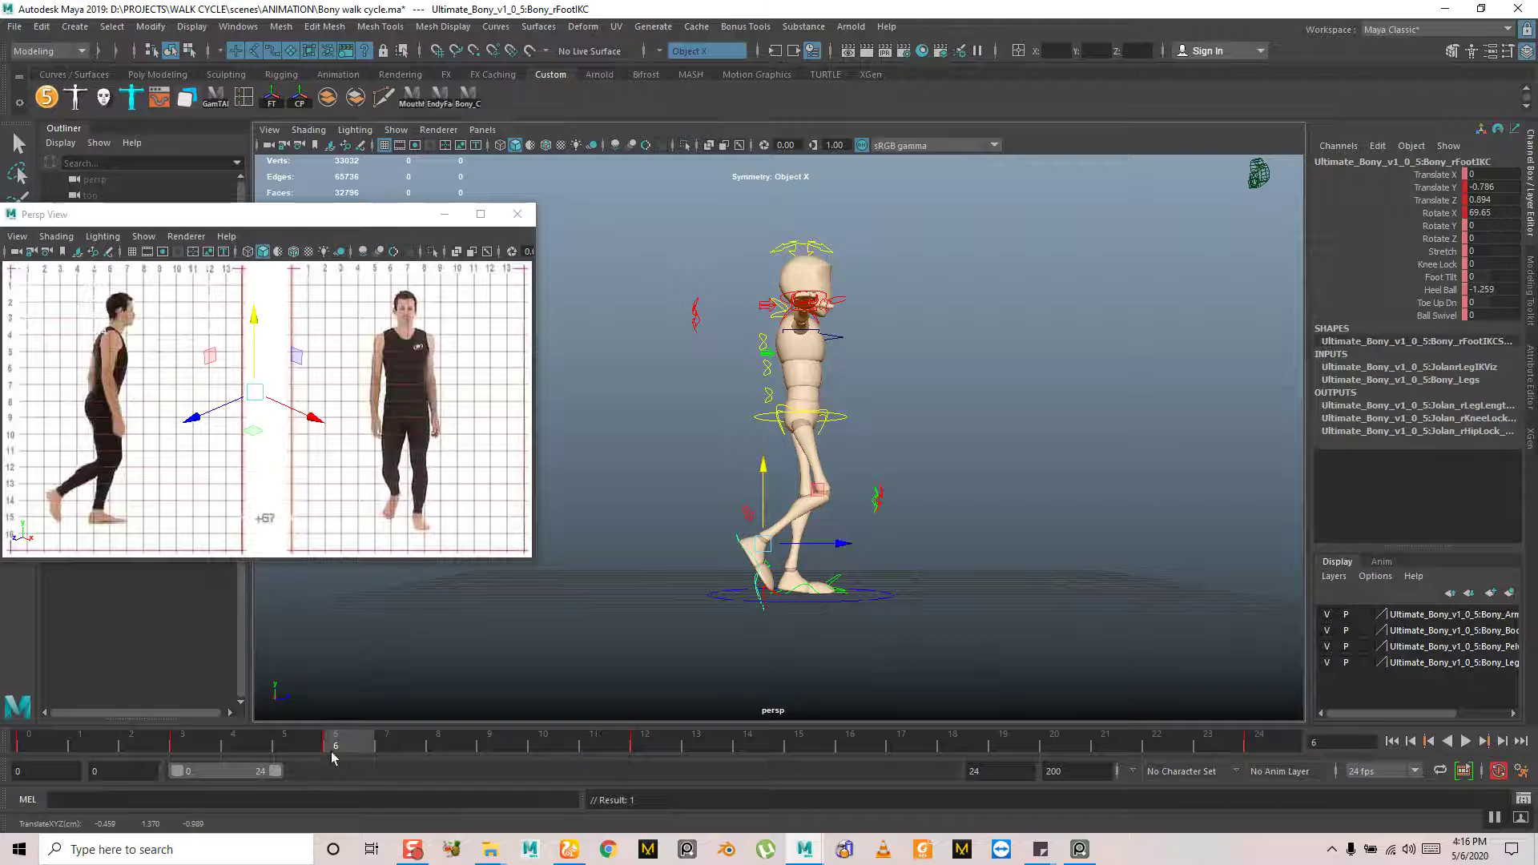
Scrub through the frames after frame 6 and refine the right foot control's Translate Y at frame 6 to -0.701
left_click(392, 743)
left_click_drag(432, 745, 332, 783)
key("w")
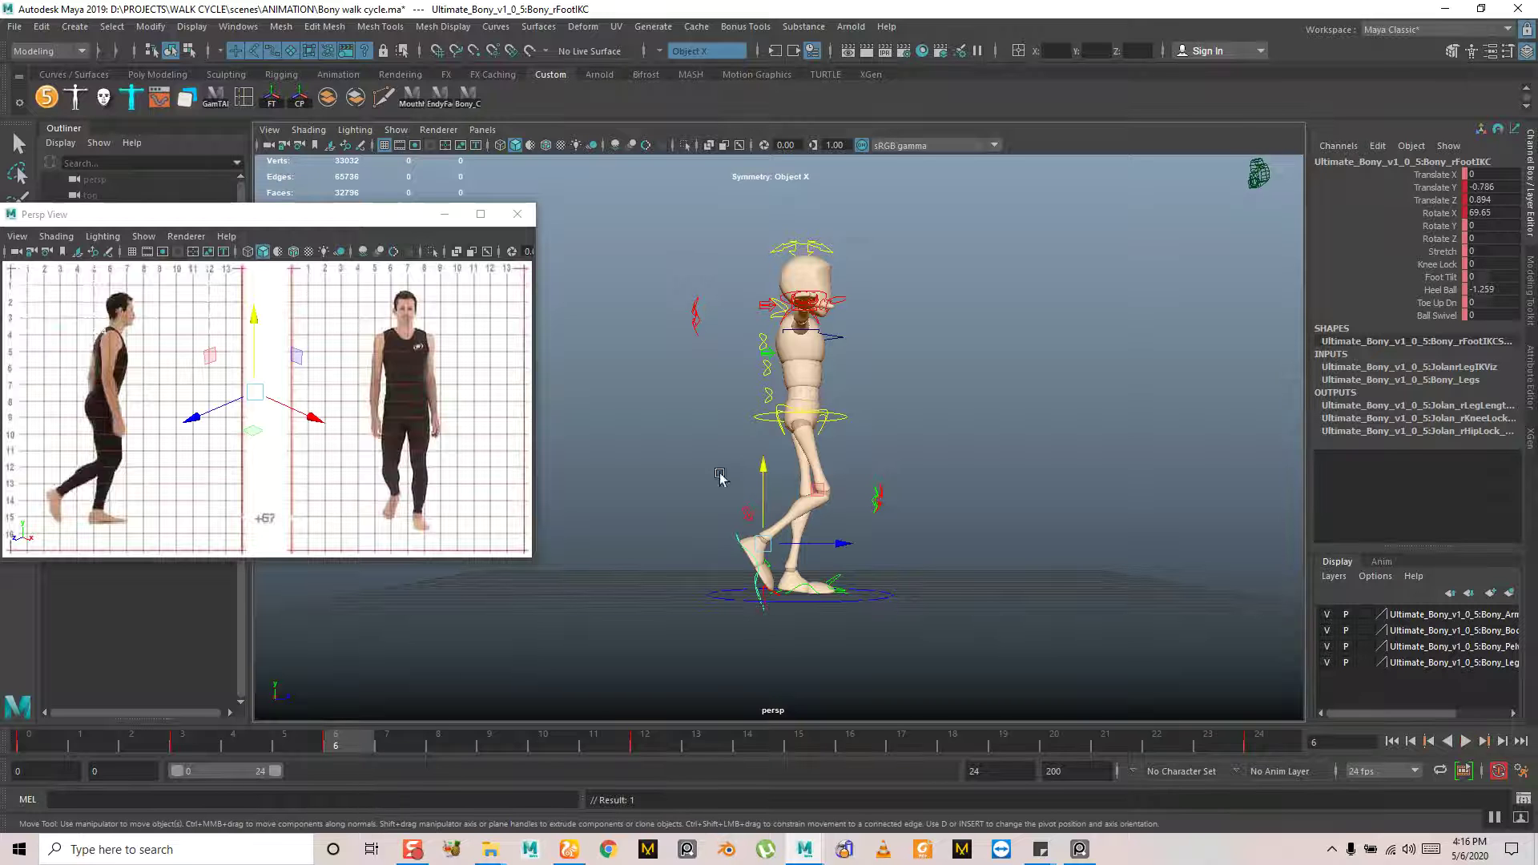
left_click_drag(377, 743, 563, 784)
left_click_drag(622, 787, 346, 753)
key("w")
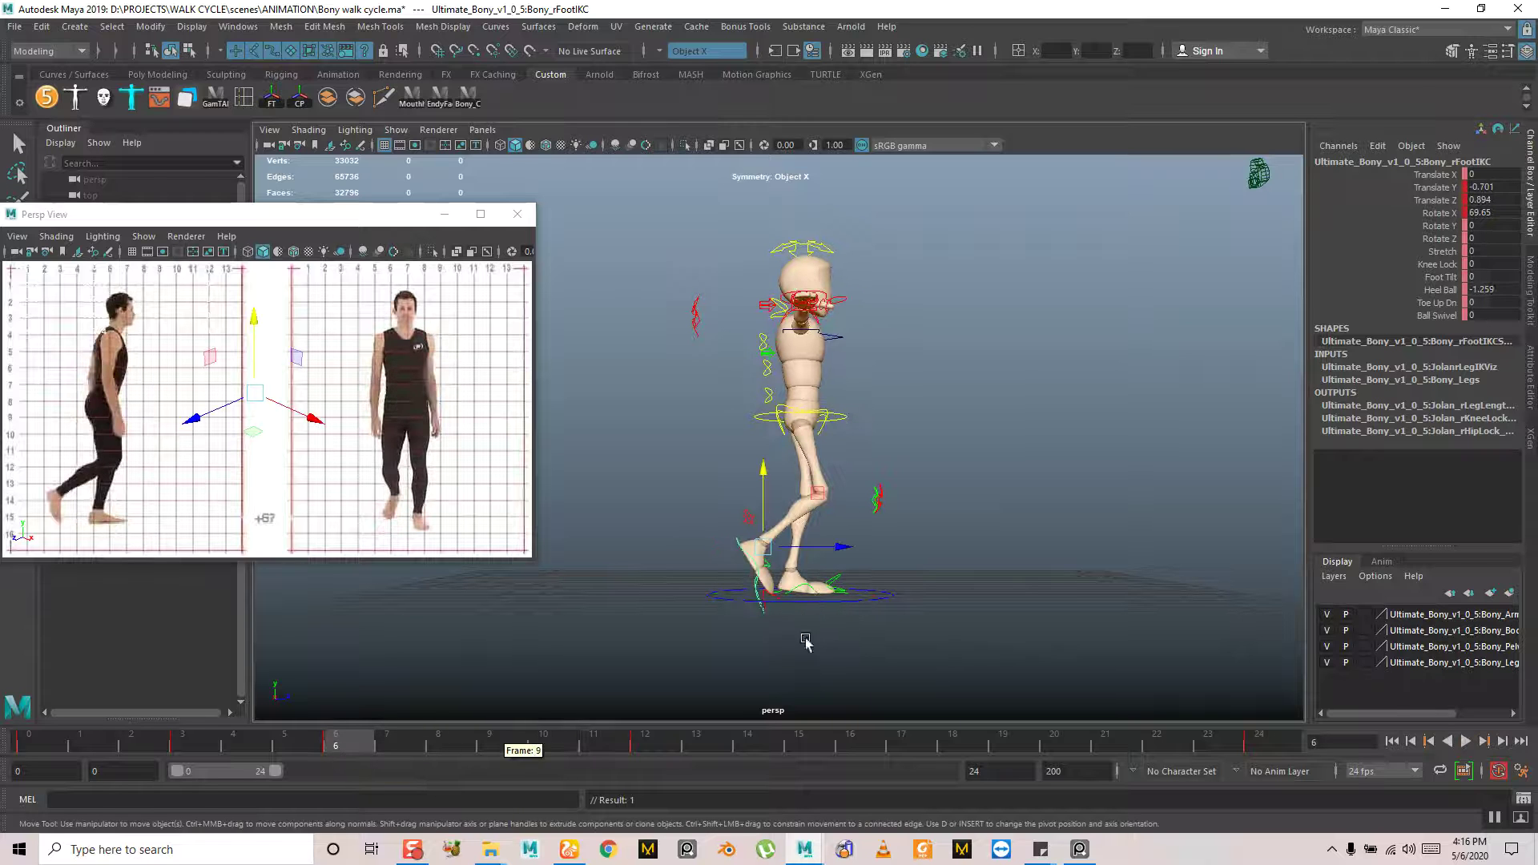
Copy the right foot control's key at frame 6 and paste it onto the left foot control at frame 18
right_click(353, 745)
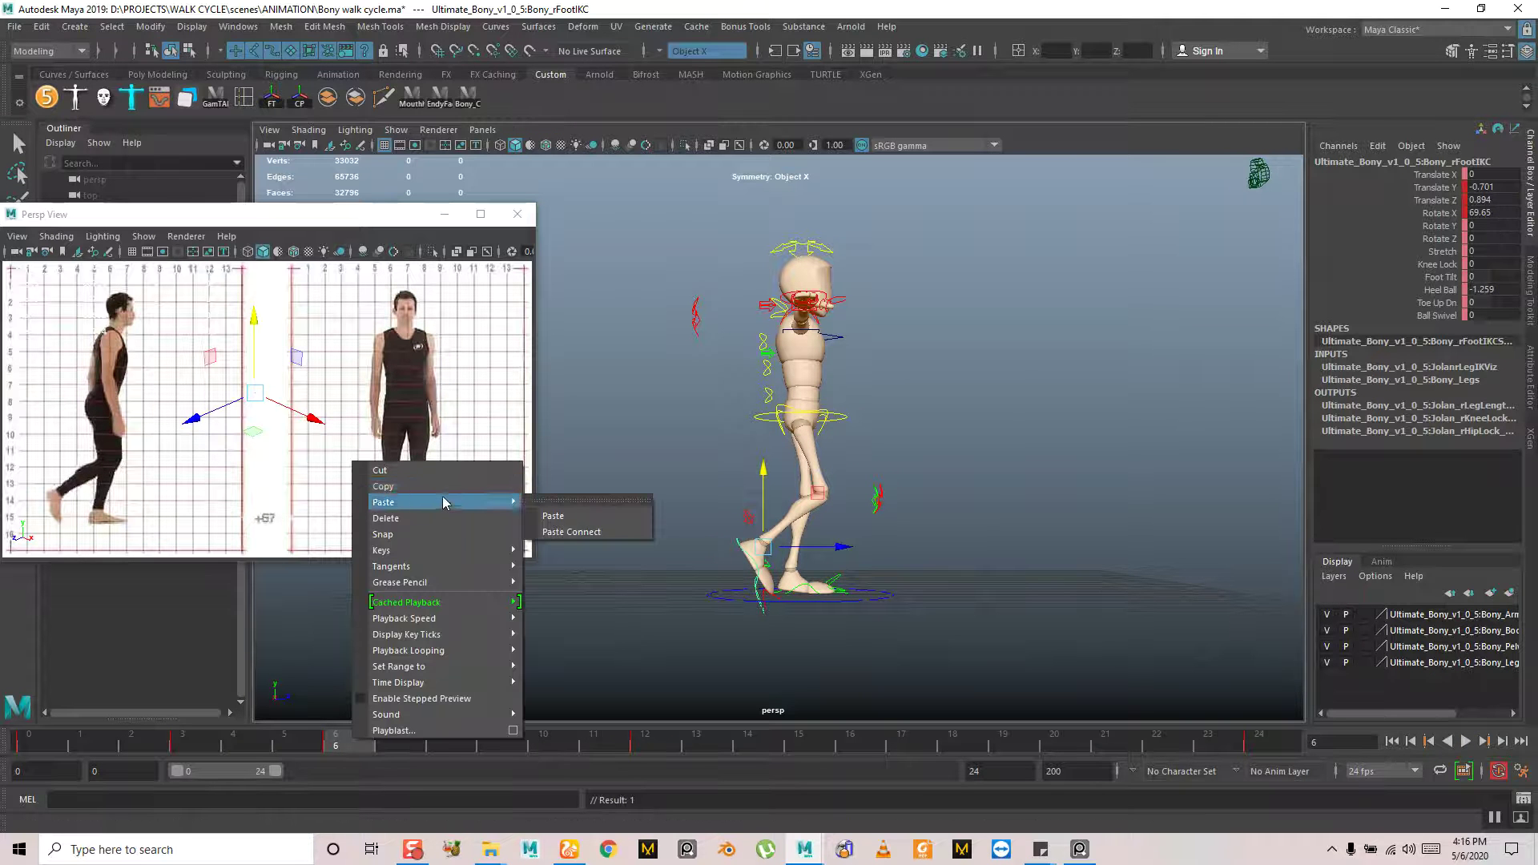
left_click(443, 487)
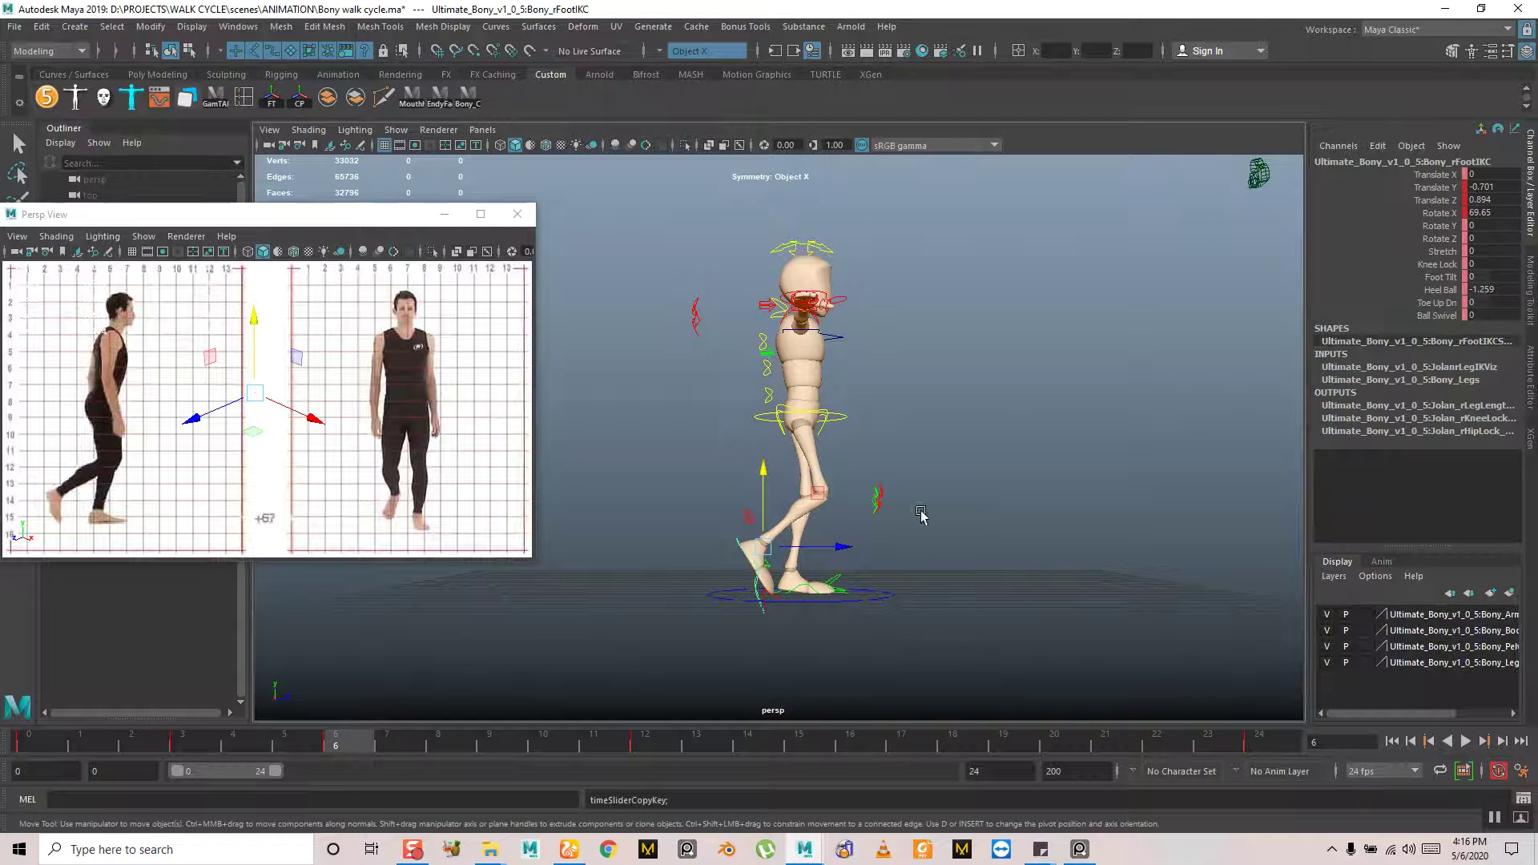
left_click(805, 587)
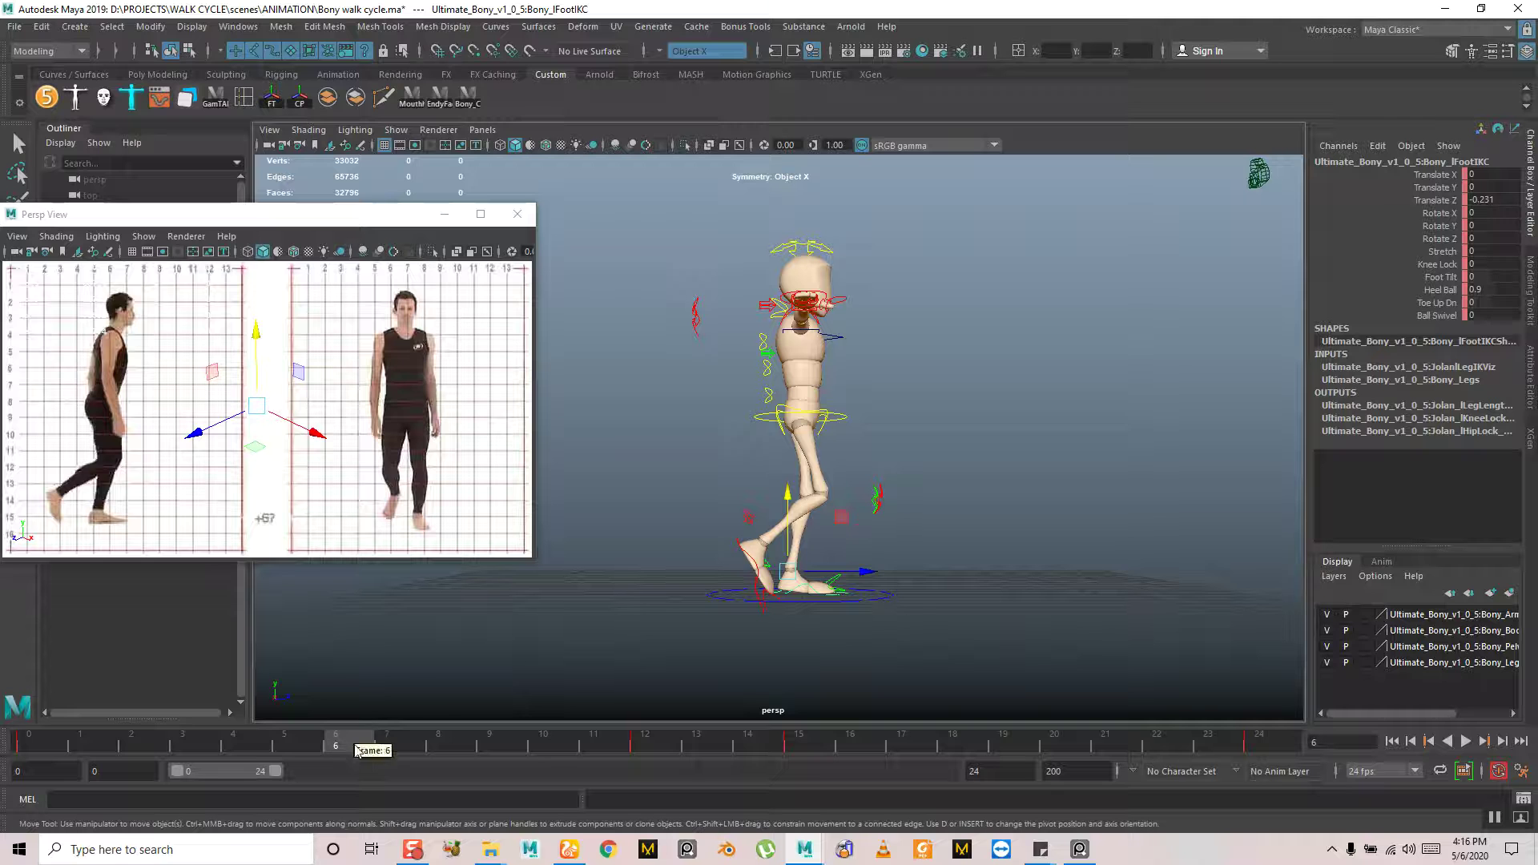
left_click_drag(346, 746, 973, 753)
right_click(973, 753)
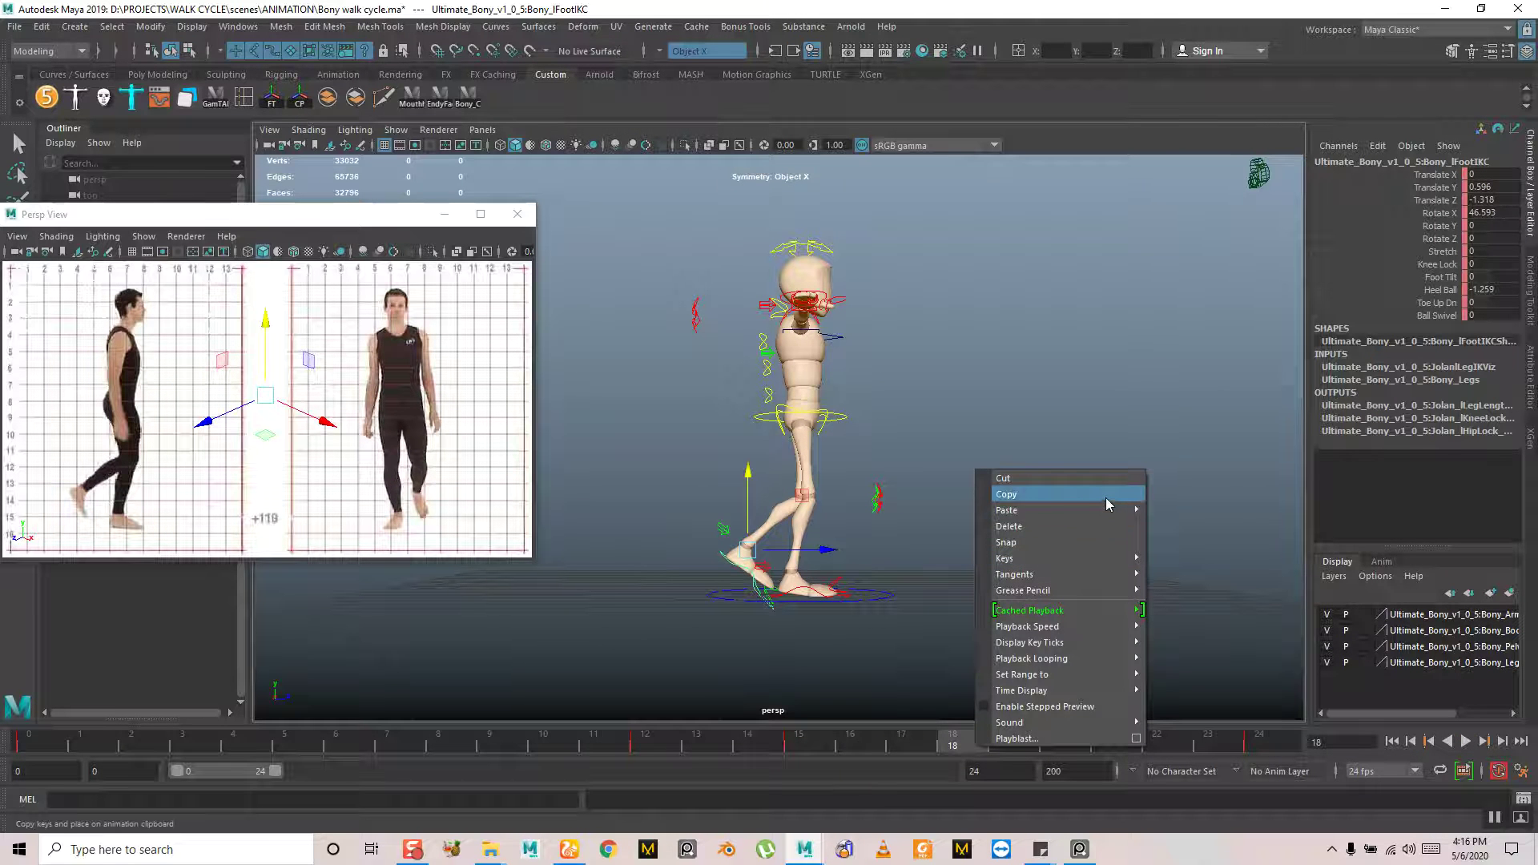
mouse_move(1065, 511)
left_click(1175, 522)
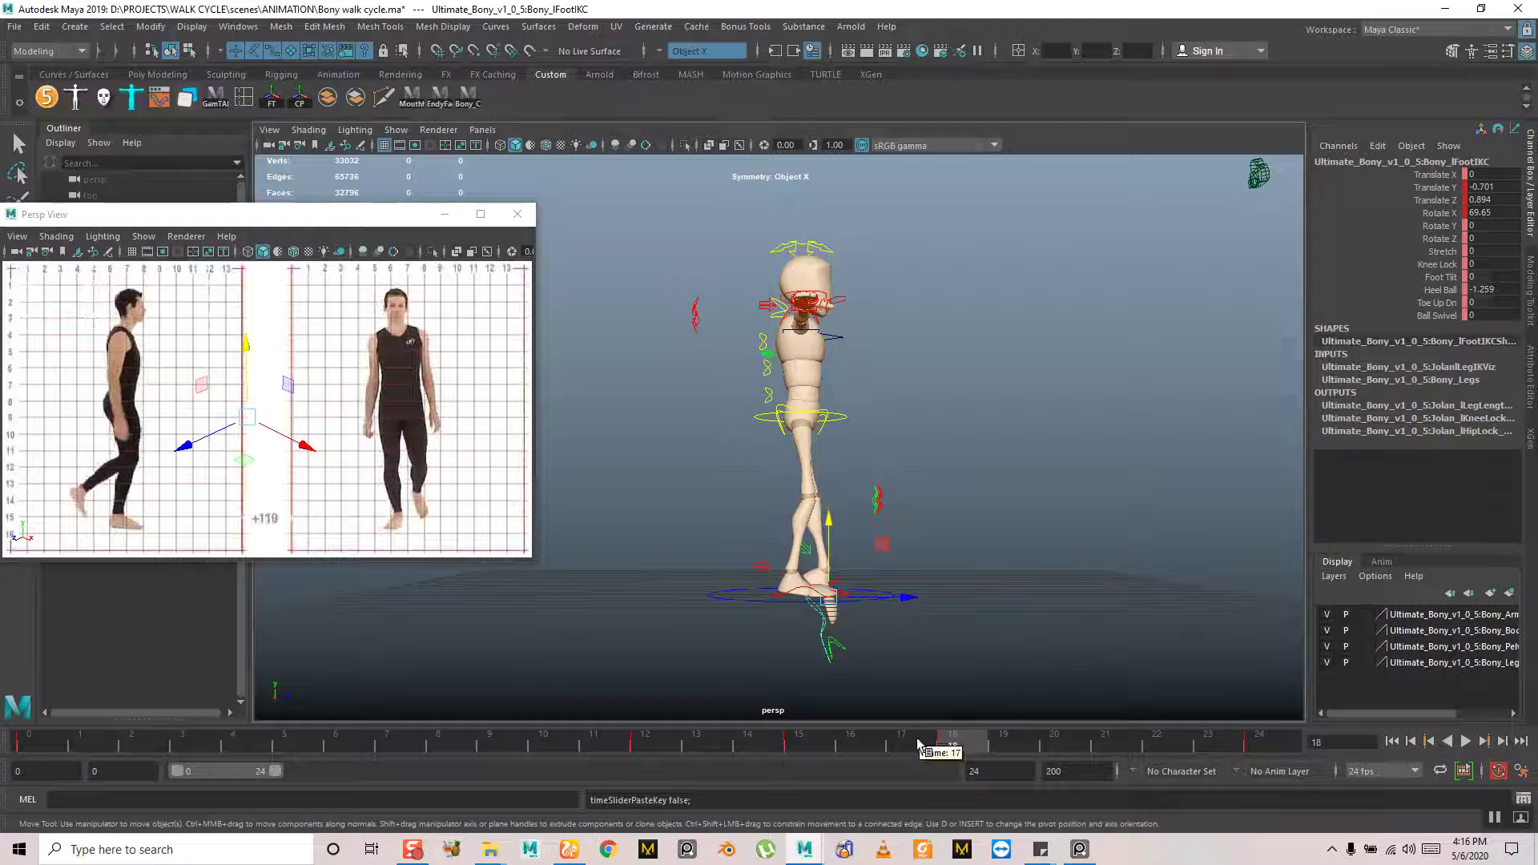
Compare frames 18 and 6, and set the left foot control's Translate Z to -0.894 and Translate Y to 0.701 at frame 18
key("alt+v")
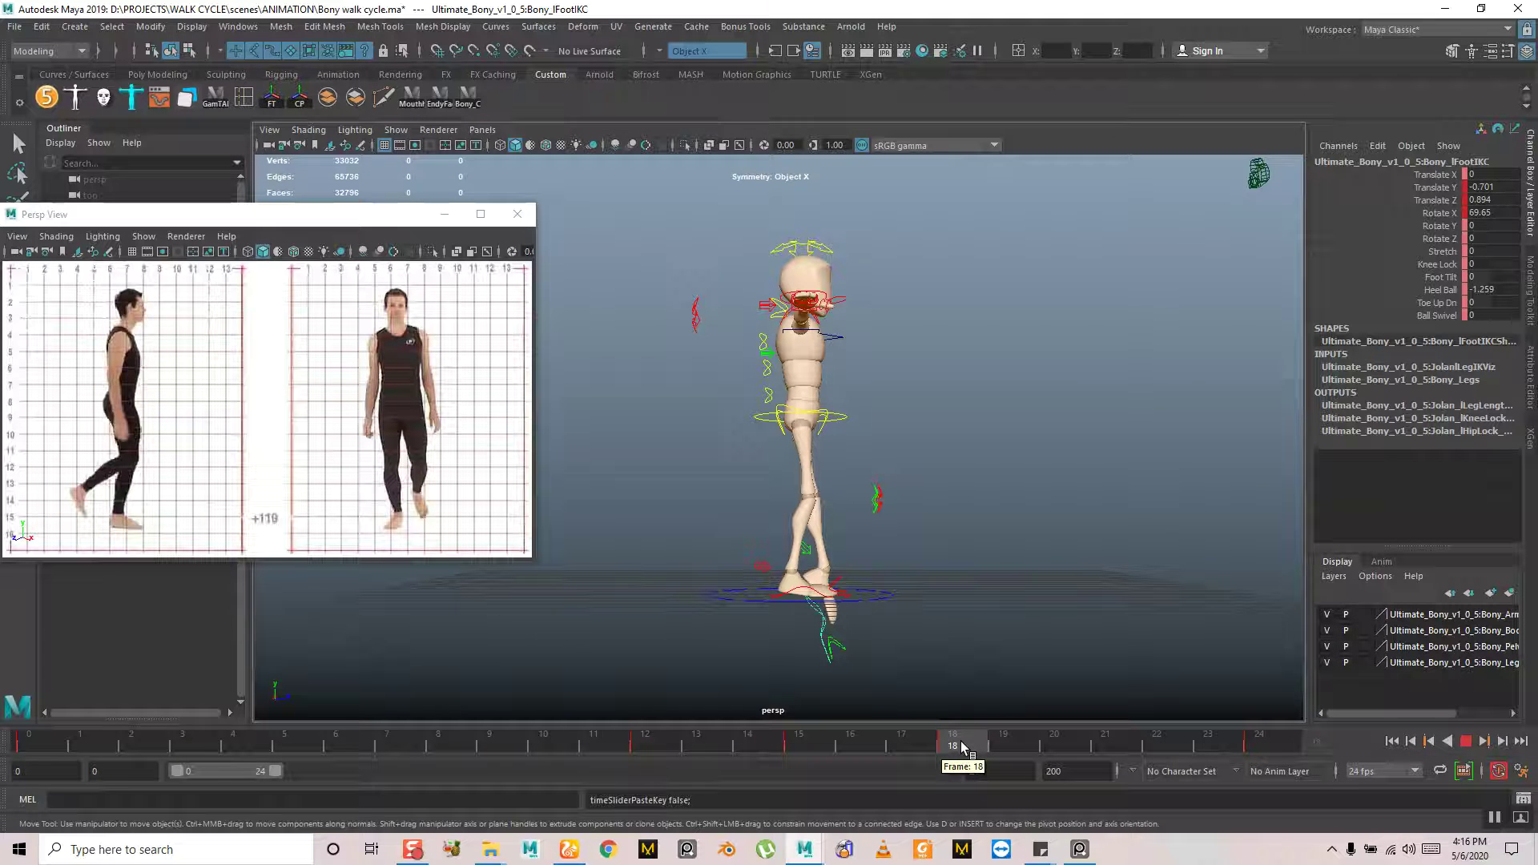
left_click(964, 747)
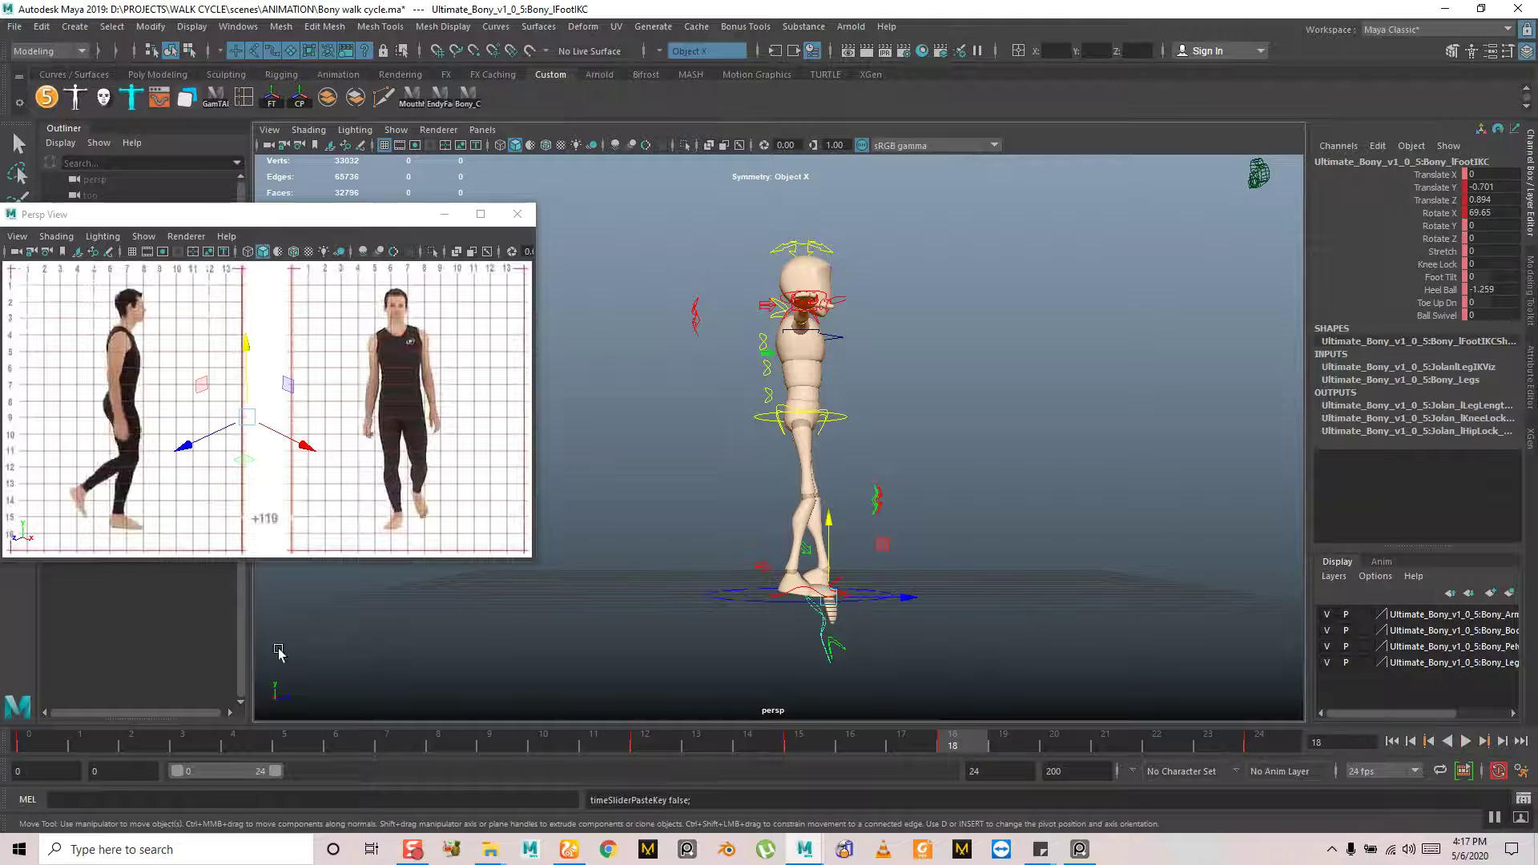
left_click(793, 594)
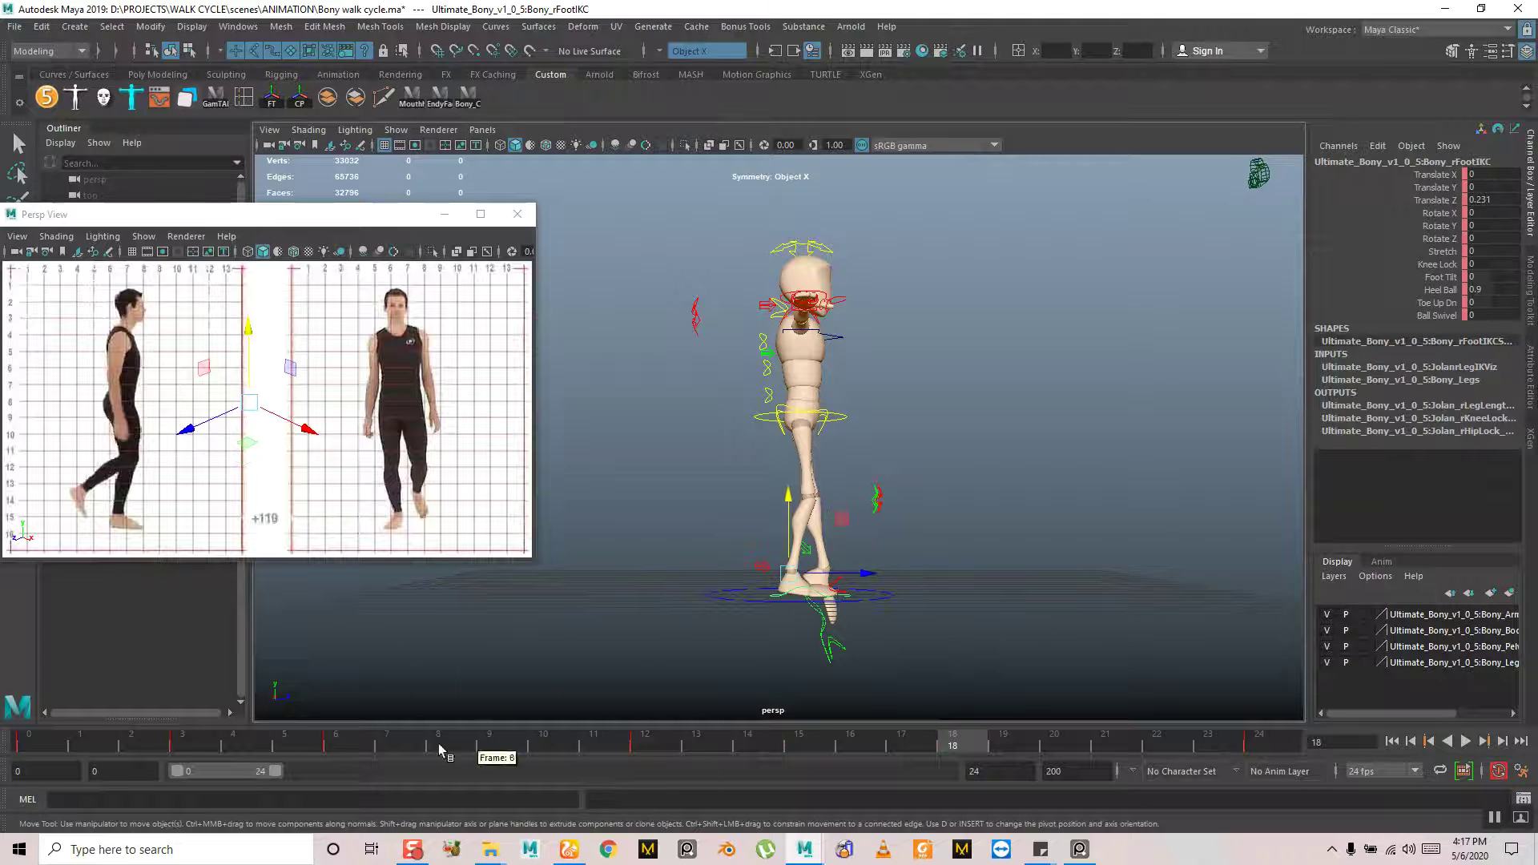
key("alt+v")
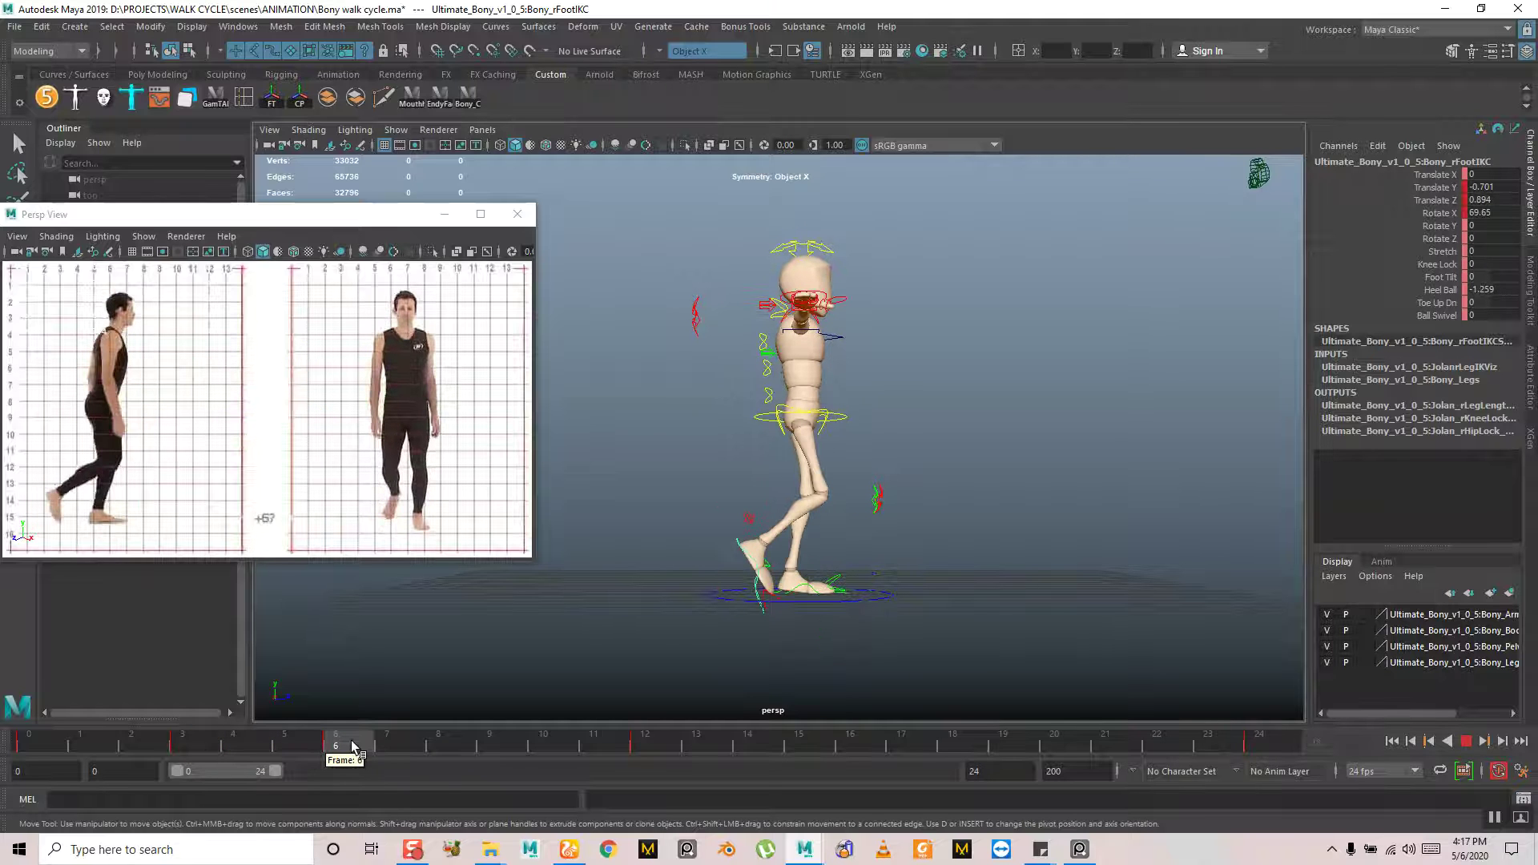
left_click(355, 747)
left_click(809, 589)
left_click_drag(808, 741, 955, 751)
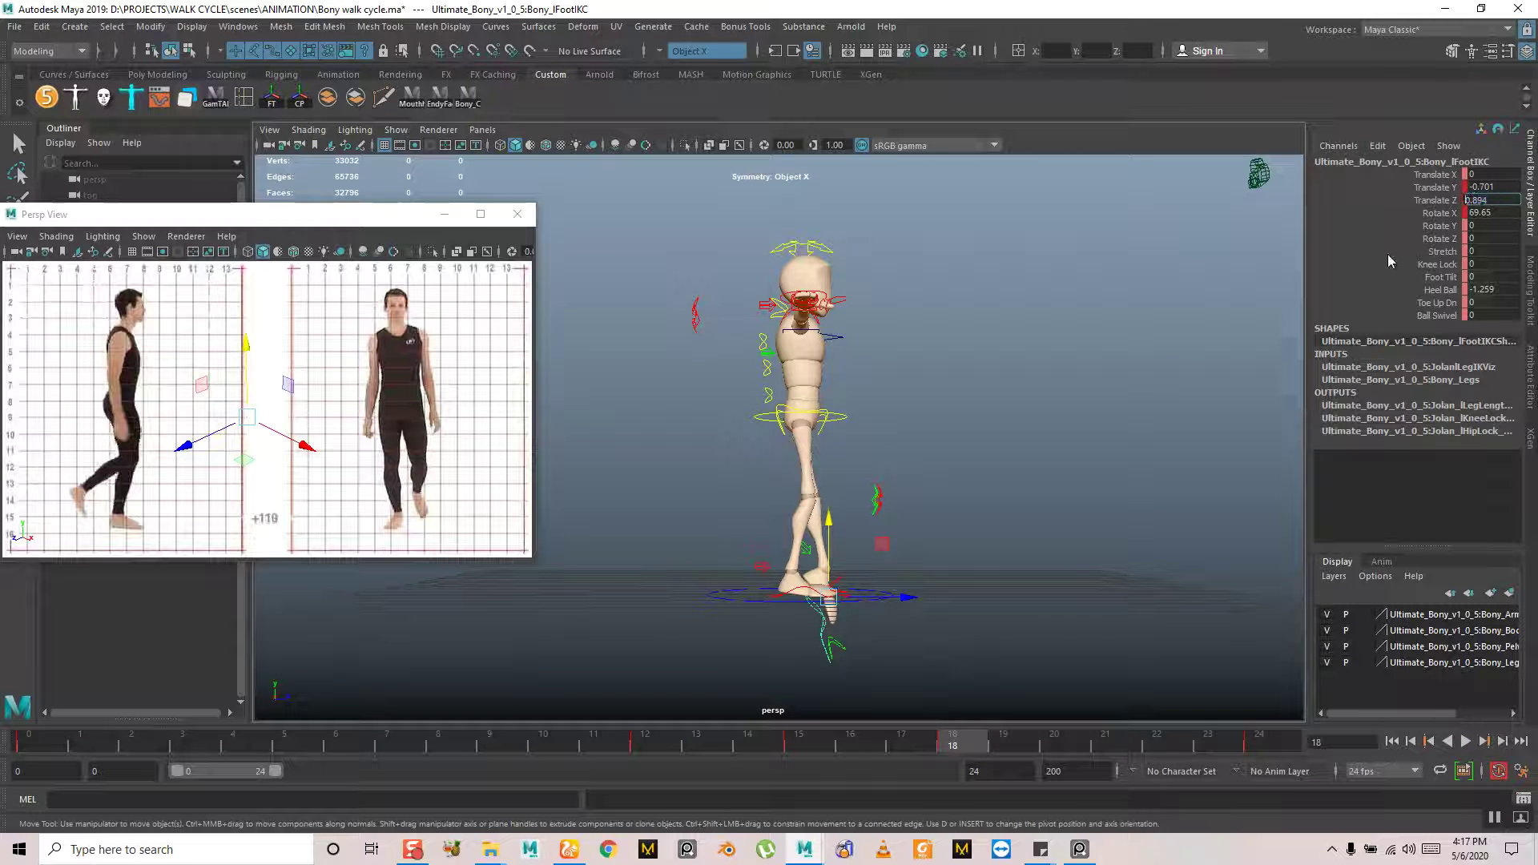
key("Return")
double_click(1476, 186)
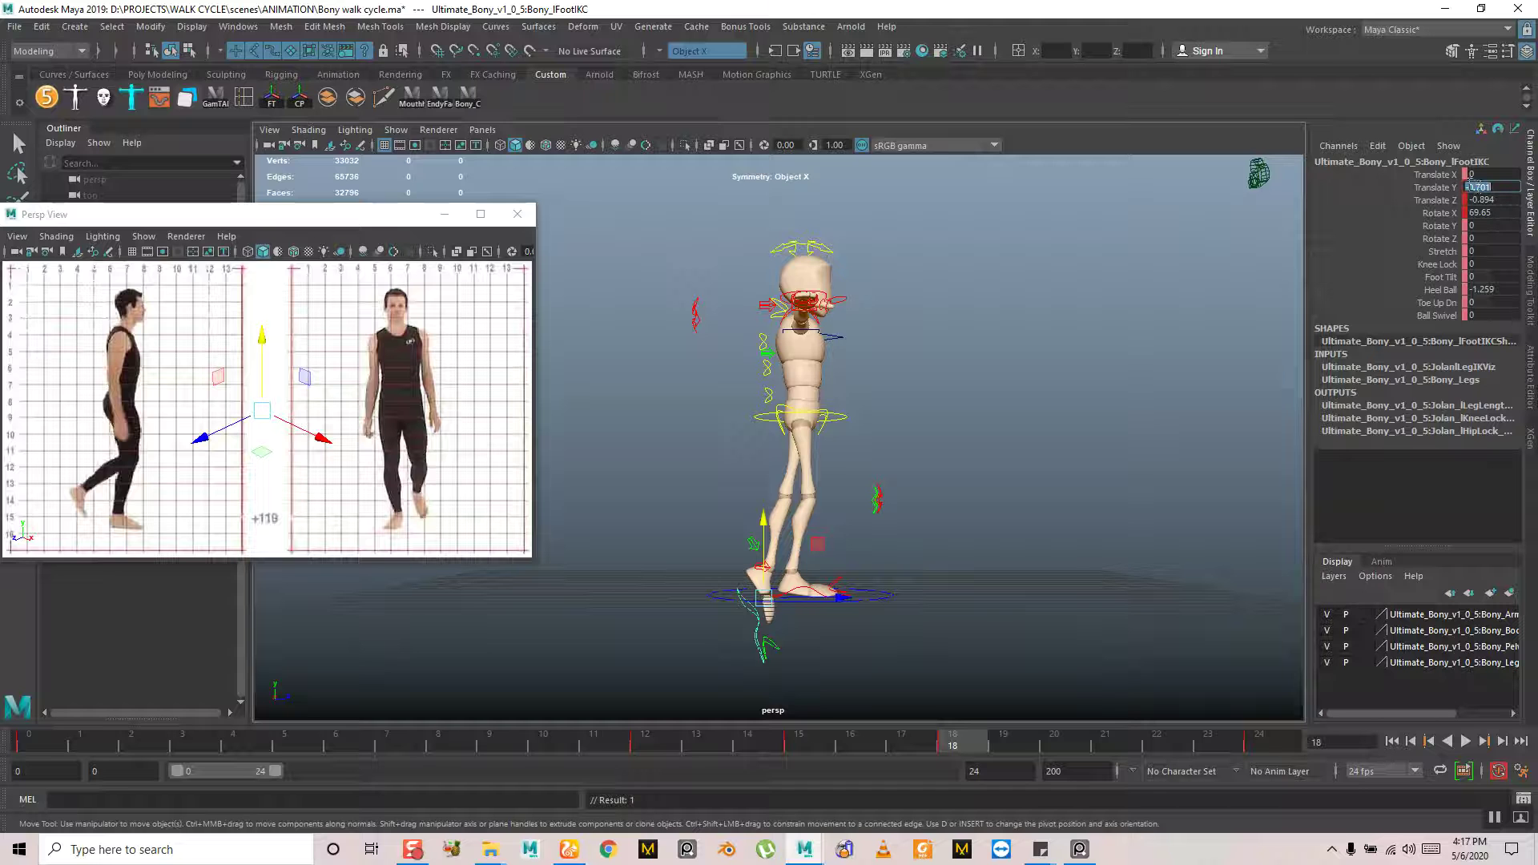
key("Delete")
key("Return")
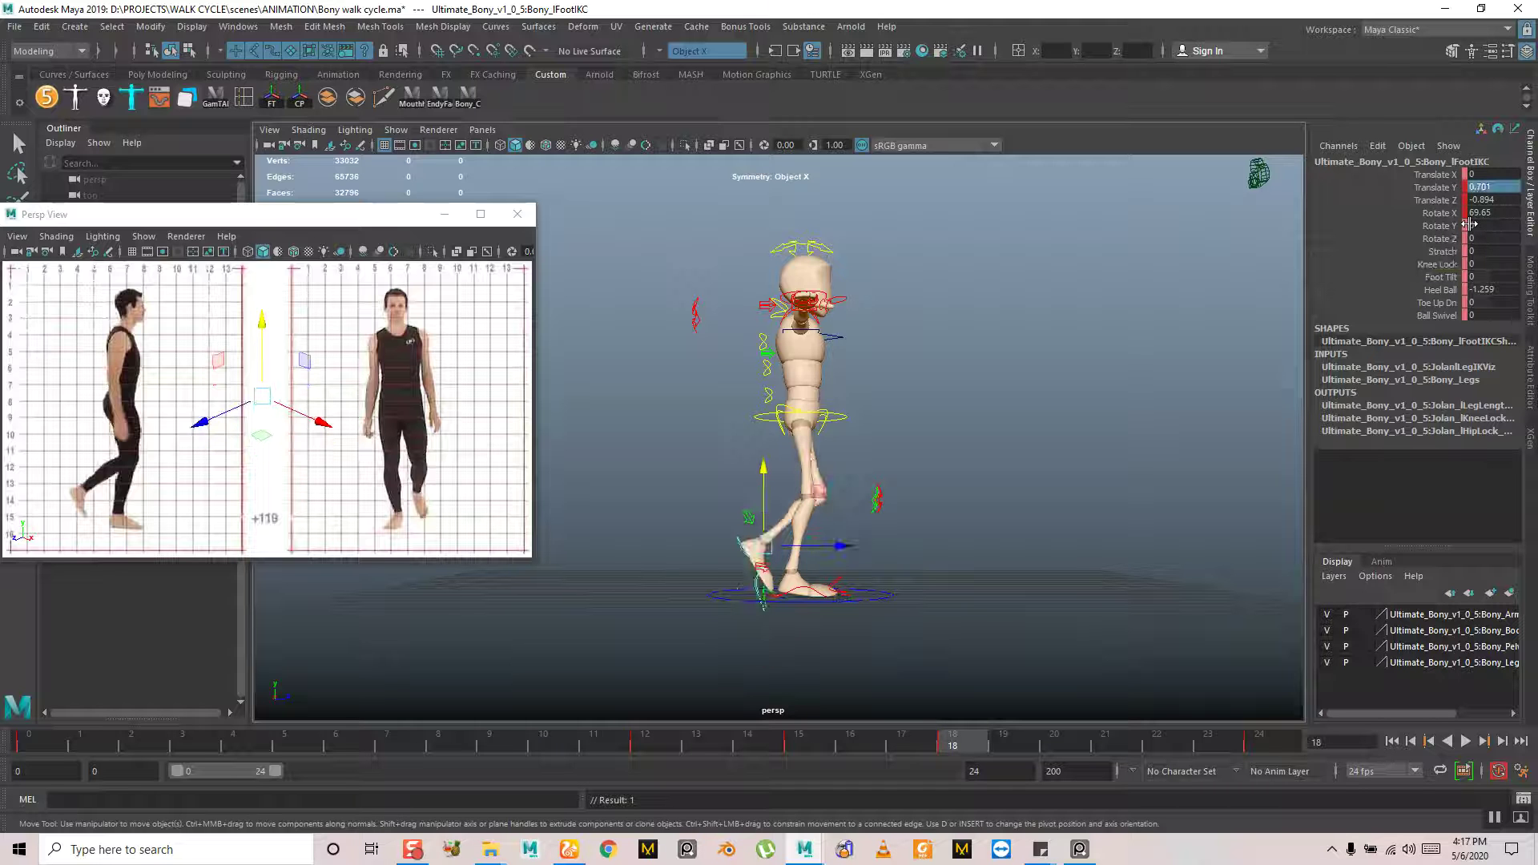
Scrub to frame 24 and play back the walk cycle to review the new foot poses
left_click_drag(959, 749, 1311, 778)
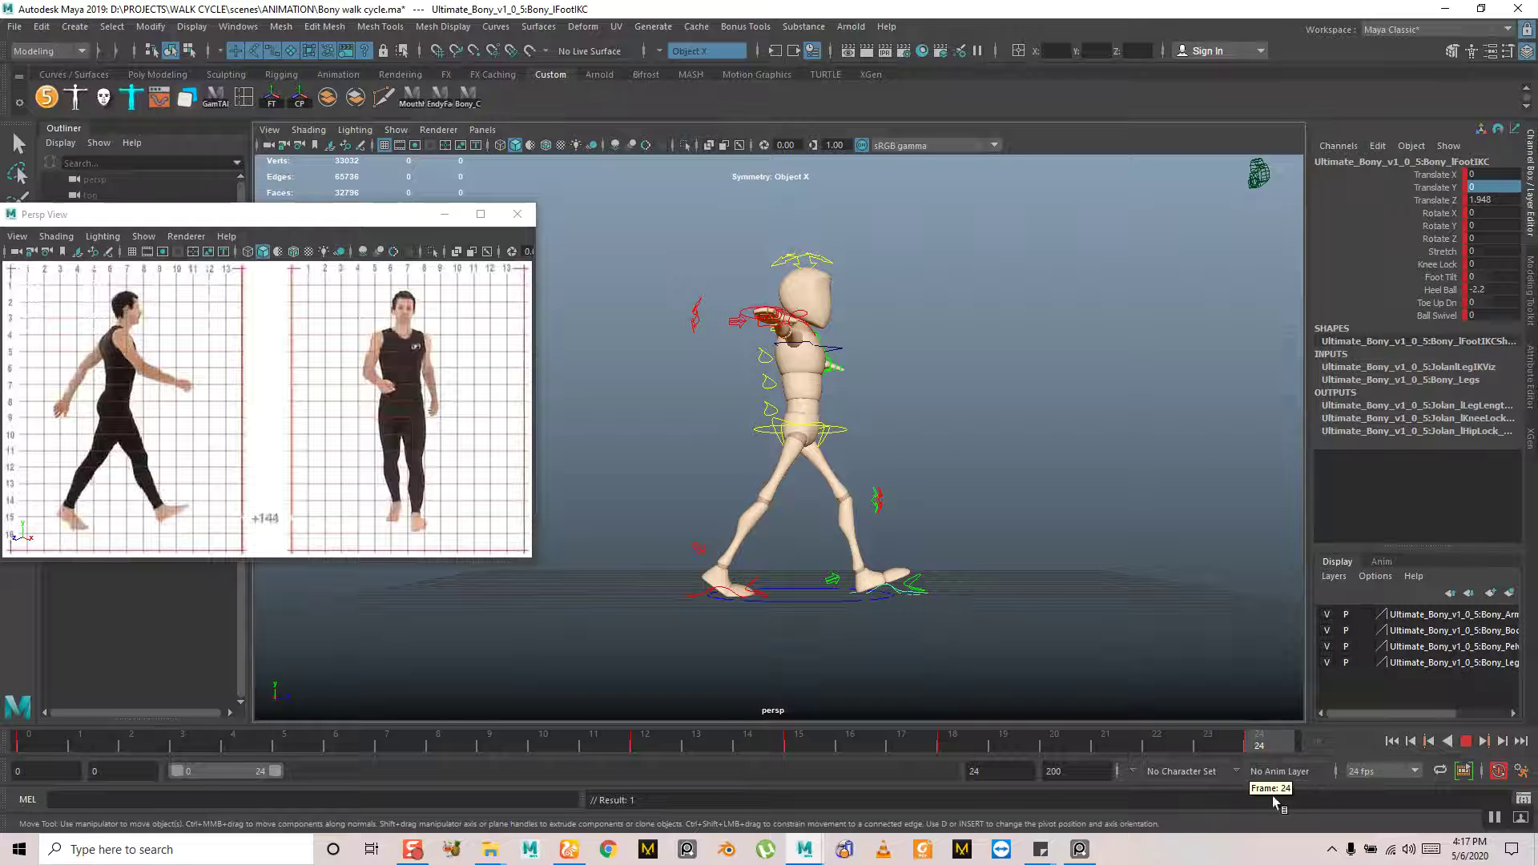
key("alt+v")
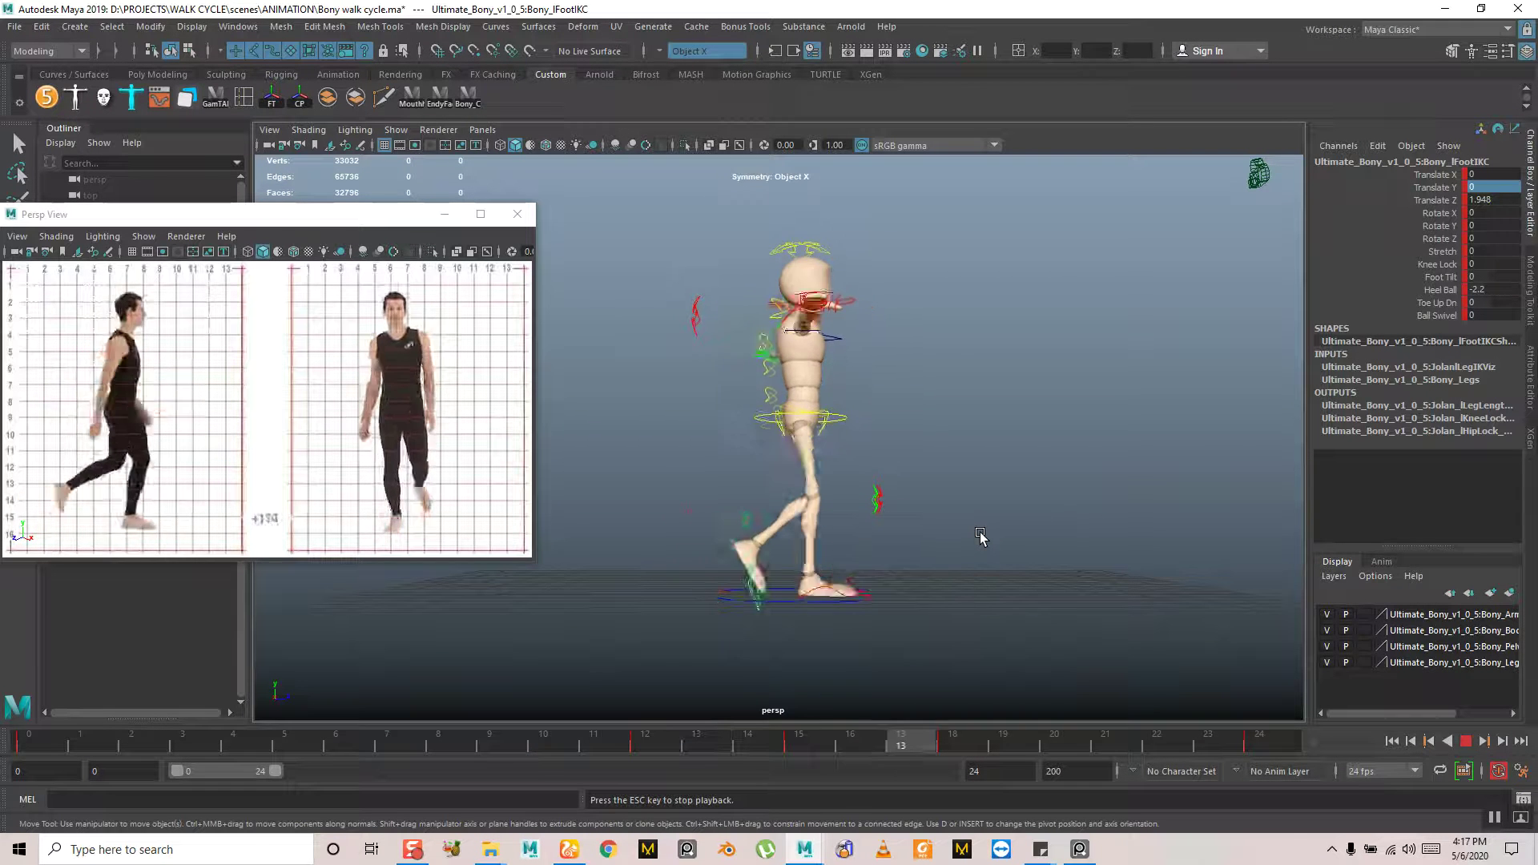
key("Escape")
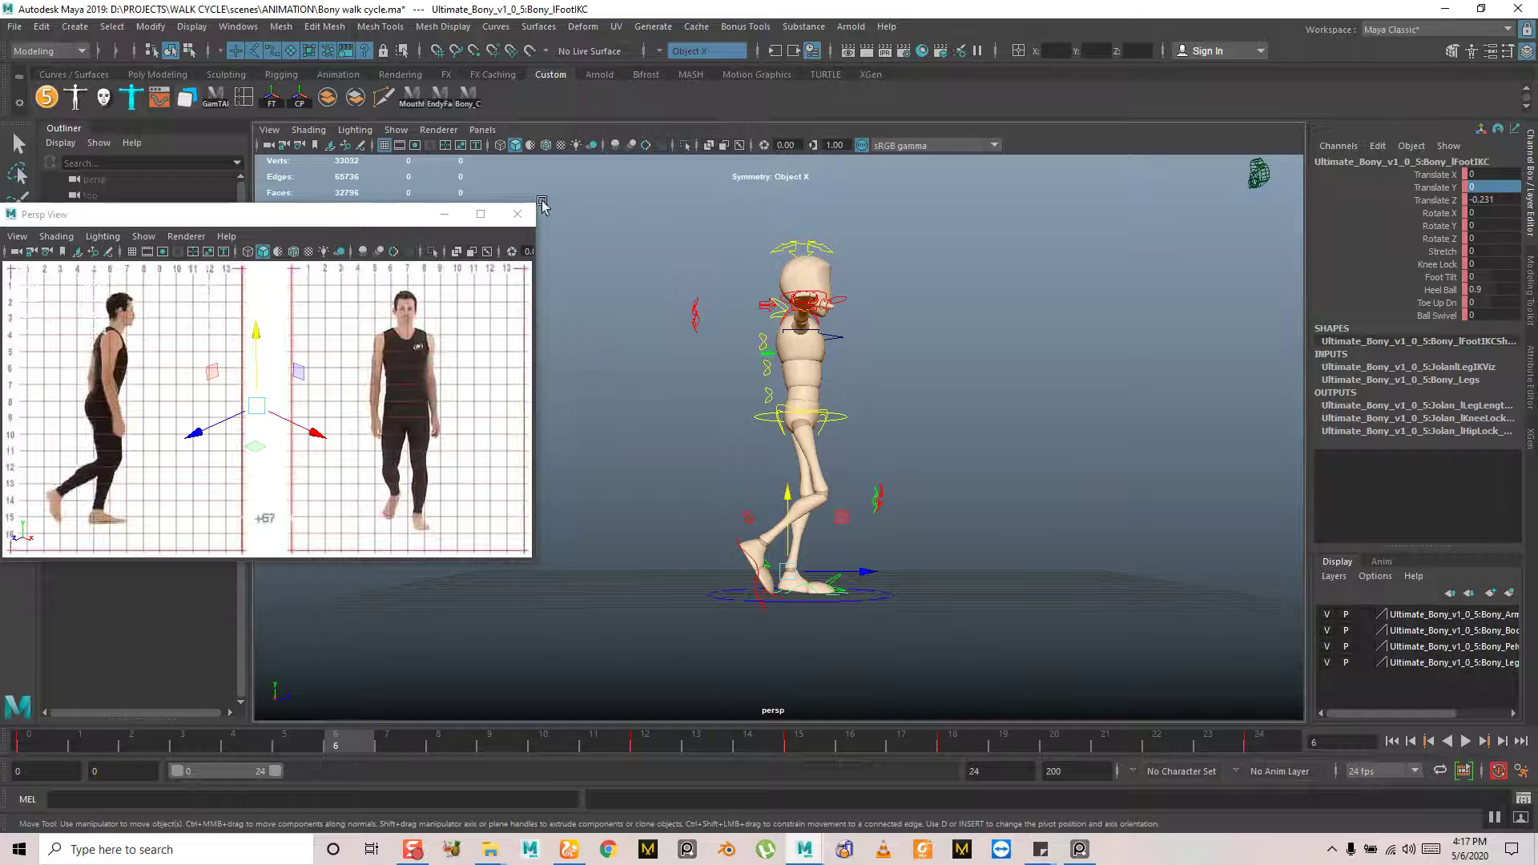
Hide NURBS curves in the perspective viewport and play back the walk cycle from the character's other side
left_click(396, 129)
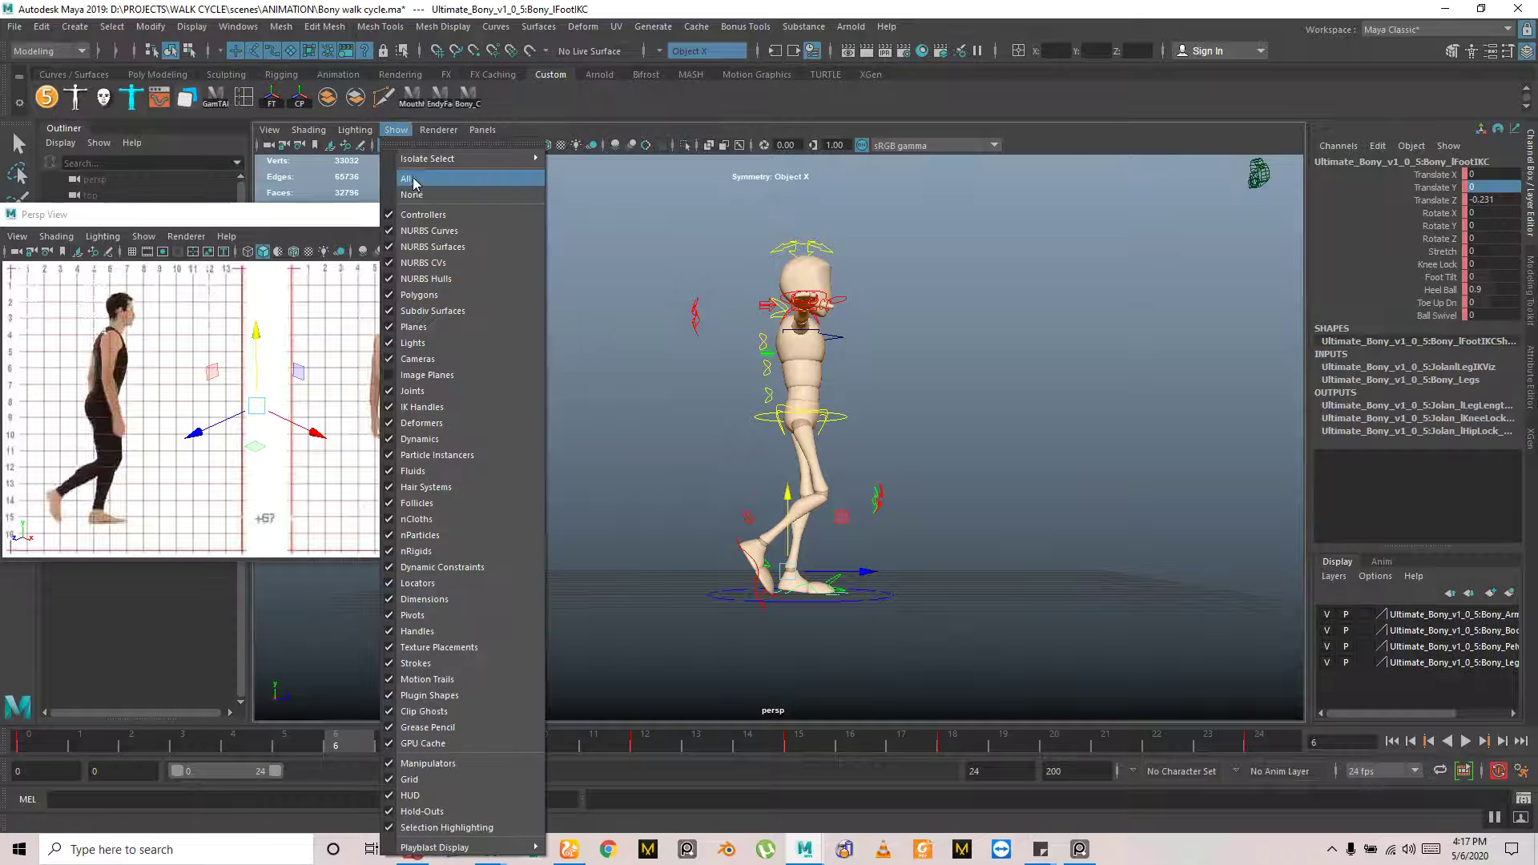
left_click(434, 231)
left_click(964, 565)
key("alt+v")
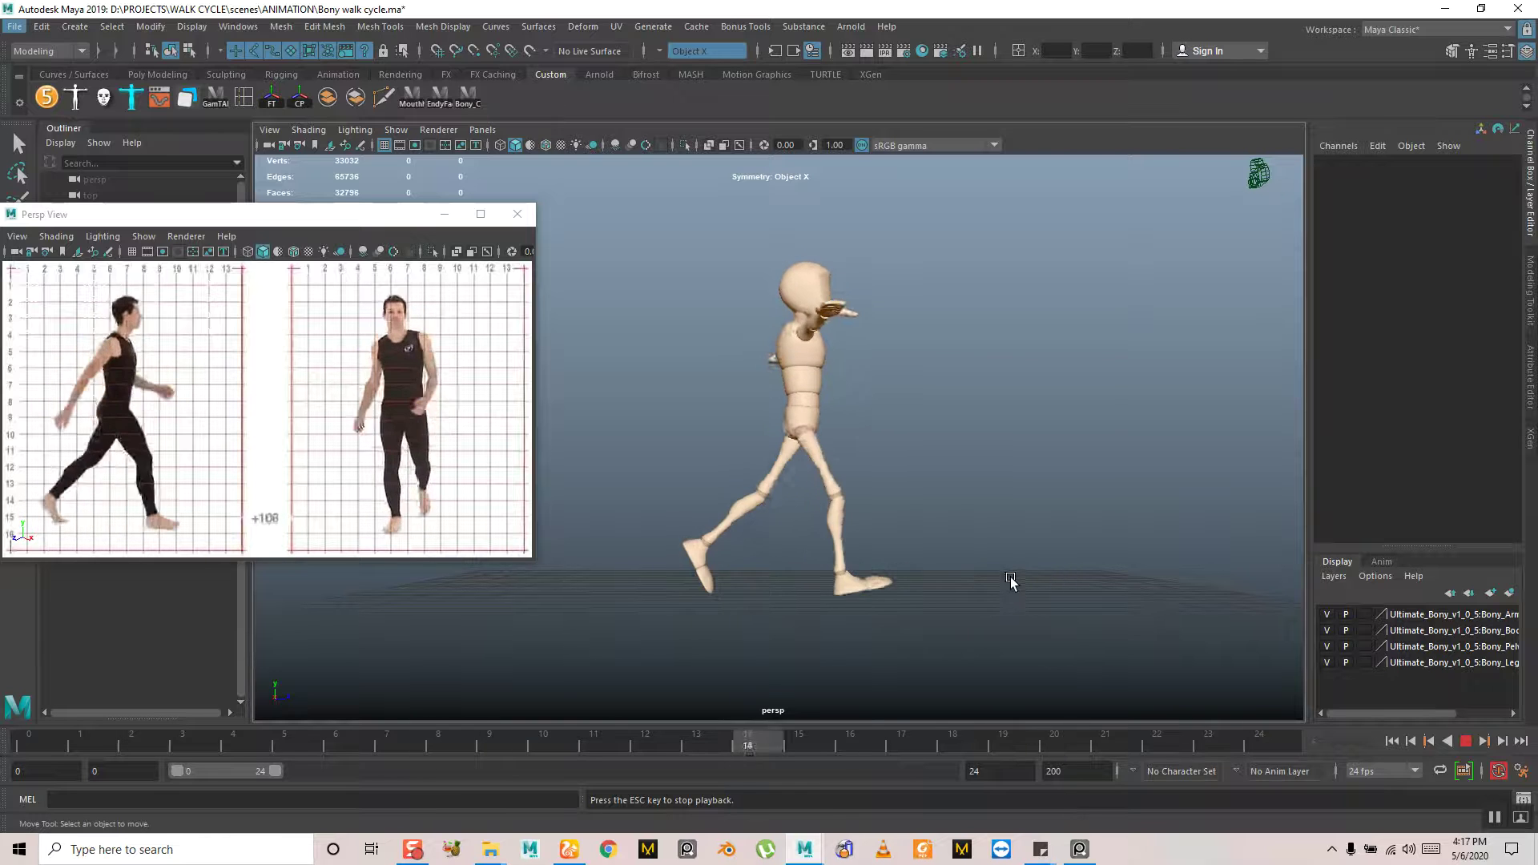
left_click_drag(697, 583, 750, 550, "alt")
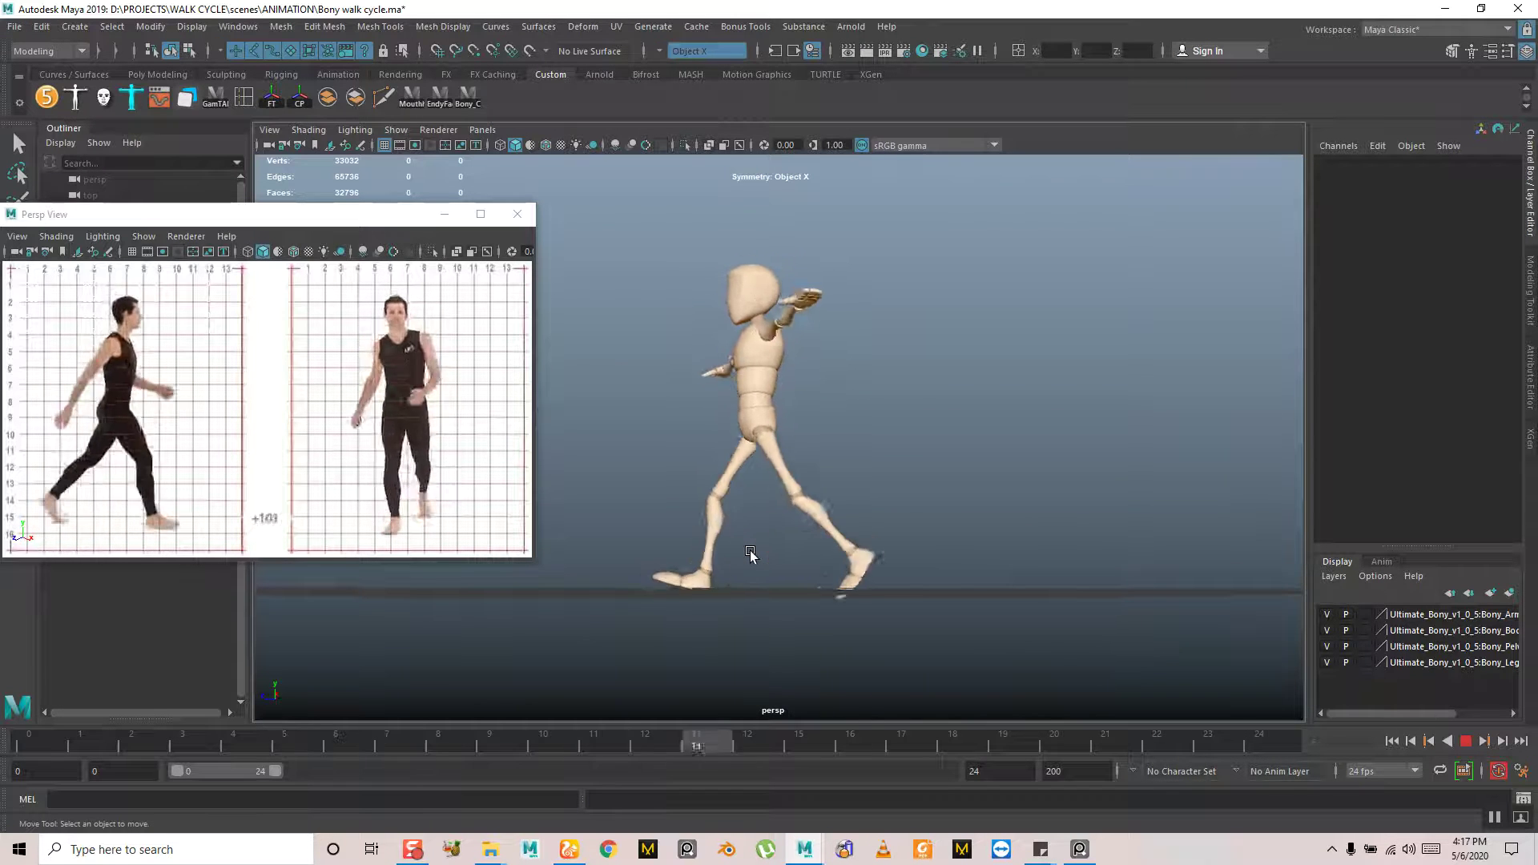
key("Escape")
Turn the display of NURBS curves back on in the perspective viewport so the rig controls can be selected
left_click(396, 129)
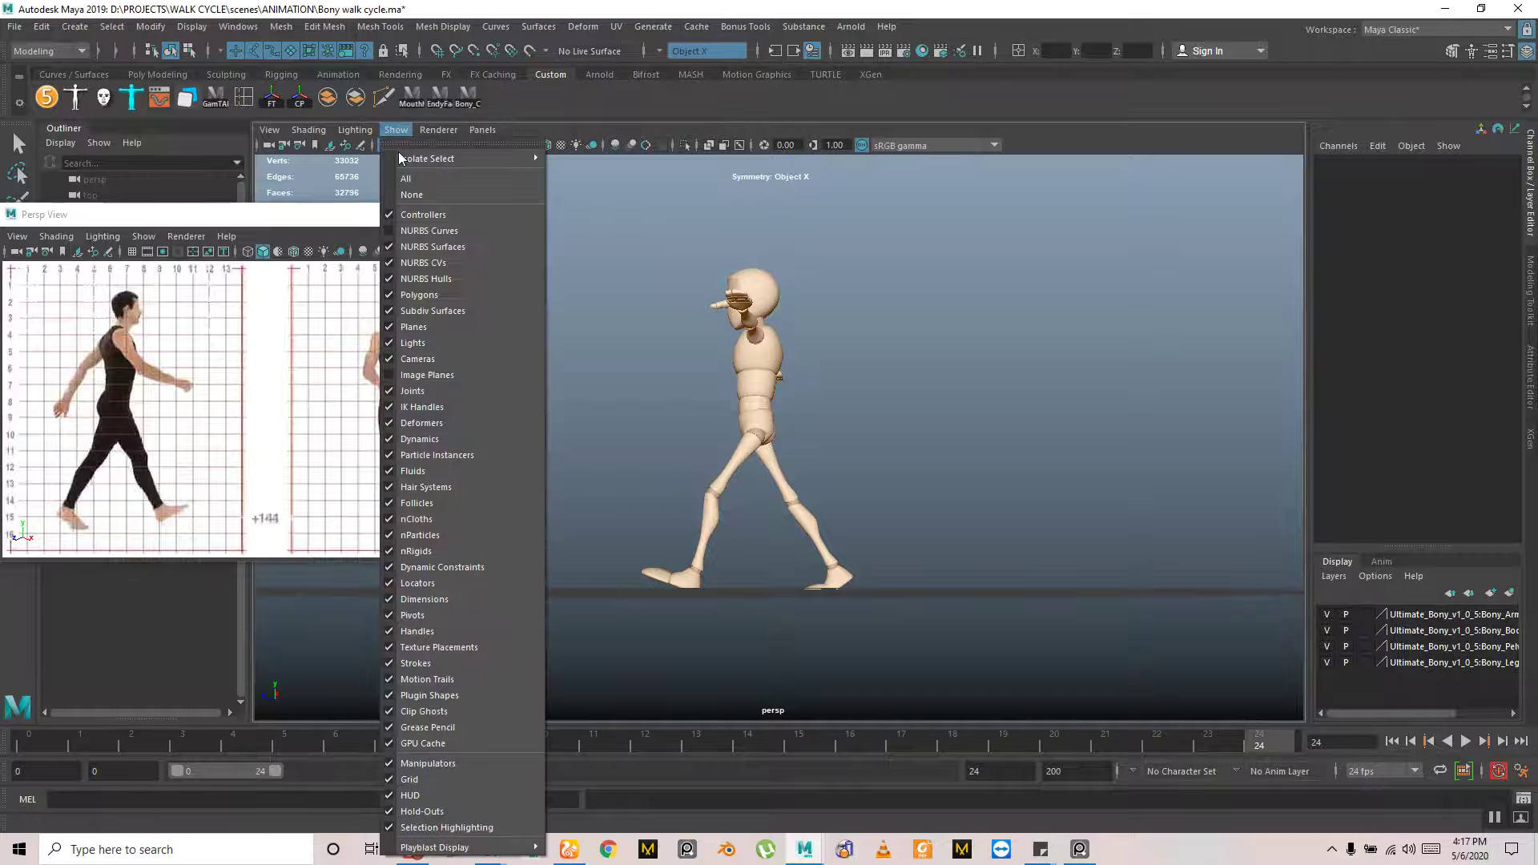
left_click(445, 234)
left_click(800, 578)
left_click_drag(800, 579, 1080, 630, "alt")
Set the right foot control's Rotate X to about 89.469 at frame 6 and key it
left_click(695, 589)
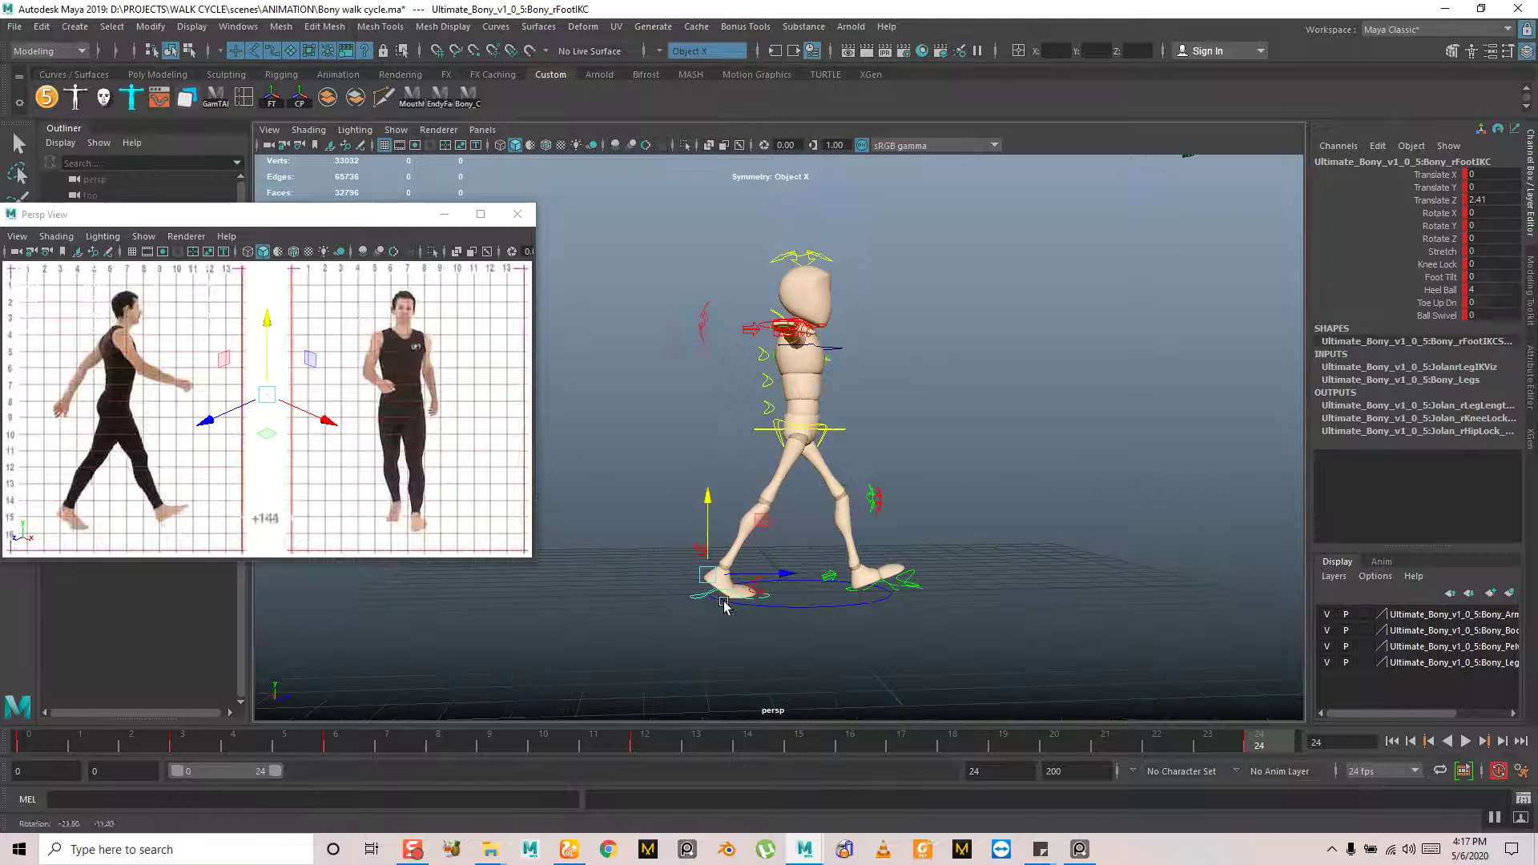
left_click(57, 743)
left_click_drag(58, 744, 337, 782)
key("e")
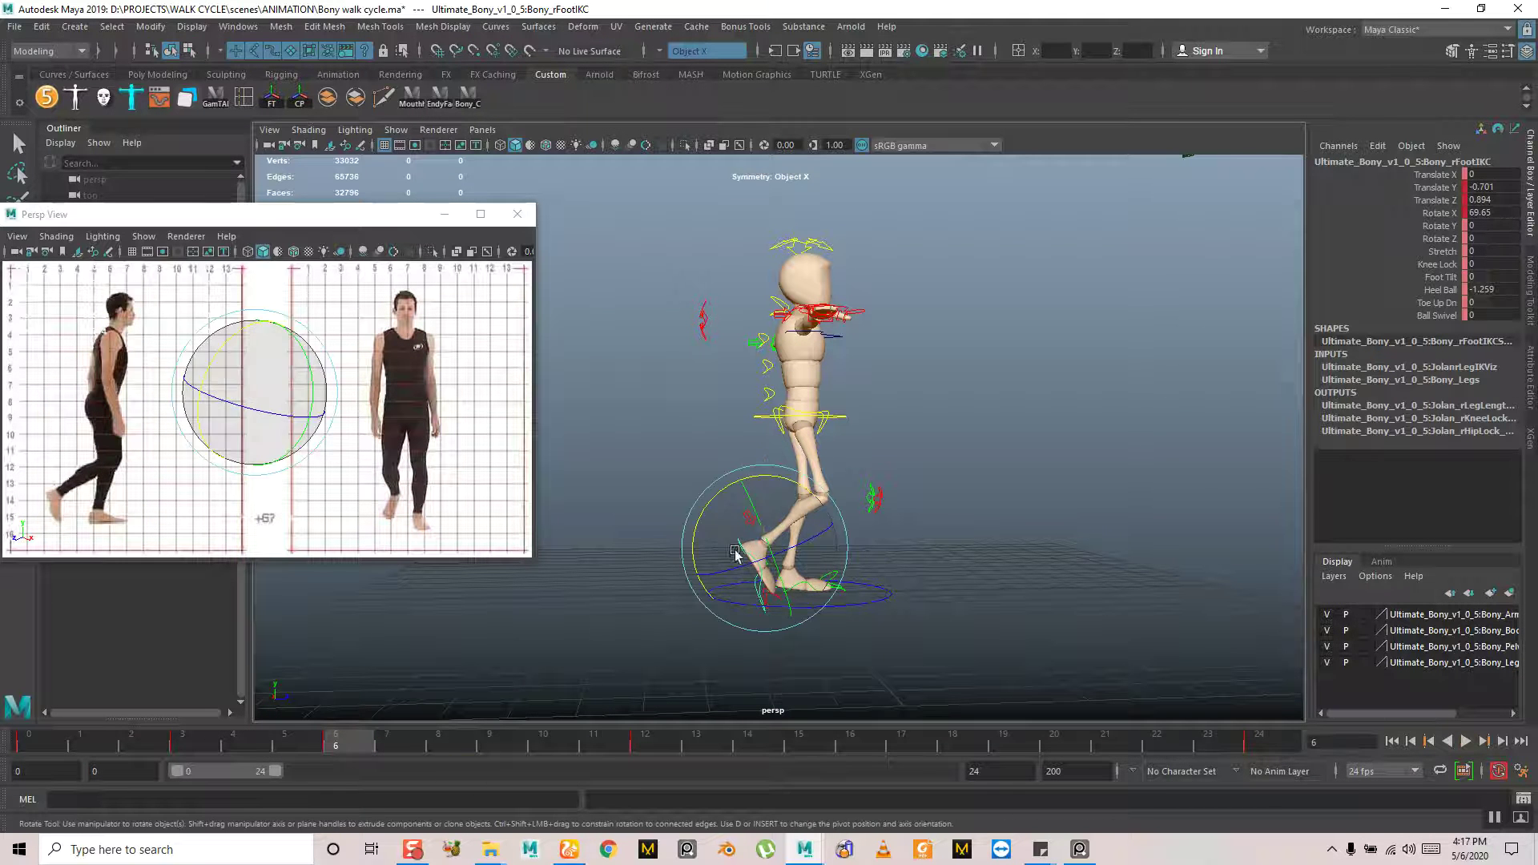
left_click_drag(775, 478, 802, 484)
key("s")
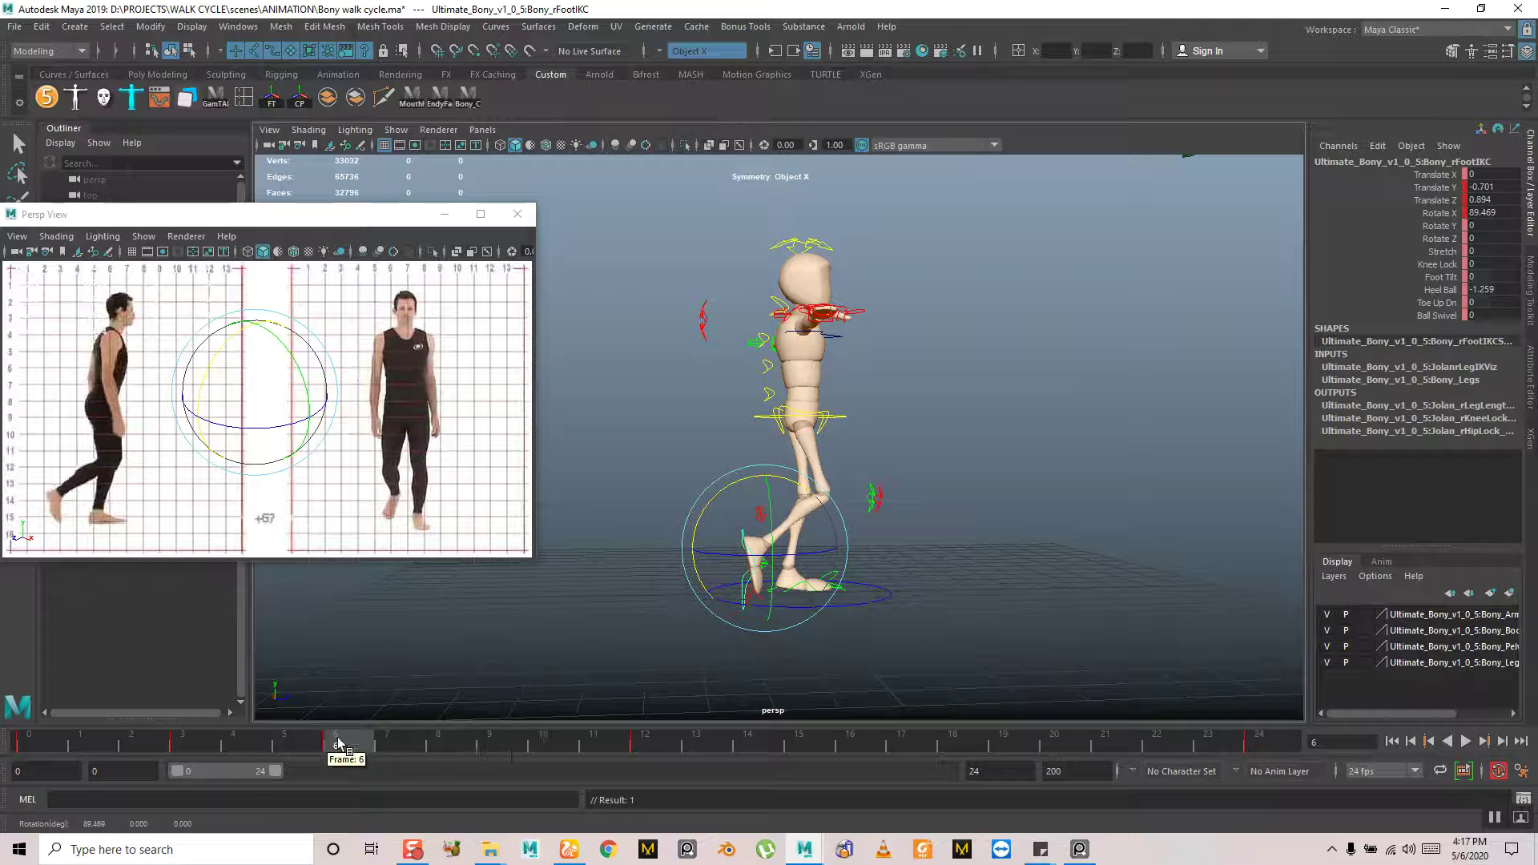
Play back the walk cycle from the start to review the right foot's new rotation
key("alt+shift+v")
key("alt+v")
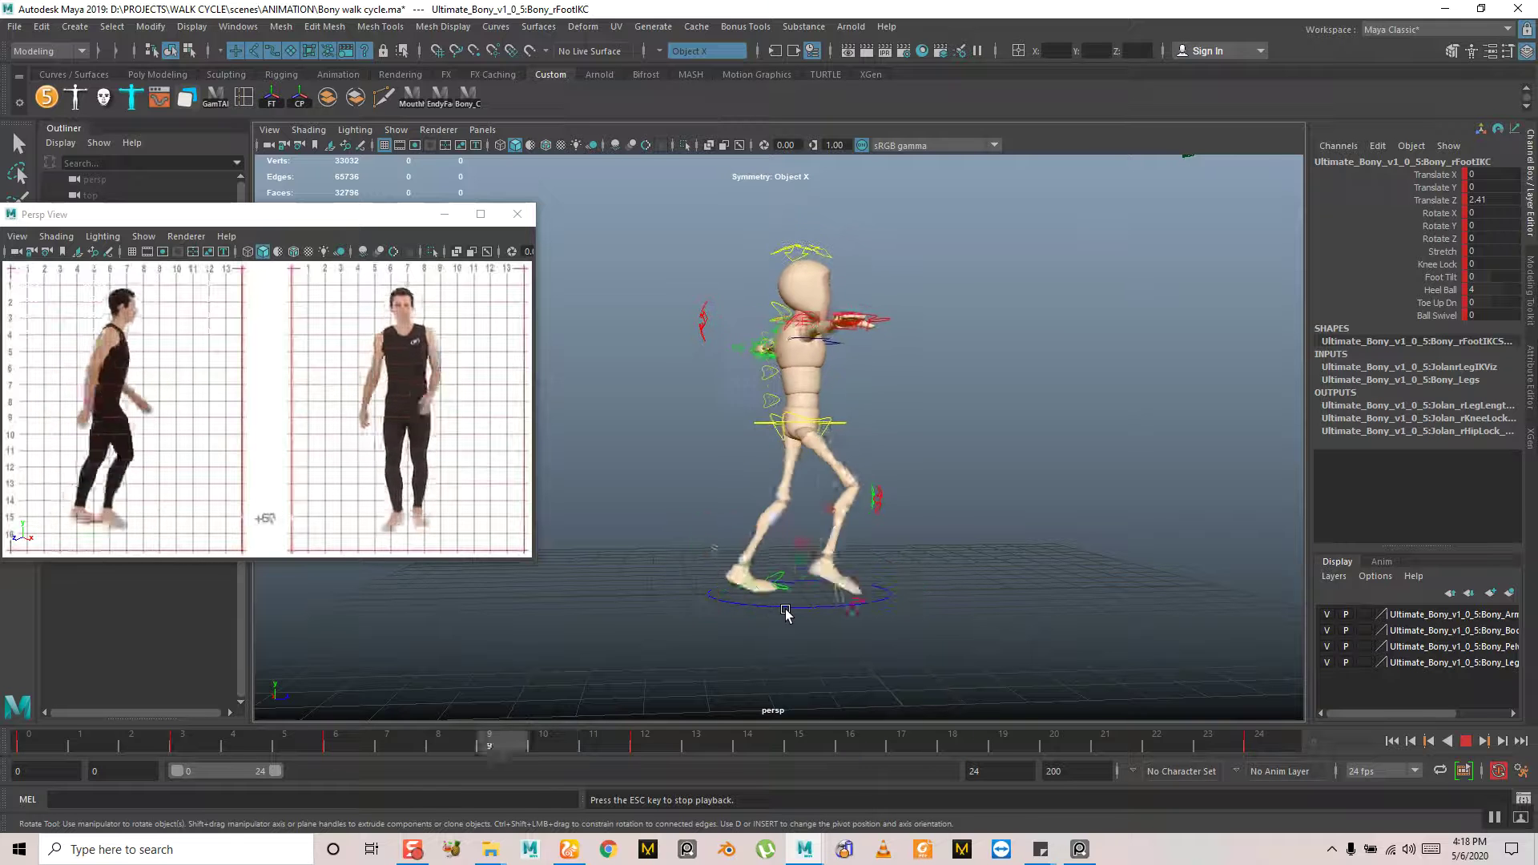
key("Escape")
Rotate the left foot control to about 83.025 in Rotate X at frame 18 and key it
mouse_move(169, 751)
left_mouse_down()
mouse_move(343, 755)
mouse_move(88, 753)
mouse_move(313, 802)
mouse_move(186, 754)
mouse_move(398, 786)
mouse_move(488, 757)
left_mouse_up()
left_click(736, 591)
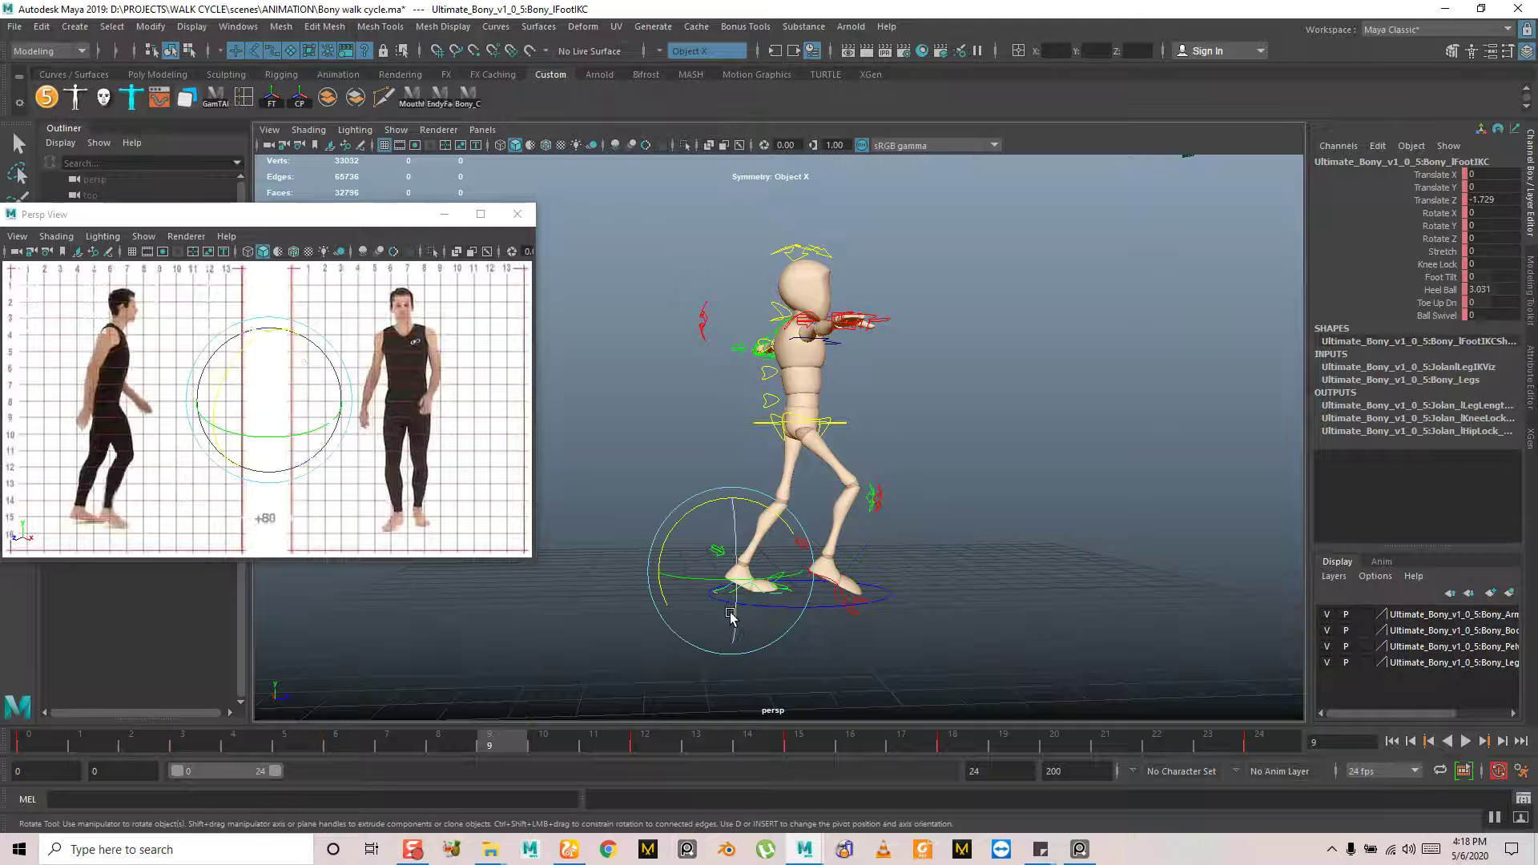
left_click_drag(192, 742, 951, 745)
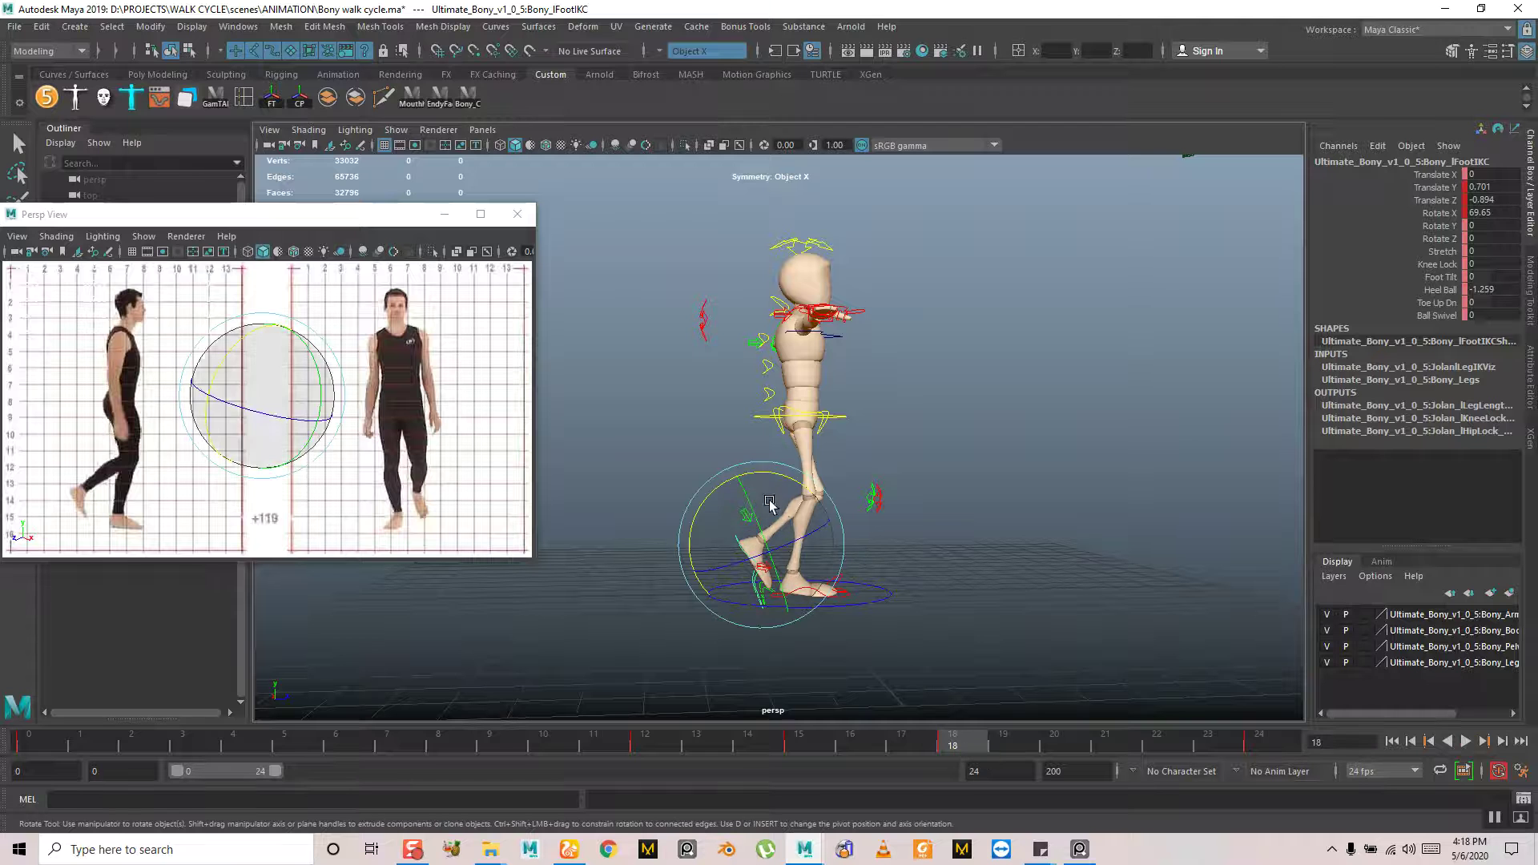
left_click_drag(800, 535, 800, 478)
key("w")
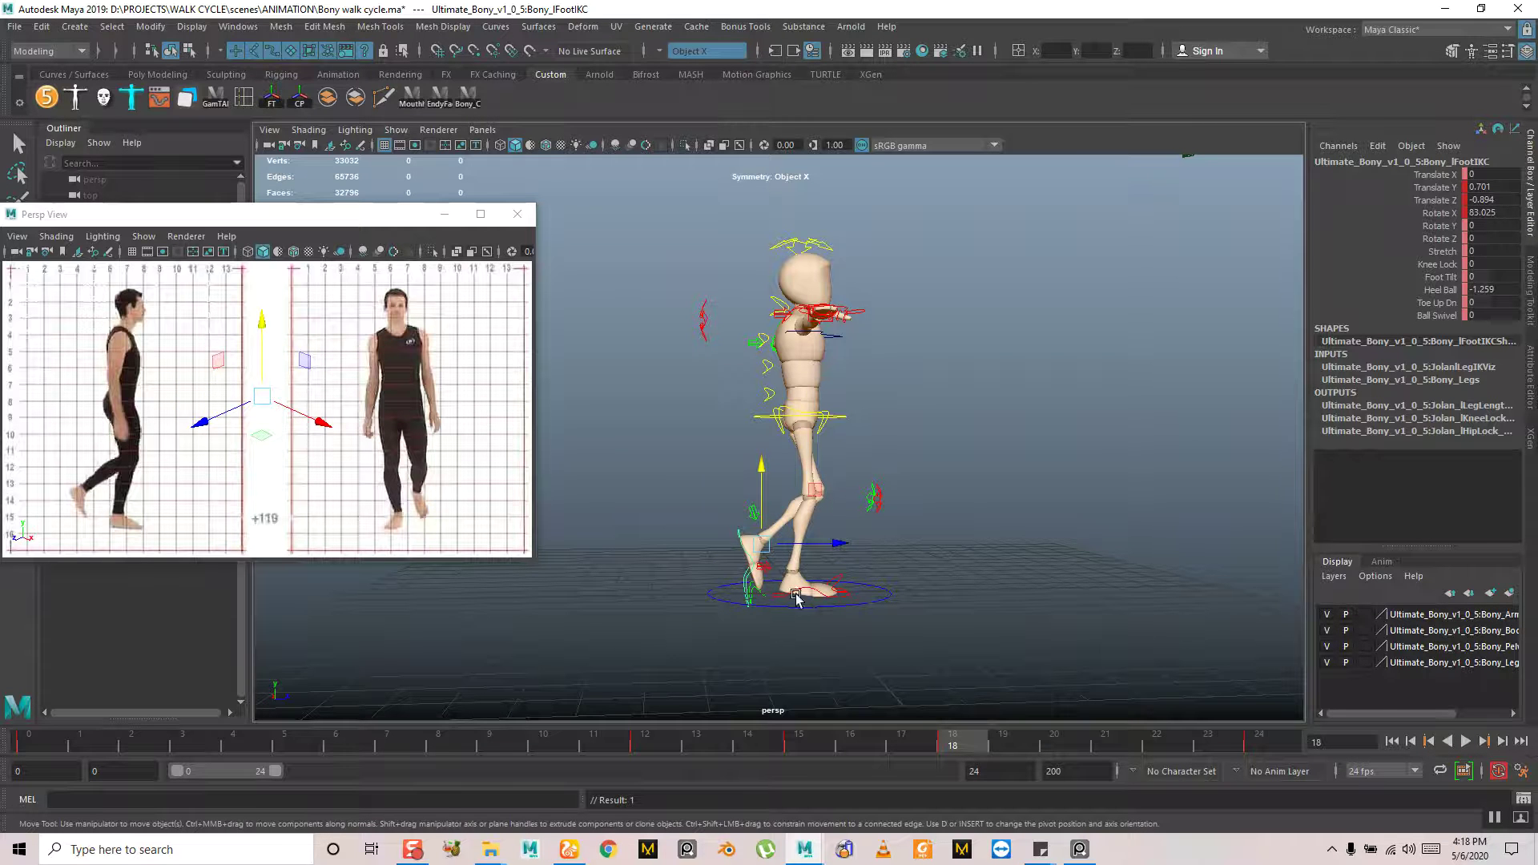
Check the foot pose at frame 6 and play back the walk cycle to review both feet
left_click_drag(607, 743, 337, 743)
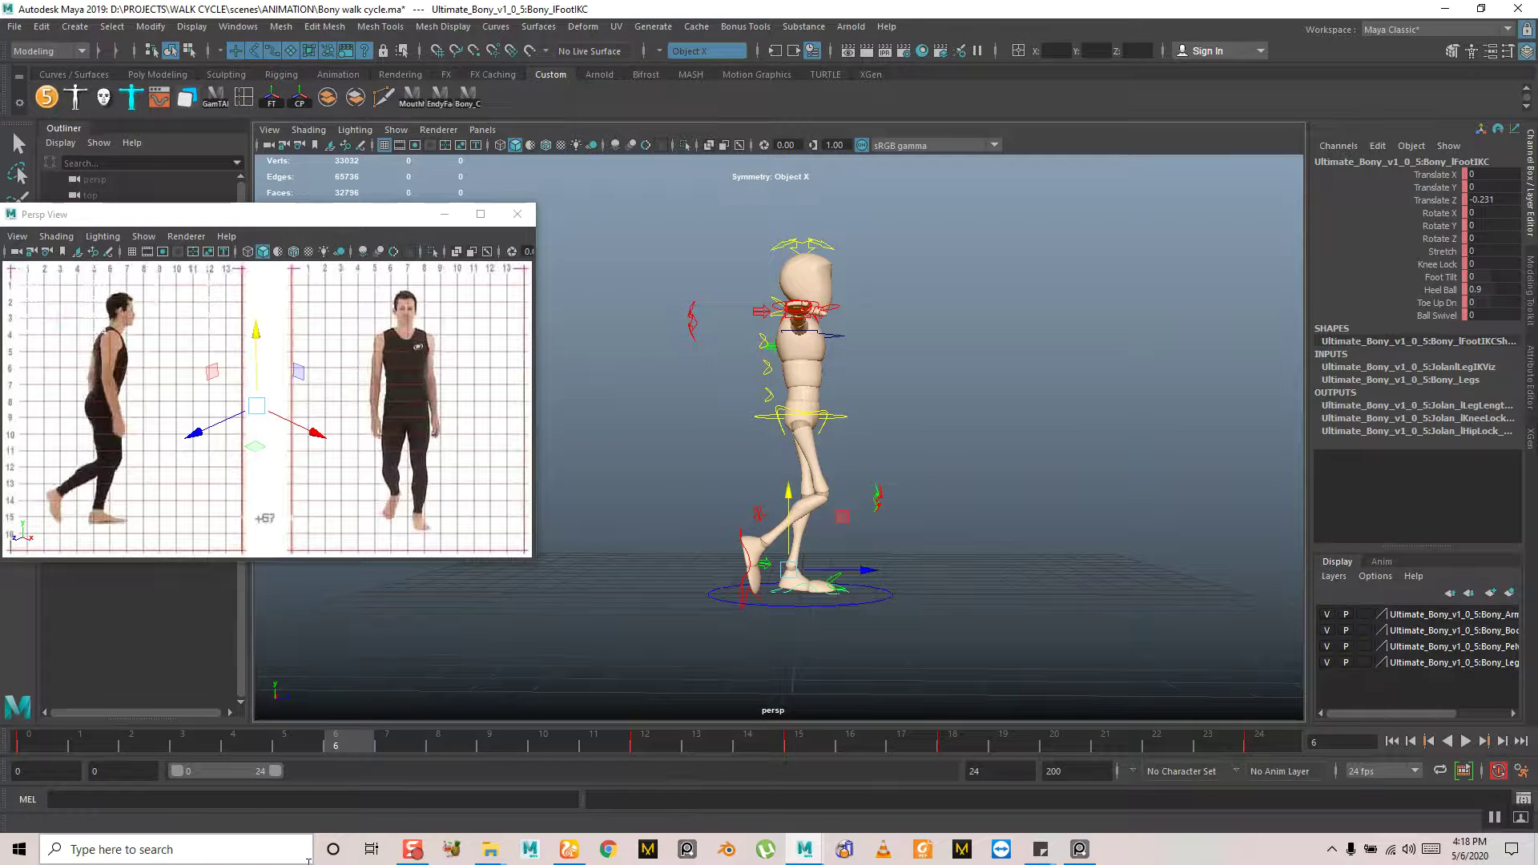
key("alt+v")
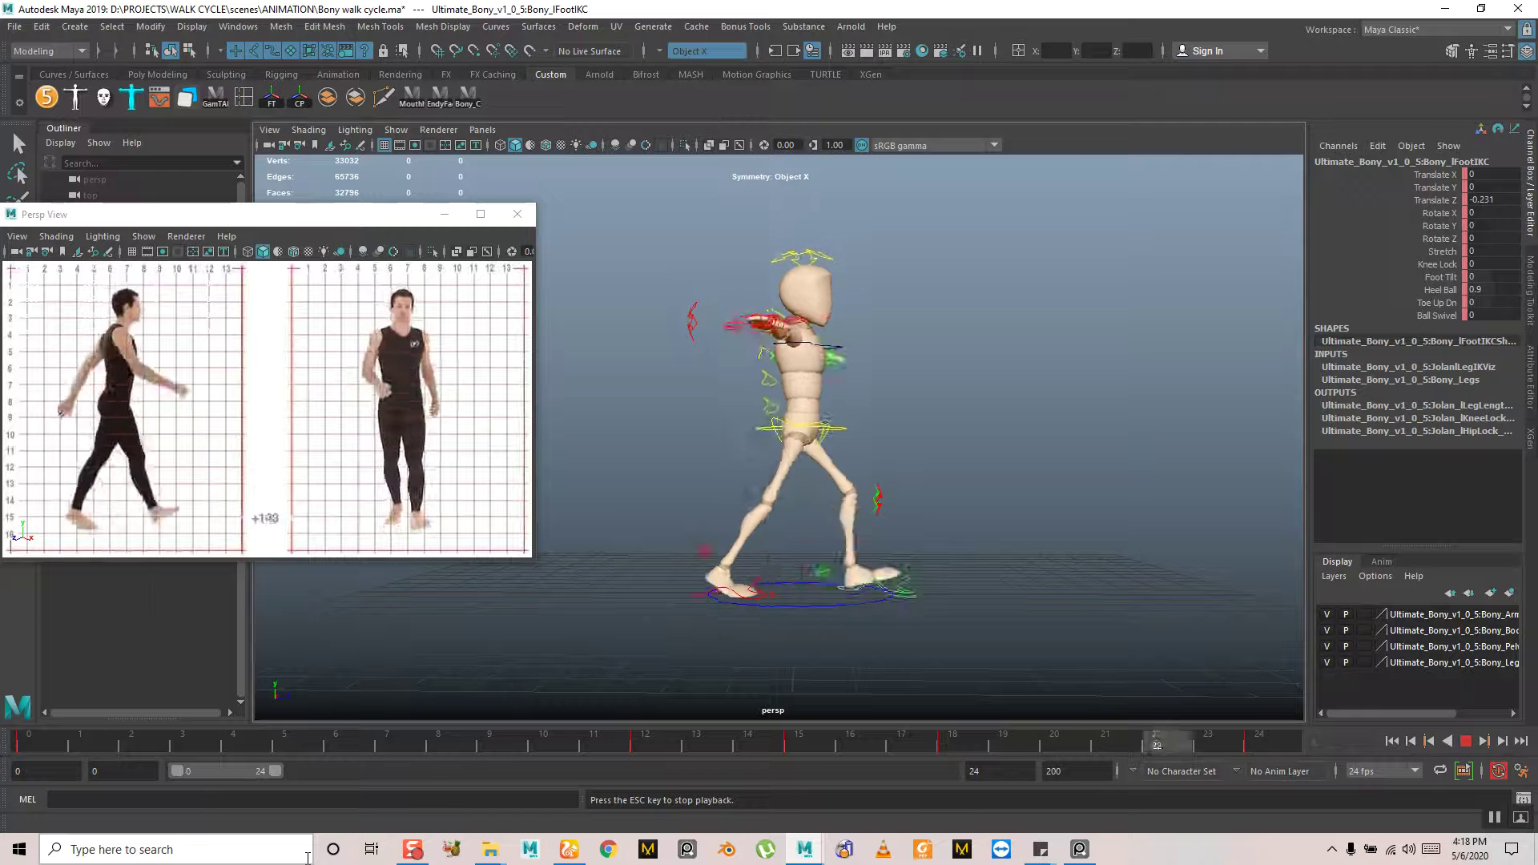
key("Escape")
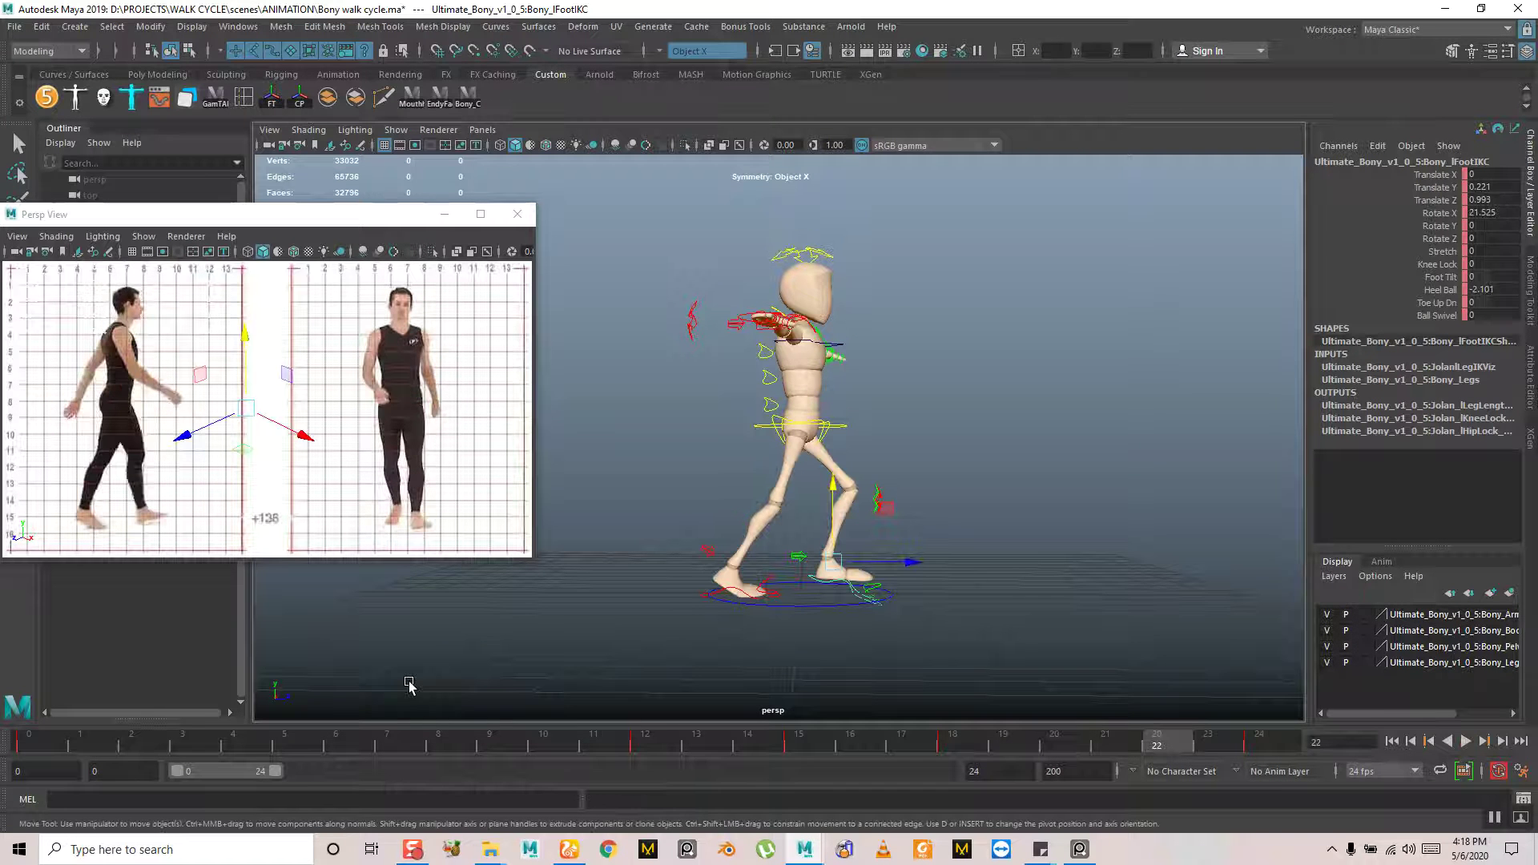
key("alt+v")
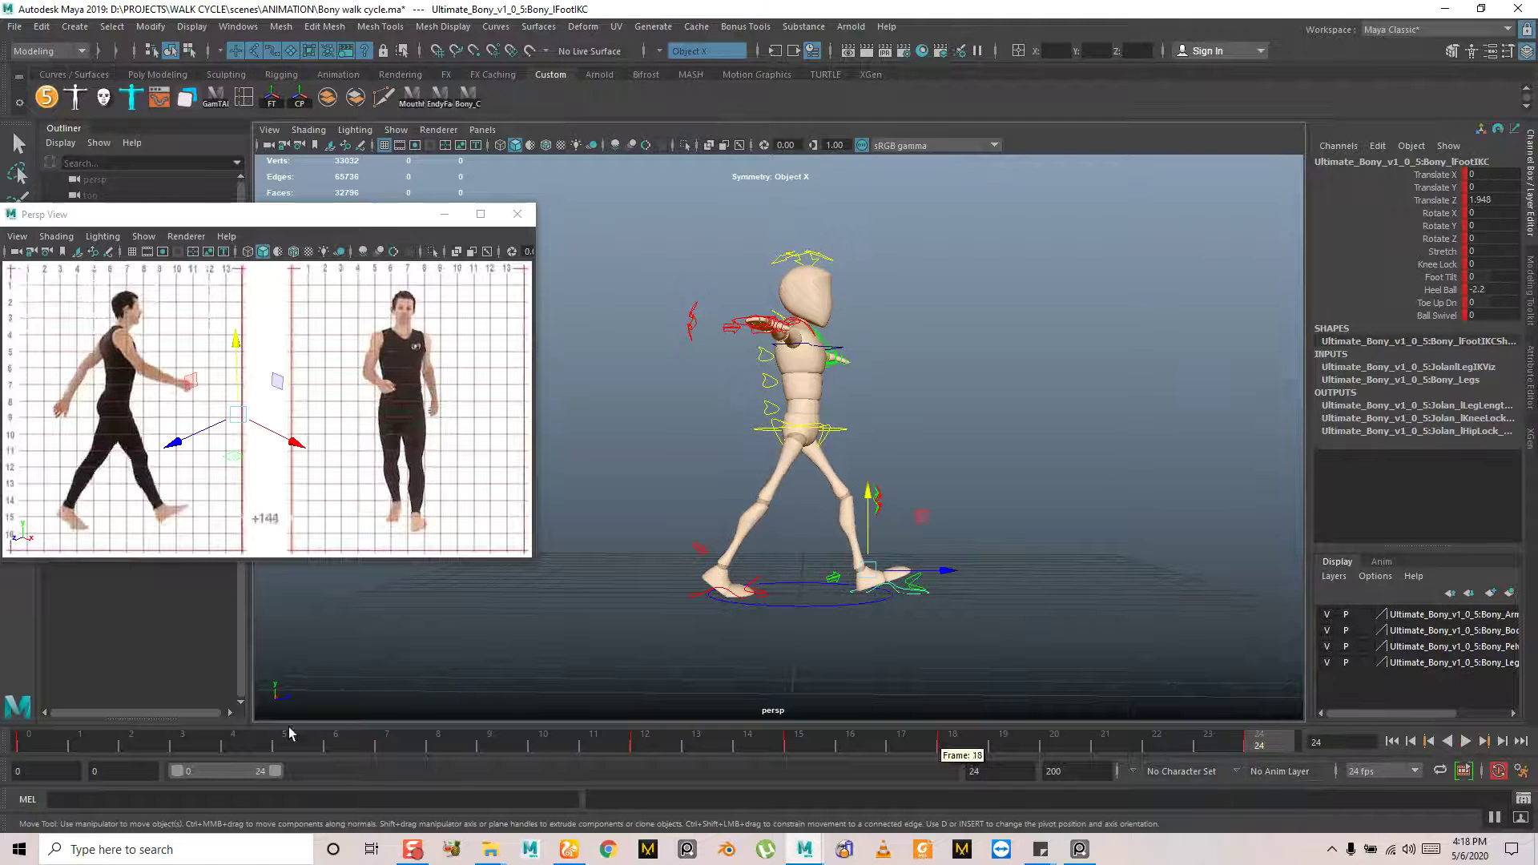
key("ctrl+z")
key("ctrl+z")
key("ctrl+z")
key("ctrl+z")
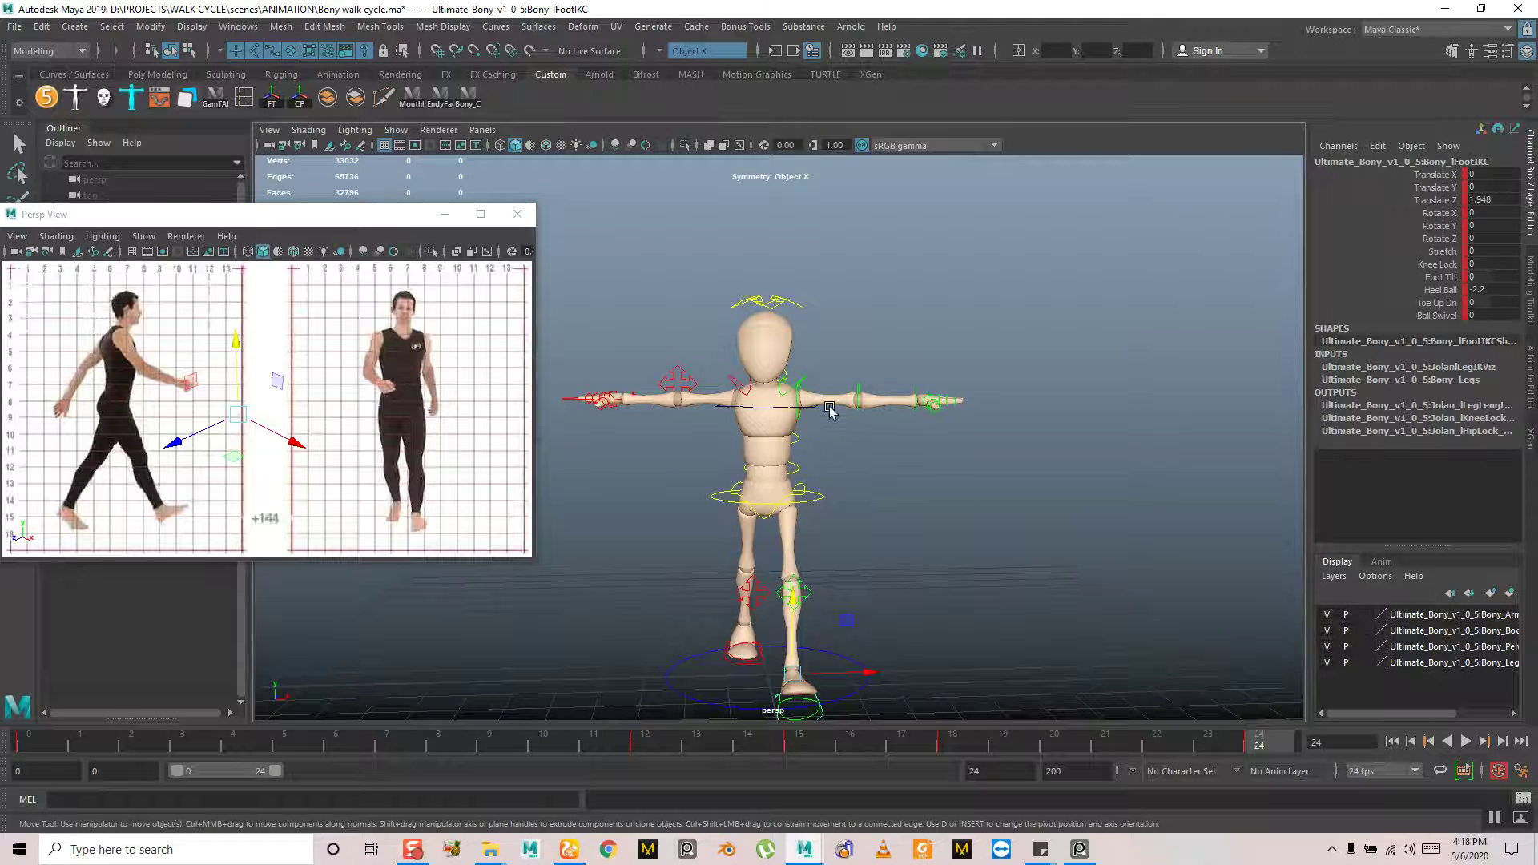
key("shift+z")
key("shift+z")
key("shift+z")
key("shift+z")
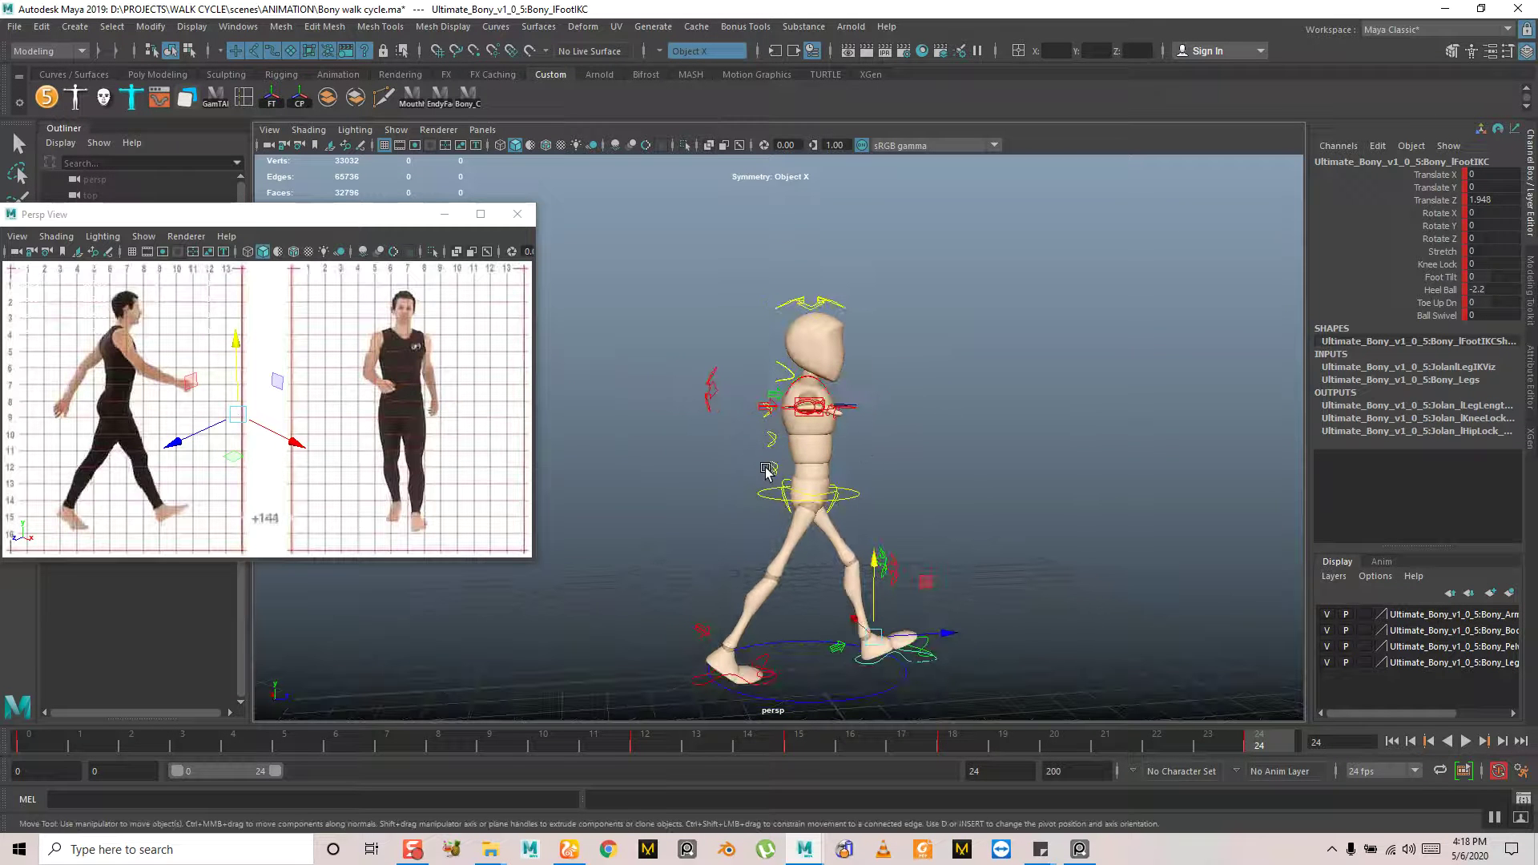
Compare the front-view body poses at frames 0 and 12, and select the lowest spine control at frame 0
left_click_drag(199, 758, 29, 744)
key("ctrl+z")
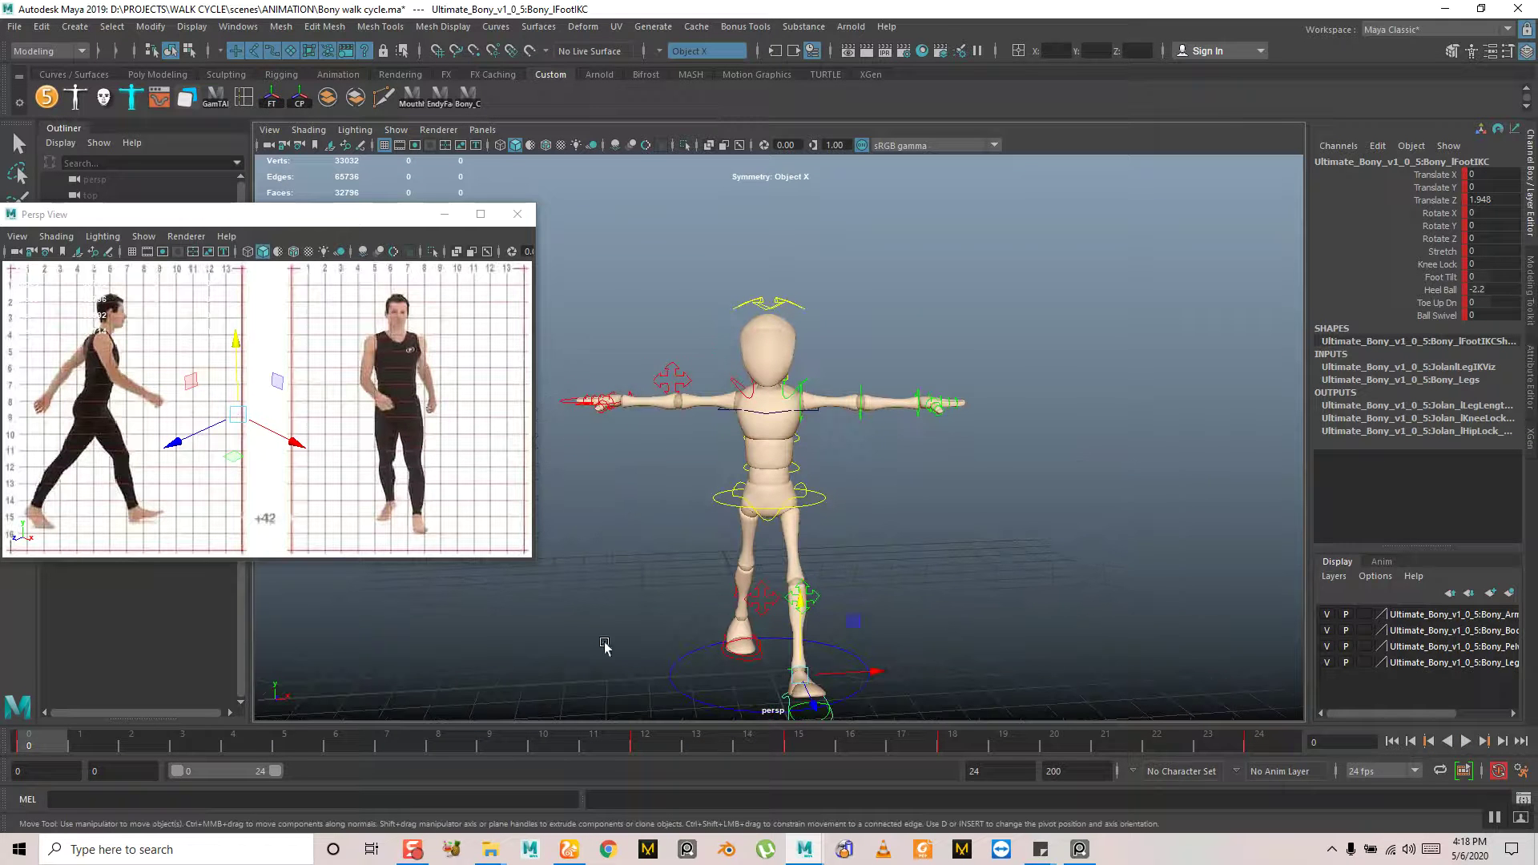
left_click(661, 750)
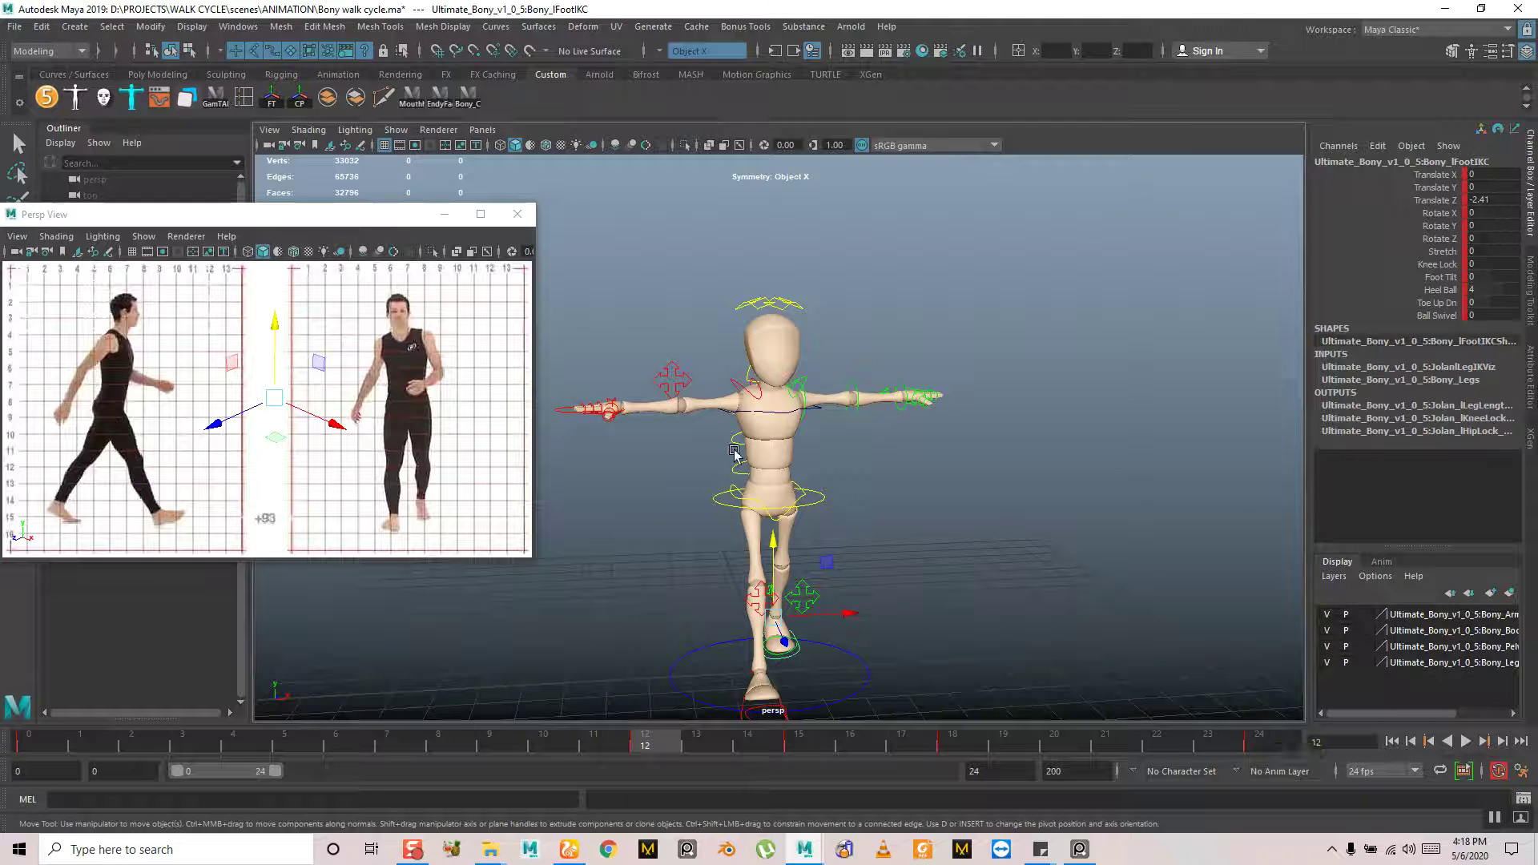
left_click(739, 475)
left_click(43, 747)
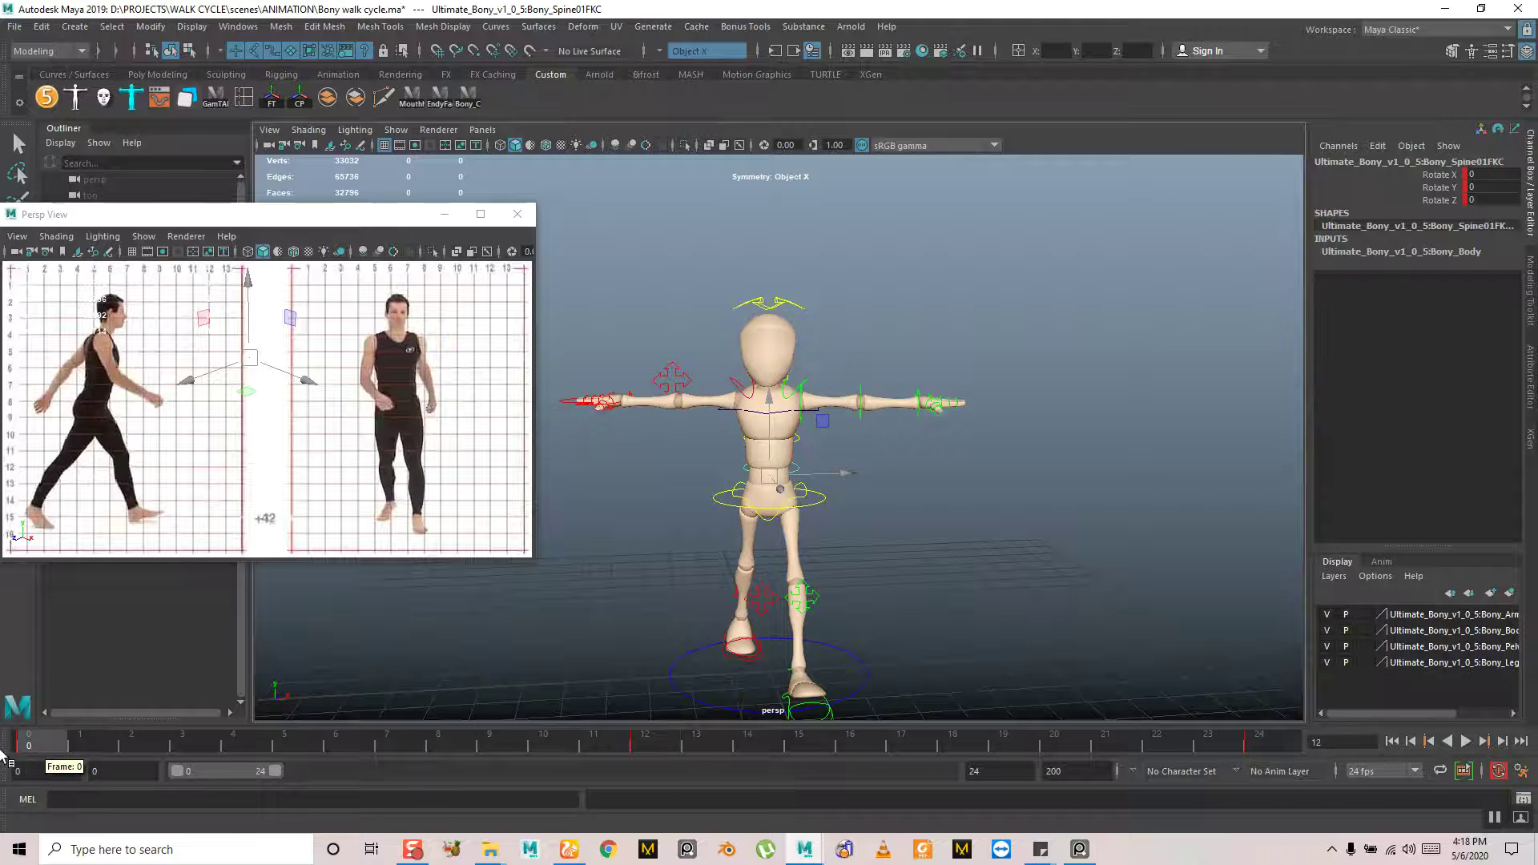
scroll(775, 490, "up", 3)
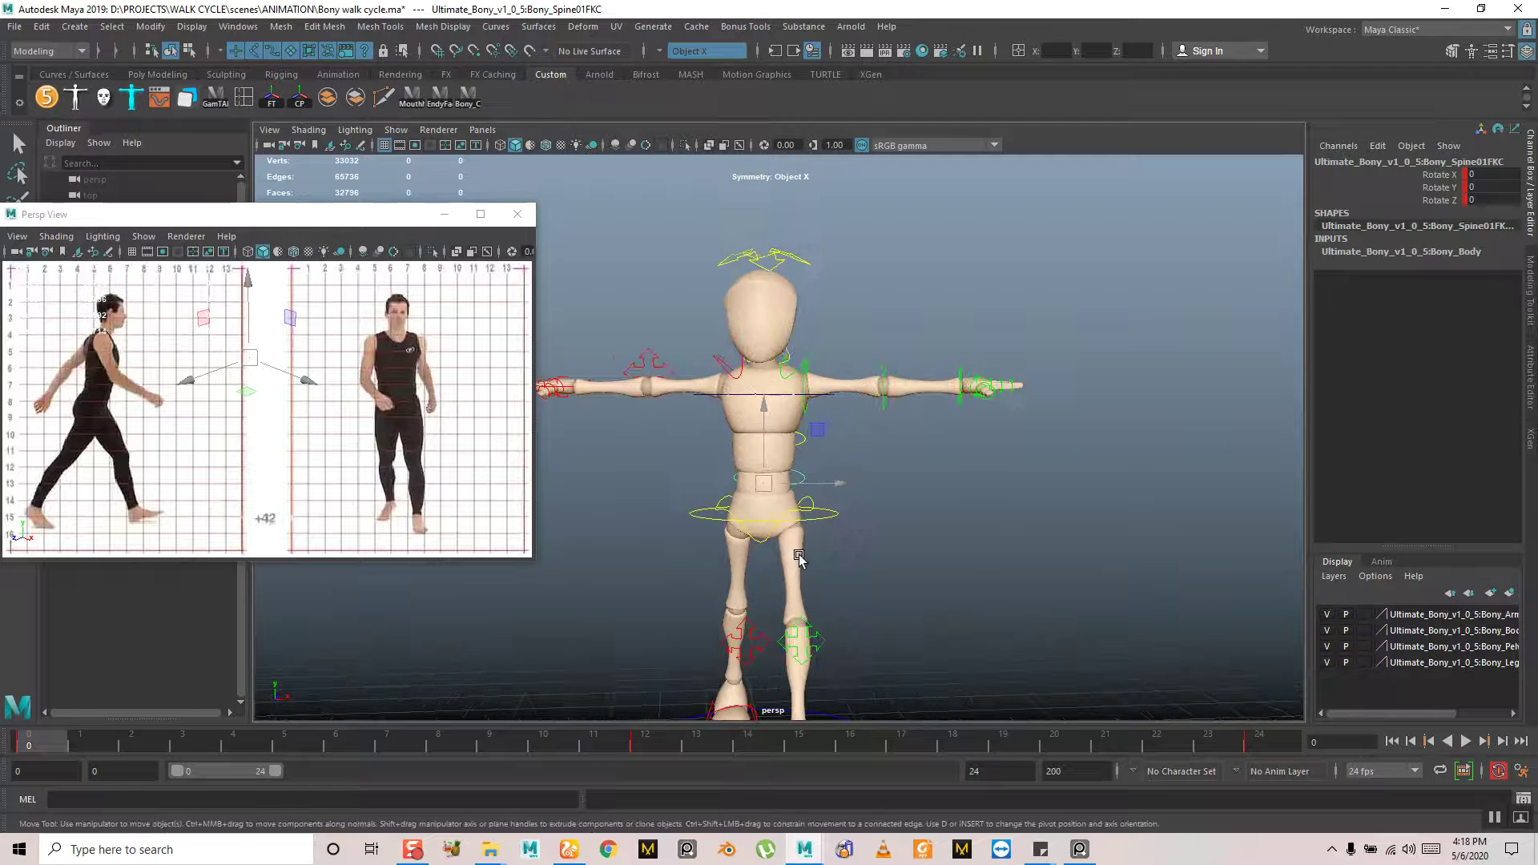
left_click_drag(800, 558, 852, 645, "alt")
left_click_drag(858, 541, 839, 565, "alt")
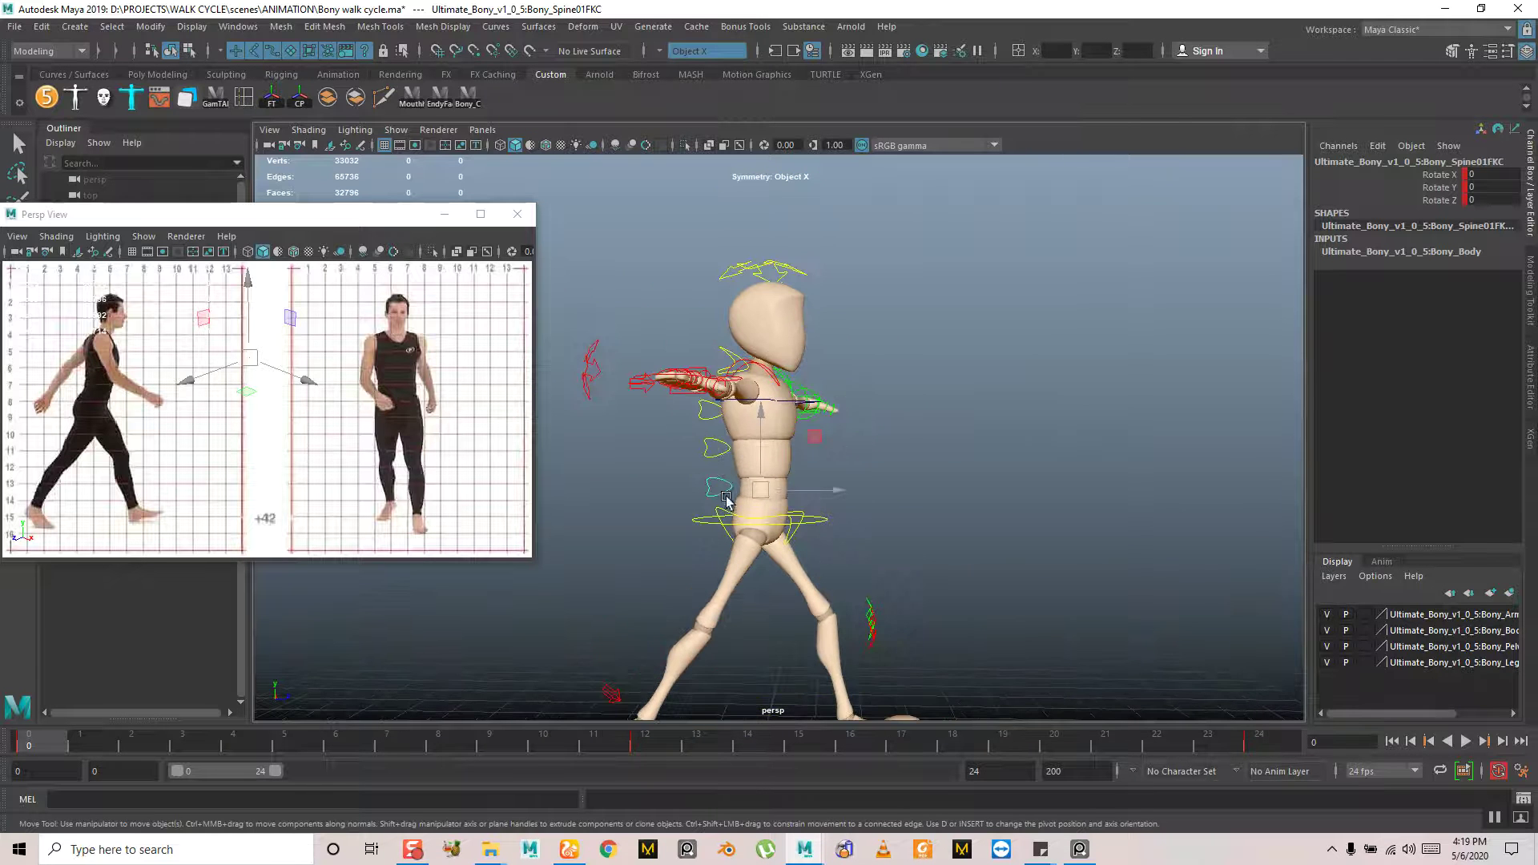
left_click_drag(846, 496, 787, 480, "alt")
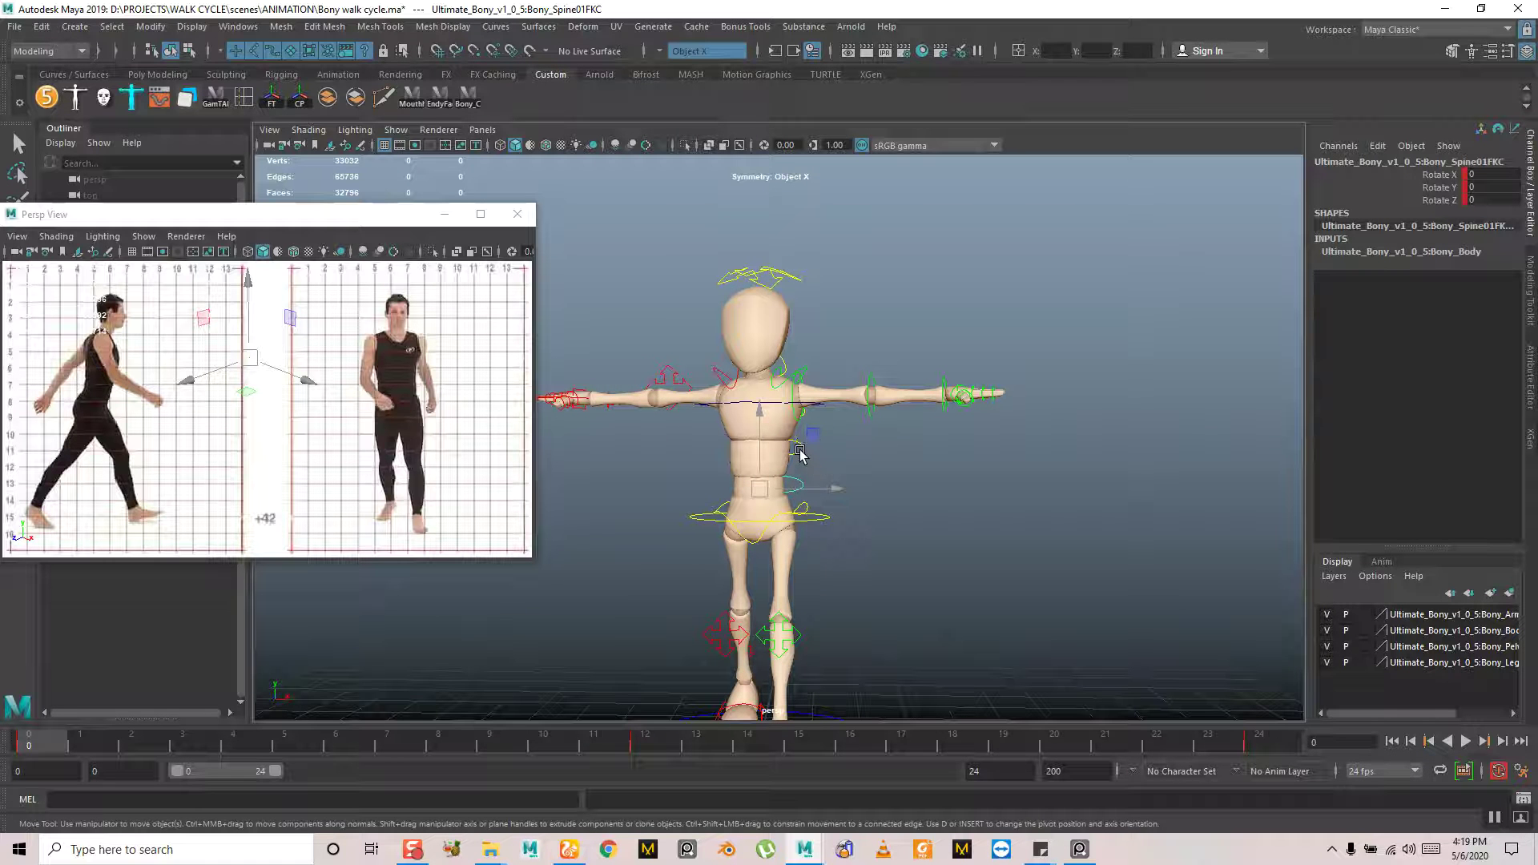
key("ctrl+z")
key("ctrl+z")
key("ctrl+z")
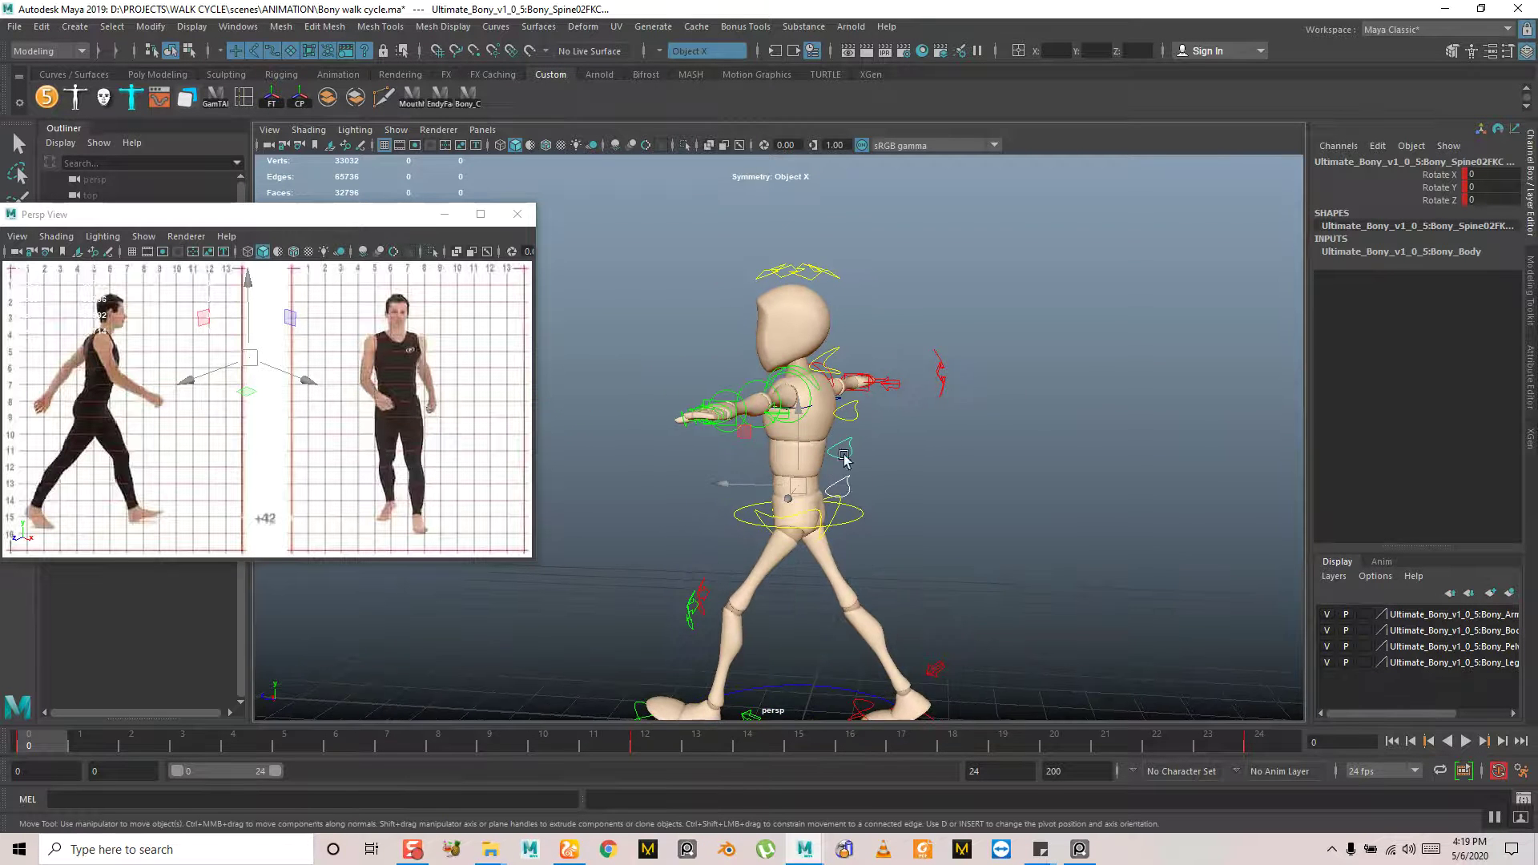
key("shift+z")
key("shift+z")
key("e")
key("shift+z")
key("ctrl+z")
key("ctrl+z")
key("ctrl+z")
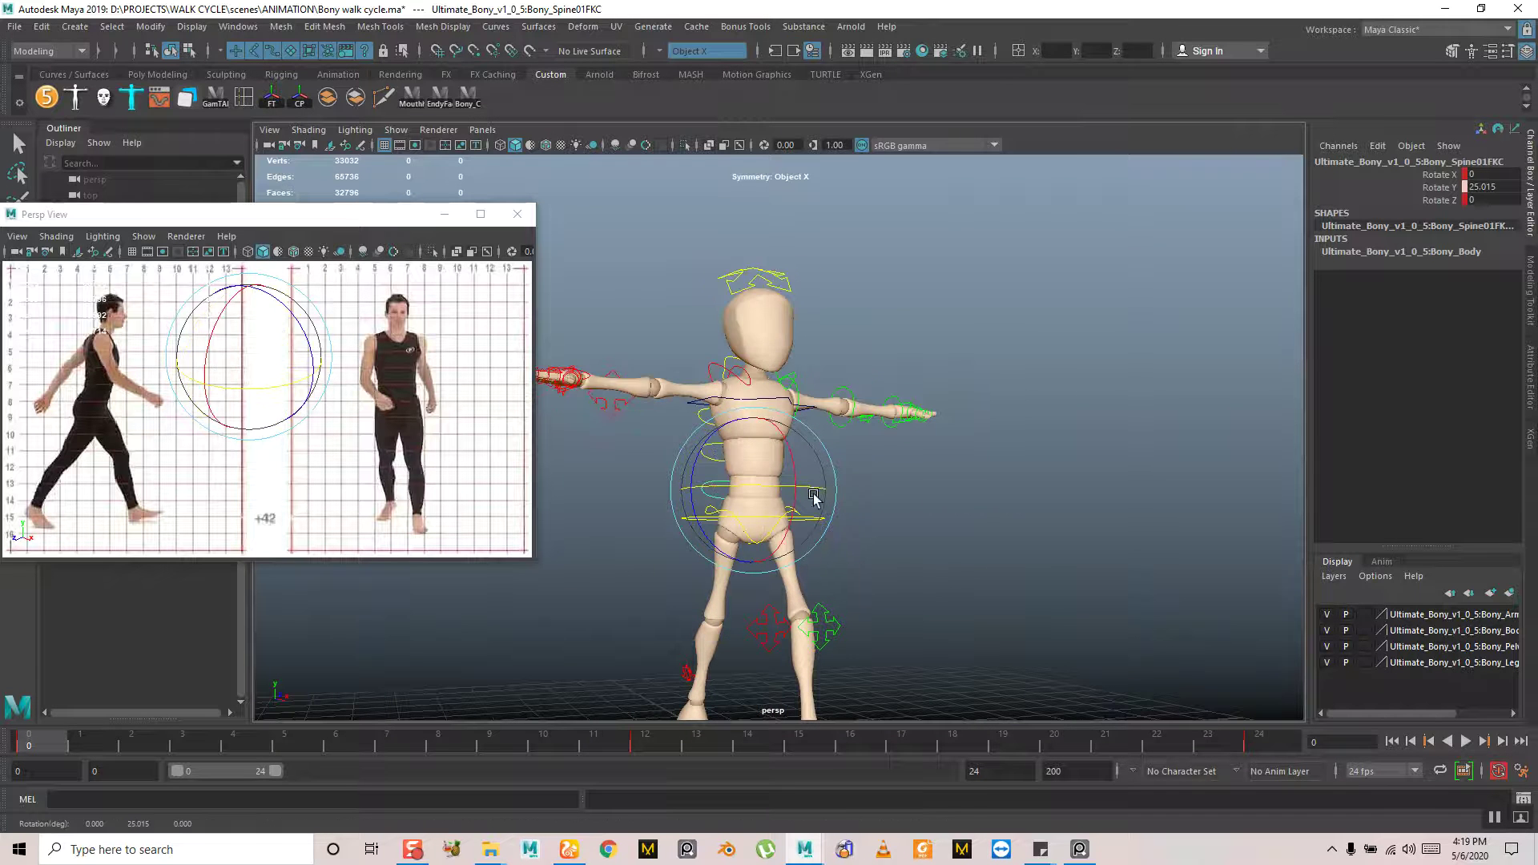
key("ctrl+z")
key("ctrl+z")
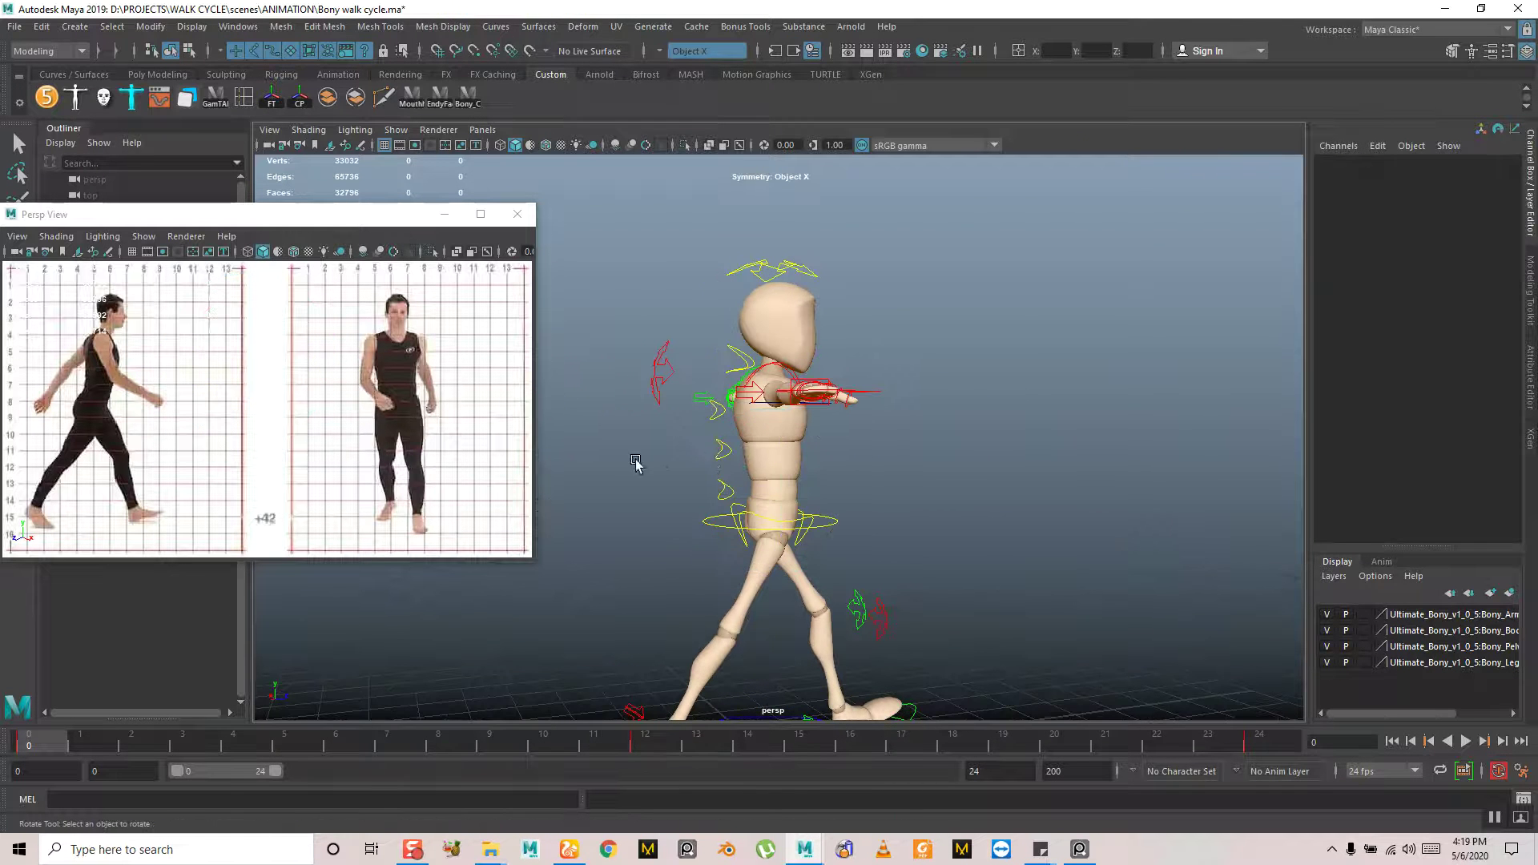
key("shift+z")
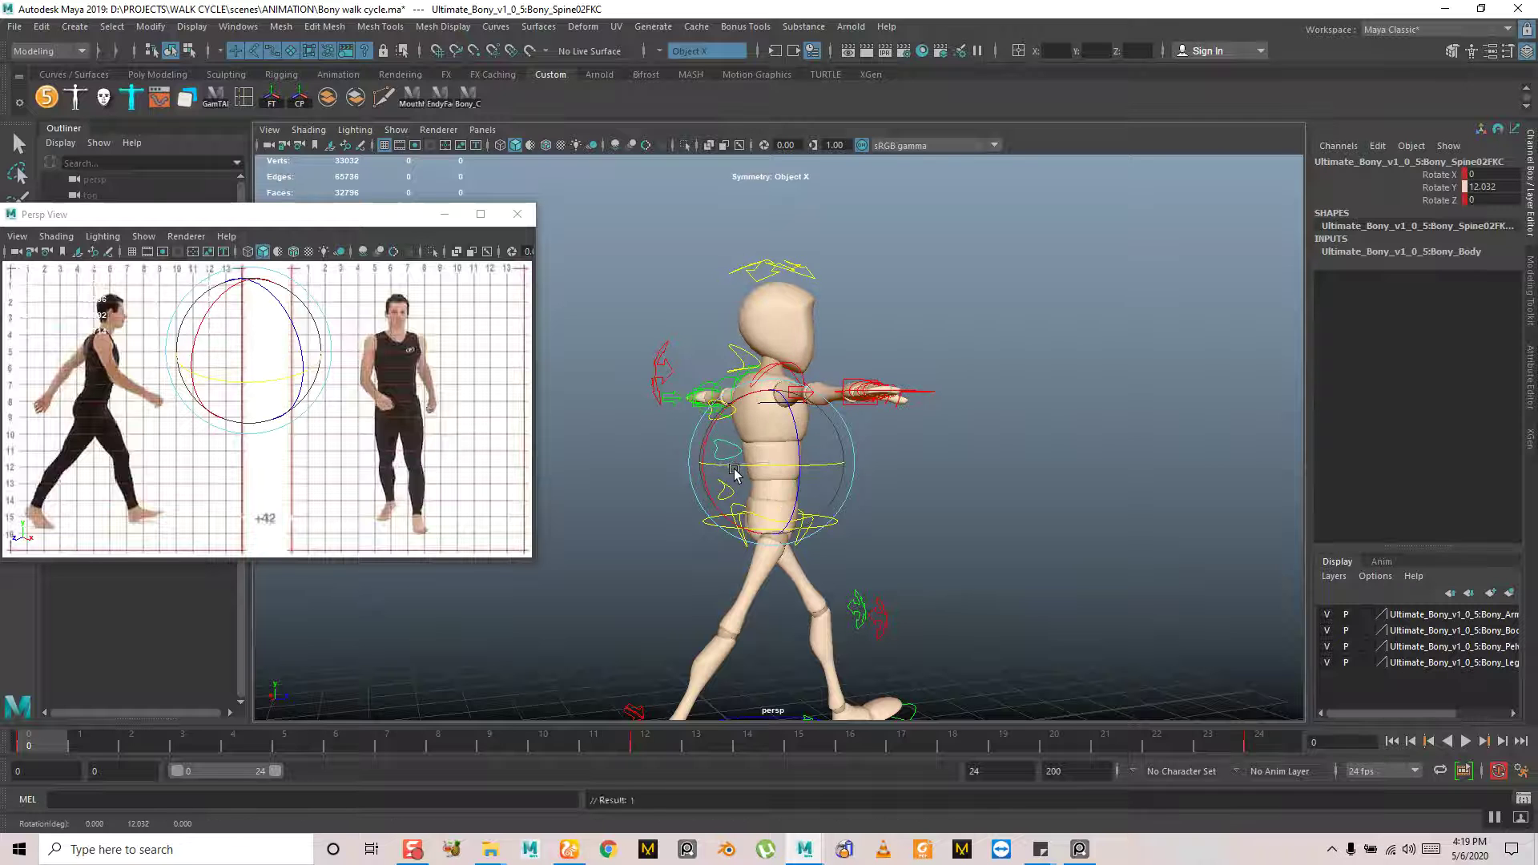
key("ctrl+z")
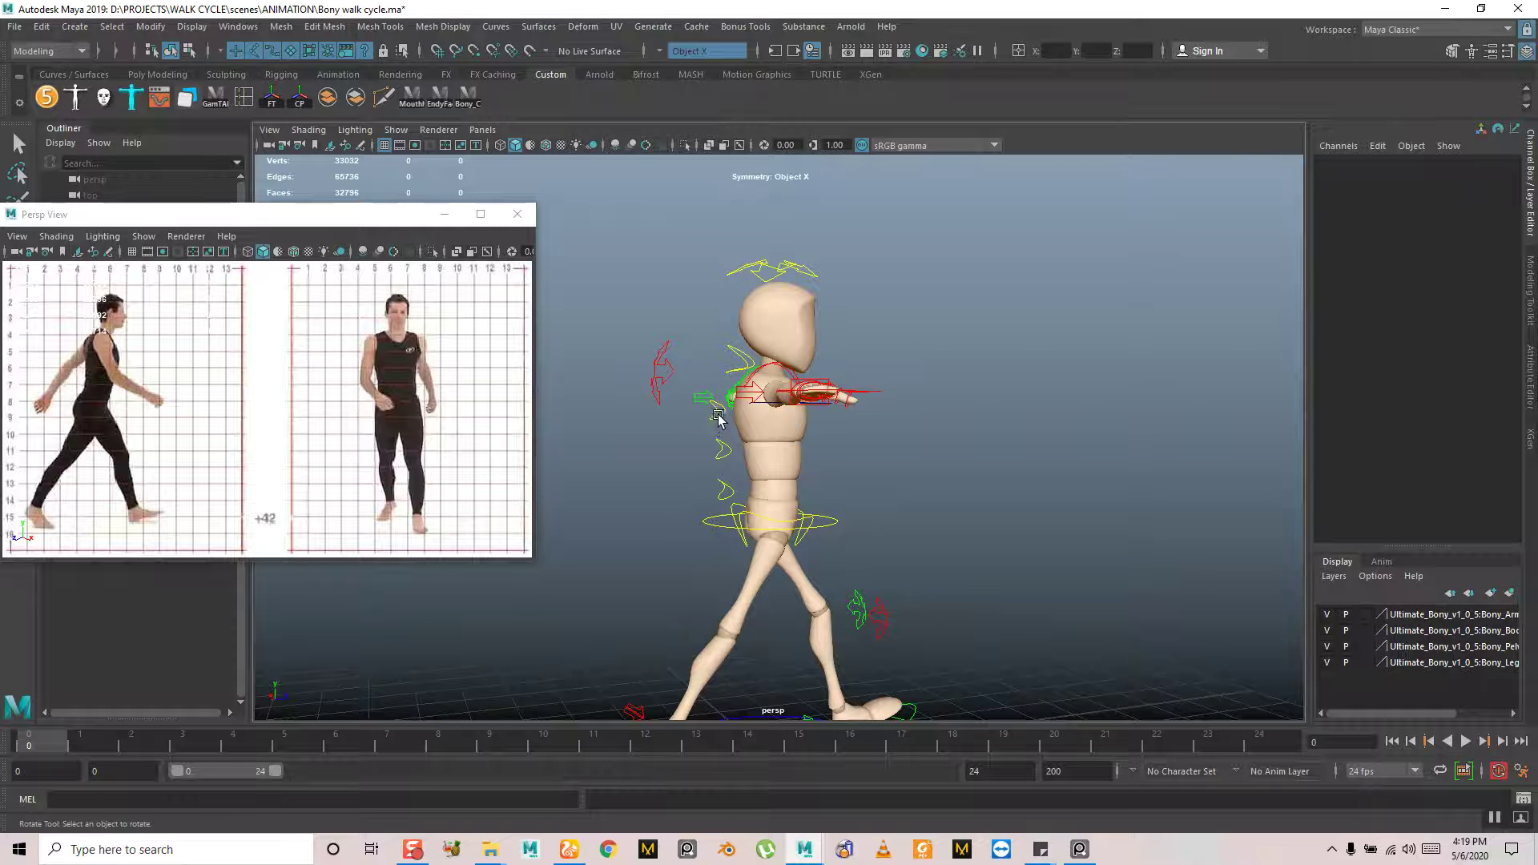
Twist the three spine FK controls together at frame 0, with Rotate Y at 7.276
left_click(718, 416)
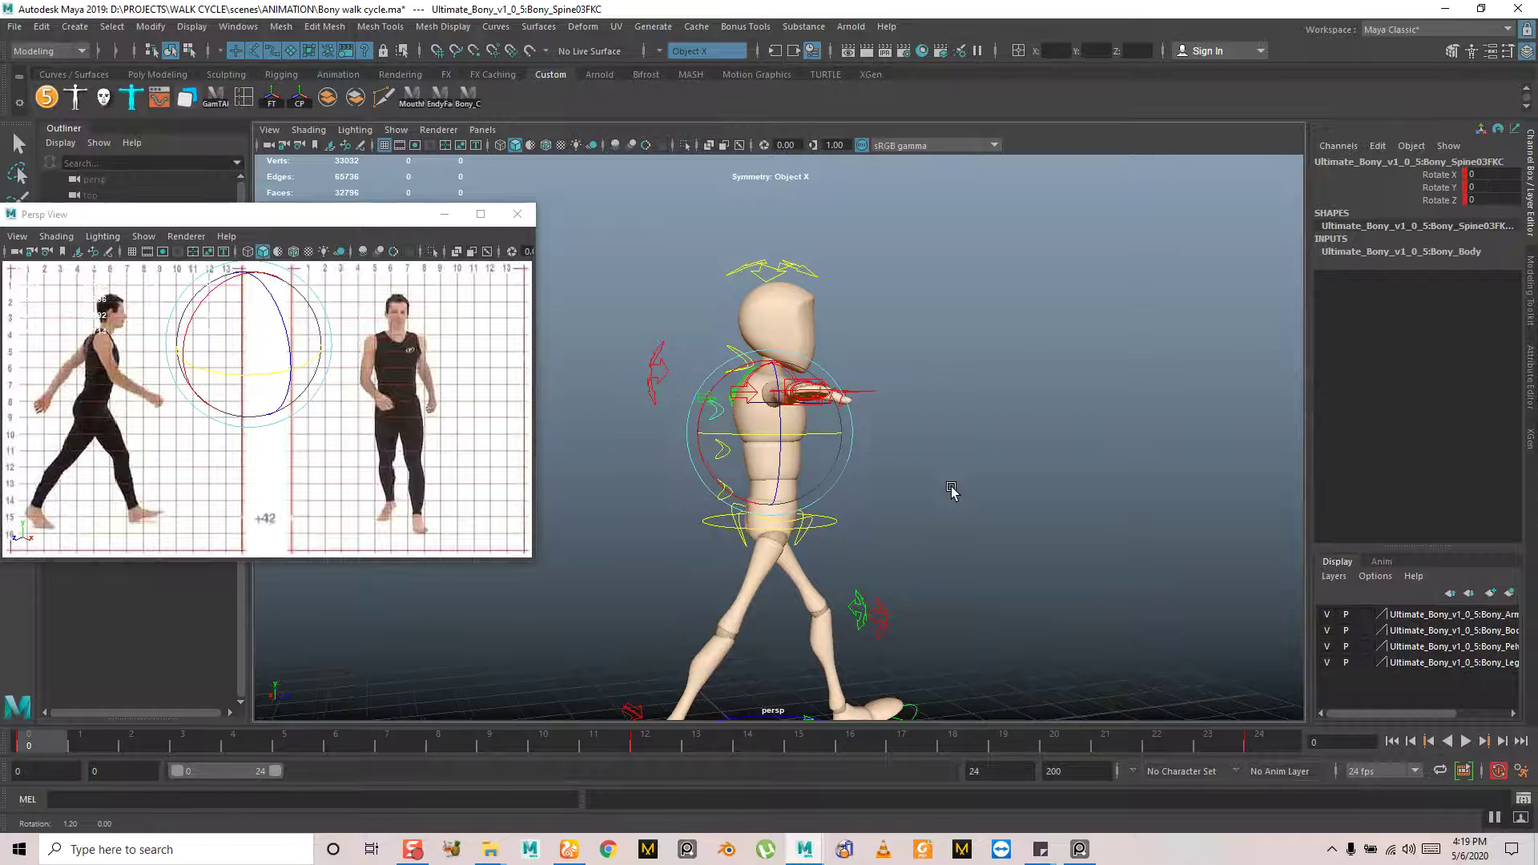
key("ctrl+z")
key("shift+z")
key("q")
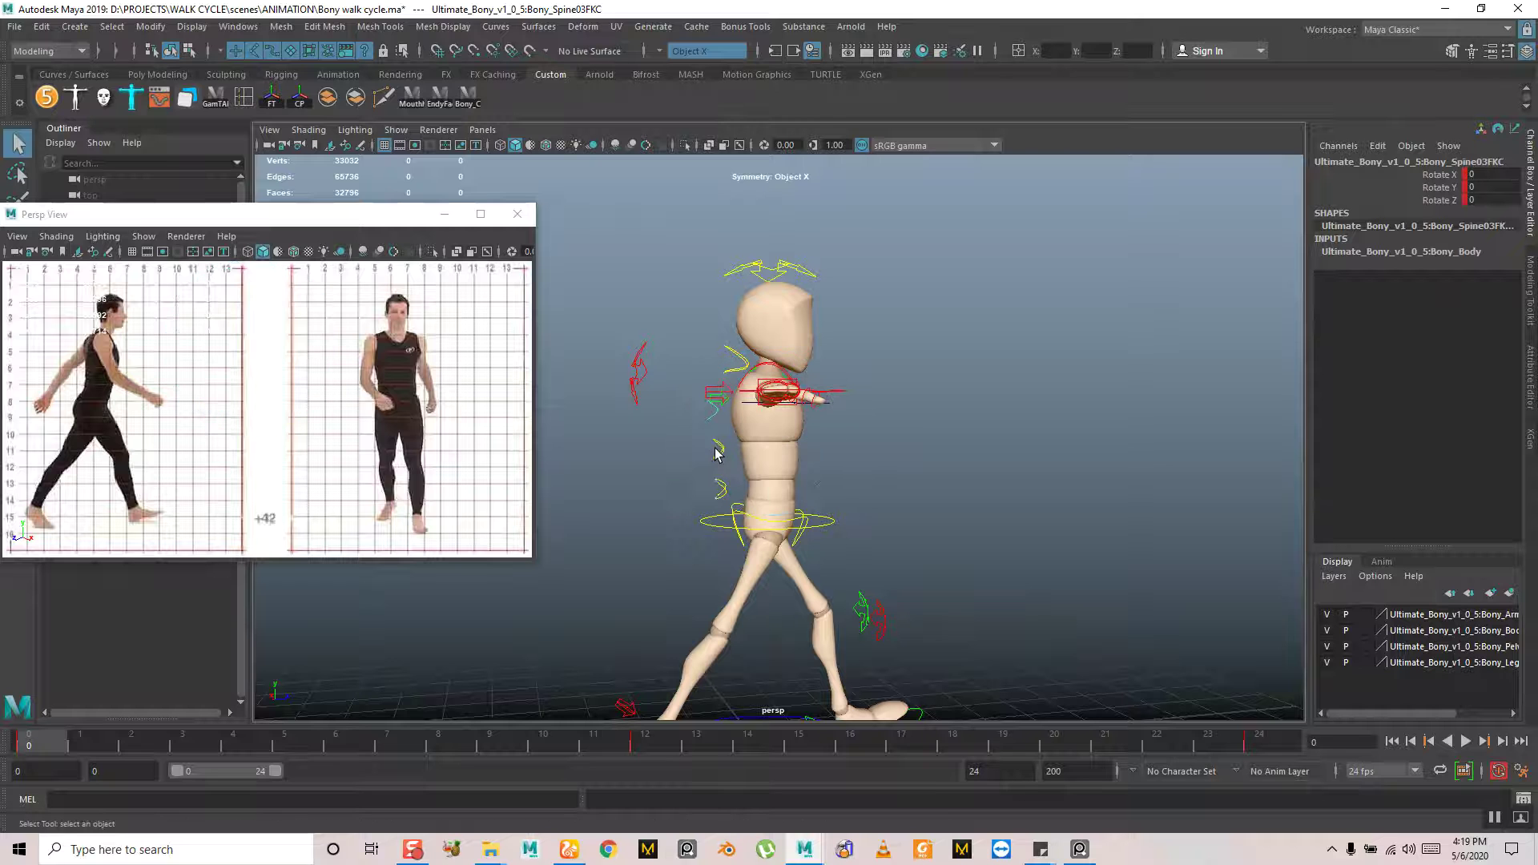
key("e")
left_click_drag(859, 543, 741, 535, "alt")
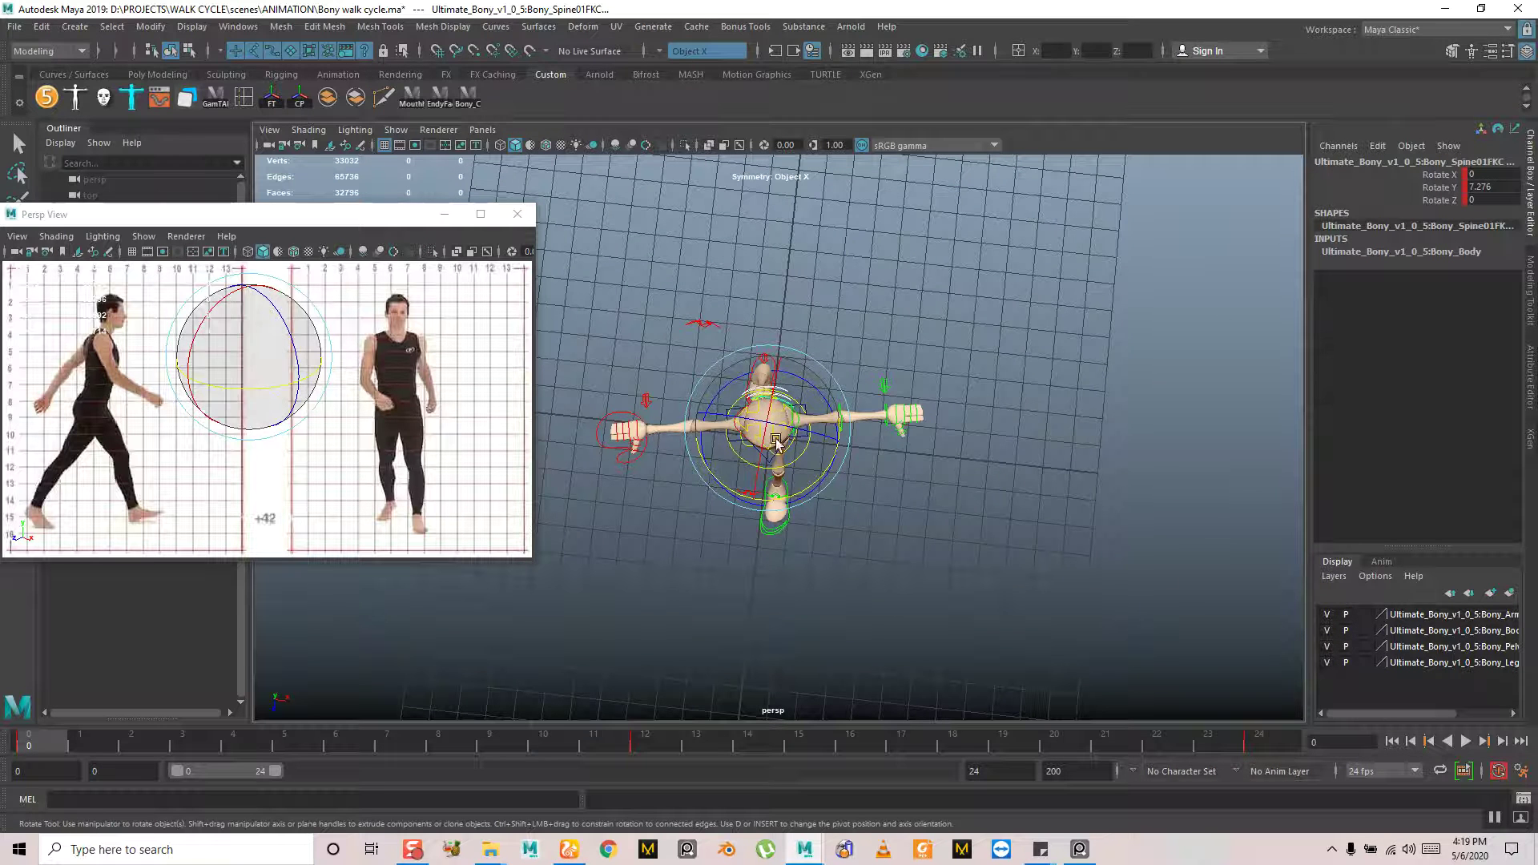
left_click_drag(824, 469, 758, 433, "alt")
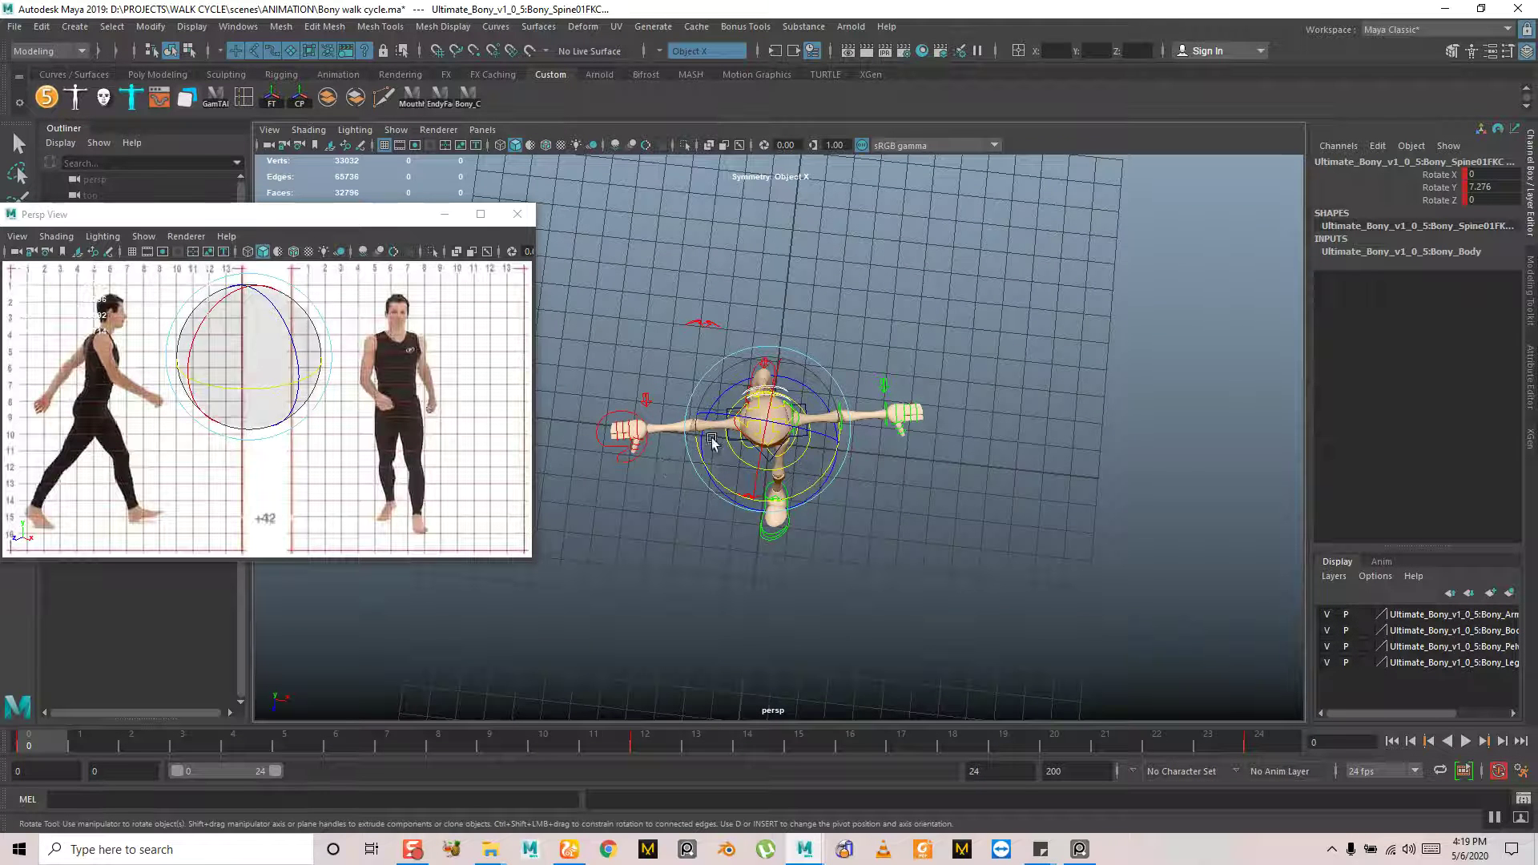
left_click_drag(746, 507, 770, 381, "alt")
Copy the spine controls' key at frame 0 and paste it at frame 24
right_click(46, 738)
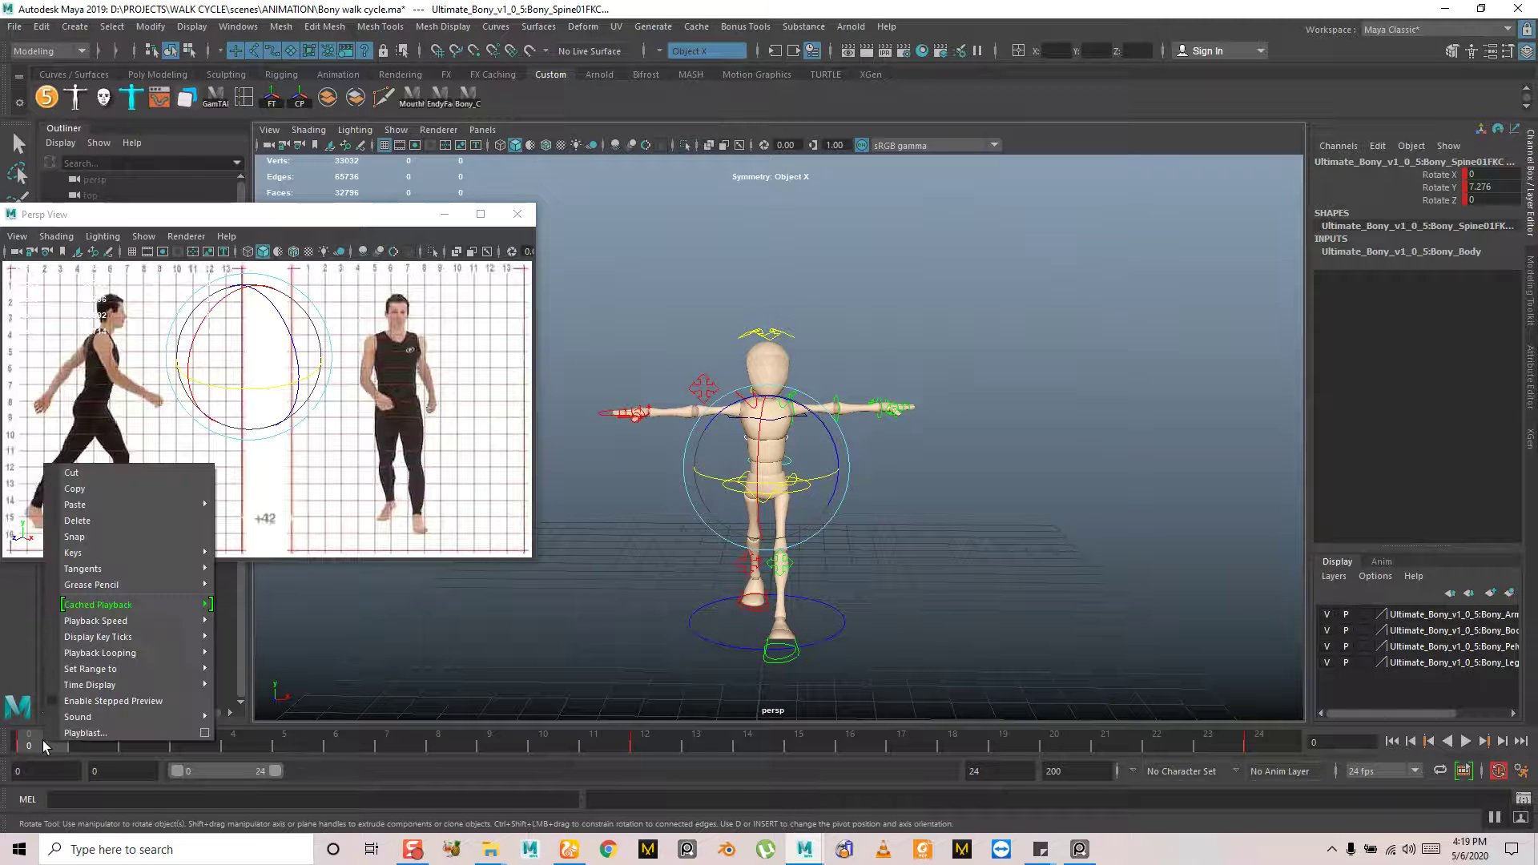
left_click(104, 489)
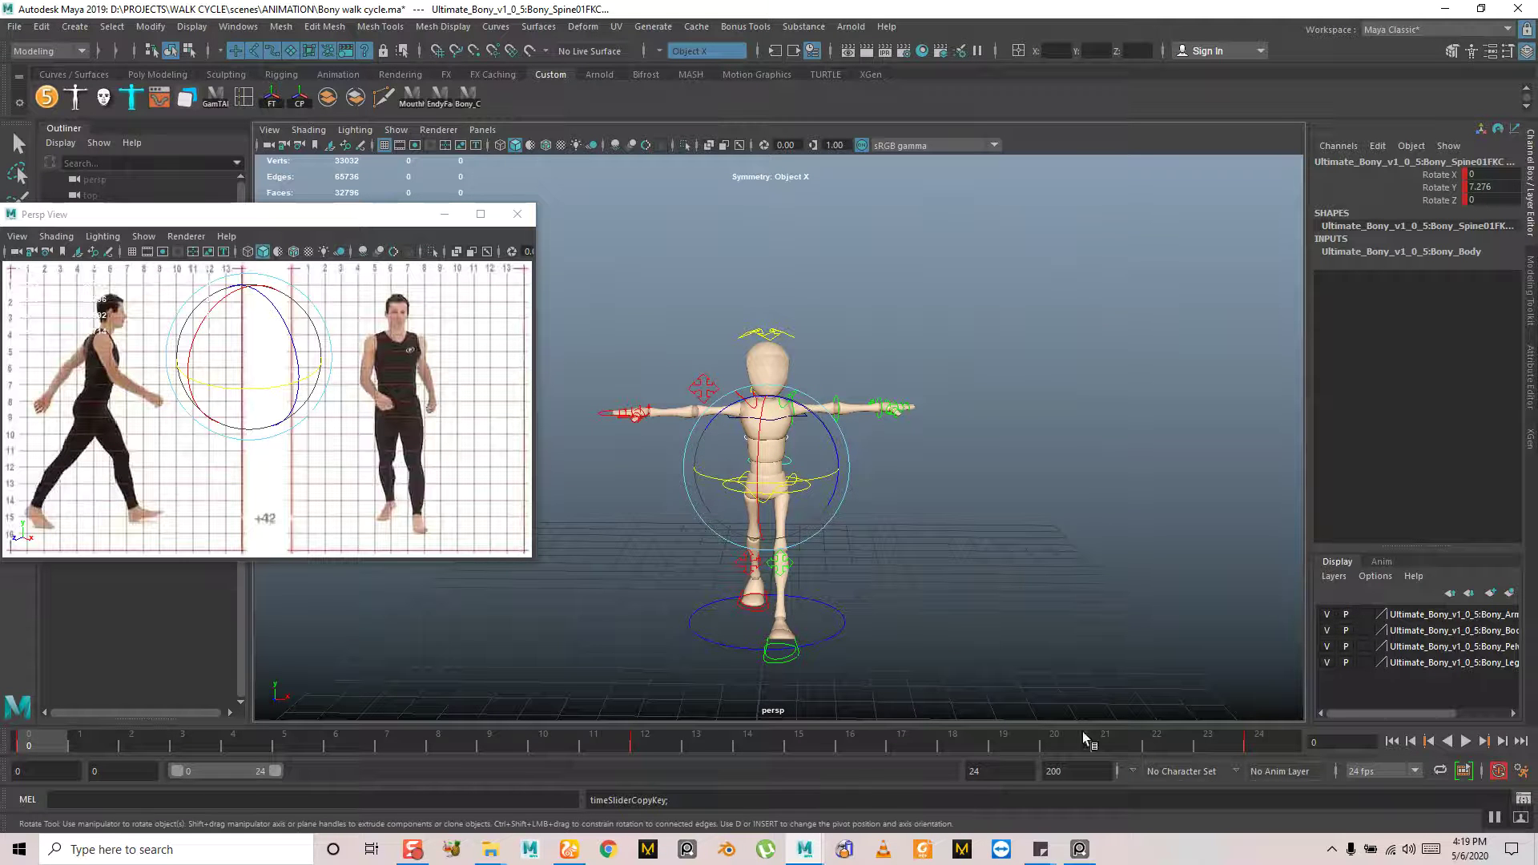
left_click(1274, 738)
right_click(1274, 739)
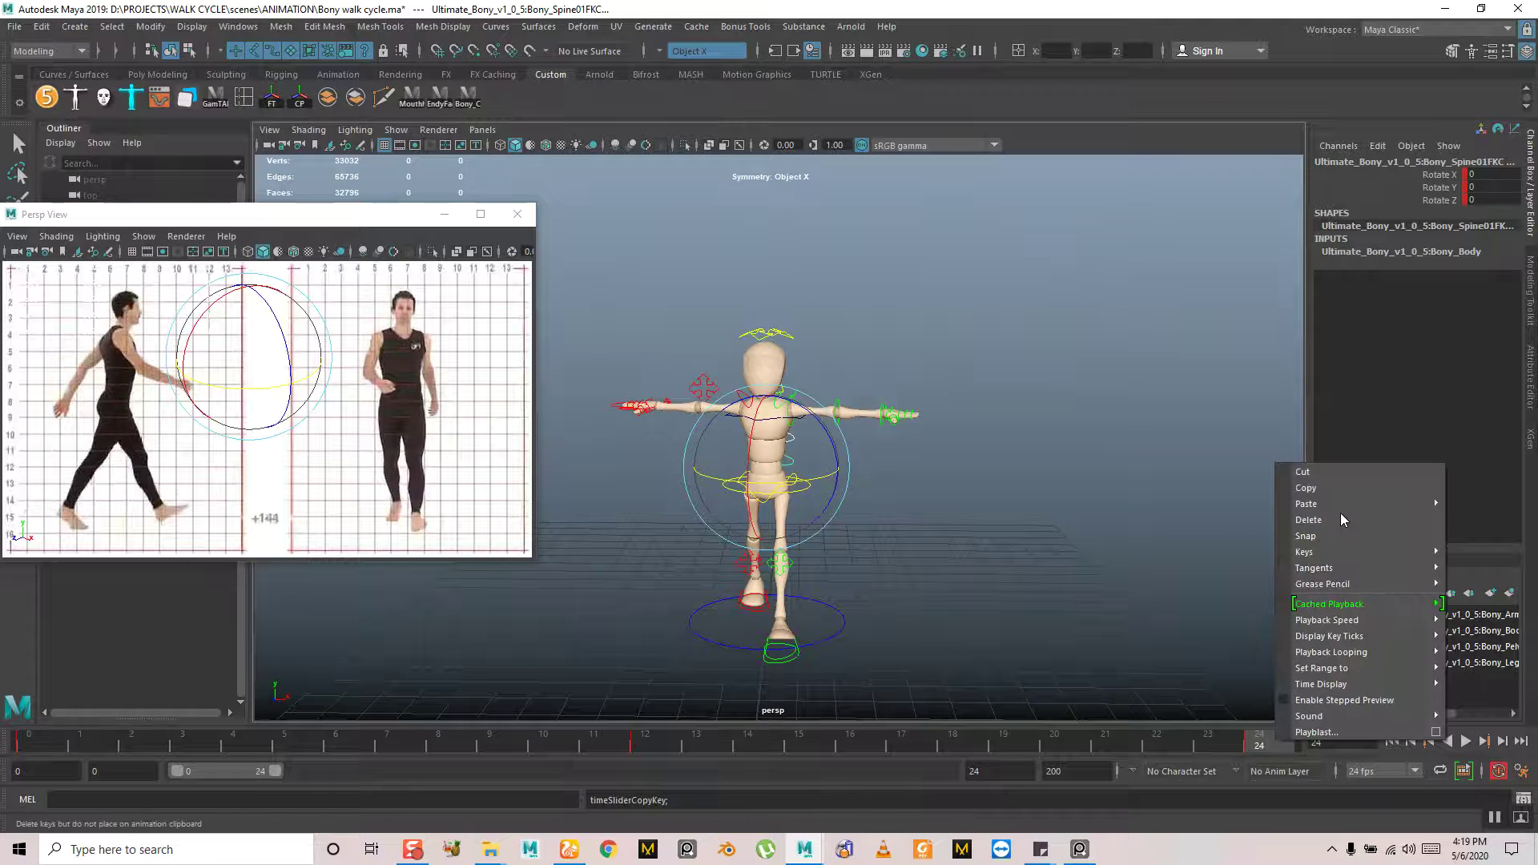
mouse_move(1342, 507)
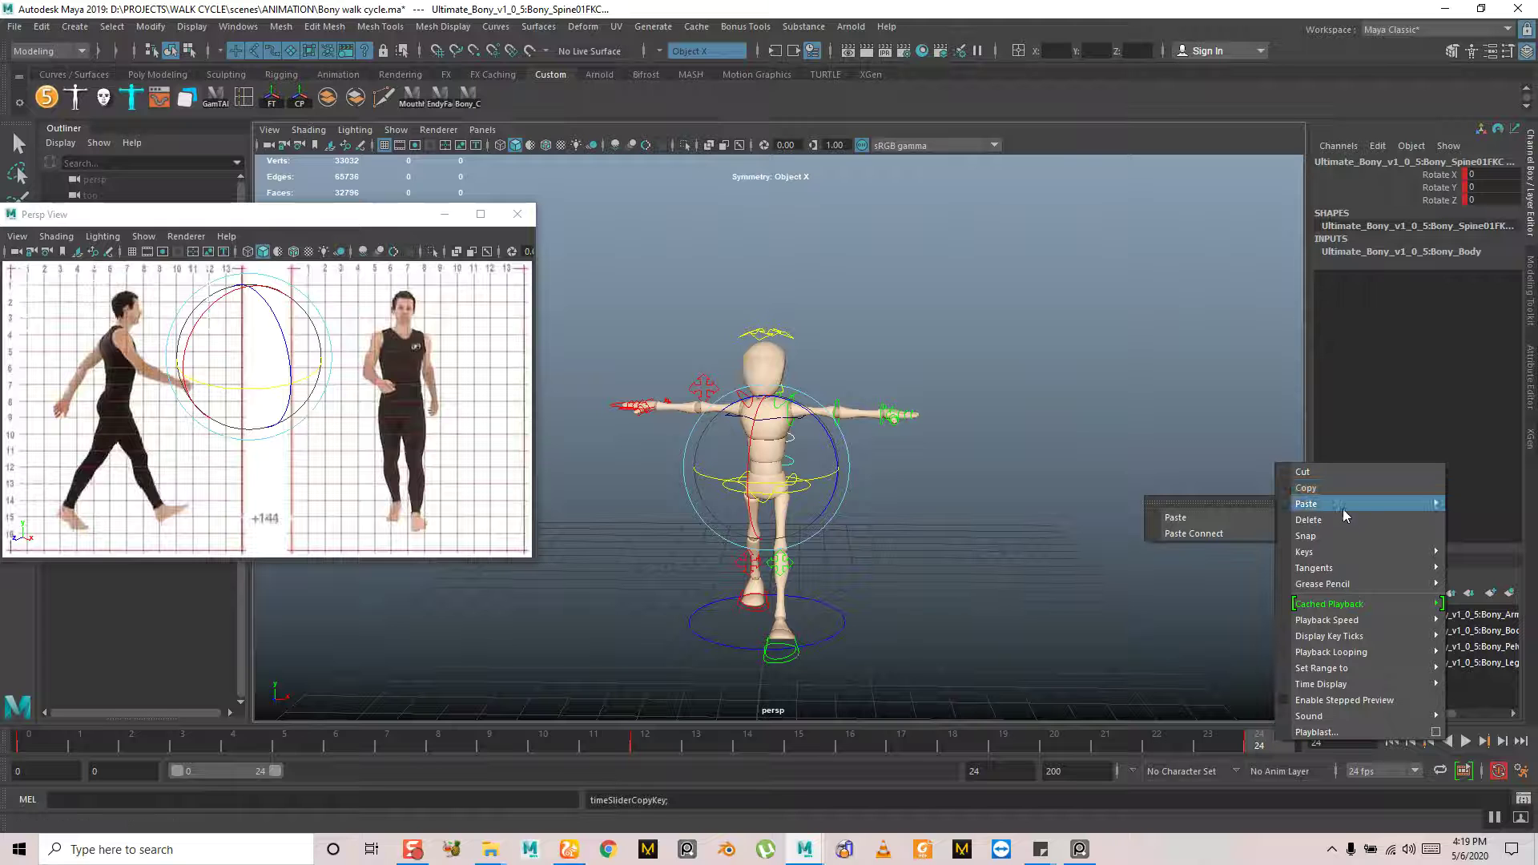
left_click(1199, 519)
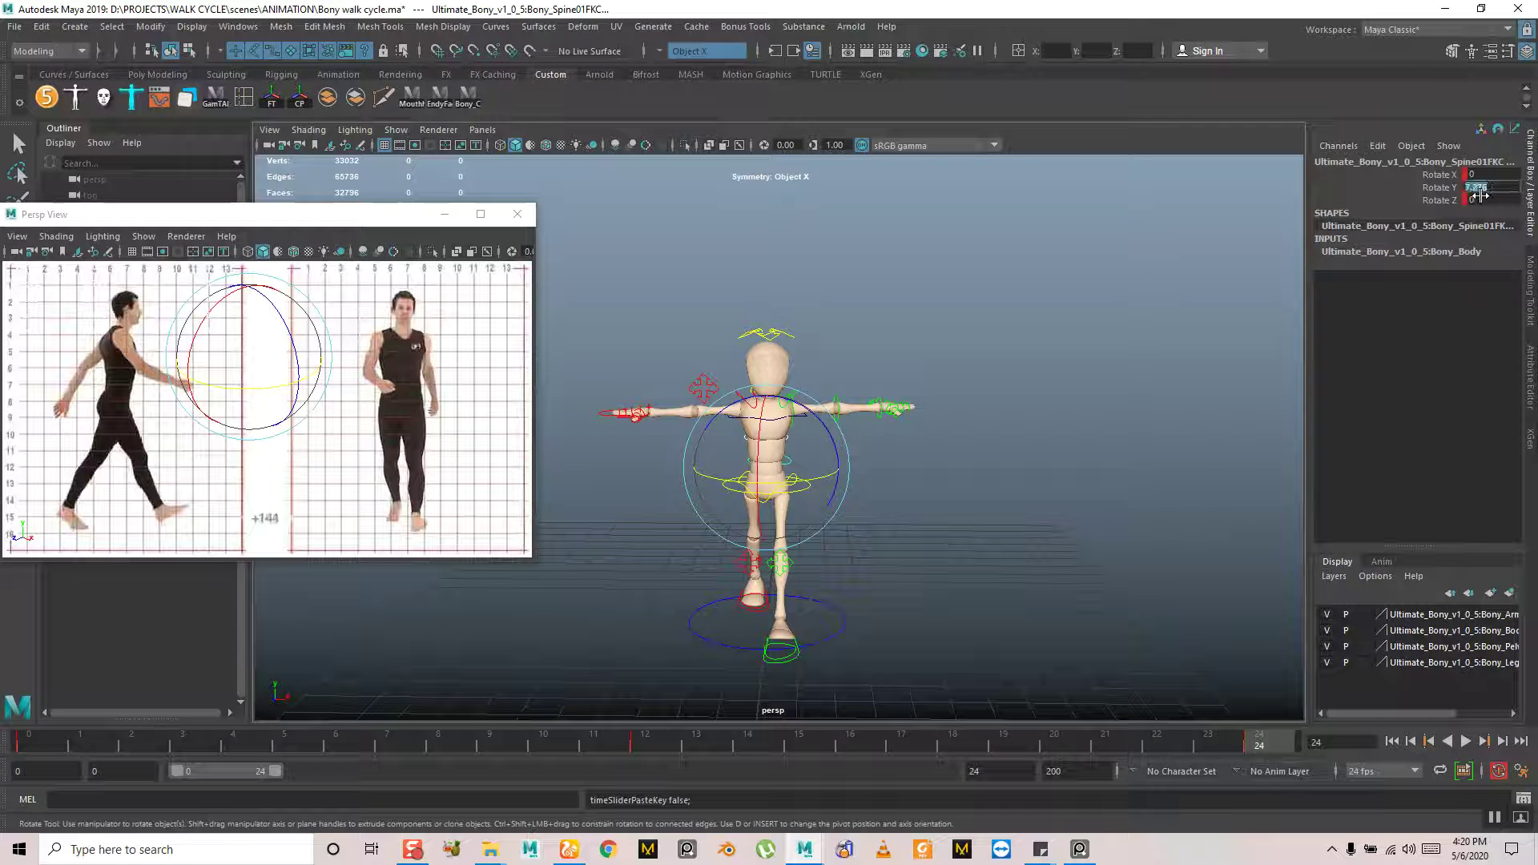
Paste the copied spine key at frame 12 and reverse the twist by setting Rotate Y to -7.276
left_click(656, 742)
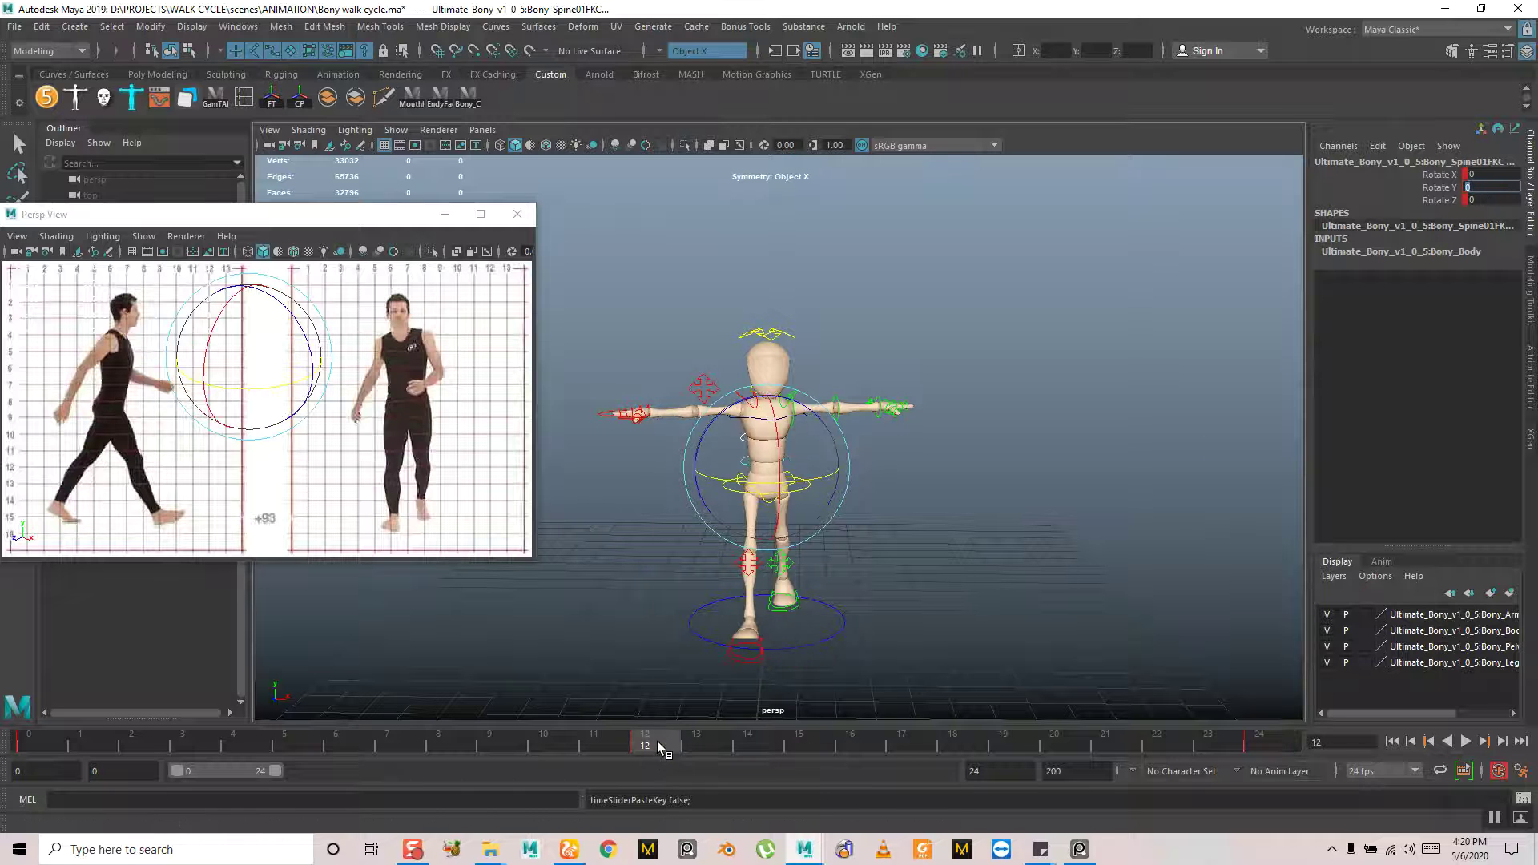
right_click(657, 741)
mouse_move(763, 503)
left_click(861, 507)
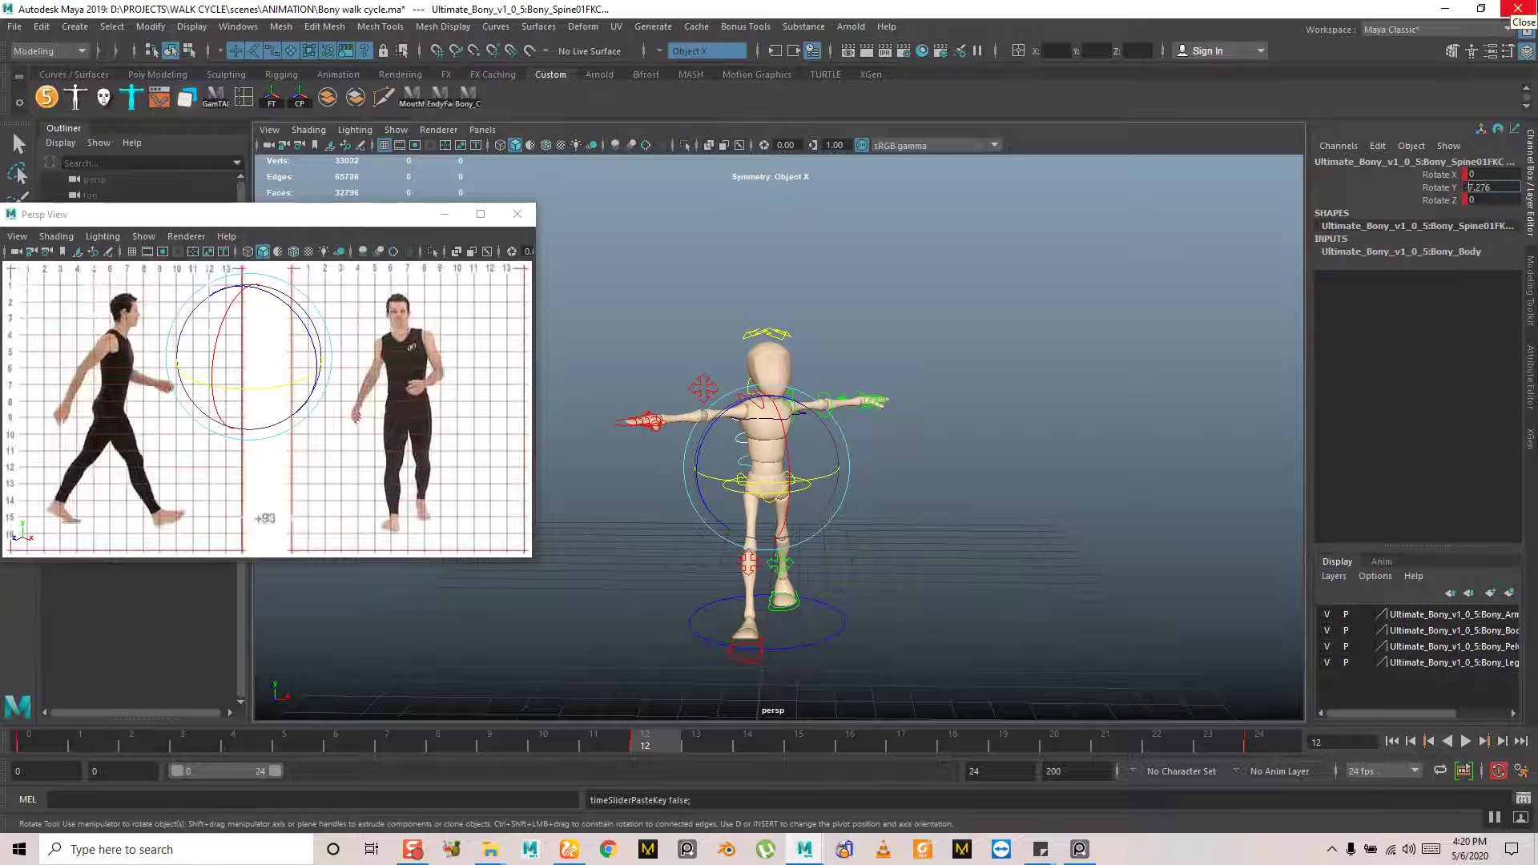
type("-")
key("Return")
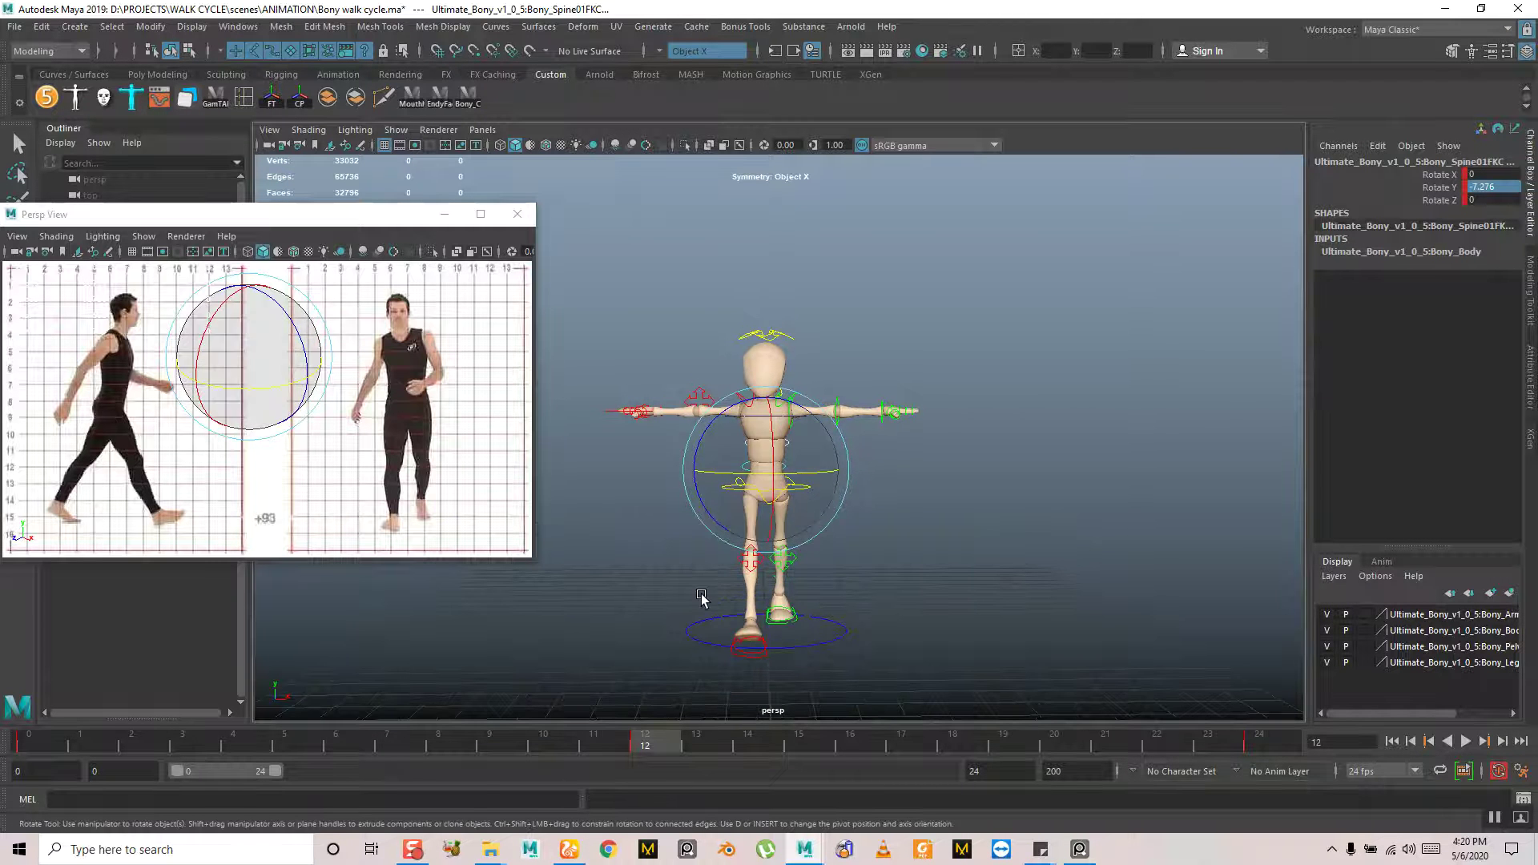
Play the walk cycle and check the spine twist from the side and the front
left_click_drag(662, 515, 826, 520, "alt")
key("alt+v")
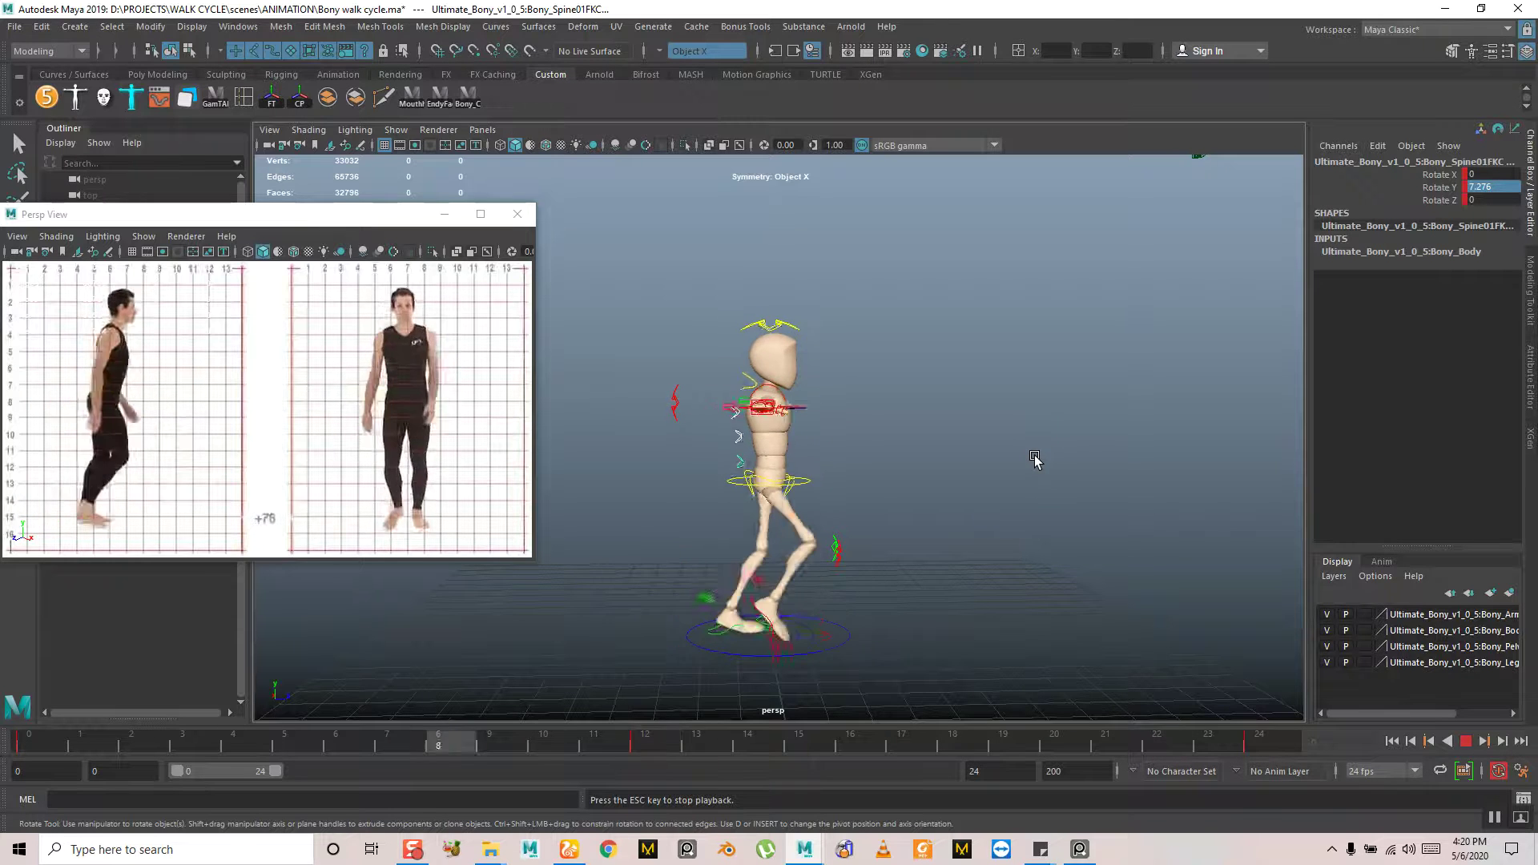
left_click_drag(1034, 459, 841, 456, "alt")
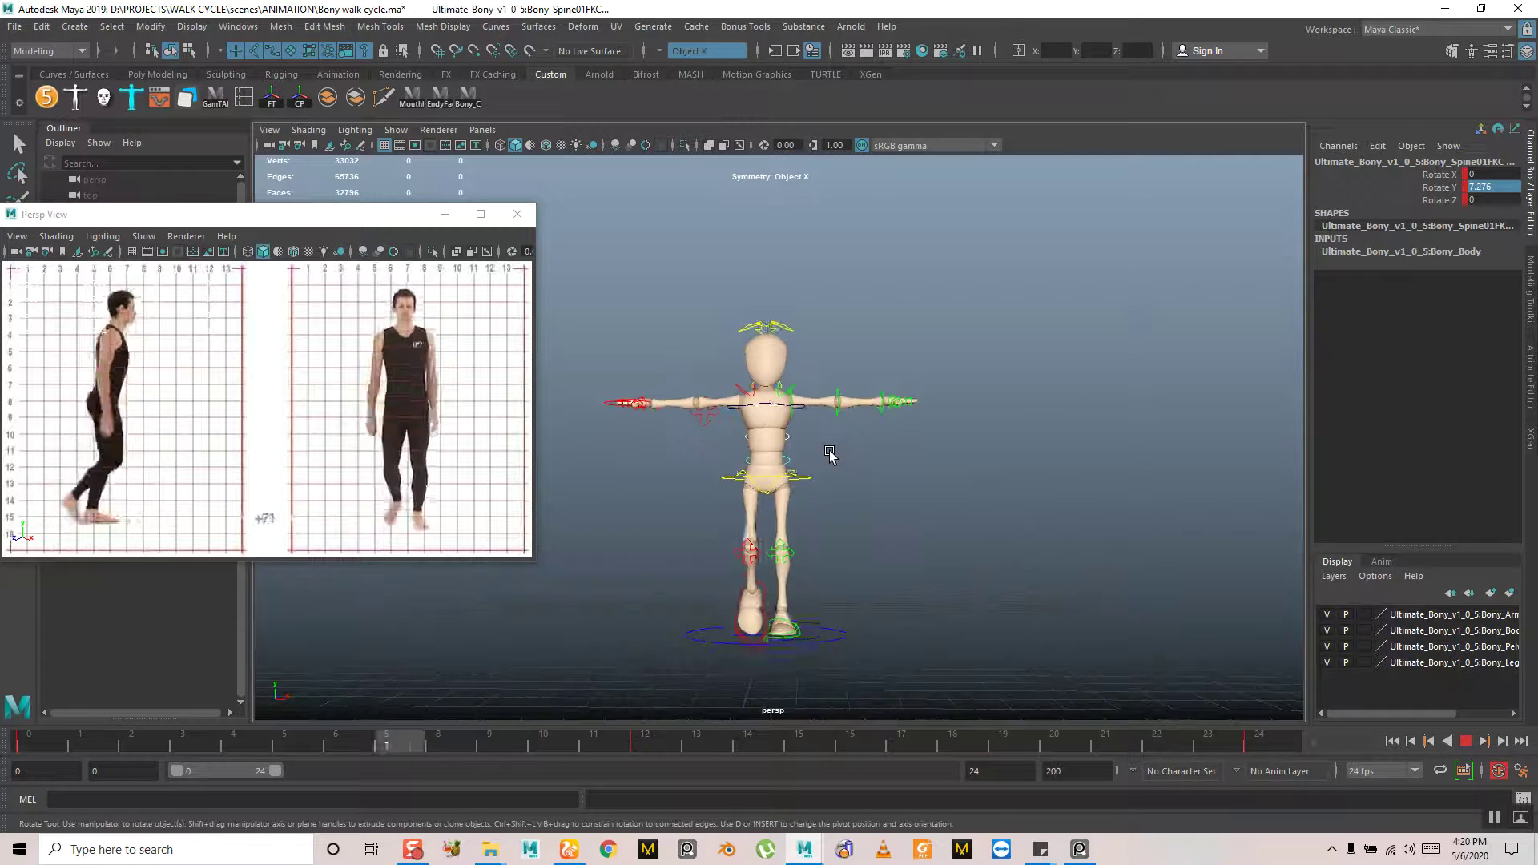
left_click_drag(934, 462, 985, 464, "alt")
key("alt+v")
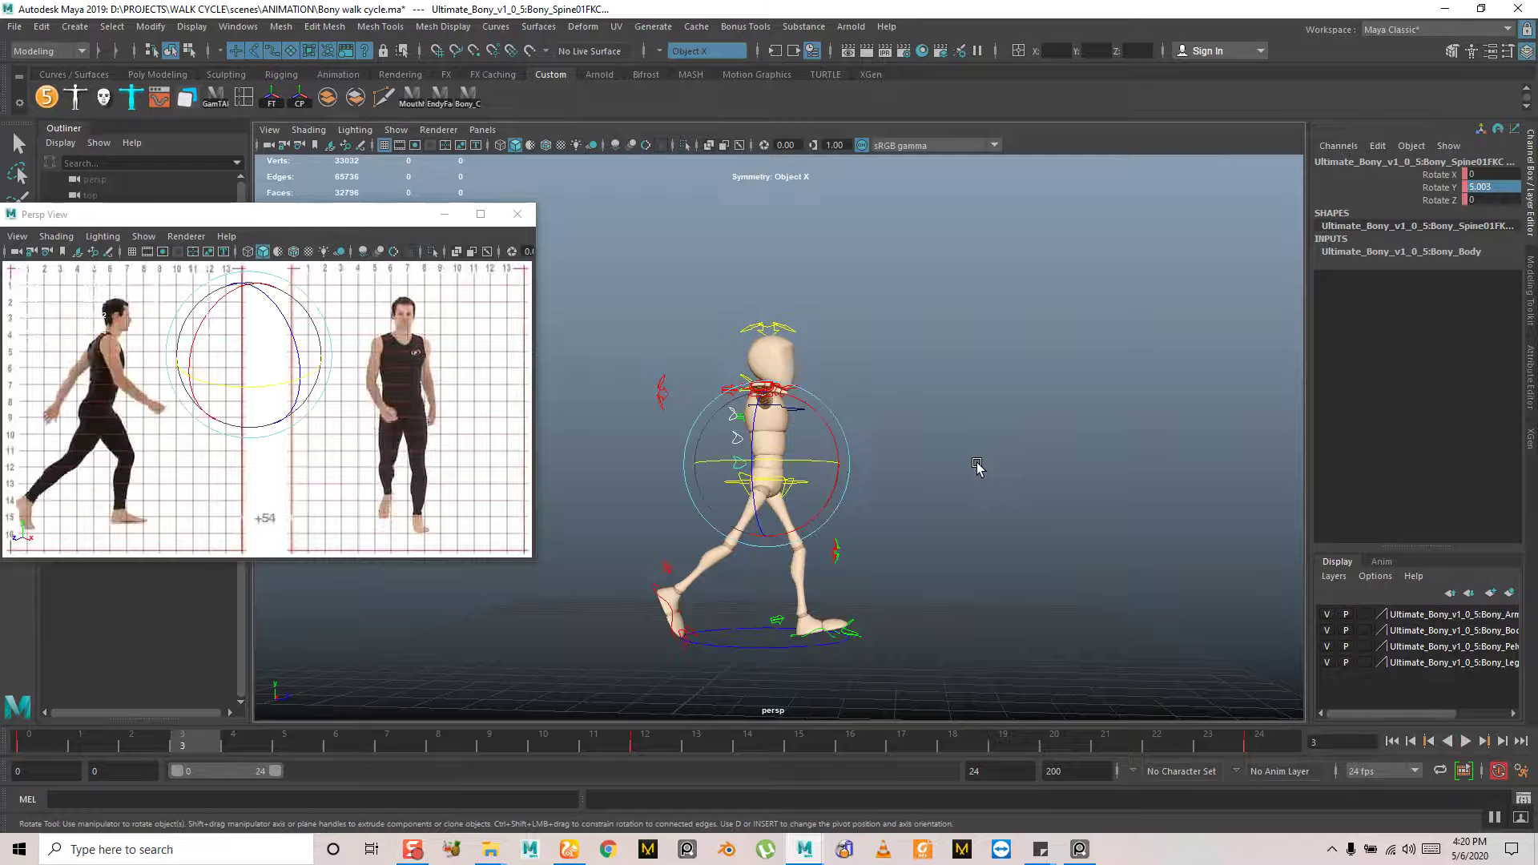
Play and scrub through the animation, inspect the body pose at frame 12 from the front, and return to frame 0
key("alt+v")
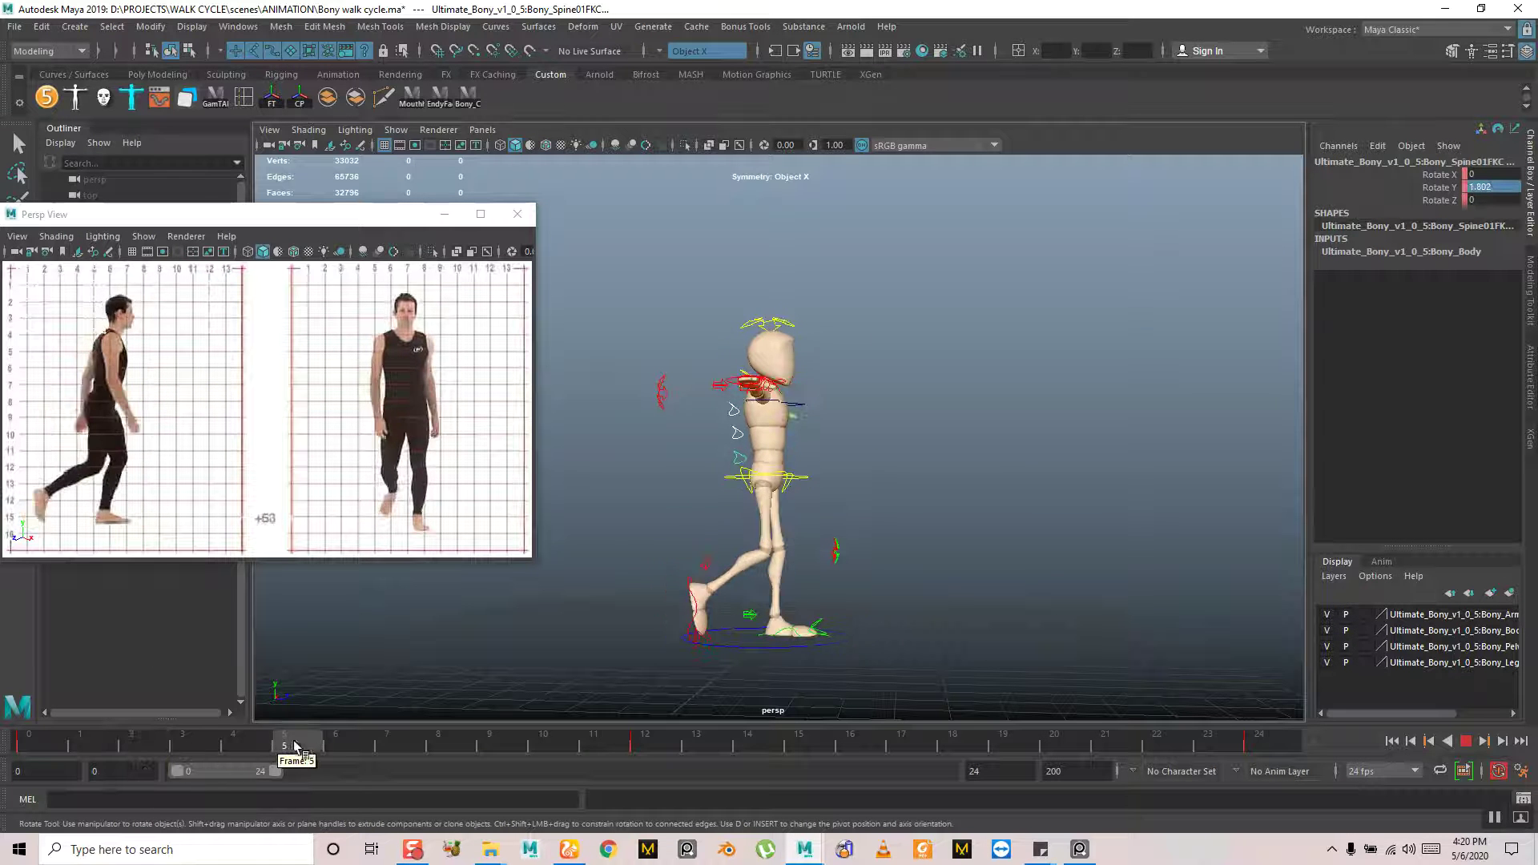
mouse_move(488, 763)
left_mouse_down()
mouse_move(671, 777)
mouse_move(1038, 752)
mouse_move(1372, 761)
mouse_move(9, 844)
left_mouse_up()
left_click(656, 751)
left_click_drag(937, 529, 721, 552, "alt")
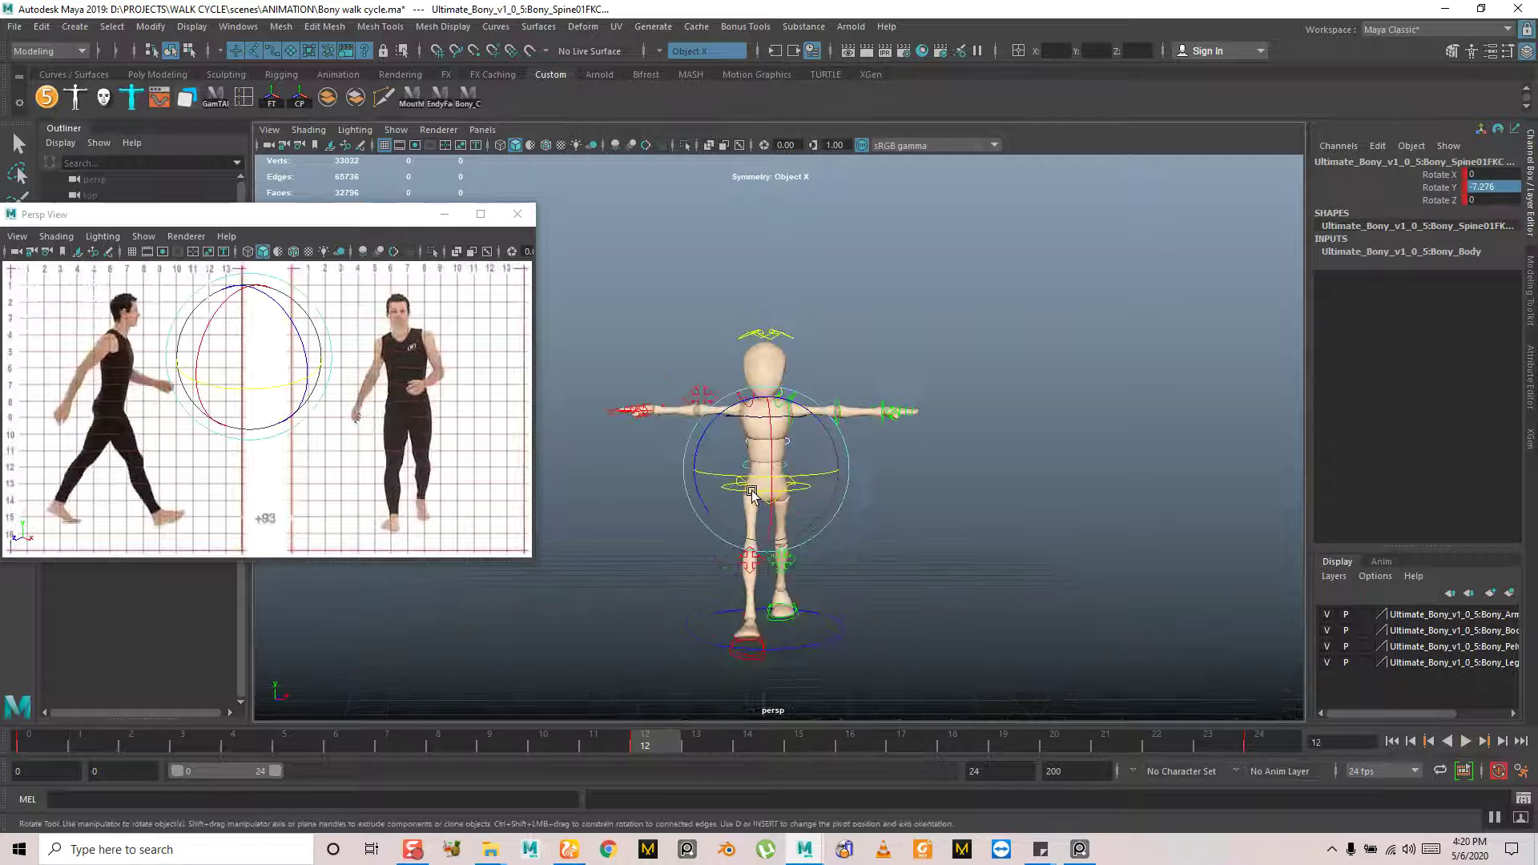
middle_click_drag(690, 455, 694, 494, "alt")
left_click(668, 402)
left_click_drag(667, 402, 754, 446, "alt")
mouse_move(788, 519)
left_mouse_down("alt")
mouse_move(909, 542)
mouse_move(676, 532)
mouse_move(769, 537)
left_mouse_up("alt")
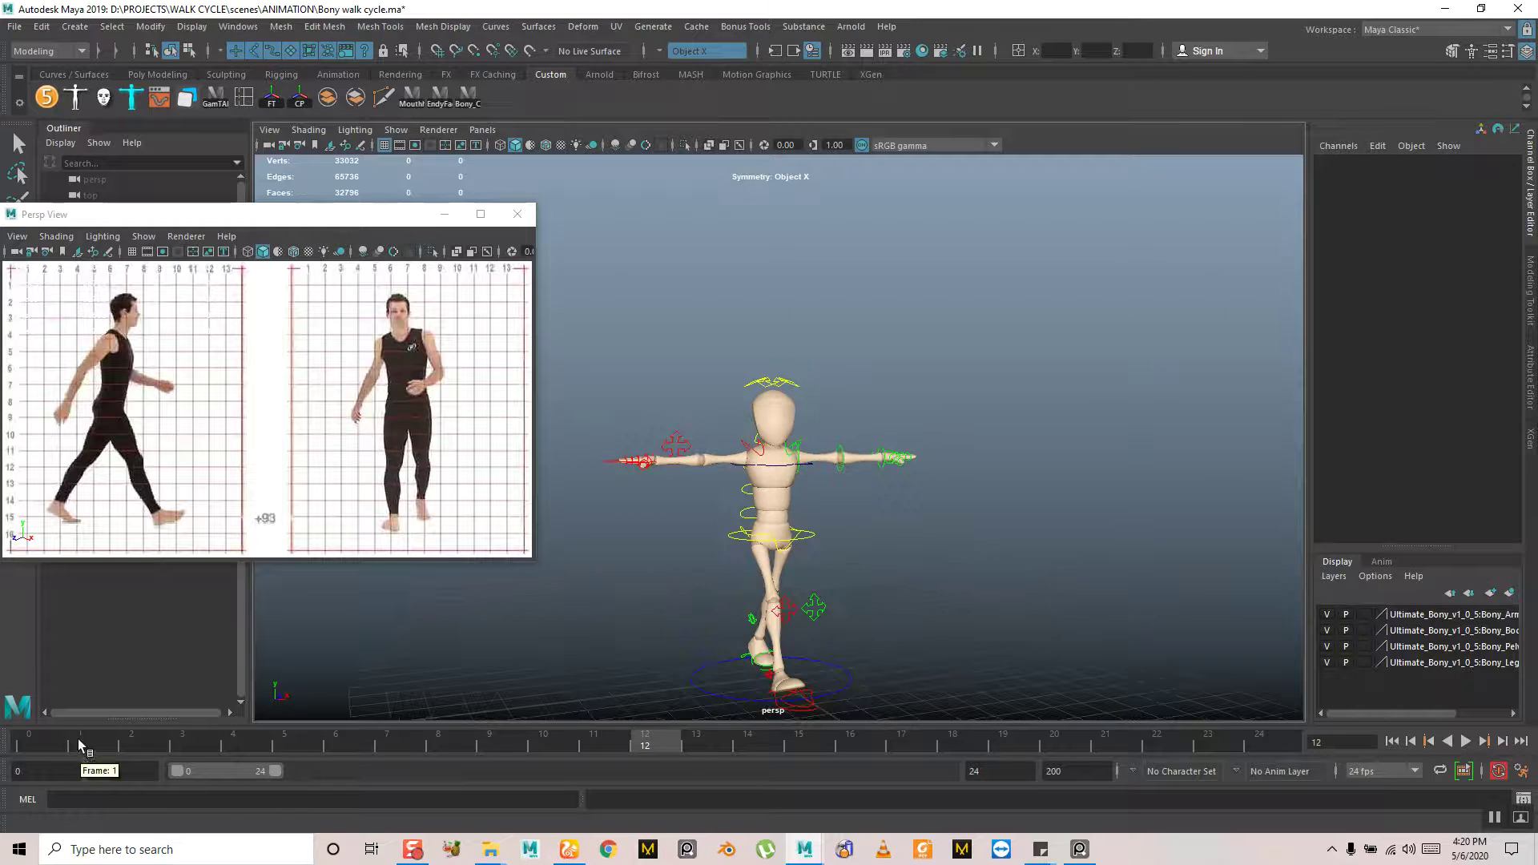
key("alt+shift+v")
key("e")
left_click_drag(552, 628, 795, 575, "alt")
left_click_drag(809, 522, 826, 483, "alt")
left_click(738, 429)
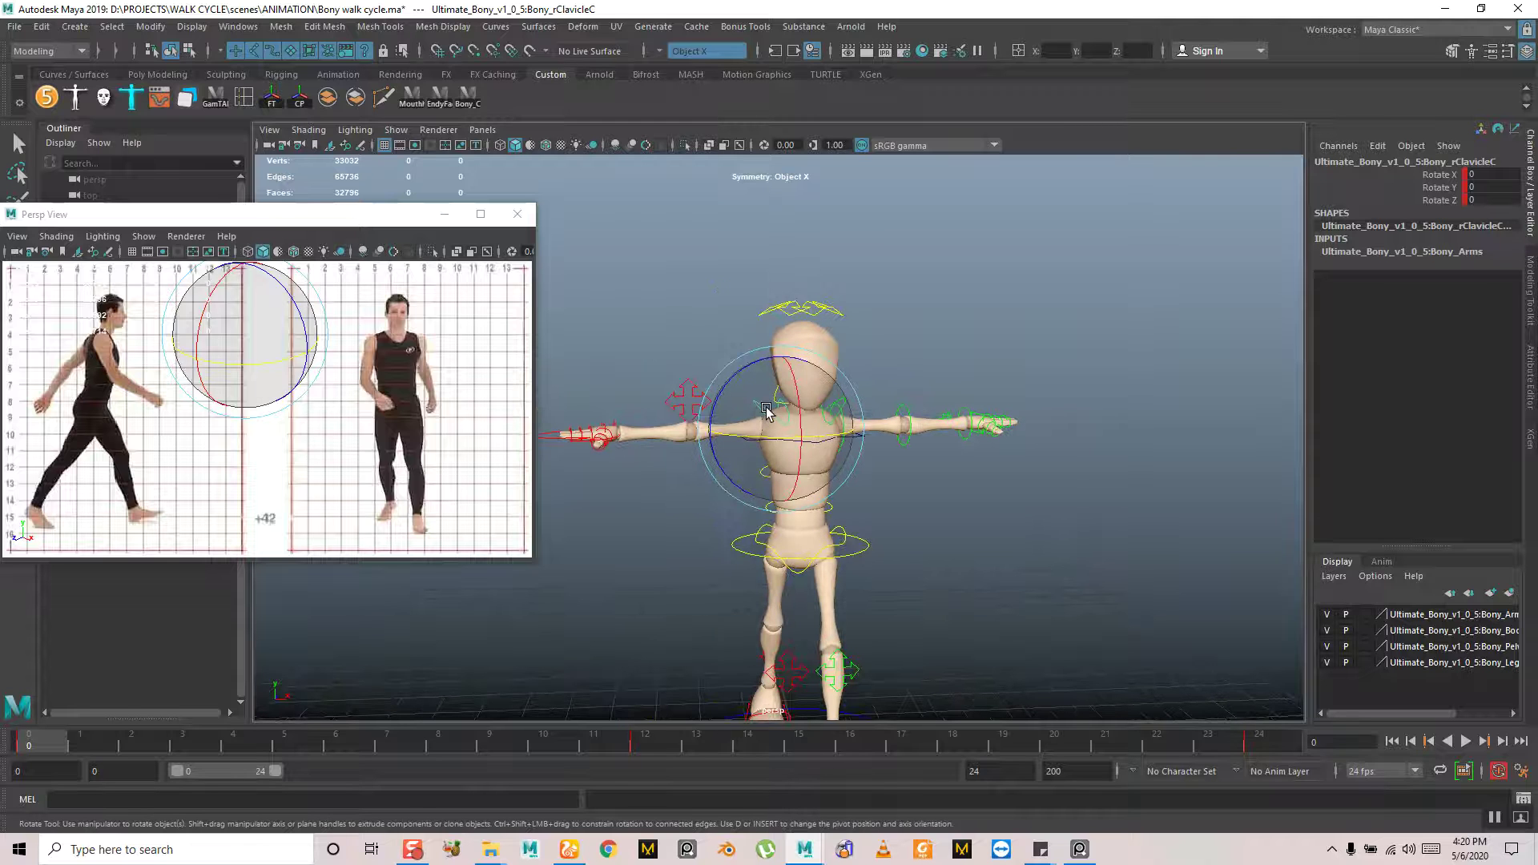
left_click_drag(749, 370, 733, 465)
key("ctrl+z")
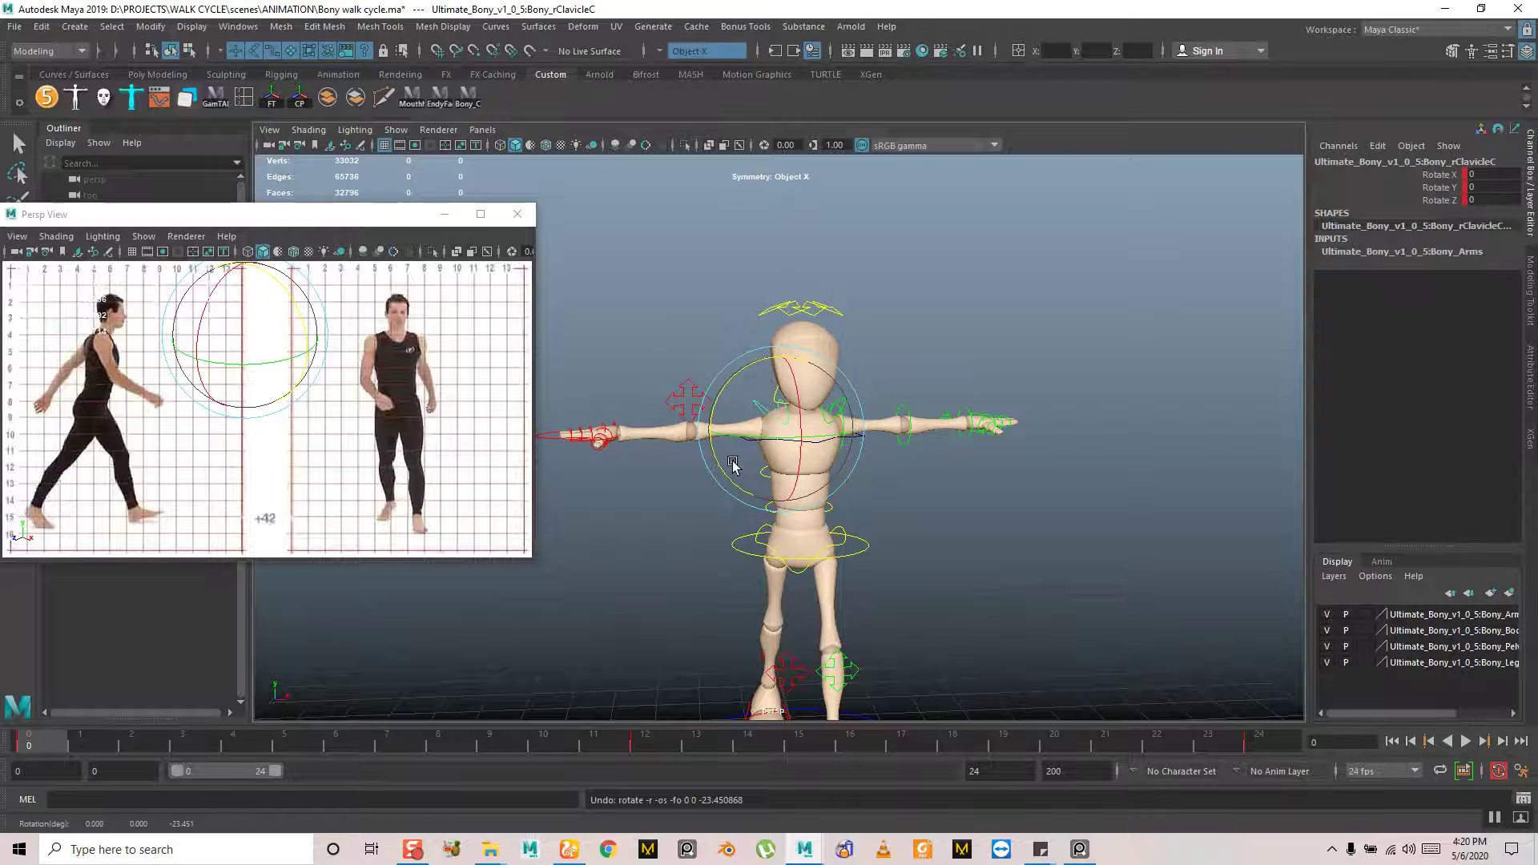
Lower the right wrist IK control beside the hip at frame 0, with Rotate Z at -88.452 and Translate Y at 2.661
left_click(565, 435)
left_click_drag(647, 479, 993, 585, "alt")
key("e")
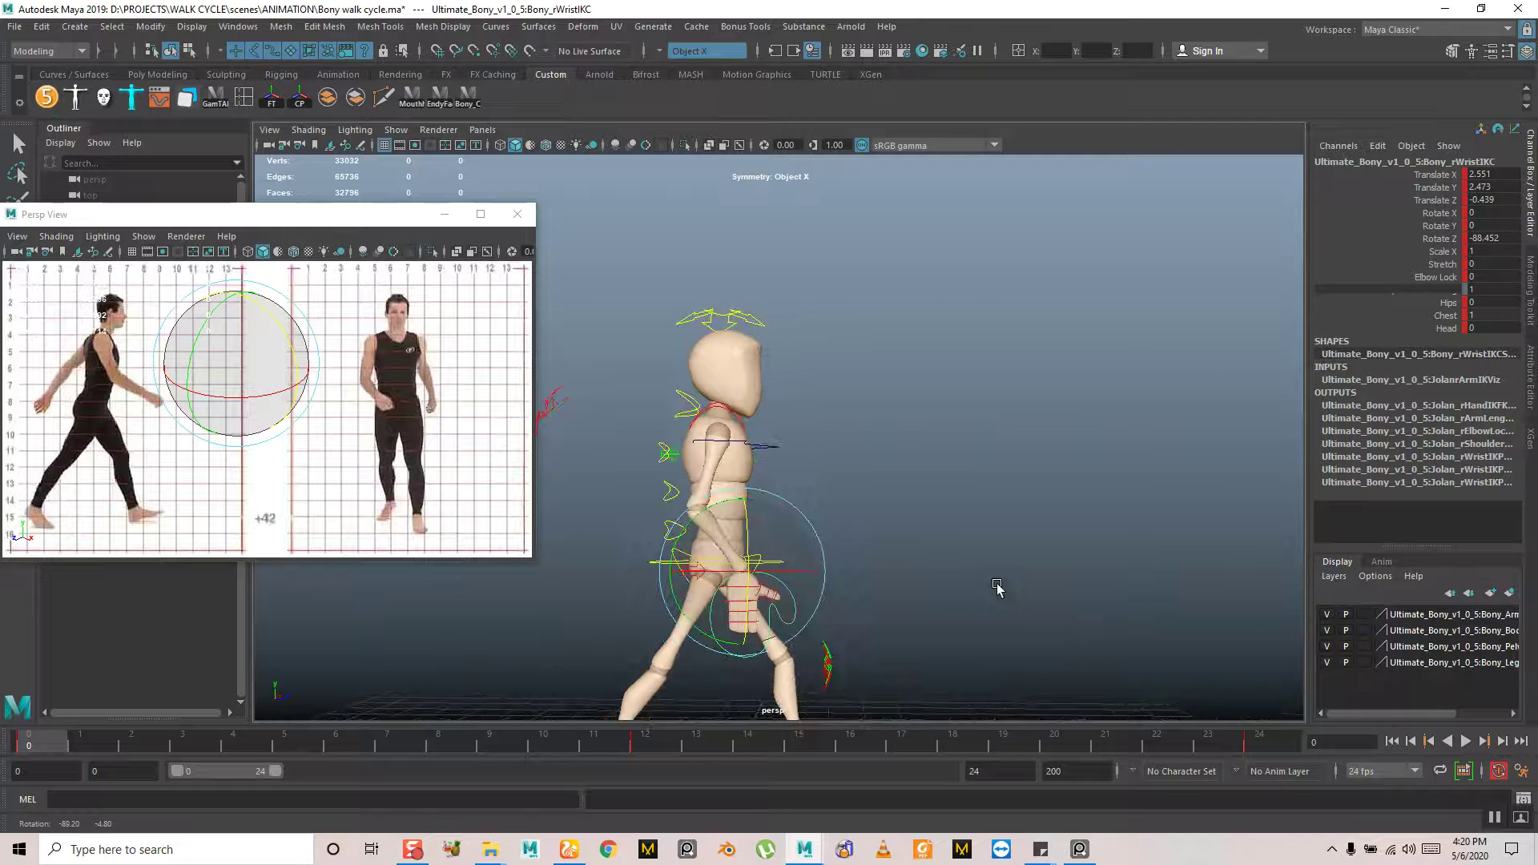
key("w")
left_click_drag(745, 498, 745, 513)
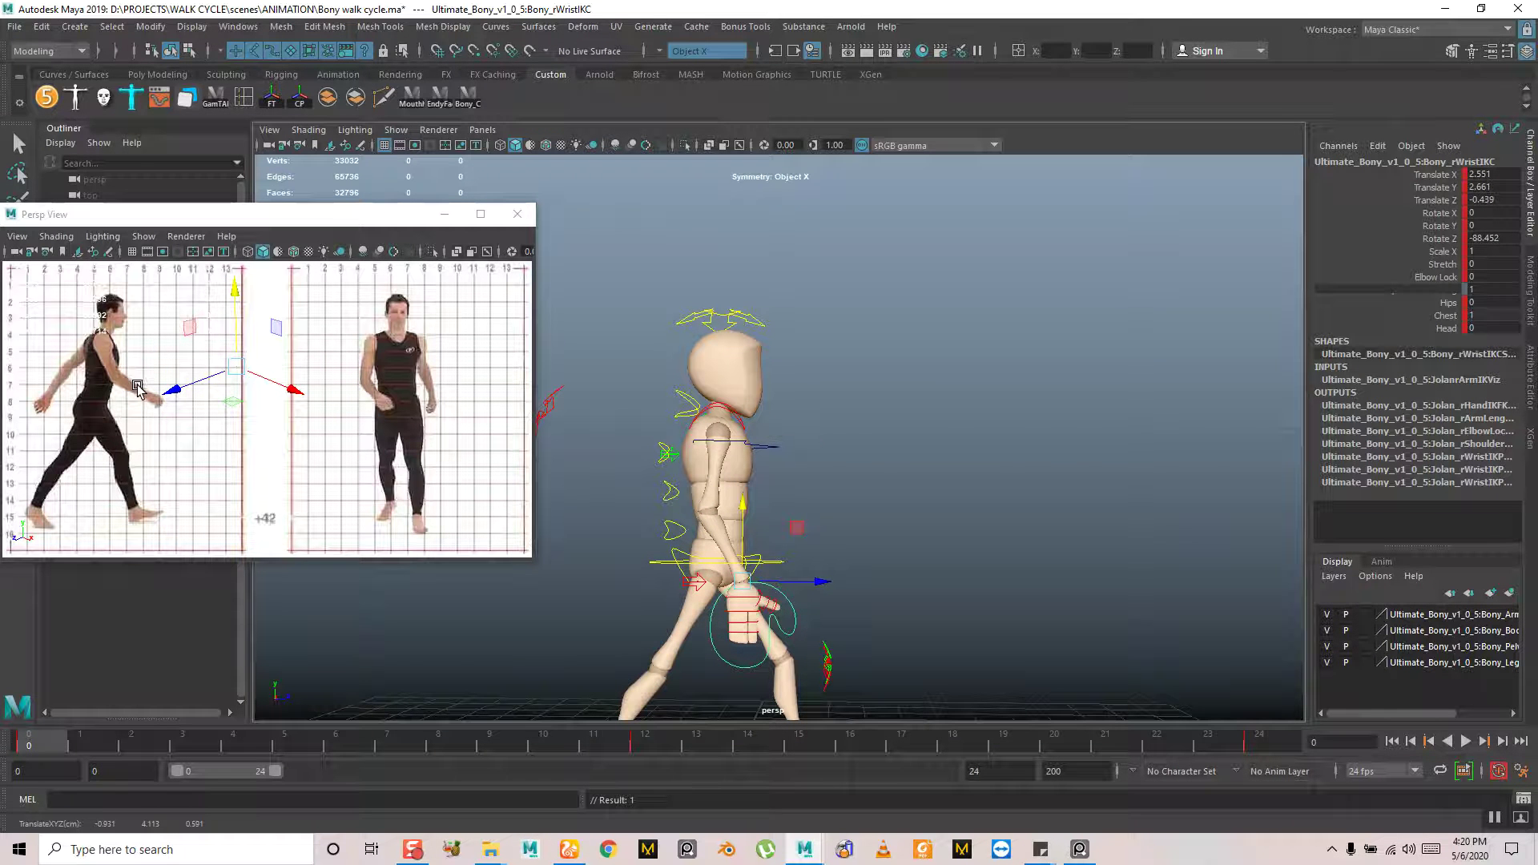
Rotate the right wrist control to -28.313 in Y and swing the hand forward to Translate 2.321, 1.816, -1.774
key("e")
left_click_drag(721, 533, 752, 597)
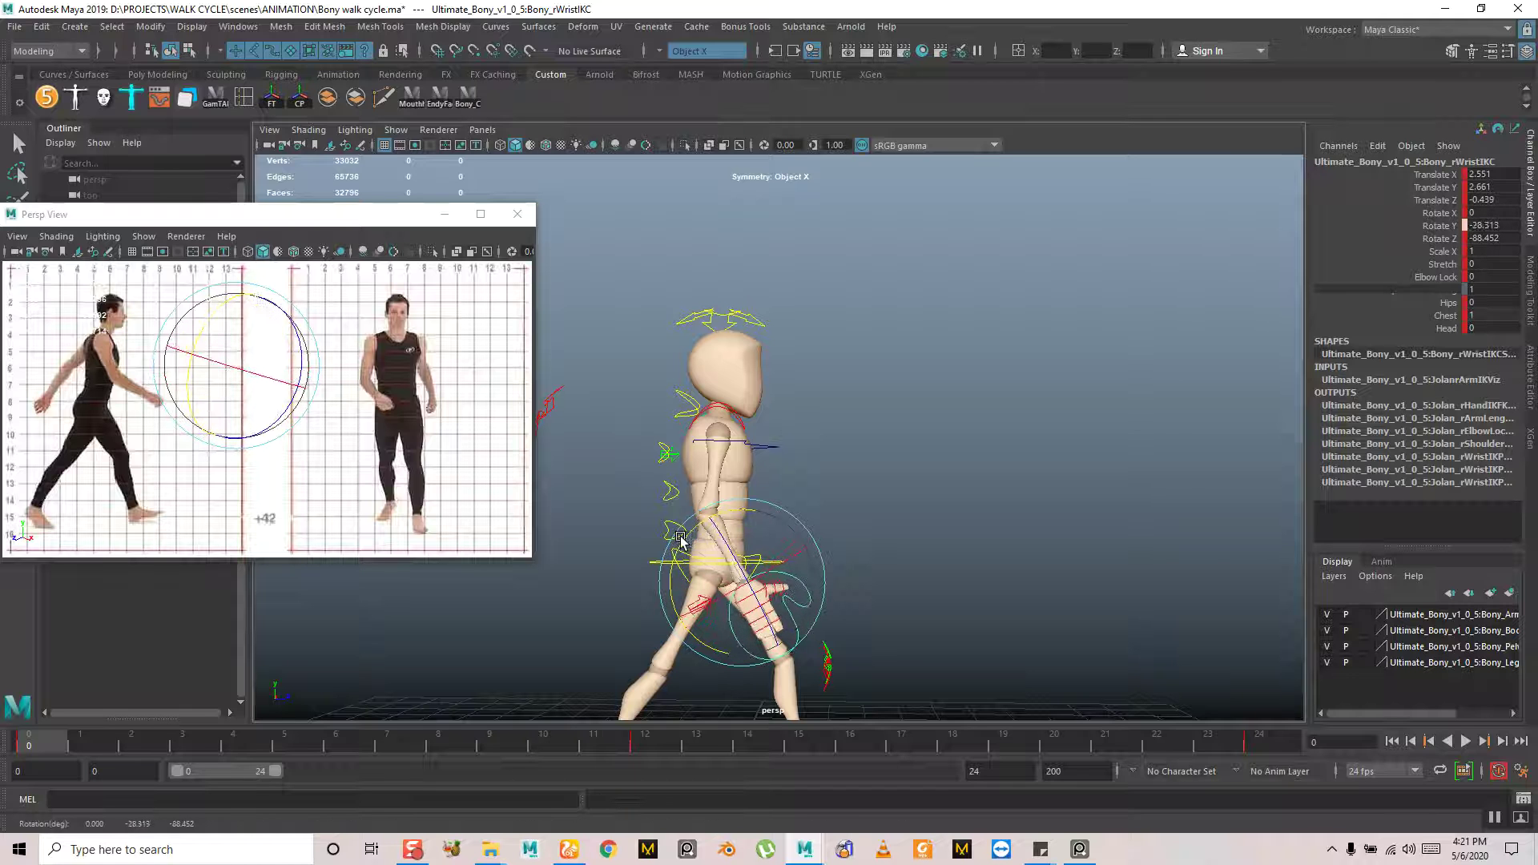
key("w")
left_click_drag(793, 528, 870, 480)
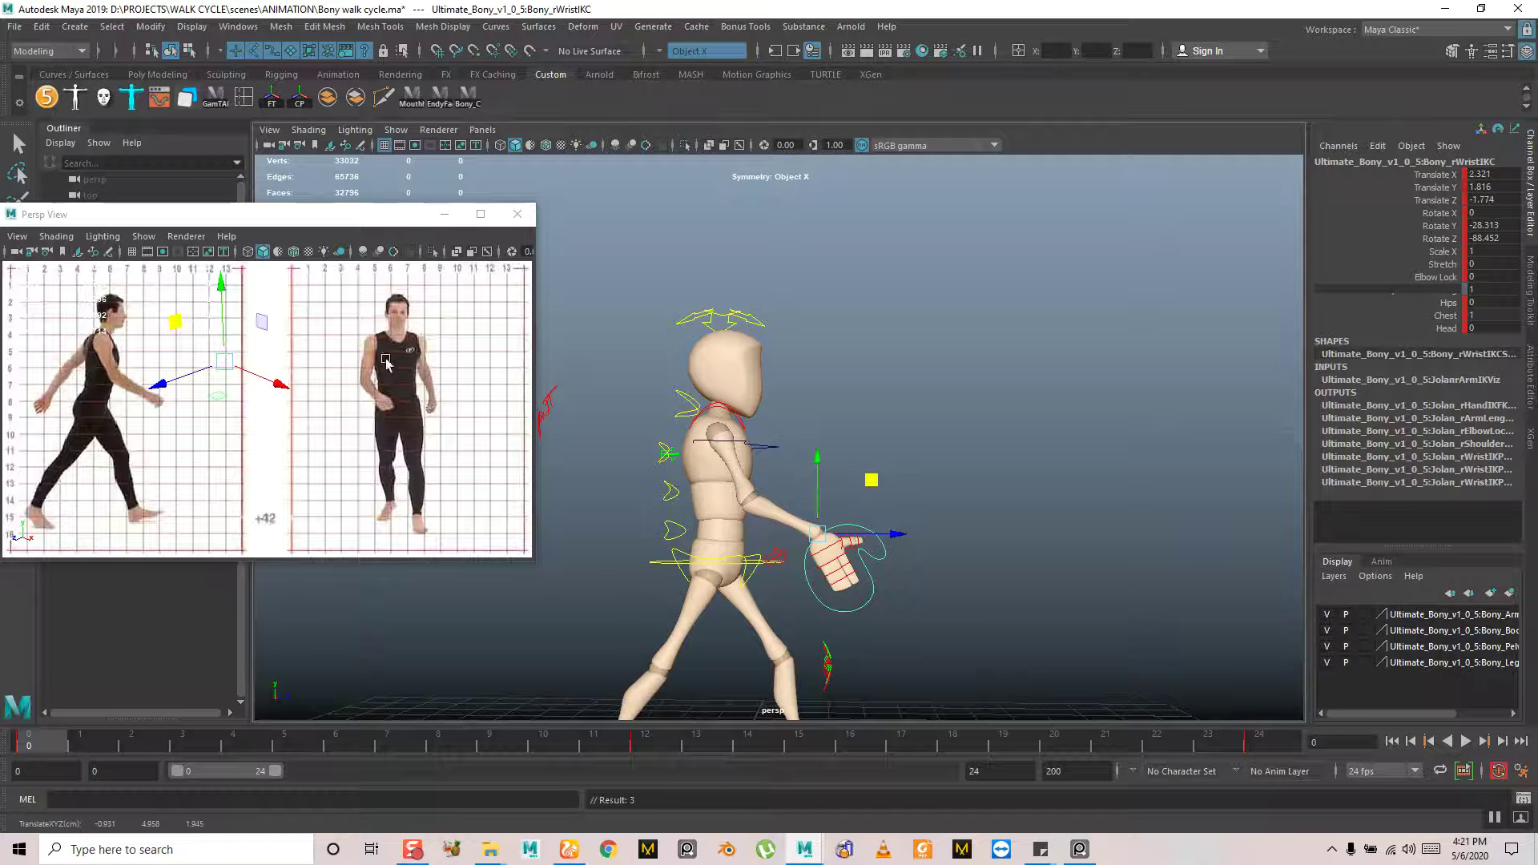
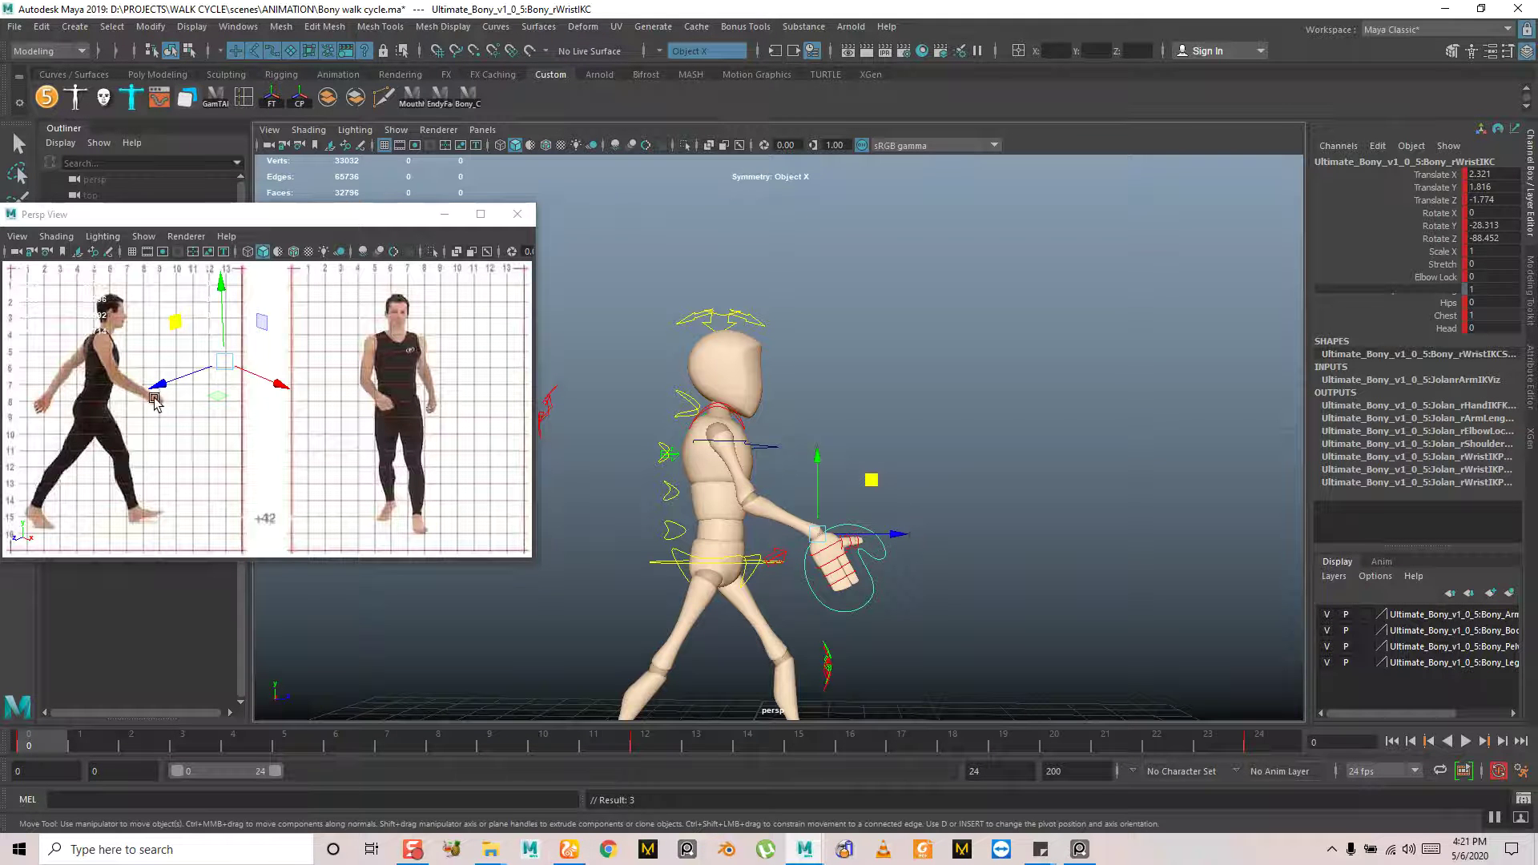
Turn the right hand to match the reference pose, with Rotate X at 46.841 and Rotate Y at -53.474
key("e")
left_click_drag(755, 496, 837, 503)
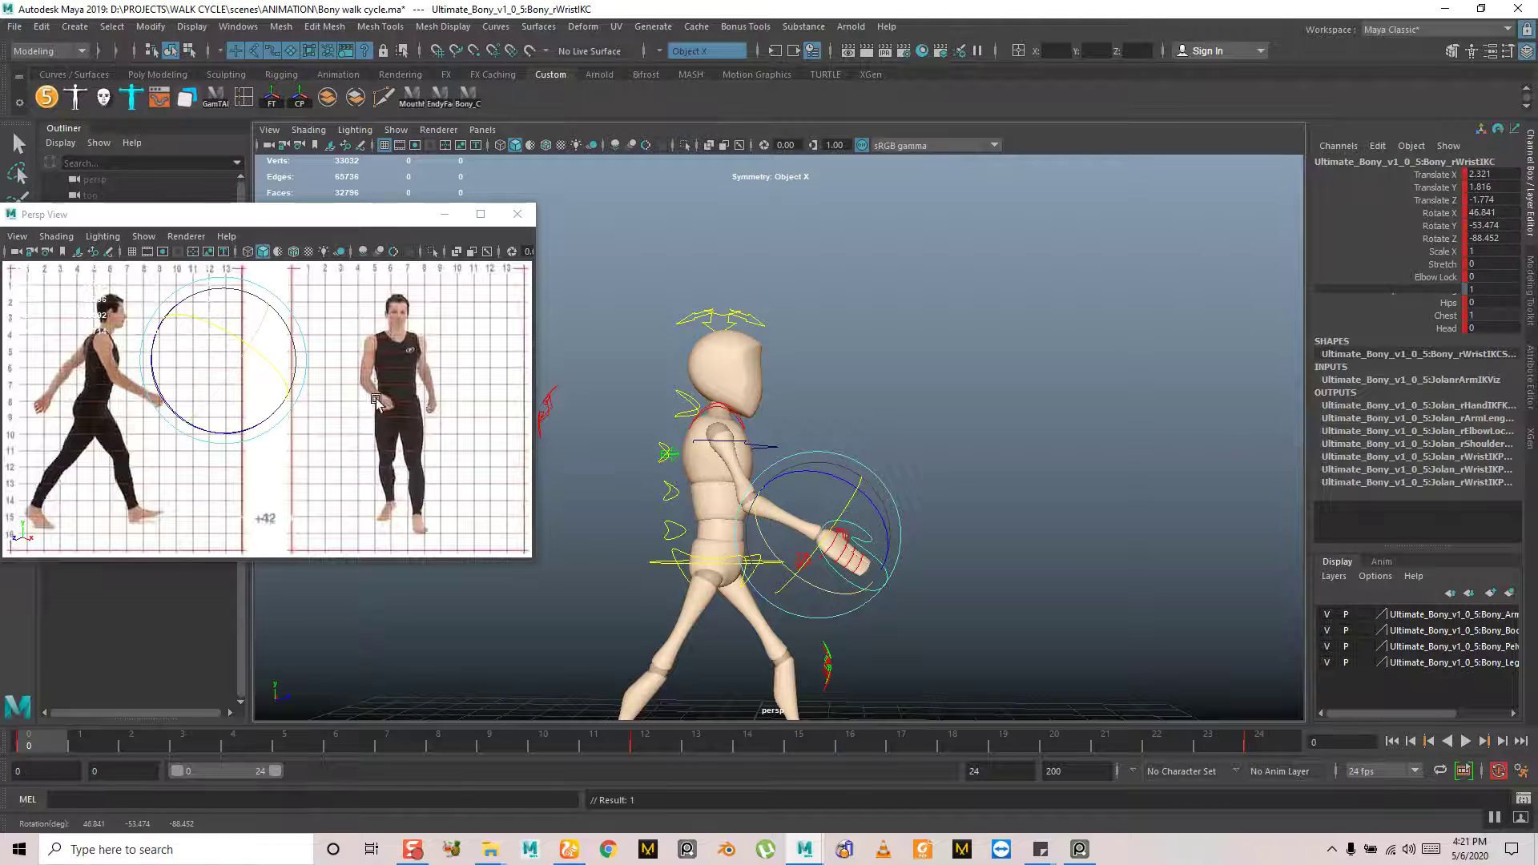
left_click_drag(609, 513, 643, 542, "alt")
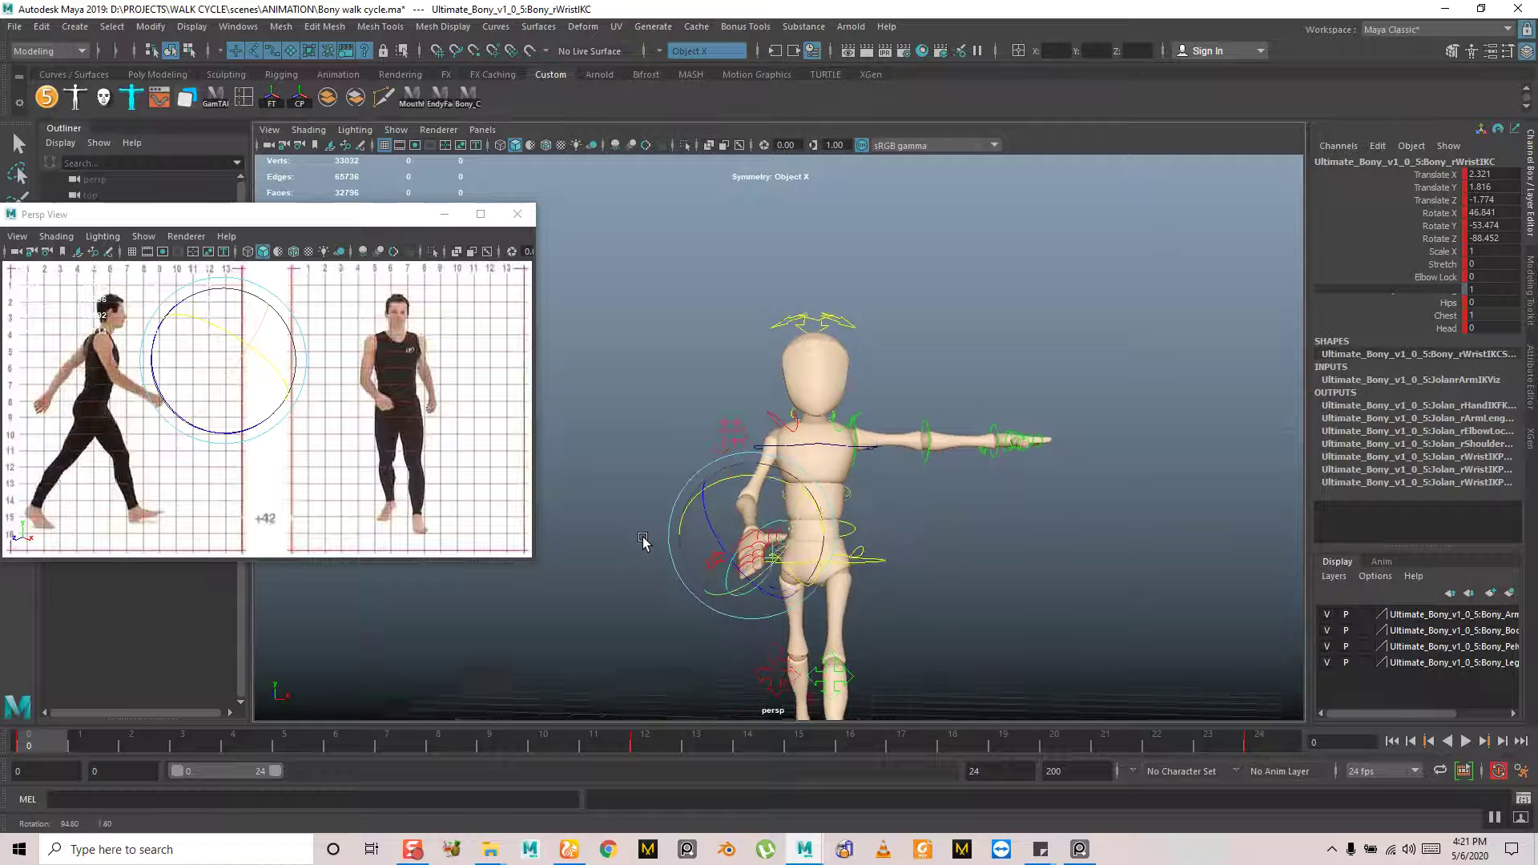
Shift the right wrist IK control to Translate 2.63, 1.816, -1.828 and rotate it to 89.537, -55.899, -124.372 at frame 0
key("w")
left_click_drag(789, 538, 802, 543)
key("e")
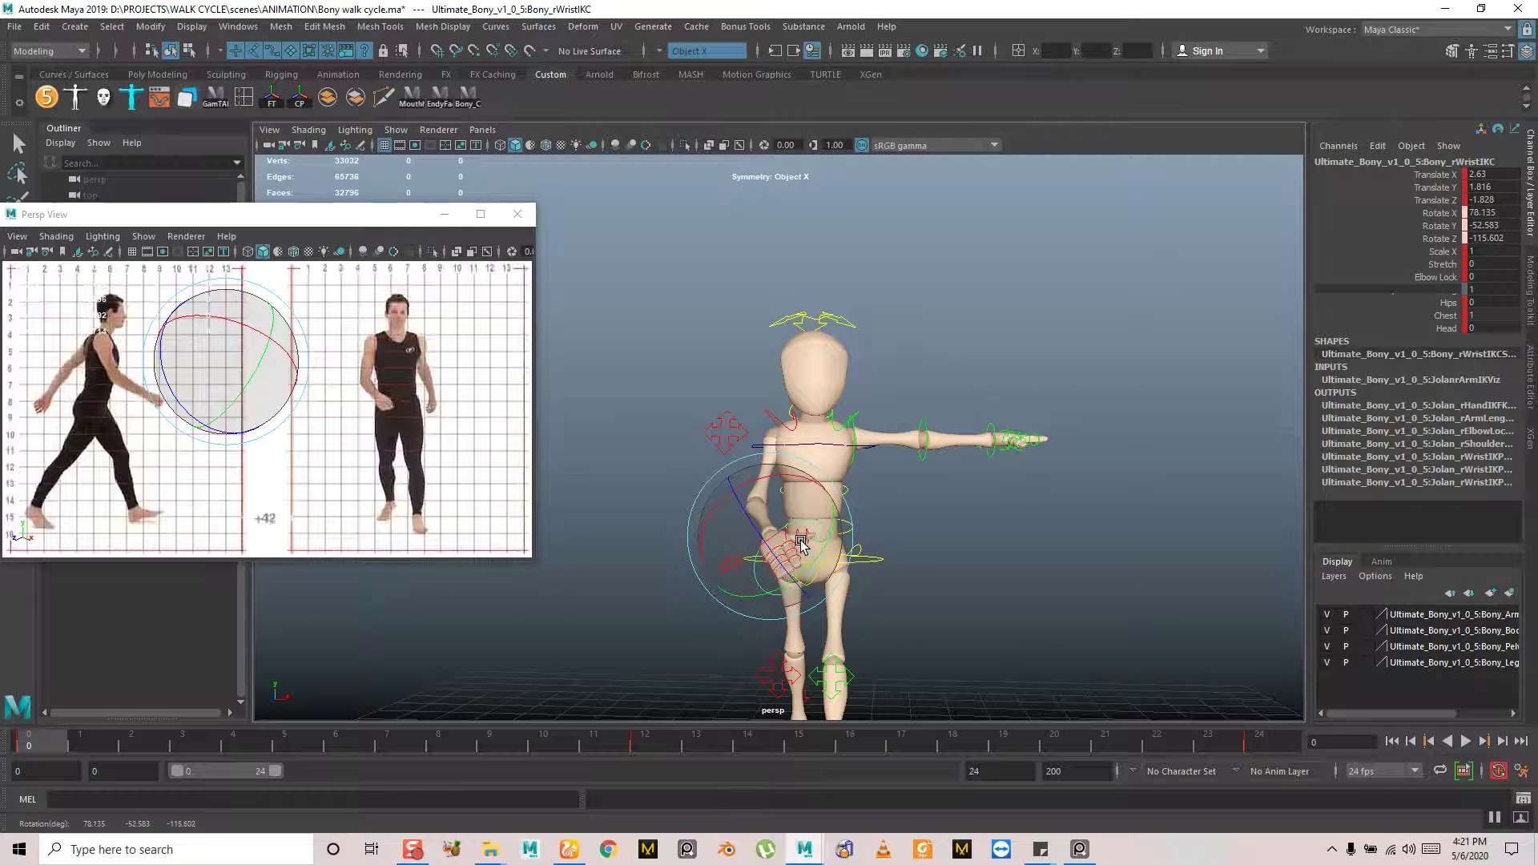
left_click_drag(761, 594, 781, 545)
left_click_drag(785, 548, 746, 519, "alt")
left_click(964, 614)
scroll(801, 545, "up", 4)
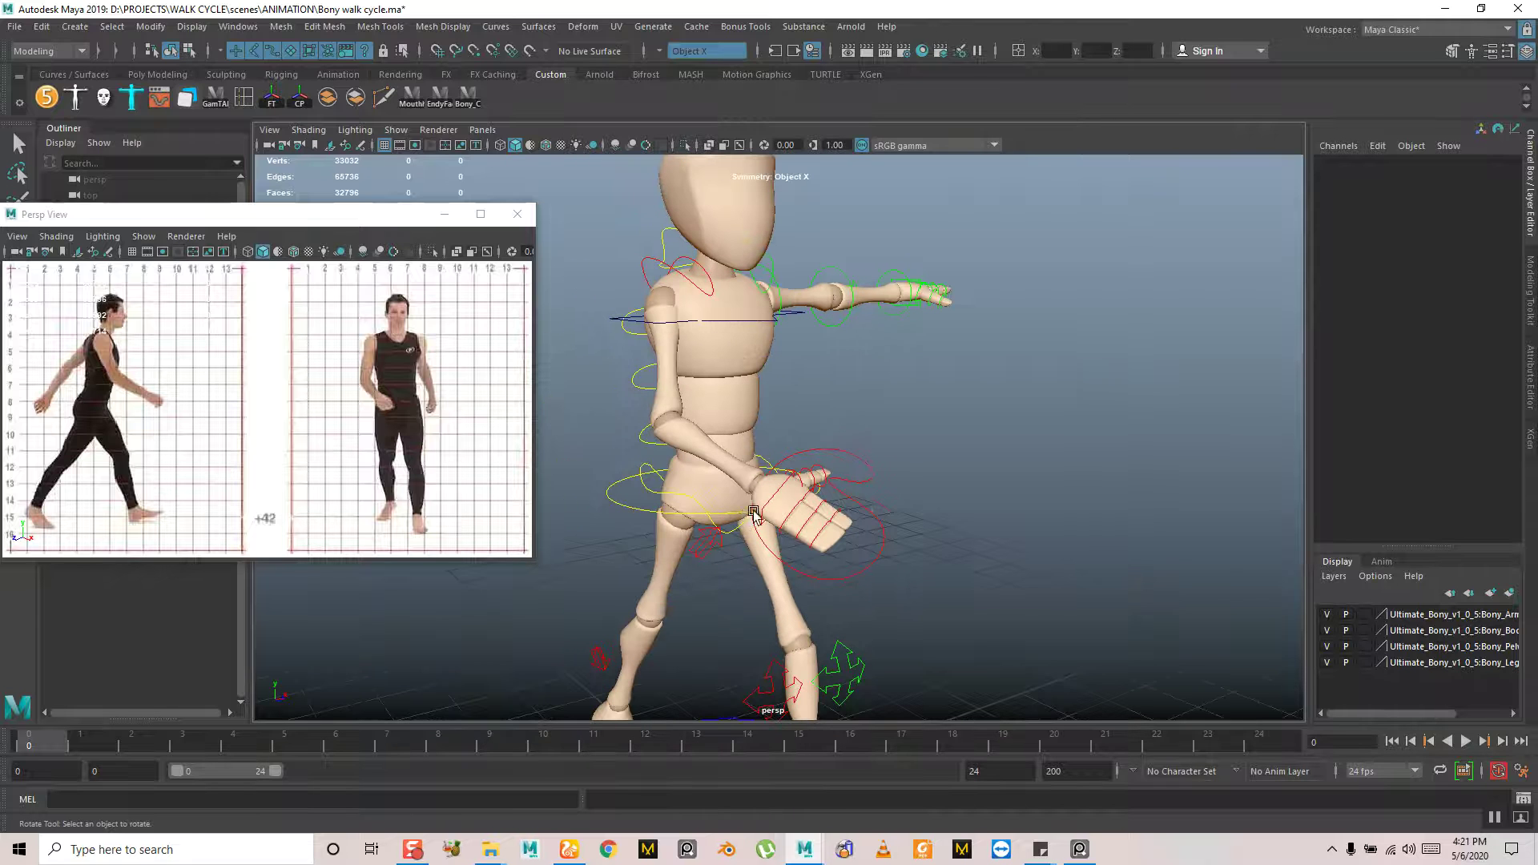
Try bending the right palm control with its Rotate X and Rotate Z channels
left_click(769, 505)
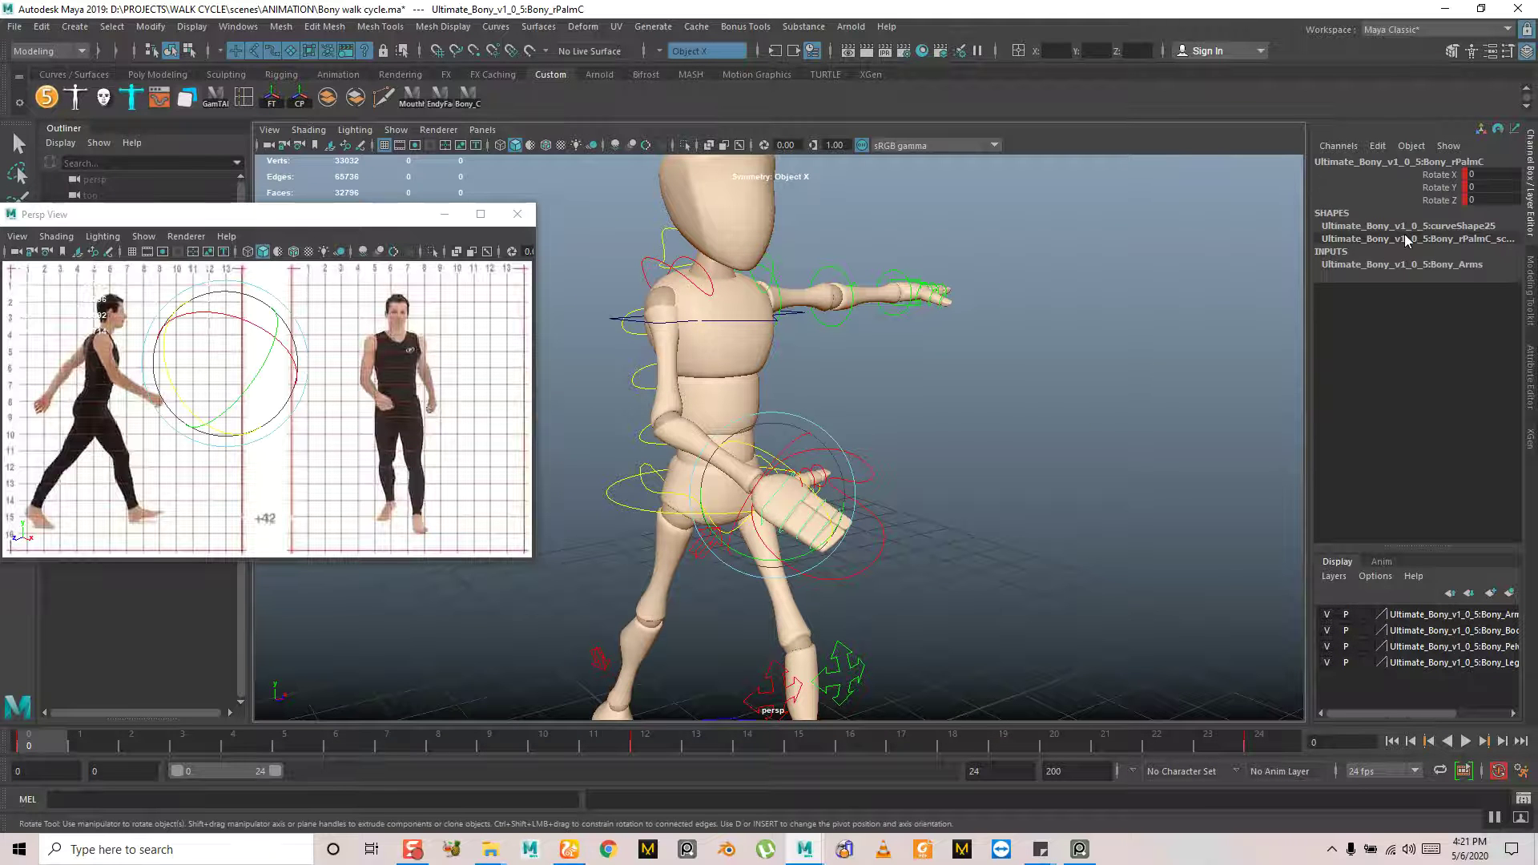
mouse_move(913, 418)
left_mouse_down("alt")
mouse_move(920, 430)
mouse_move(889, 426)
left_mouse_up("alt")
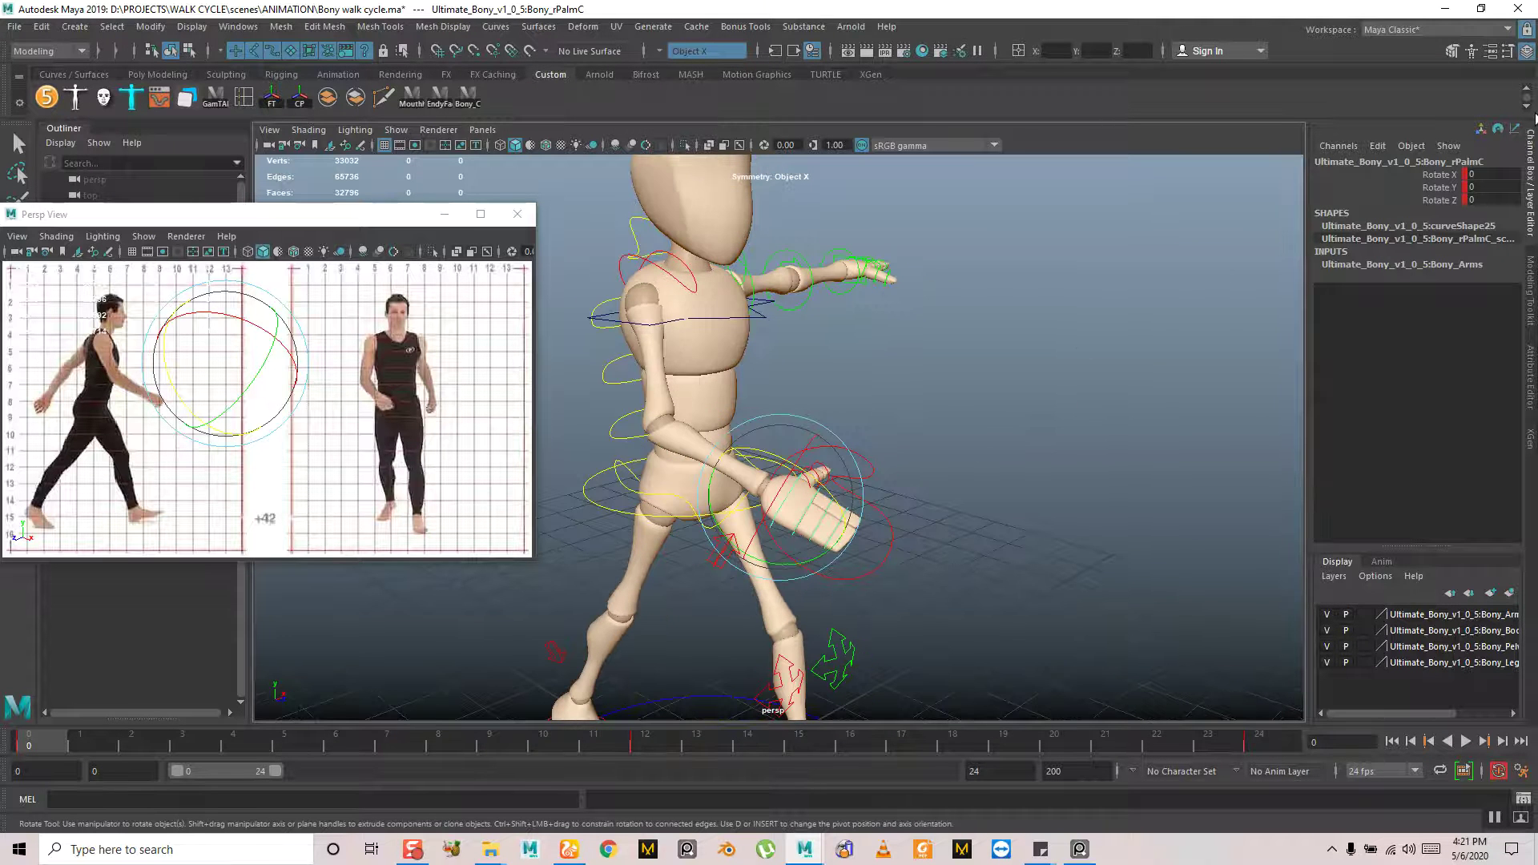
left_click(1442, 175)
middle_click_drag(1094, 275, 927, 336)
key("ctrl+z")
left_click(1430, 195)
key("ctrl+z")
left_click_drag(927, 336, 1016, 296, "alt")
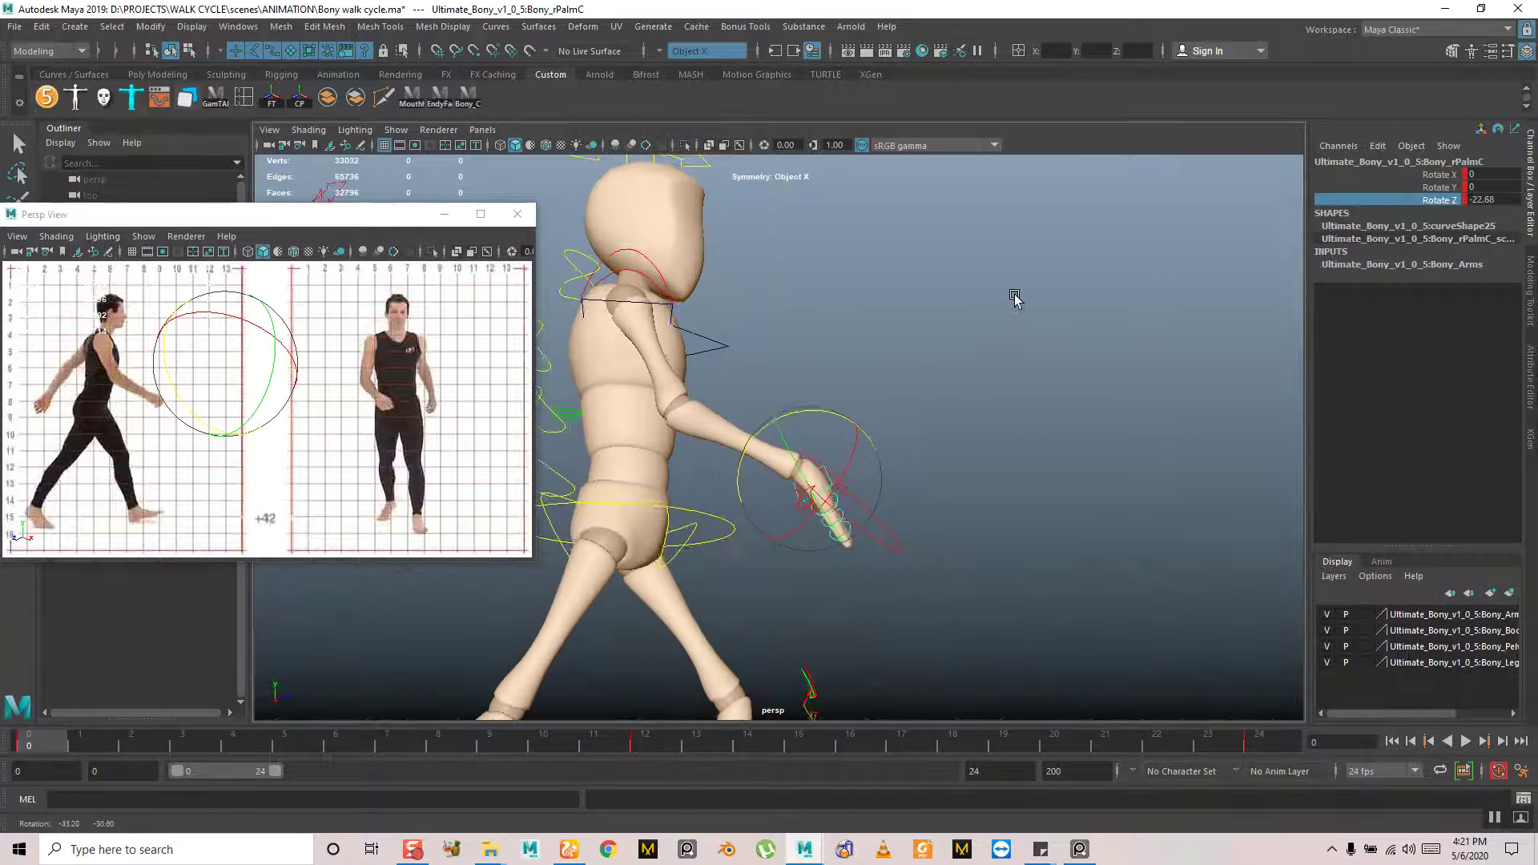
scroll(950, 385, "up", 3)
key("ctrl+z")
scroll(913, 513, "down", 2)
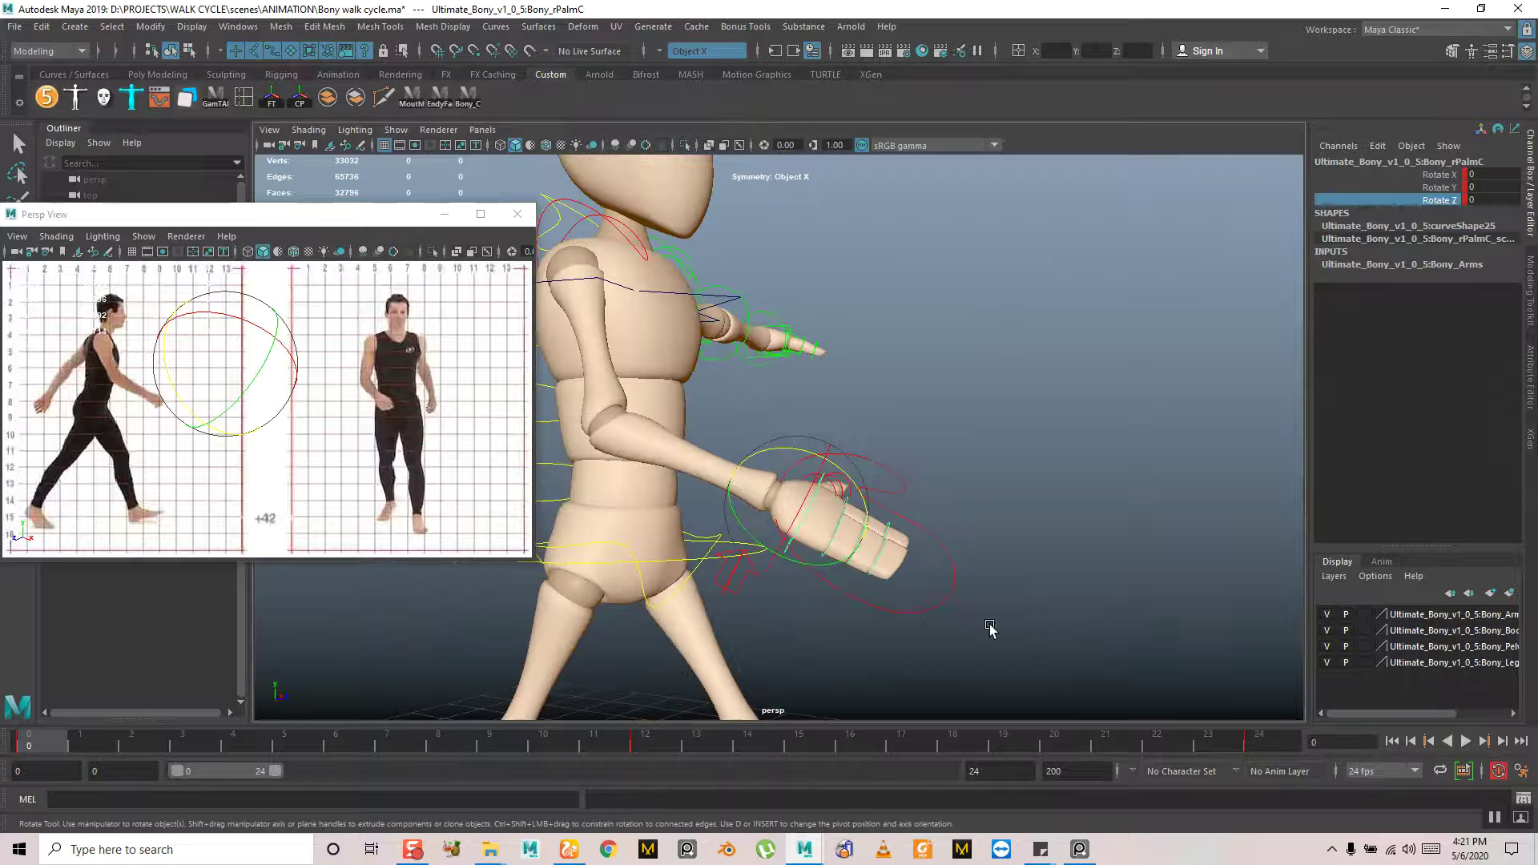
Select the joint controls of the right hand's fingers and curl them together with Rotate Z at -22.489
left_click_drag(967, 610, 969, 611)
middle_click_drag(951, 436, 972, 392, "alt")
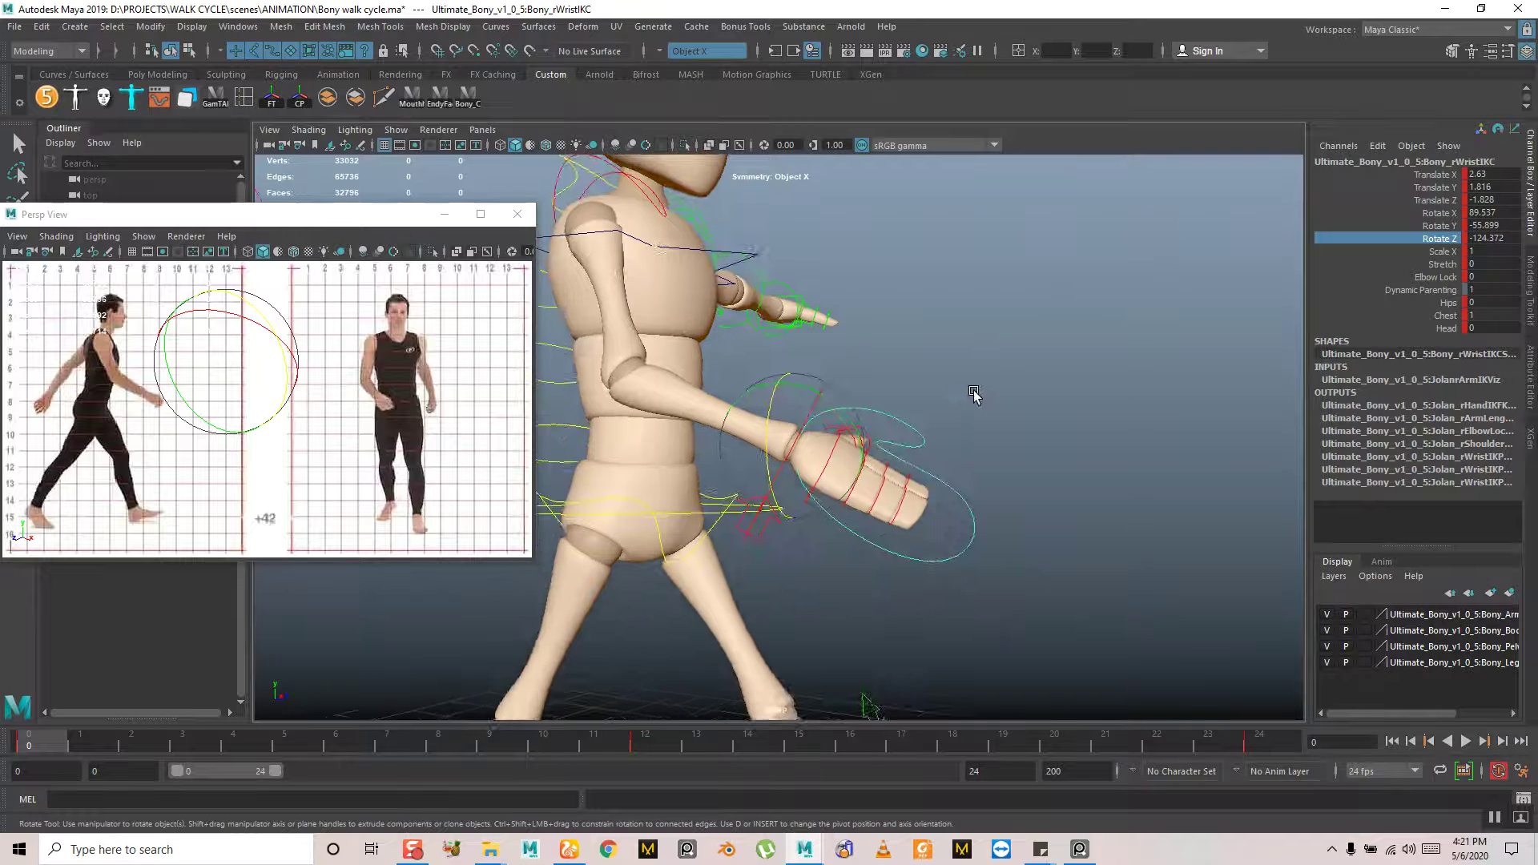
left_click_drag(971, 392, 895, 425, "alt")
left_click(921, 341)
left_click_drag(921, 340, 921, 481, "alt")
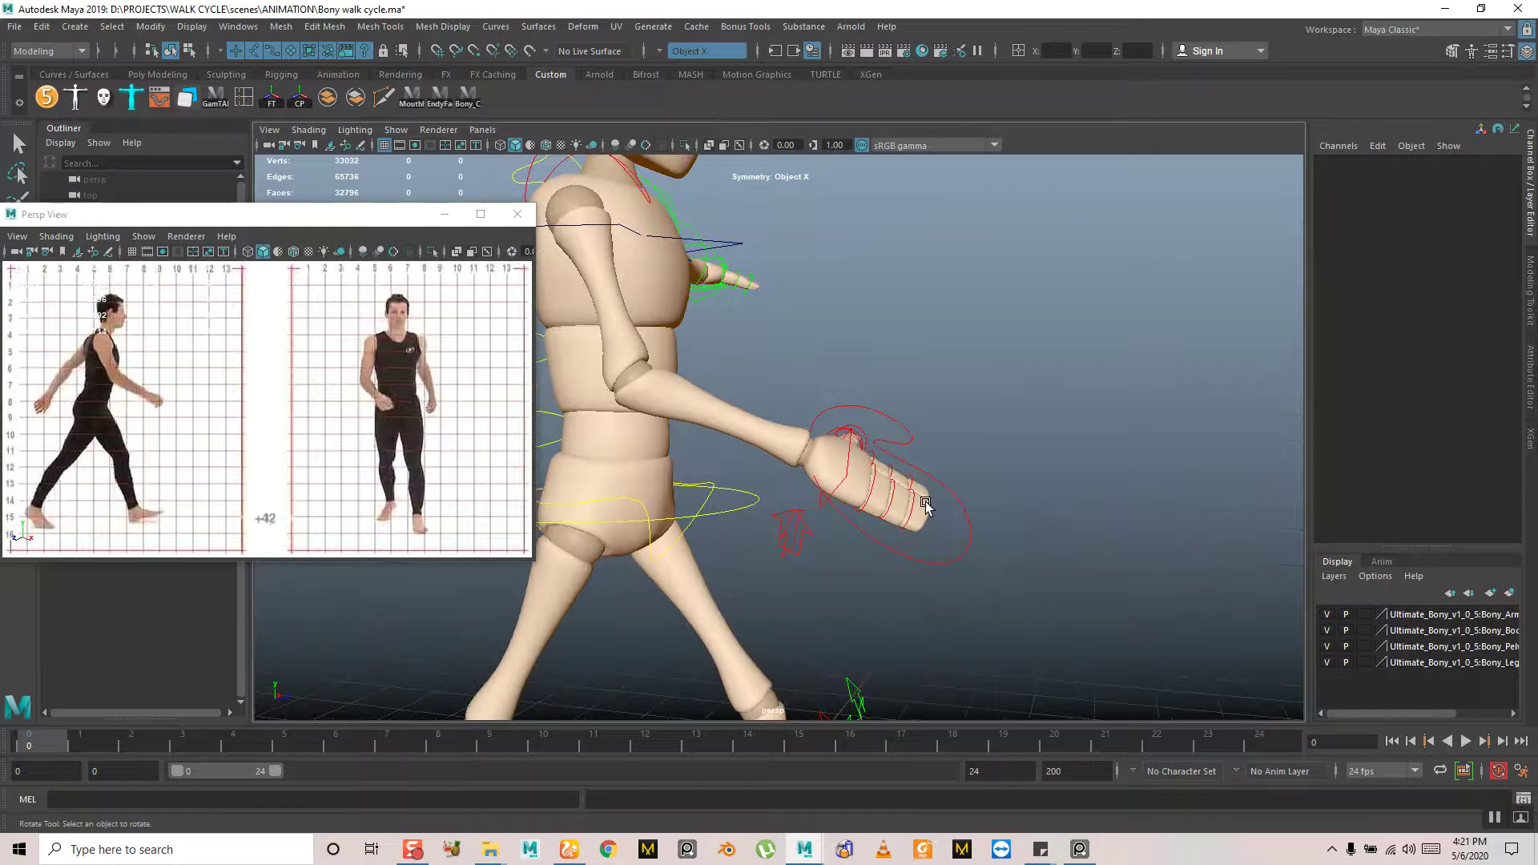
scroll(894, 601, "up", 3)
left_click(861, 529)
key("q")
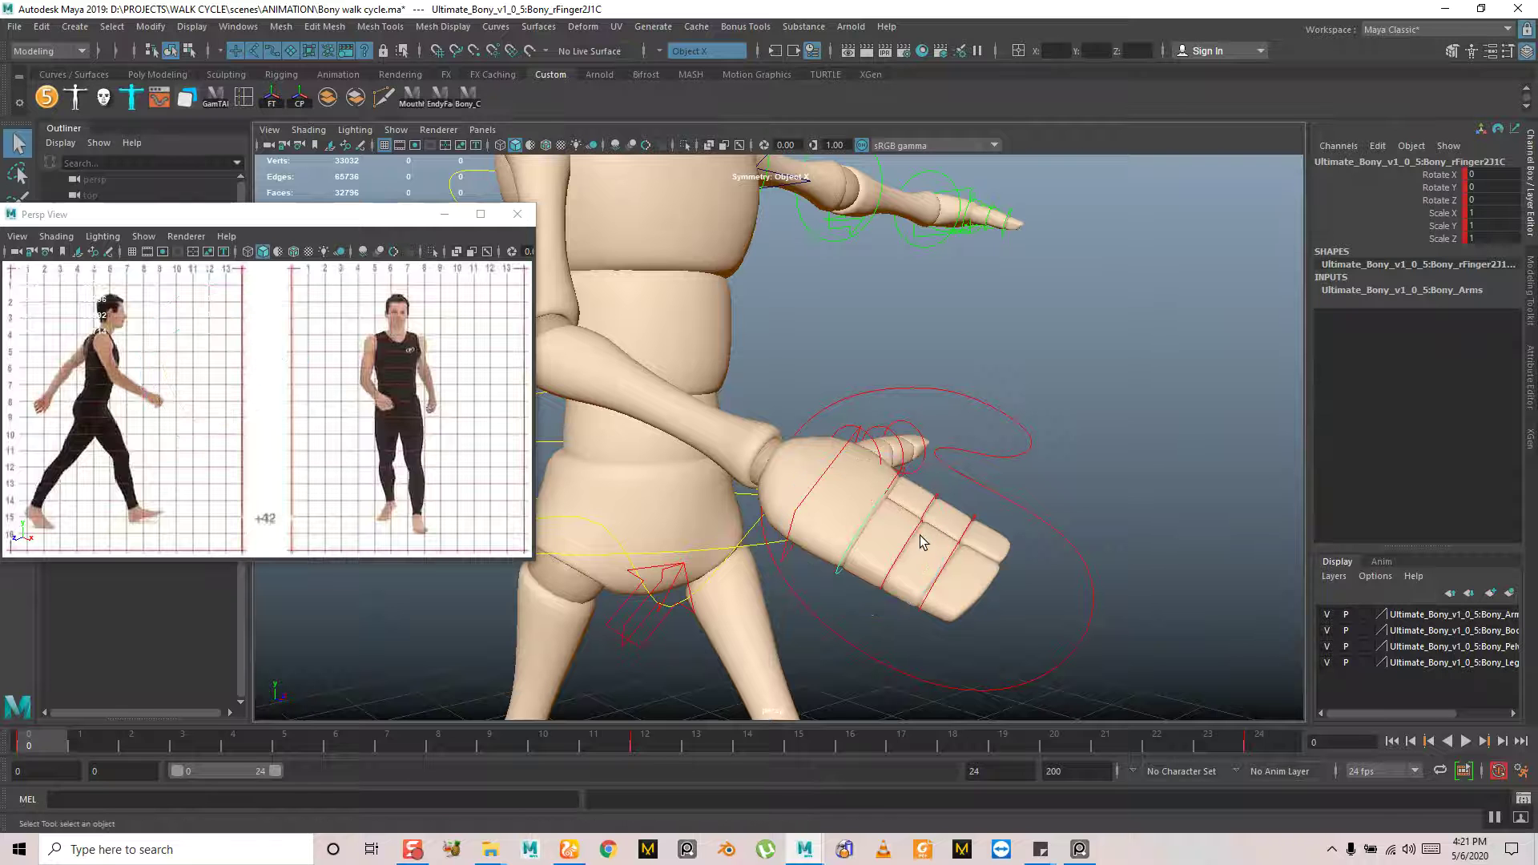
left_click(944, 547)
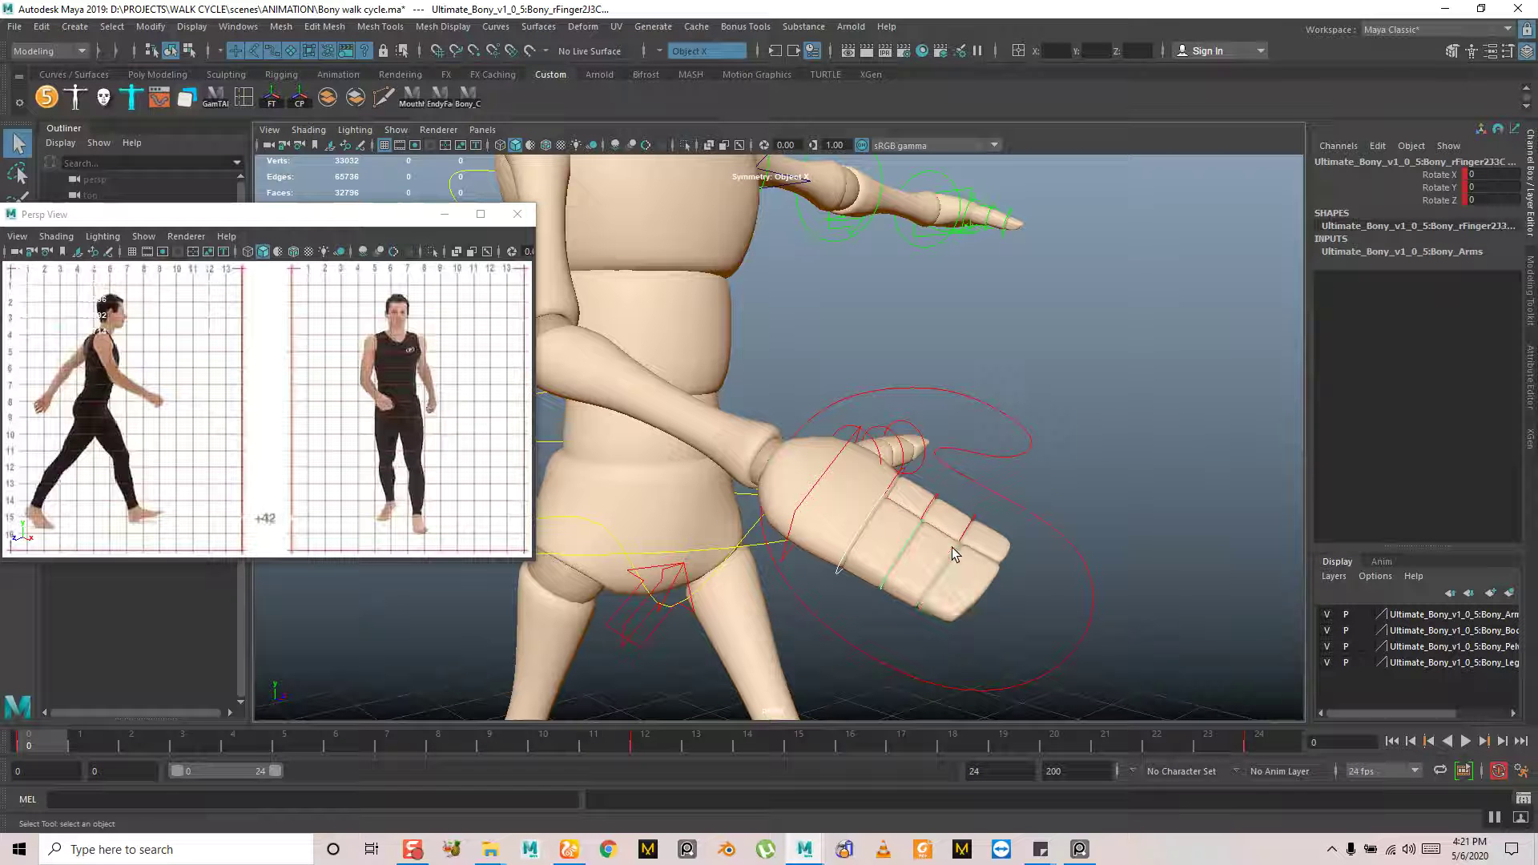
left_click(894, 485)
left_click_drag(968, 504, 1005, 501, "alt")
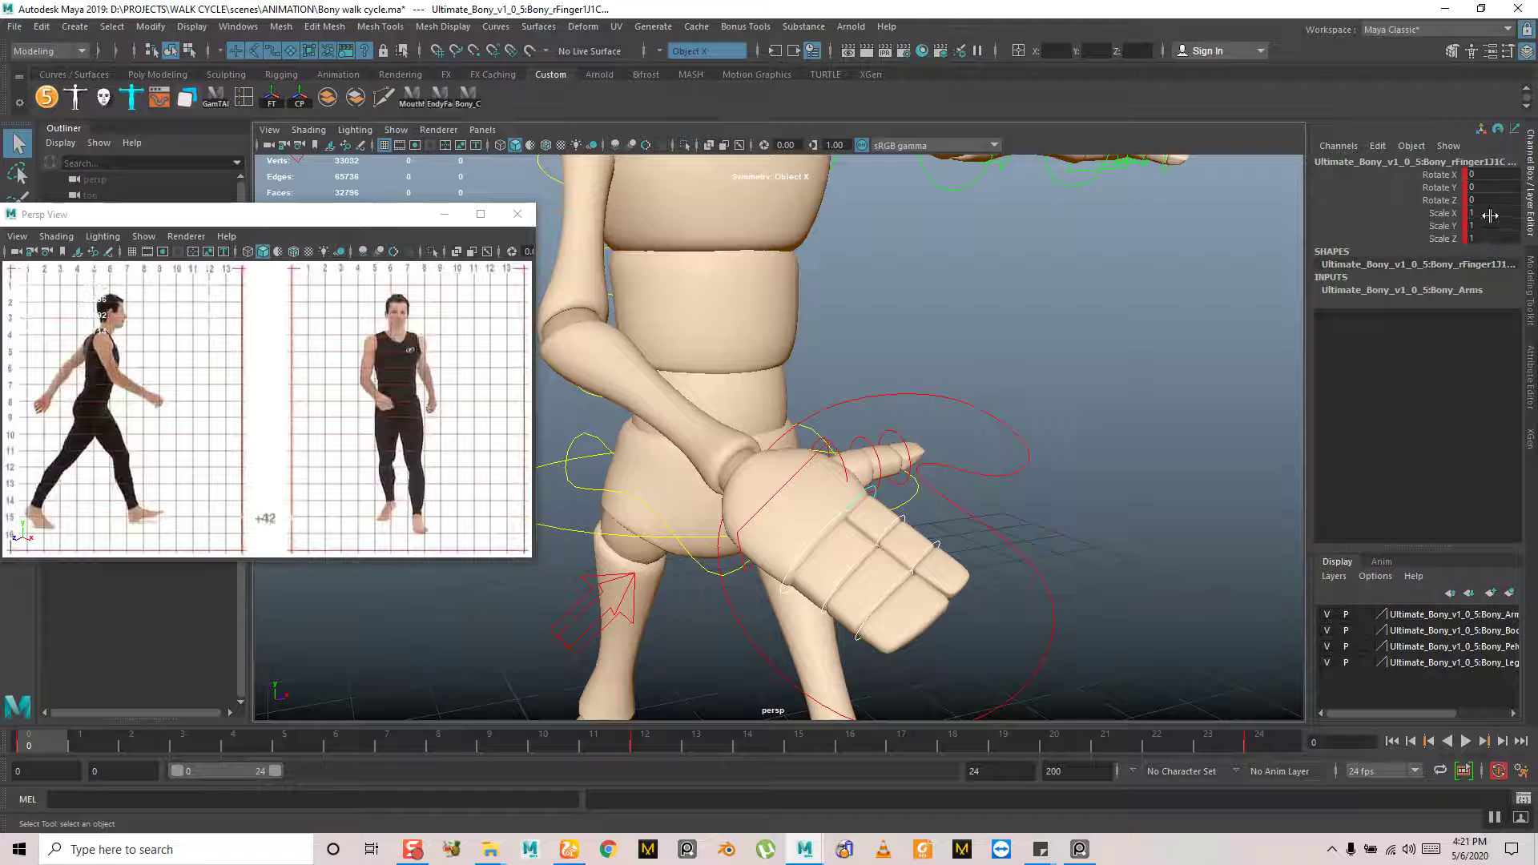
left_click(1441, 201)
middle_click_drag(989, 340, 1038, 366)
left_click_drag(1038, 366, 859, 473, "alt")
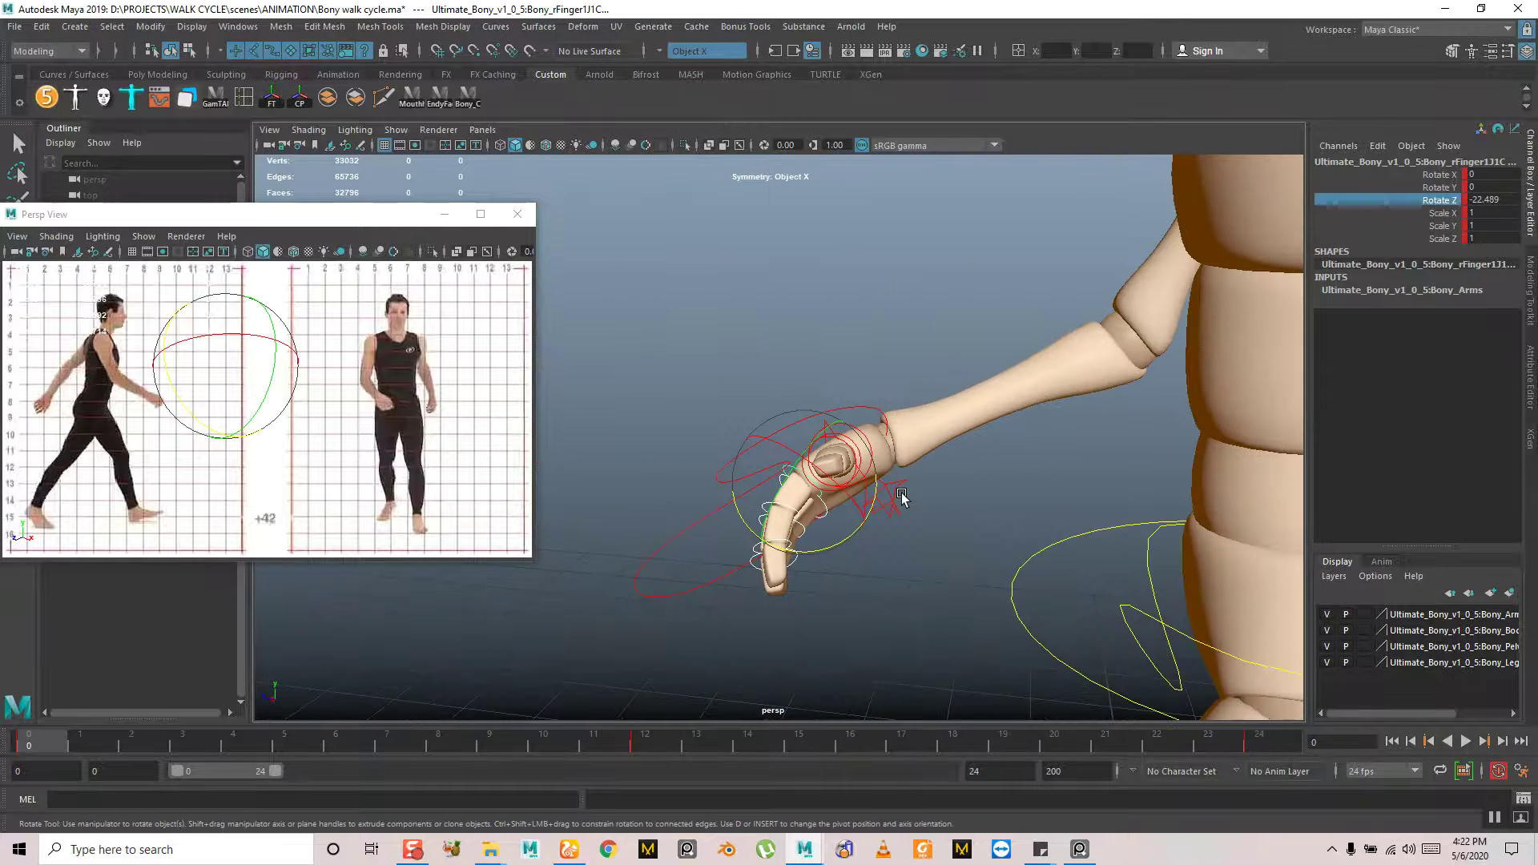
Curl the selected right-hand fingers further, bringing Rotate Z to -43.923 on the finger joints
middle_click_drag(921, 503, 1021, 512)
key("ctrl+z")
left_click_drag(927, 526, 817, 539, "alt")
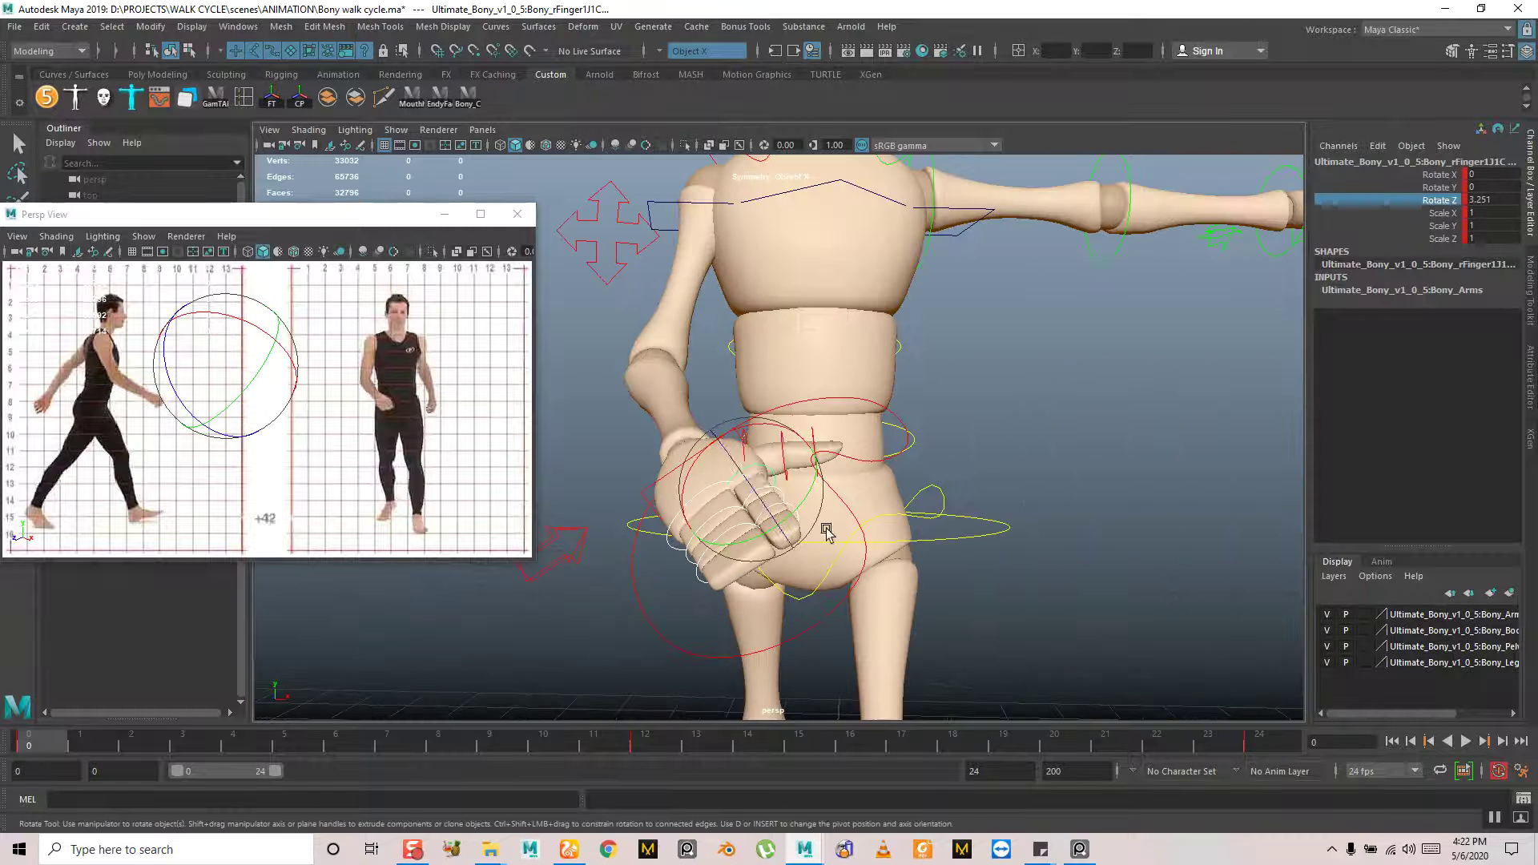
left_click_drag(747, 472, 763, 549)
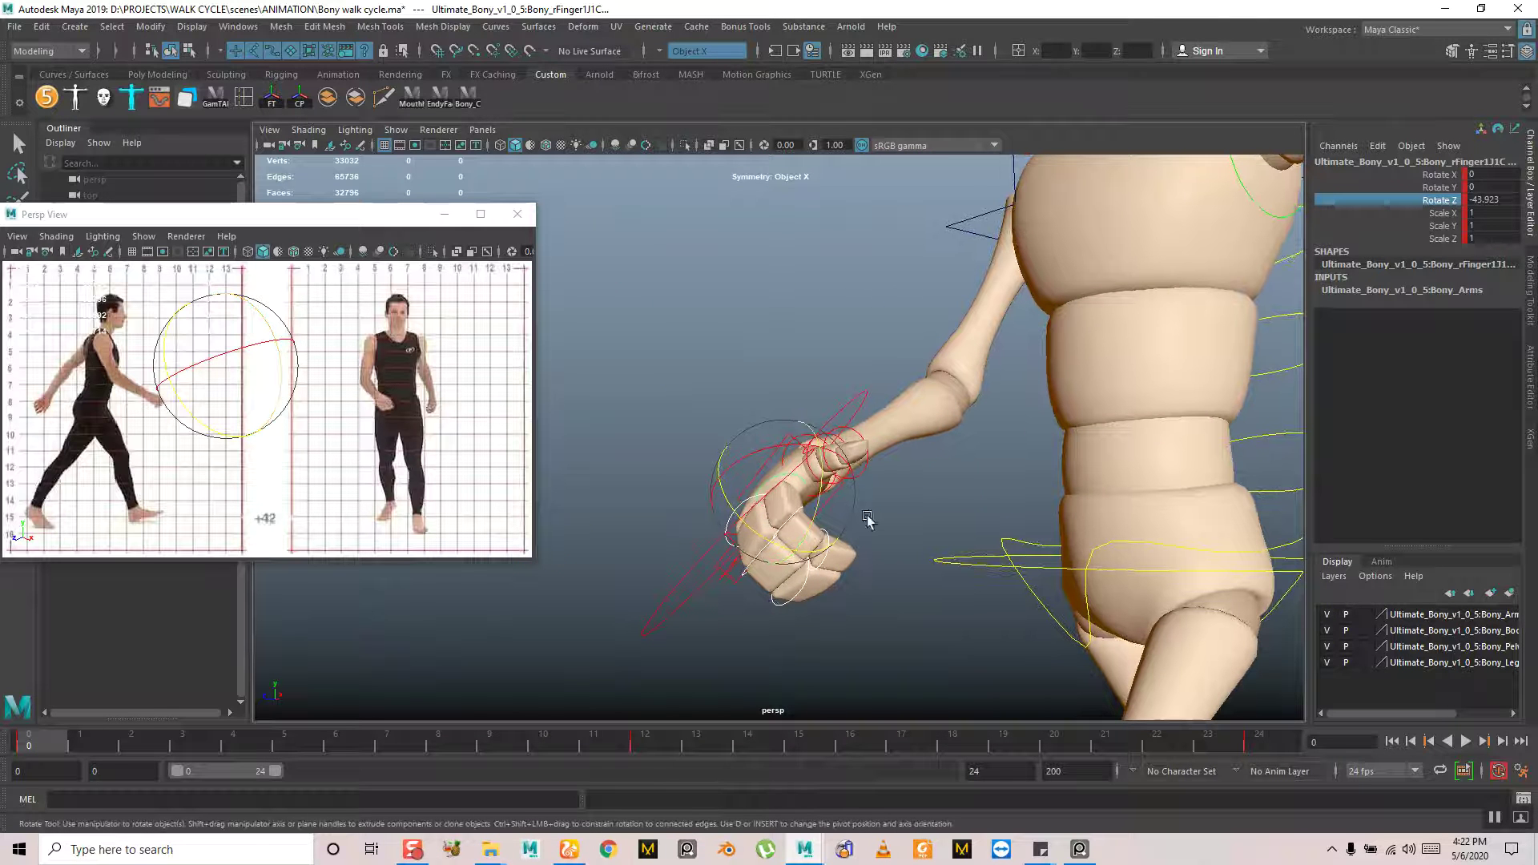
key("q")
left_click(929, 522)
Loosen the right index finger by setting Rotate Z of its joint controls to -32.23
left_click_drag(895, 552, 753, 511, "alt")
left_click(777, 498)
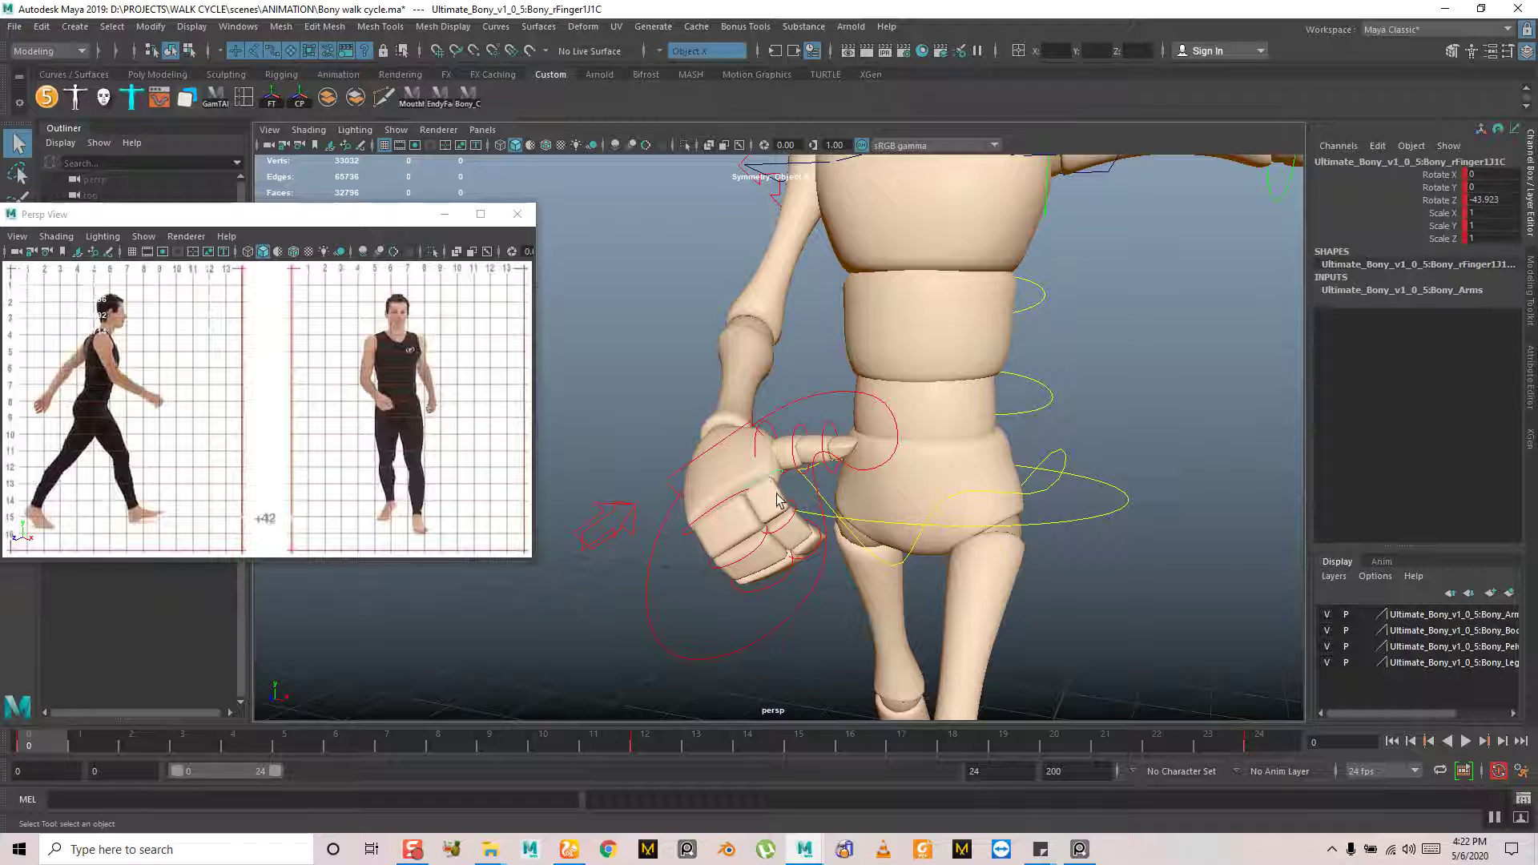
left_click(793, 530)
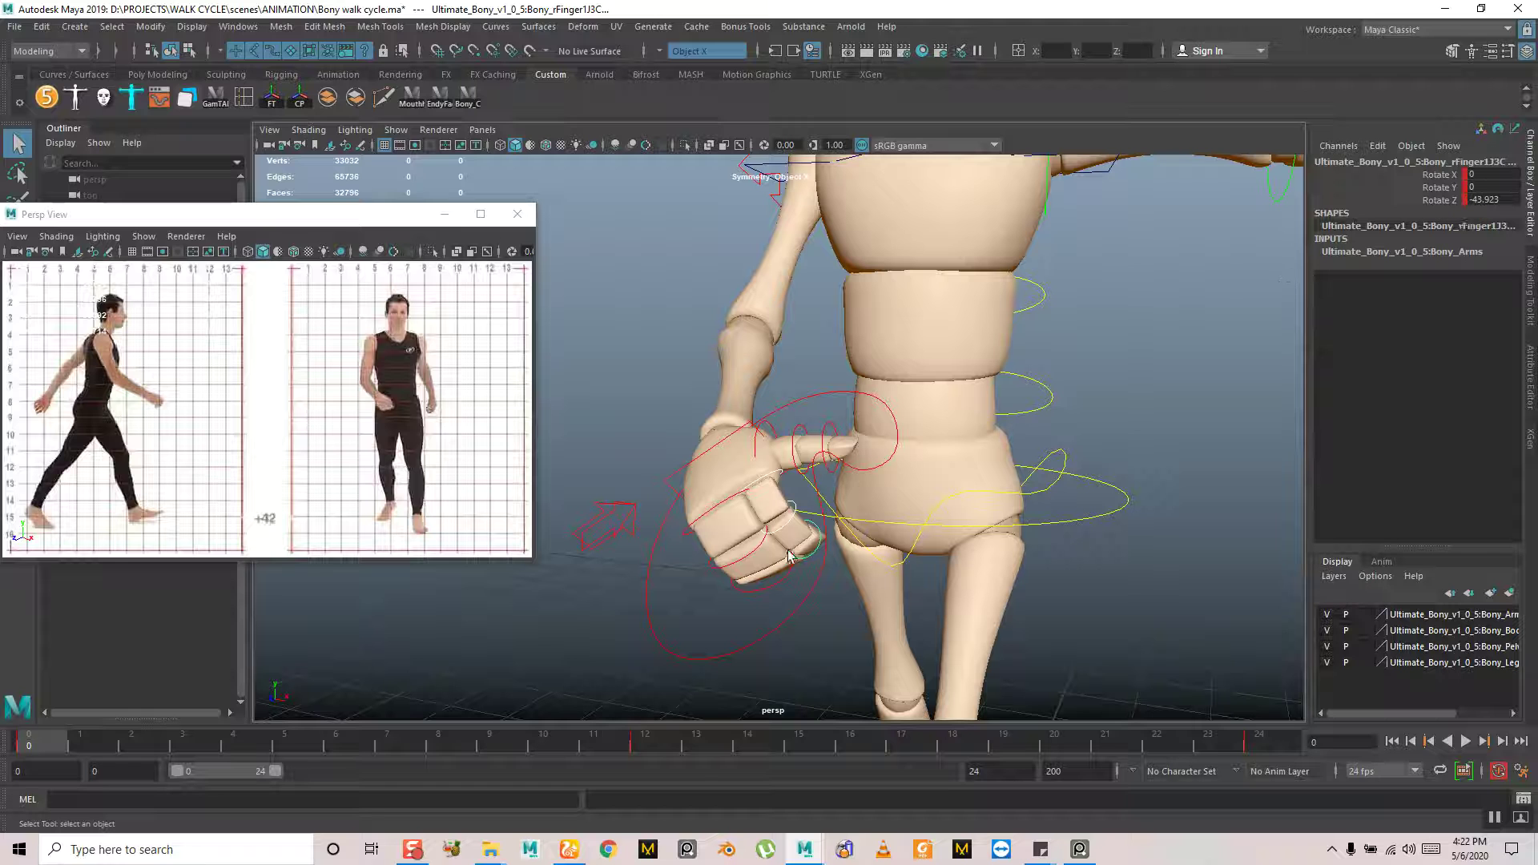
left_click(1440, 201)
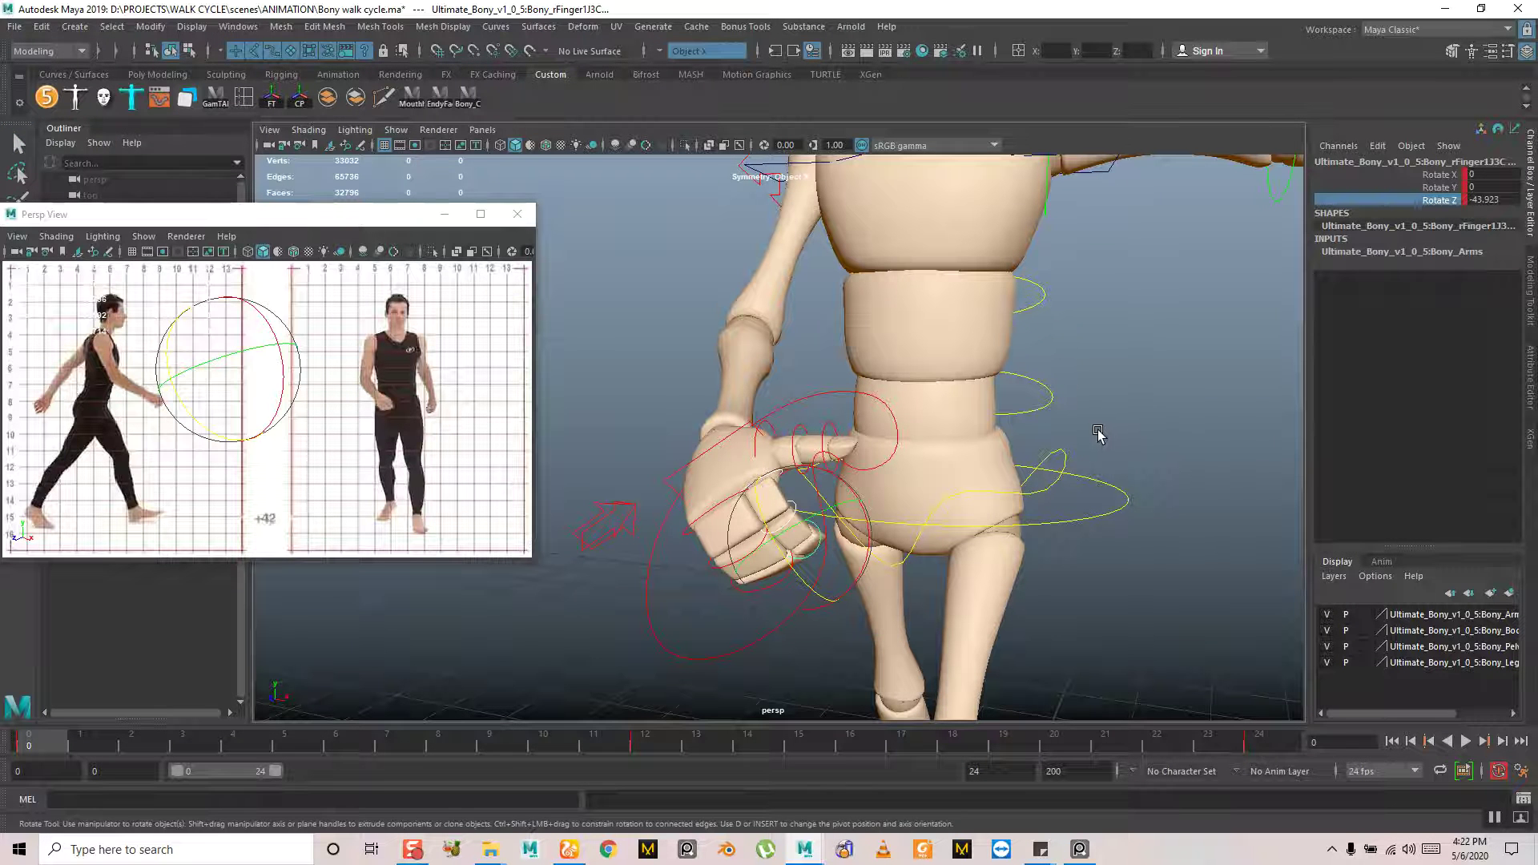
middle_click_drag(1084, 436, 1119, 449)
left_click_drag(1122, 451, 983, 492, "alt")
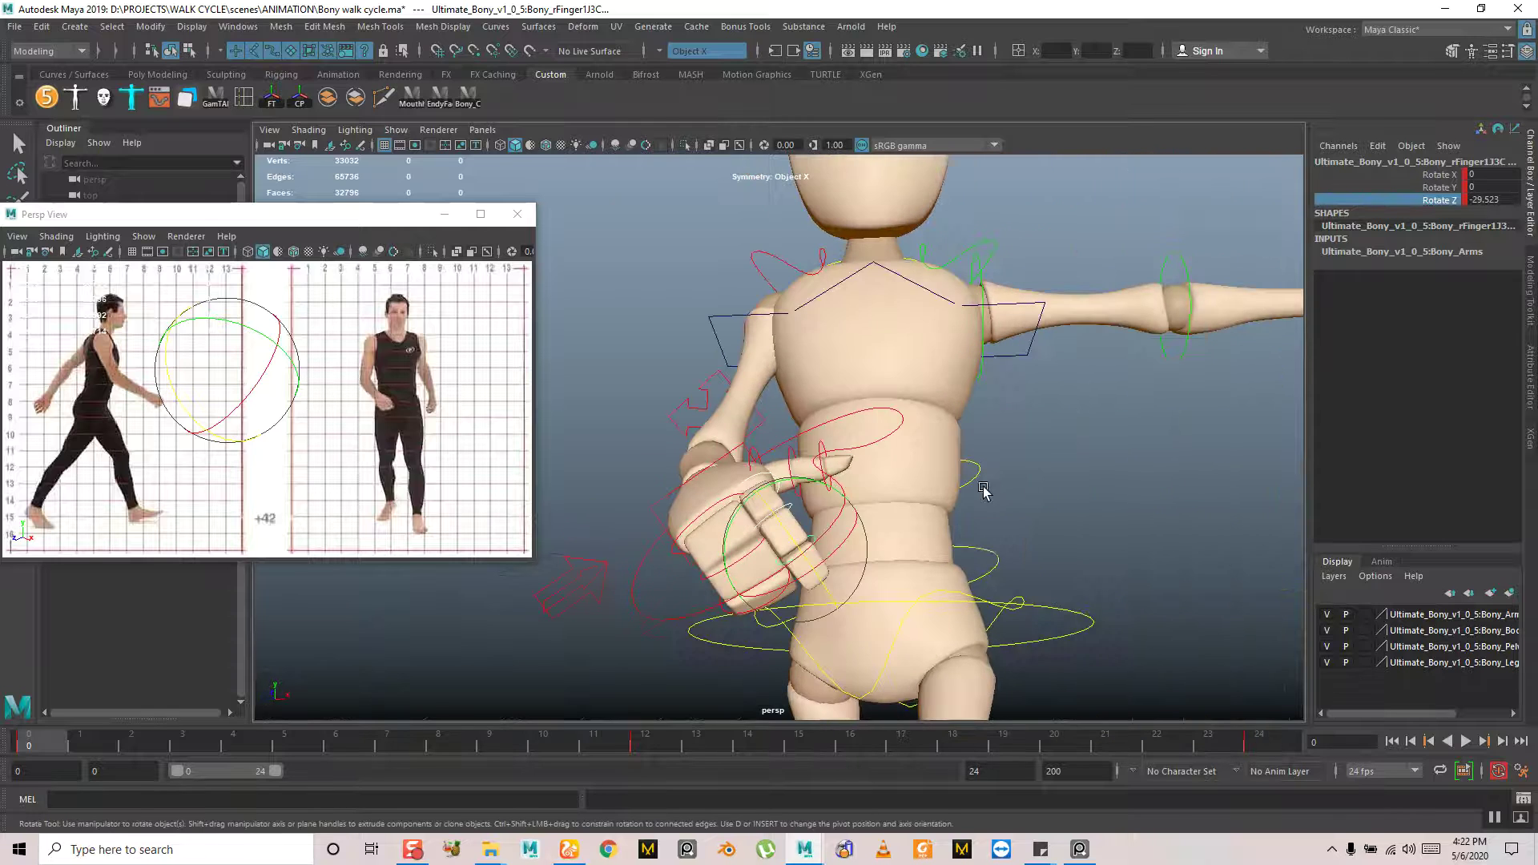
key("f")
middle_click_drag(1098, 480, 1014, 518)
left_click_drag(1014, 518, 816, 563, "alt")
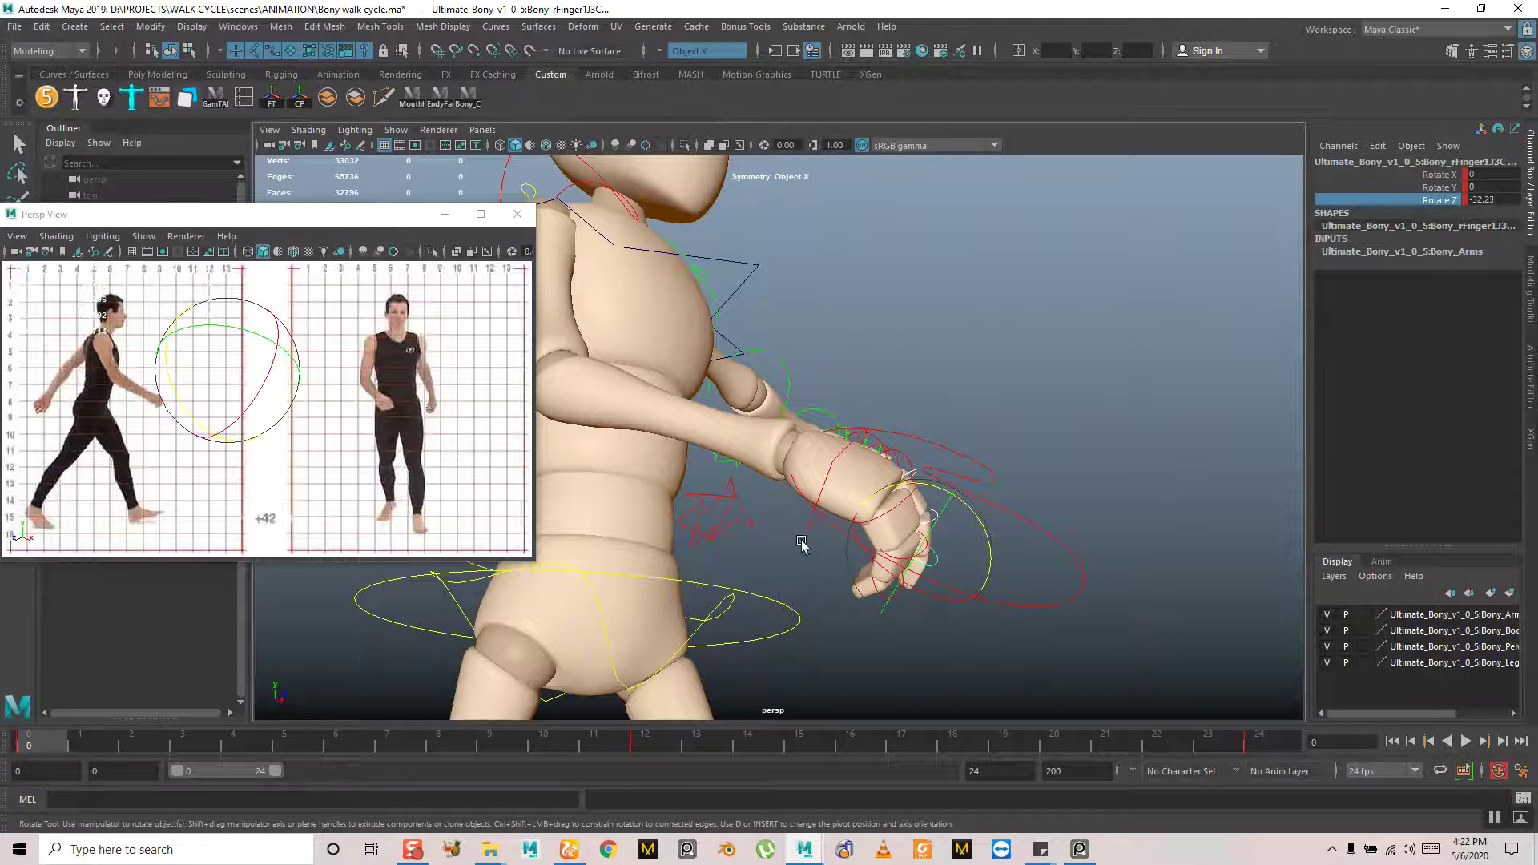
left_click_drag(853, 502, 965, 562, "alt")
Rotate the right wrist IK control to 95.019, -73.676, -130.703 and raise it to Translate 2.631, 1.864, -1.804
key("q")
left_click(820, 604)
left_click_drag(1007, 612, 1057, 645)
left_click_drag(1058, 645, 934, 574, "alt")
key("w")
left_click_drag(783, 458, 927, 432)
Turn the right wrist control to Rotate 45.445, -74.21, -78.768 and push the hand forward to Translate 2.601, 1.864, -1.976
key("e")
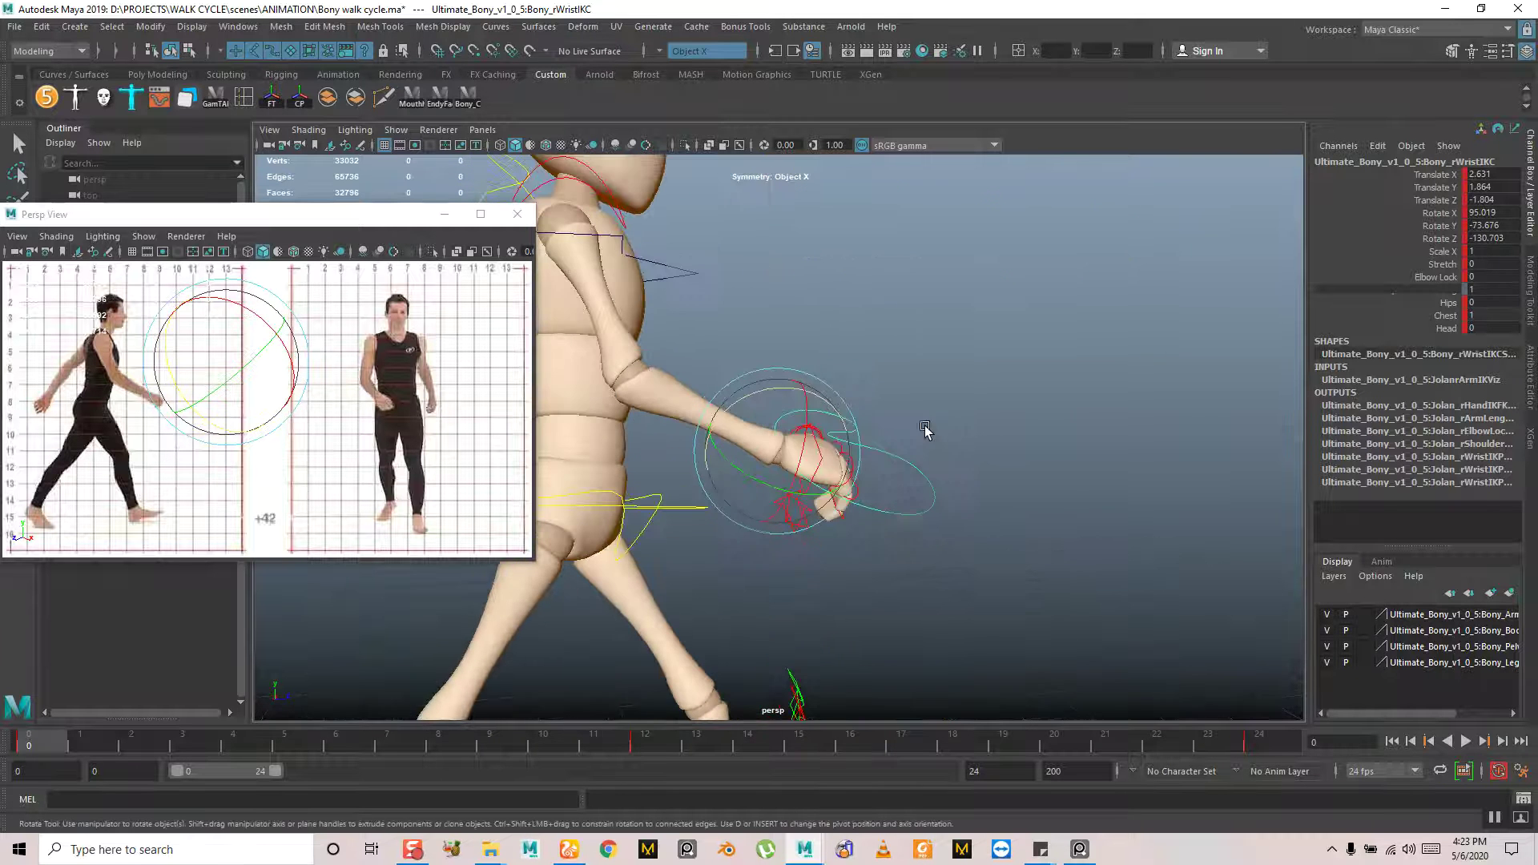
left_click_drag(820, 498, 808, 505)
left_click_drag(833, 489, 838, 425, "alt")
right_click_drag(839, 425, 788, 434, "alt")
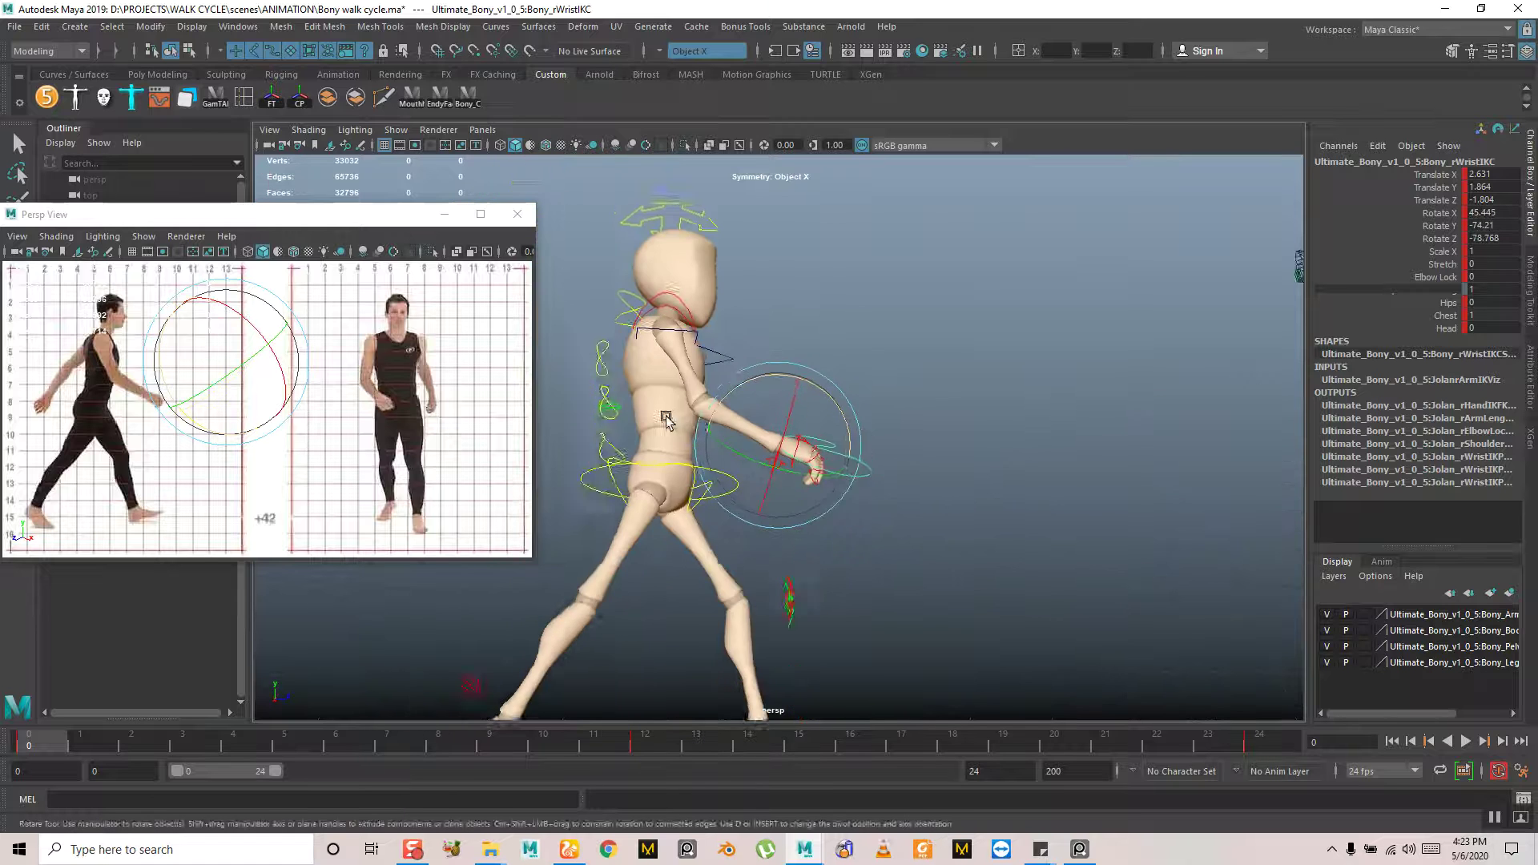
middle_click_drag(788, 434, 848, 467, "alt")
left_click_drag(831, 476, 852, 506, "alt")
right_click_drag(853, 506, 761, 473, "alt")
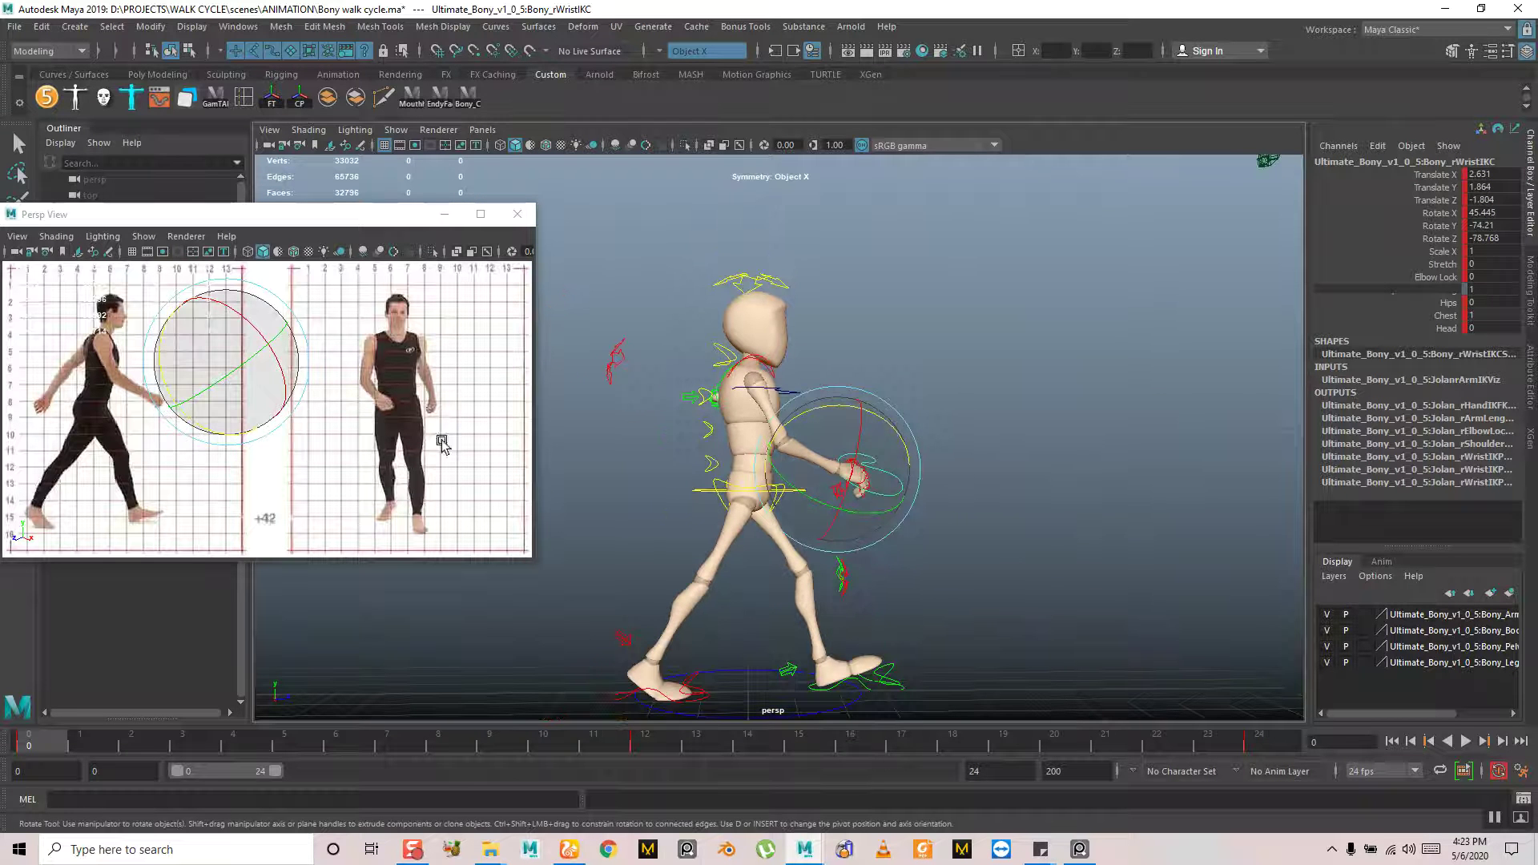
key("w")
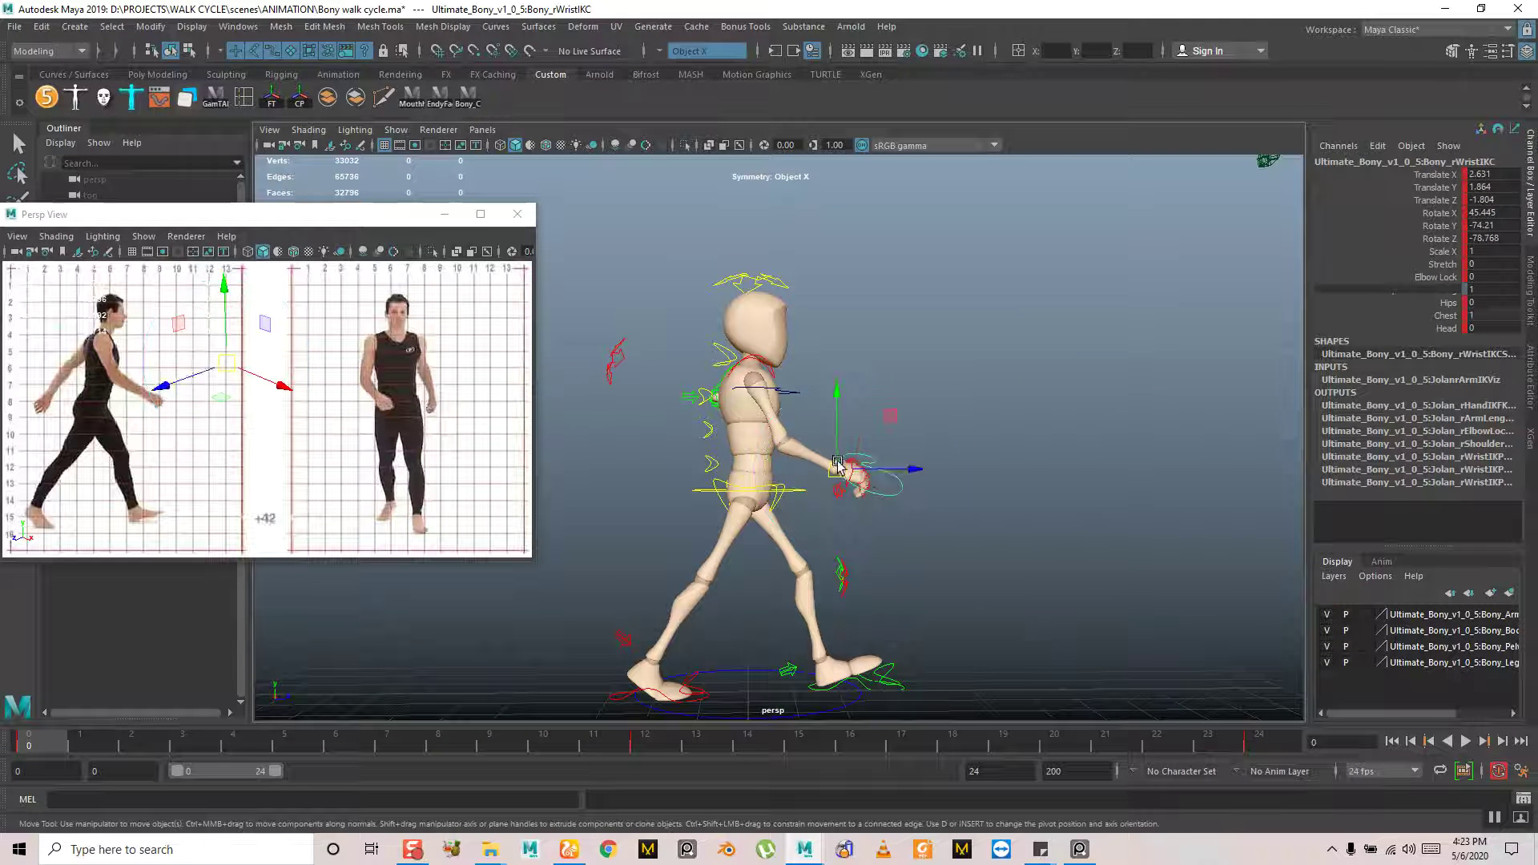
left_click_drag(871, 473, 880, 459)
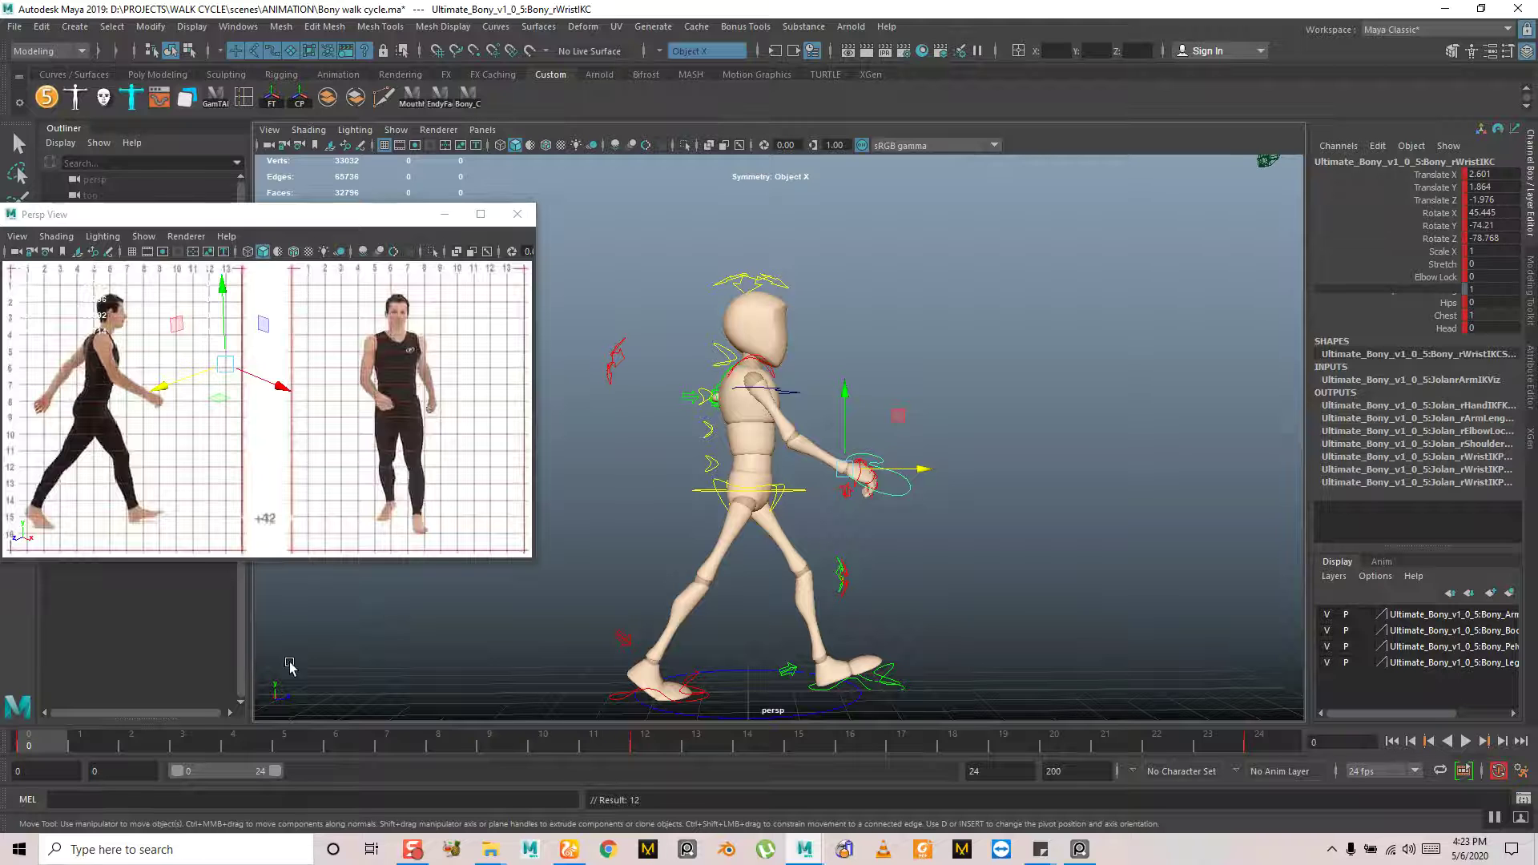
Copy the right wrist control's key from frame 0 and paste it at frame 24
right_click(50, 747)
left_click(131, 493)
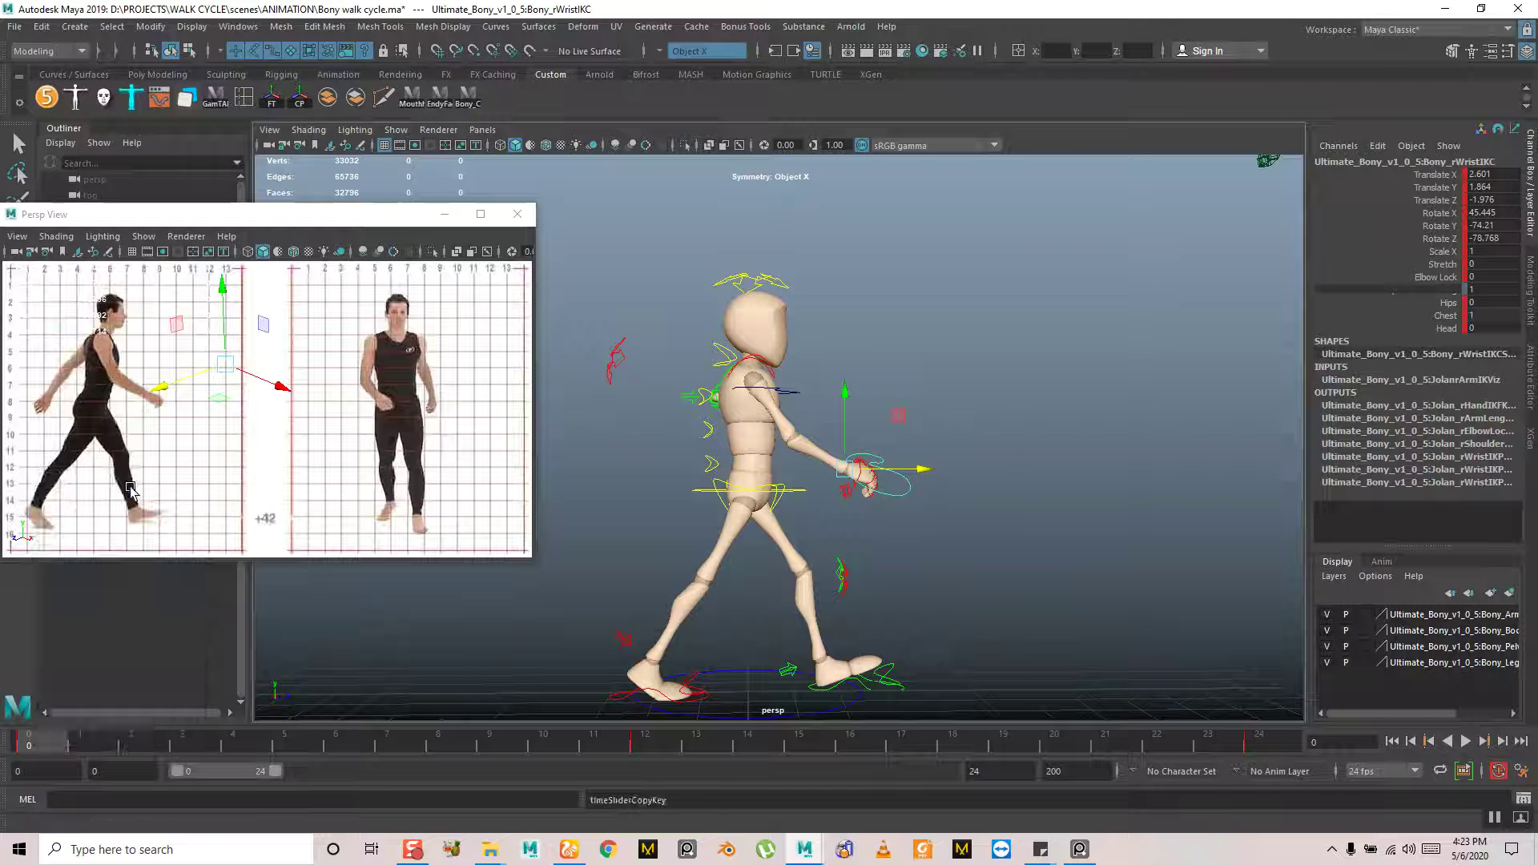
left_click(1261, 742)
right_click(1261, 742)
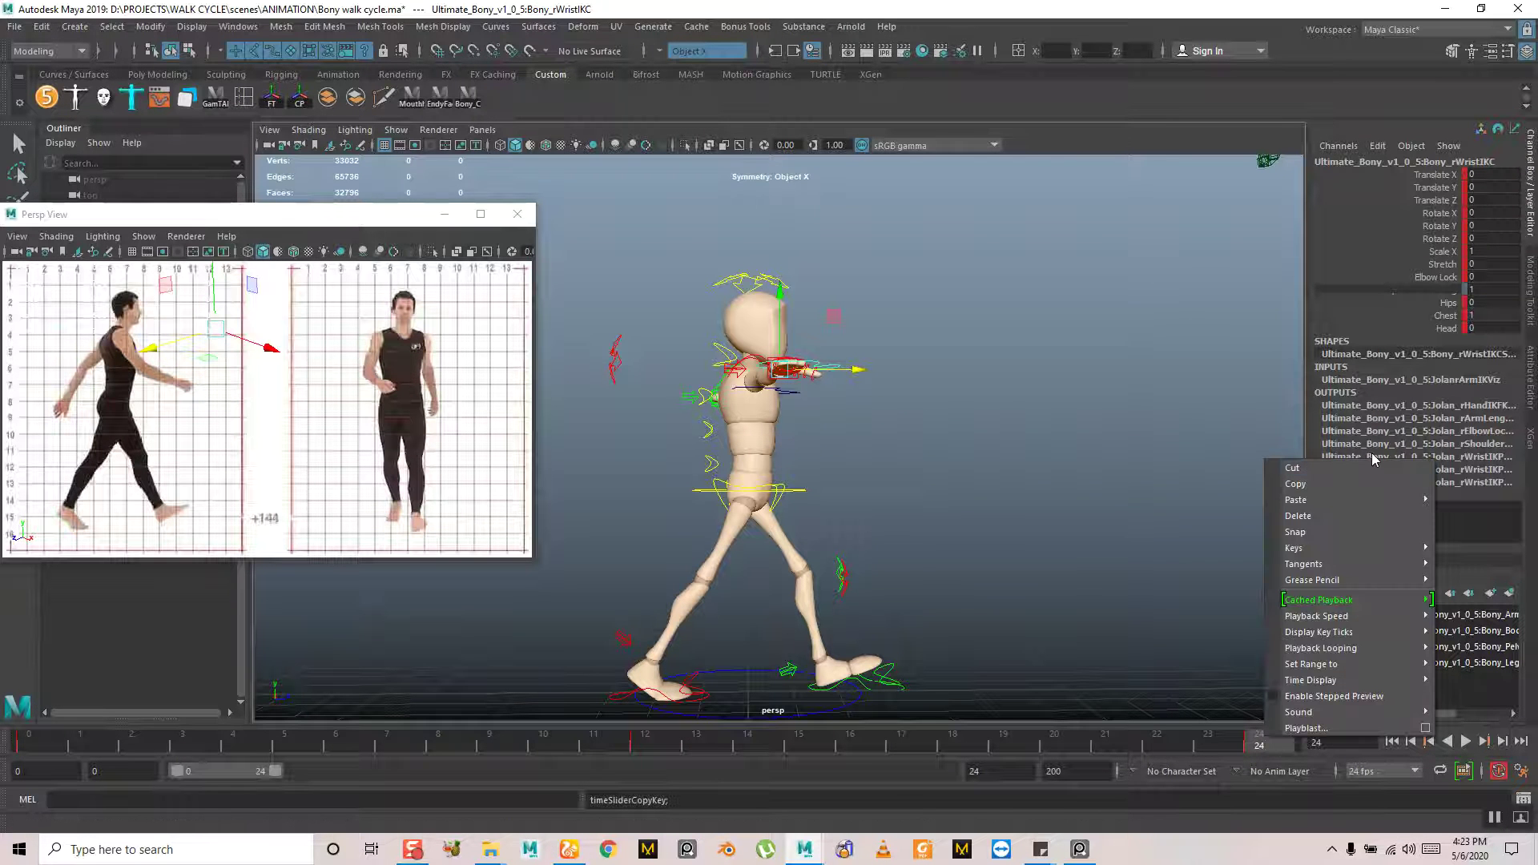
mouse_move(1353, 500)
left_click(1208, 512)
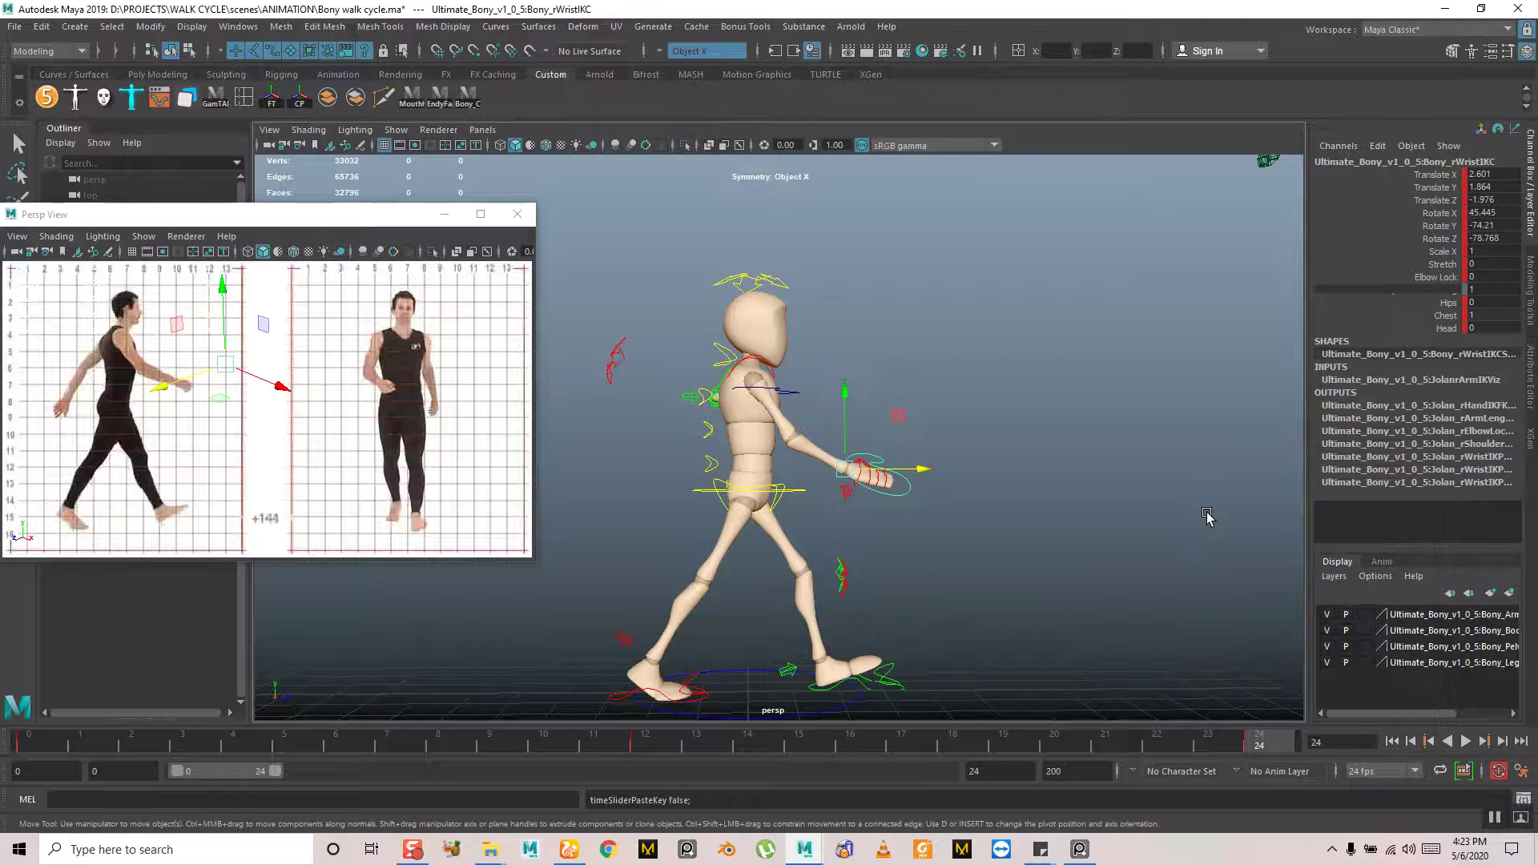
Switch the left arm to IK by setting its arm switch control's Switch Ik Fk attribute to 0
left_click_drag(803, 515, 633, 528, "alt")
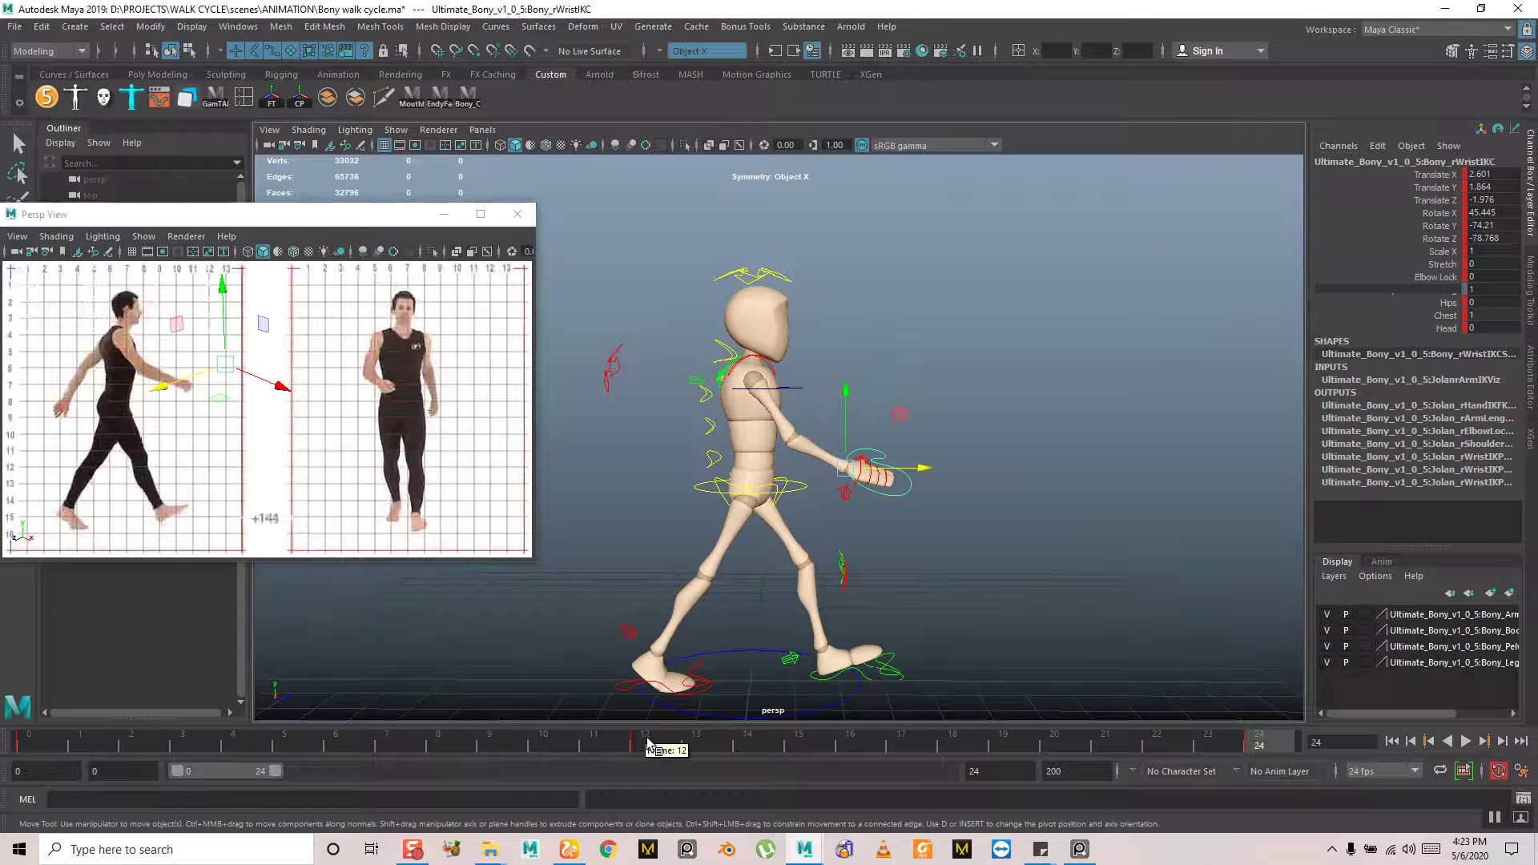
left_click_drag(881, 437, 627, 441, "alt")
left_click_drag(886, 395, 920, 539, "alt")
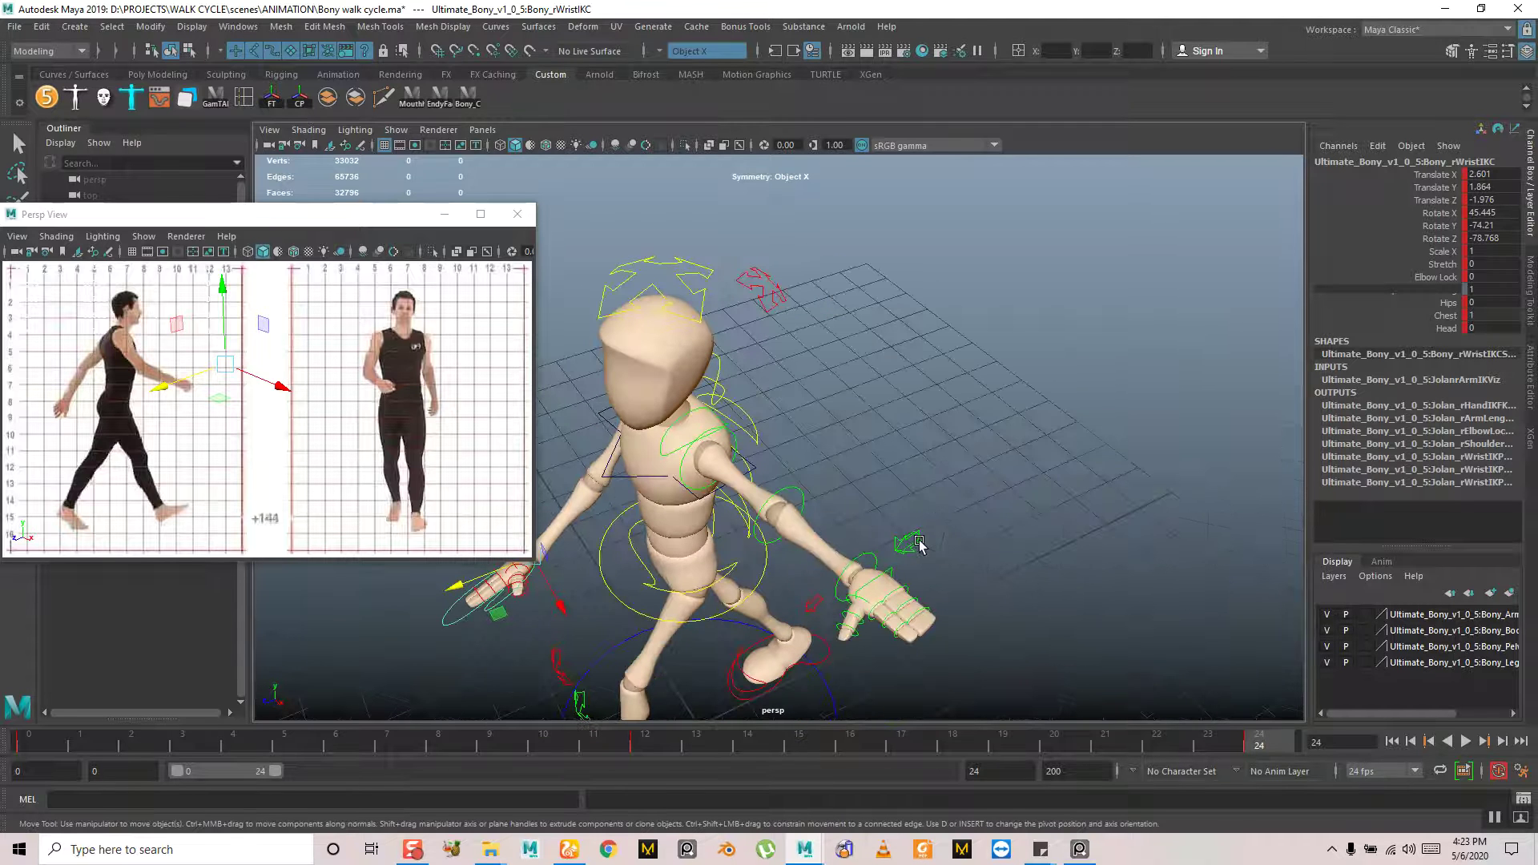
left_click(915, 541)
left_click_drag(1054, 490, 1055, 394, "alt")
left_click(1428, 175)
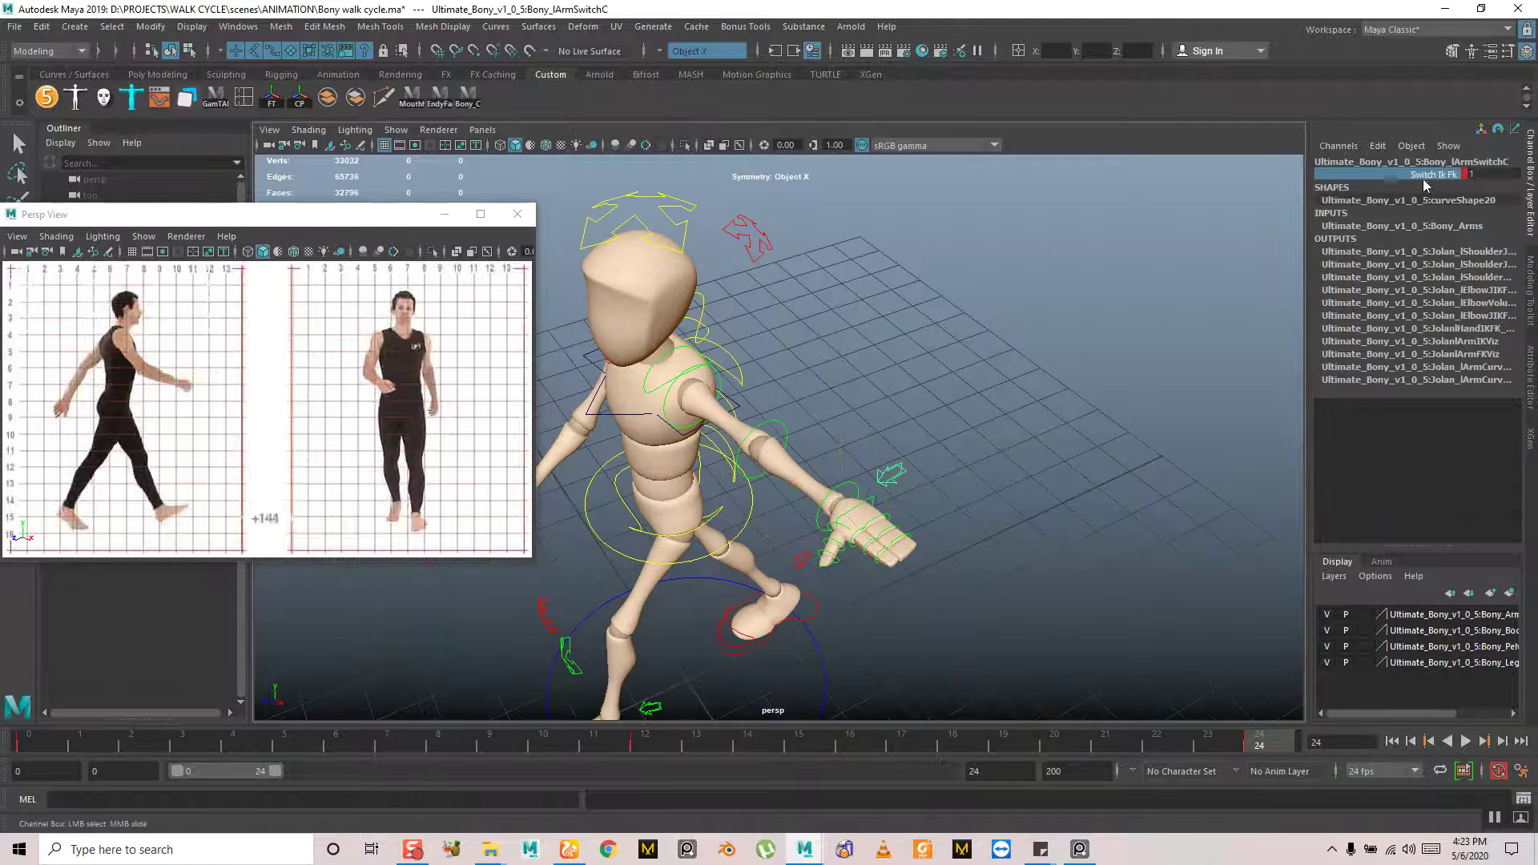
middle_click_drag(1011, 429, 856, 429)
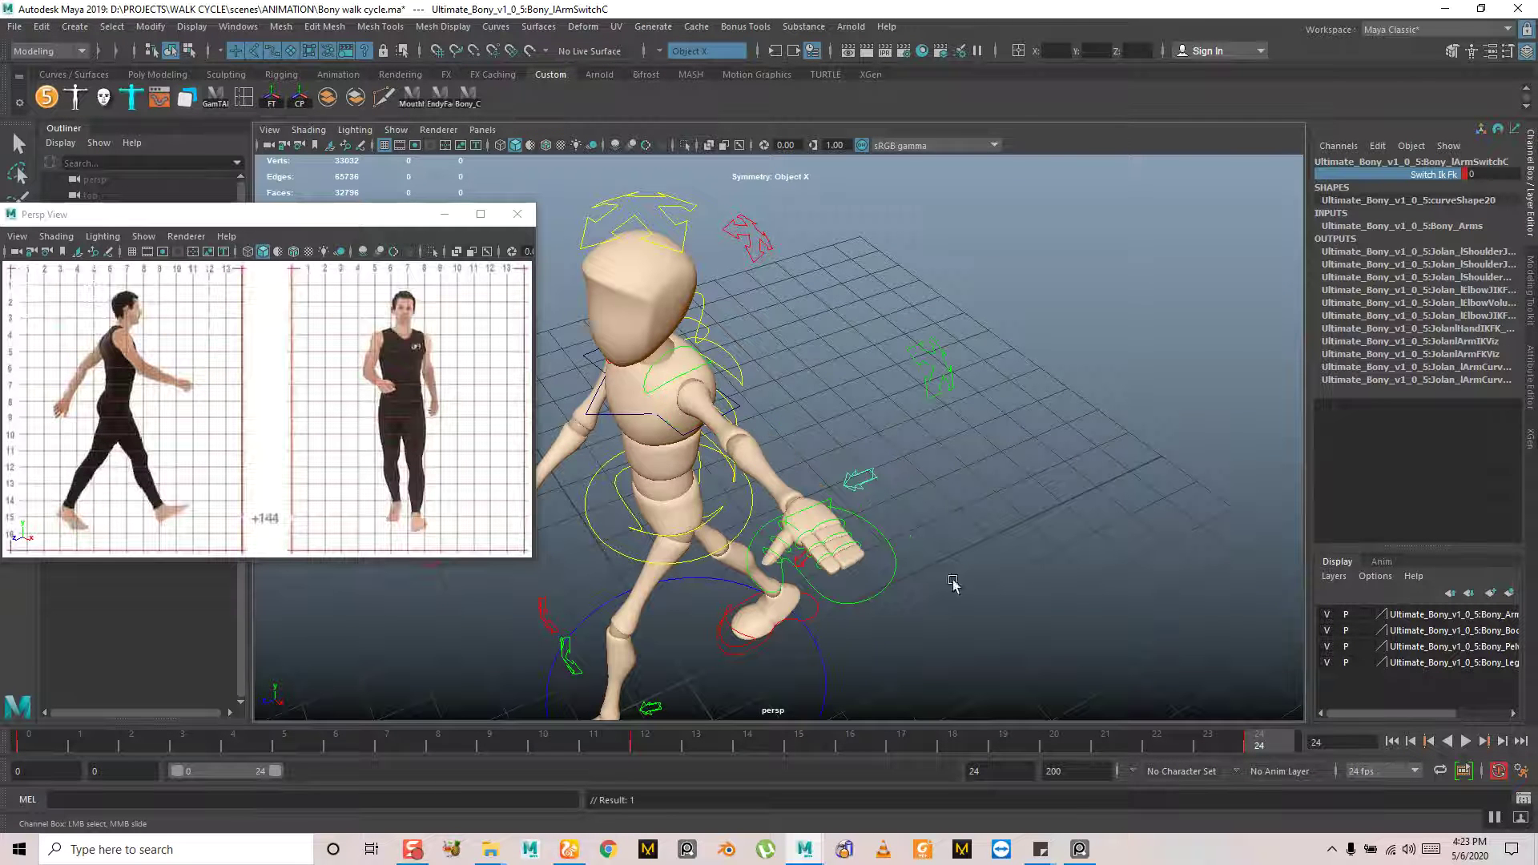
Try changing the Chest attribute of the left wrist IK control
left_click(874, 595)
left_click_drag(966, 579, 1059, 561, "alt")
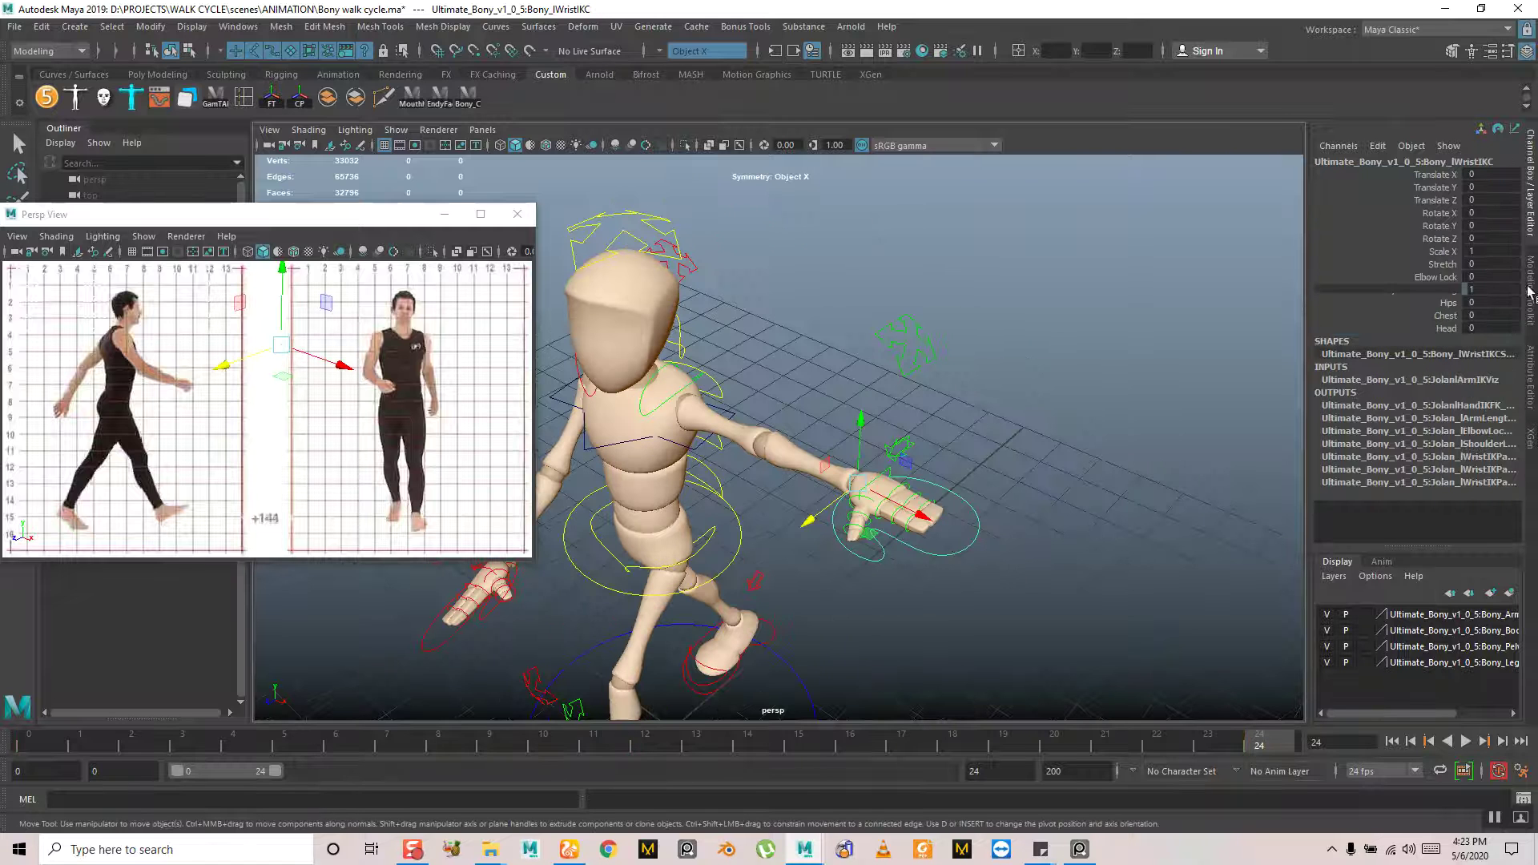
left_click(1446, 315)
middle_click_drag(1450, 321, 1480, 380)
Compare the channel values of the right and left wrist IK controls at frame 24
left_click_drag(1068, 494, 1057, 463, "alt")
left_click(505, 638)
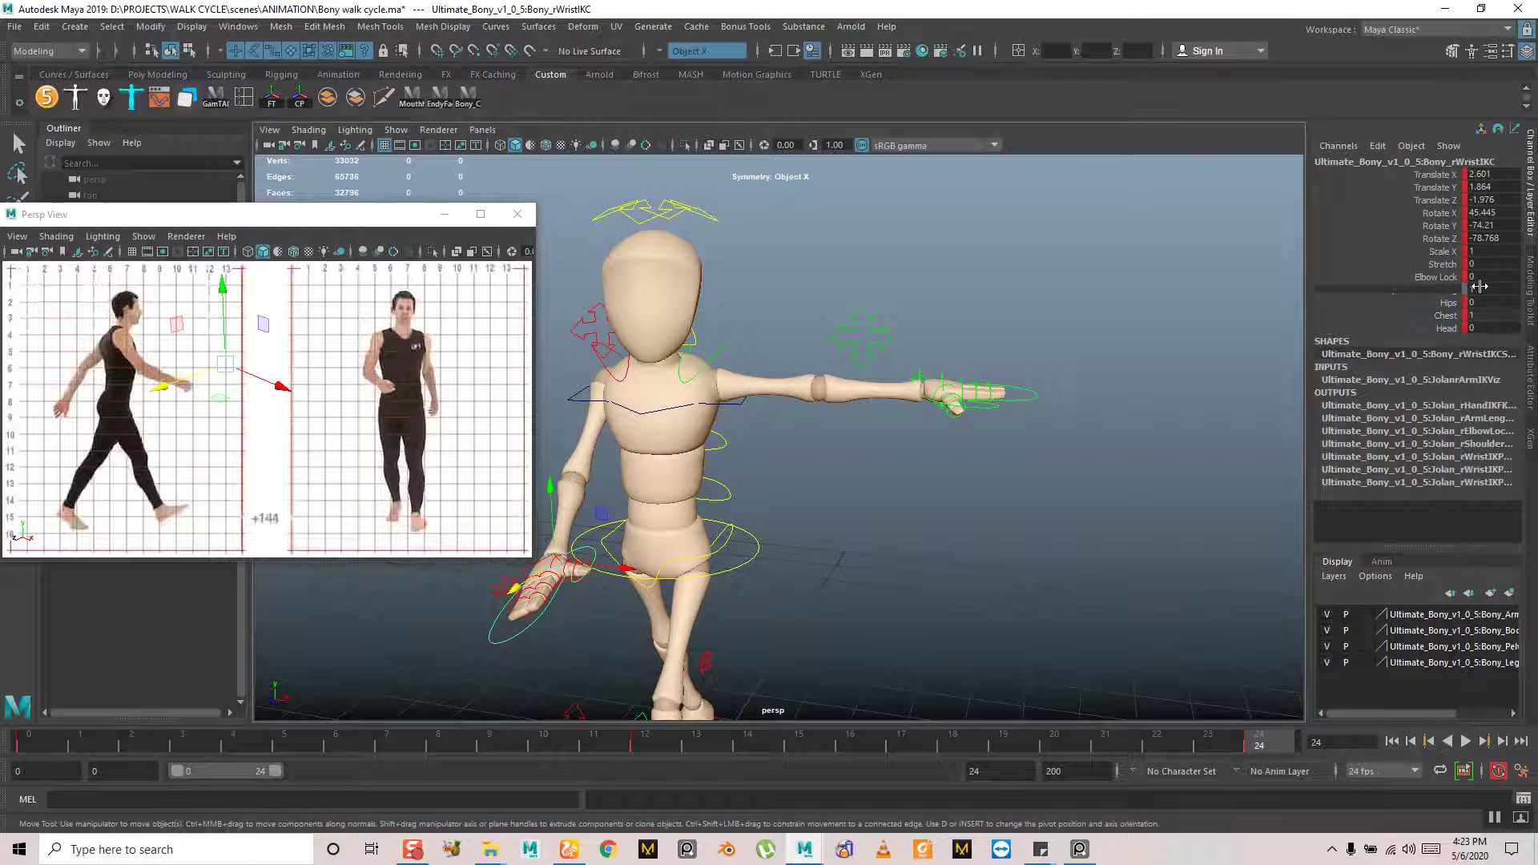
left_click(1029, 415)
left_click_drag(1029, 415, 1041, 469, "alt")
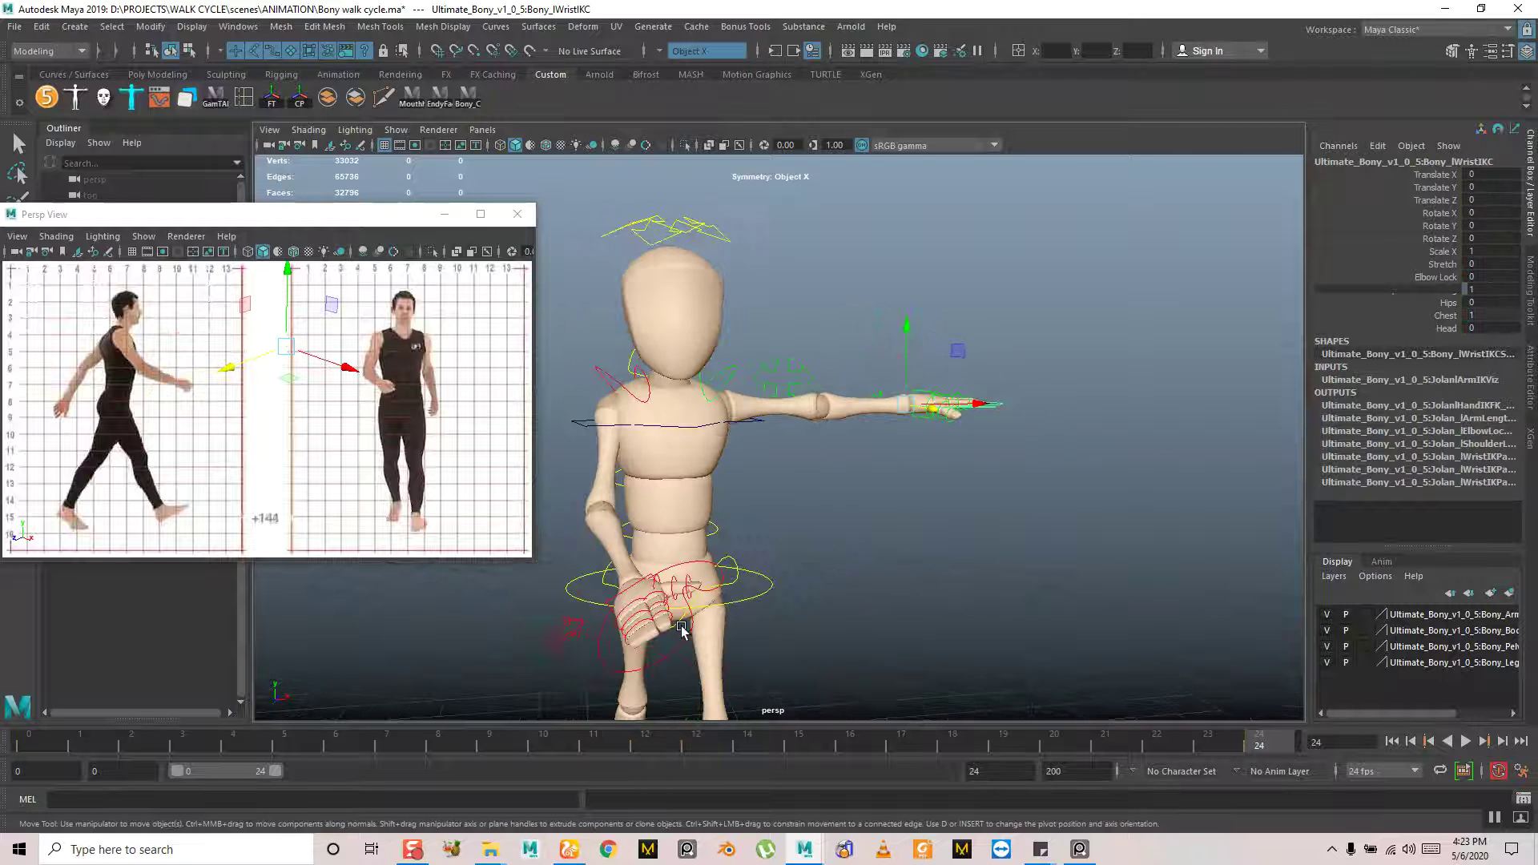
left_click(615, 676)
left_click_drag(1234, 707, 1311, 685, "alt")
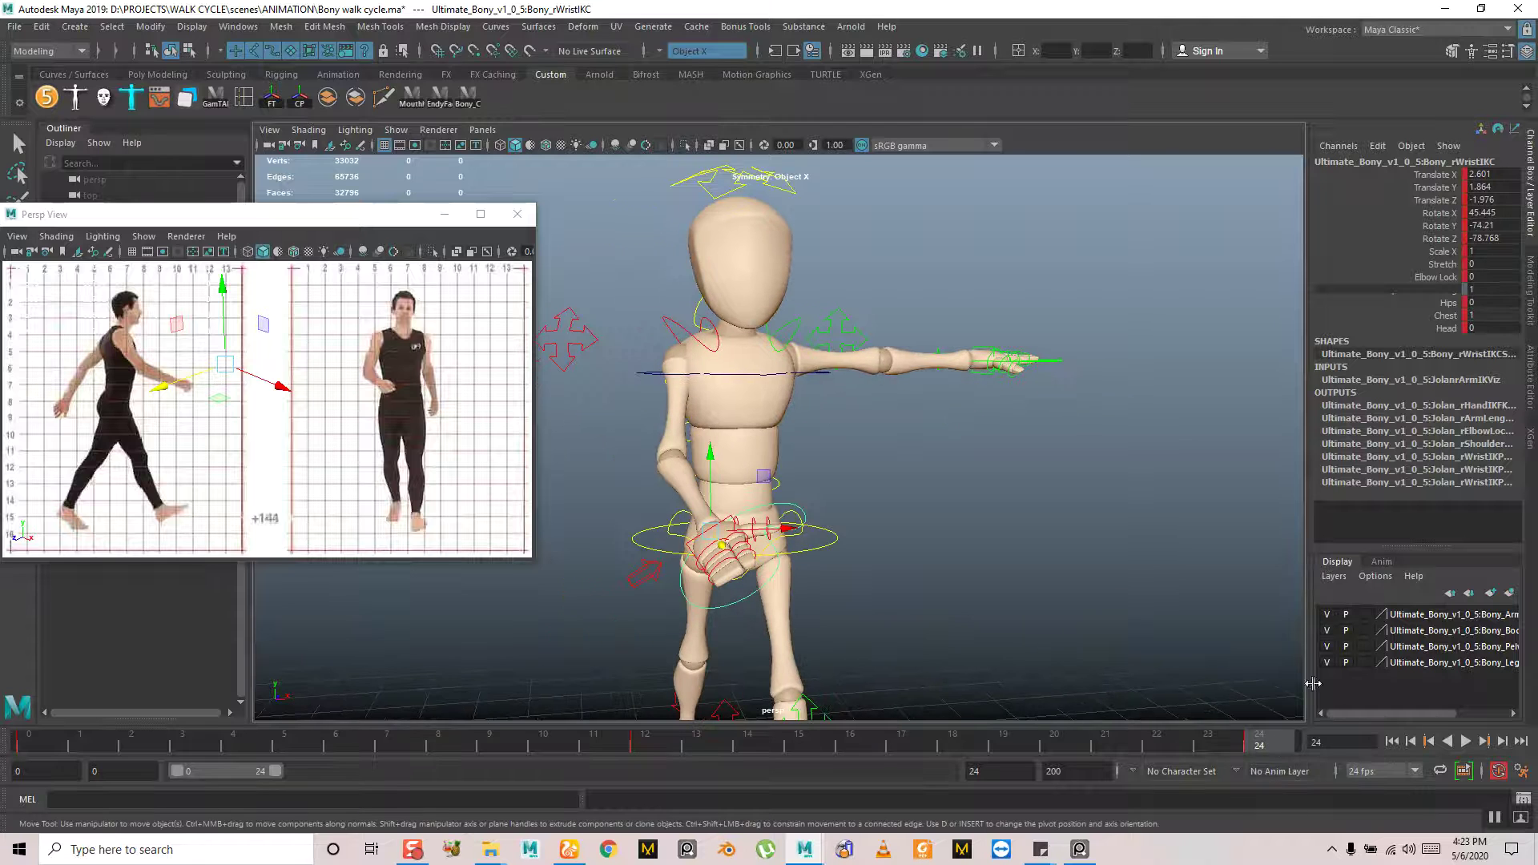
Copy the frame 0 keys of all the finger joint controls on the right hand
left_click_drag(801, 583, 847, 621, "alt")
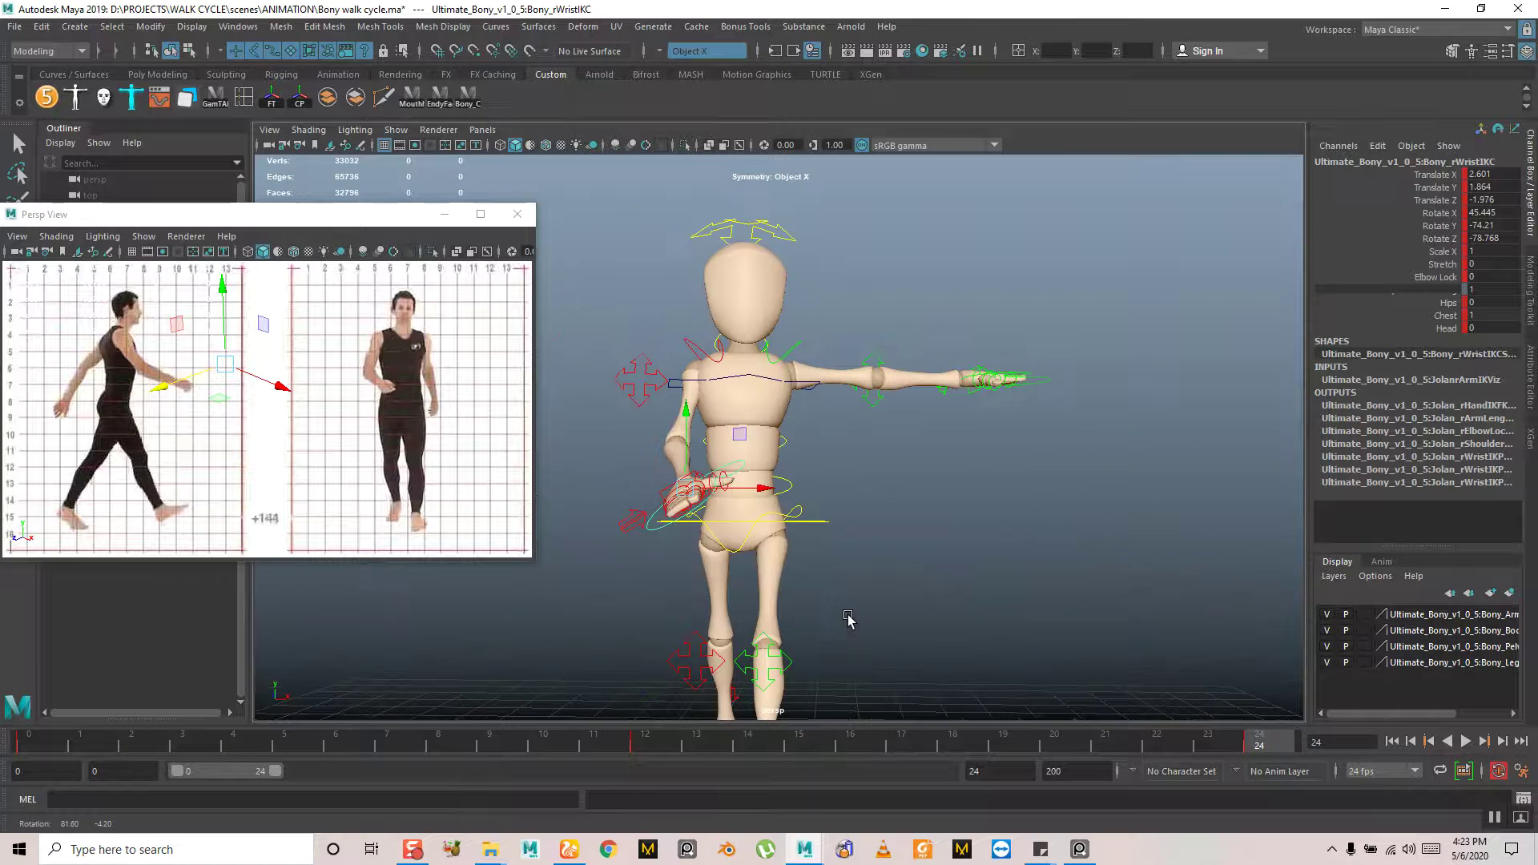
key("e")
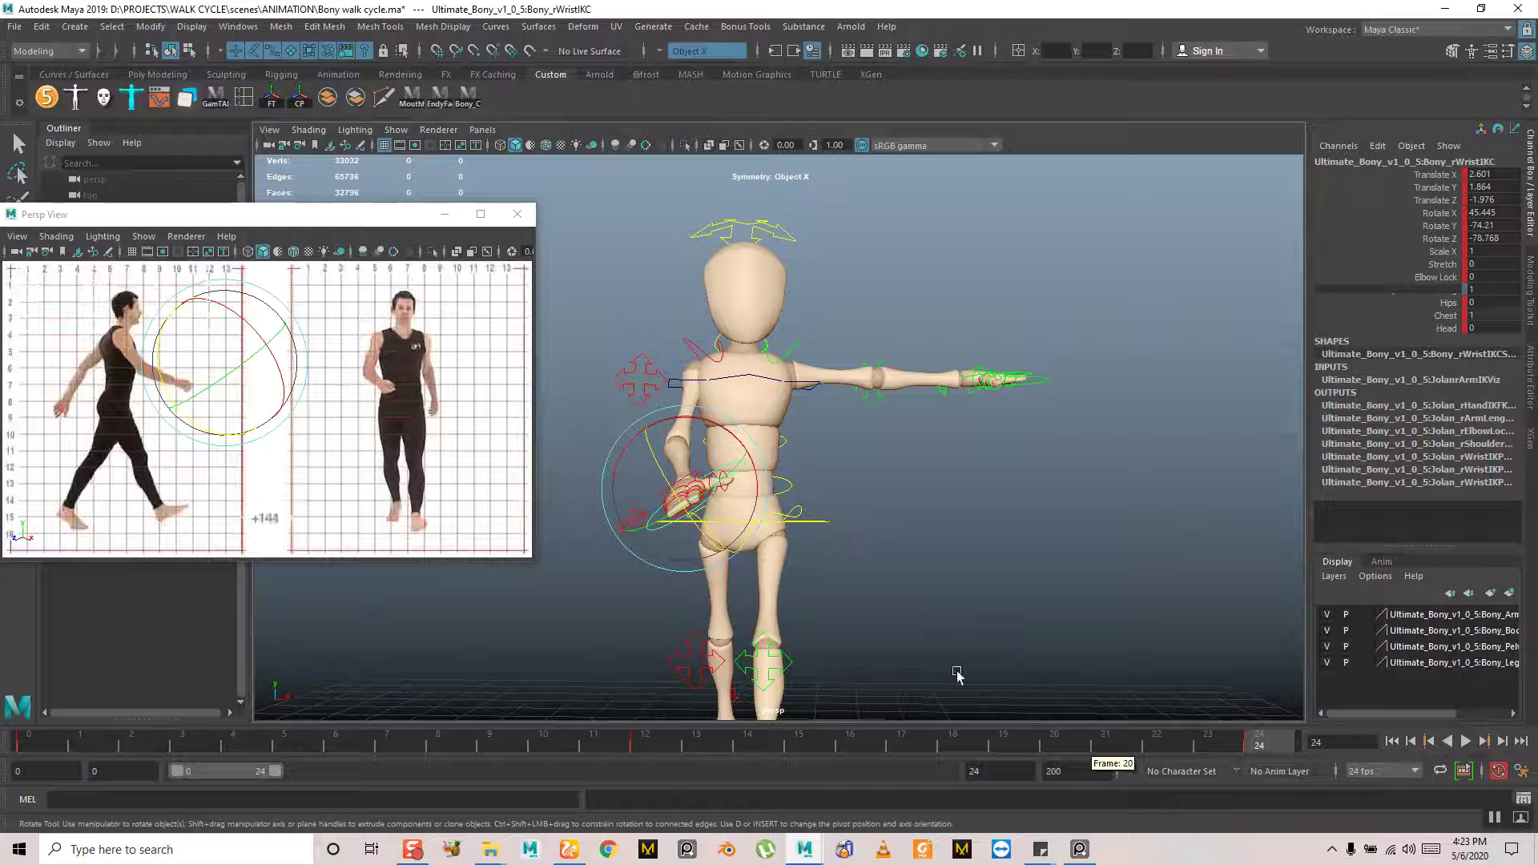
left_click(29, 743)
left_click_drag(741, 560, 848, 568, "alt")
key("q")
right_click_drag(847, 569, 945, 624, "alt")
middle_click_drag(945, 625, 649, 608, "alt")
right_click_drag(649, 608, 823, 641, "alt")
middle_click_drag(824, 642, 837, 617, "alt")
left_click(789, 541)
left_click(795, 522)
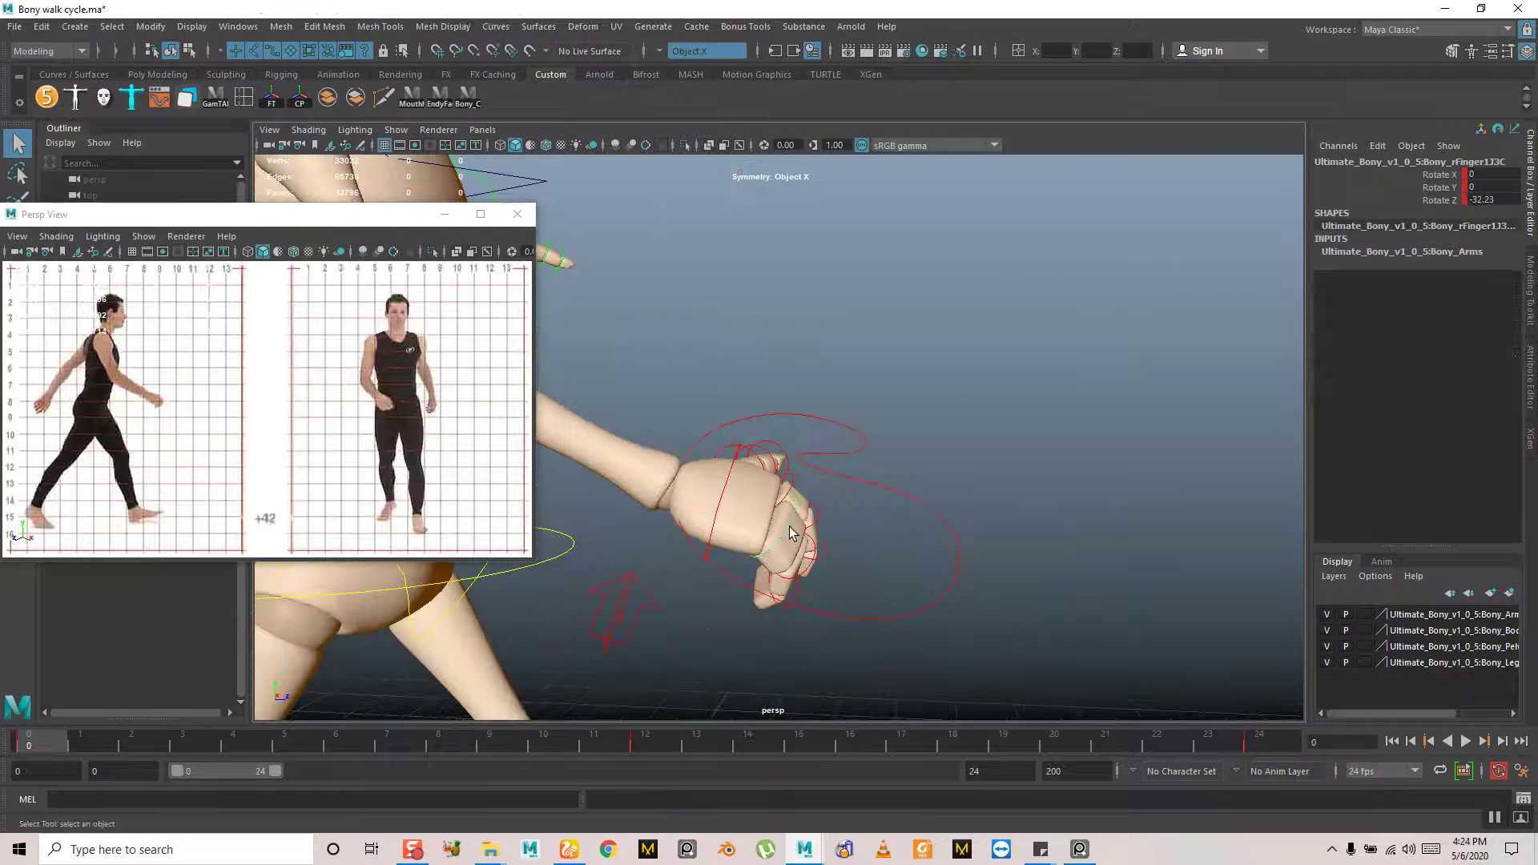
left_click_drag(921, 520, 772, 532, "alt")
middle_click_drag(772, 532, 1033, 557, "alt")
right_click_drag(821, 517, 762, 561, "alt")
left_click_drag(762, 561, 858, 573, "alt")
left_click(865, 547)
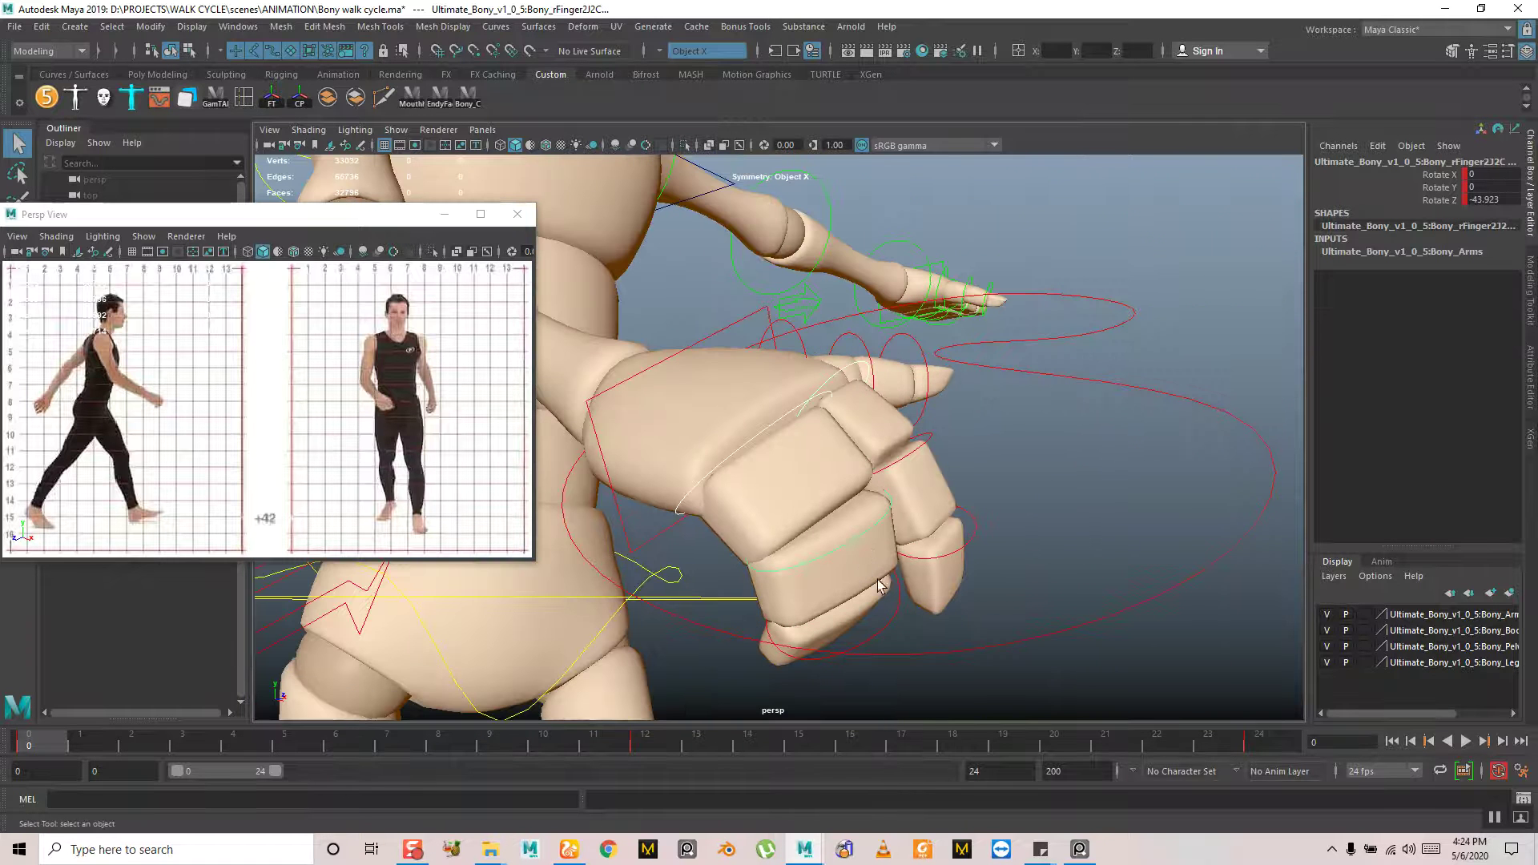
left_click(893, 623)
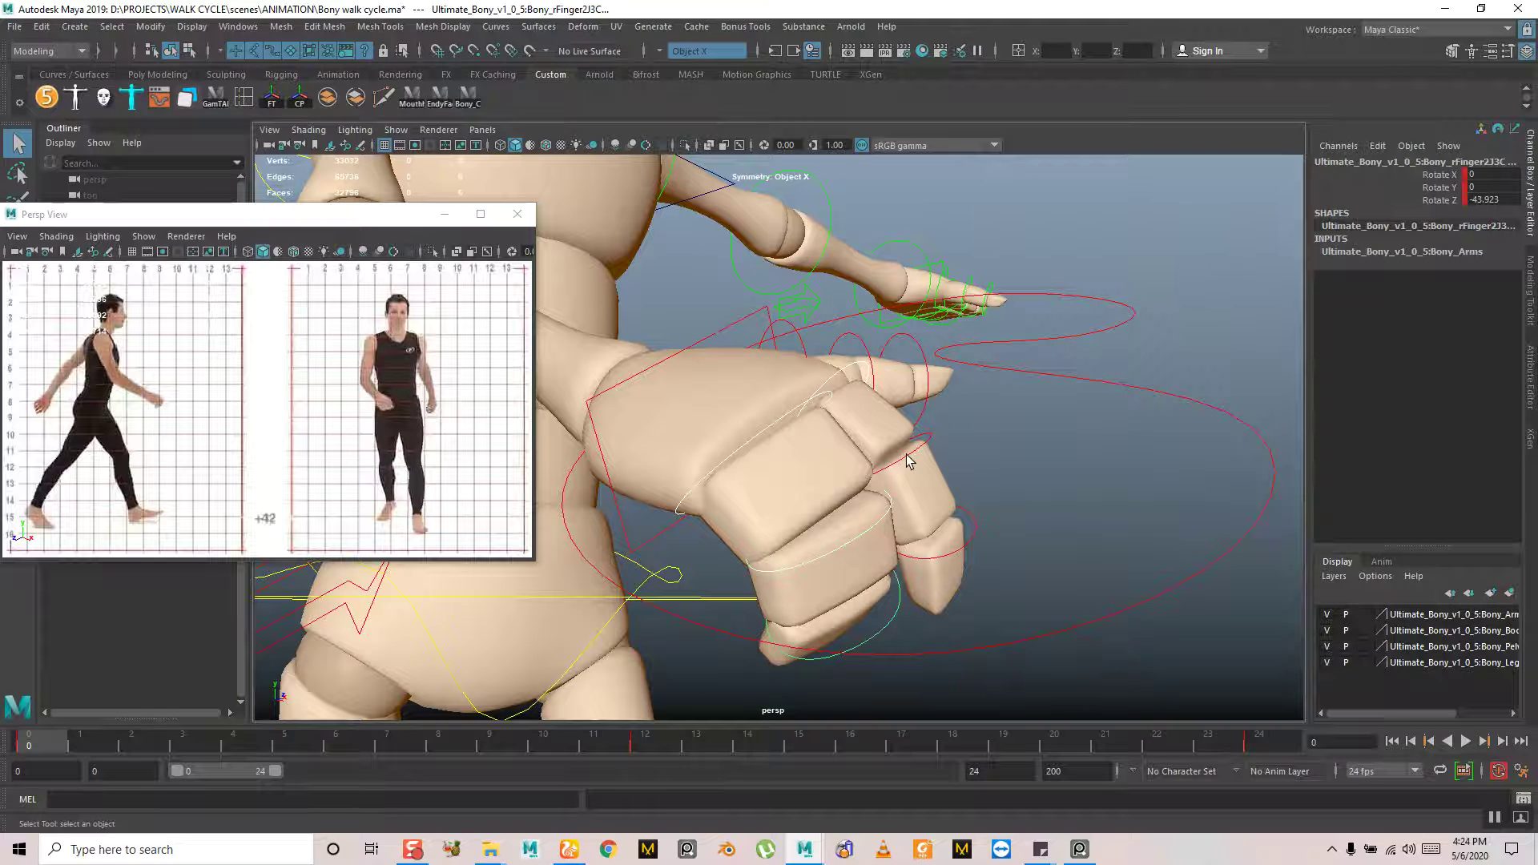
left_click(971, 553)
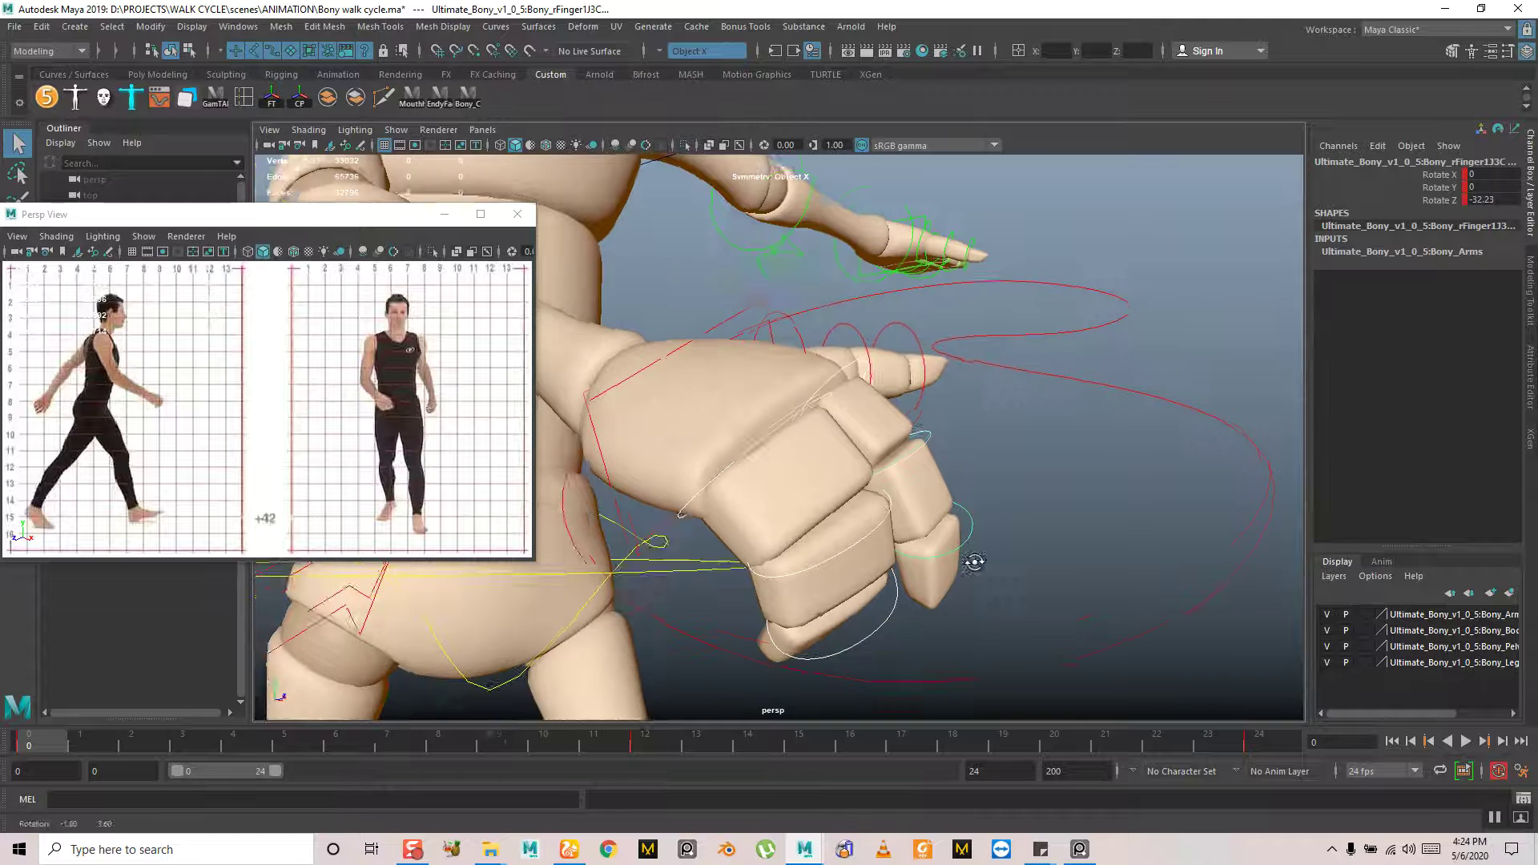
right_click(32, 753)
left_click(82, 494)
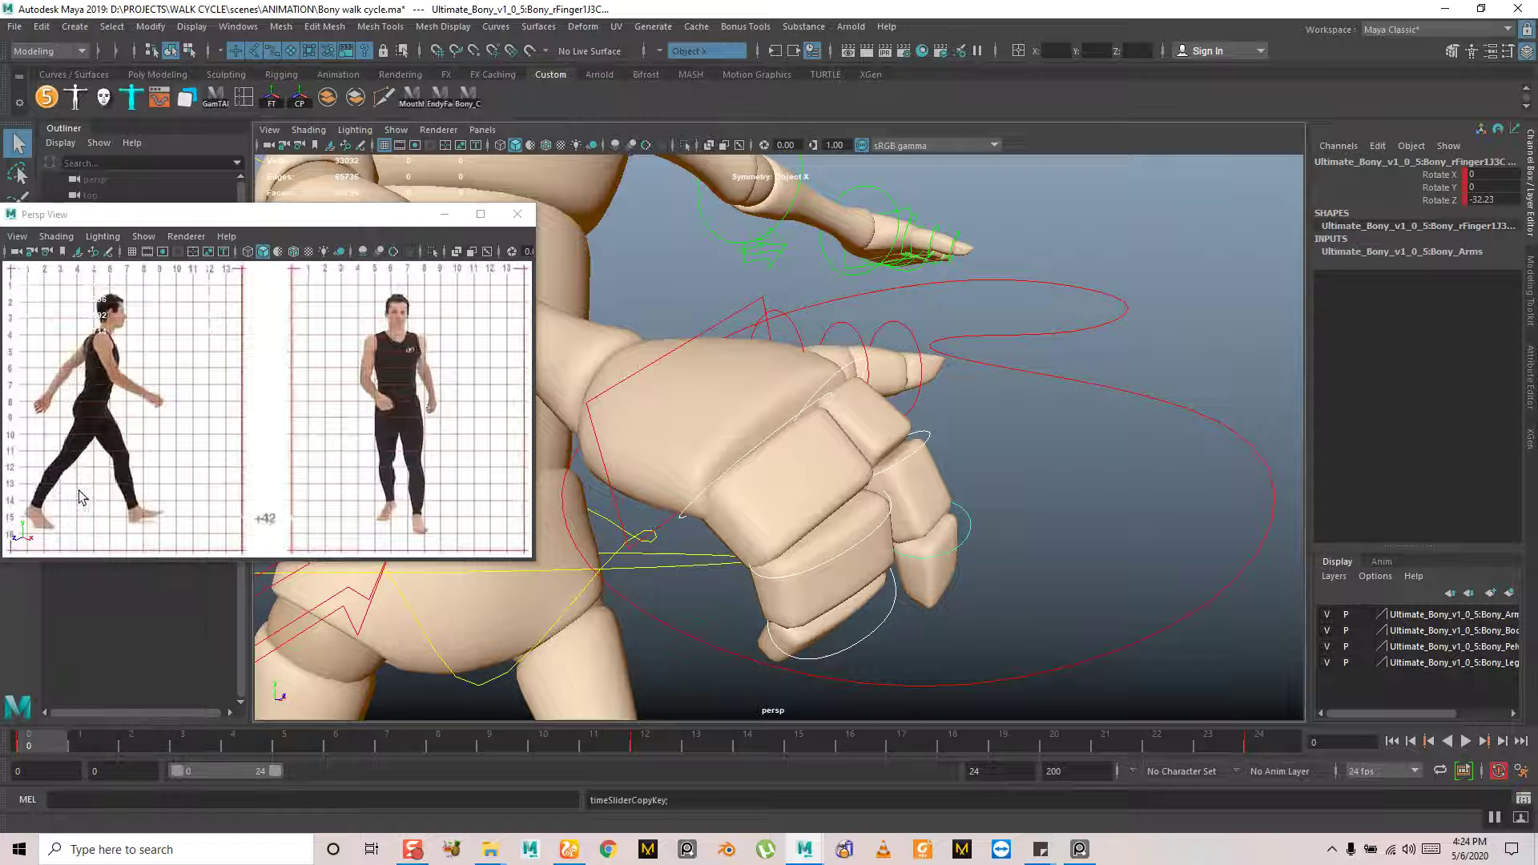
Paste the copied right finger keys at frame 24
left_click(1271, 741)
right_click(1272, 731)
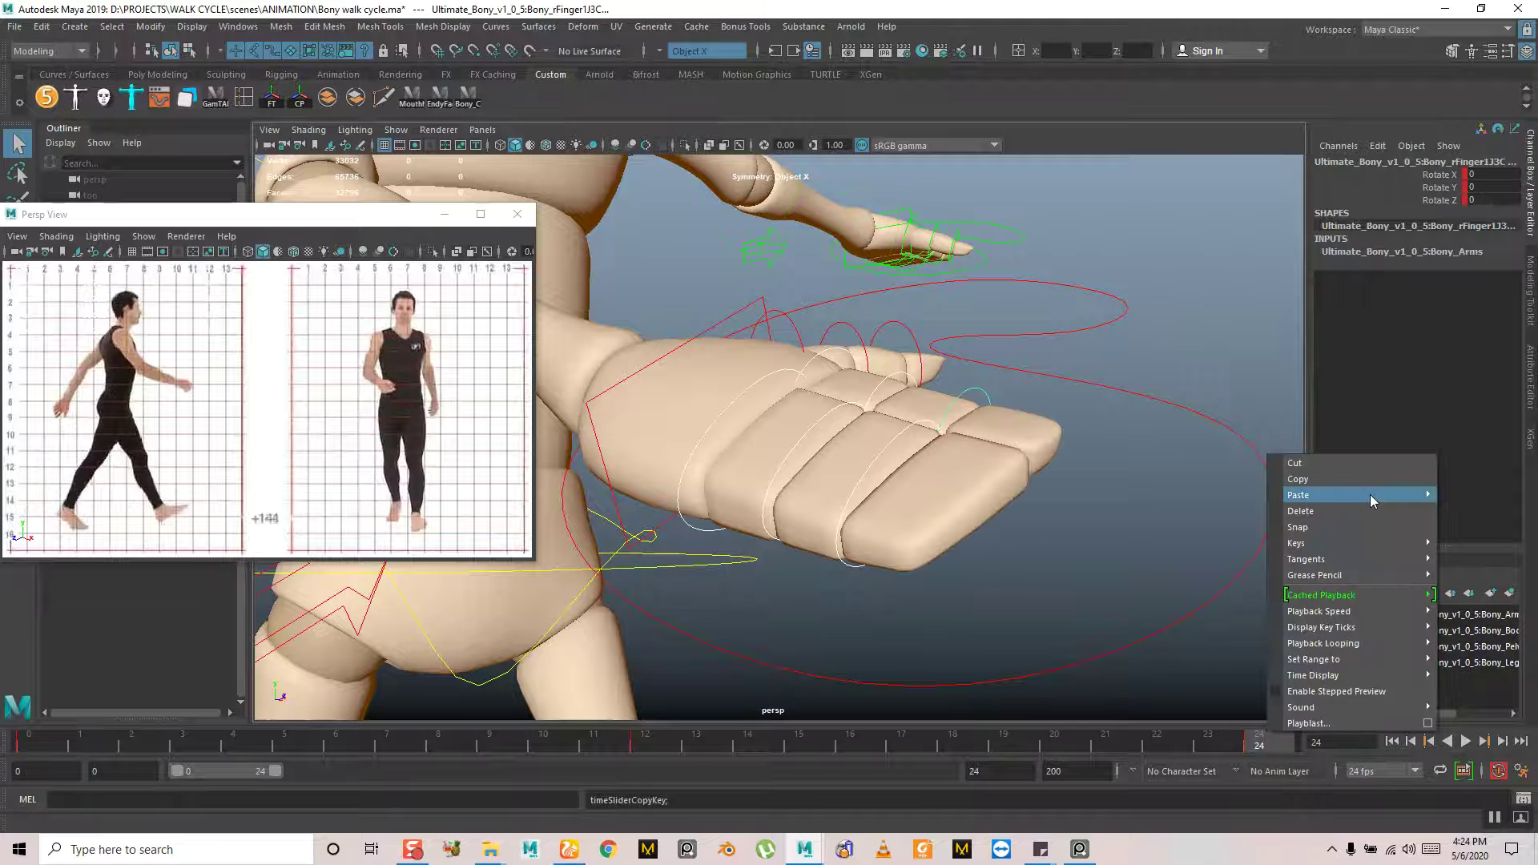
mouse_move(1370, 493)
left_click(1185, 503)
right_click_drag(1169, 511, 867, 629, "alt")
left_click_drag(878, 426, 982, 548, "alt")
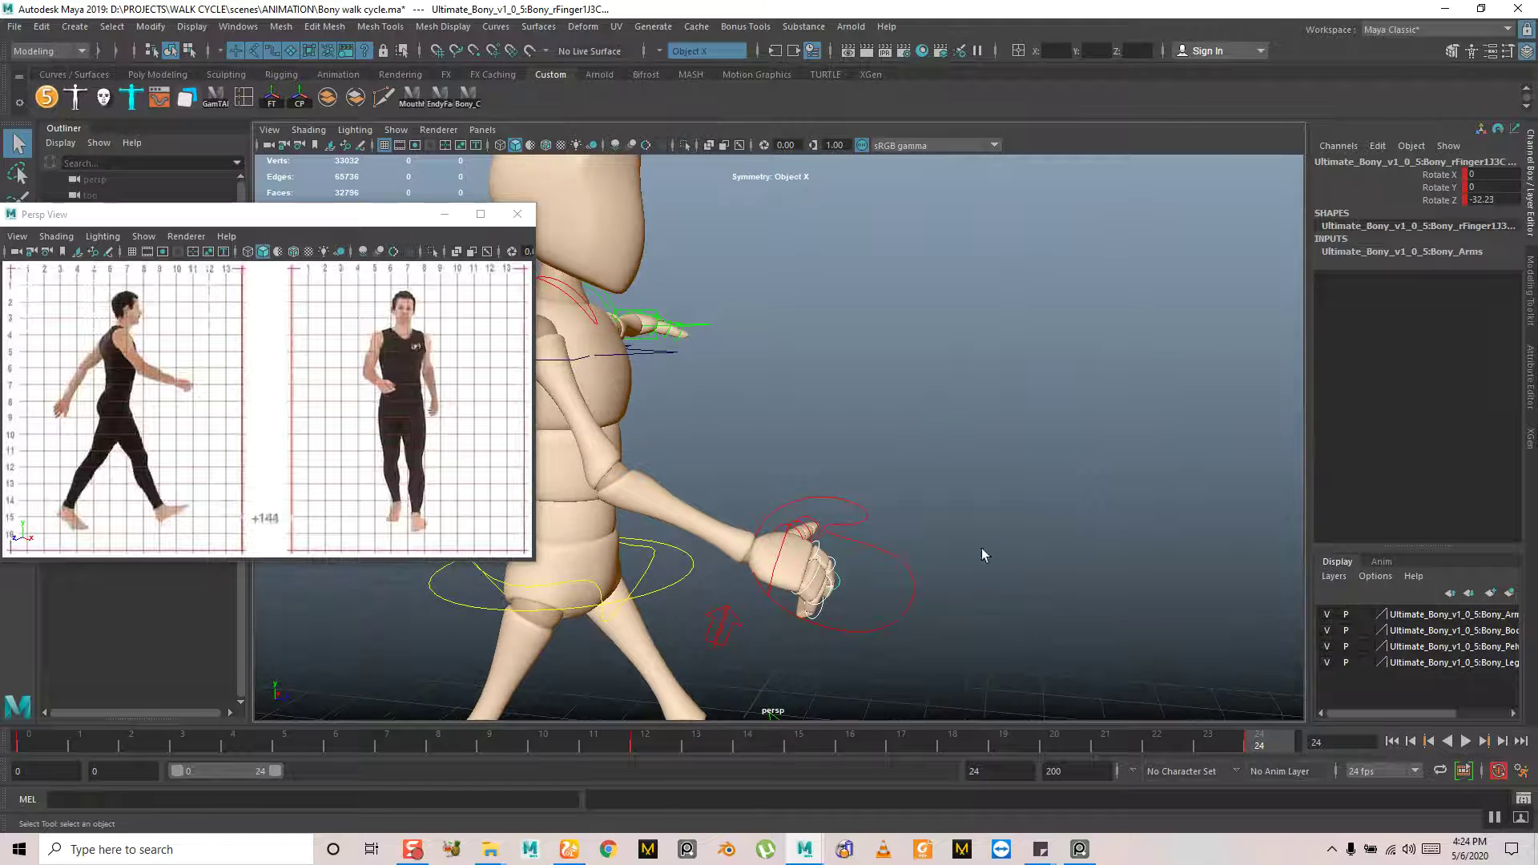
Add the right wrist IK control to the selected finger controls and copy their keys at frame 24
left_click(902, 602)
key("ctrl+z")
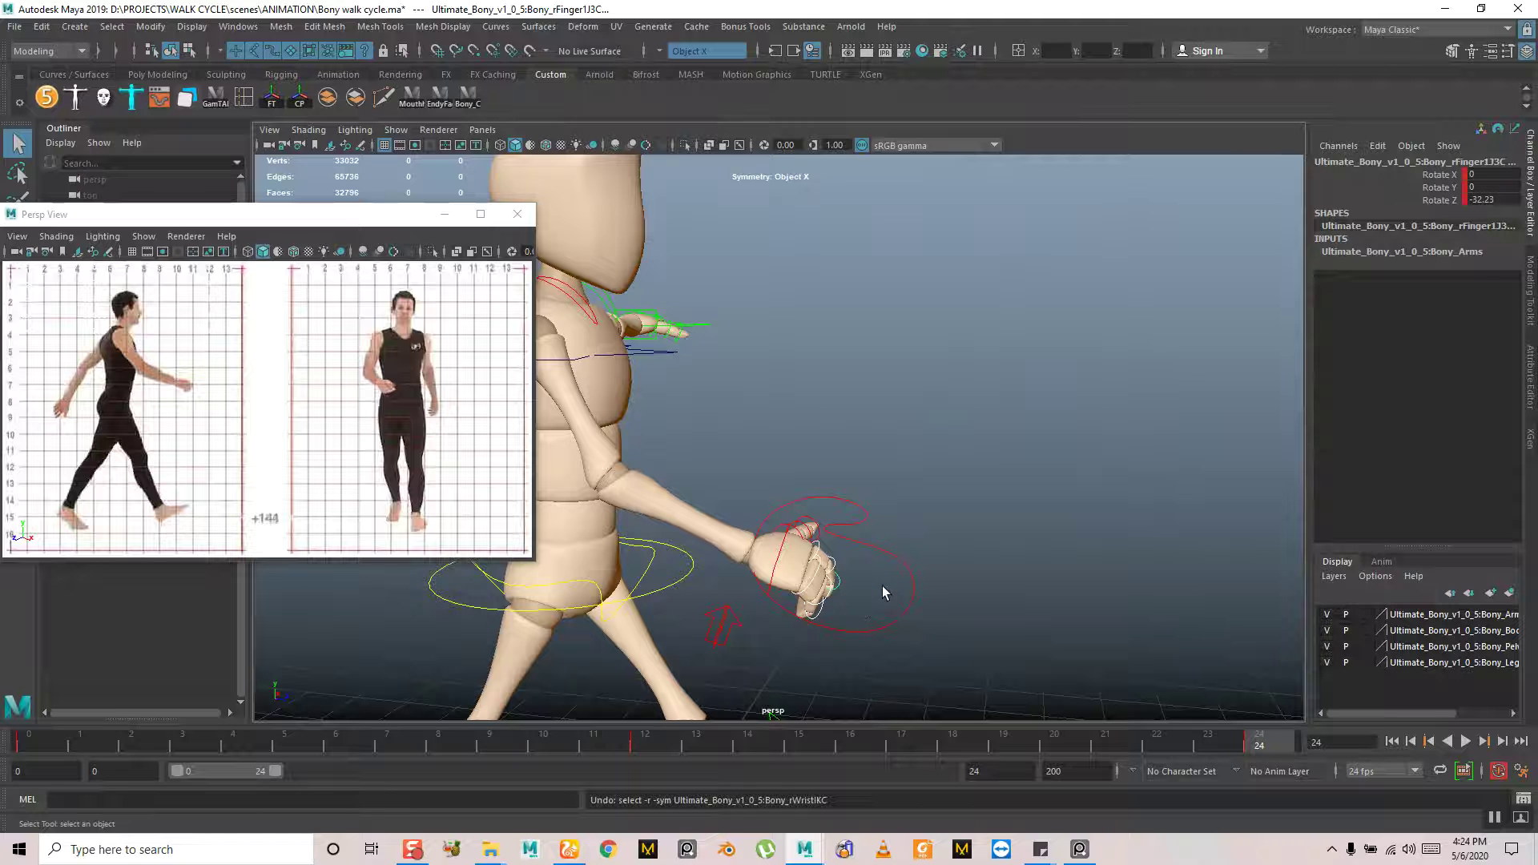
left_click(905, 612)
right_click(1275, 745)
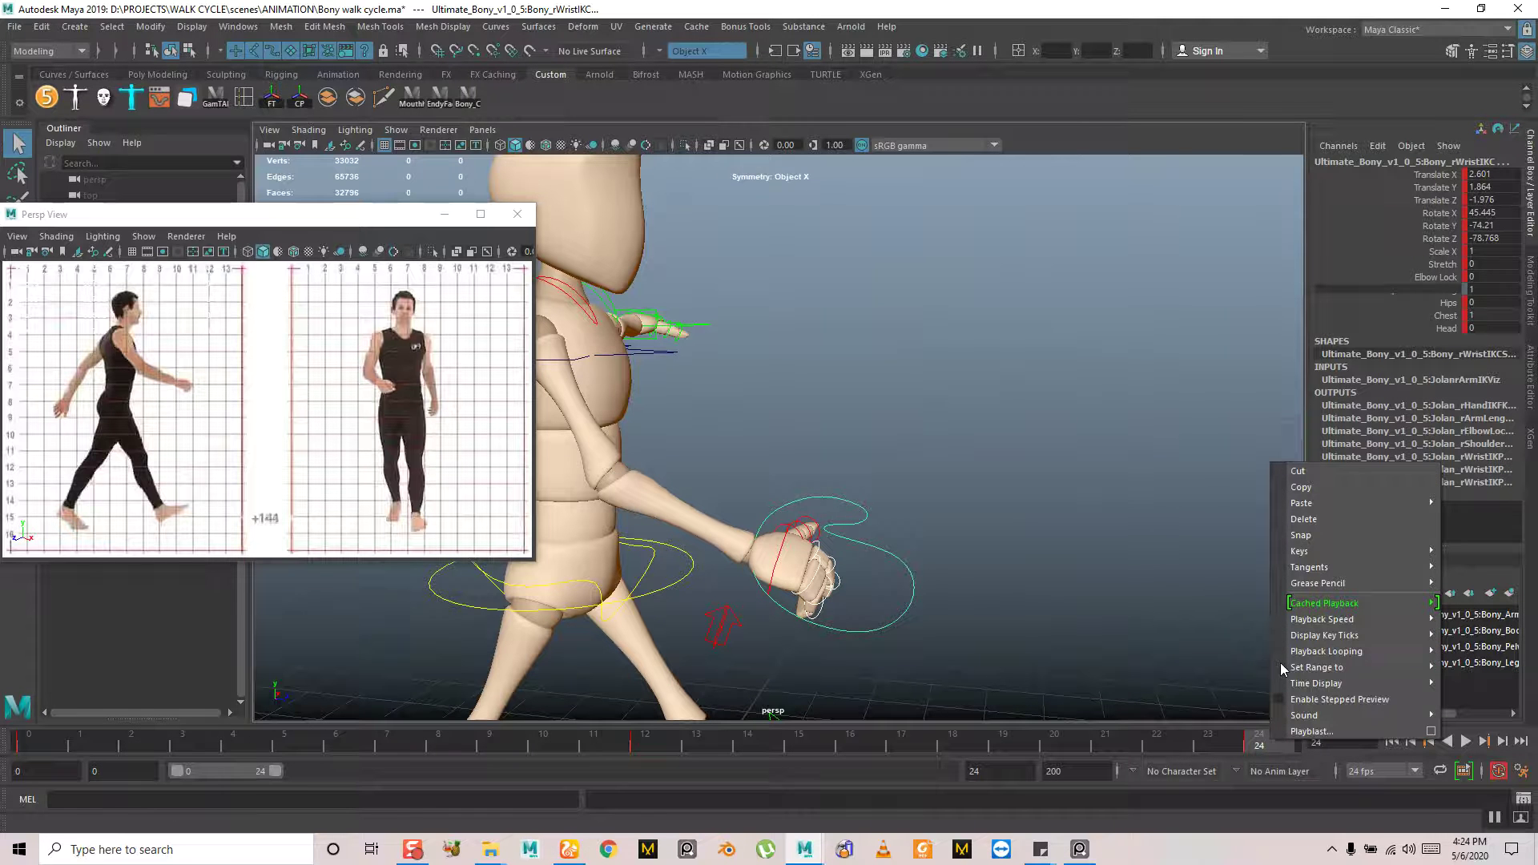
left_click(1328, 487)
Switch the left arm to IK at frame 12 by setting its arm switch control's Switch Ik Fk attribute to 0
left_click_drag(1202, 513, 905, 557, "alt")
middle_click_drag(905, 558, 601, 611, "alt")
left_click(655, 744)
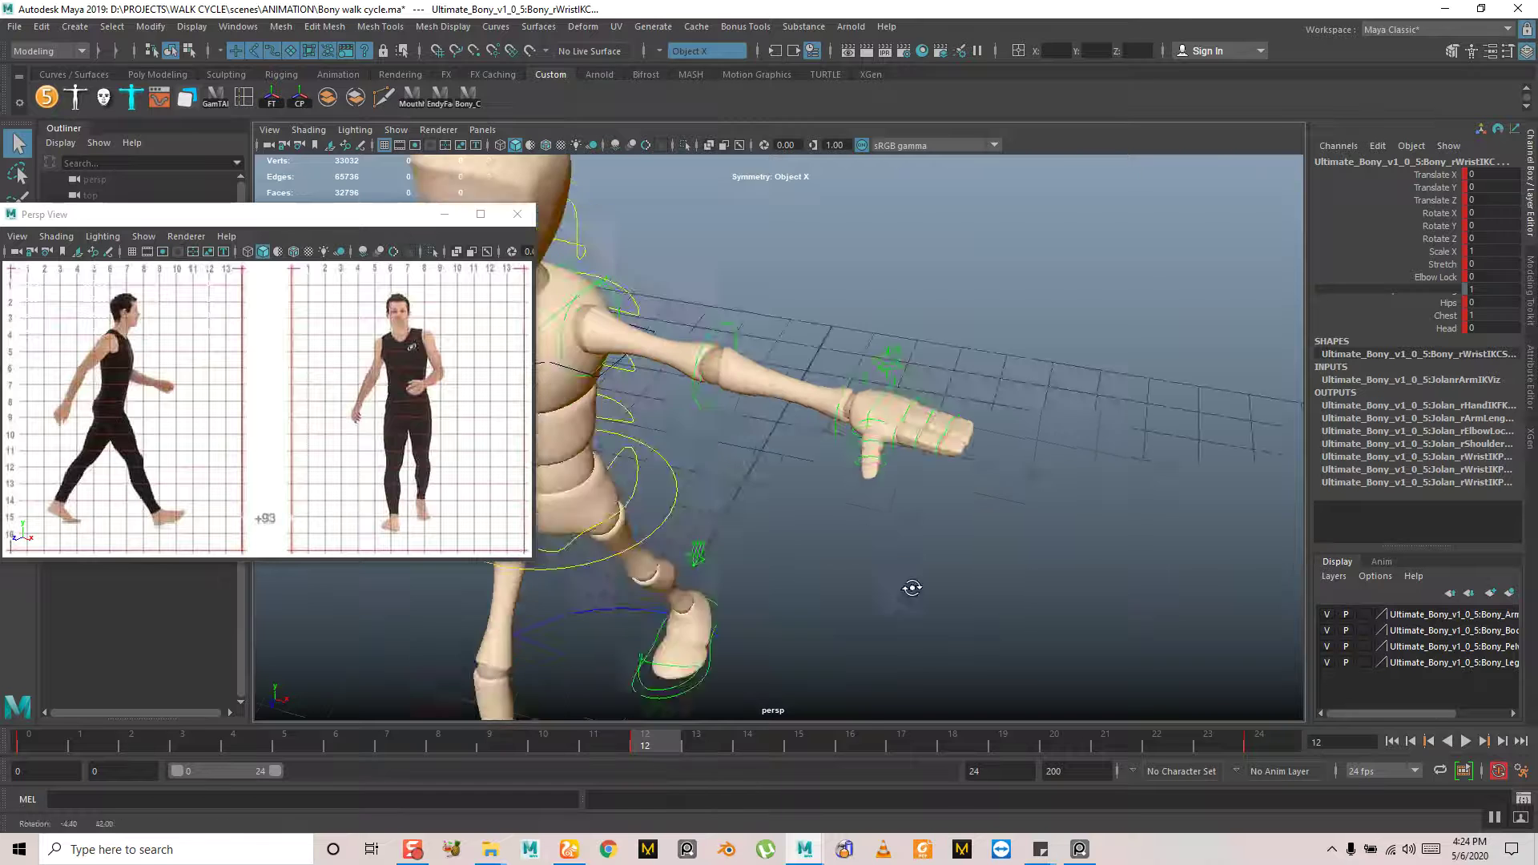
left_click_drag(910, 590, 911, 452, "alt")
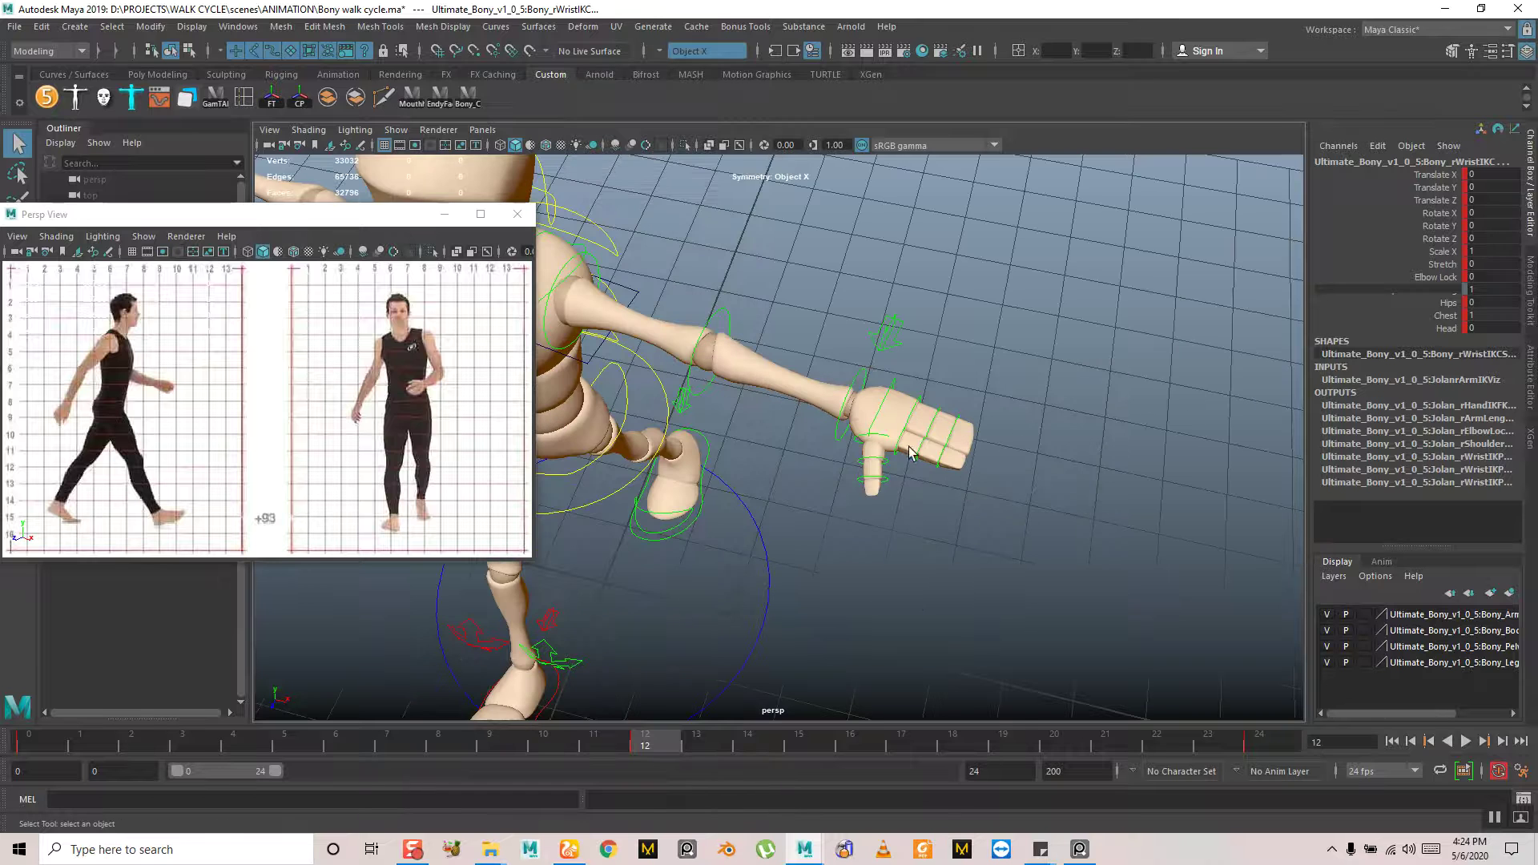
left_click(879, 345)
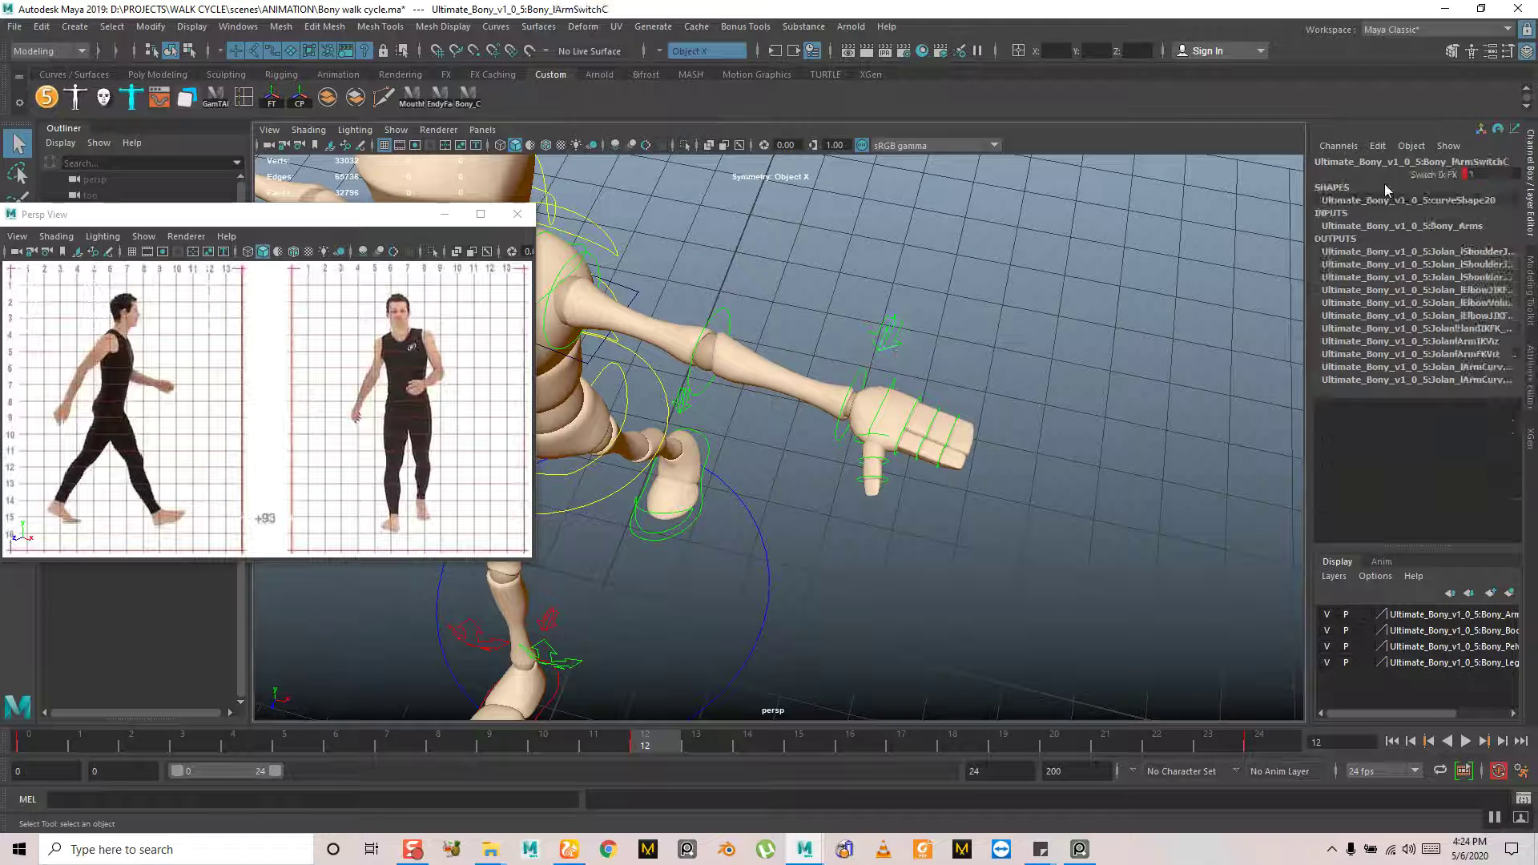
left_click_drag(925, 430, 839, 517, "alt")
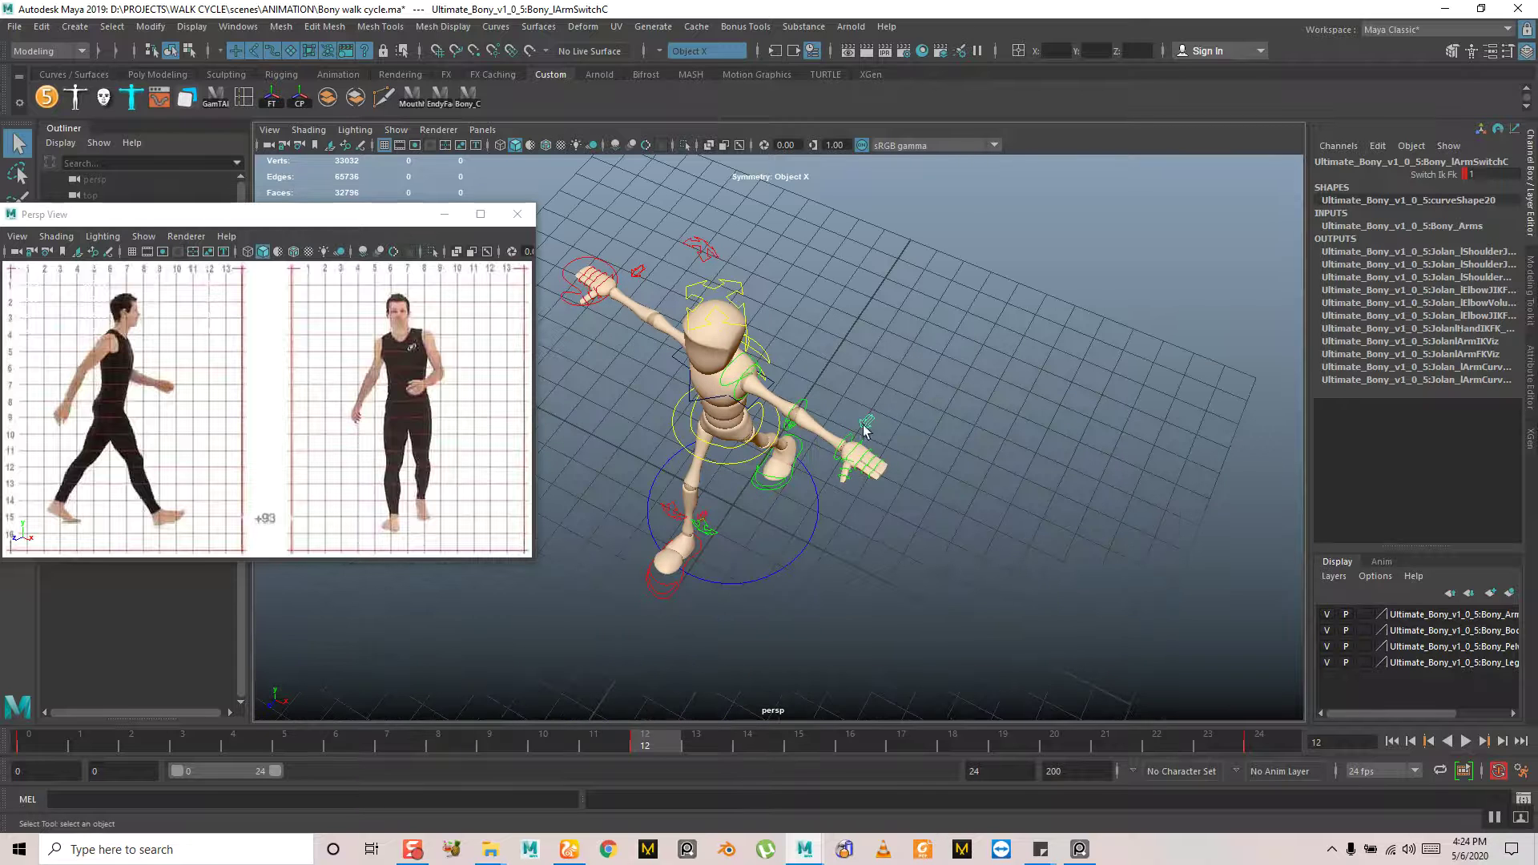
left_click(1434, 174)
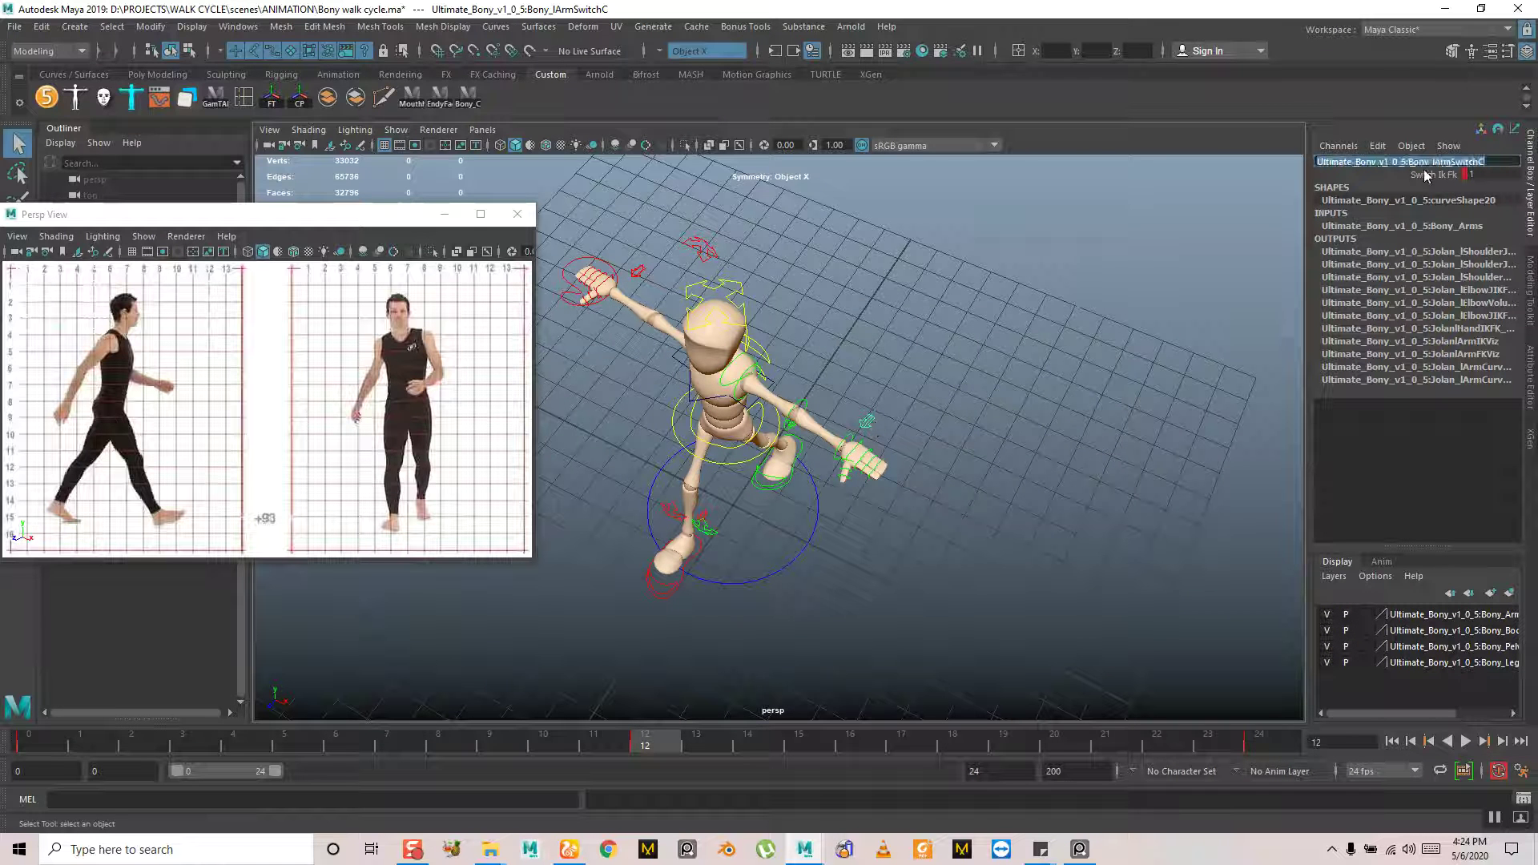
middle_click_drag(1146, 357, 752, 449)
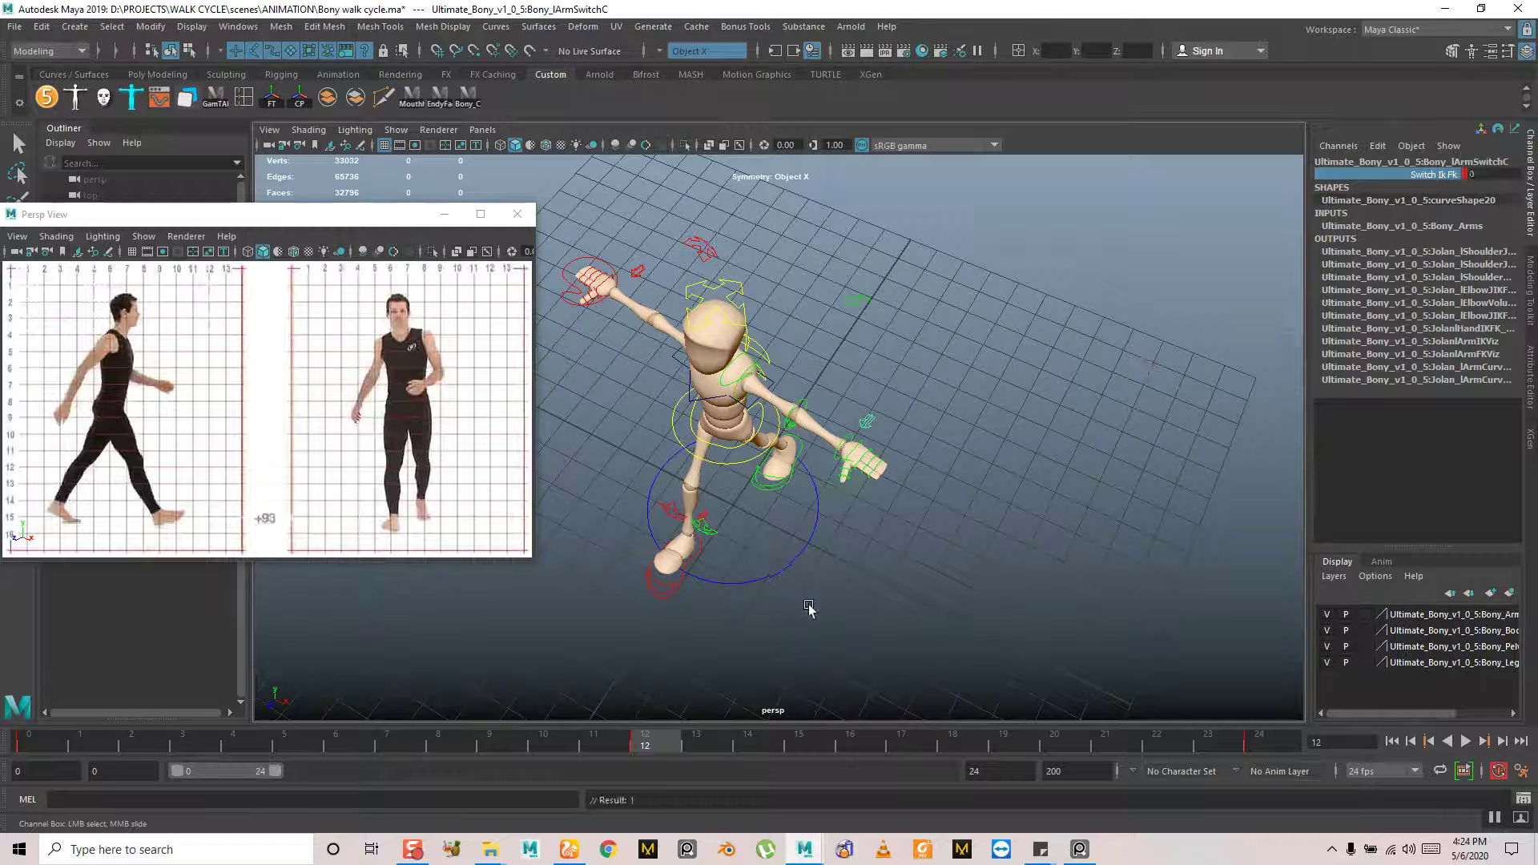
Set a key on the left wrist IK control at frame 12
right_click_drag(869, 494, 1033, 592, "alt")
left_click(971, 533)
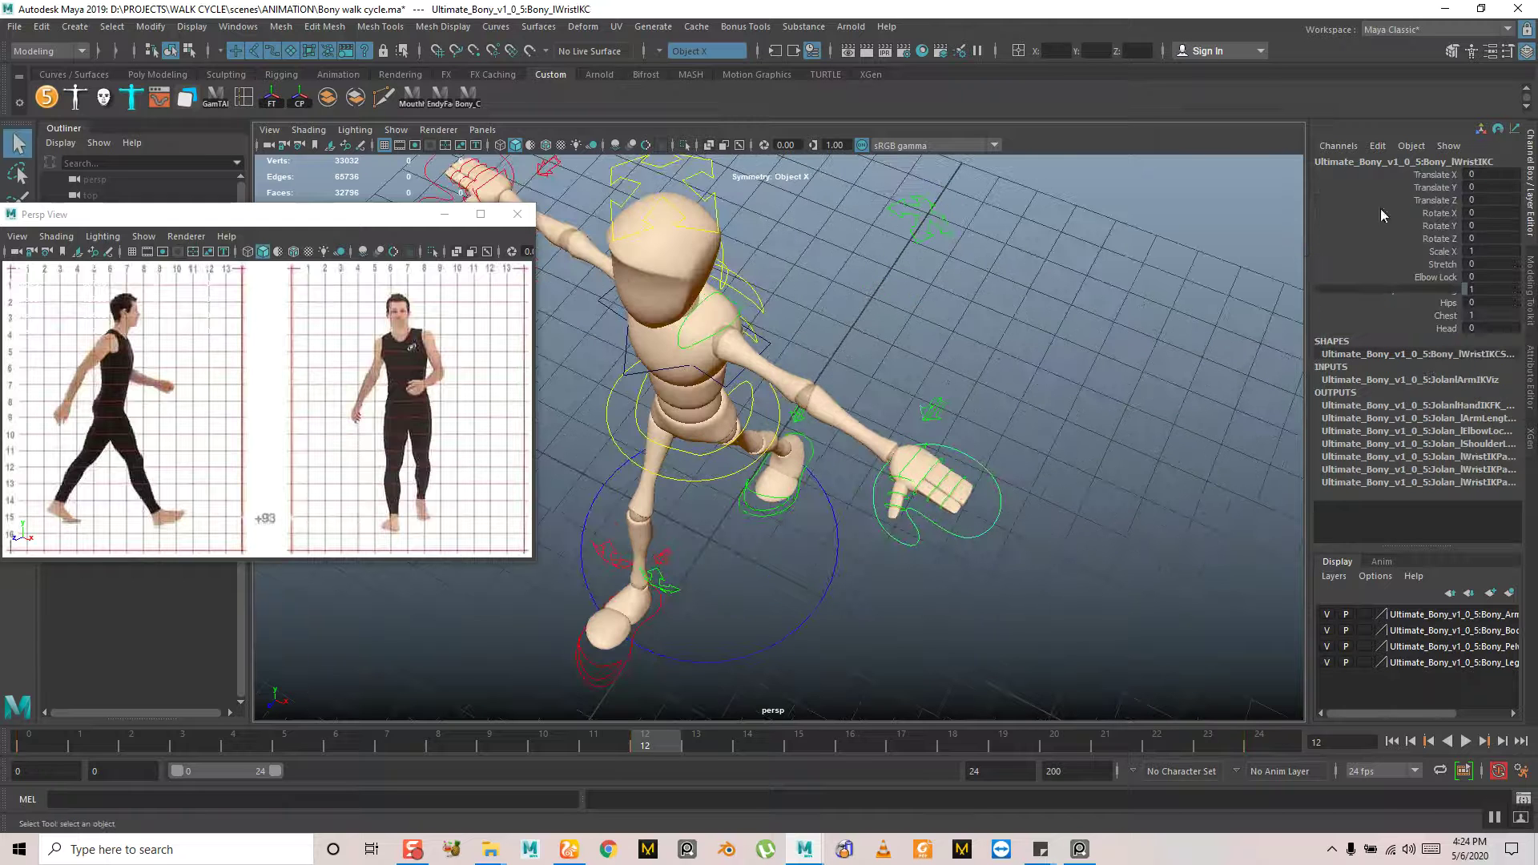
left_click(1440, 317)
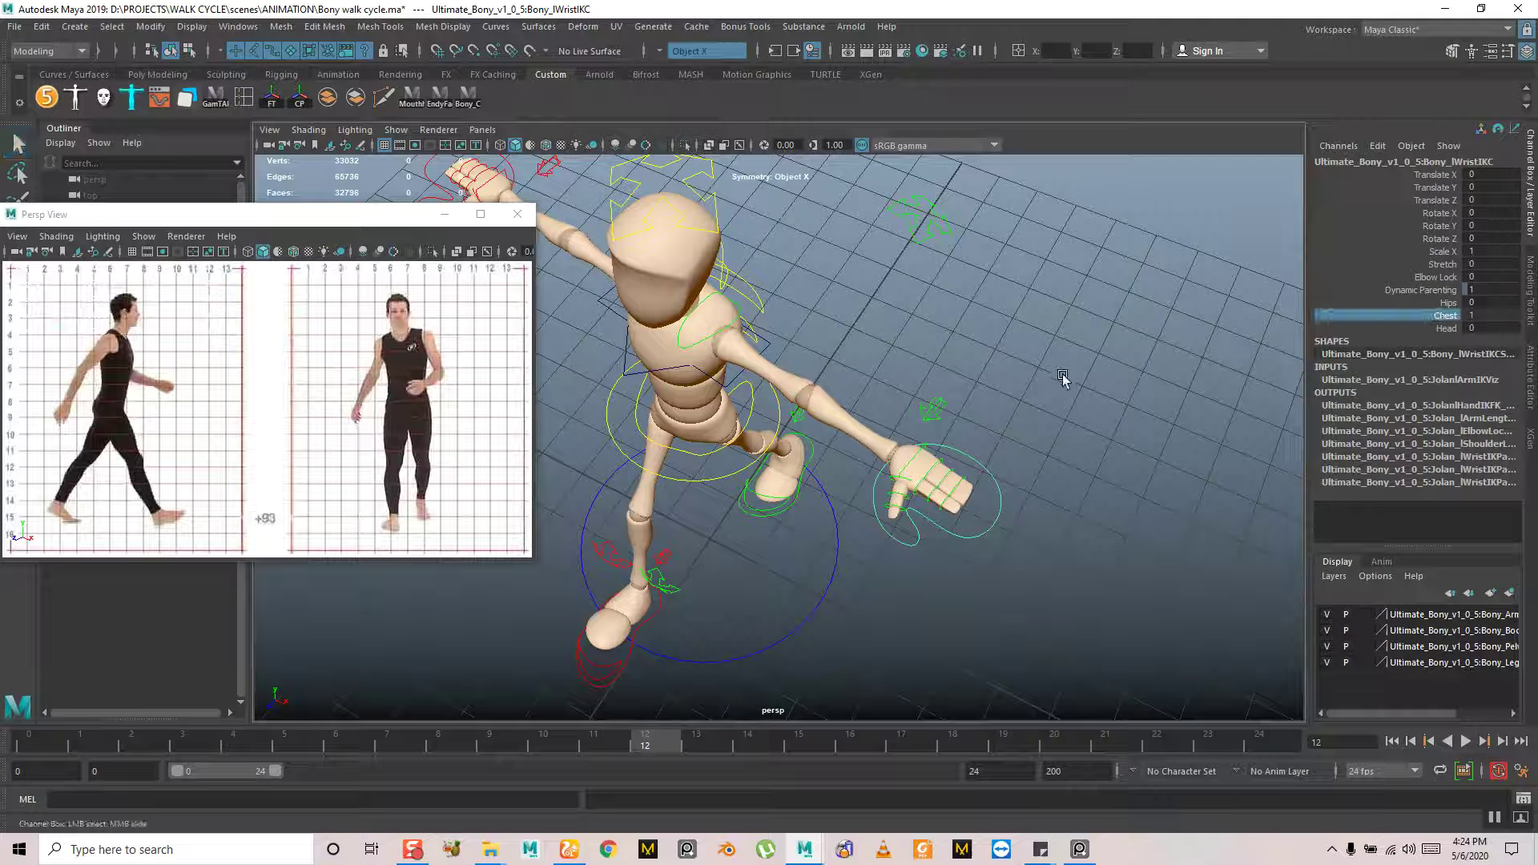
key("s")
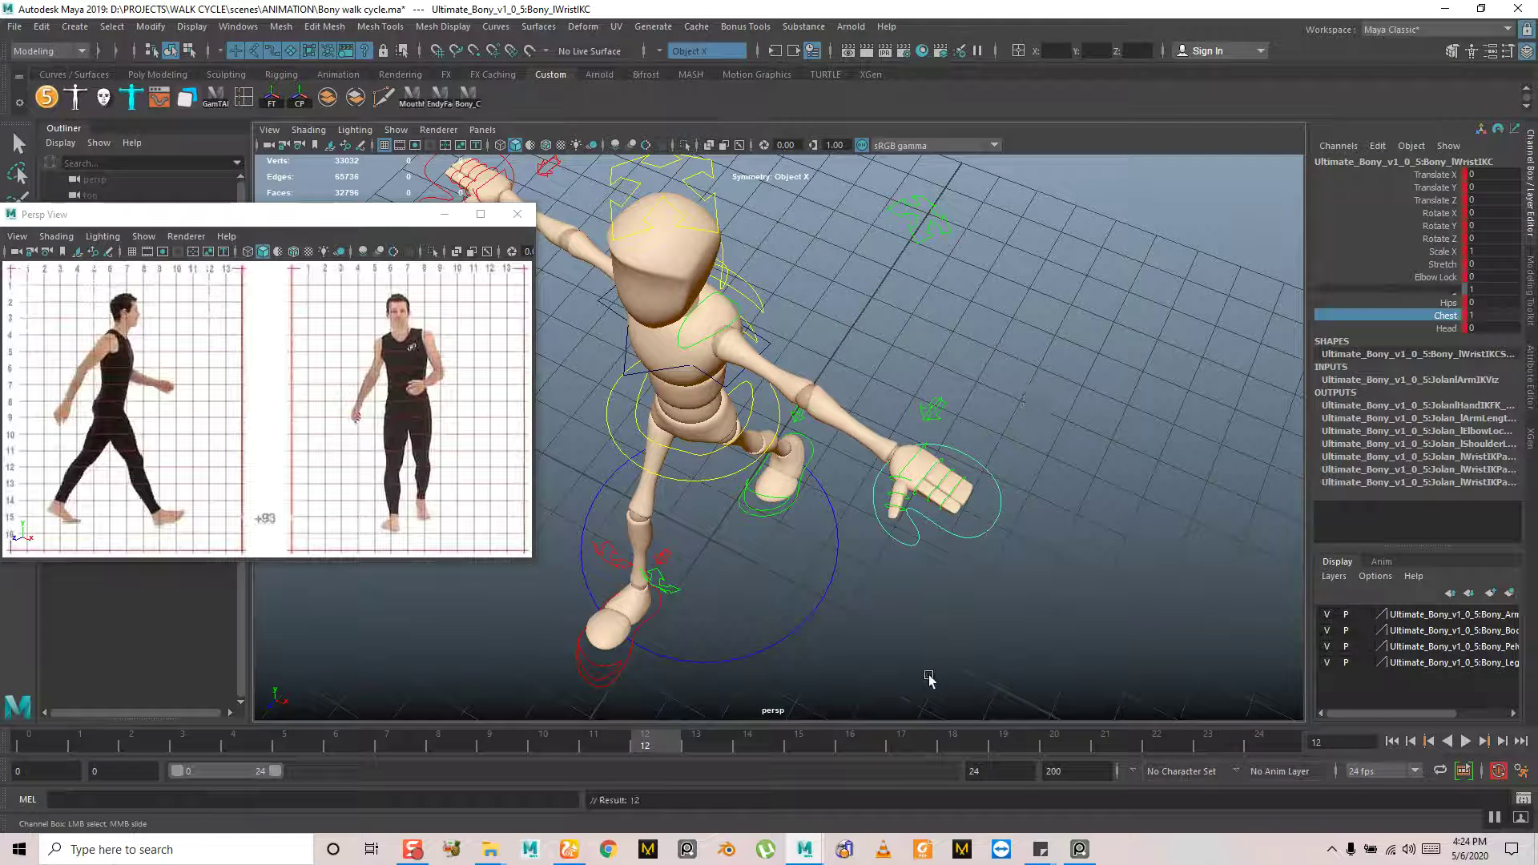
Set the left arm switch control's Switch Ik Fk attribute to 0 at frame 0 and play back the animation
left_click(22, 750)
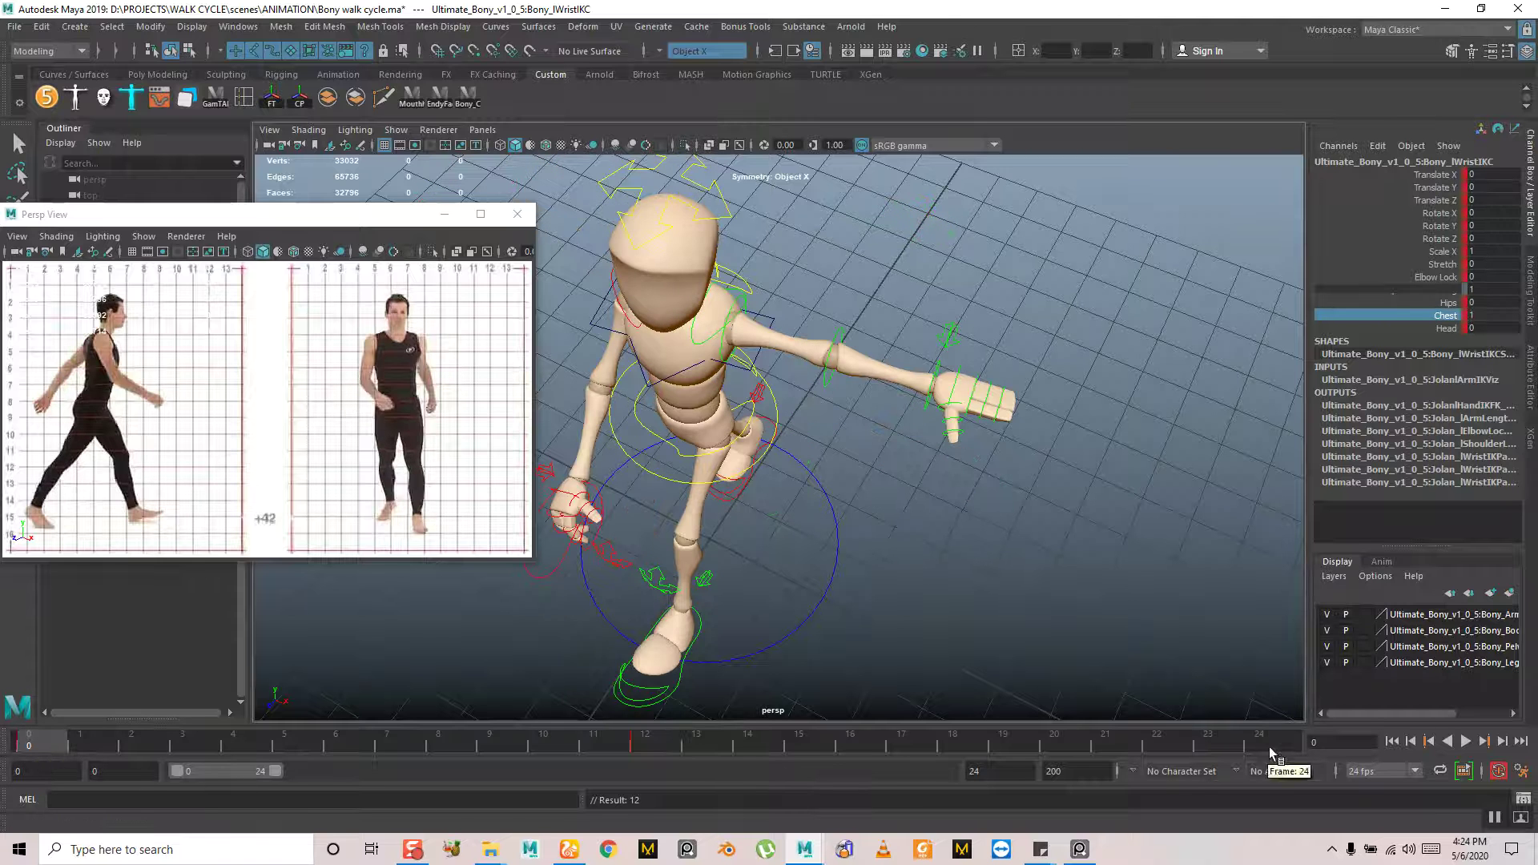
left_click(1269, 747)
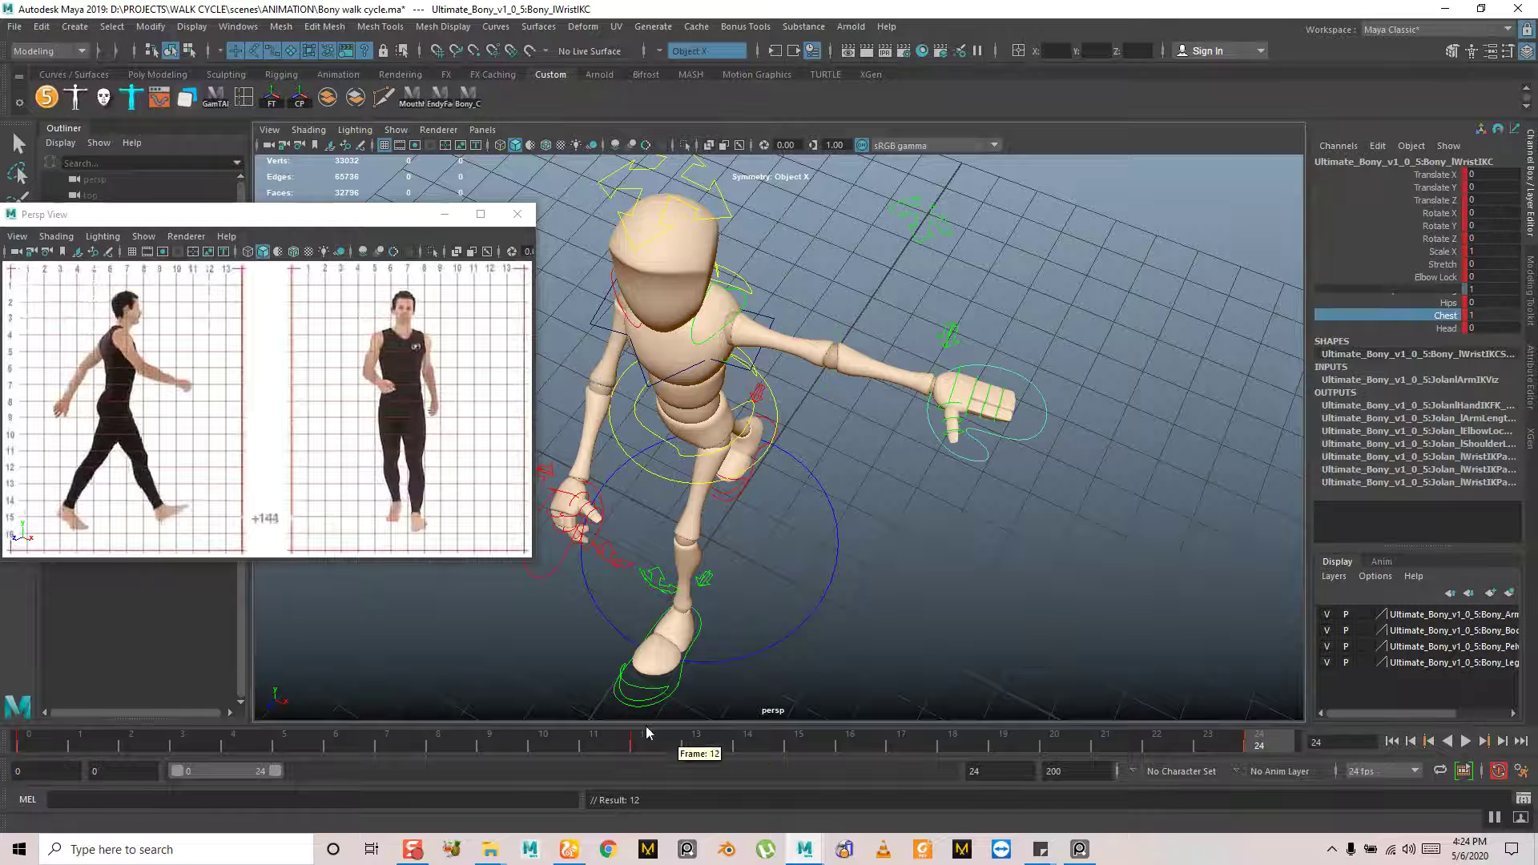
key("q")
left_click(948, 334)
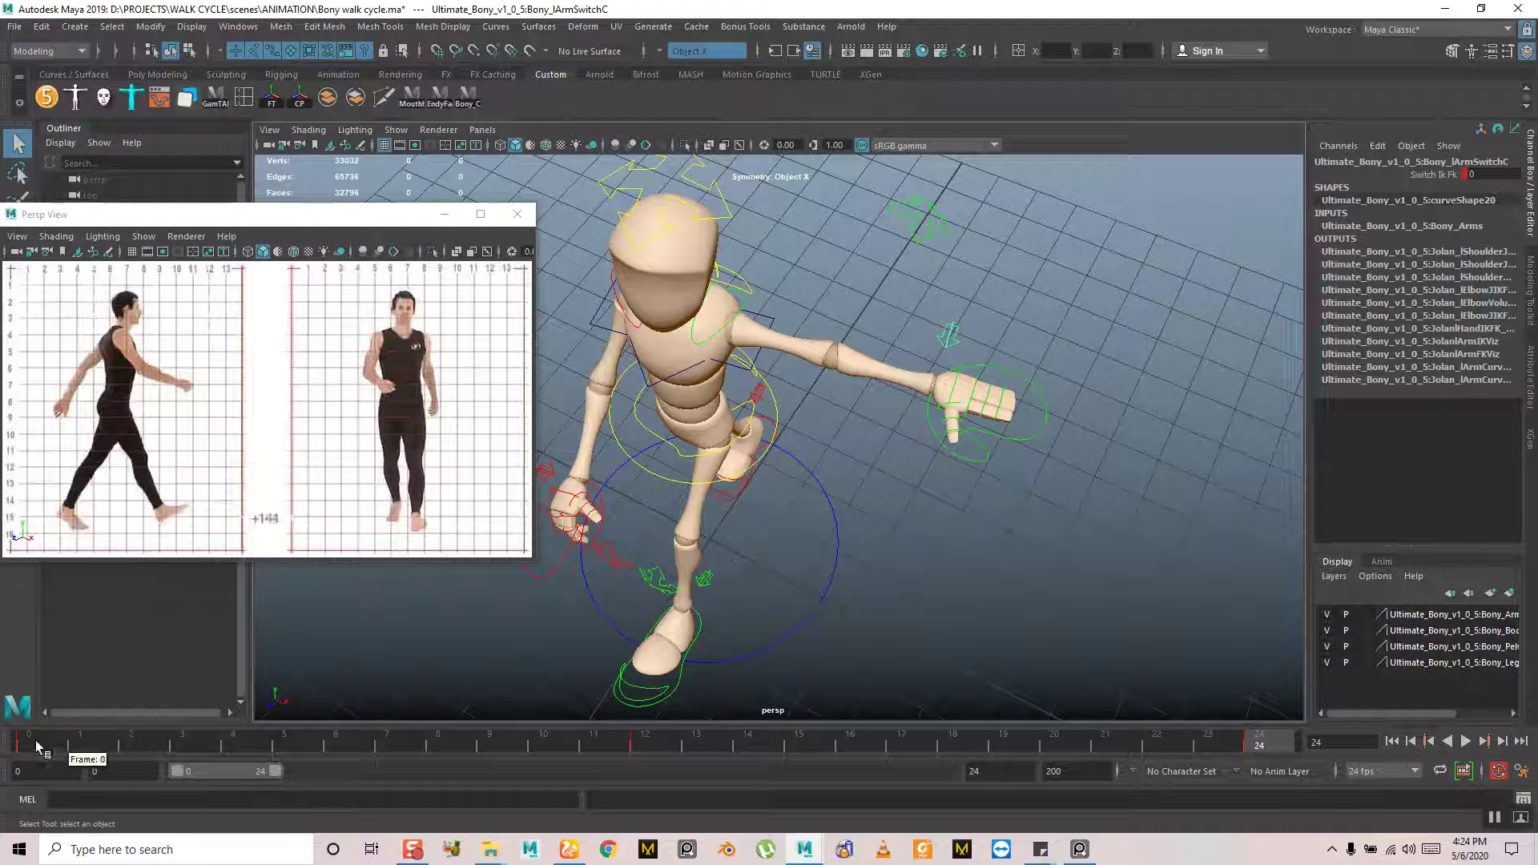
left_click(33, 747)
left_click(1433, 174)
middle_click_drag(1089, 361, 474, 497)
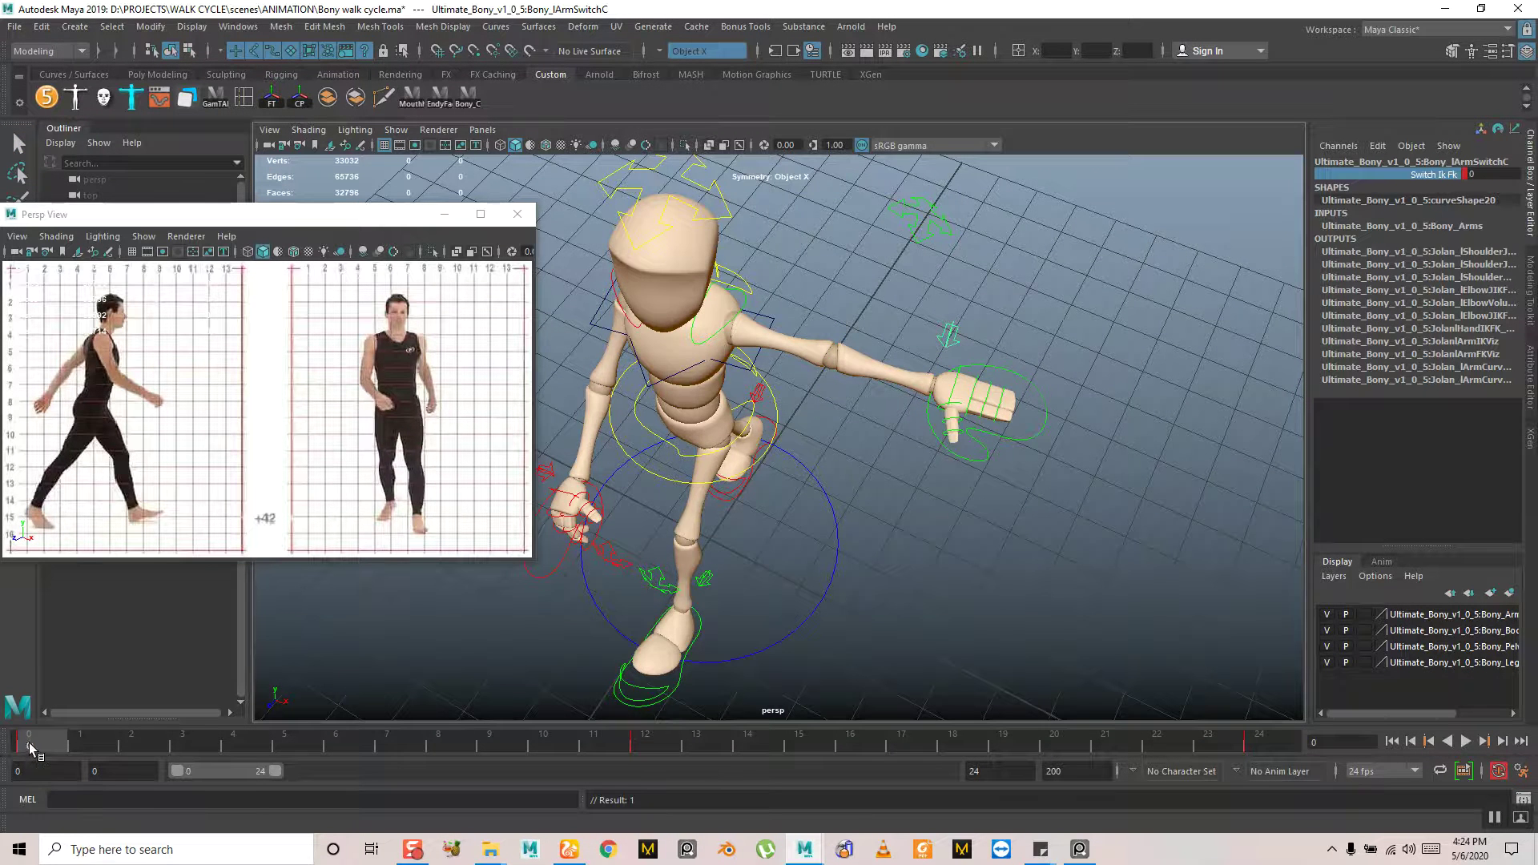
key("alt+v")
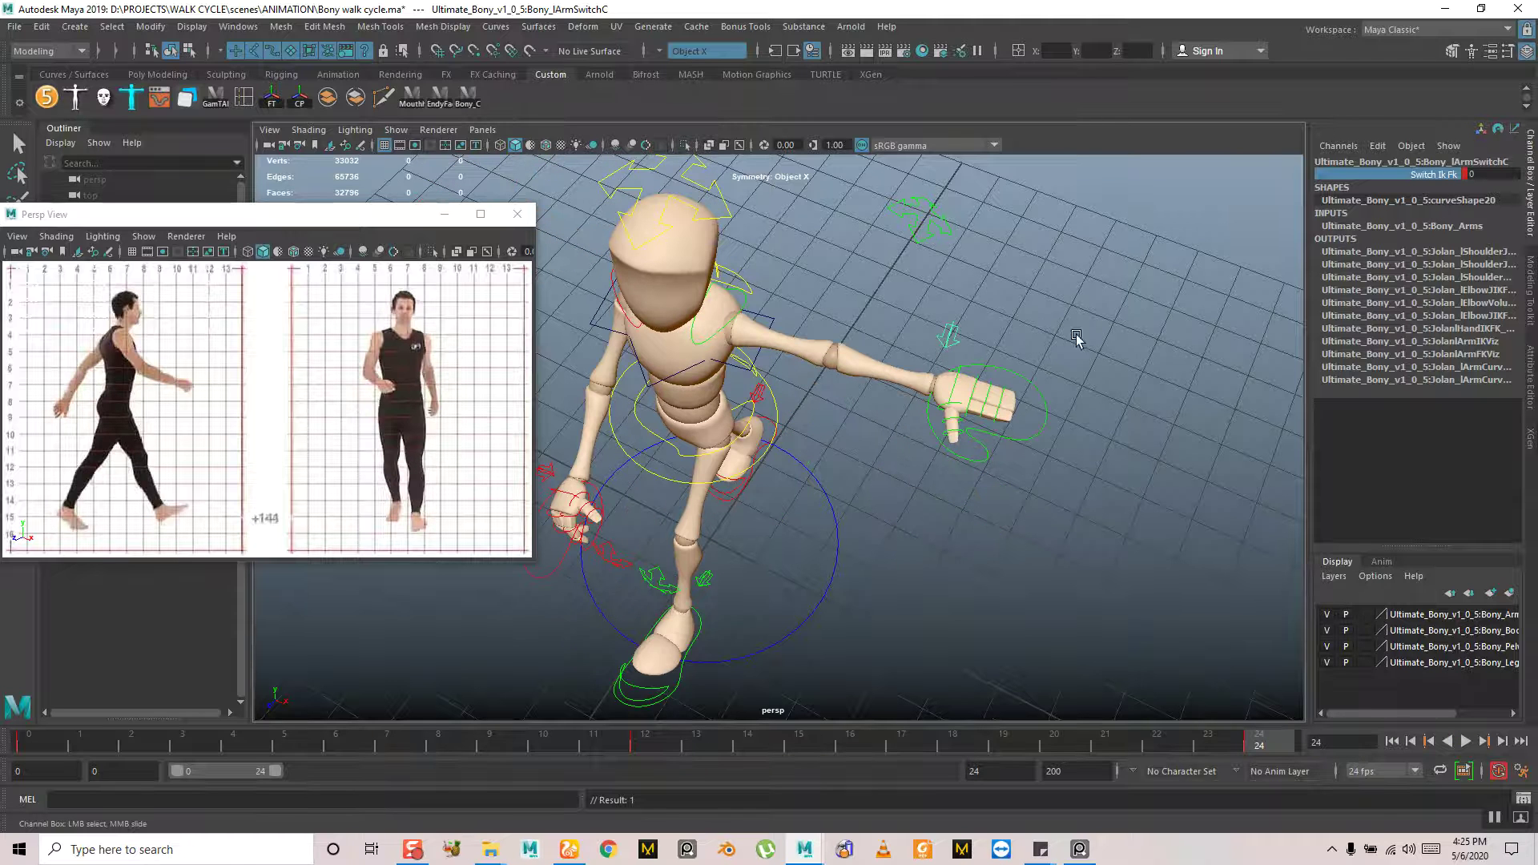
Try pasting the copied right-hand keys onto the left wrist IK control alone at frame 12, and undo the paste
left_click(1031, 439)
left_click_drag(1065, 498, 662, 805, "alt")
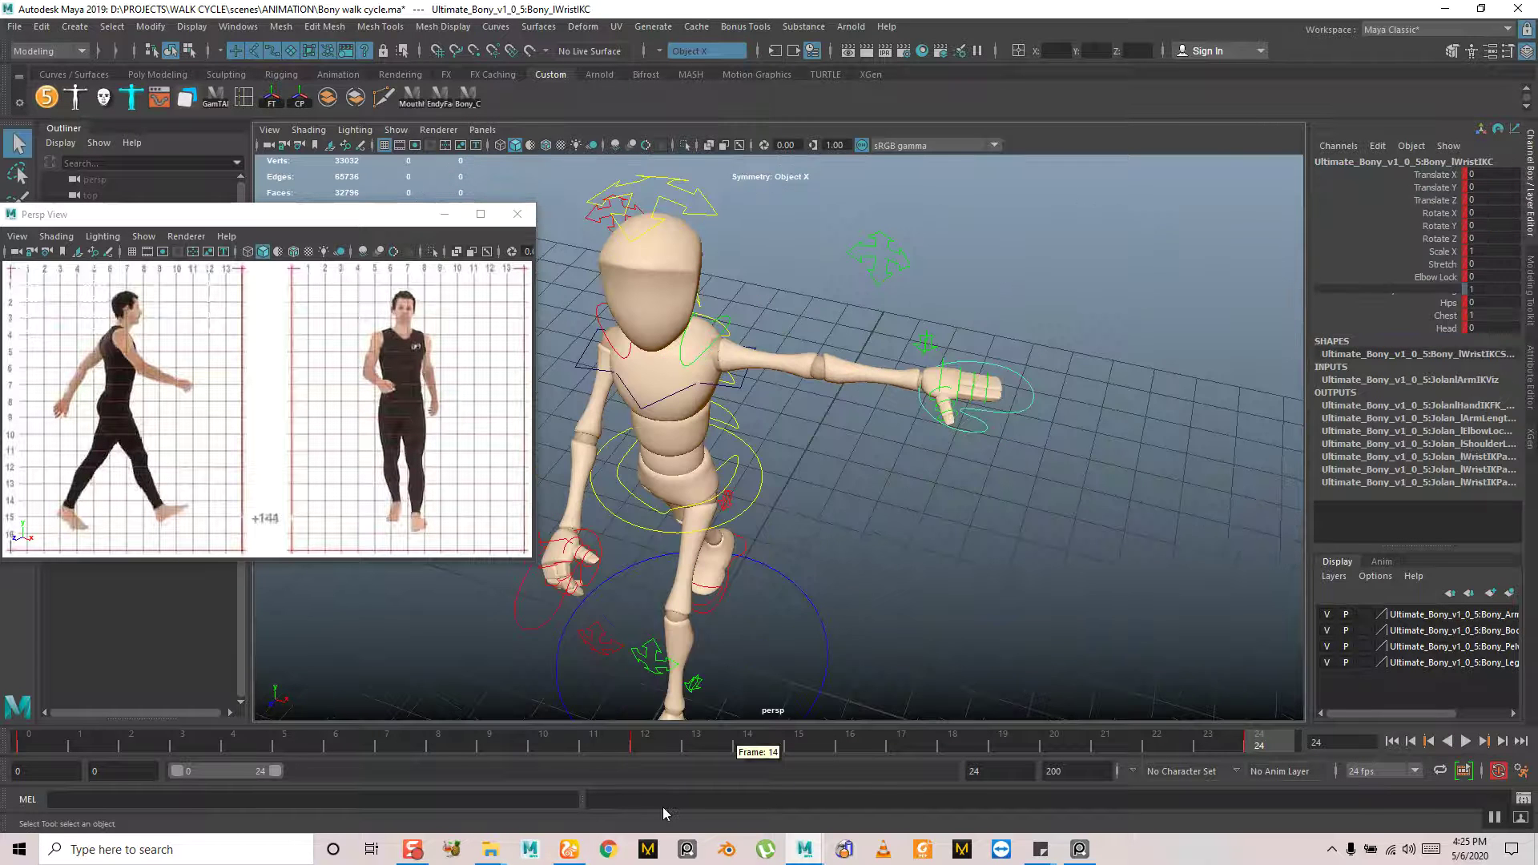
left_click(650, 743)
left_click_drag(950, 490, 879, 632, "alt")
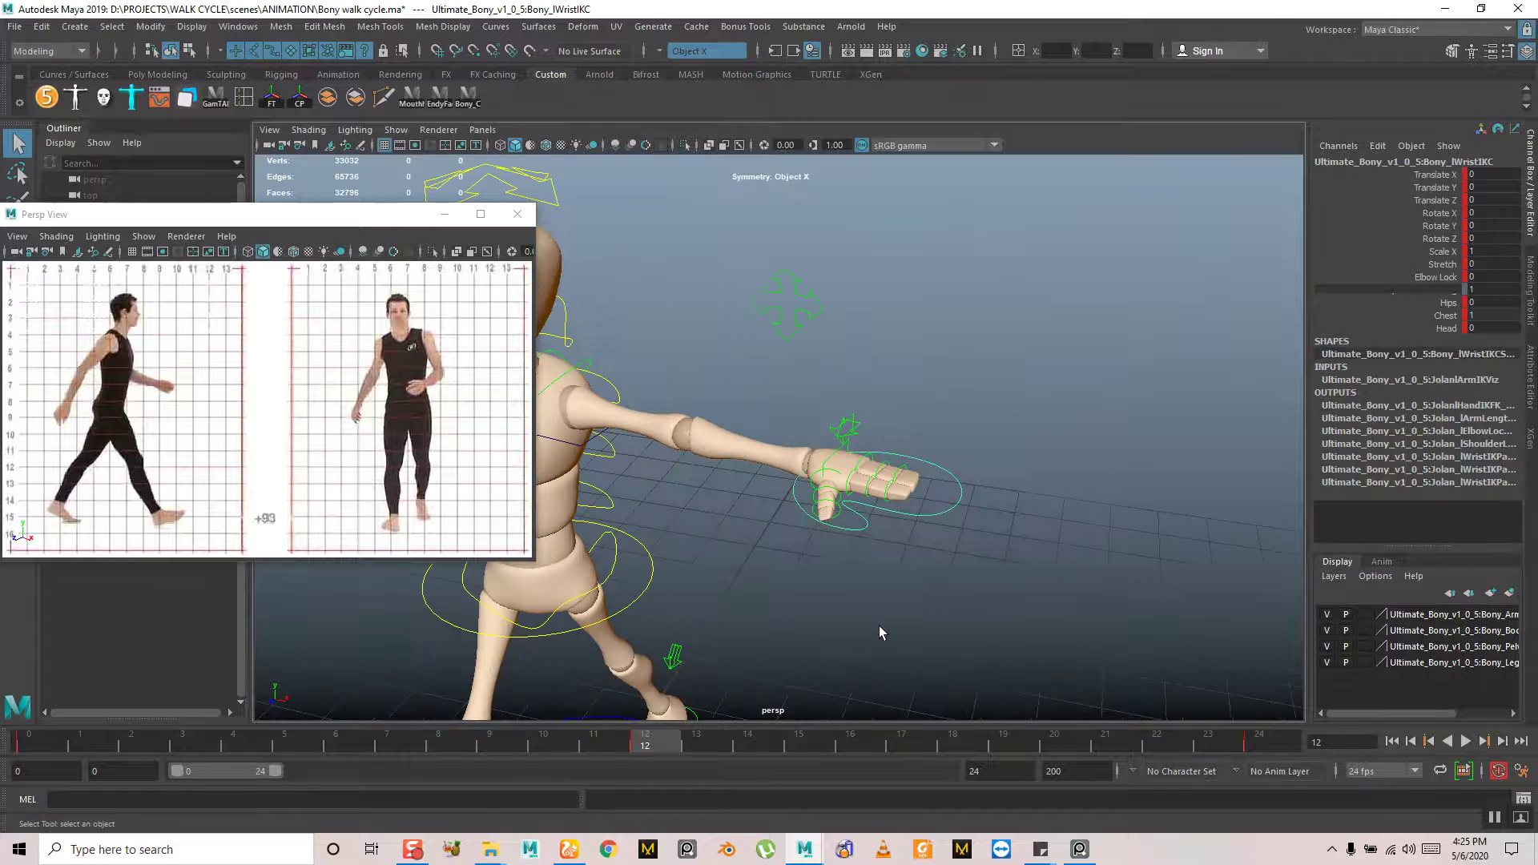
right_click(655, 738)
mouse_move(785, 494)
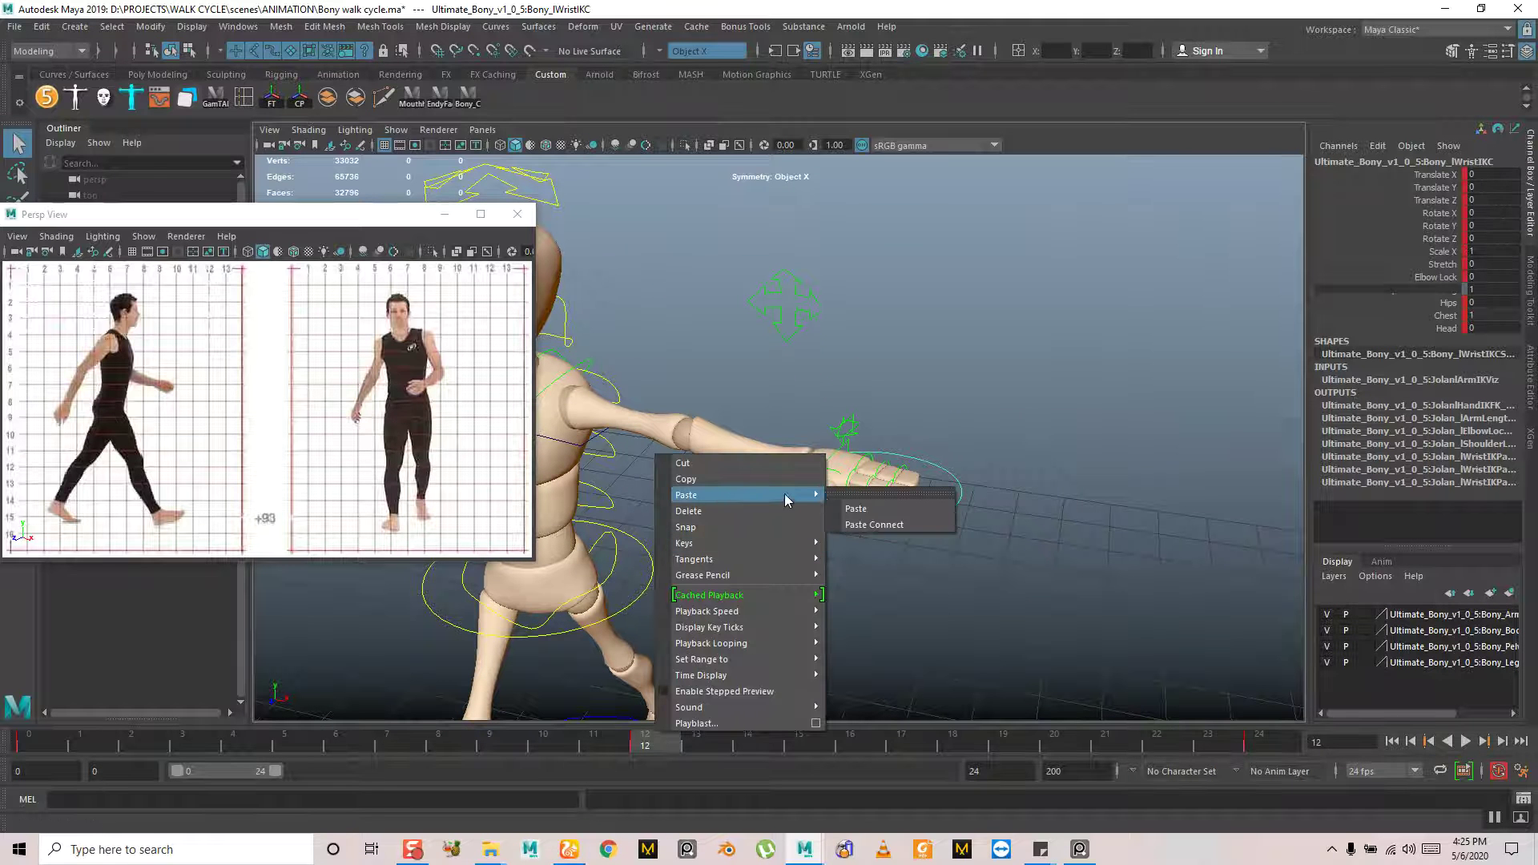
left_click(857, 494)
key("ctrl+z")
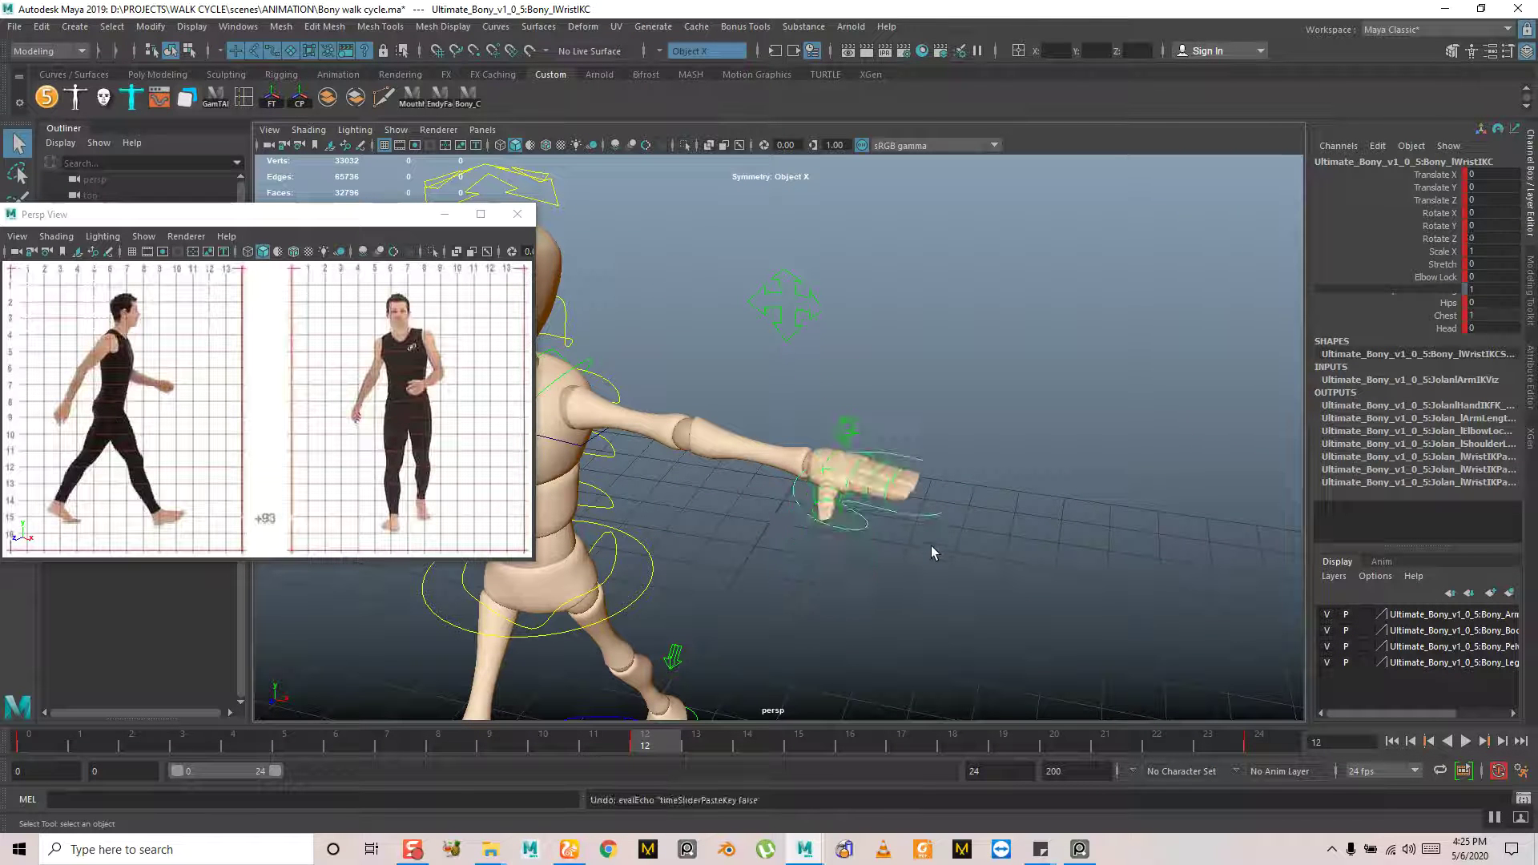
Add the left hand's finger controls to the left wrist IK control selection and paste the copied right-hand keys at frame 12
left_click_drag(895, 504, 933, 636, "alt")
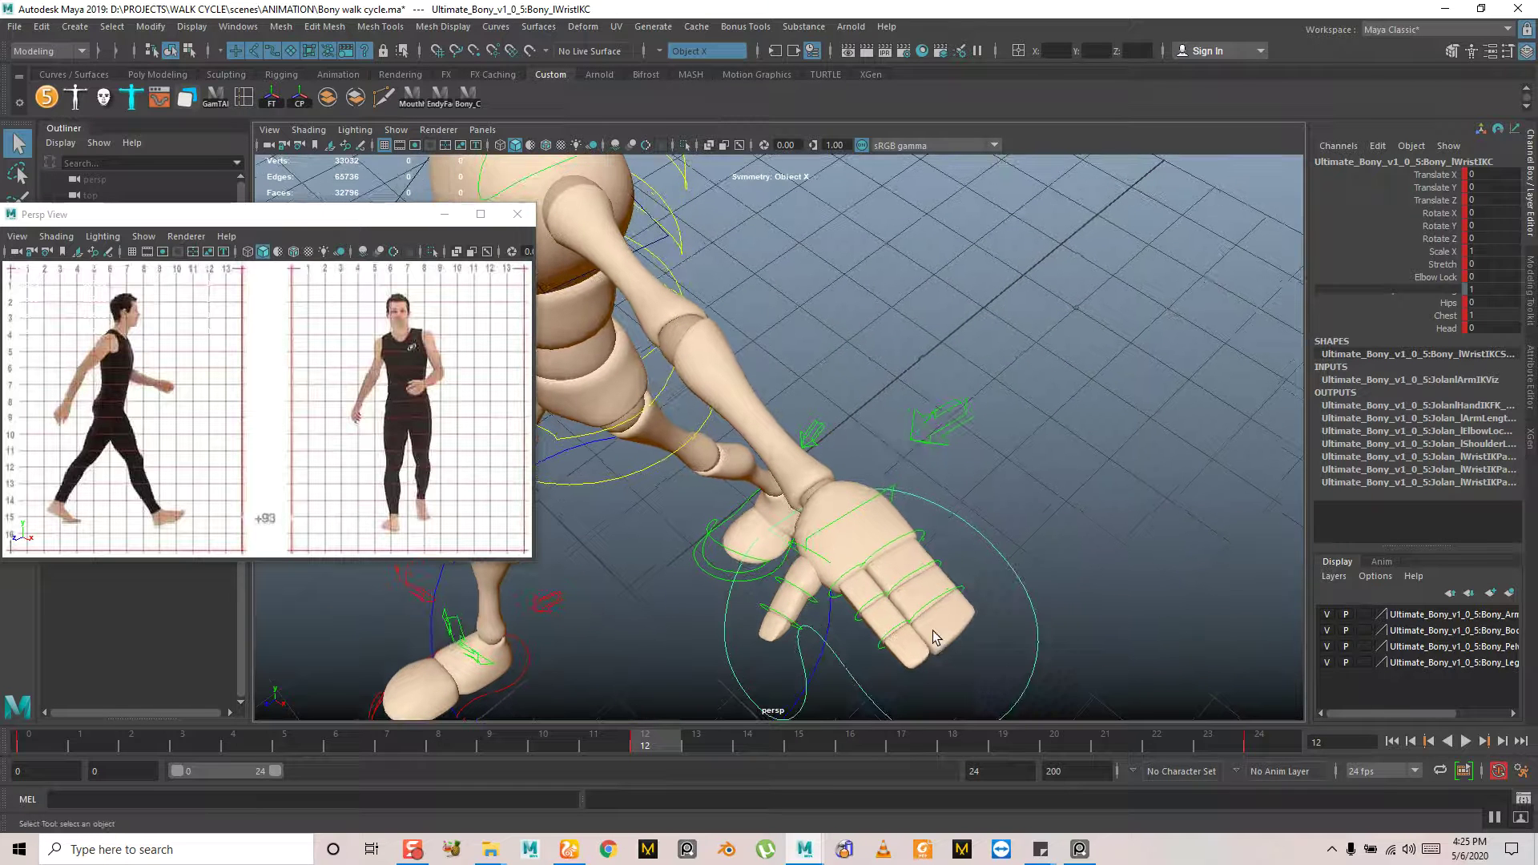
left_click(919, 535)
left_click(918, 577)
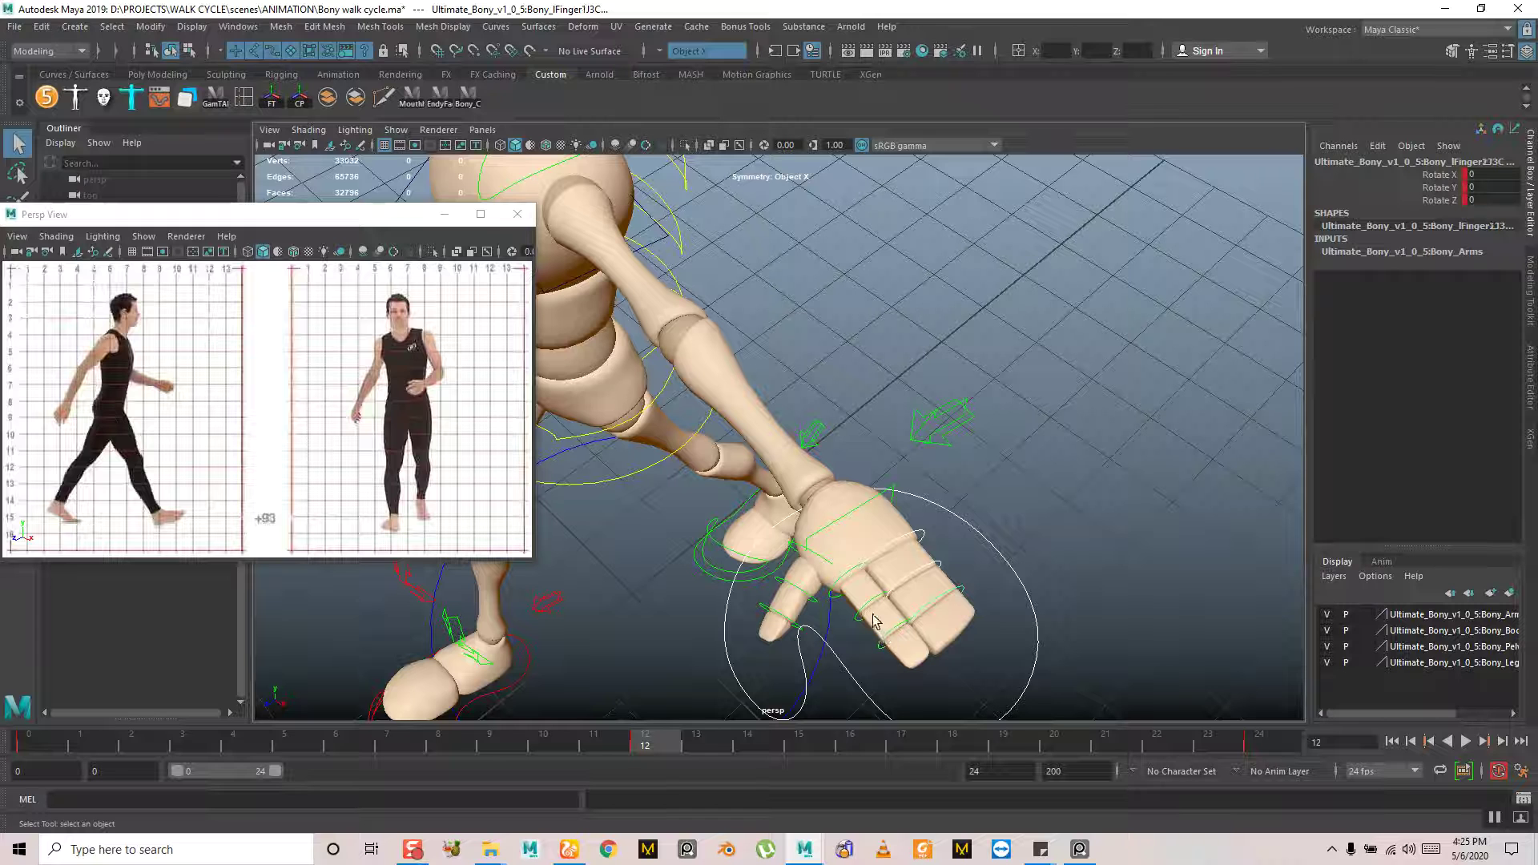
left_click(850, 578)
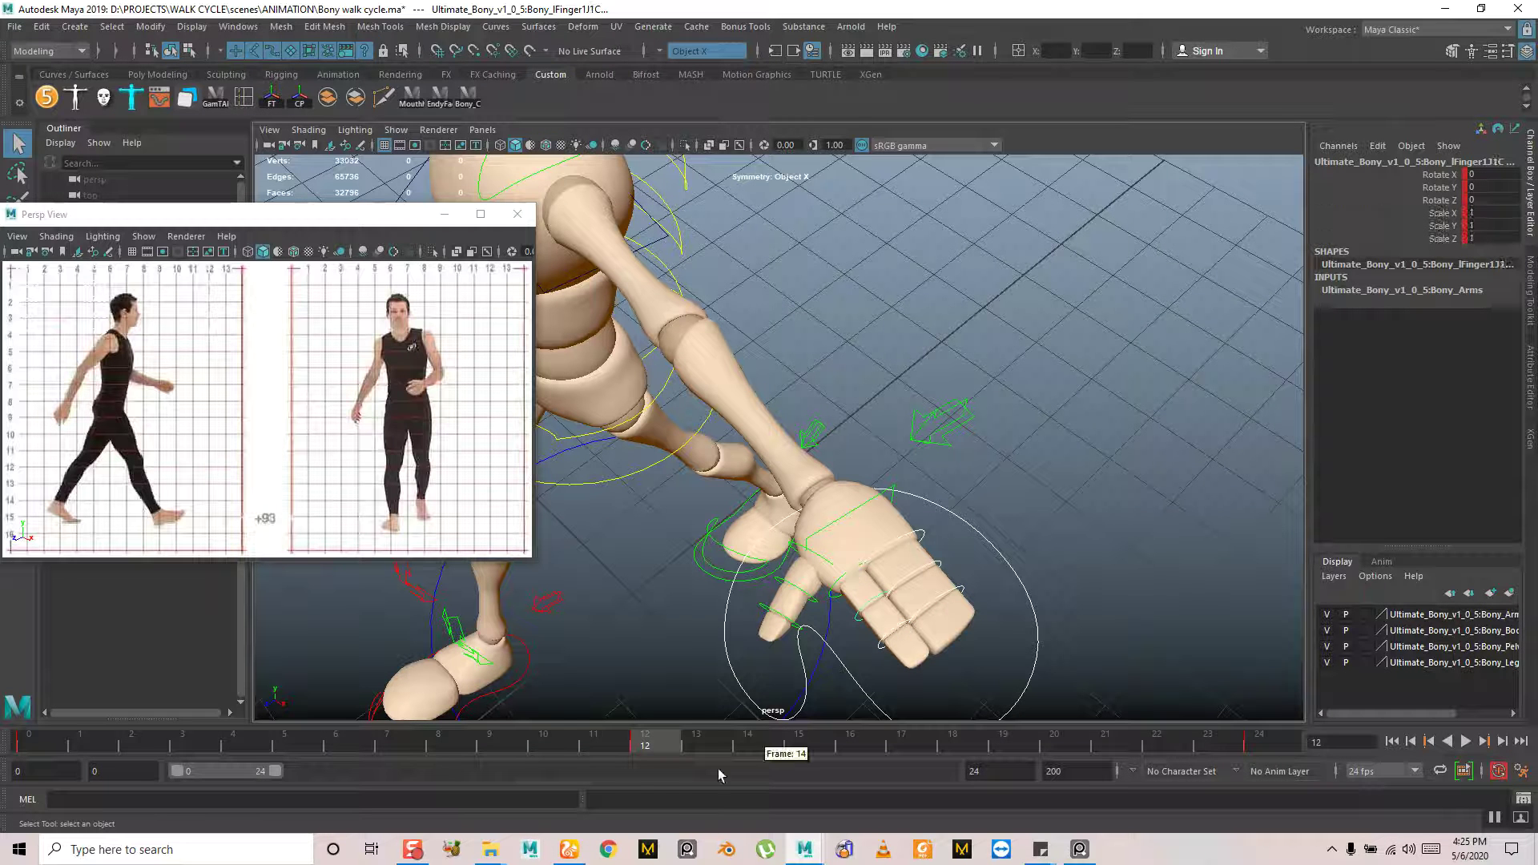
right_click(669, 743)
mouse_move(761, 506)
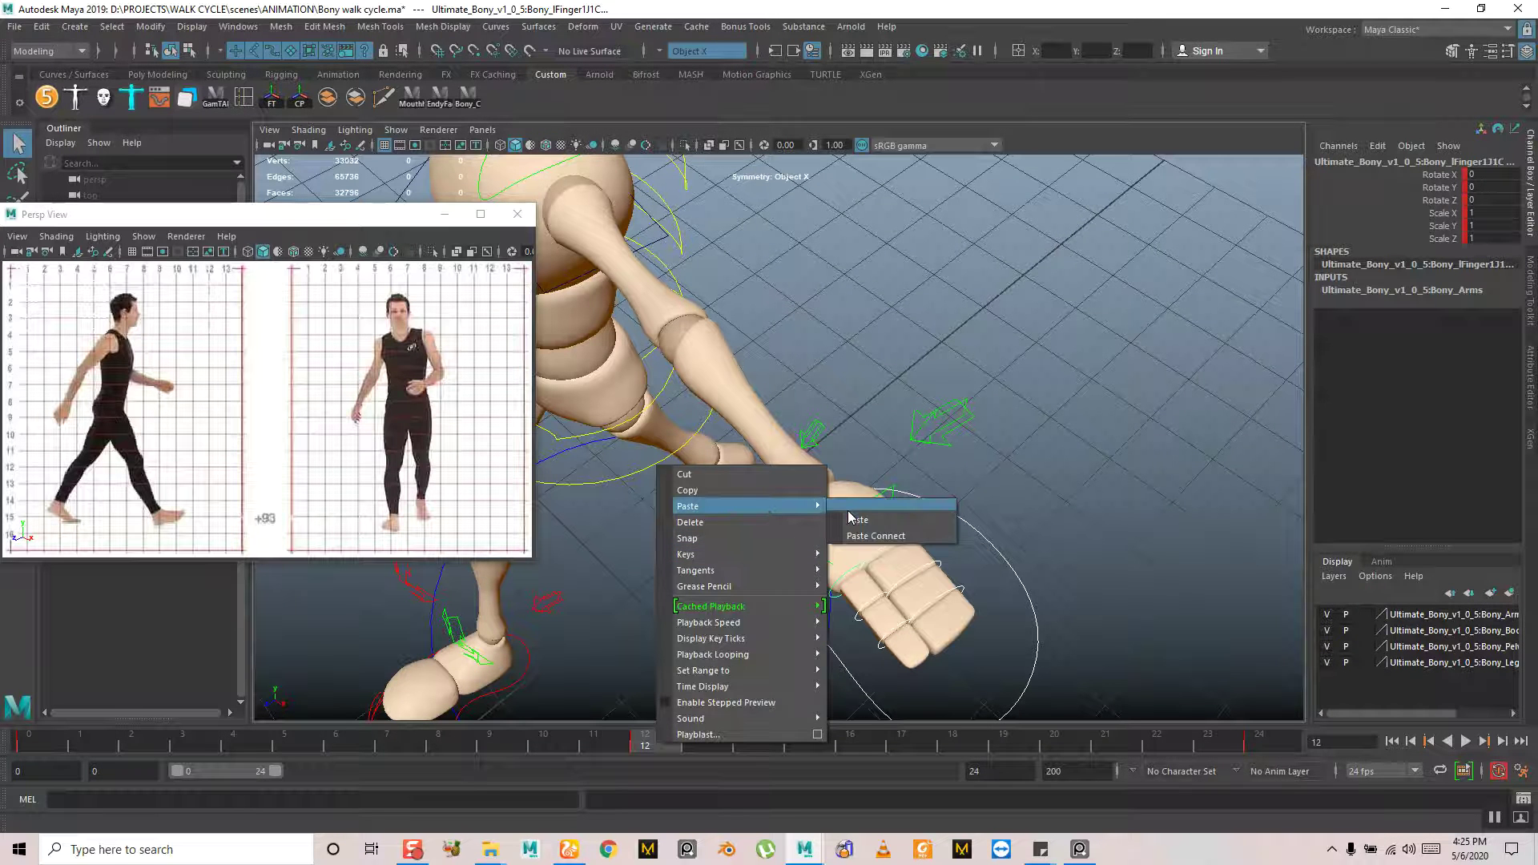
left_click(865, 534)
left_click_drag(881, 529, 991, 551, "alt")
Copy the right wrist IK control's keys at frame 0
left_click(1005, 661)
left_click_drag(1005, 661, 717, 358, "alt")
left_click(662, 323)
left_click(33, 745)
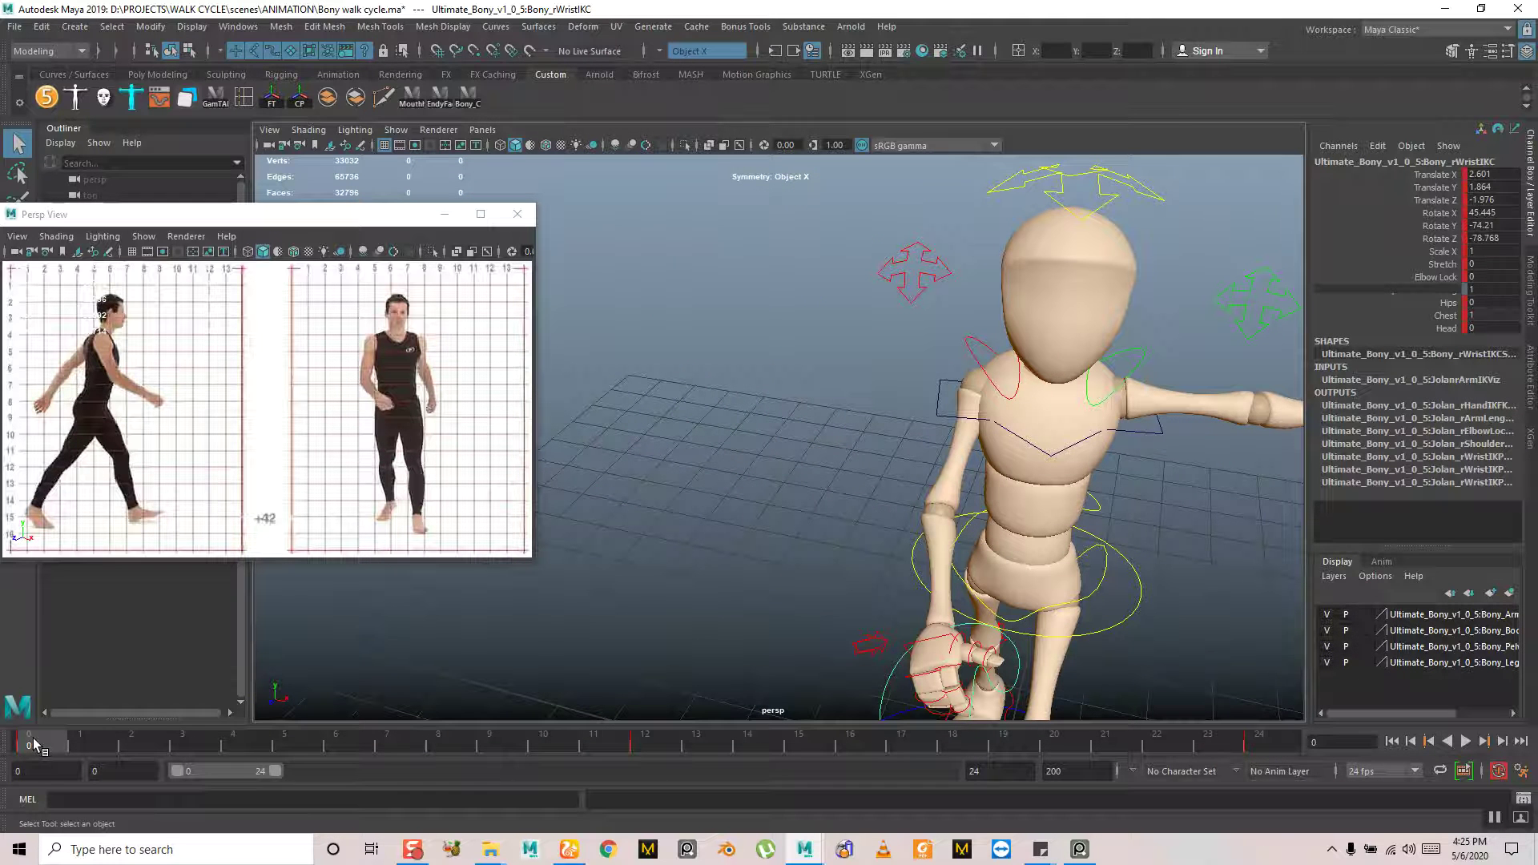
right_click(44, 745)
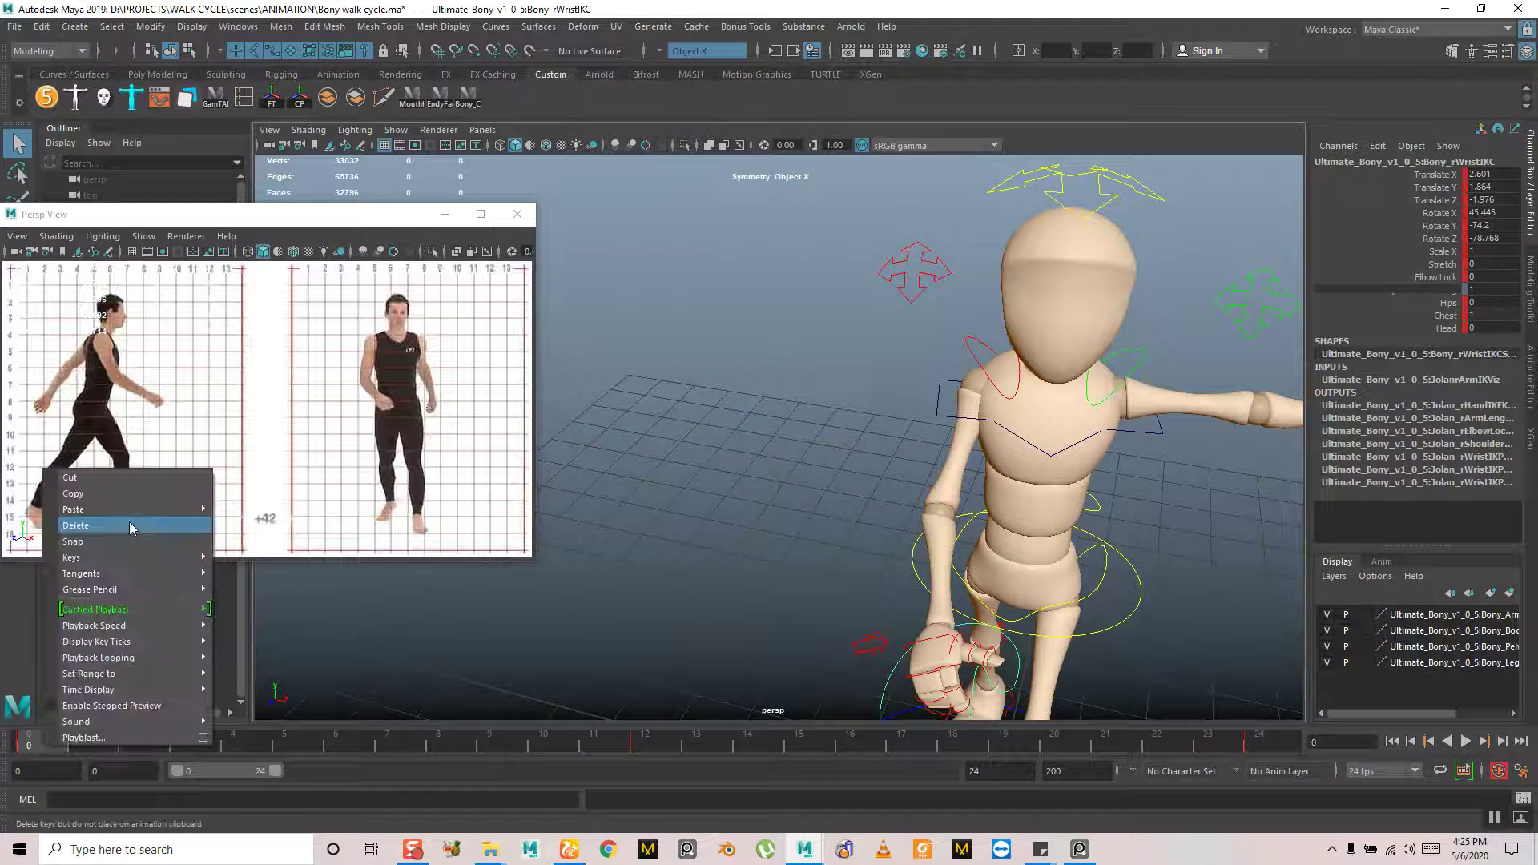
left_click(167, 494)
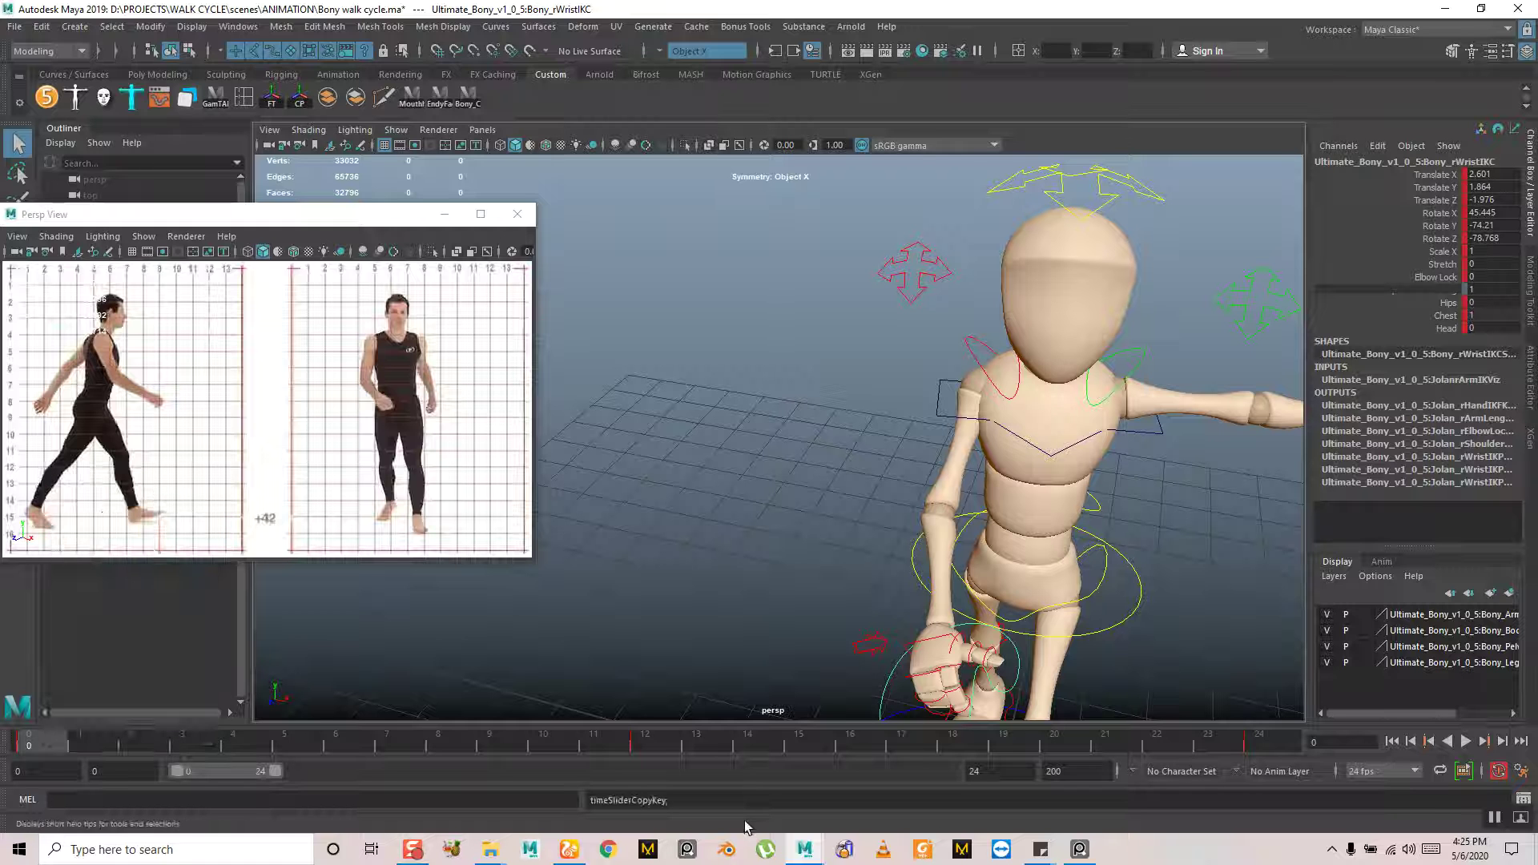
Paste the copied right wrist keys onto the left wrist IK control at frame 12
left_click(648, 743)
left_click(1219, 561)
right_click(672, 746)
mouse_move(761, 509)
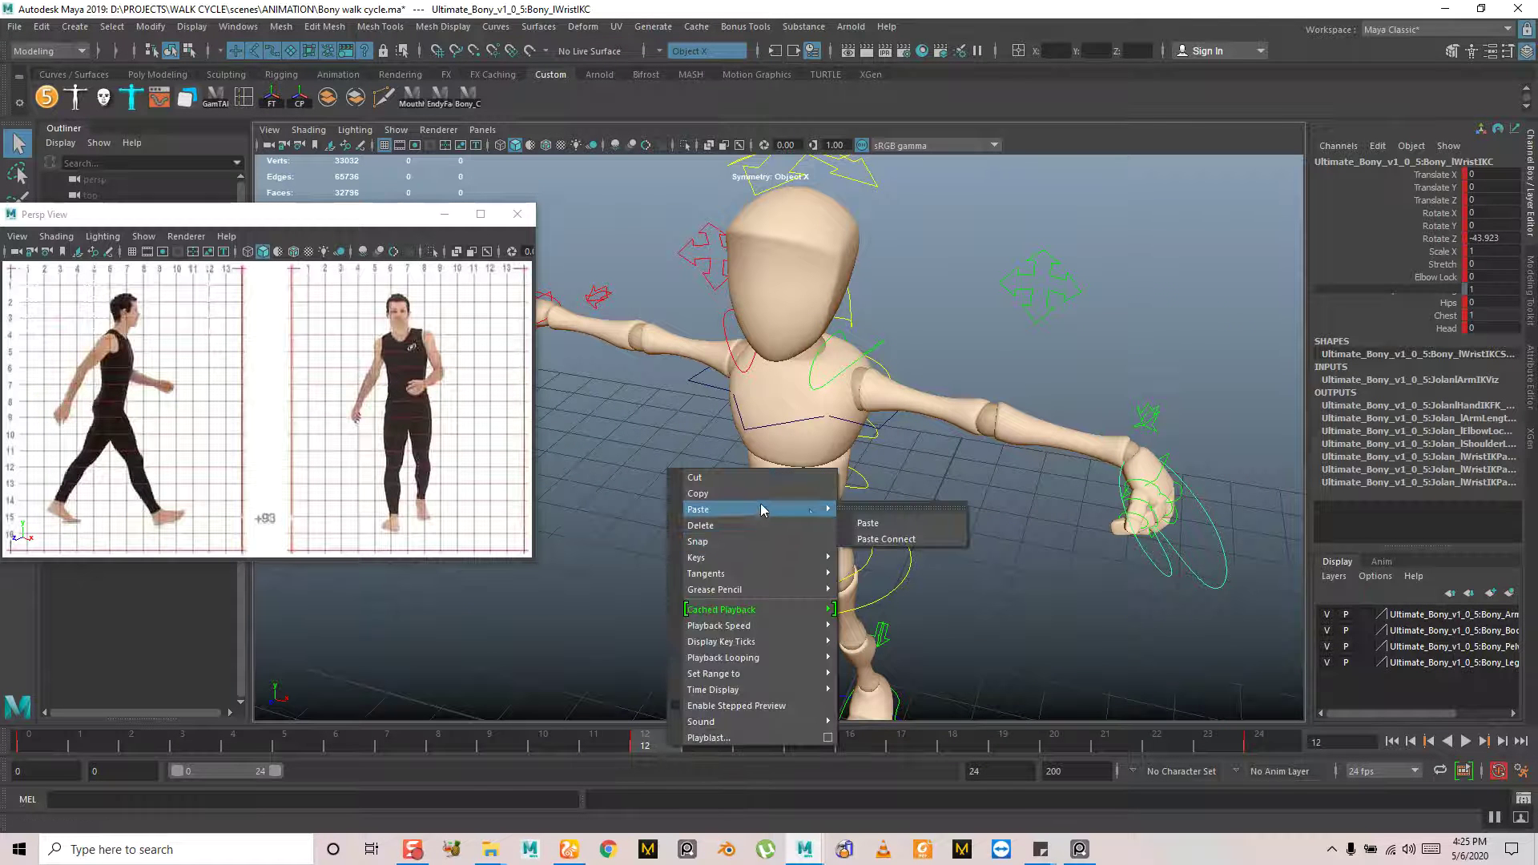
left_click(873, 522)
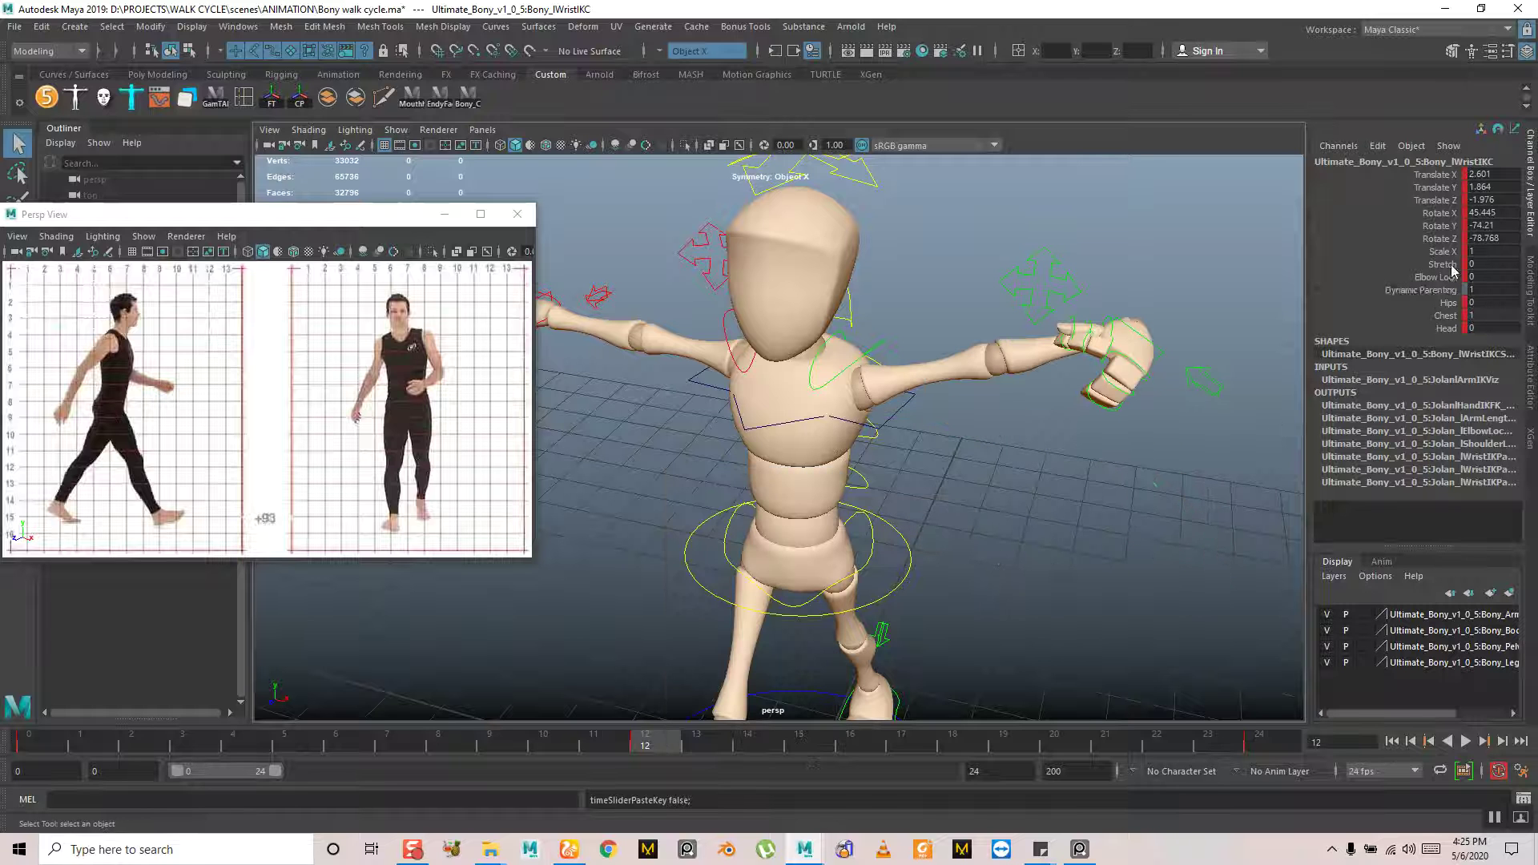
Set the left wrist IK control's translation at frame 12 to X -2.601, Y -1.864 and Z 1.976
left_click_drag(1144, 375, 879, 240, "alt")
left_click_drag(1088, 335, 1451, 213, "alt")
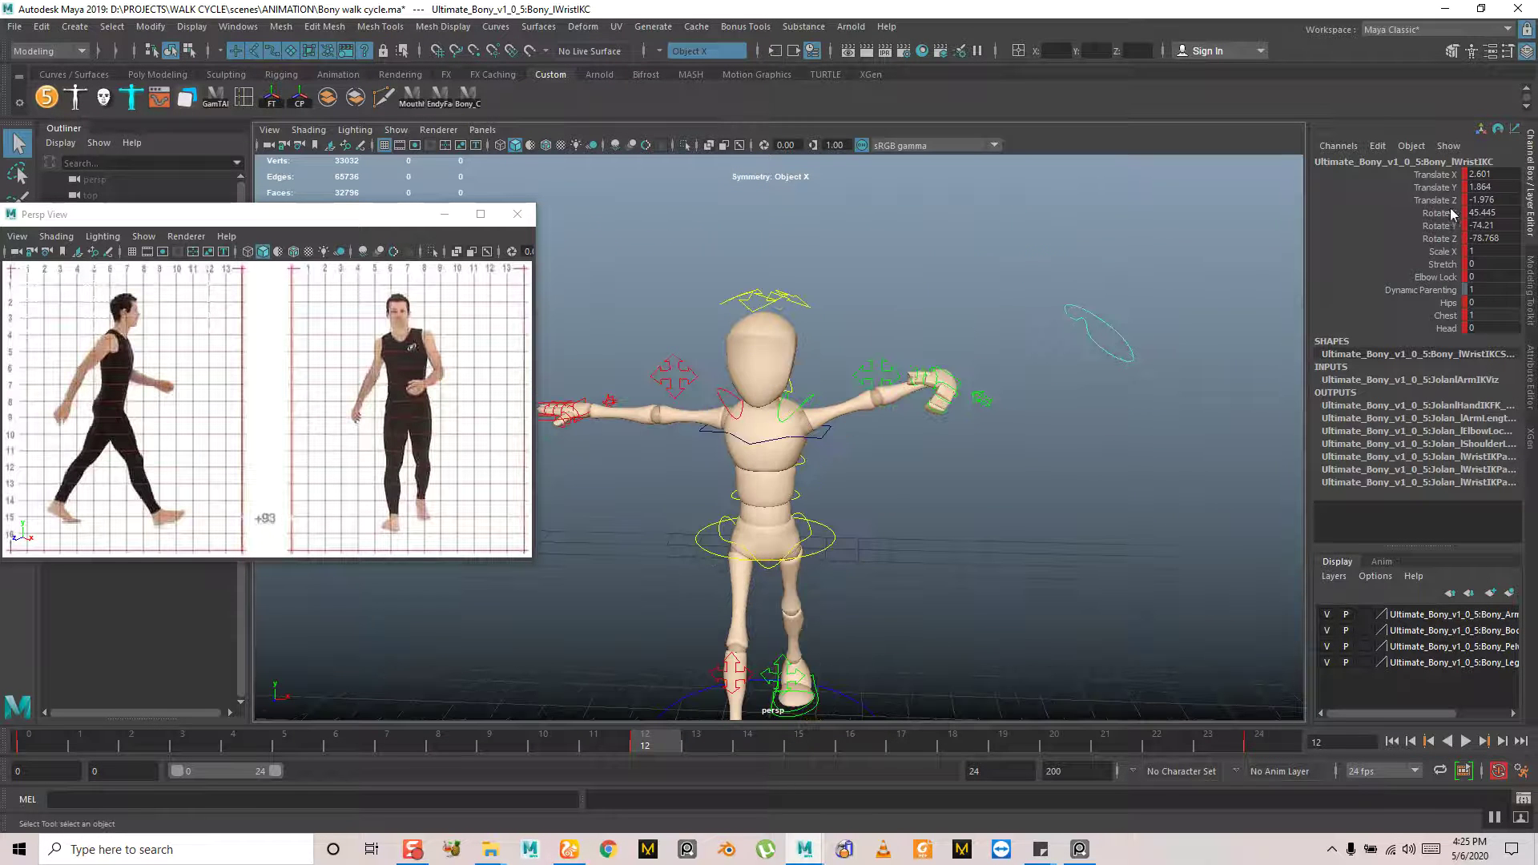
double_click(1475, 200)
key("Return")
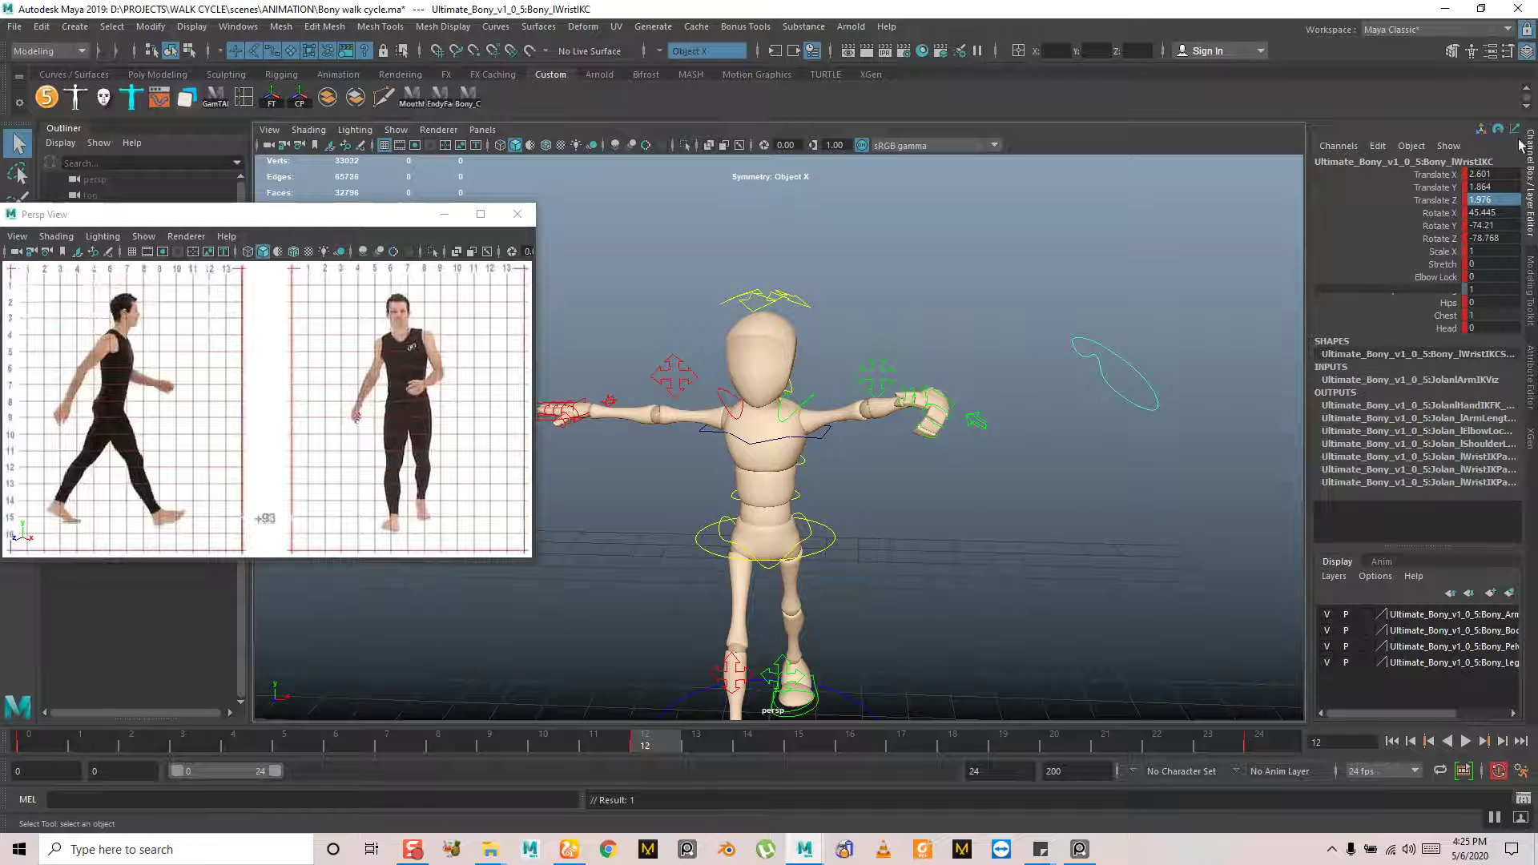
double_click(1476, 173)
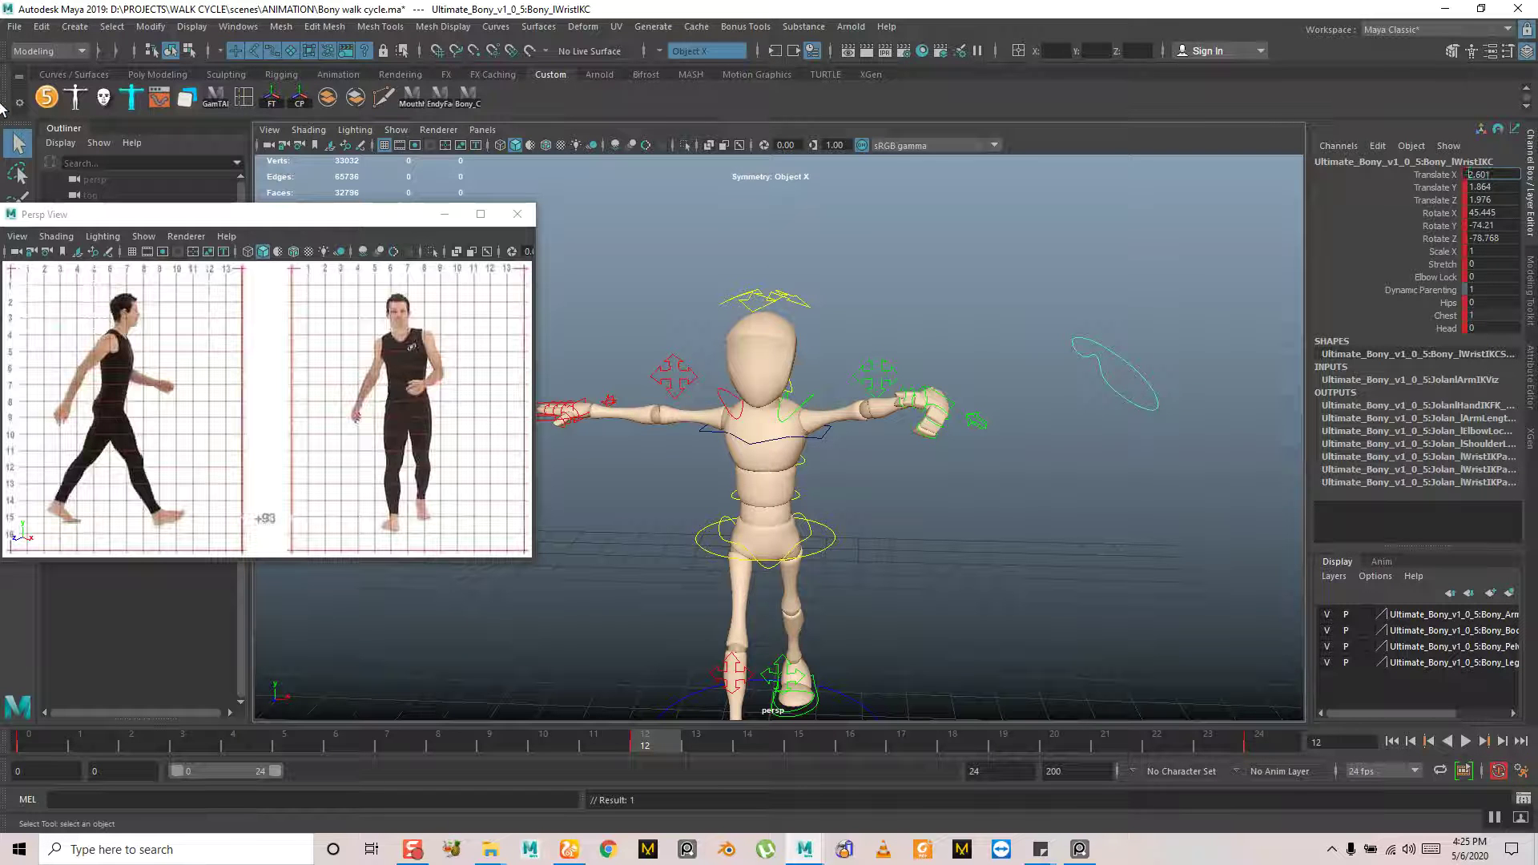
type("-")
key("Return")
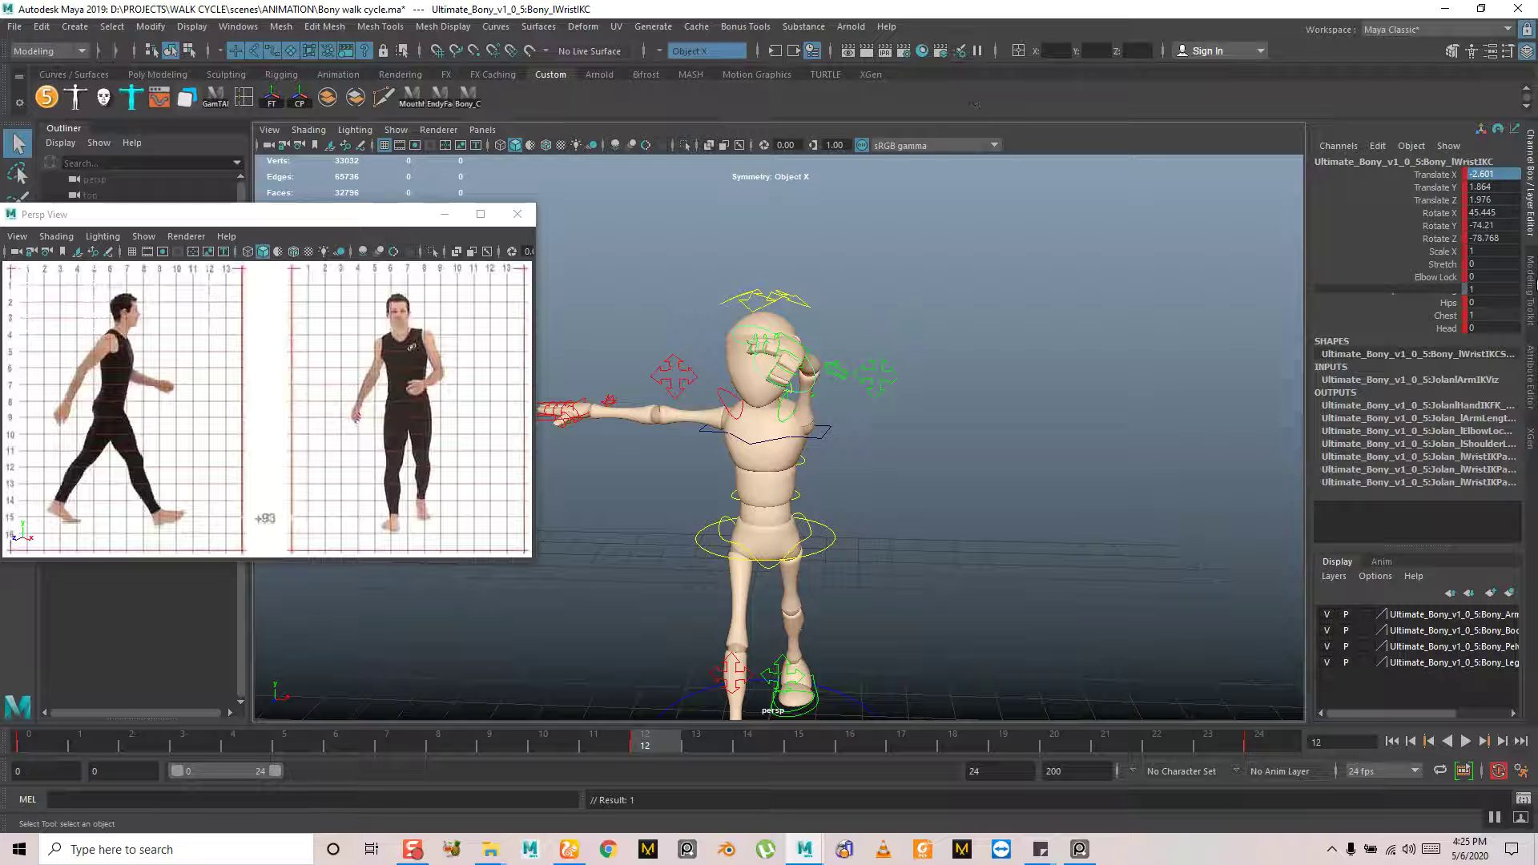
double_click(1476, 187)
key("Home")
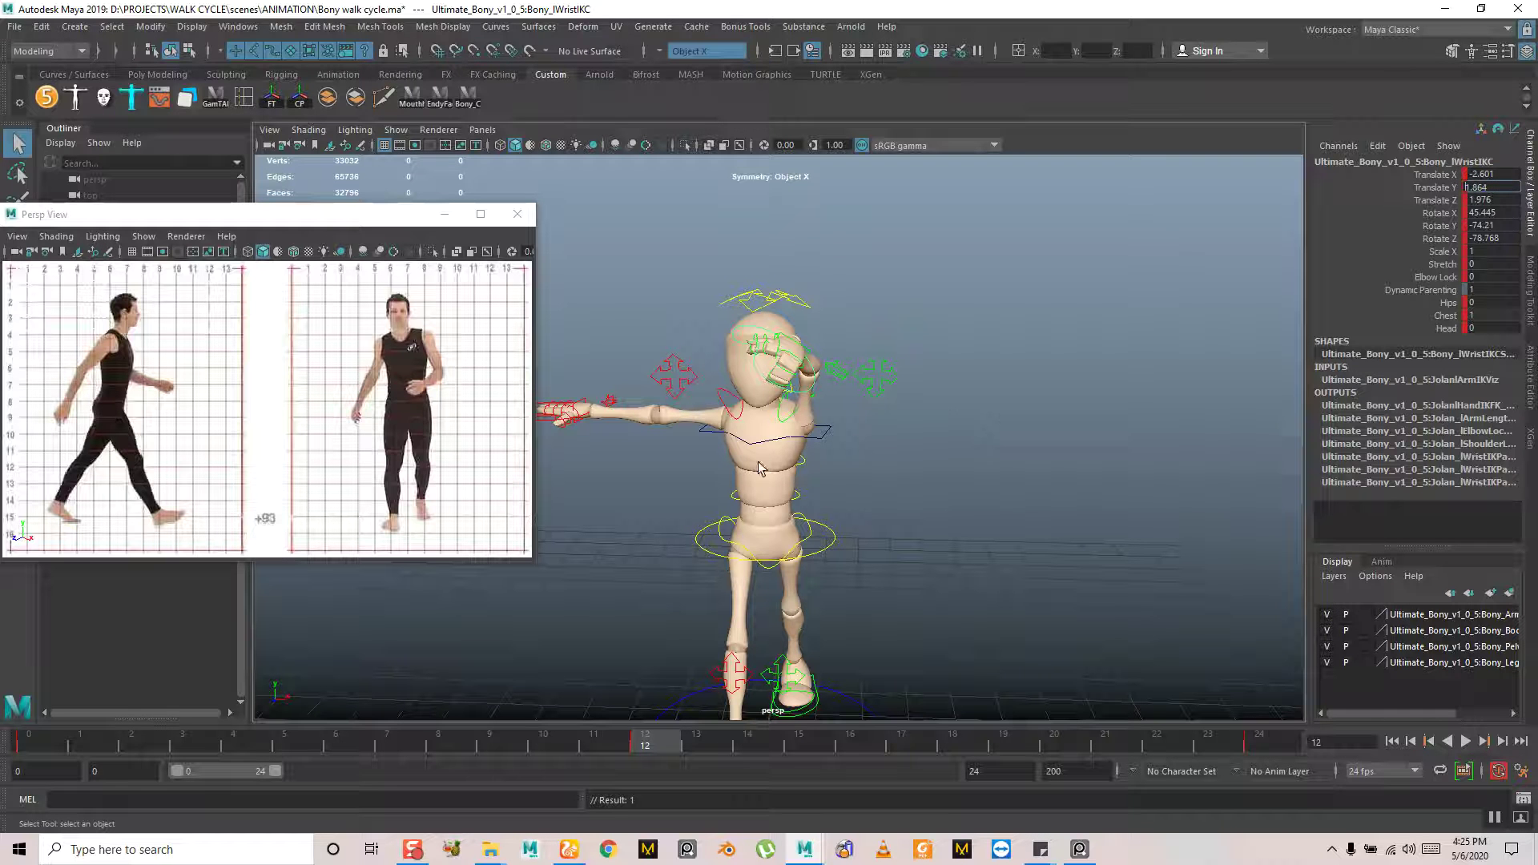
type("-")
key("Return")
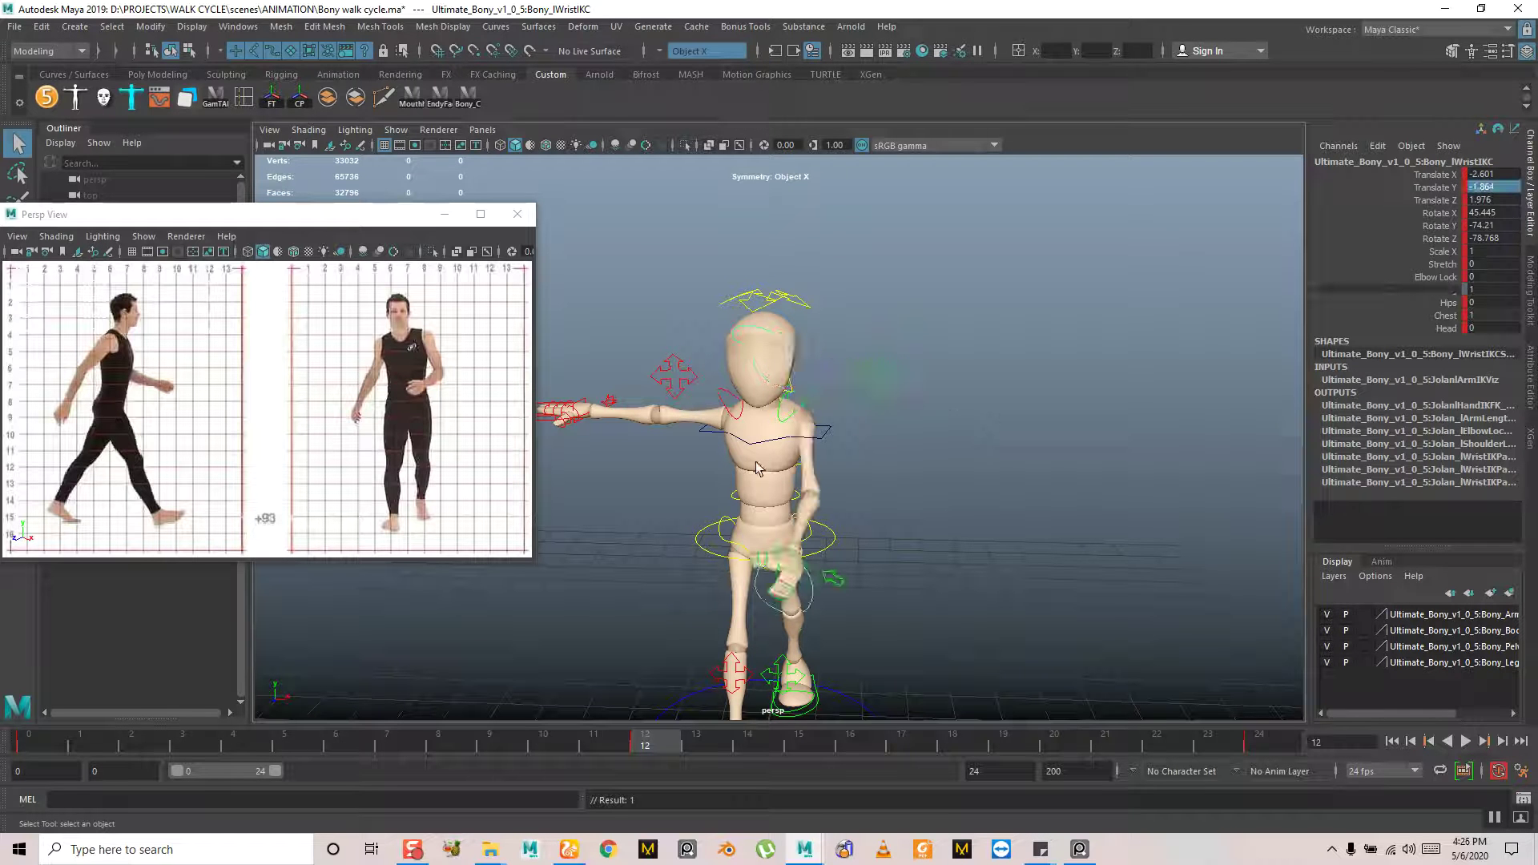
Try a Translate Z of -1.976 on the left wrist IK control, and undo that change
left_click_drag(864, 628, 838, 606, "alt")
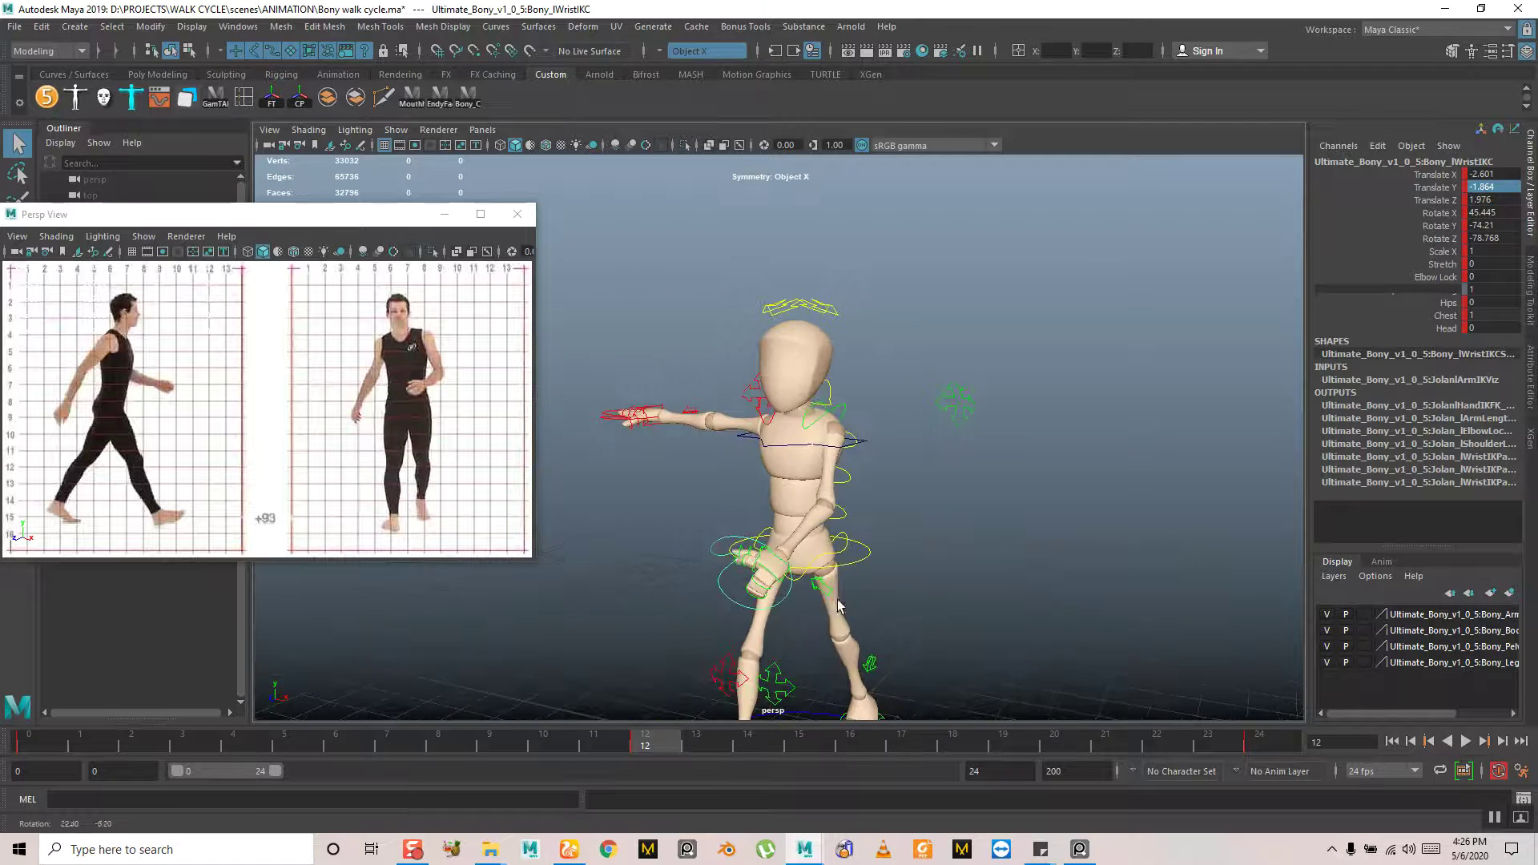
double_click(1472, 199)
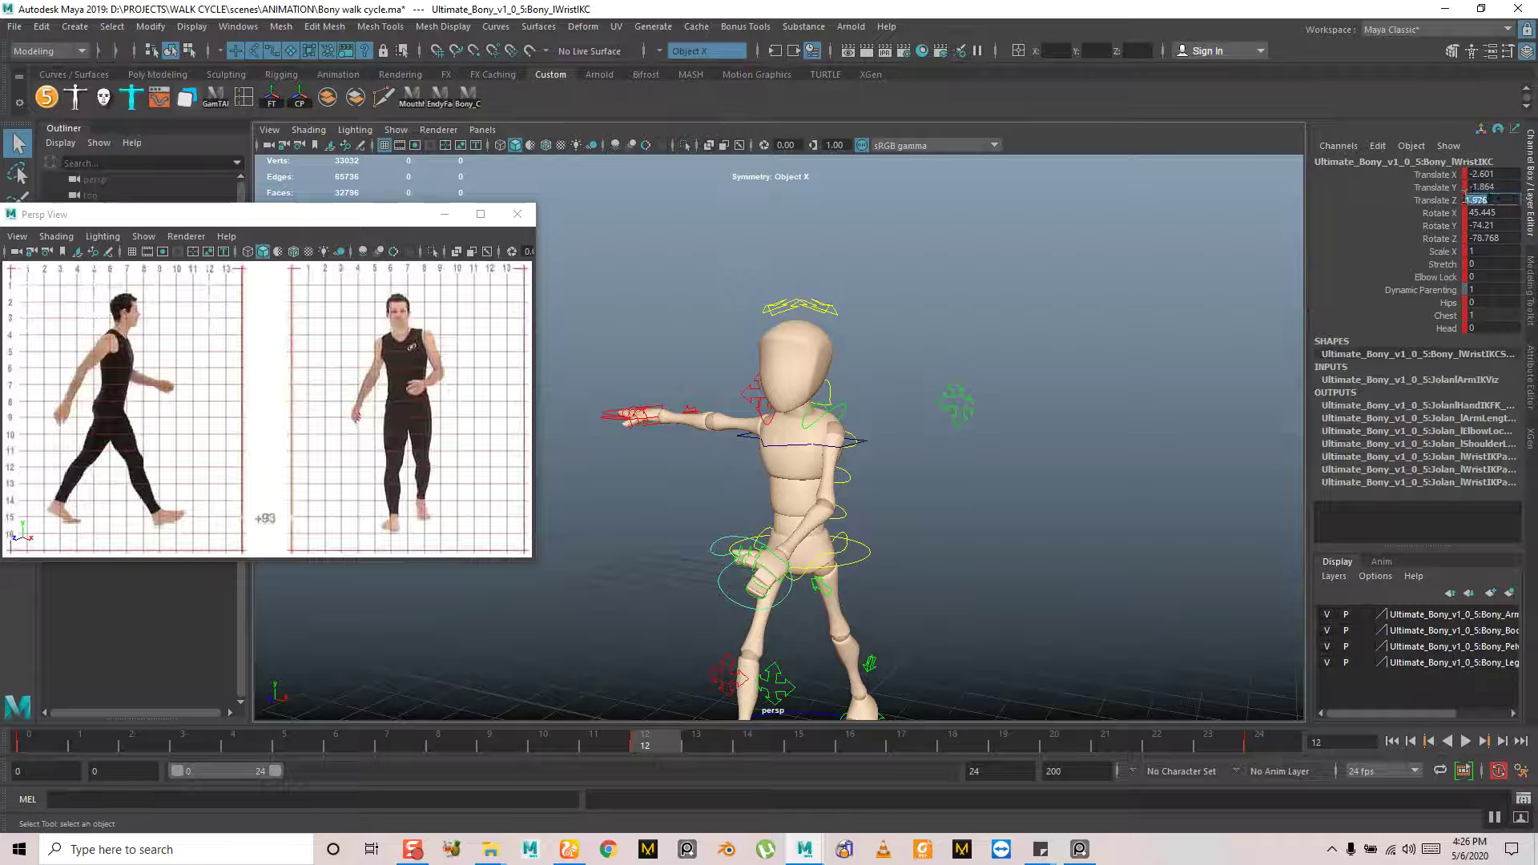
type("-1.976")
key("Return")
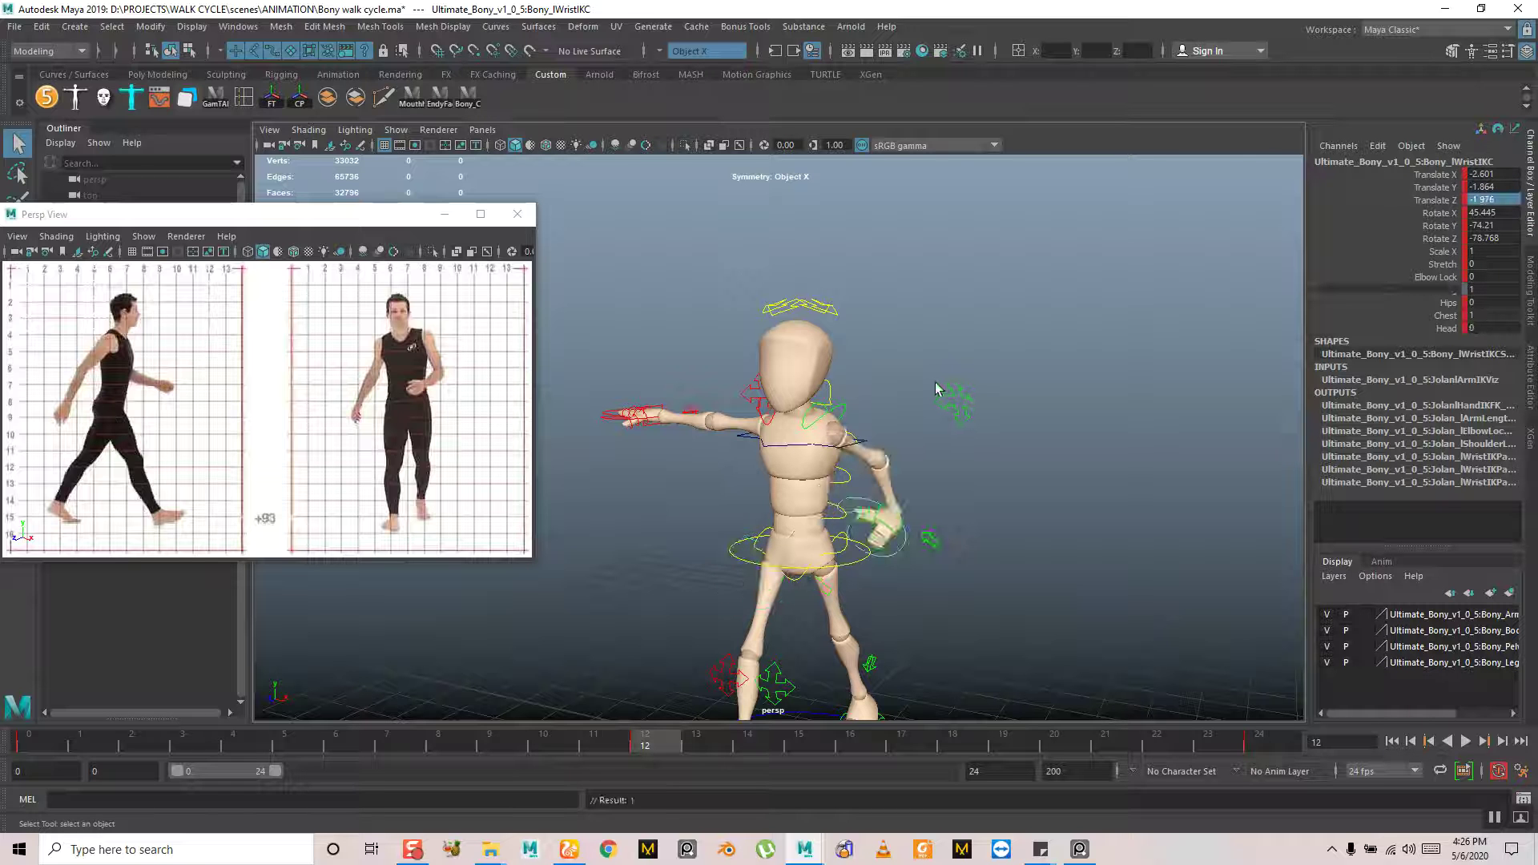
key("ctrl+z")
key("ctrl+z")
key("ctrl+z")
key("ctrl+z")
key("ctrl+z")
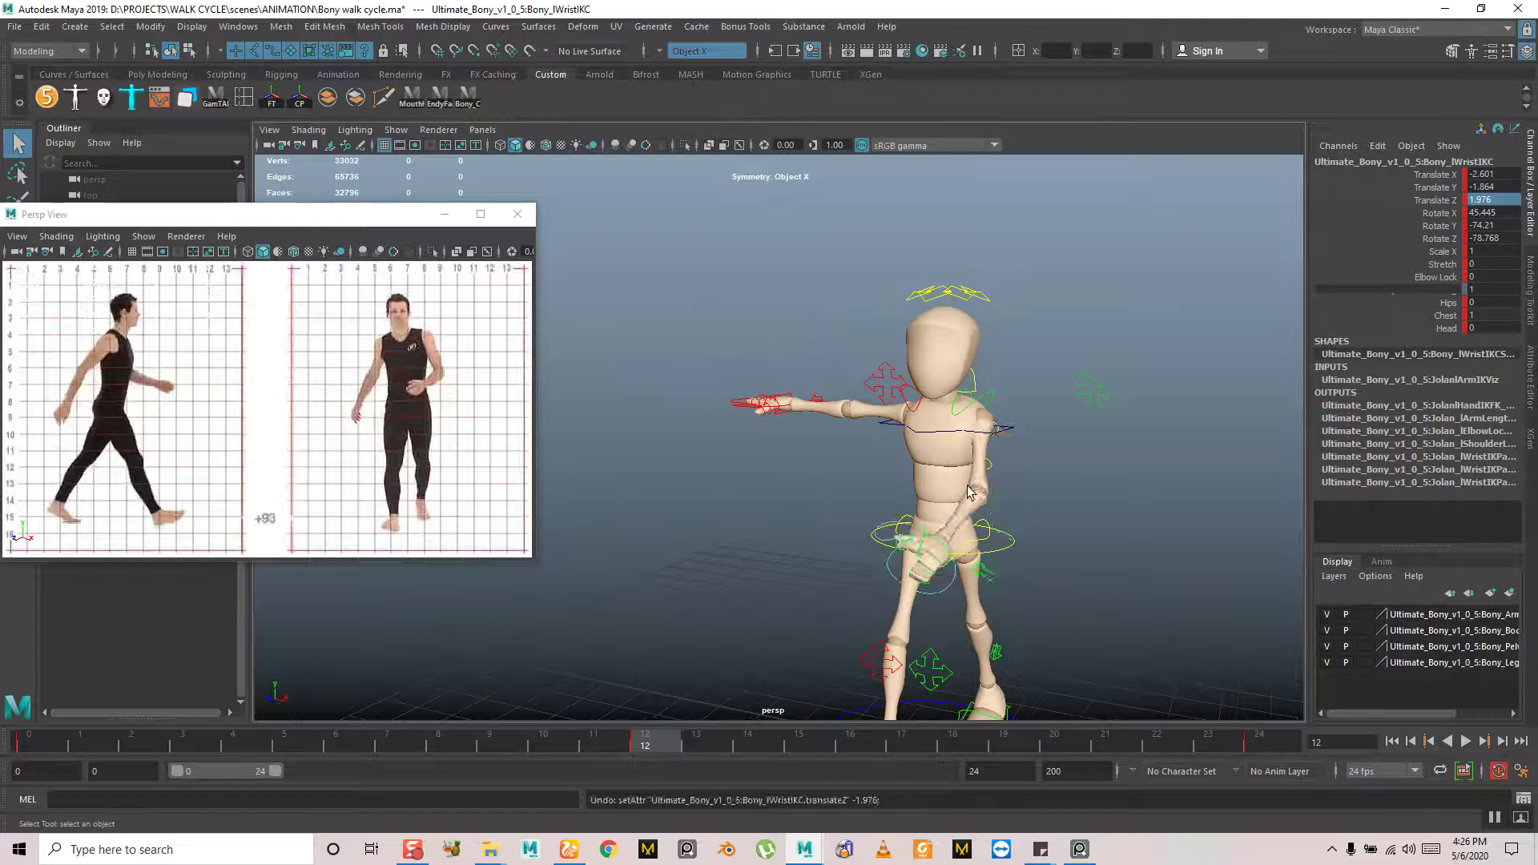
key("ctrl+z")
key("ctrl+z")
key("ctrl+z")
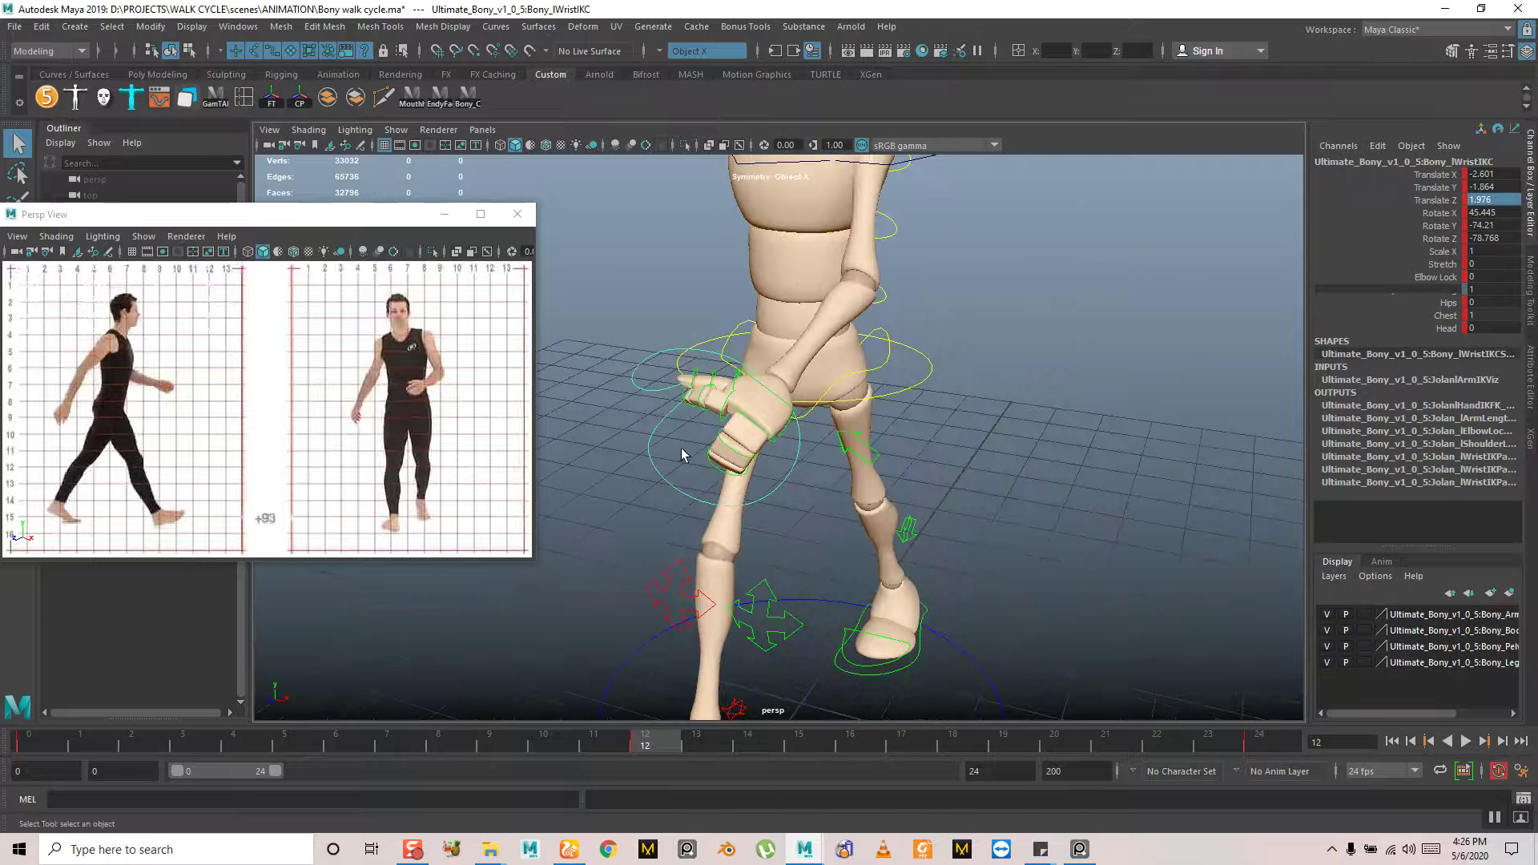
key("ctrl+z")
key("ctrl+z")
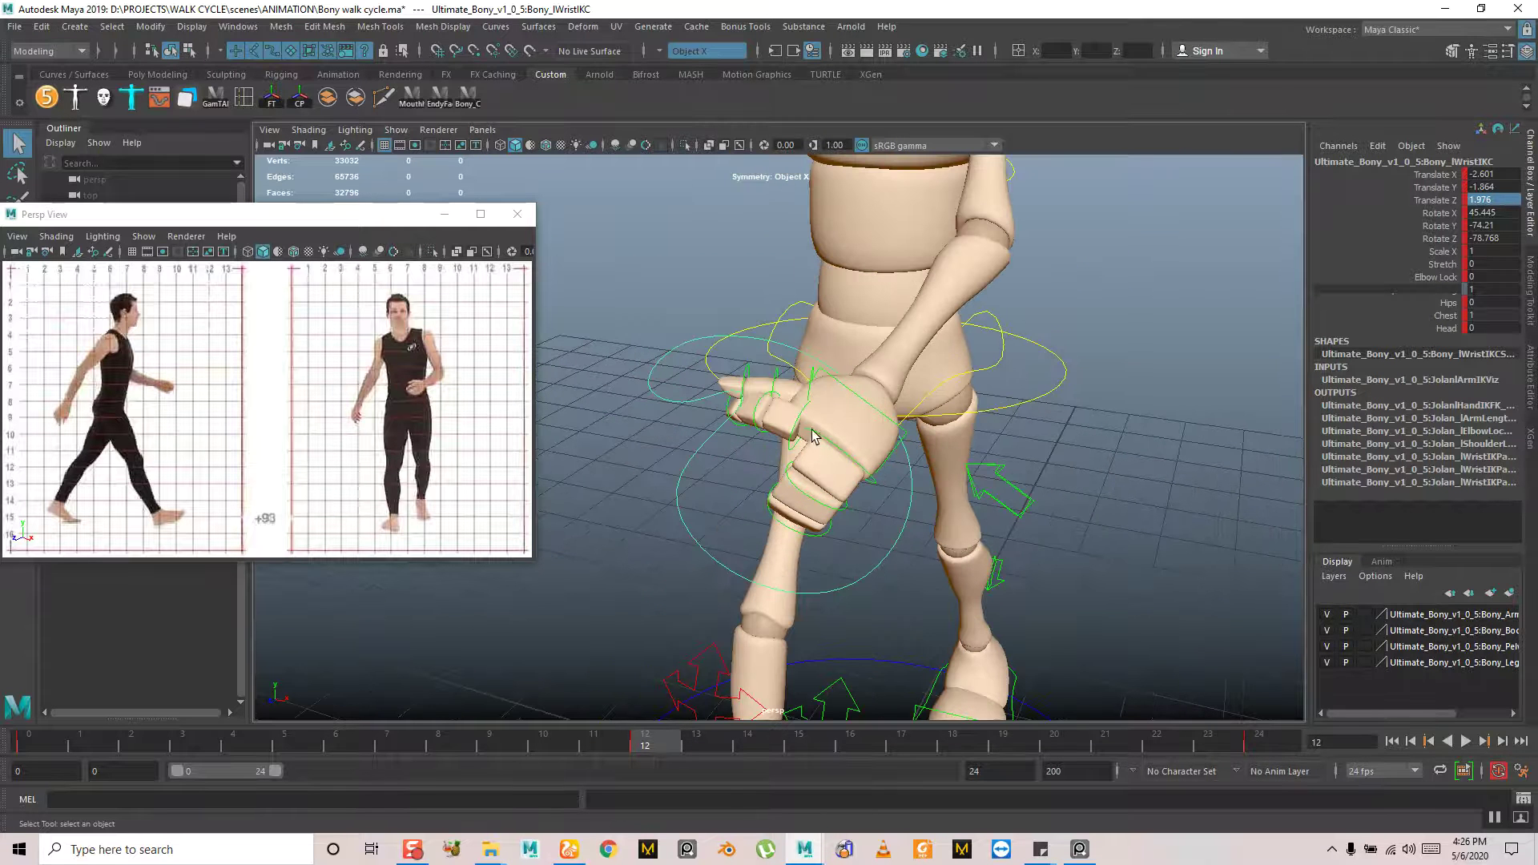
Delete the frame 12 keys on the left index finger's joint controls
left_click(776, 425)
left_click(756, 437)
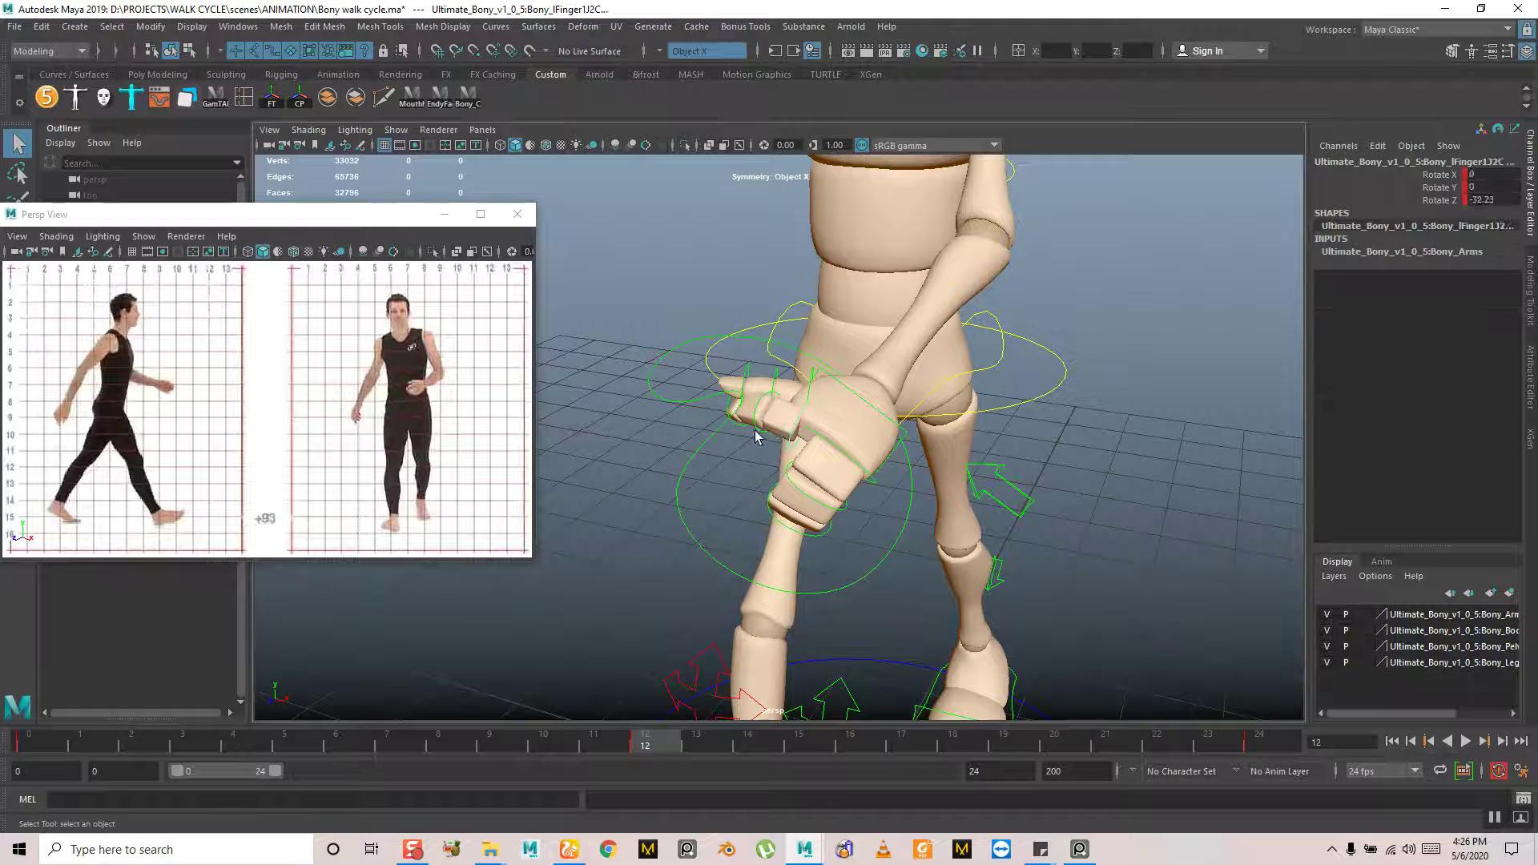
right_click(657, 743)
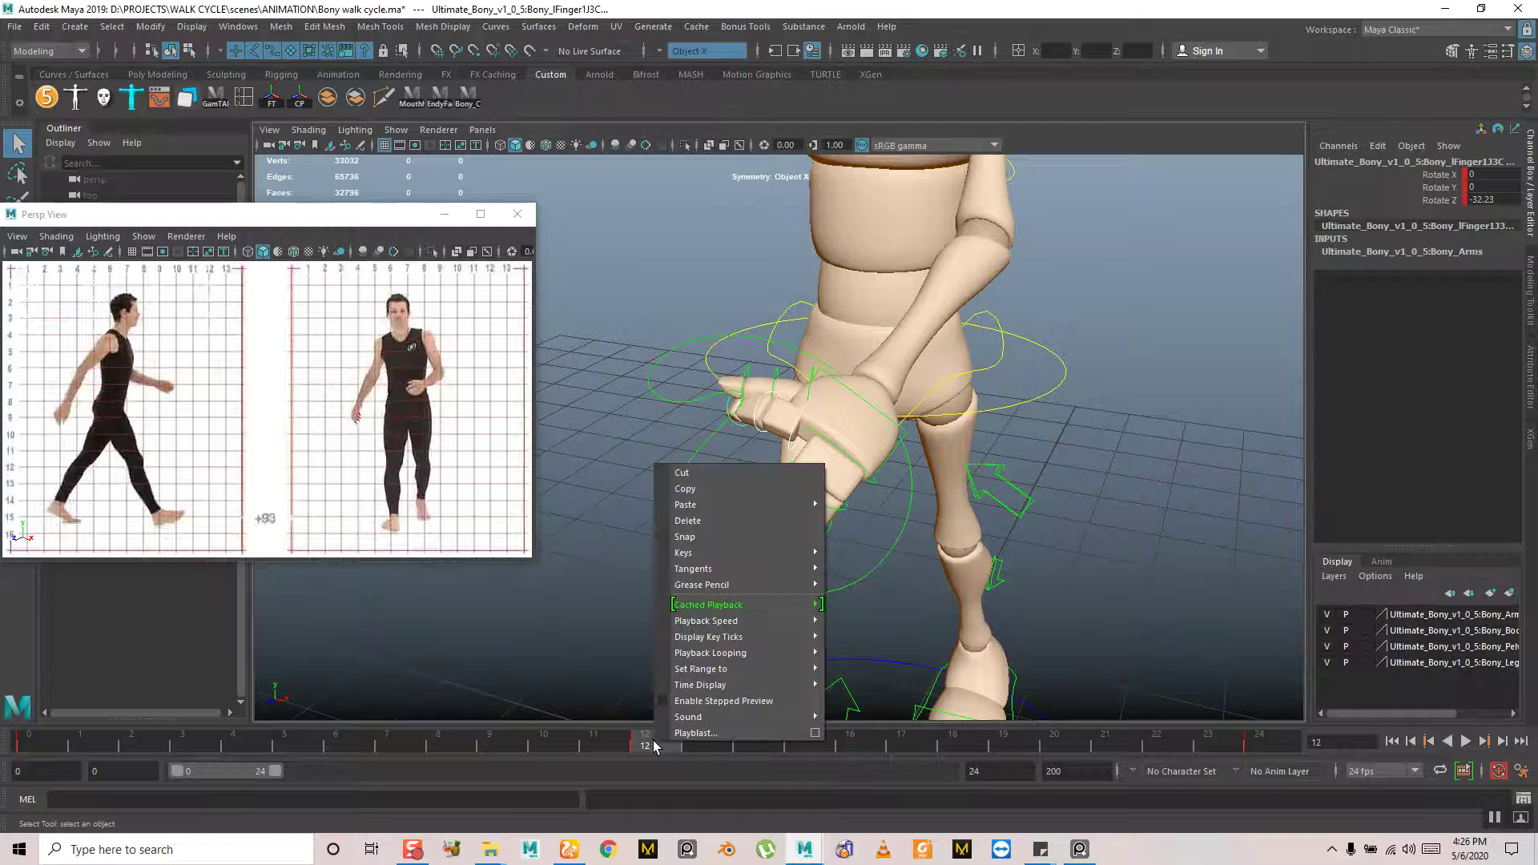
left_click(713, 520)
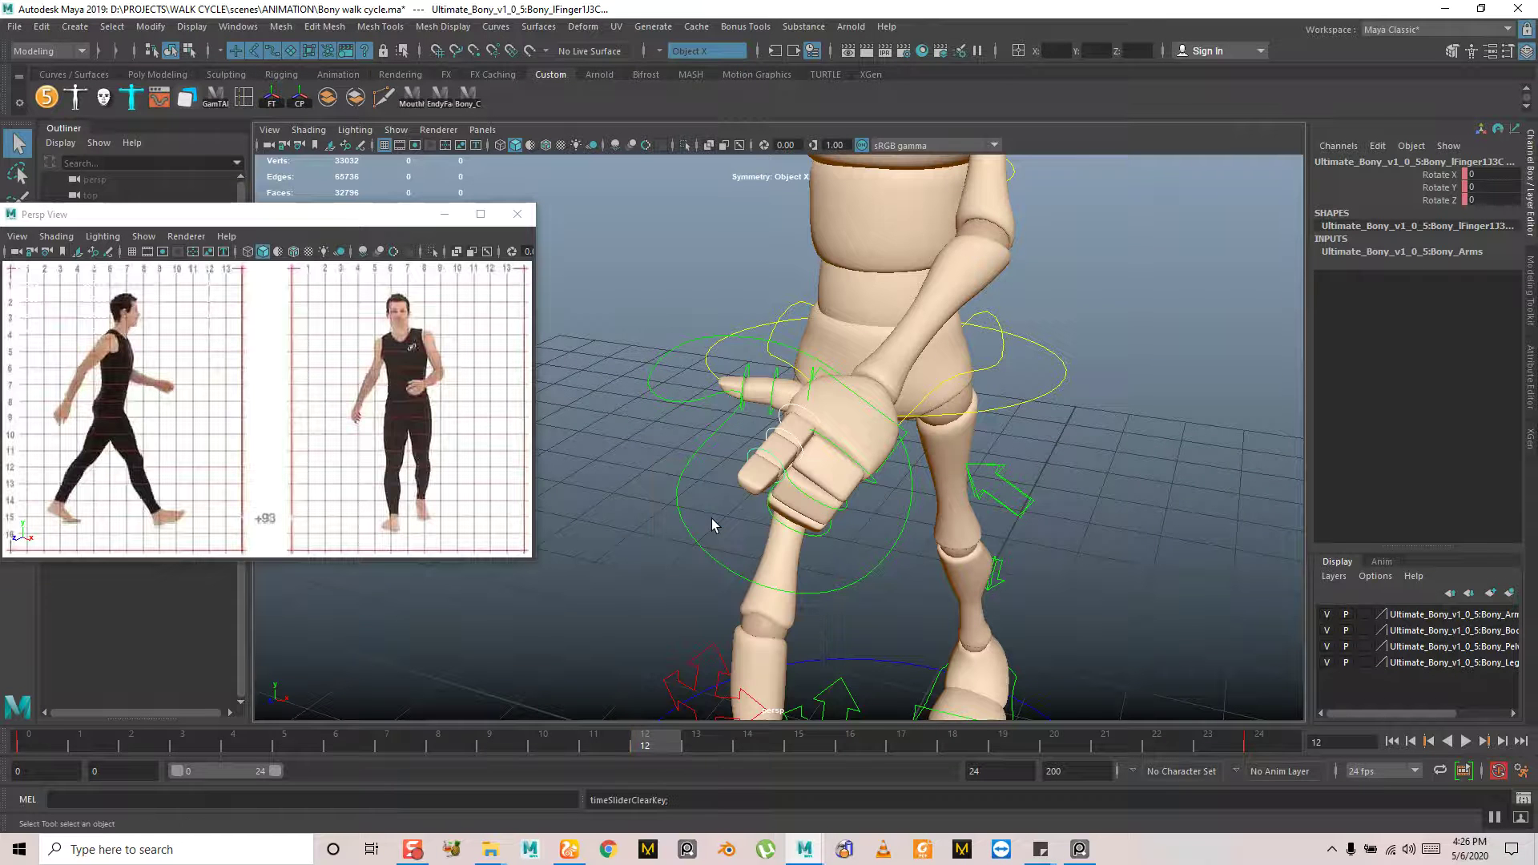
Examine the right index finger's base control and its rotation at frame 0 as a reference for the left hand
mouse_move(711, 517)
left_mouse_down("alt")
mouse_move(951, 473)
mouse_move(689, 529)
left_mouse_up("alt")
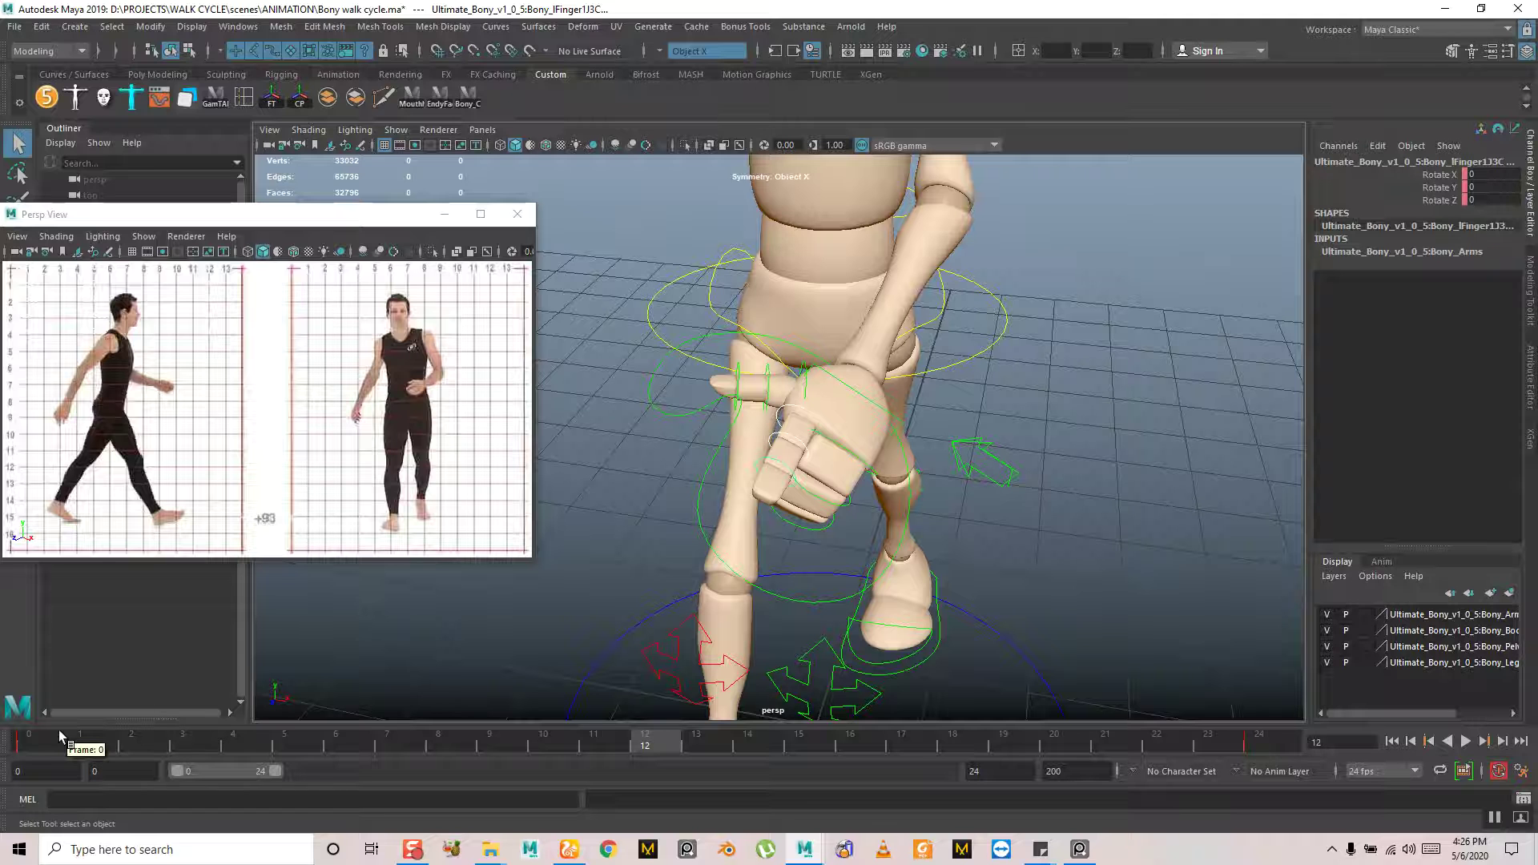
left_click(38, 746)
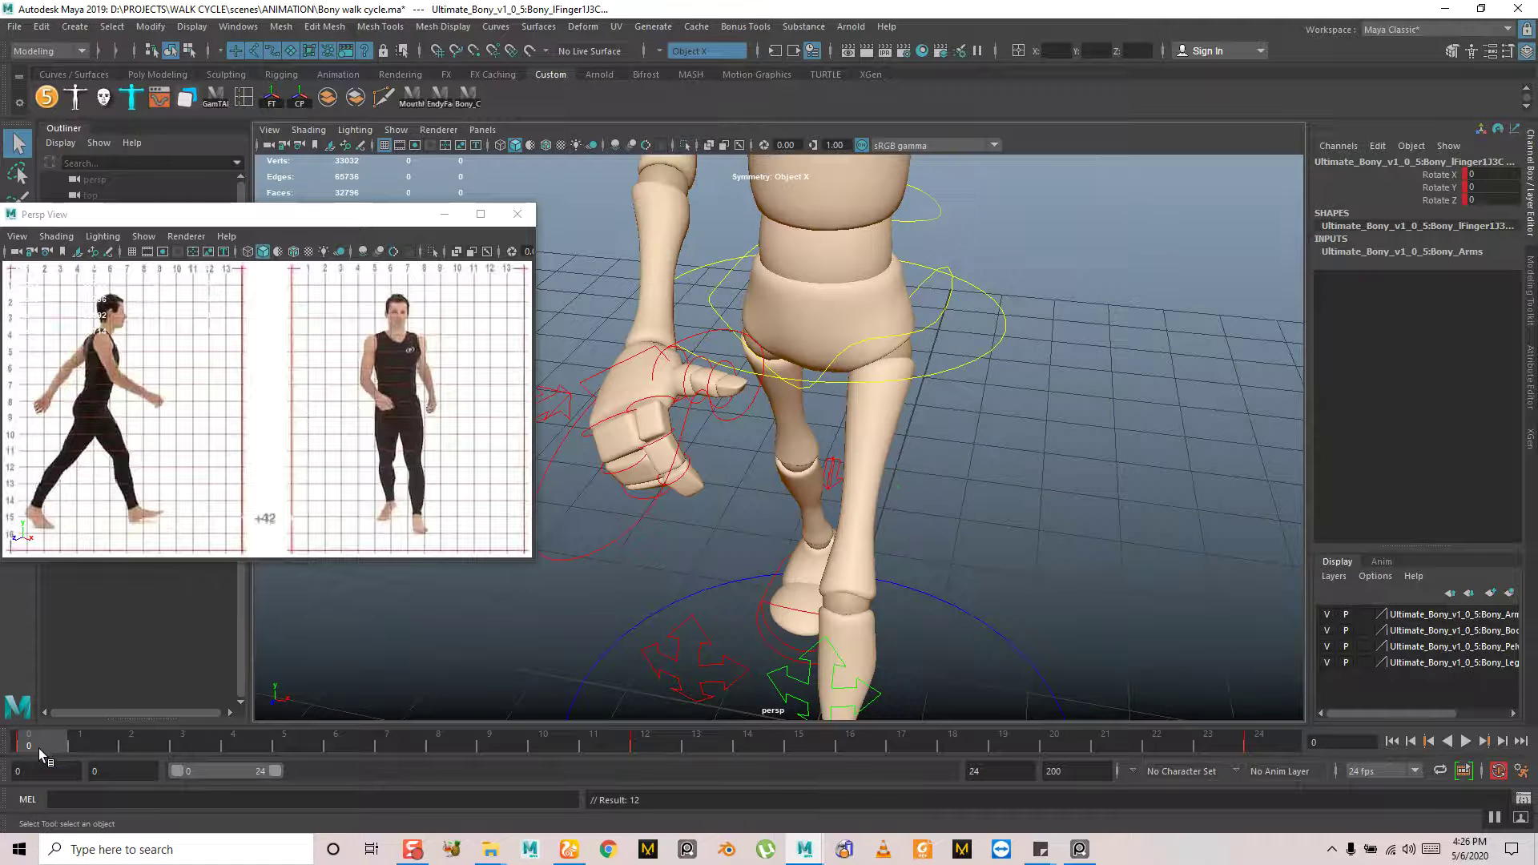
left_click_drag(757, 502, 731, 439, "alt")
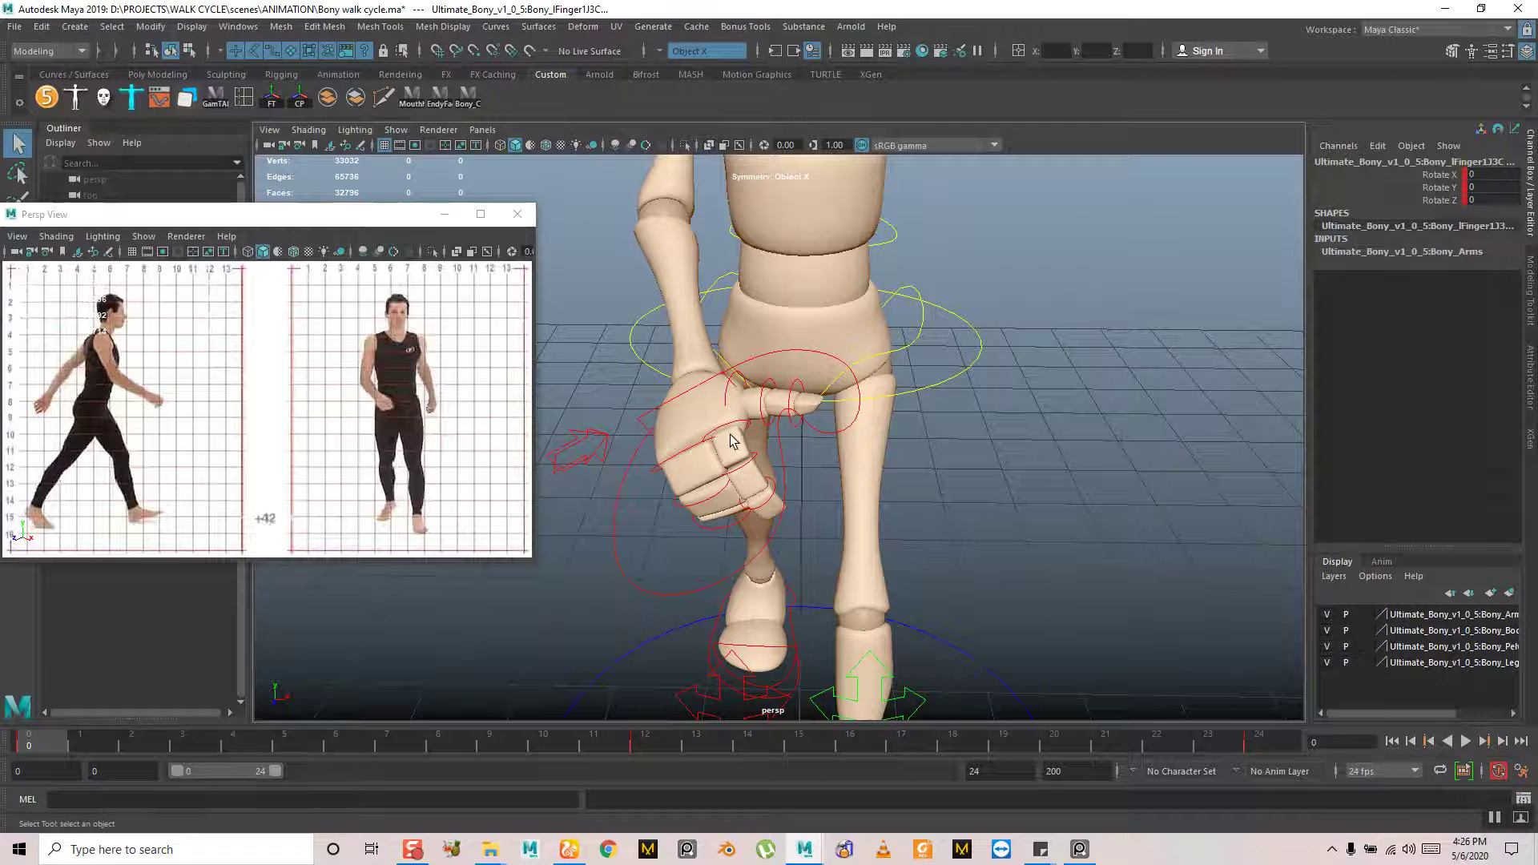
left_click(731, 425)
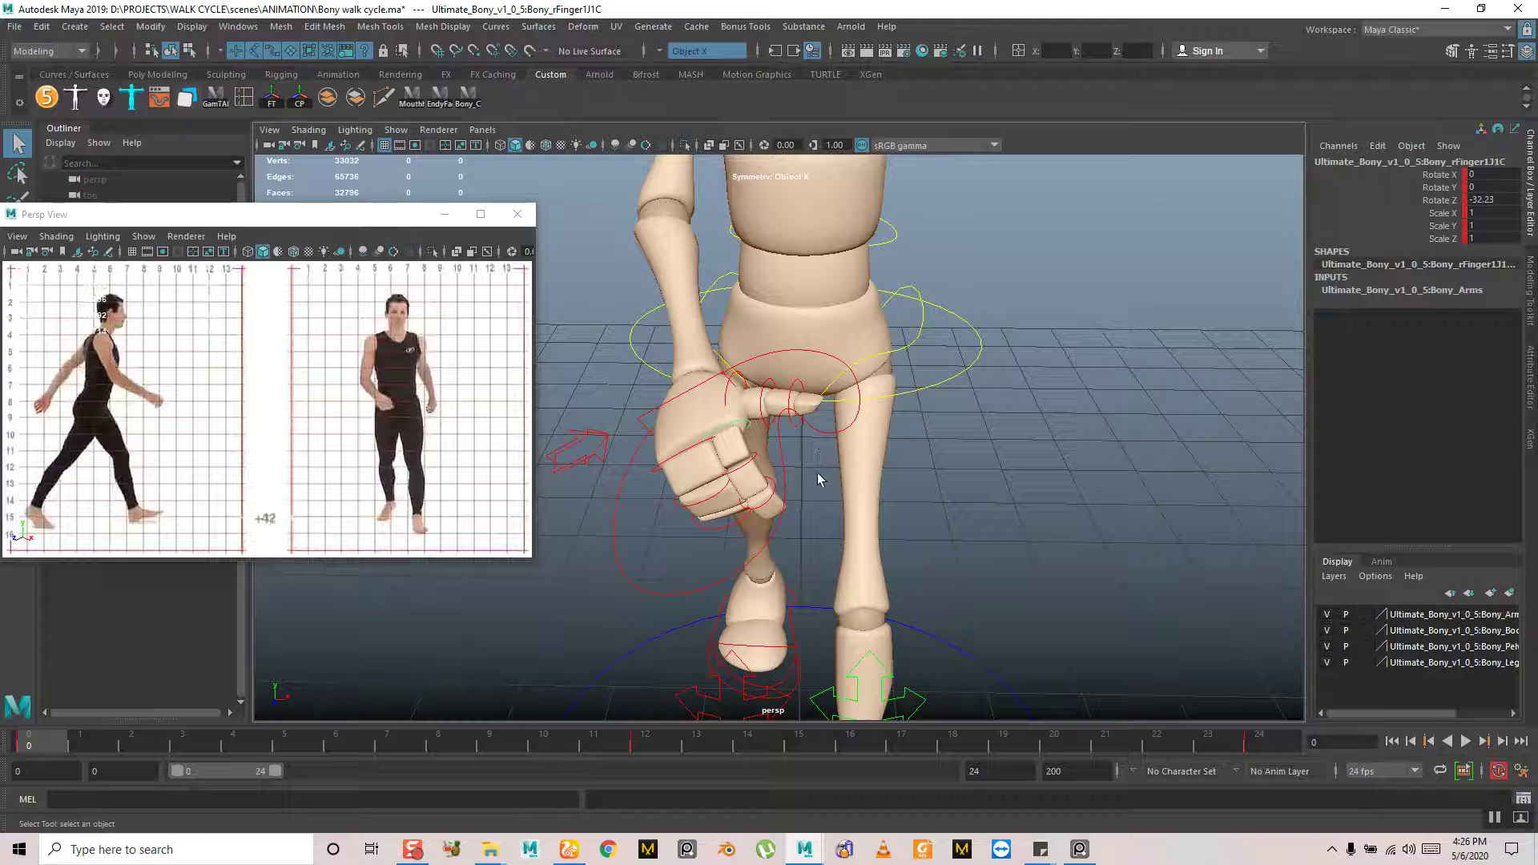
Curl the left index finger at frame 12 by rotating its joint controls to about -25.8 on Rotate Z
left_click(641, 745)
left_click_drag(884, 597, 771, 581, "alt")
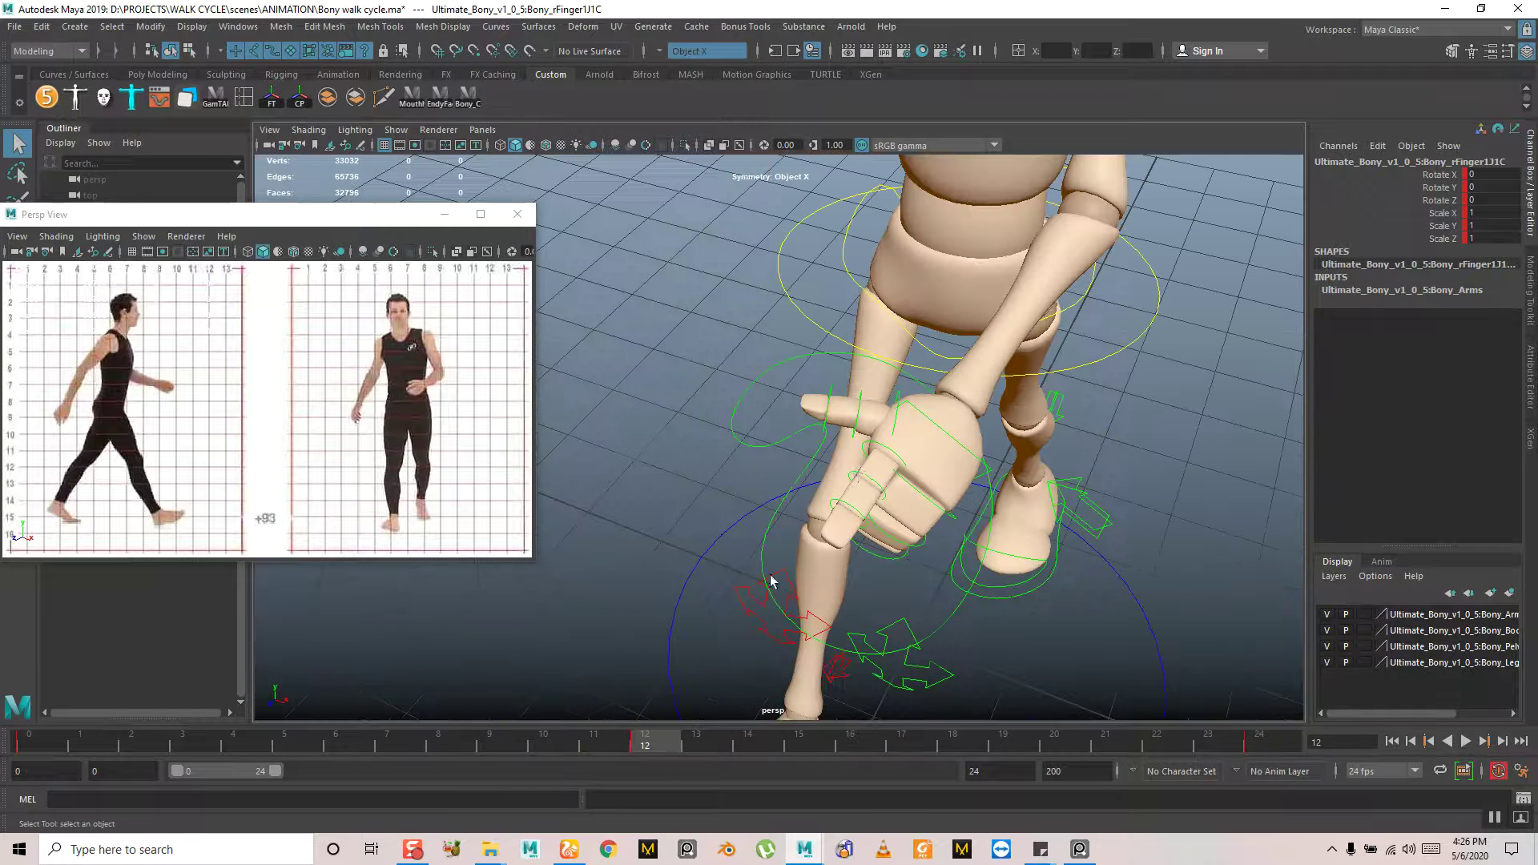
left_click(875, 451)
left_click(845, 510)
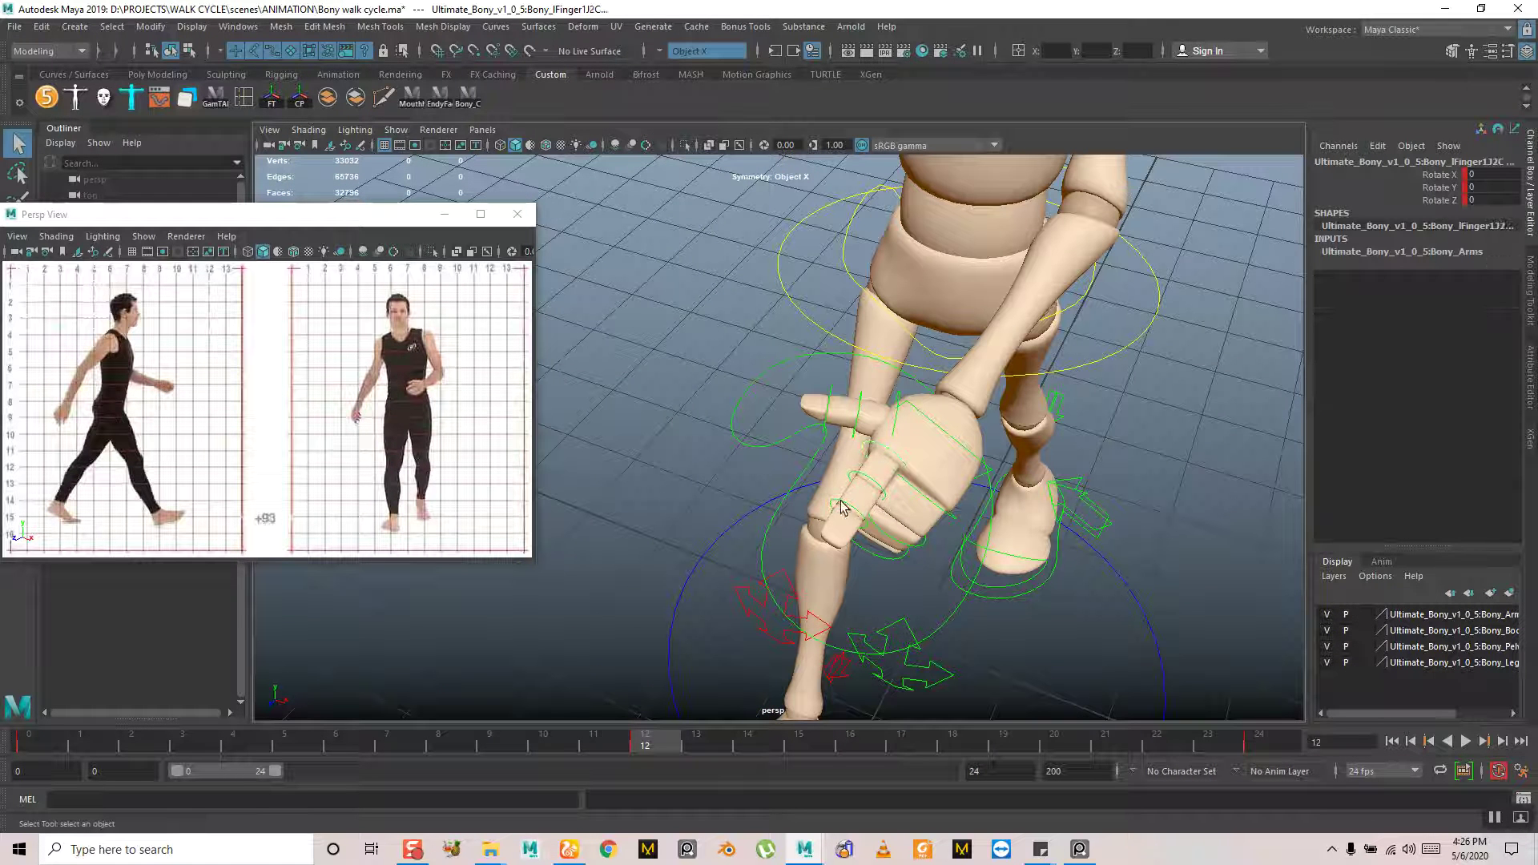
left_click(1439, 193)
key("e")
middle_click_drag(979, 357, 1010, 380)
left_click_drag(1011, 380, 834, 343, "alt")
mouse_move(834, 343)
middle_mouse_down()
mouse_move(854, 354)
mouse_move(827, 331)
middle_mouse_up()
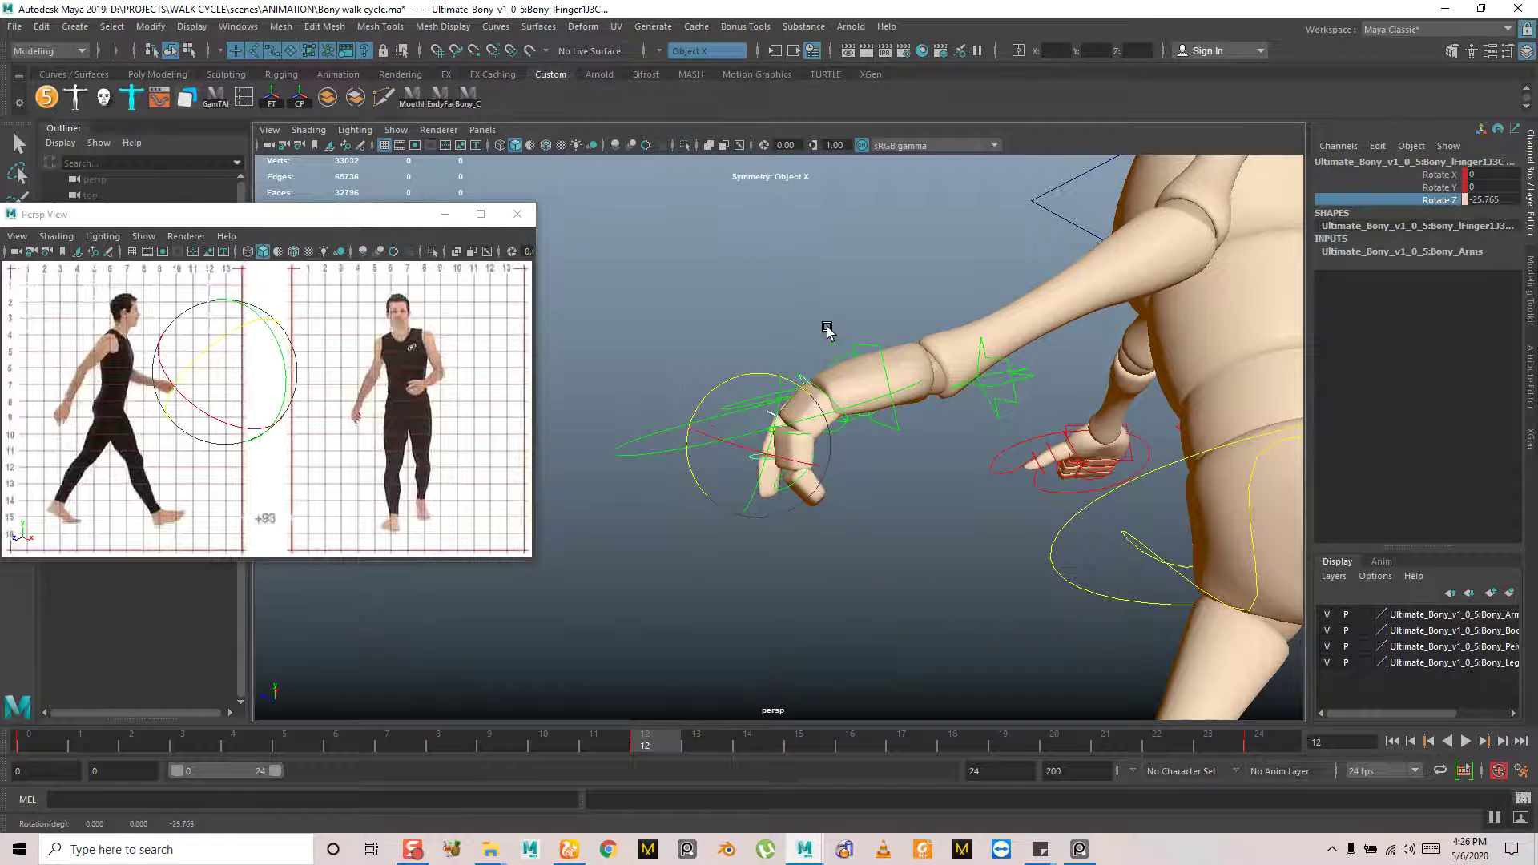
Curl the left thumb toward the fingers at frame 12 by rotating its joint controls, reaching about -28.1 on Rotate Z
left_click_drag(827, 329, 822, 367, "alt")
left_click_drag(934, 385, 979, 618, "alt")
scroll(788, 450, "down", 2)
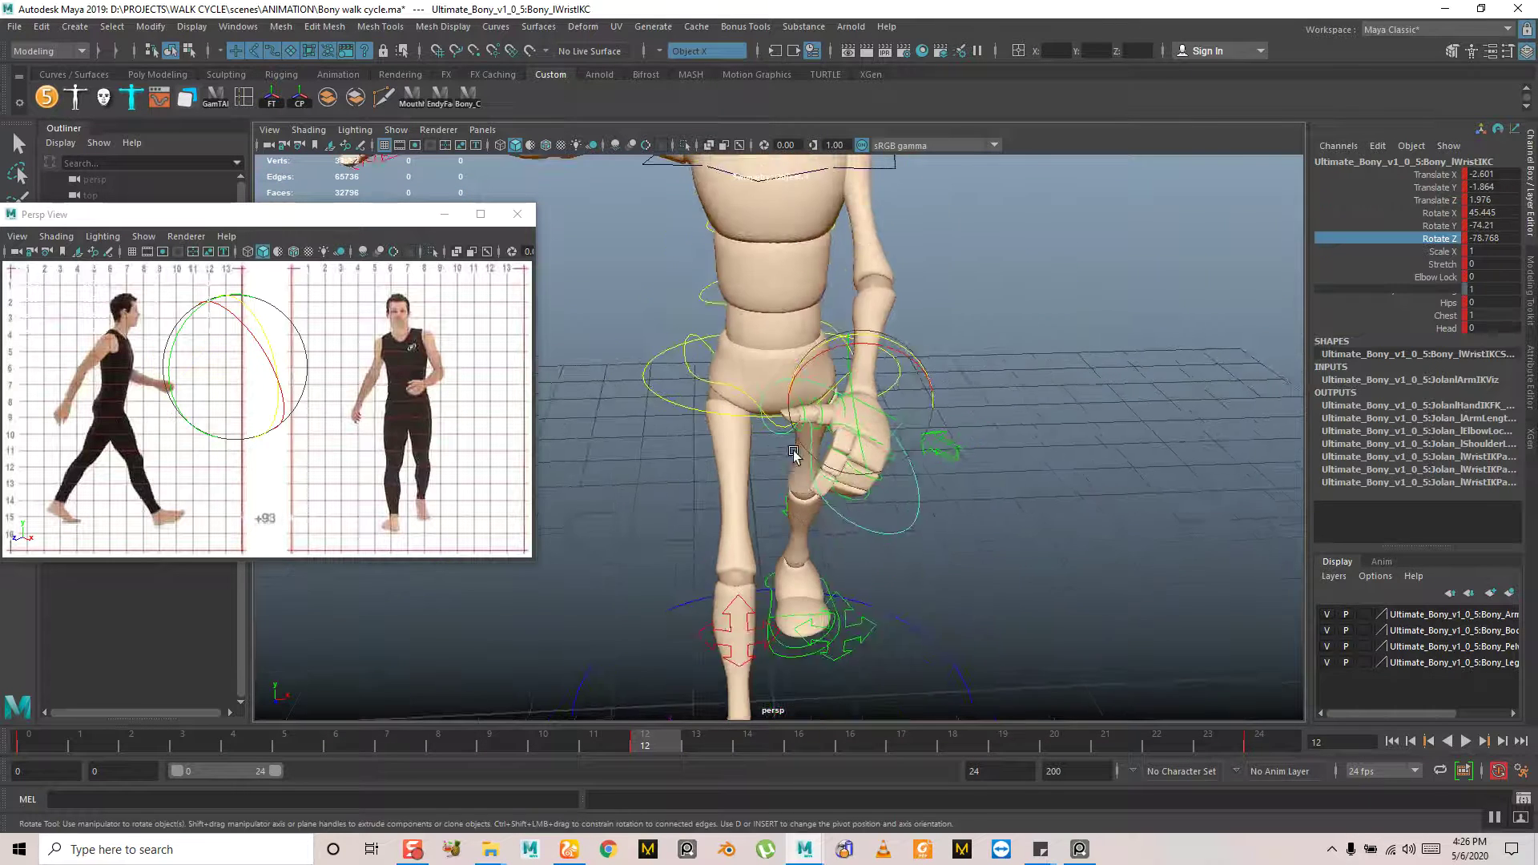
left_click_drag(788, 450, 1064, 440, "alt")
scroll(1041, 438, "down", 3)
scroll(844, 424, "up", 5)
left_click_drag(899, 536, 837, 383, "alt")
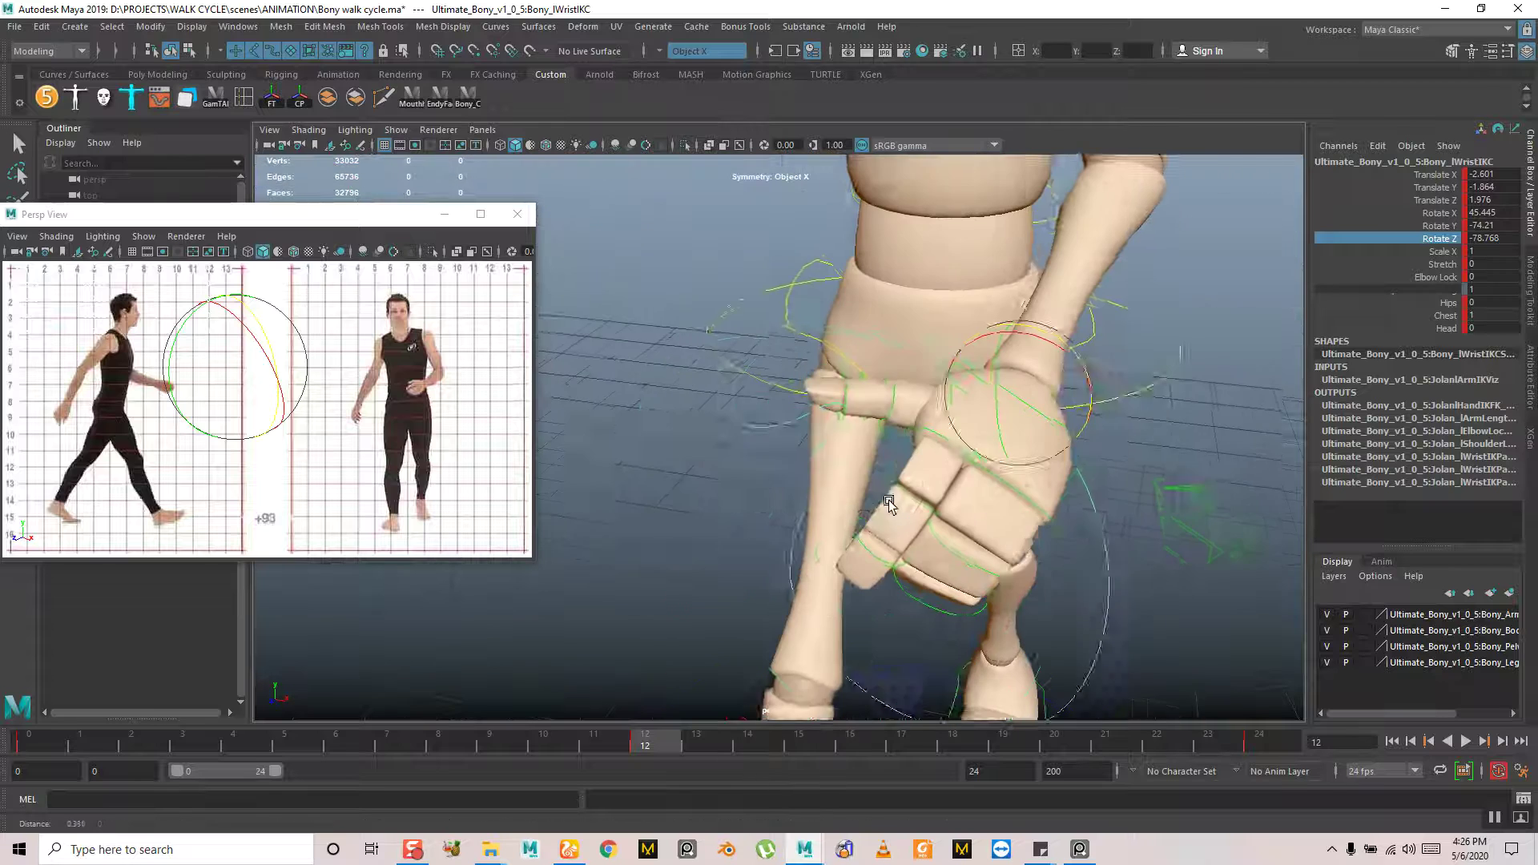
left_click(804, 404)
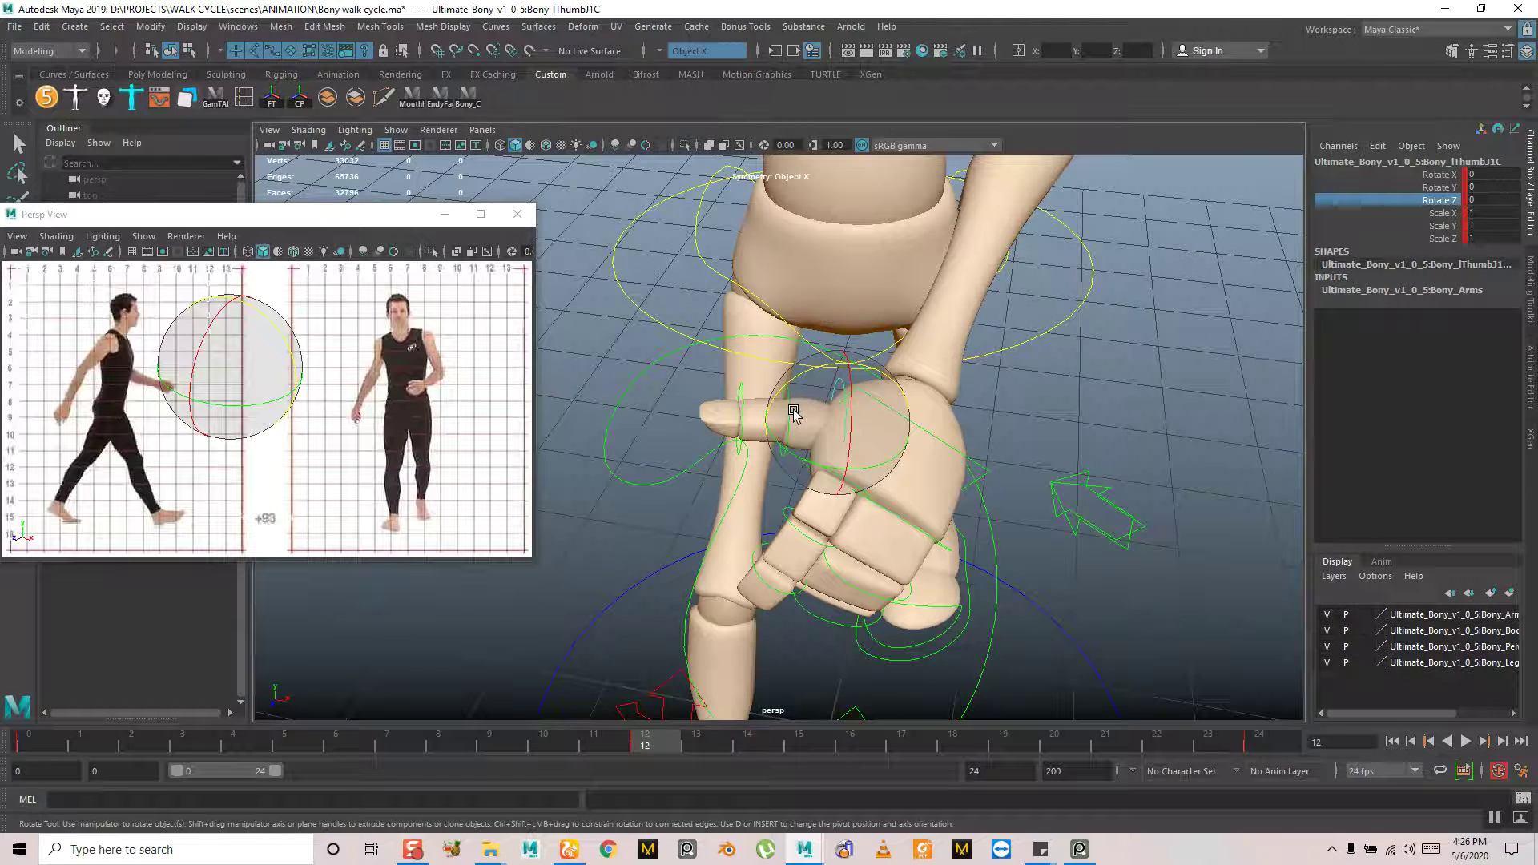
key("q")
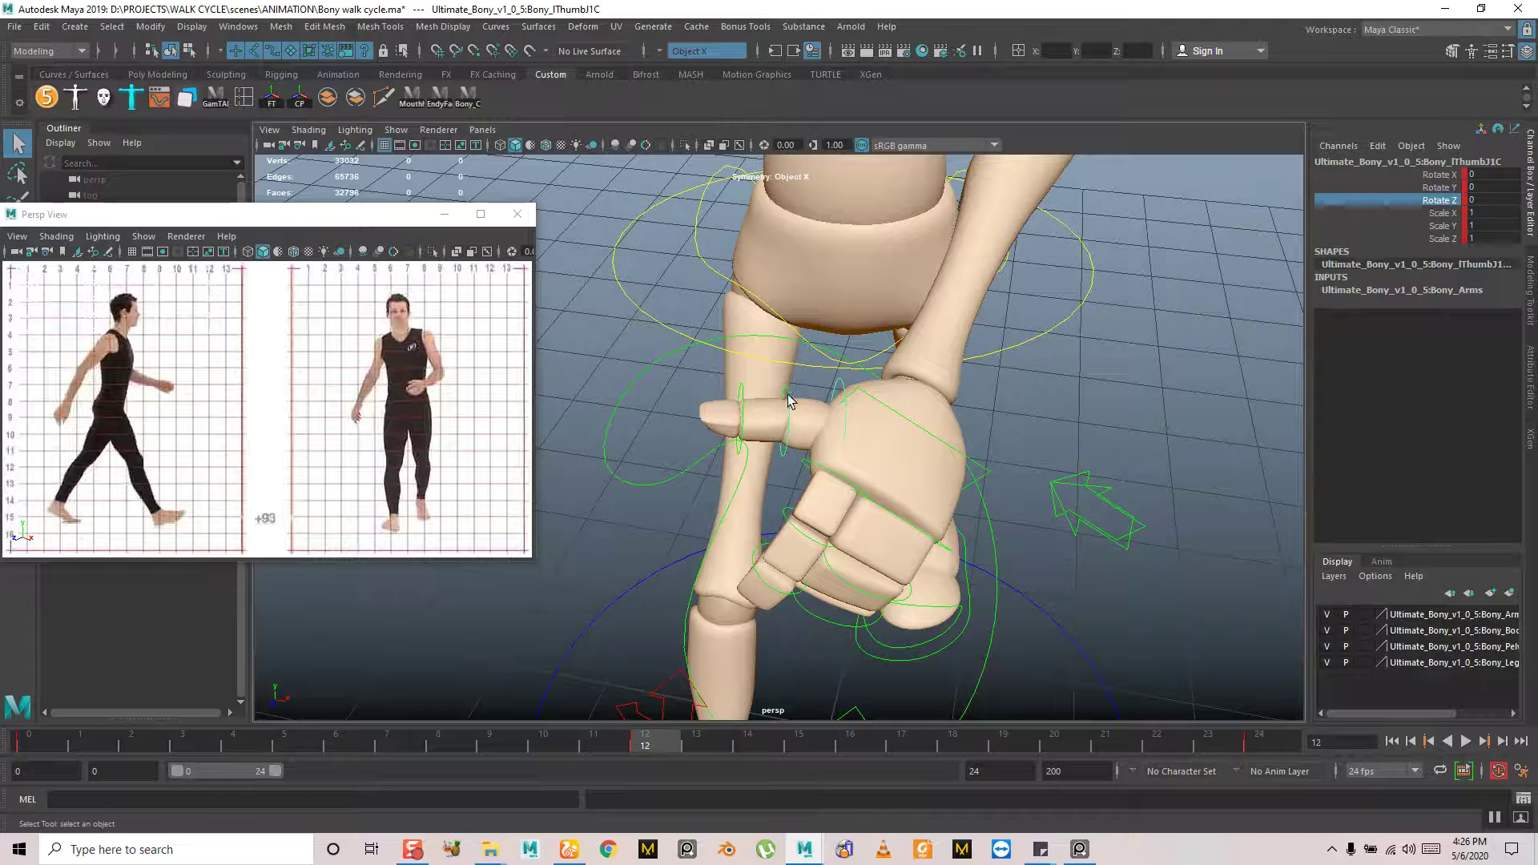
left_click(744, 396)
key("e")
left_click_drag(786, 455, 929, 415, "alt")
left_click_drag(698, 475, 848, 488)
key("ctrl+z")
left_click_drag(714, 564, 725, 521)
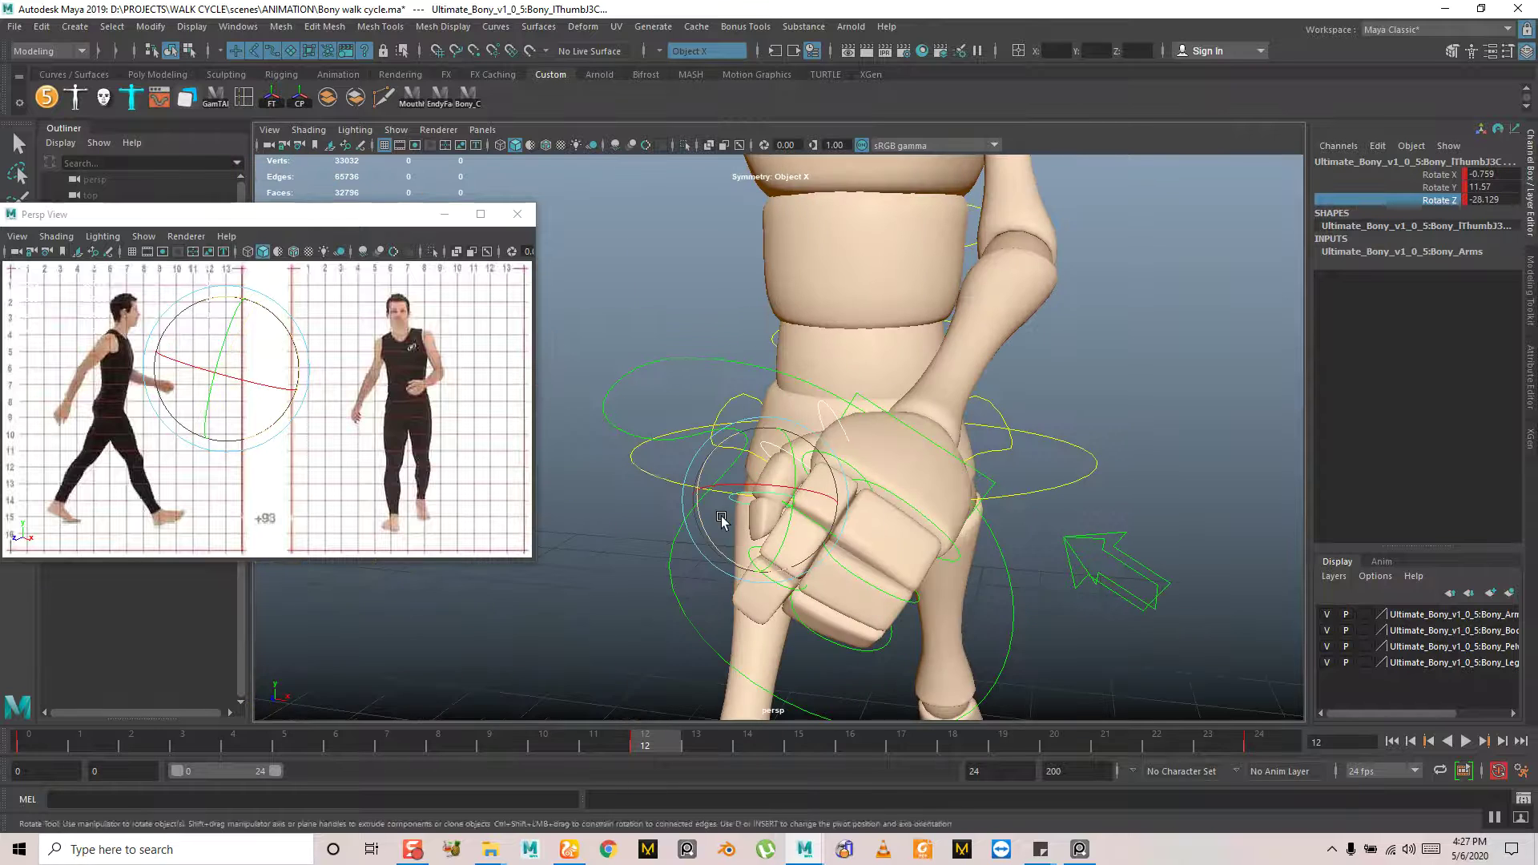
Inspect the right thumb at frame 0 with its three joint controls selected for rotation, and clear the selection
right_click_drag(724, 521, 718, 475, "alt")
left_click_drag(718, 475, 868, 503, "alt")
right_click_drag(868, 503, 845, 497, "alt")
left_click(34, 746)
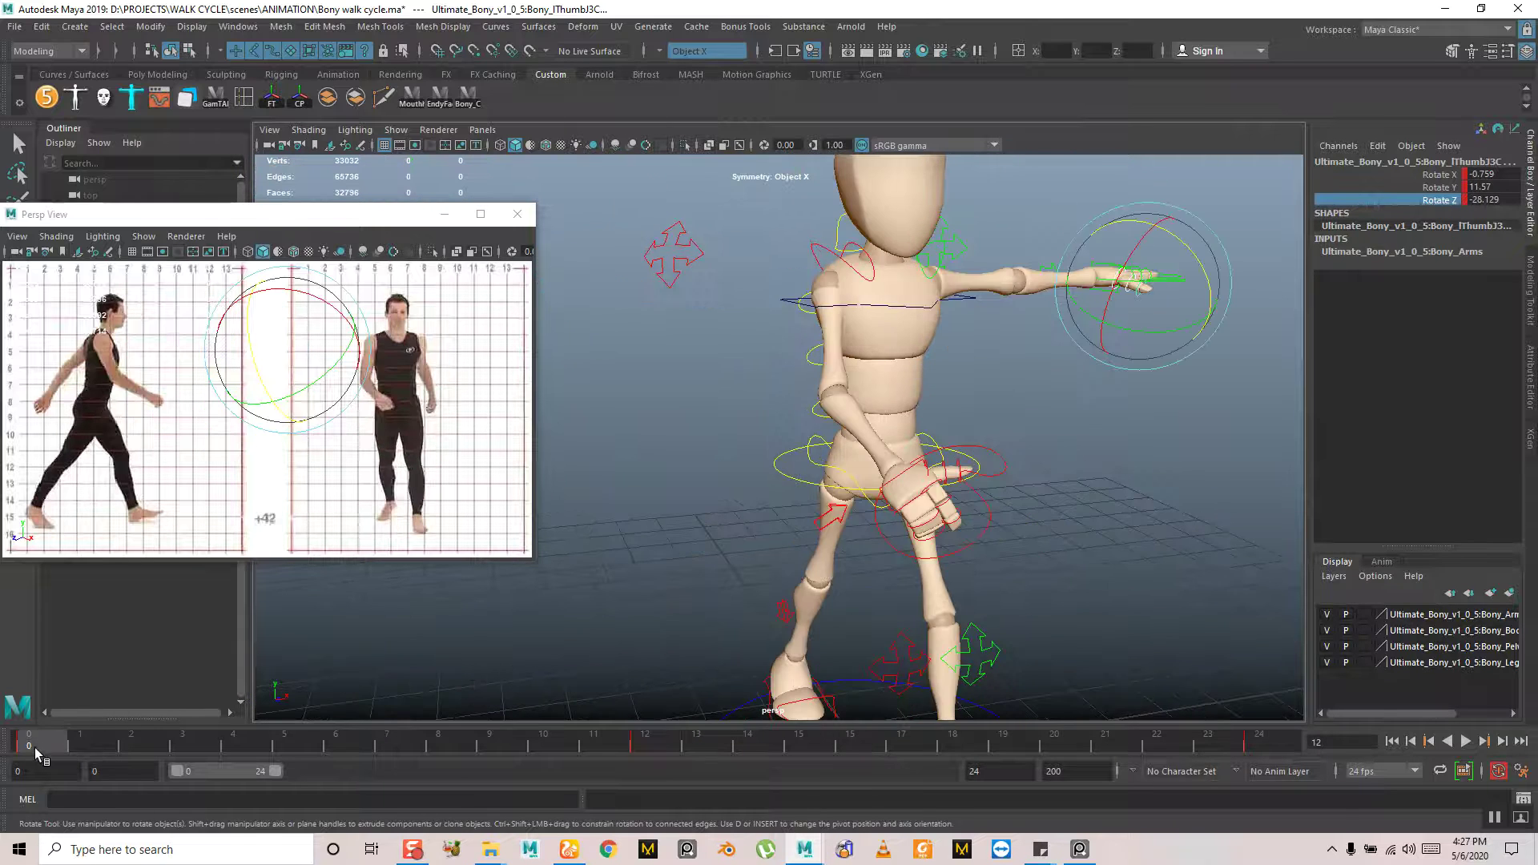
left_click_drag(712, 460, 800, 495, "alt")
right_click_drag(799, 494, 937, 491, "alt")
left_click_drag(937, 491, 964, 555, "alt")
middle_click_drag(964, 556, 841, 453, "alt")
right_click_drag(841, 452, 997, 593, "alt")
left_click(933, 479)
key("q")
left_click(1004, 478, "shift")
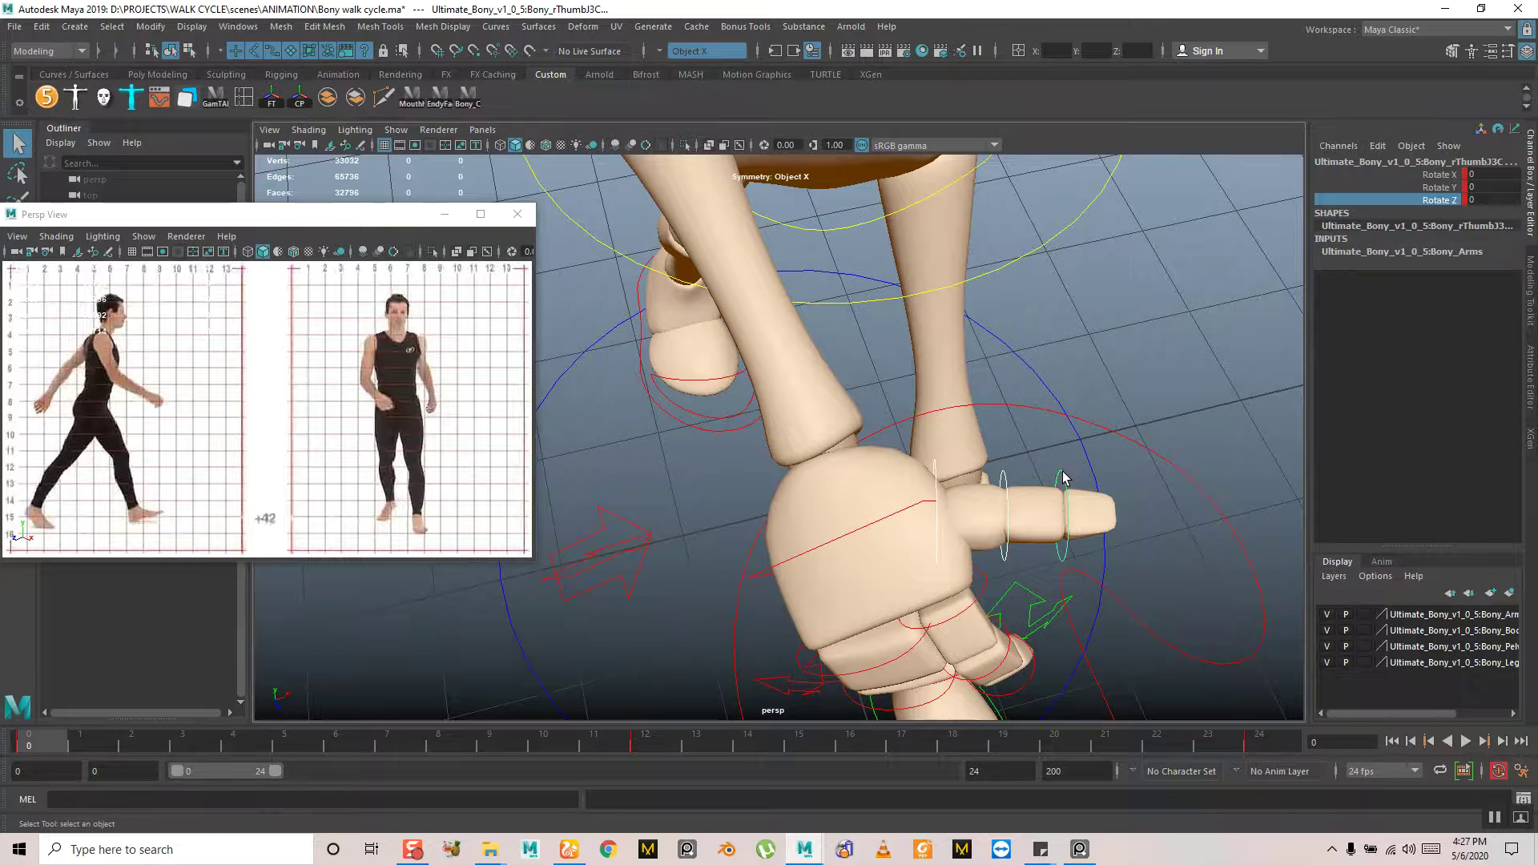
key("e")
left_click_drag(1063, 478, 1016, 505, "alt")
left_click_drag(1016, 504, 771, 469, "alt")
left_click(1113, 387)
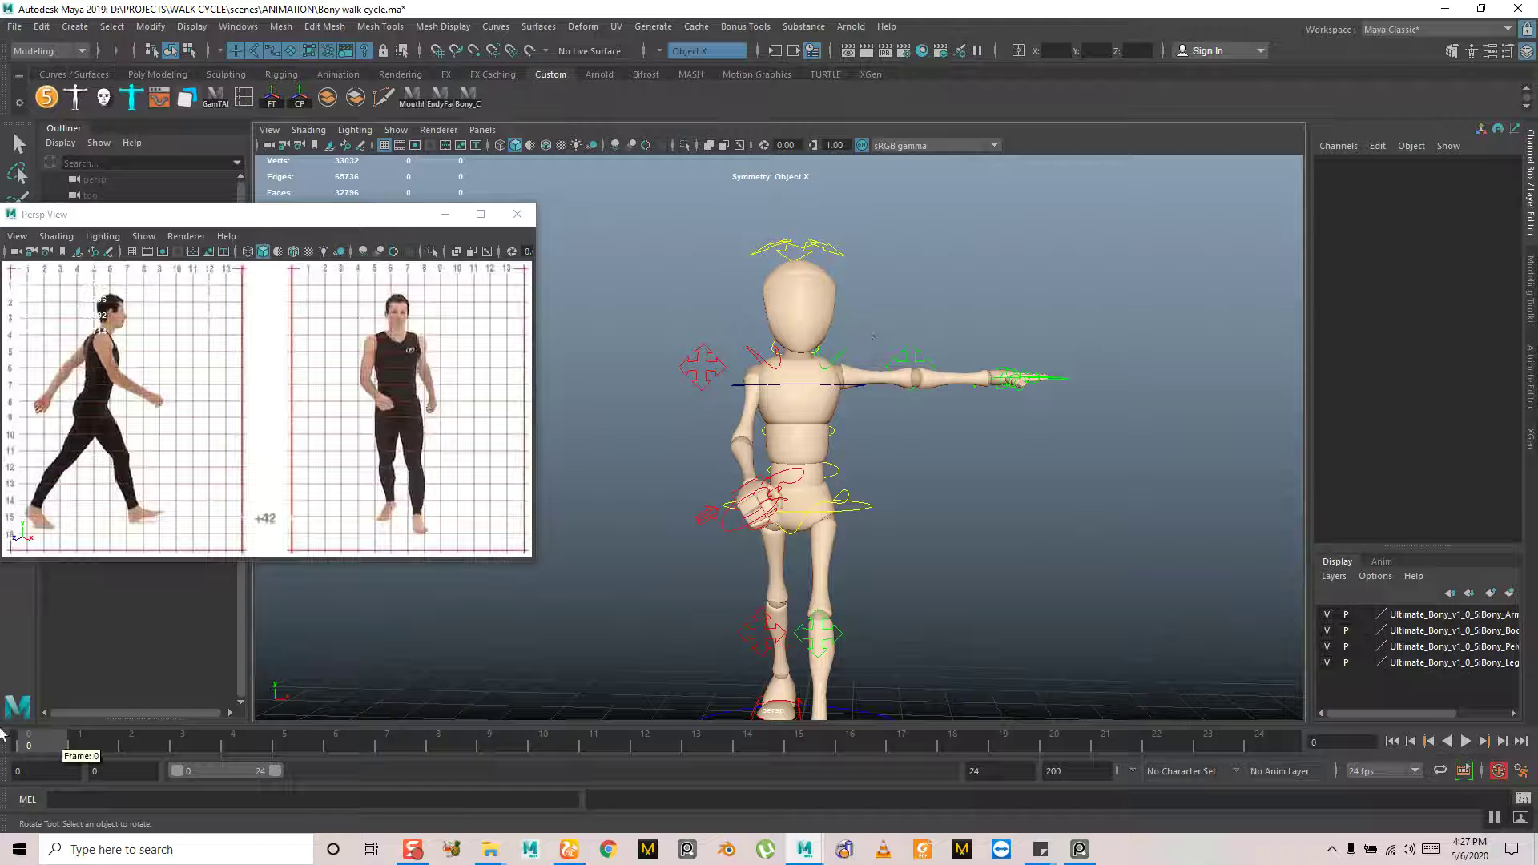
Select all rig controls, compare the poses at frames 12 and 24, and play the walk cycle back
left_click(468, 97)
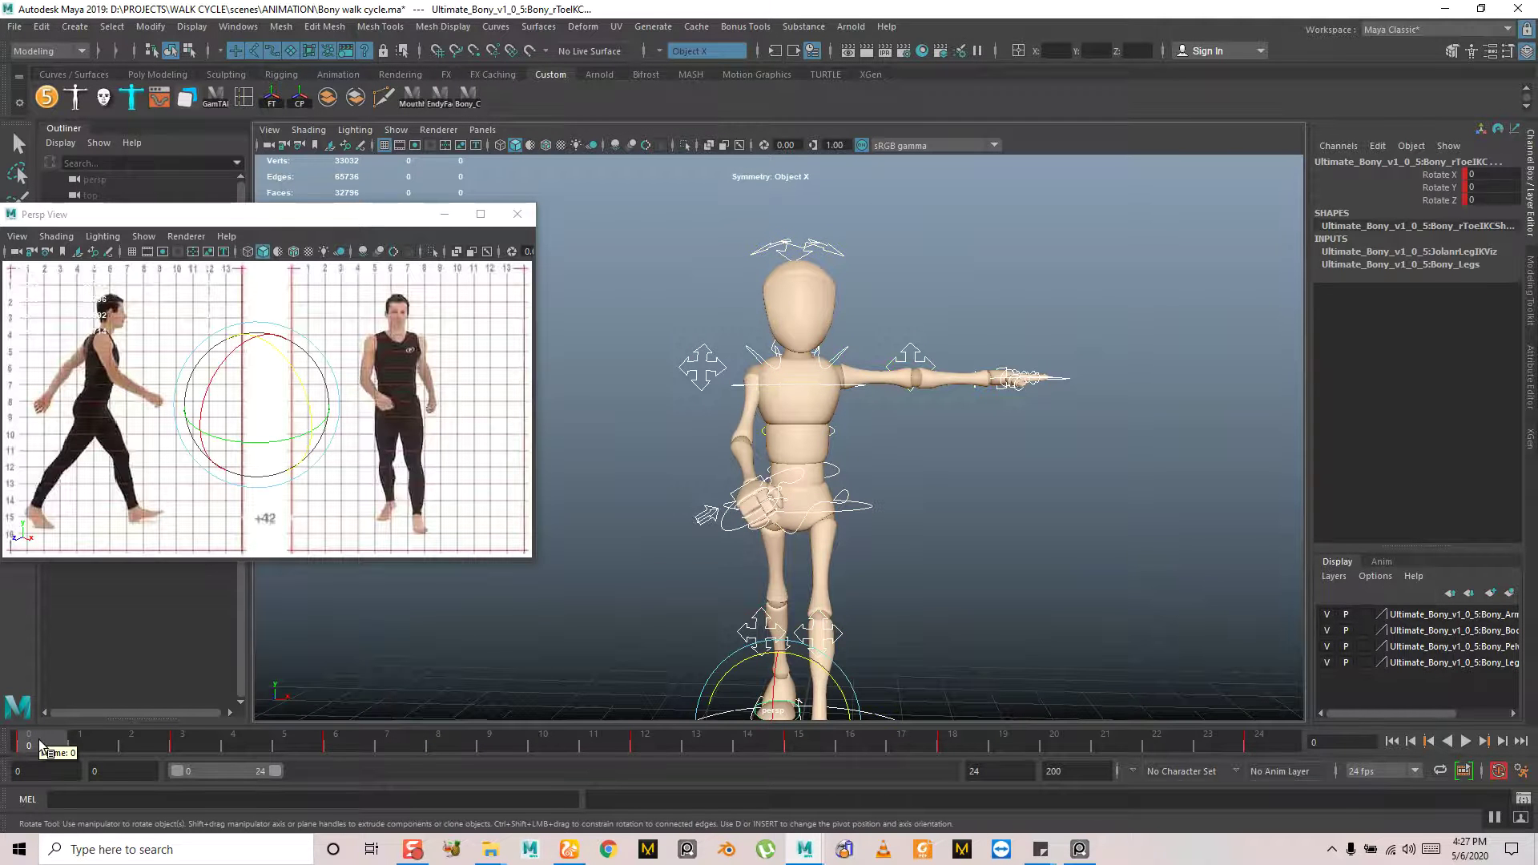
left_click(647, 744)
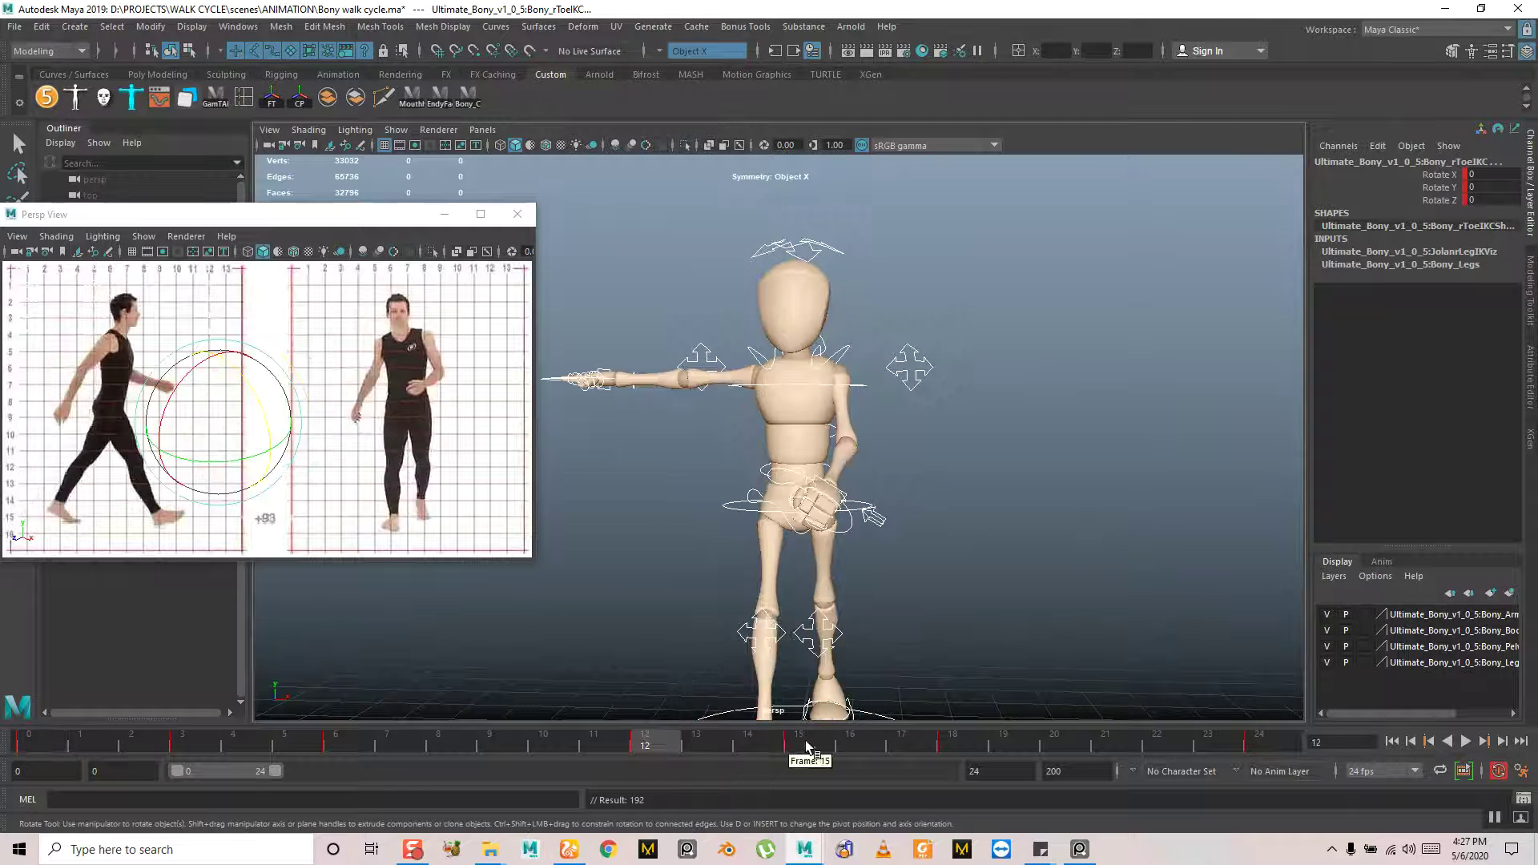
left_click(1269, 743)
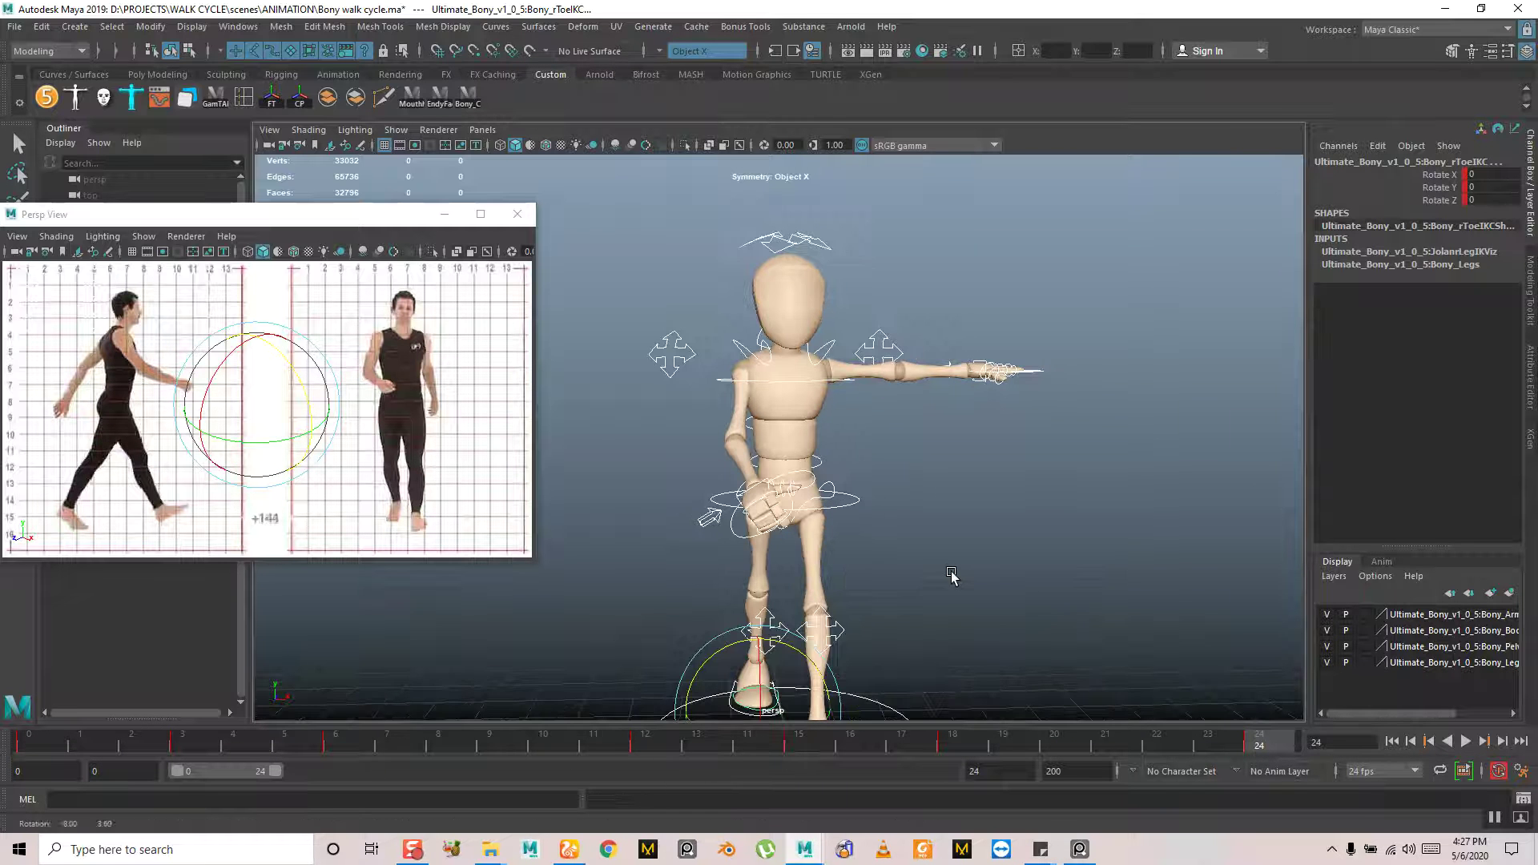
key("alt+v")
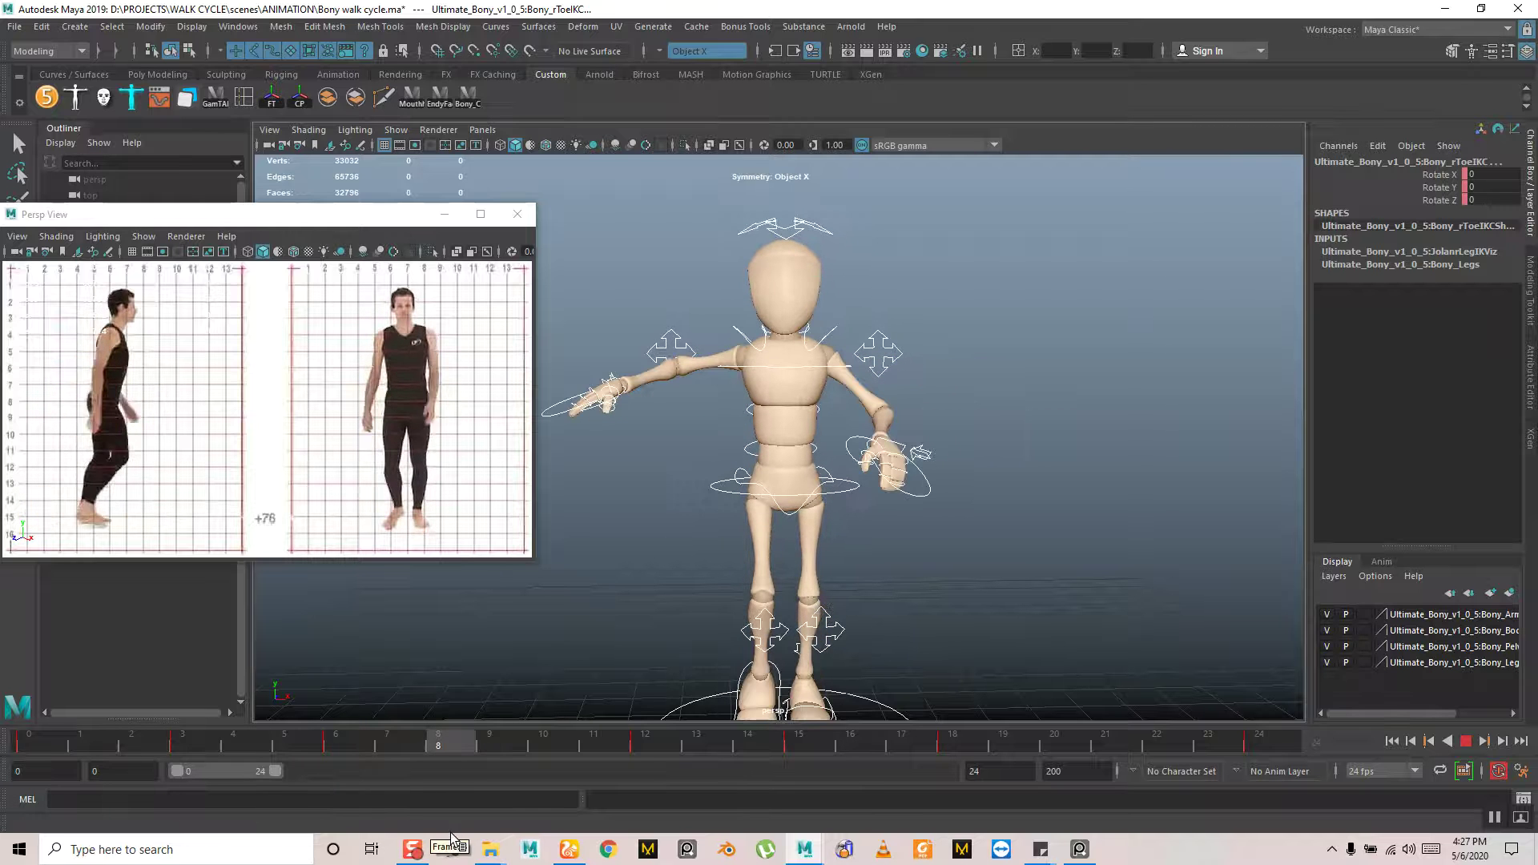
key("alt+v")
key("e")
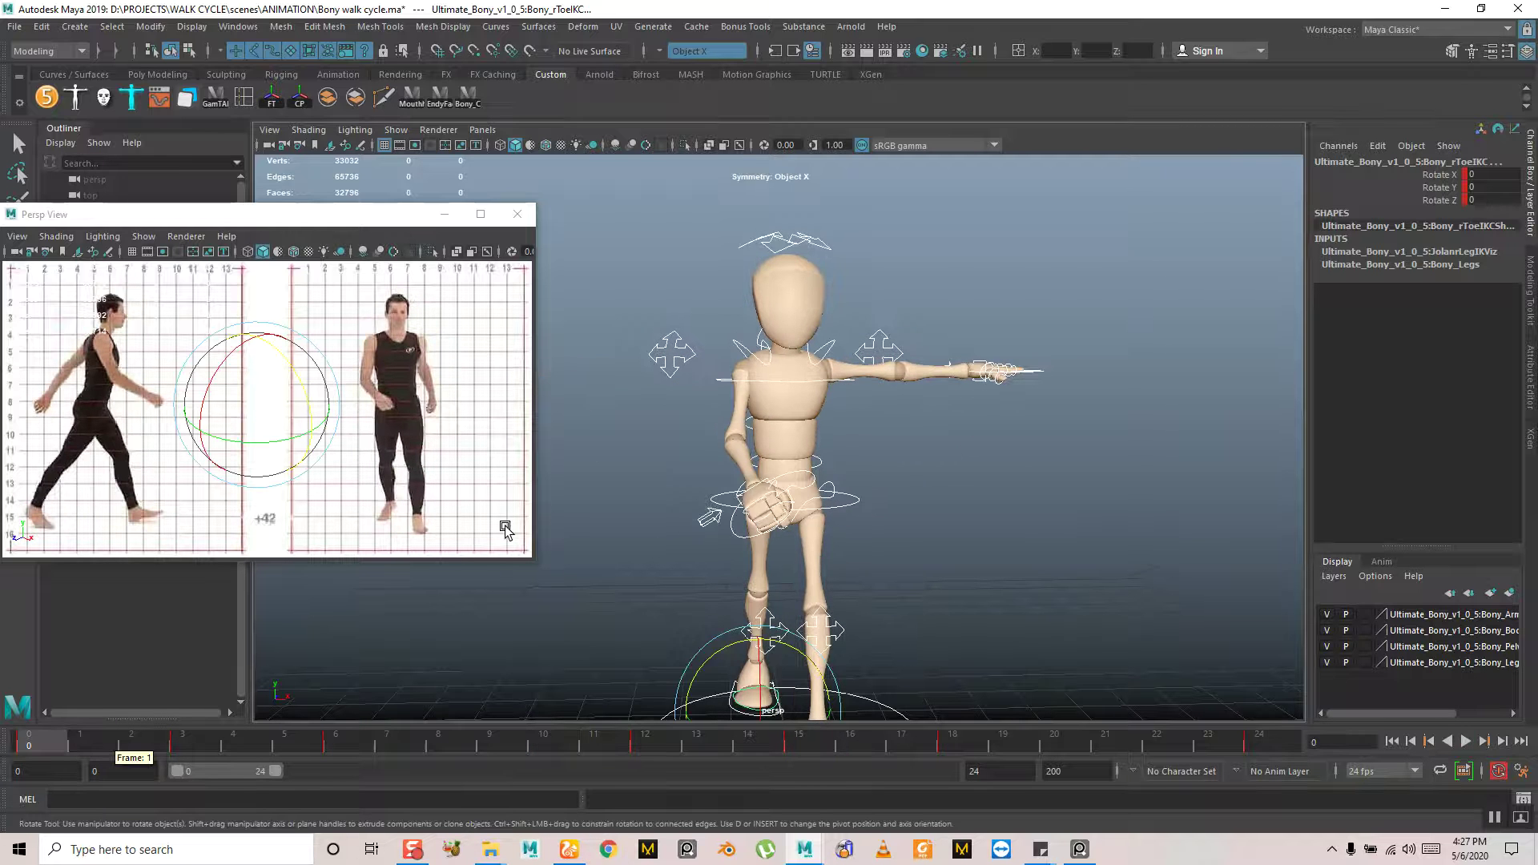
Inspect the right wrist control's position and rotation at frame 0 and at frame 12
scroll(769, 522, "up", 10)
left_click(1095, 422)
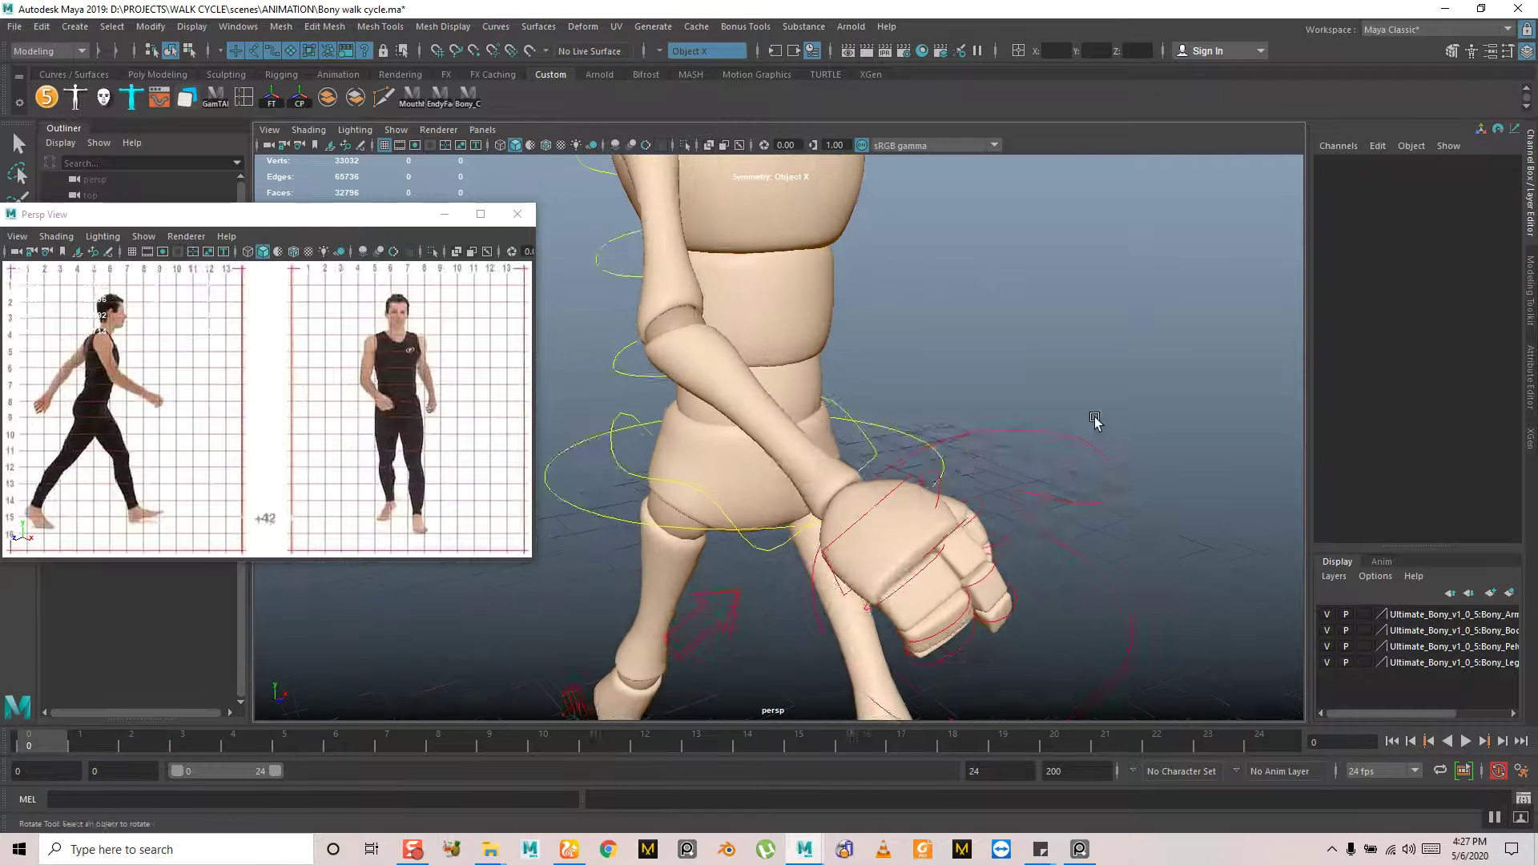
left_click_drag(1053, 483, 1152, 542)
key("q")
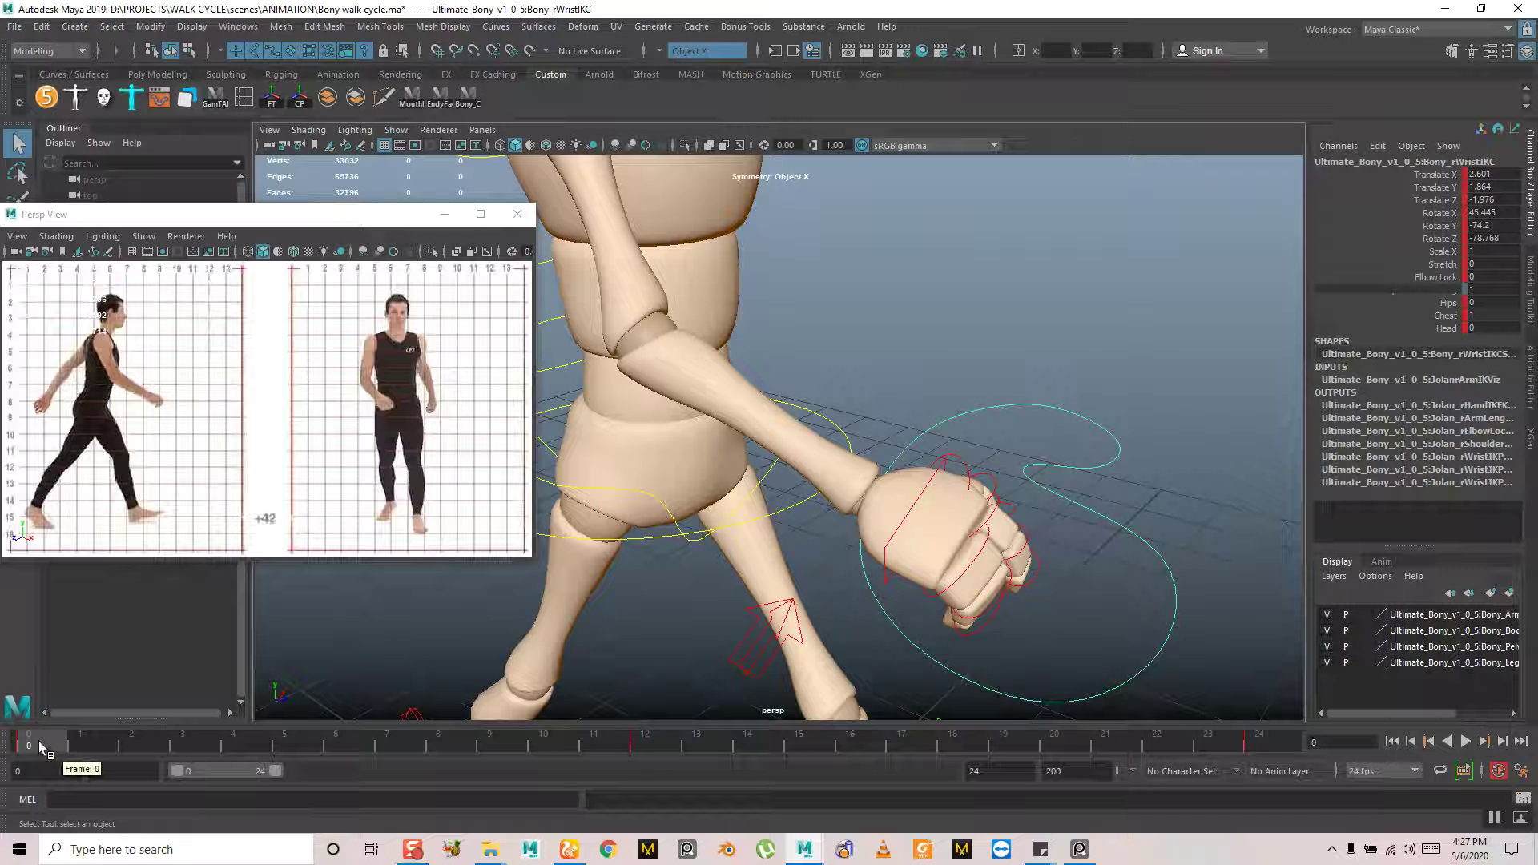
left_click(653, 746)
scroll(1001, 471, "down", 5)
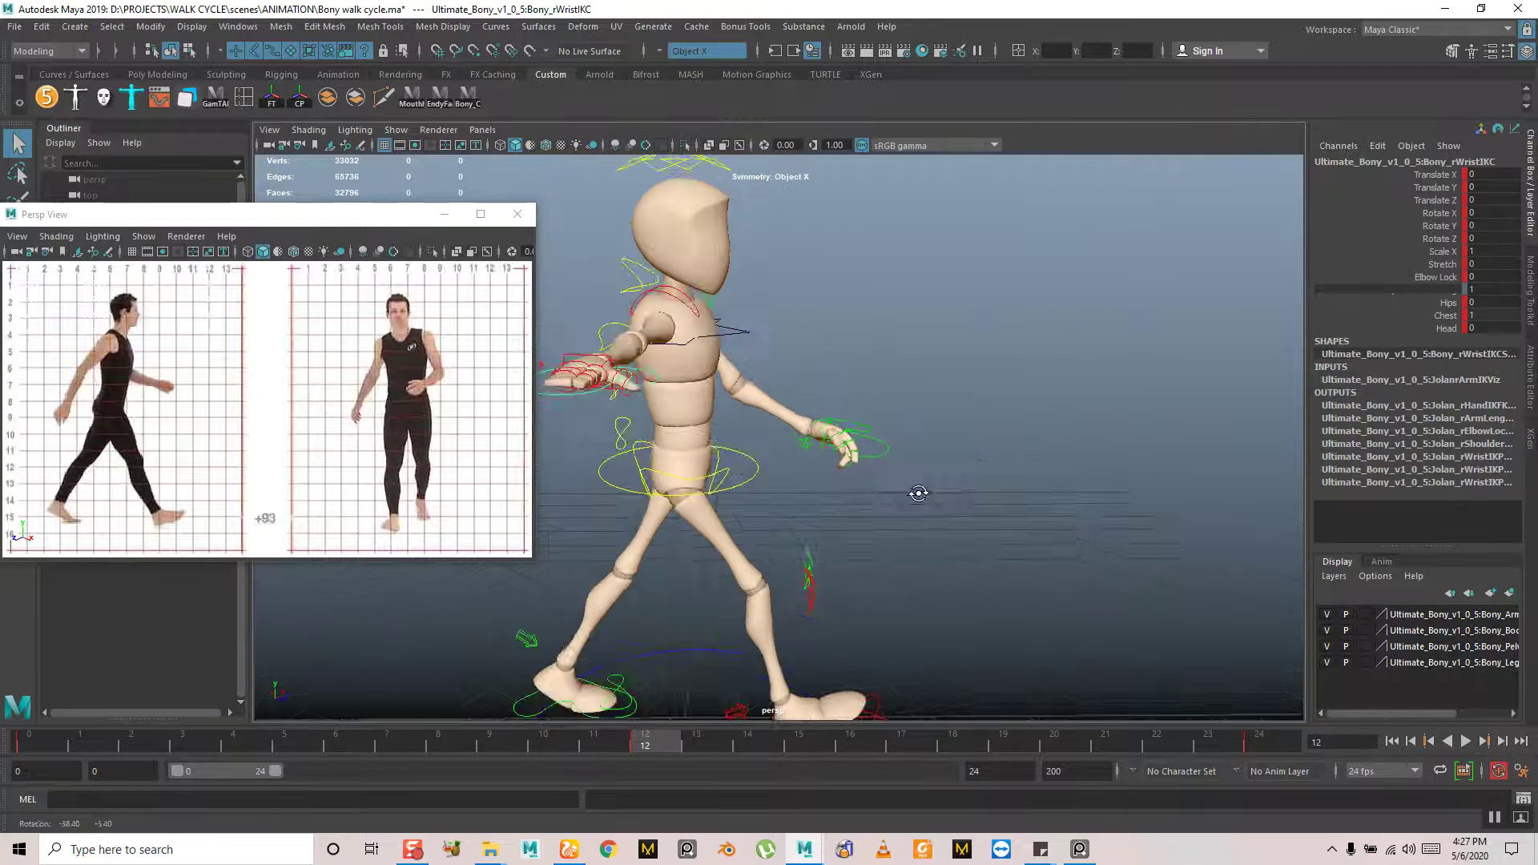
Try to copy the right wrist control's key from frame 0 and paste it at frame 12
left_click(29, 745)
right_click(41, 744)
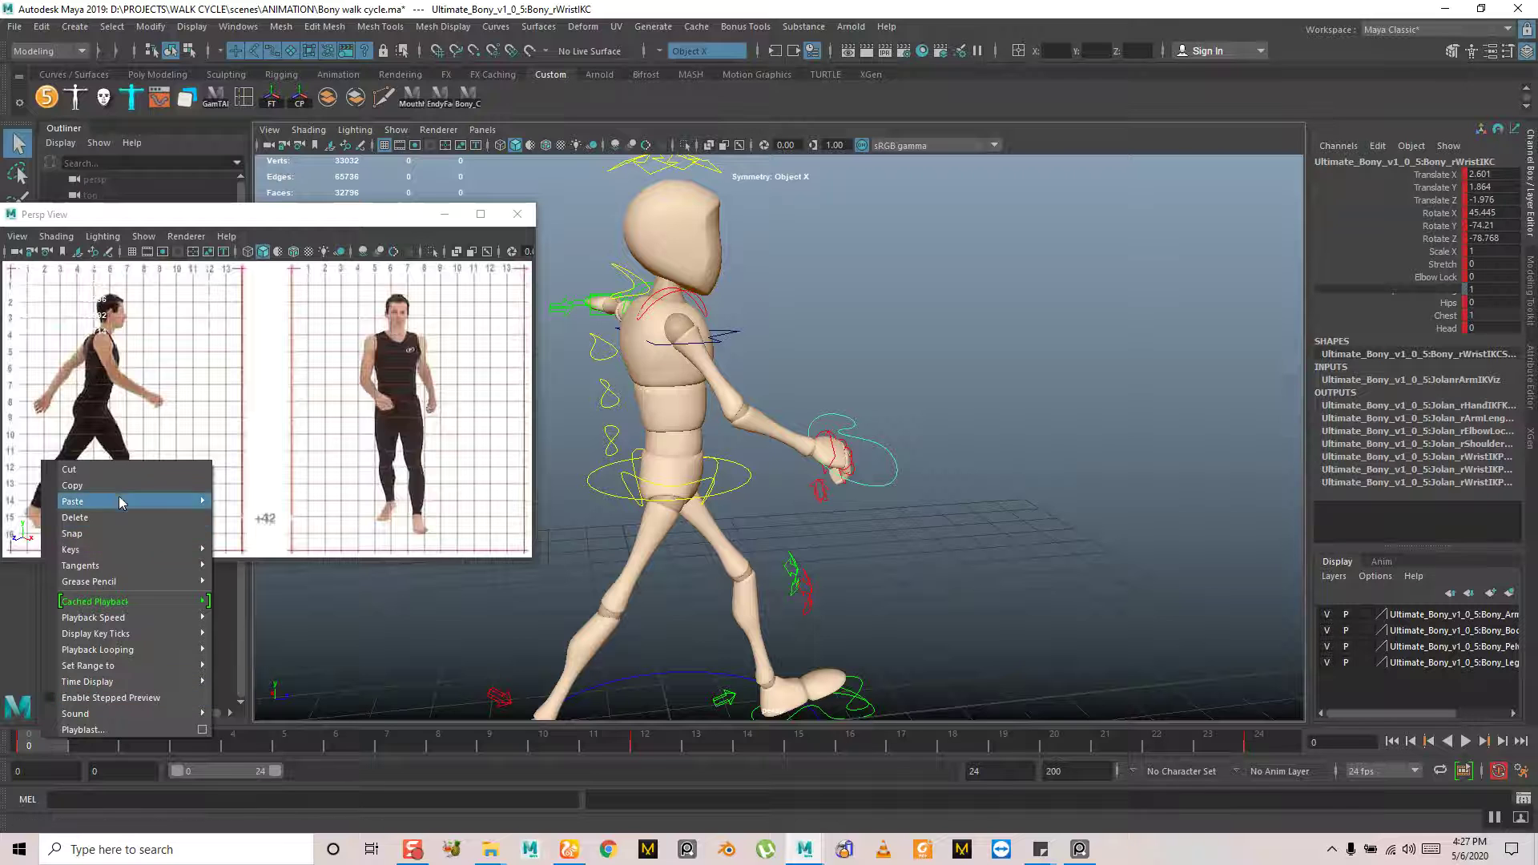
left_click(72, 486)
left_click(644, 745)
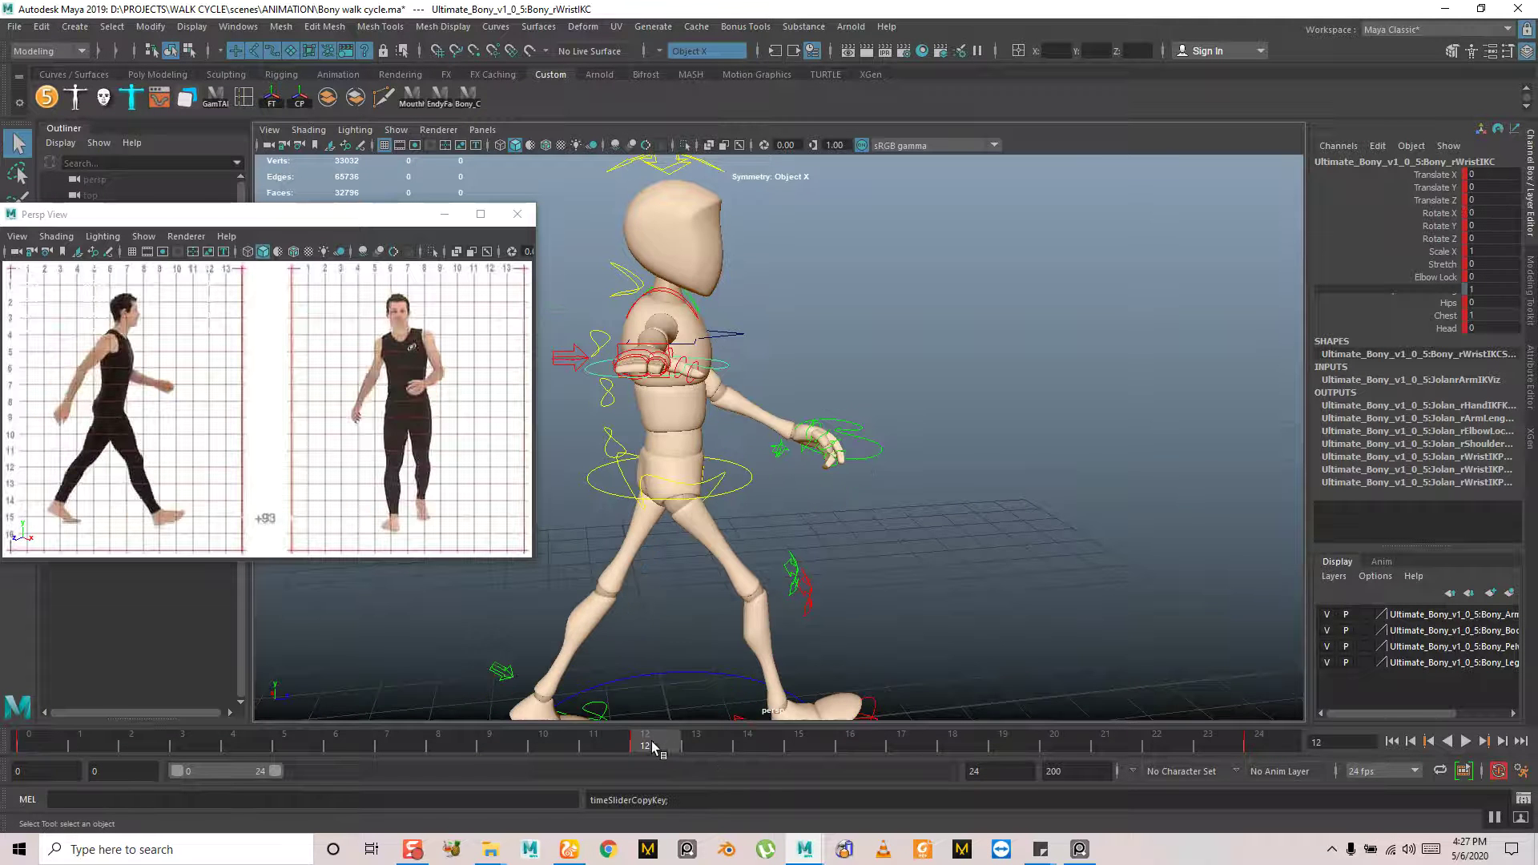
left_click_drag(721, 561, 810, 531, "alt")
left_click_drag(930, 430, 842, 477, "alt")
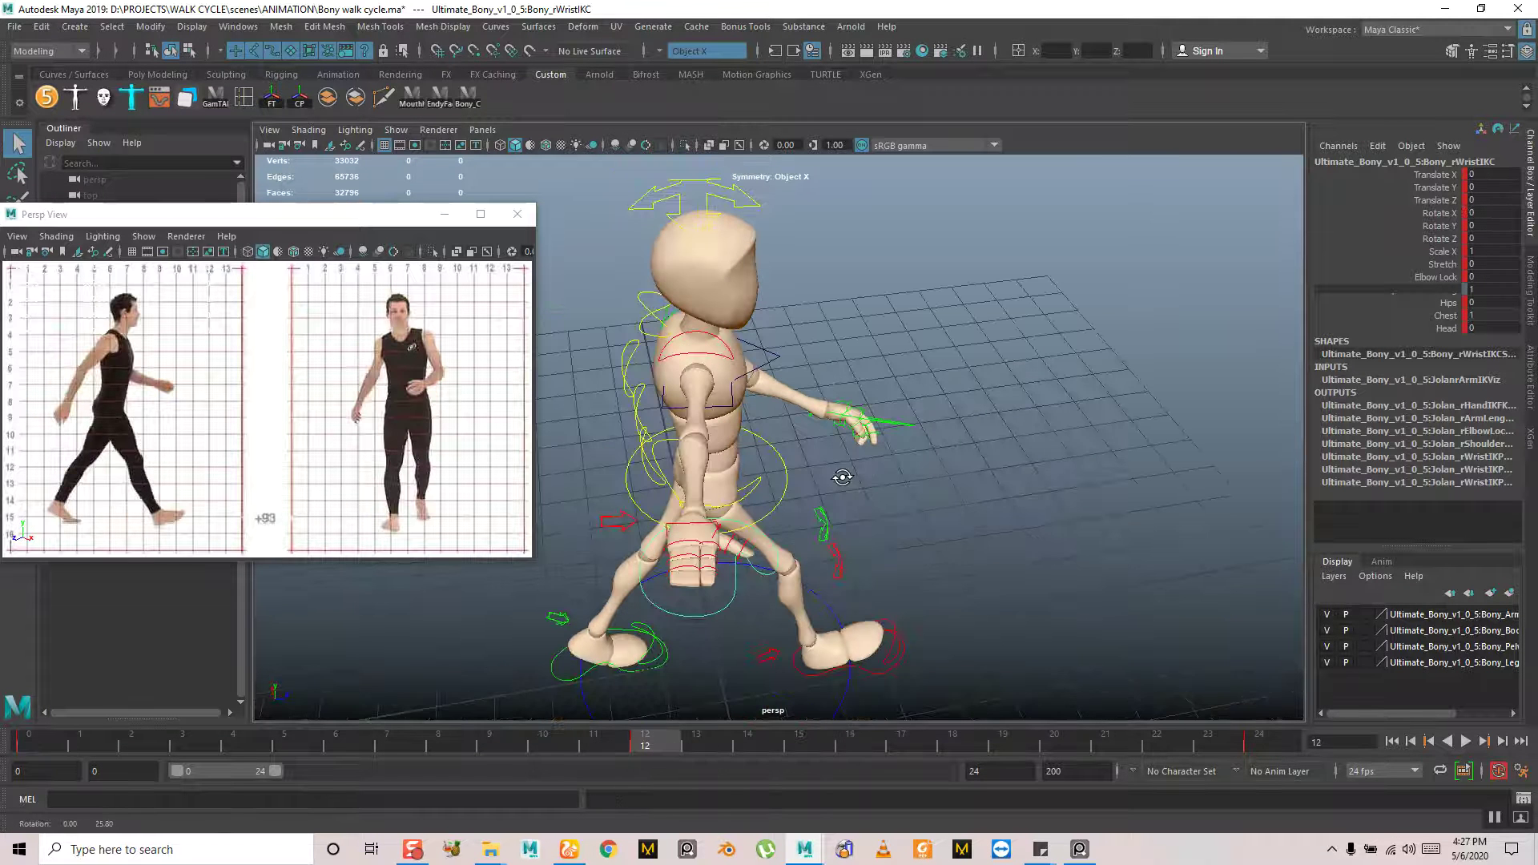
right_click(655, 742)
mouse_move(821, 498)
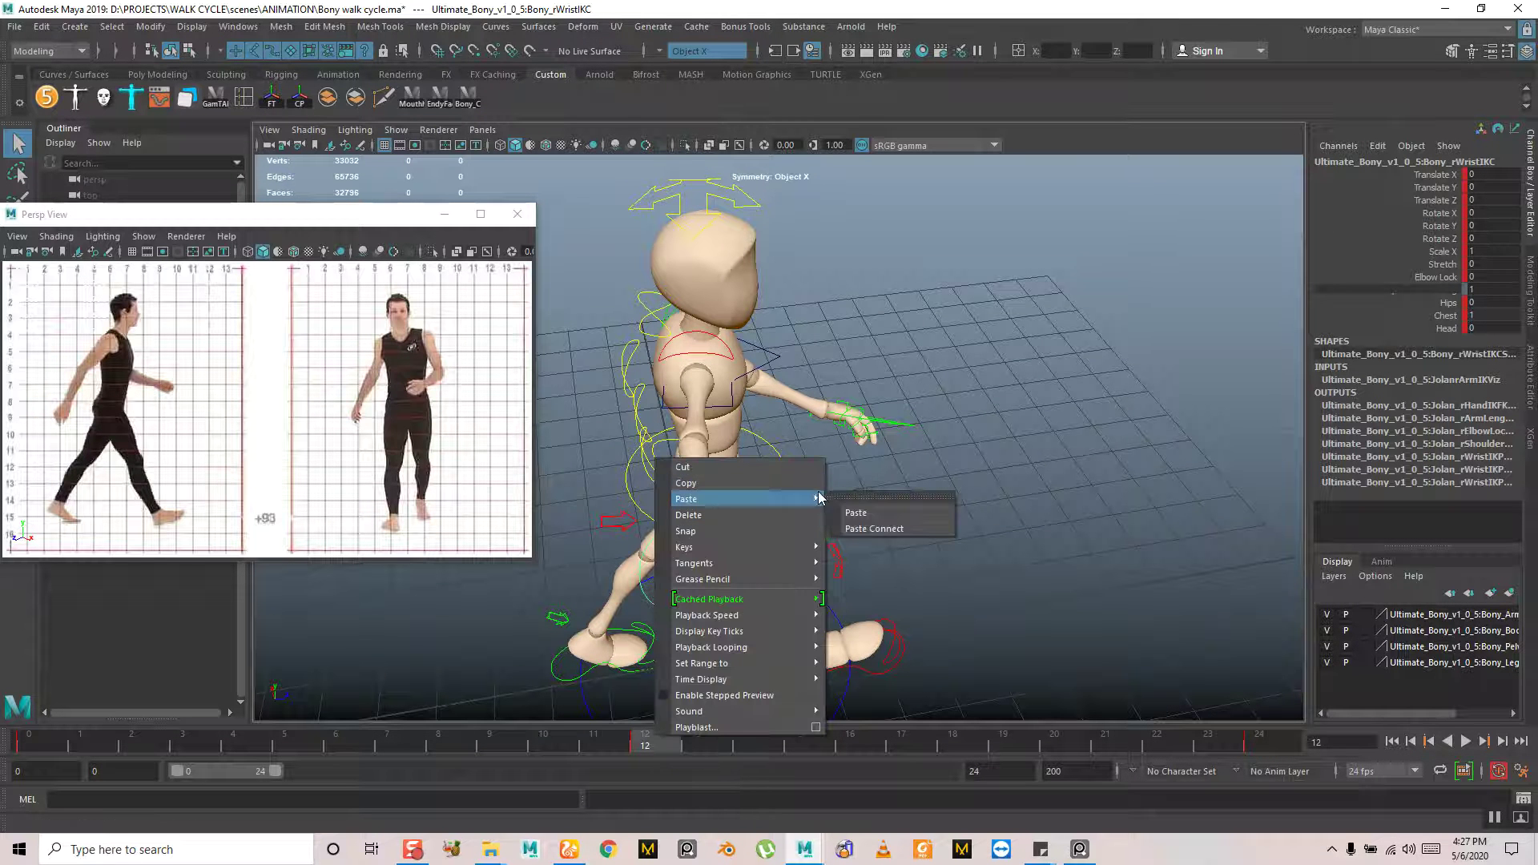
left_click(865, 512)
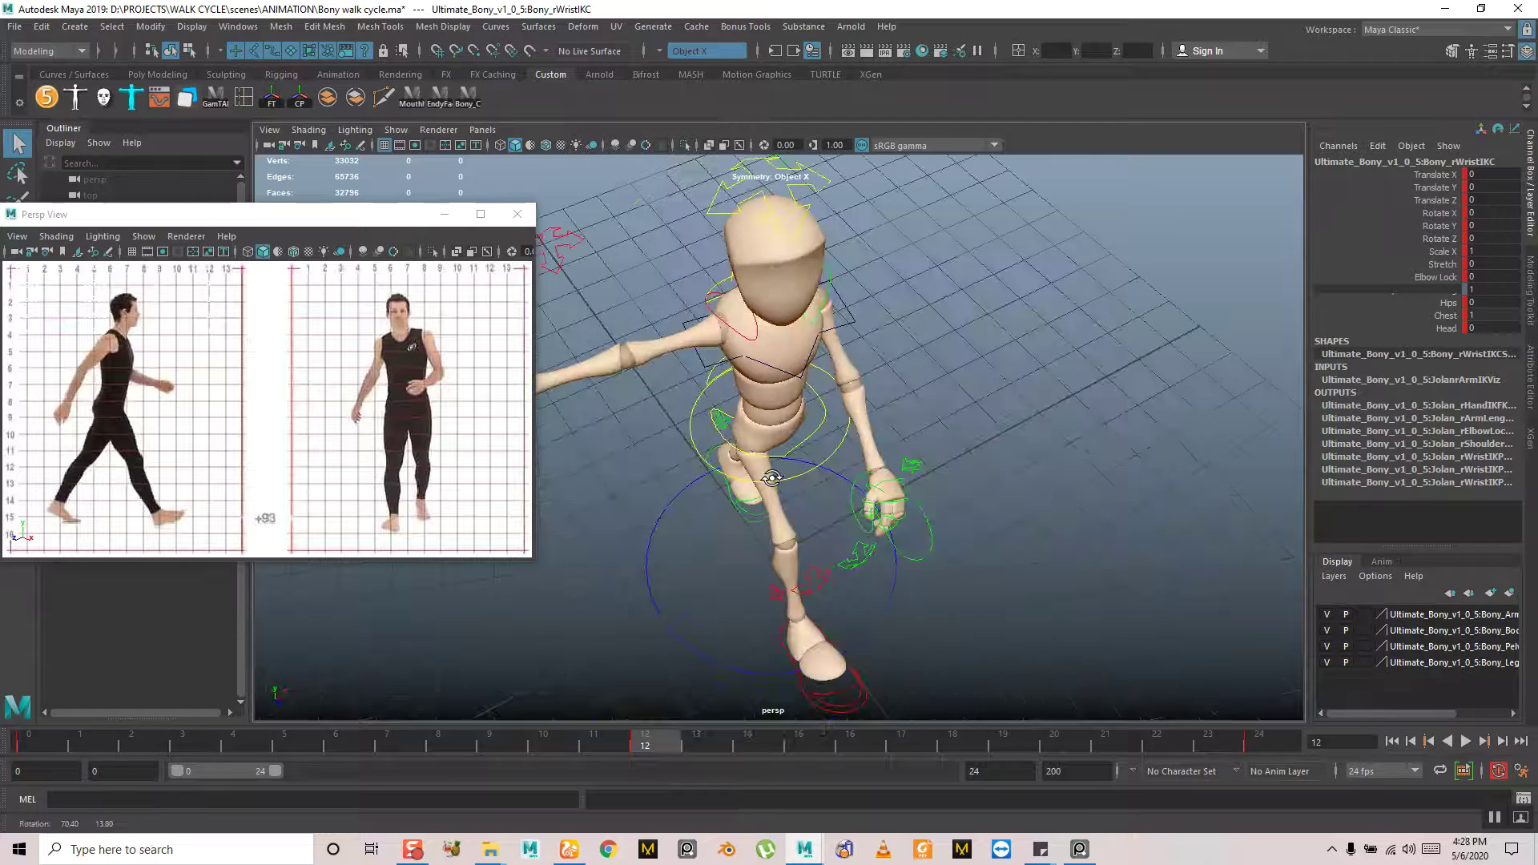
Copy the left wrist control's key at frame 12 and play the cycle back to review the arm swing
left_click(925, 546)
right_click(647, 754)
mouse_move(711, 513)
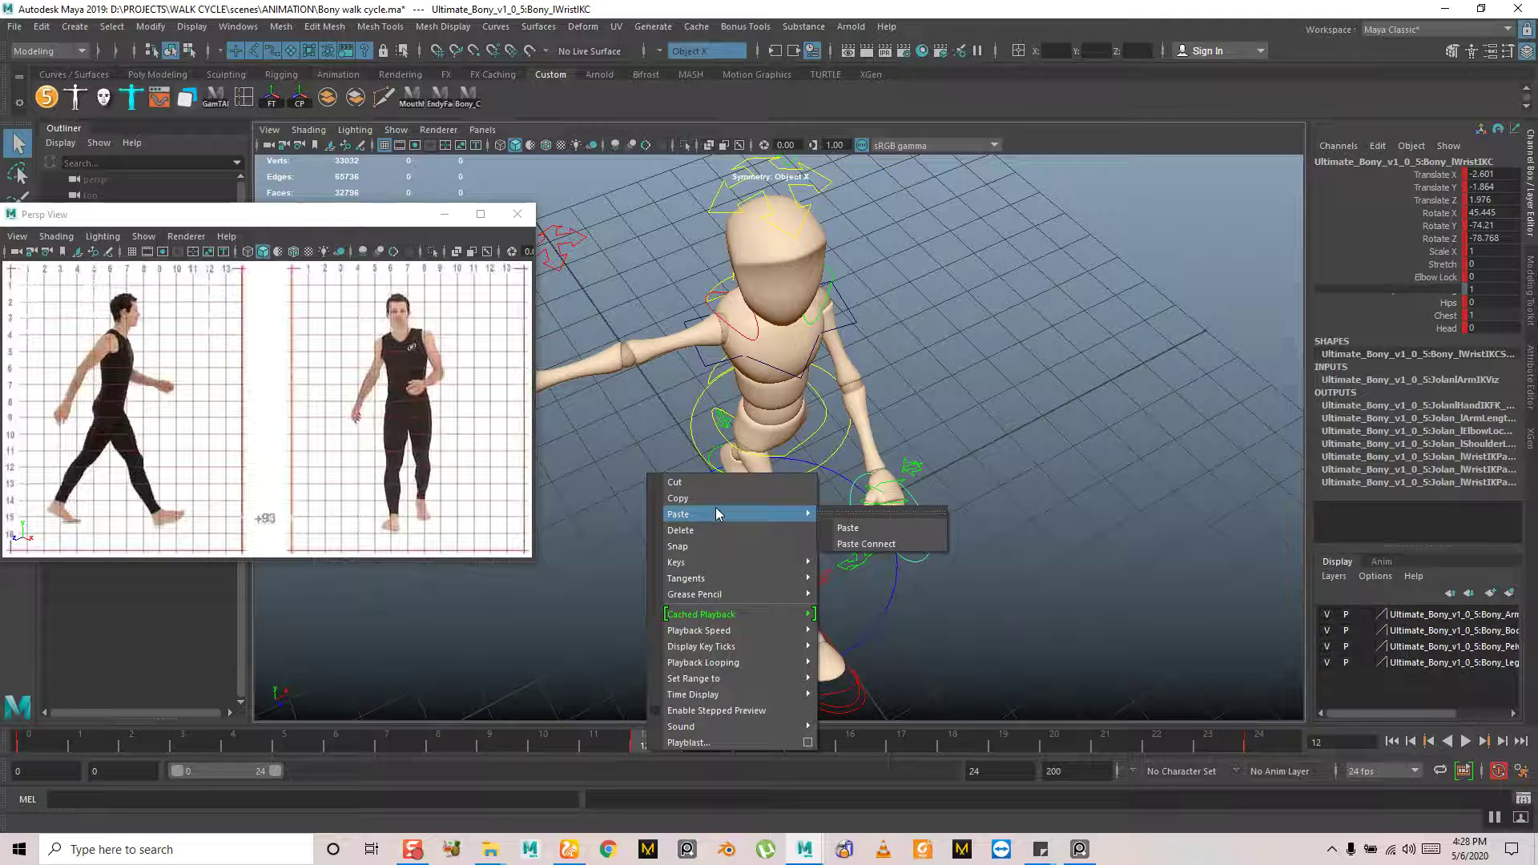
left_click(677, 497)
left_click_drag(681, 512, 843, 513, "alt")
key("alt+v")
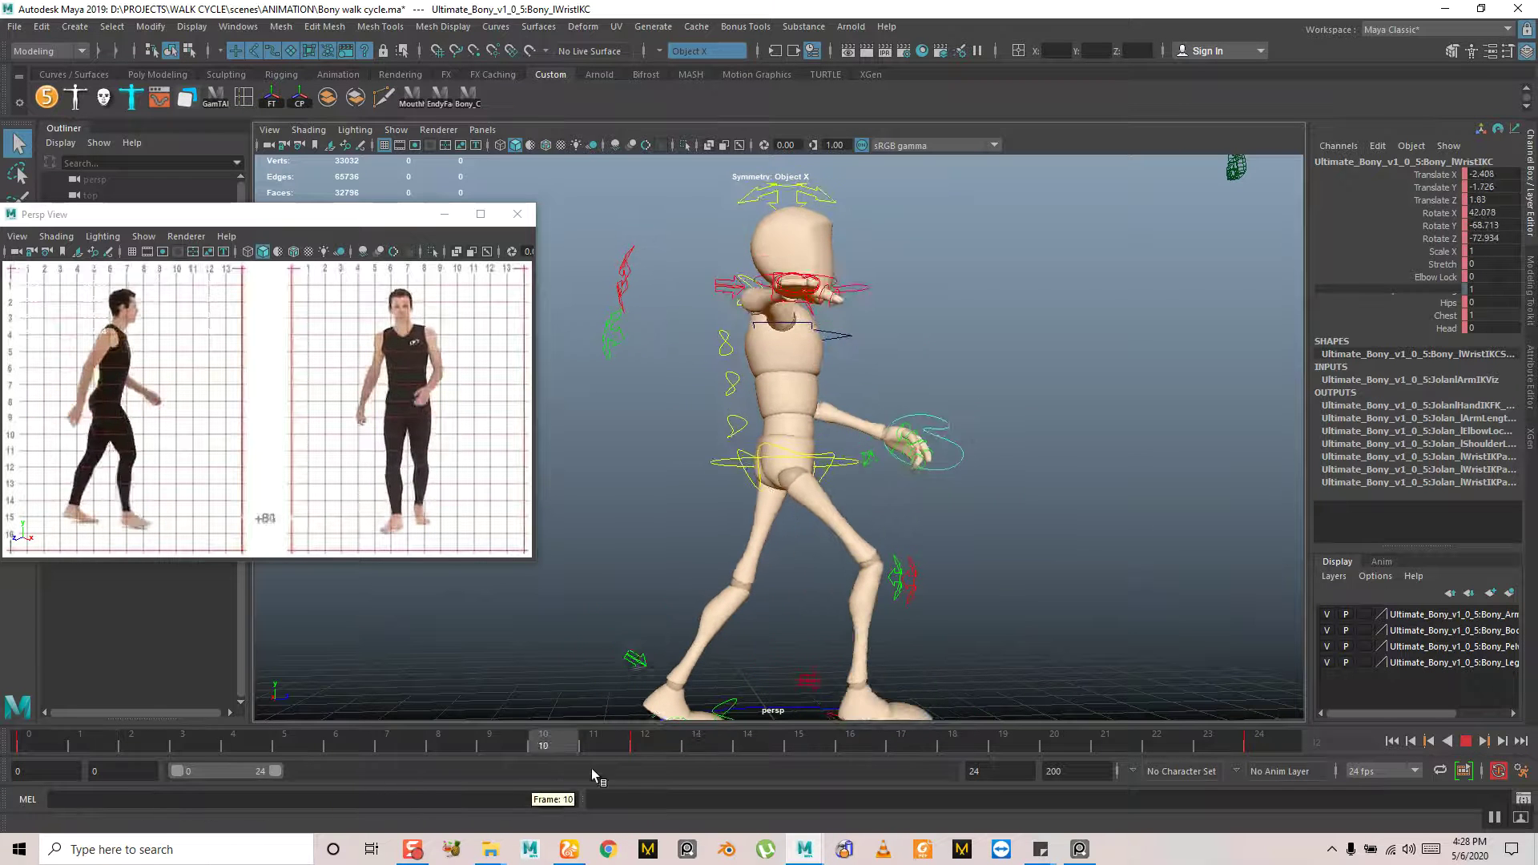
left_click(662, 749)
key("alt+shift+v")
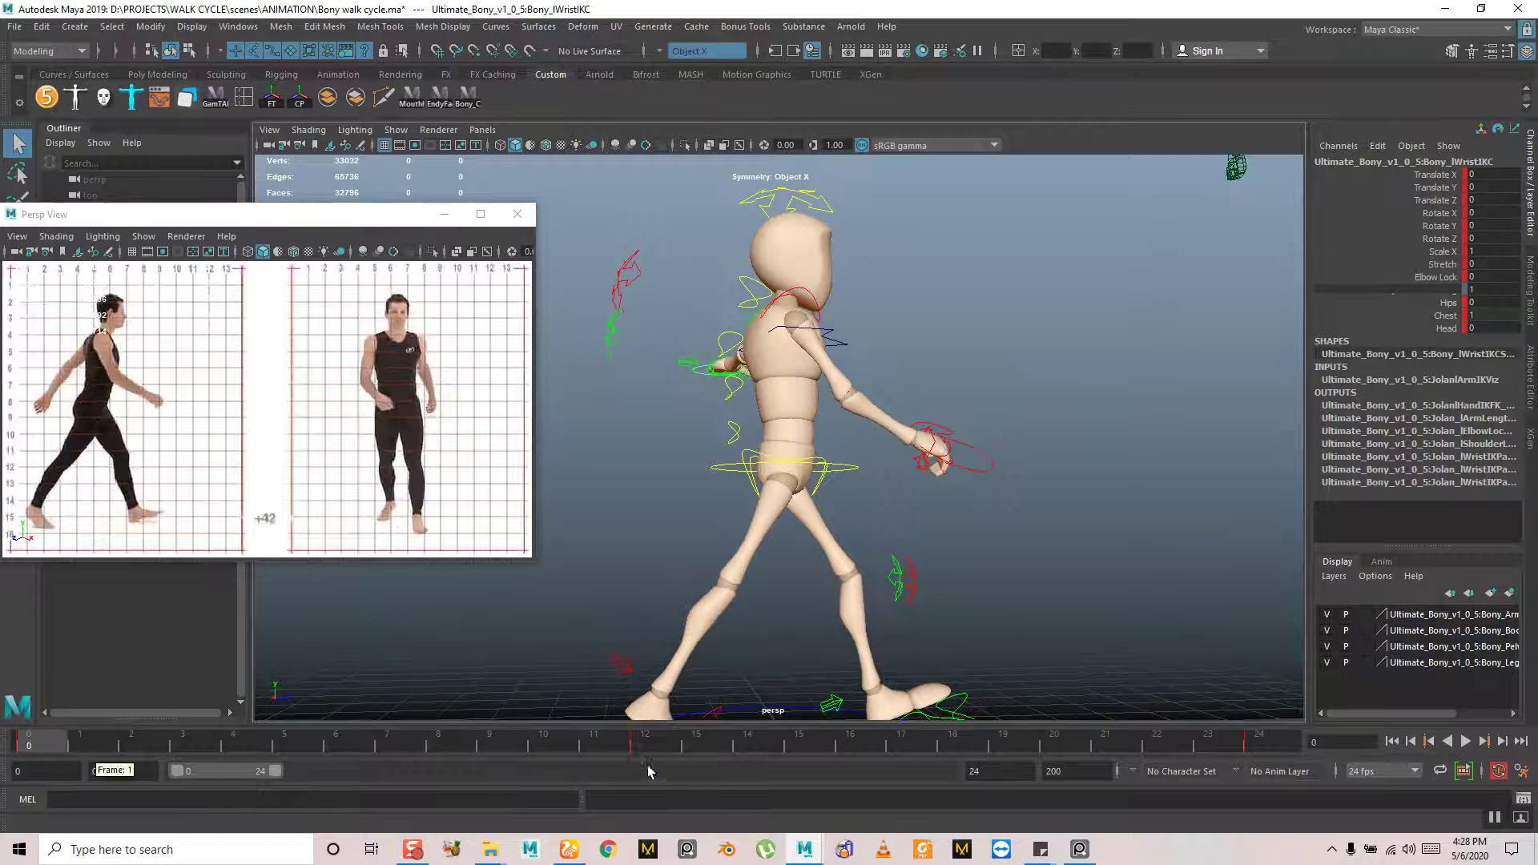
Lower the right hand behind the body at frame 12, rotating the wrist to about 26.985 on Y and -102.849 on Z, and key its position
left_click(645, 743)
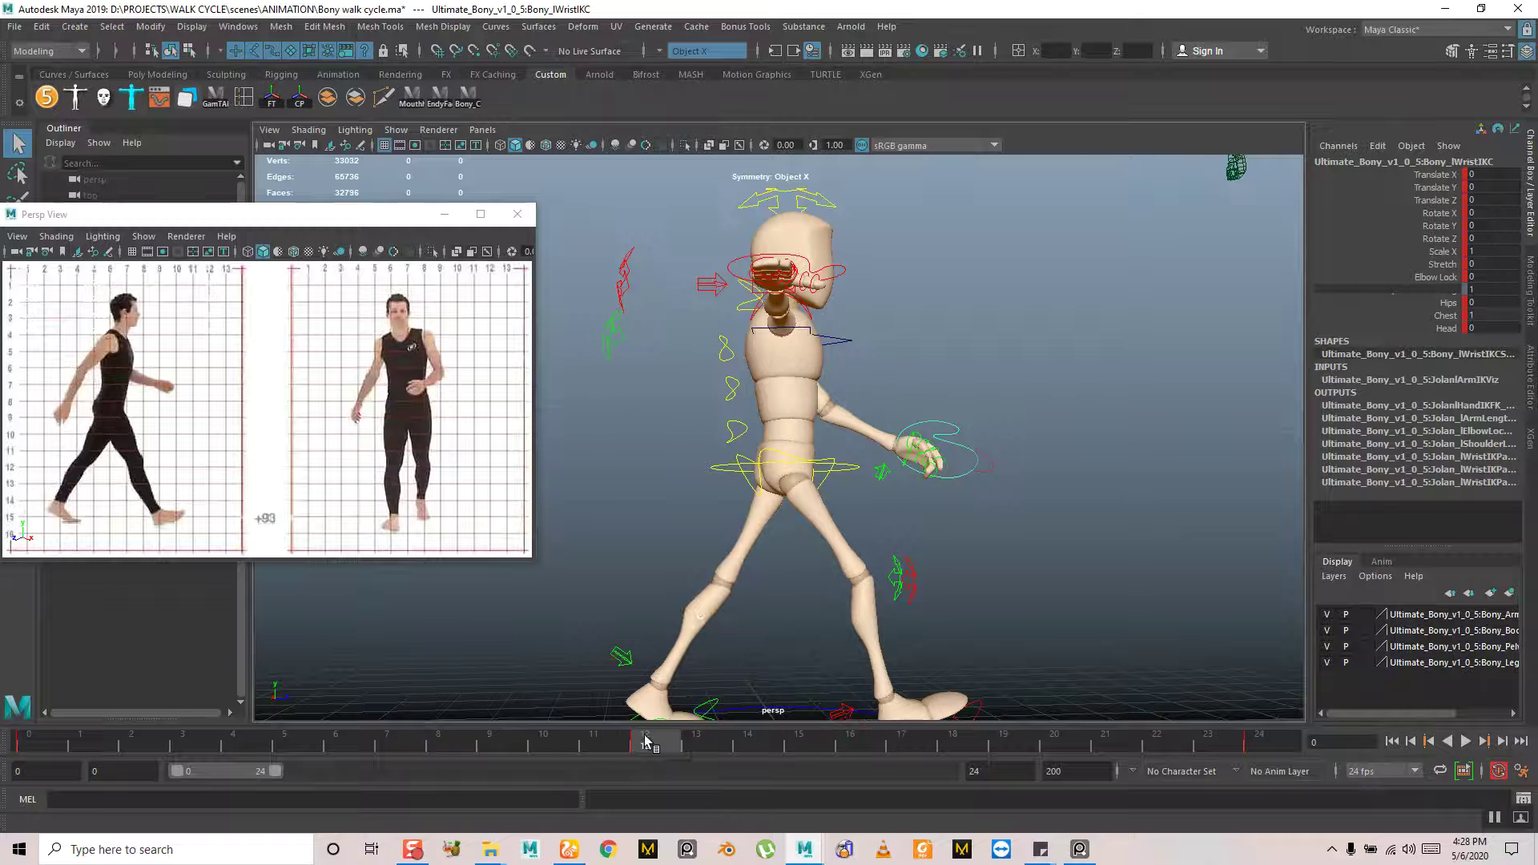
left_click_drag(793, 275, 948, 359, "alt")
key("w")
left_click(765, 363)
left_click_drag(881, 318, 754, 453)
middle_click_drag(754, 453, 691, 517)
key("e")
left_click_drag(740, 422, 759, 492)
key("w")
middle_click_drag(759, 493, 693, 462)
key("shift+w")
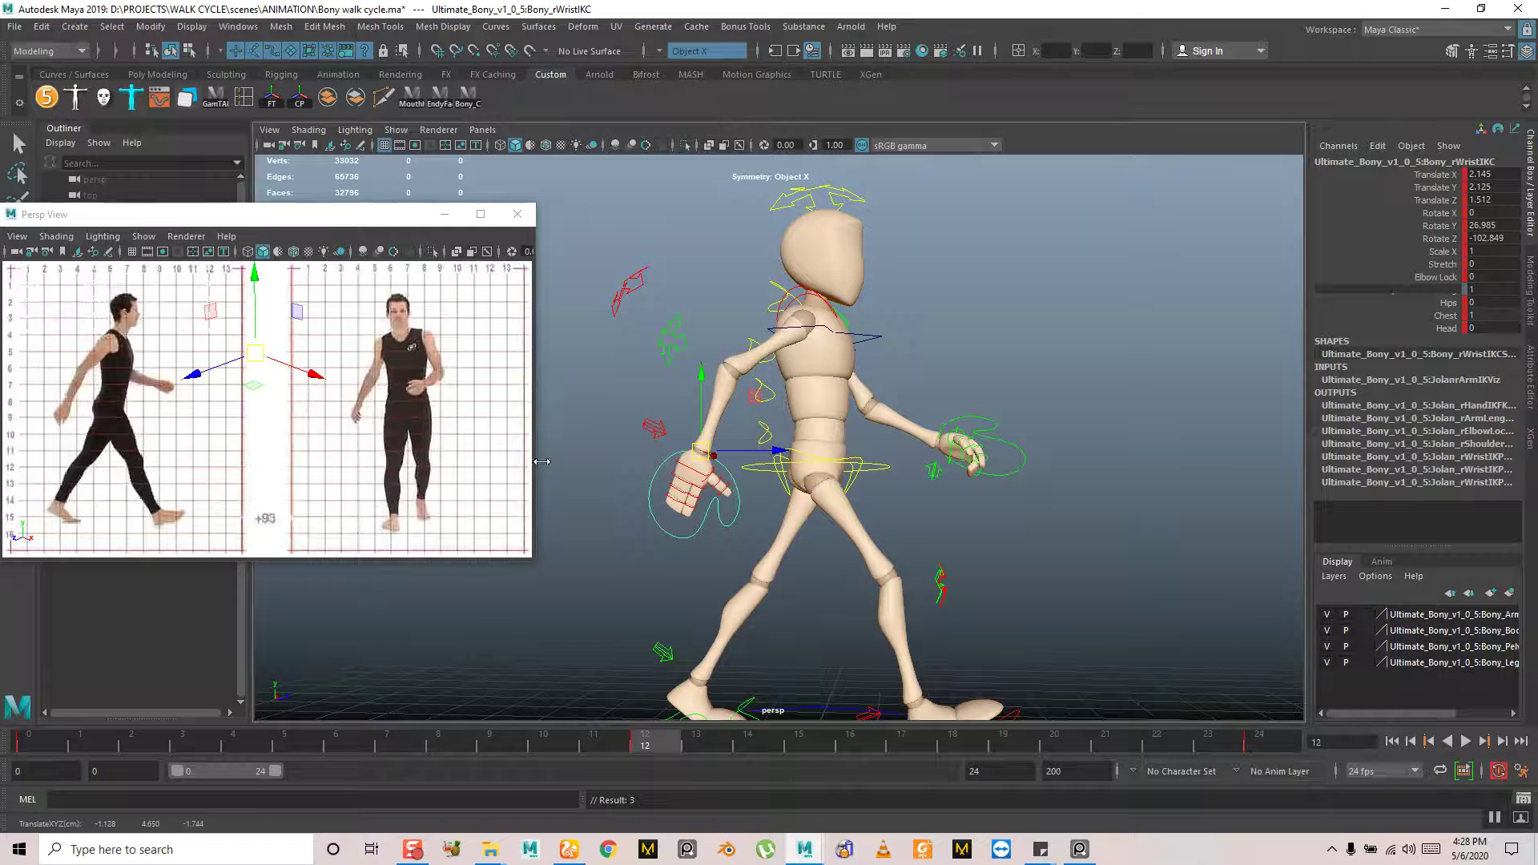
Shift the right wrist outward and move the right elbow control to about 1.627, -1.224, 0.01 at frame 12, keying both positions
left_click_drag(673, 450, 990, 528, "alt")
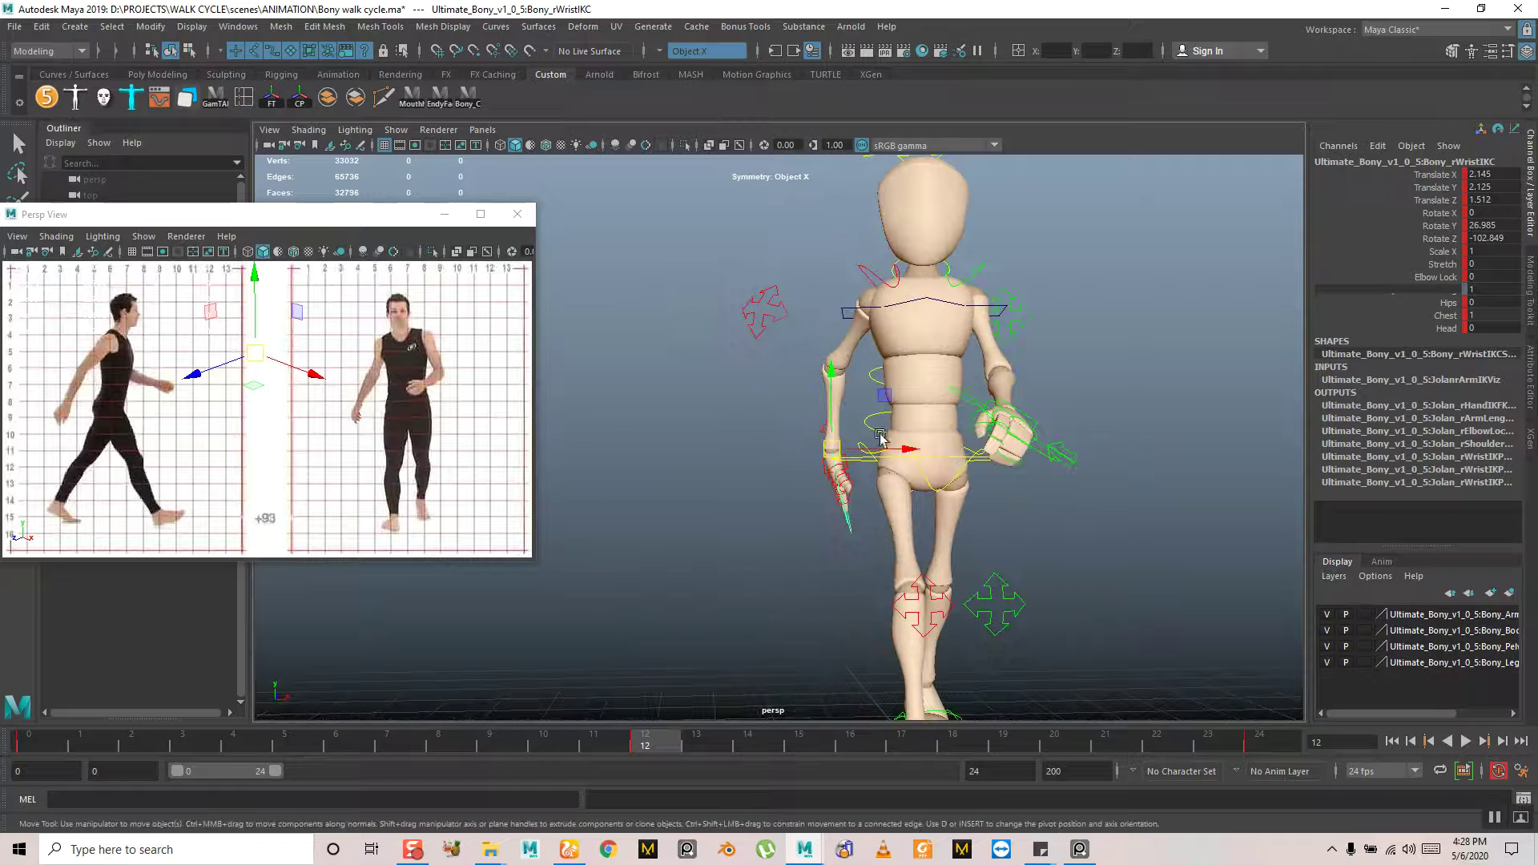
left_click_drag(906, 481, 873, 447, "alt")
key("shift+w")
left_click(761, 310)
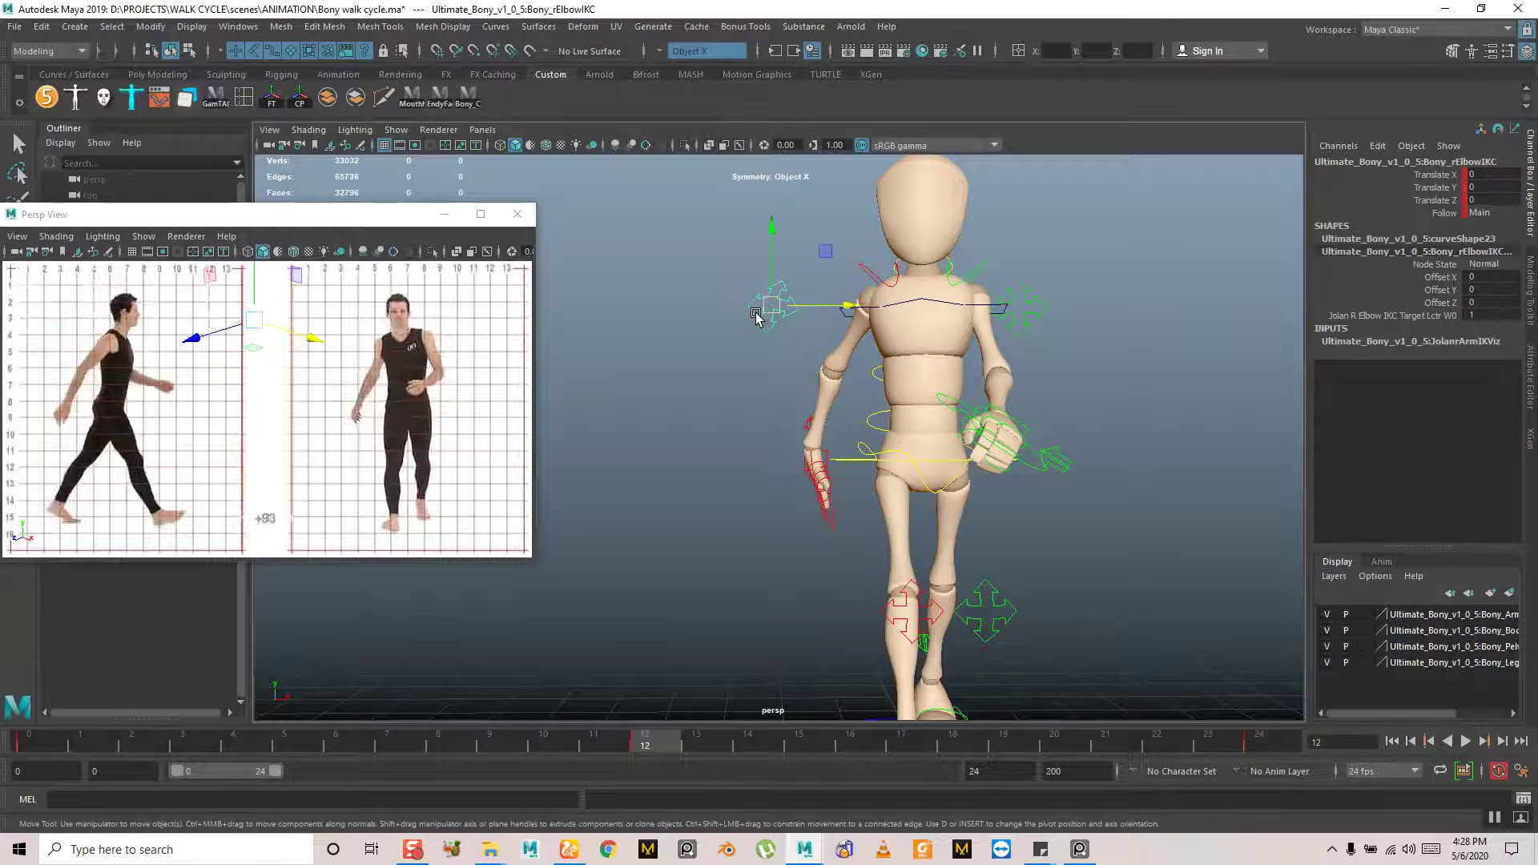
left_click_drag(769, 308, 865, 375)
key("shift+w")
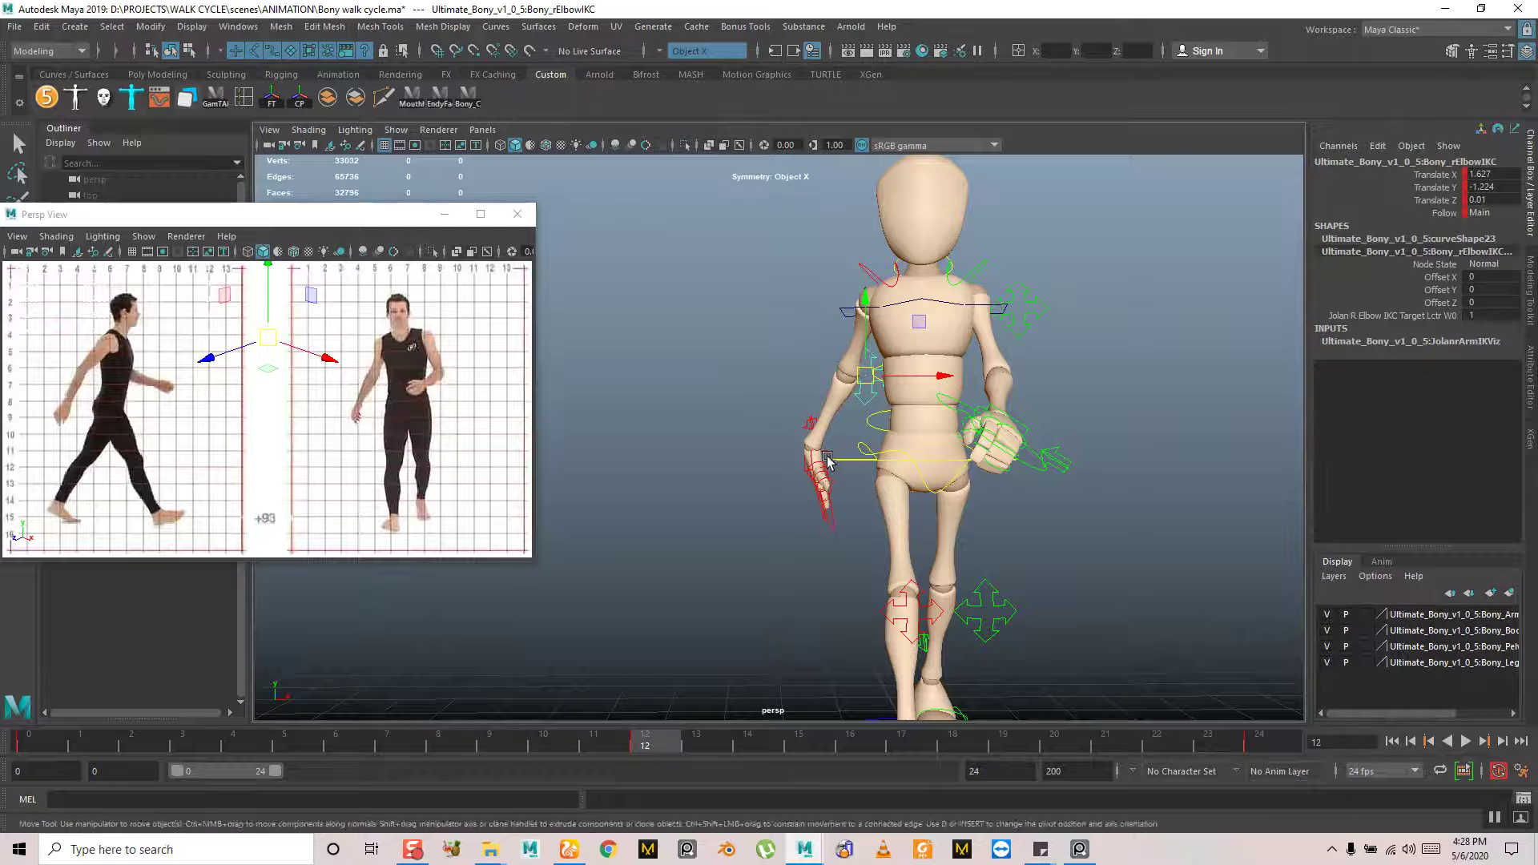
Rotate the right wrist control at frame 12 to about 21.851, 16.24, -47.74
left_click(826, 459)
key("e")
left_click(832, 528)
left_click_drag(823, 371, 829, 519)
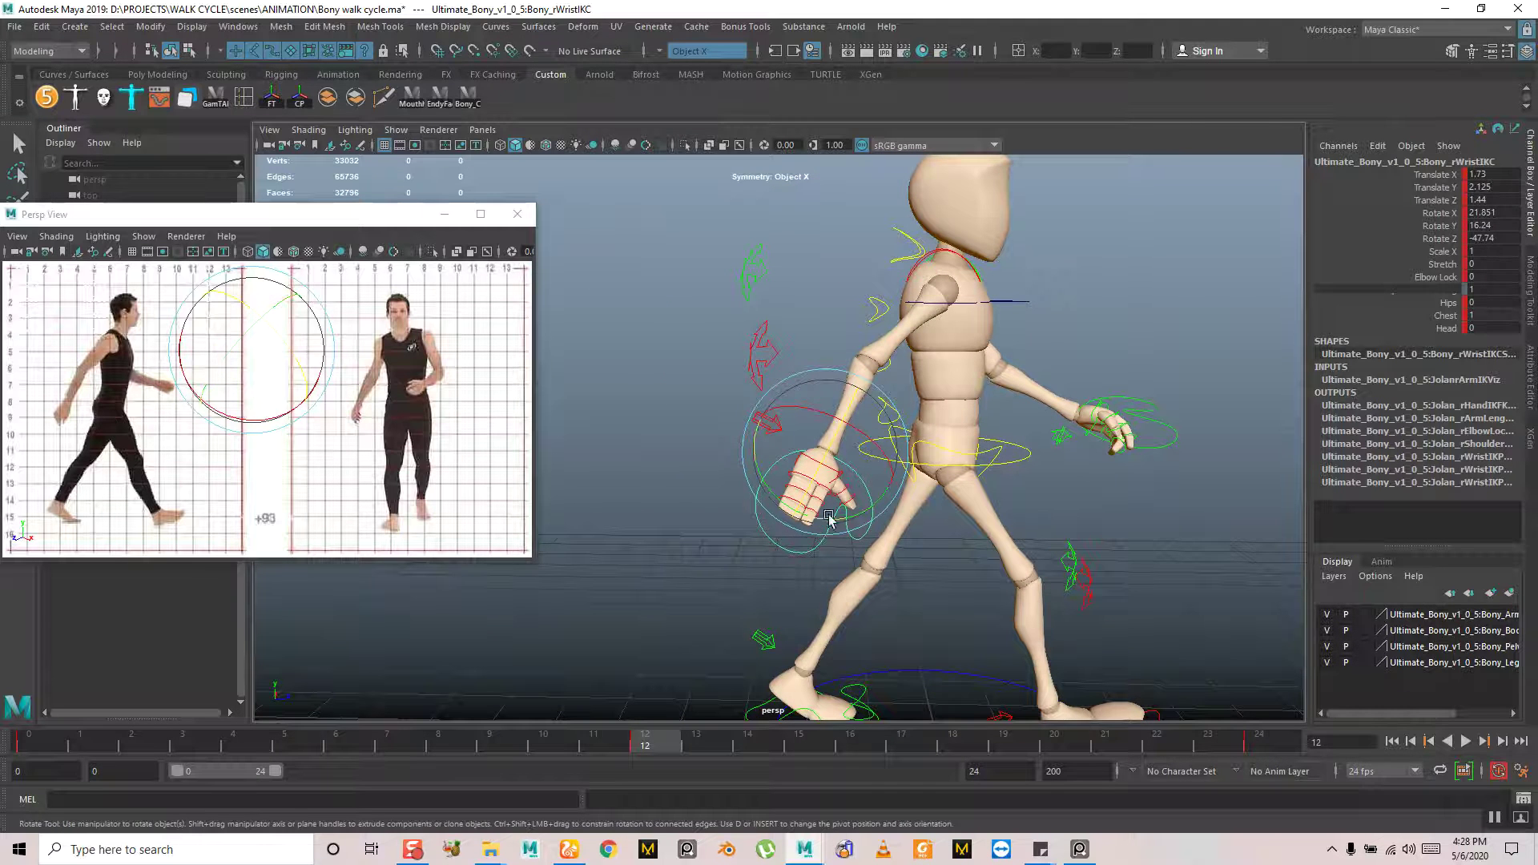
Delete the frame 12 keys on all joint controls of the right hand's two finger groups, leaving the thumb out
left_click(772, 486)
scroll(773, 506, "up", 6)
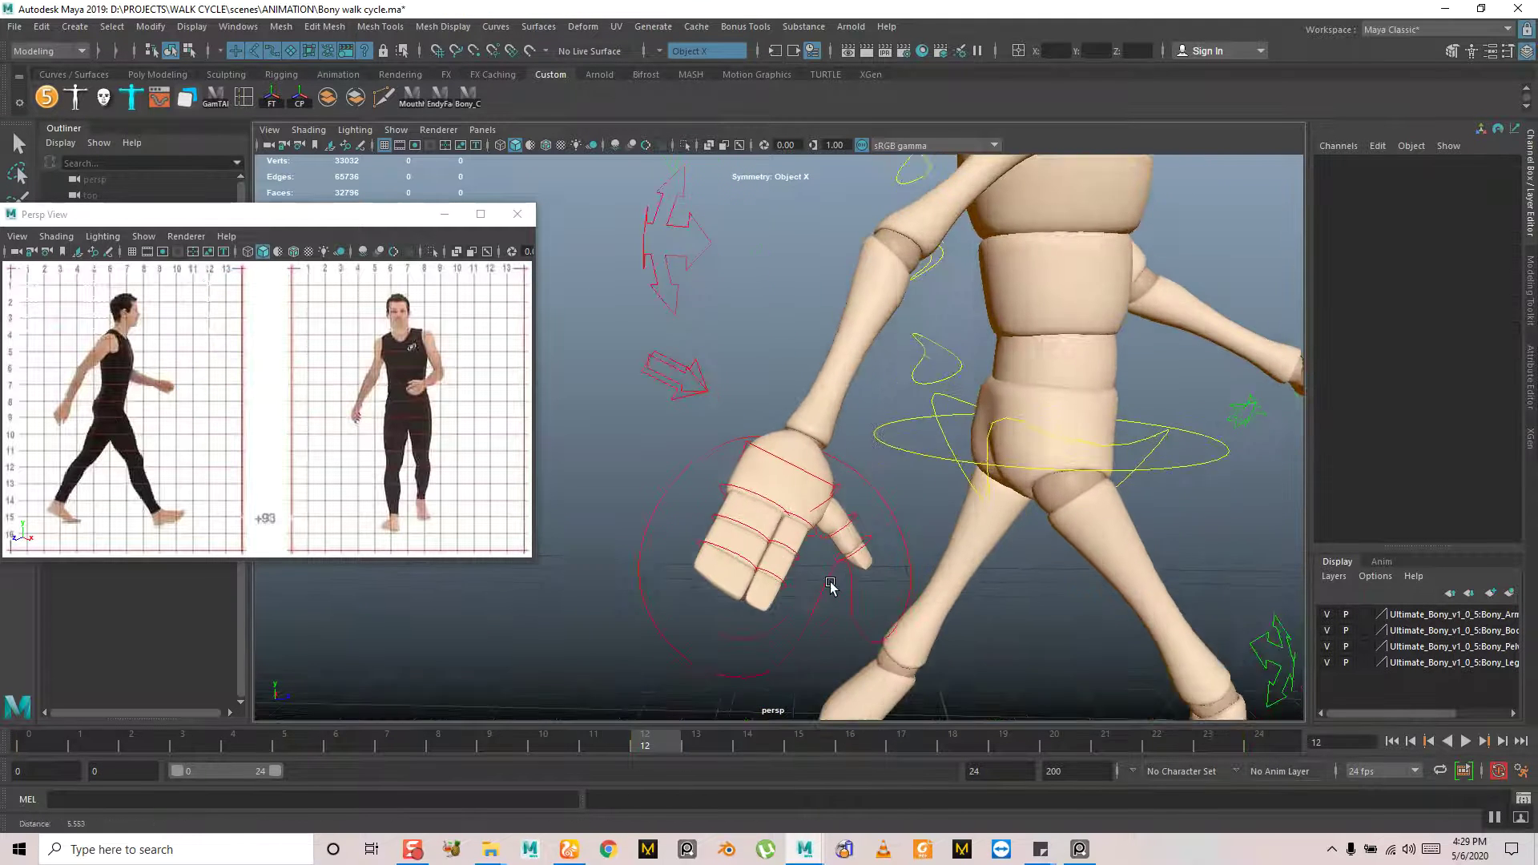
key("q")
left_click(779, 511)
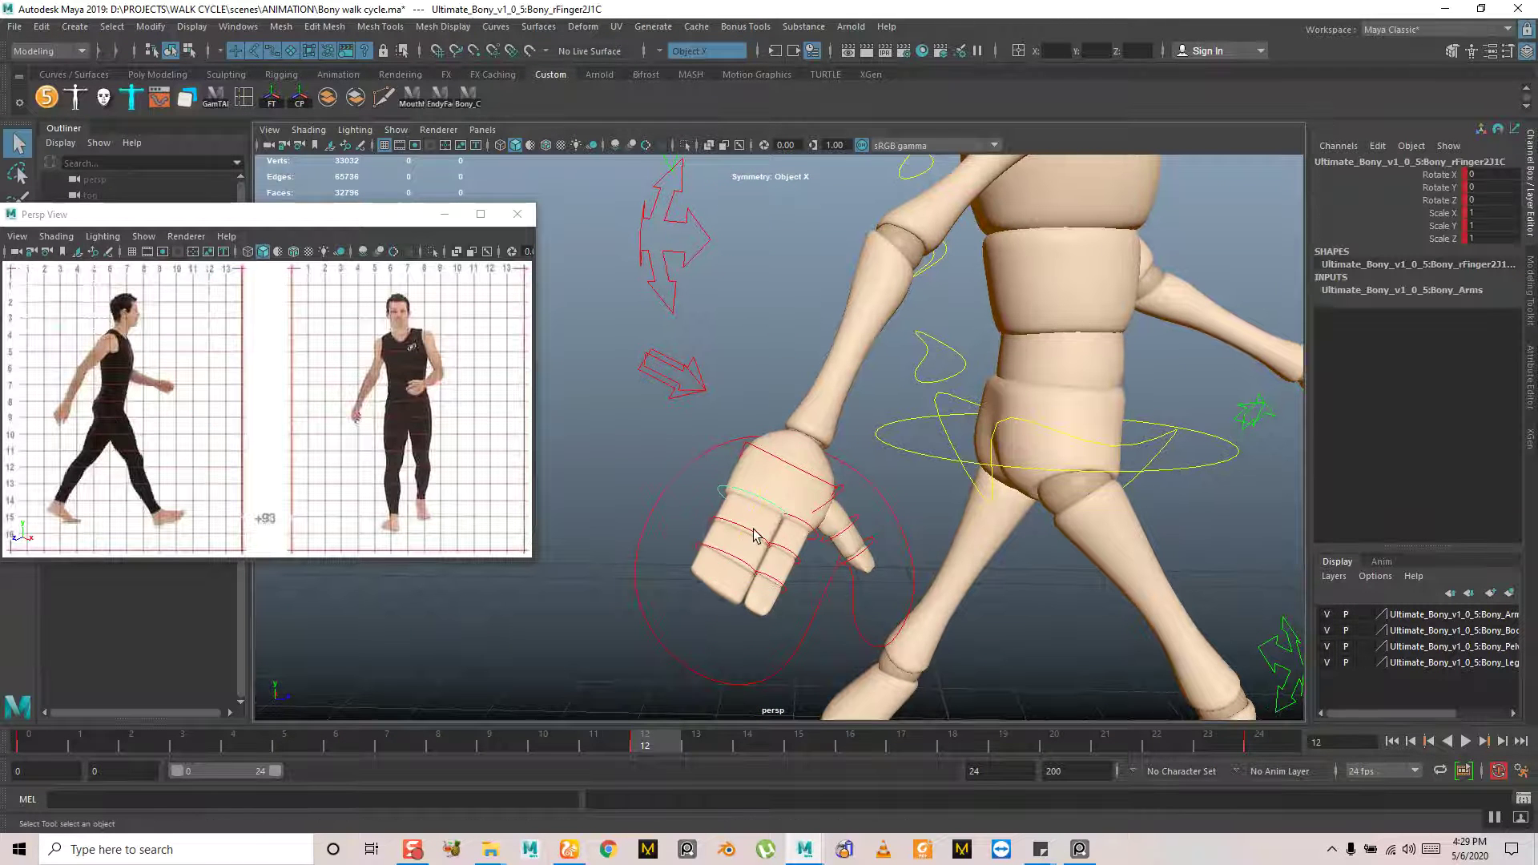
left_click(743, 560)
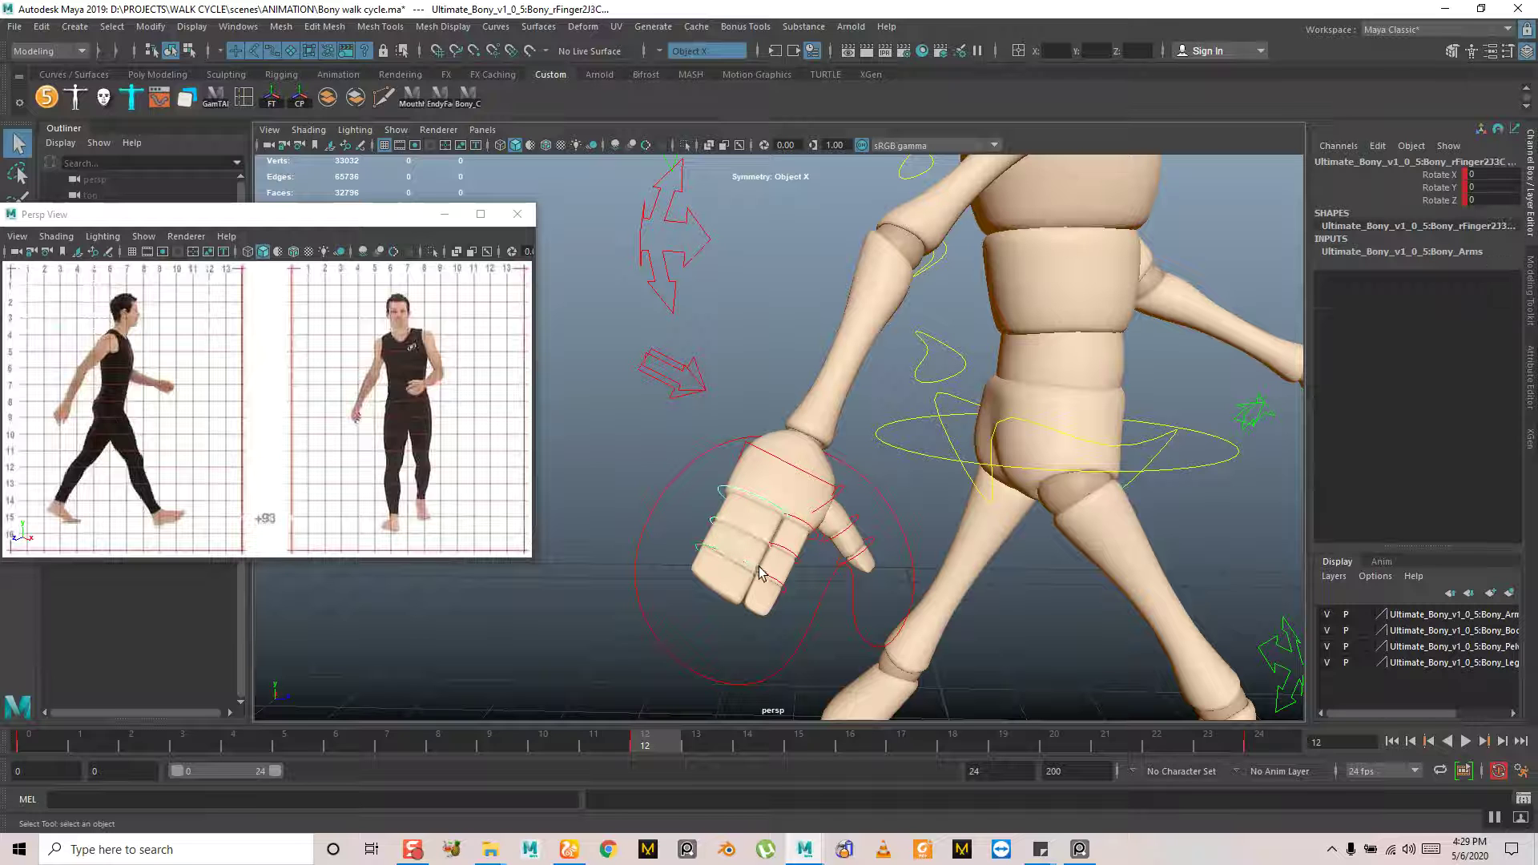
left_click(815, 535)
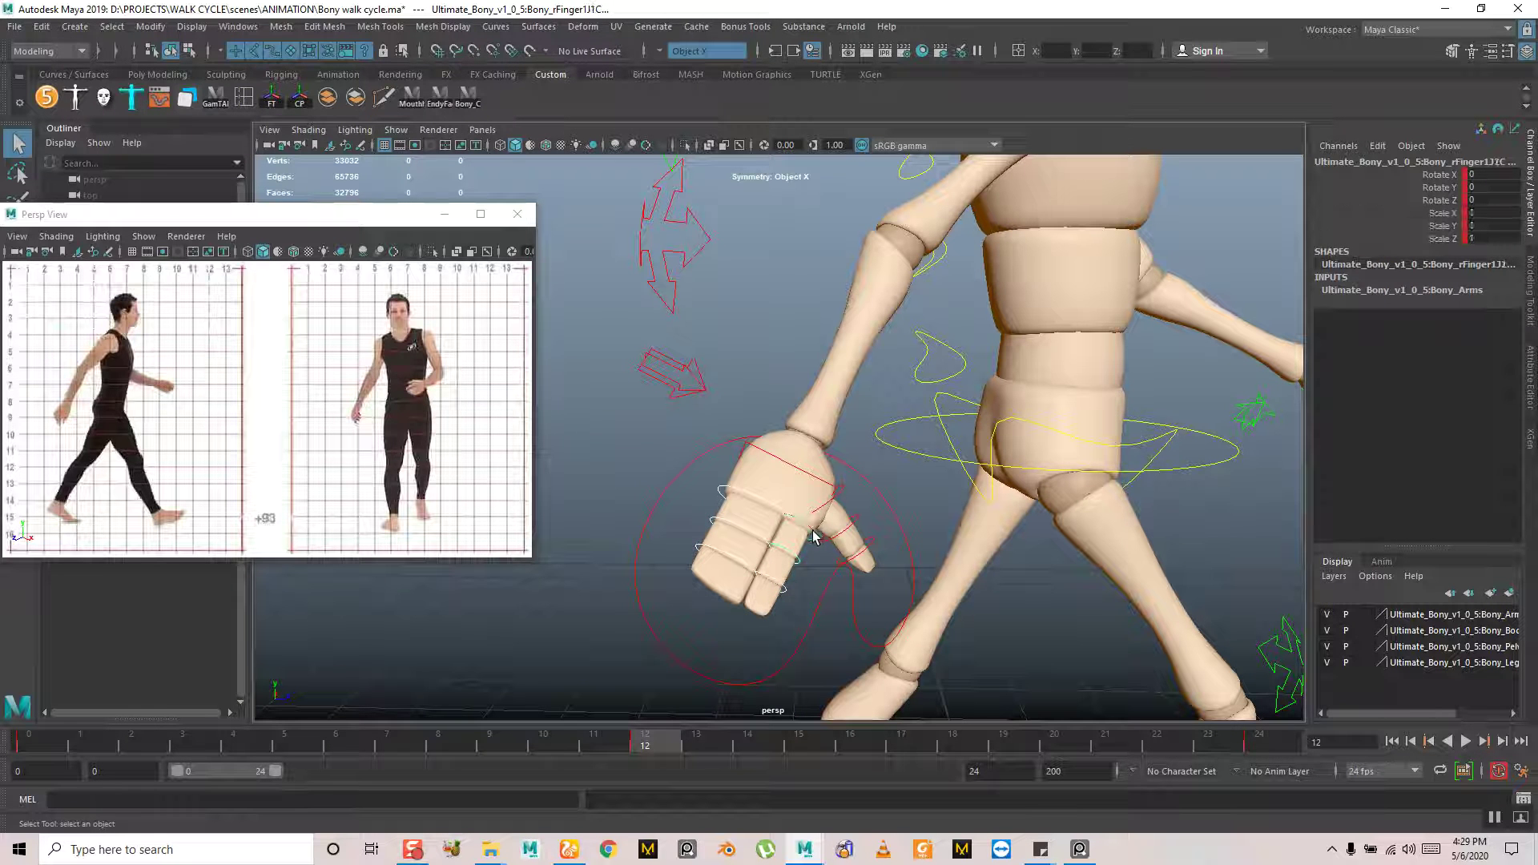
right_click(647, 760)
left_click(687, 530)
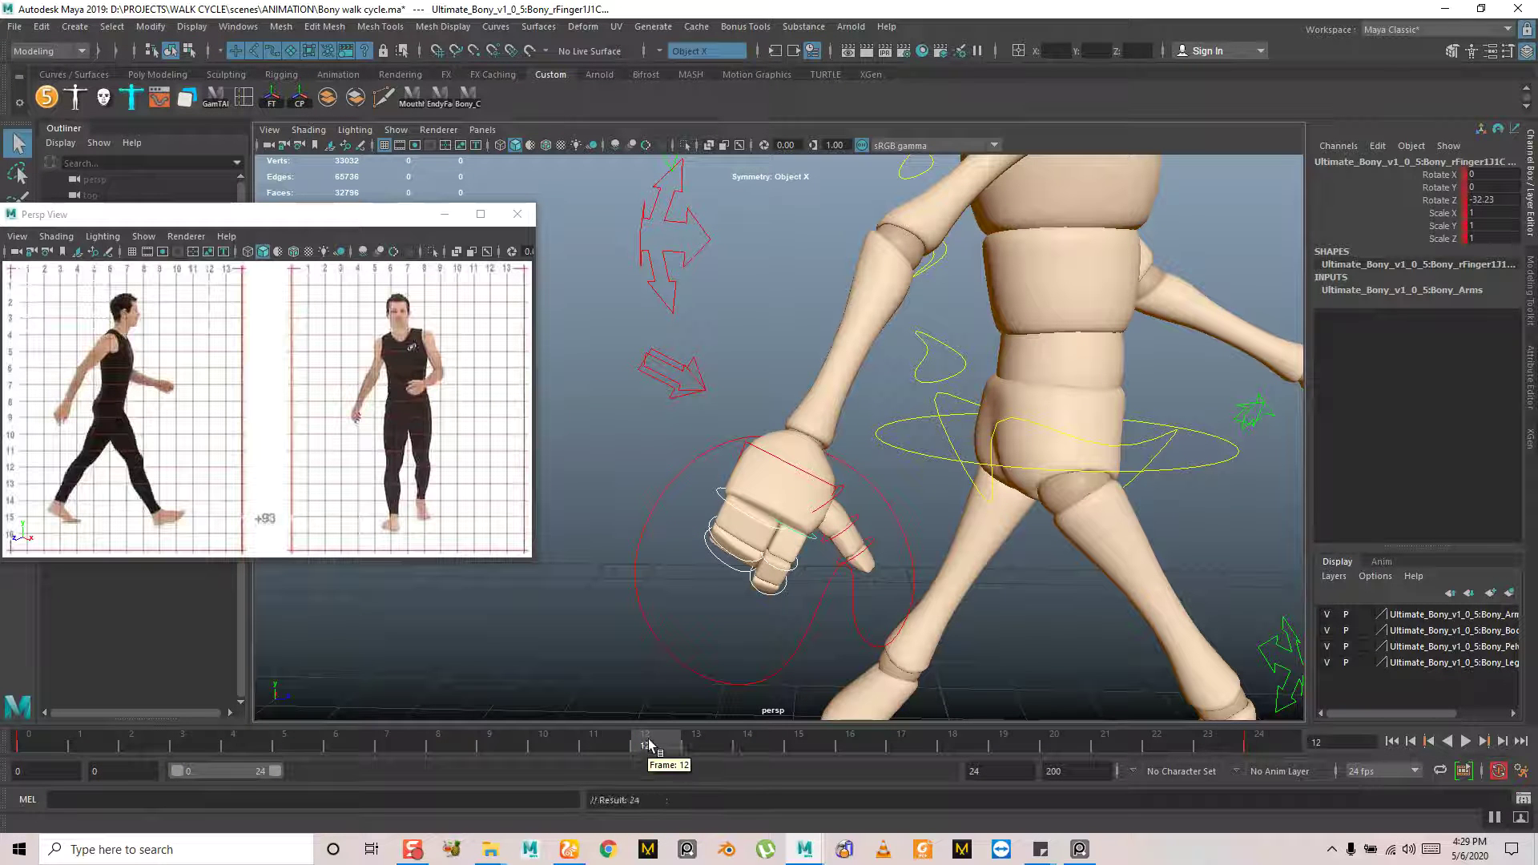
Try moving the left wrist control down toward the body at frame 0, and undo the move
key("alt")
scroll(886, 617, "down", 5)
left_click_drag(886, 618, 793, 527, "alt")
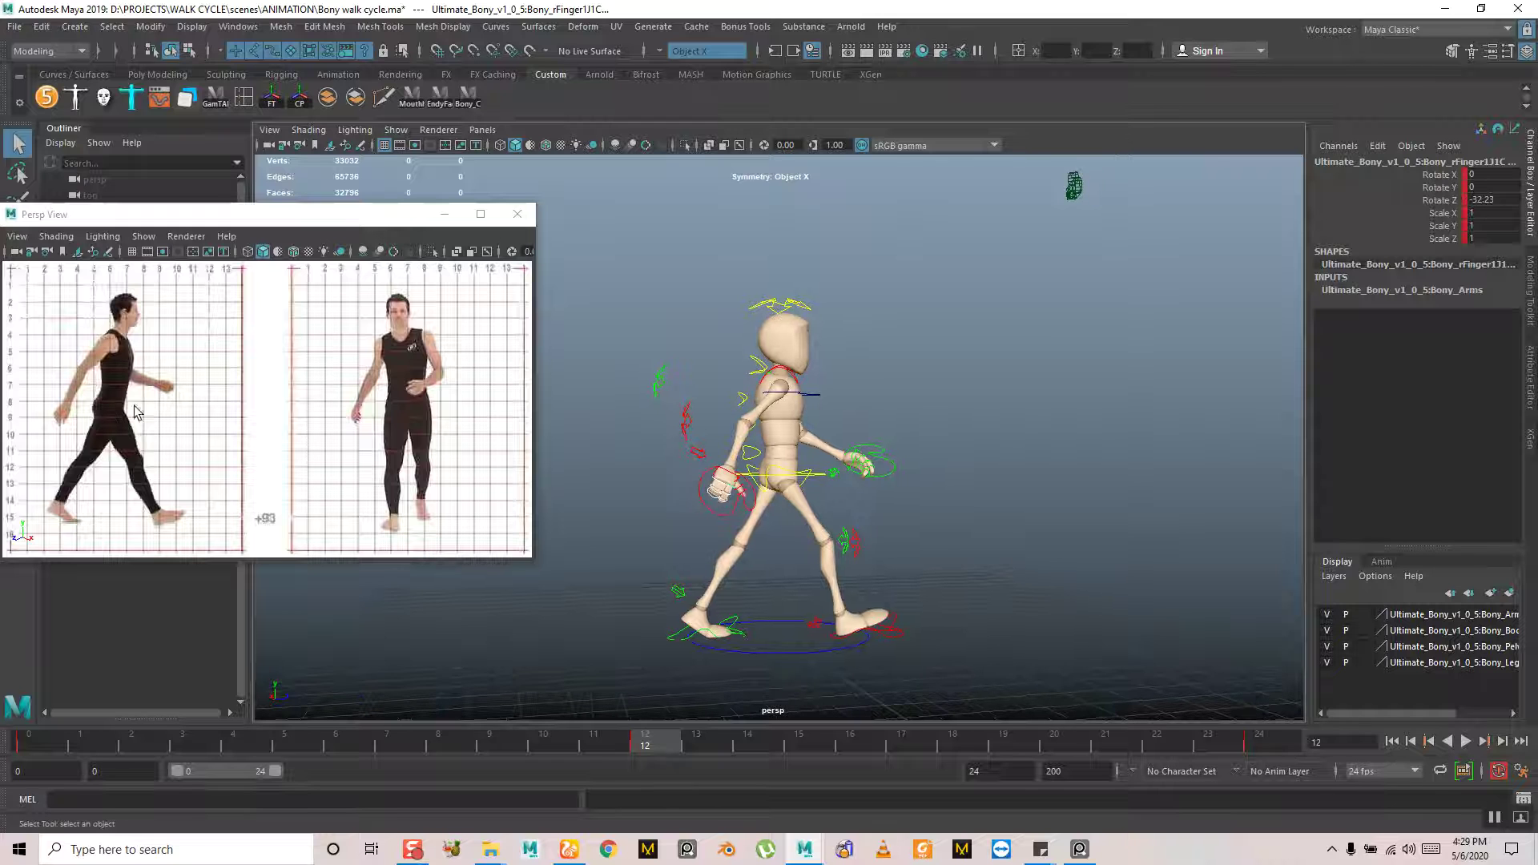
mouse_move(978, 499)
left_mouse_down("alt")
mouse_move(776, 493)
mouse_move(974, 492)
left_mouse_up("alt")
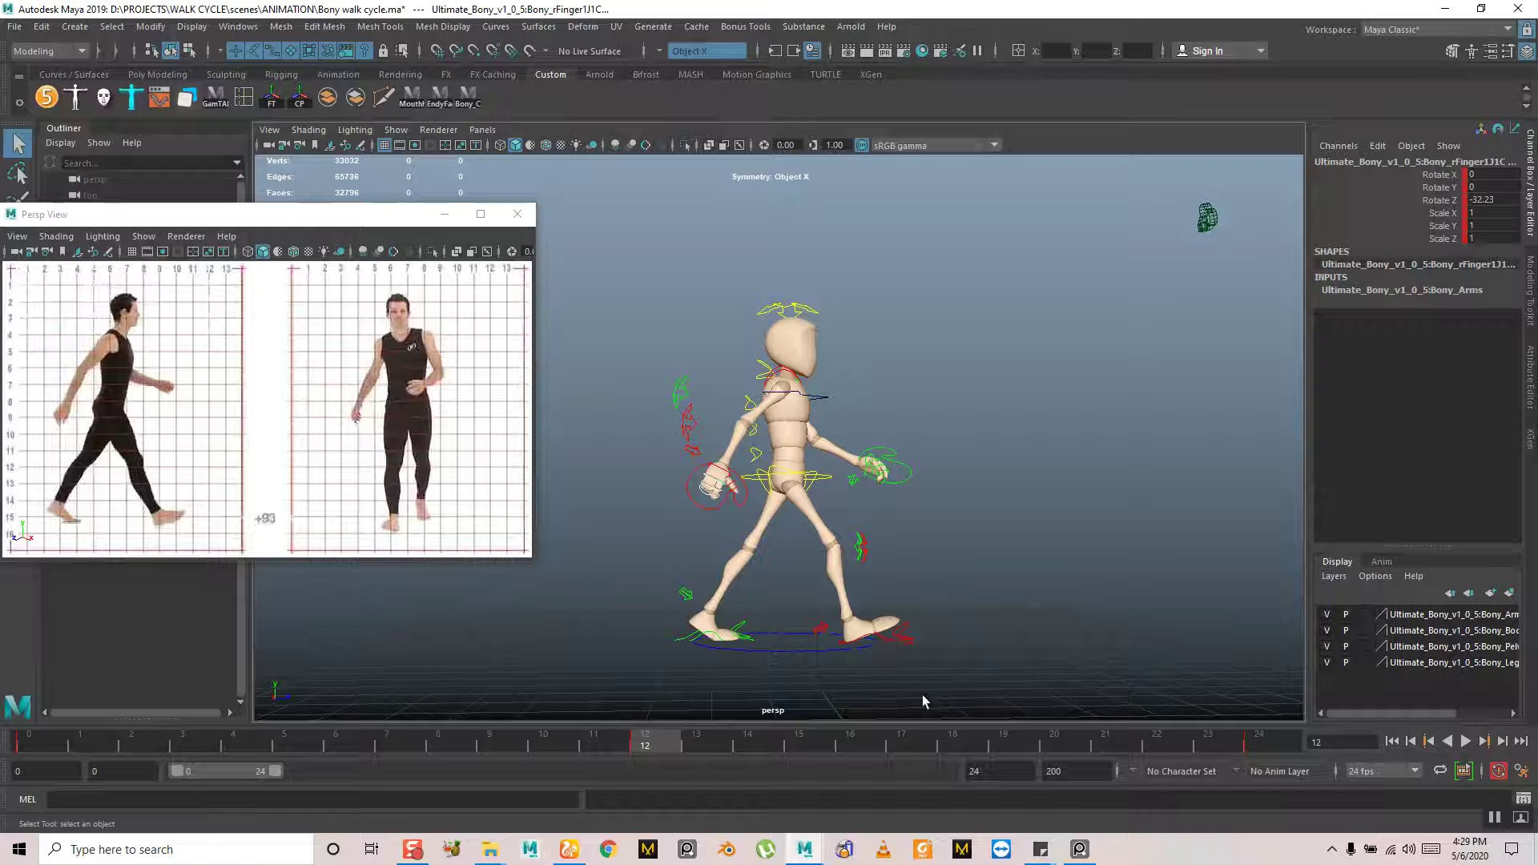
left_click(900, 481)
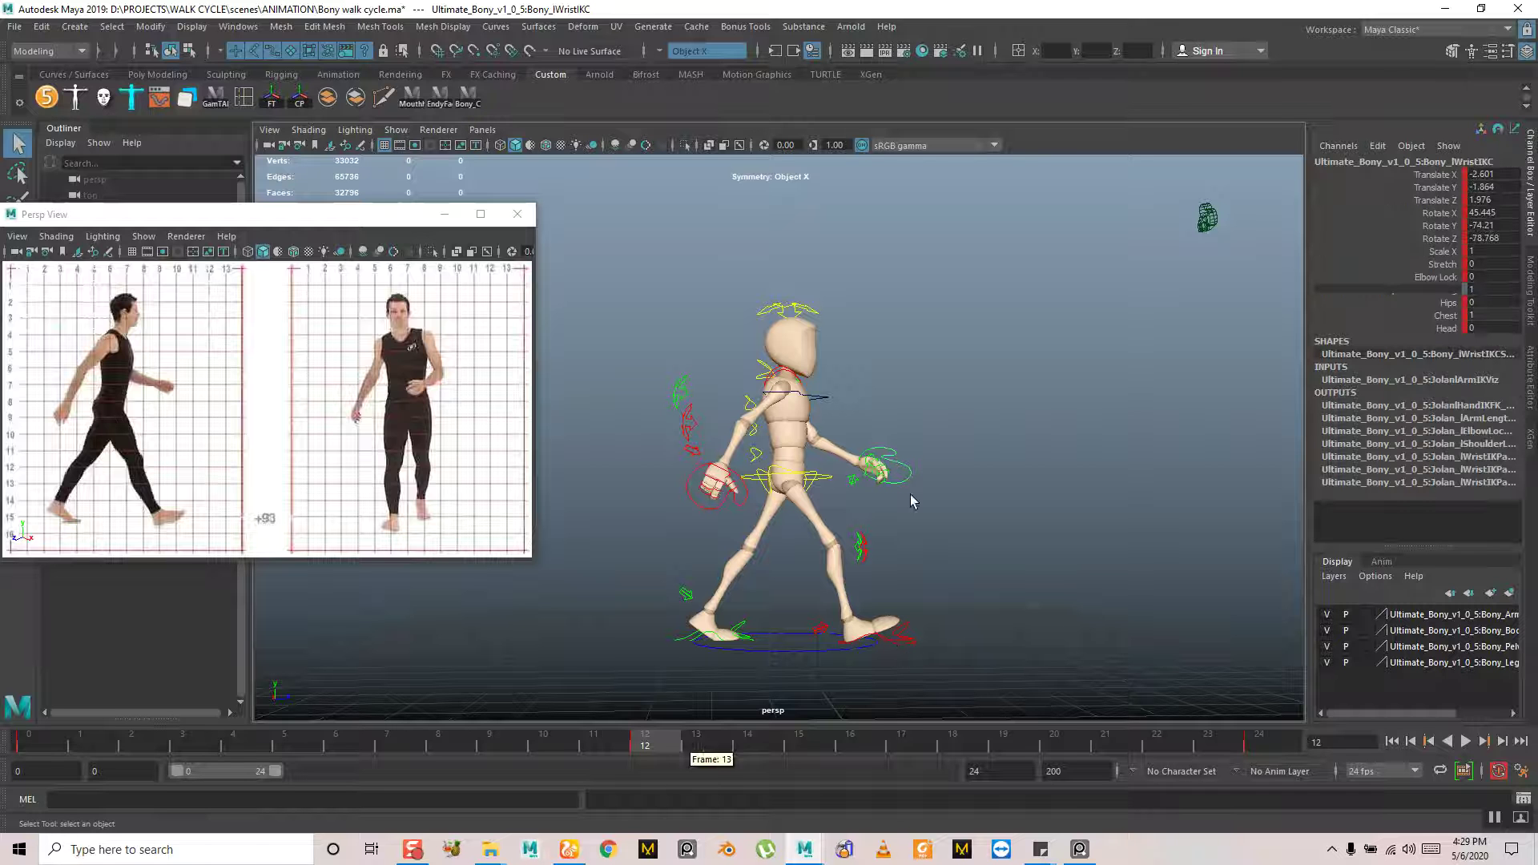
left_click(31, 743)
left_click_drag(552, 464, 847, 498, "alt")
key("w")
key("ctrl+z")
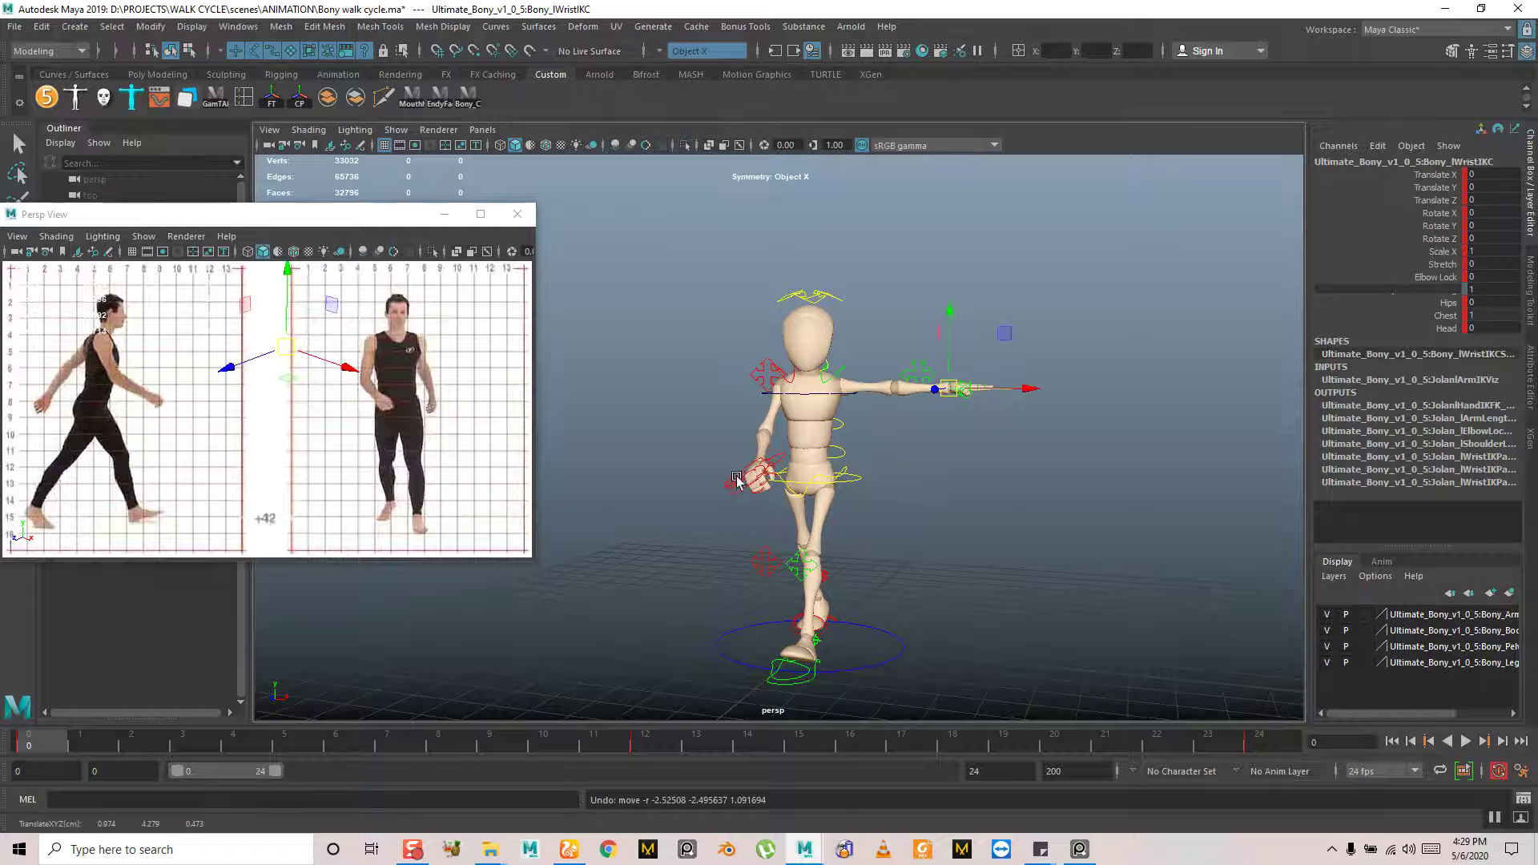
left_click_drag(739, 474, 866, 486, "alt")
left_click(917, 475)
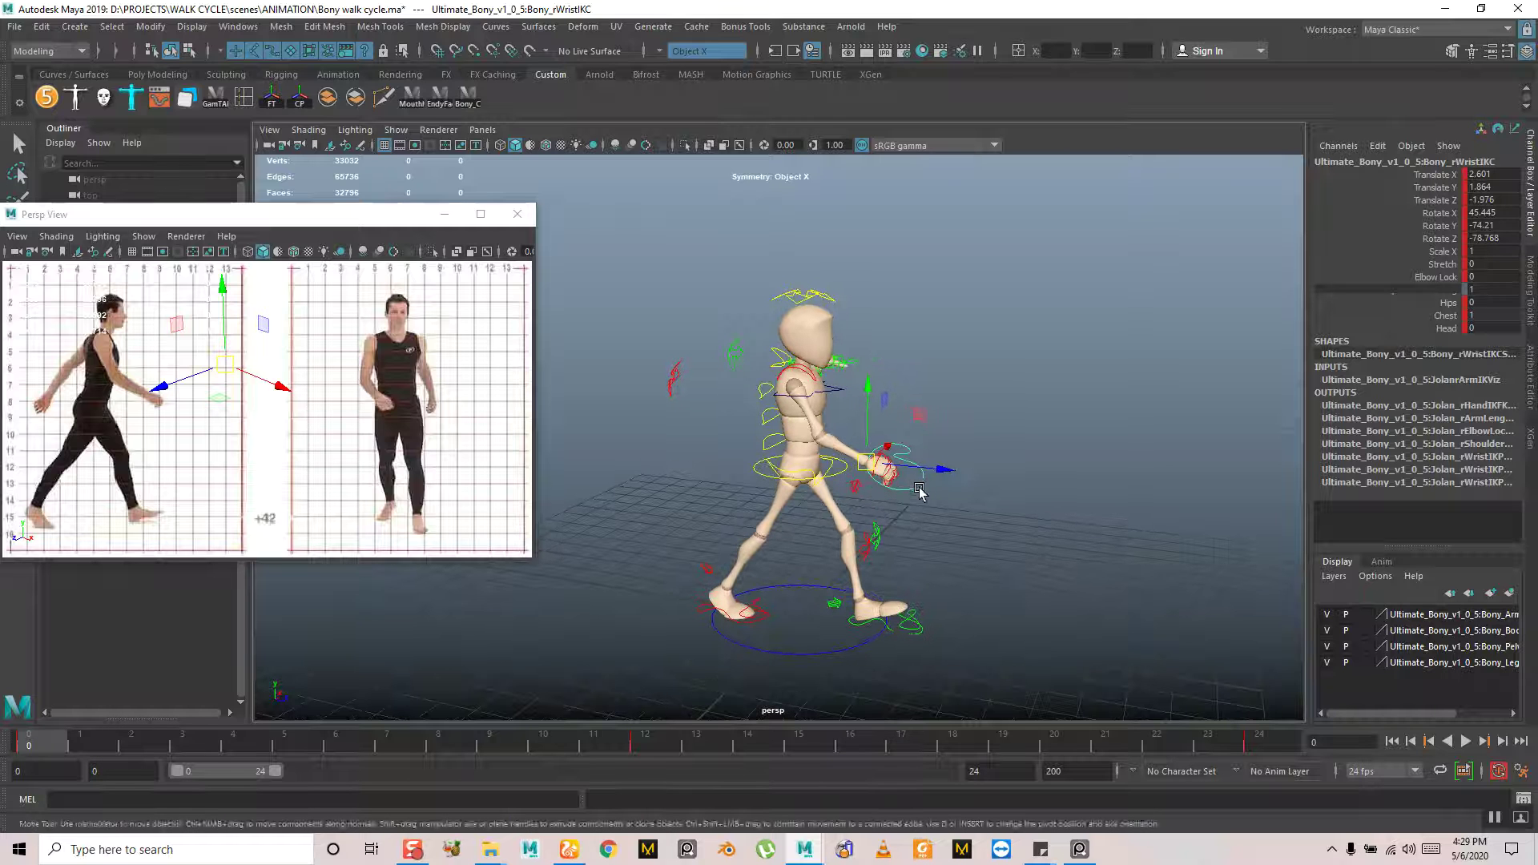
right_click(42, 743)
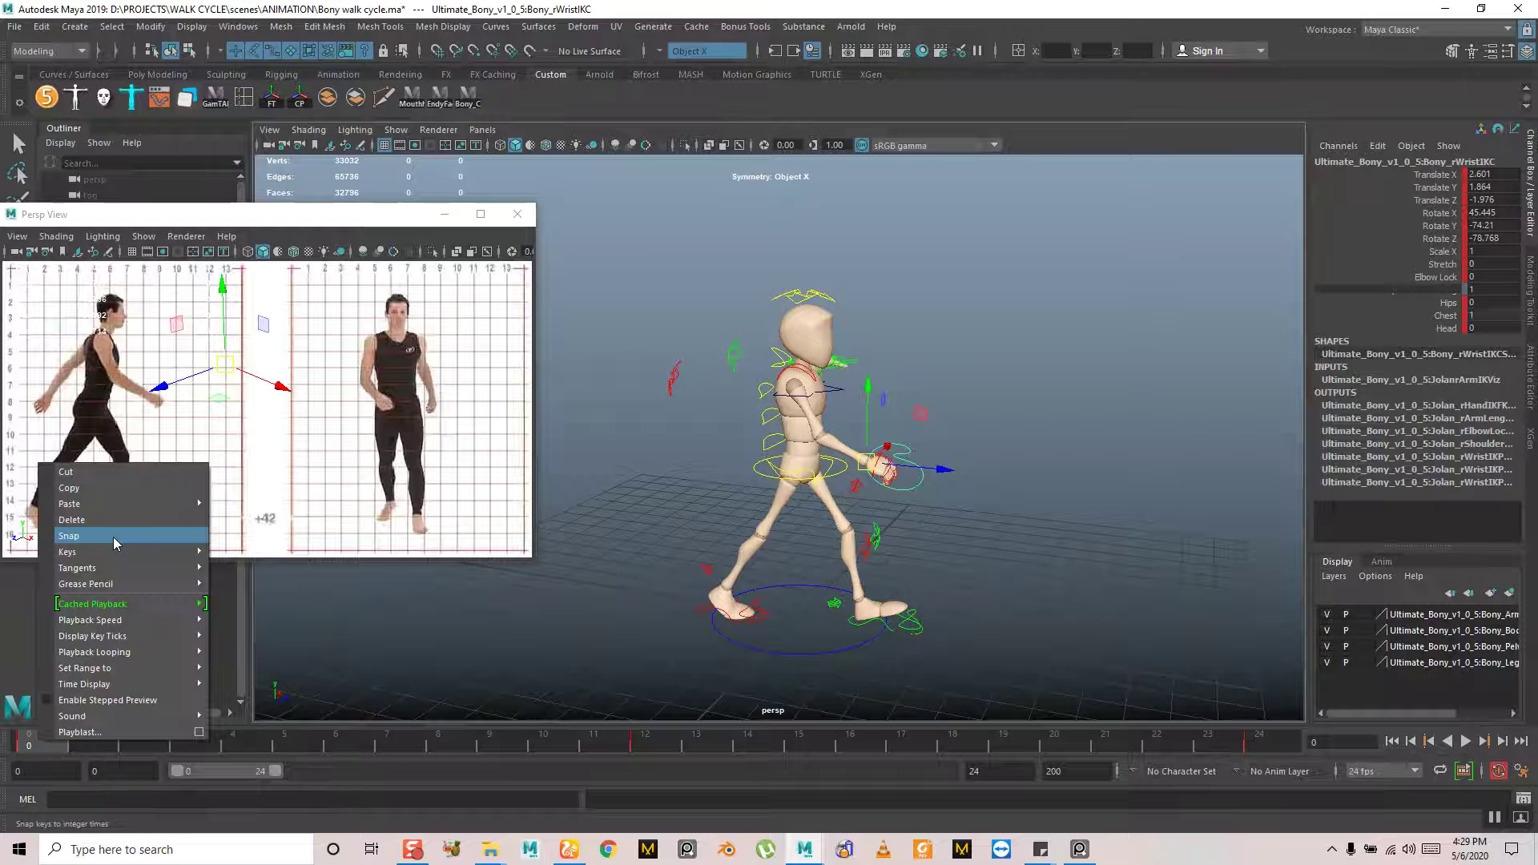
left_click(120, 488)
left_click(643, 739)
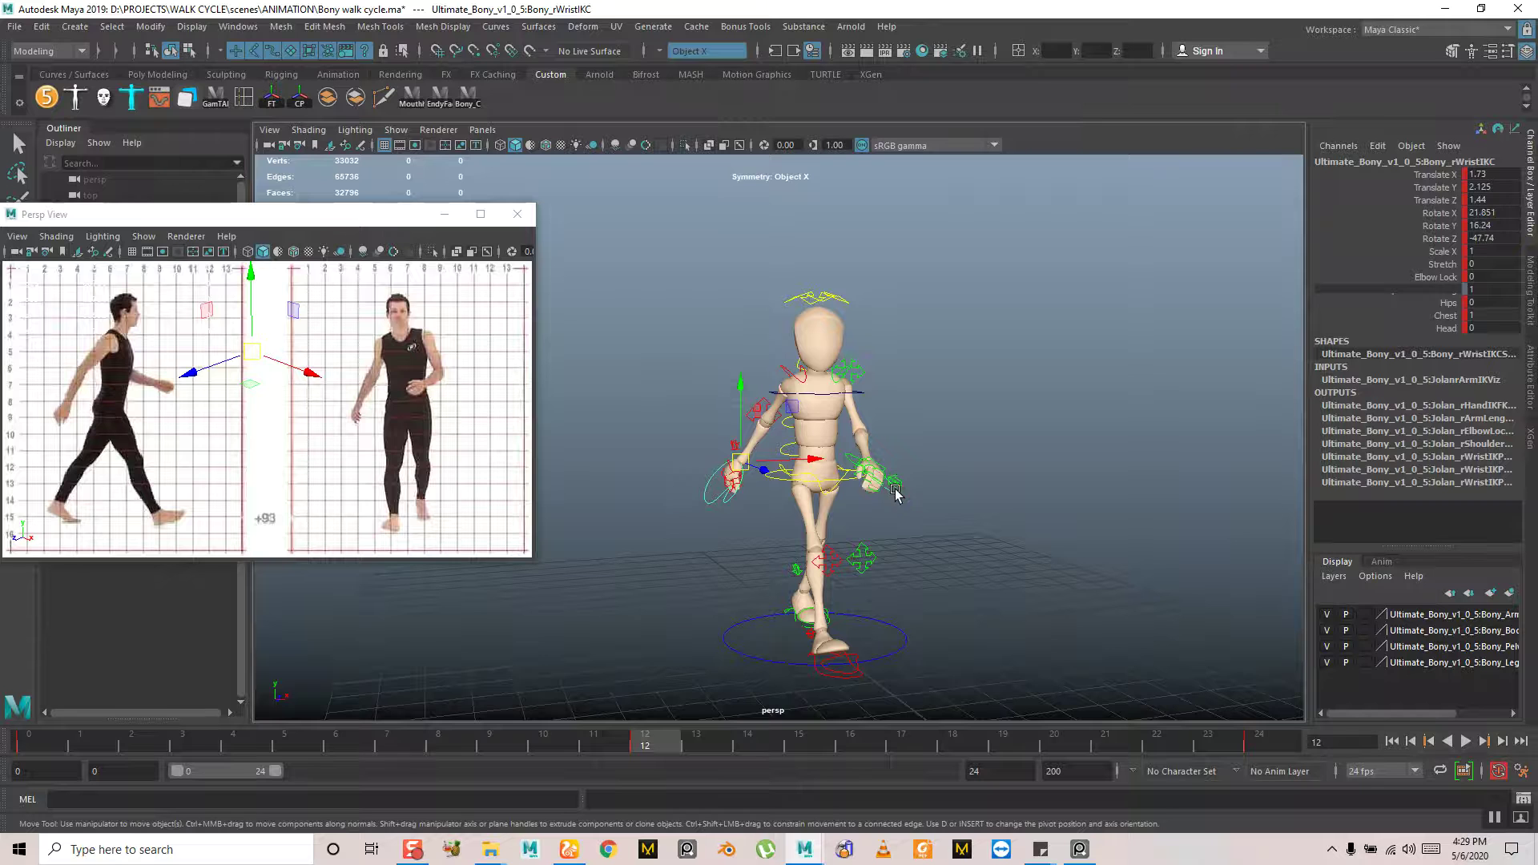
left_click(895, 495)
left_click_drag(903, 521, 1057, 525, "alt")
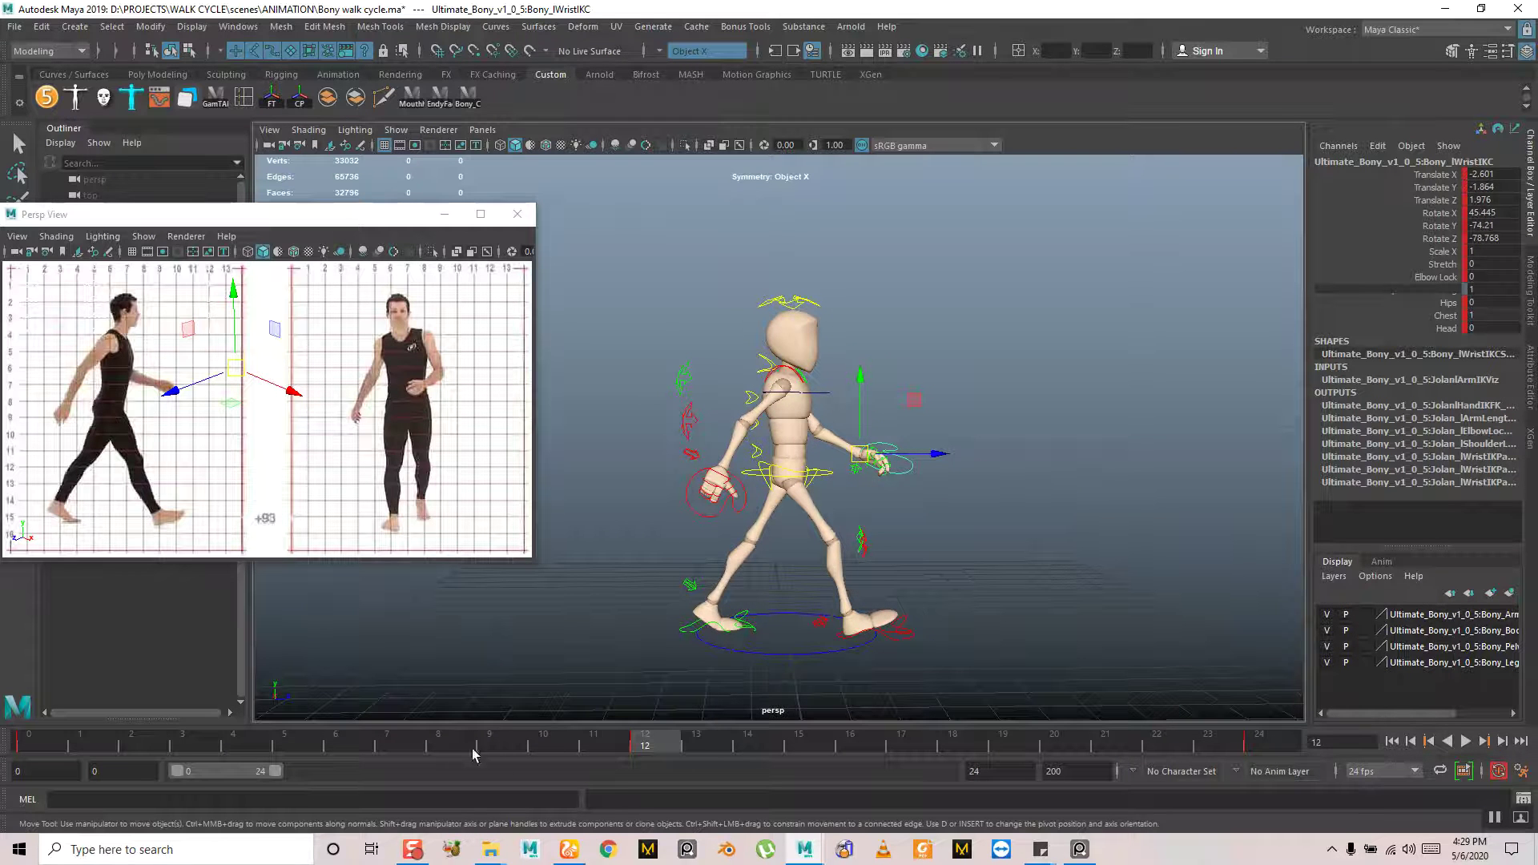
left_click(4, 744)
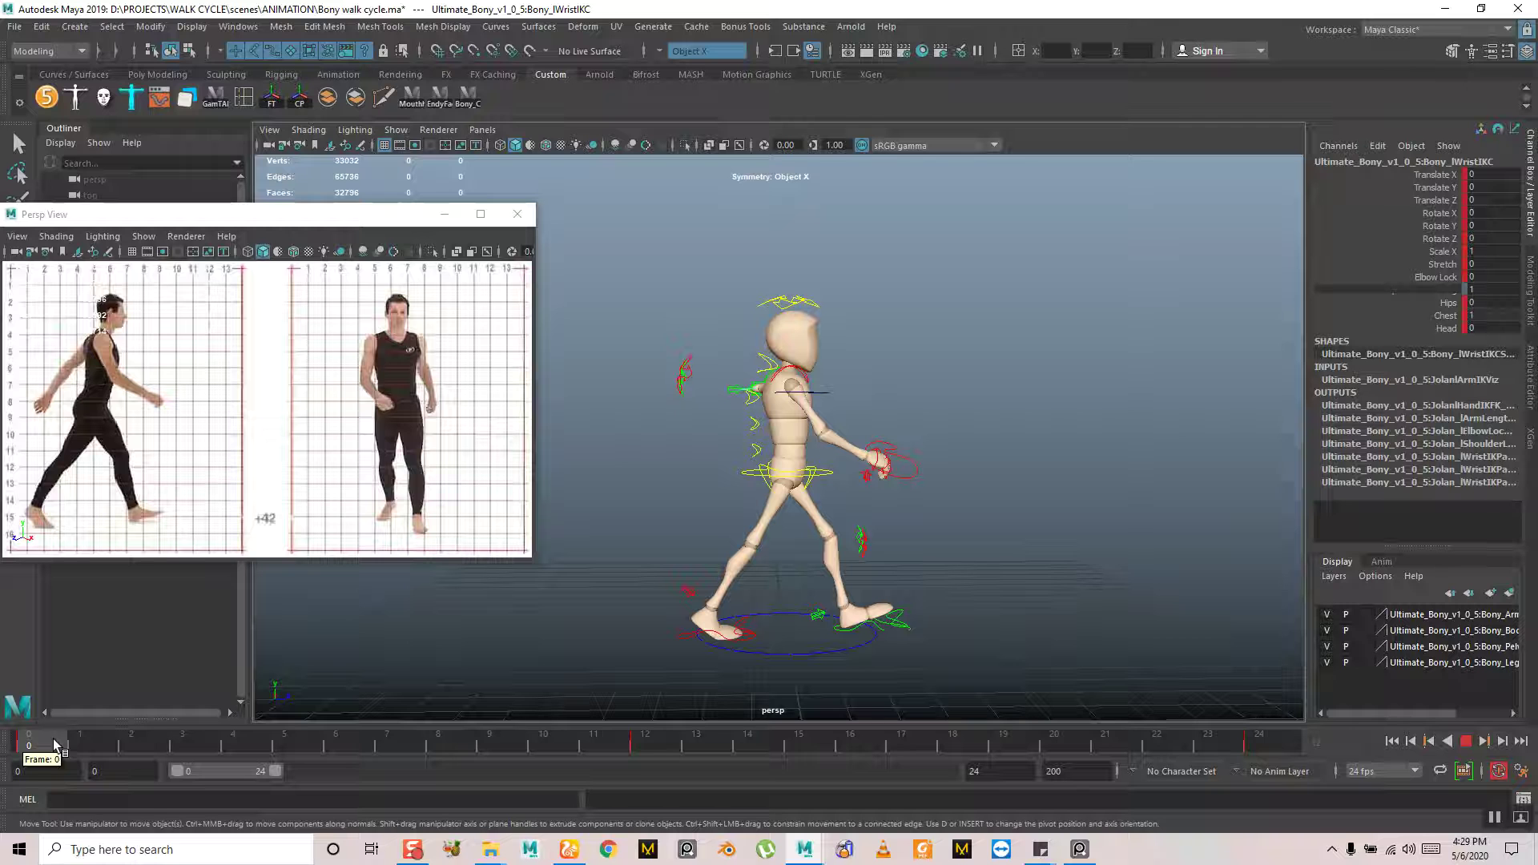
left_click_drag(38, 745, 38, 745)
left_click(909, 484)
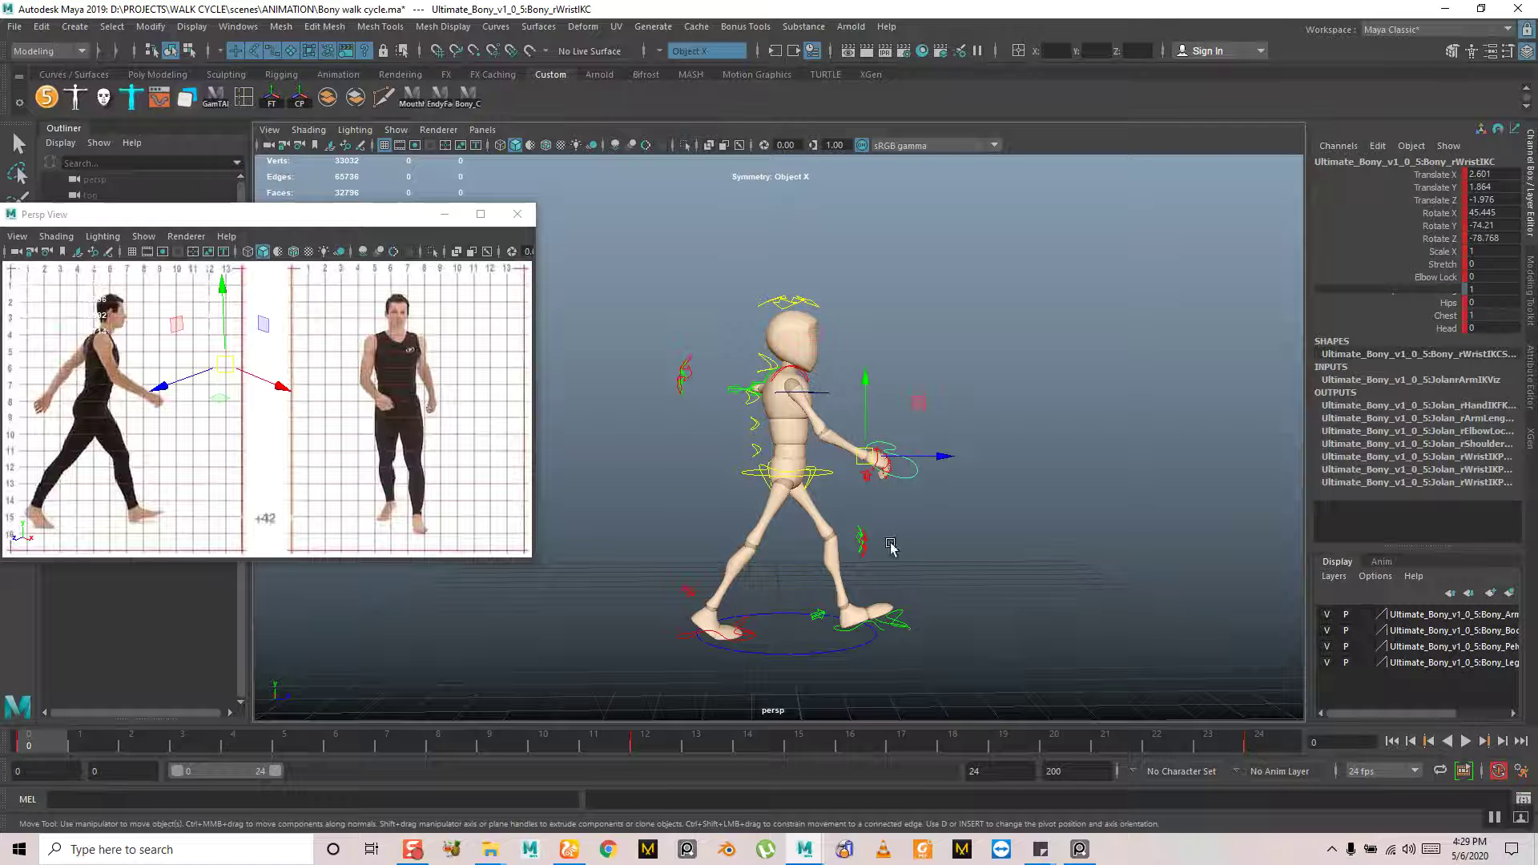
right_click(28, 749)
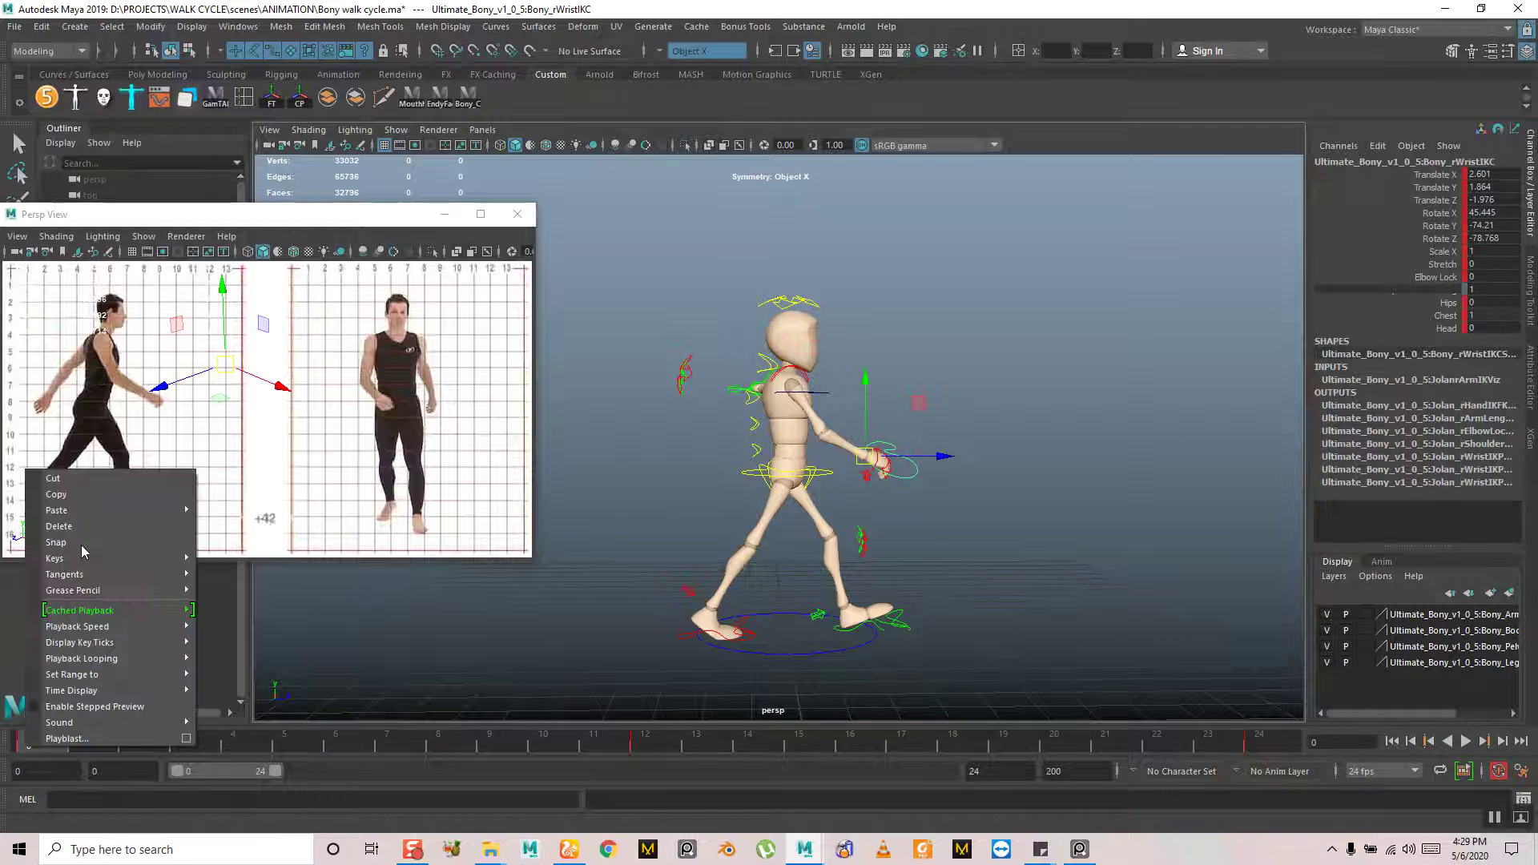
left_click(93, 497)
left_click(977, 373)
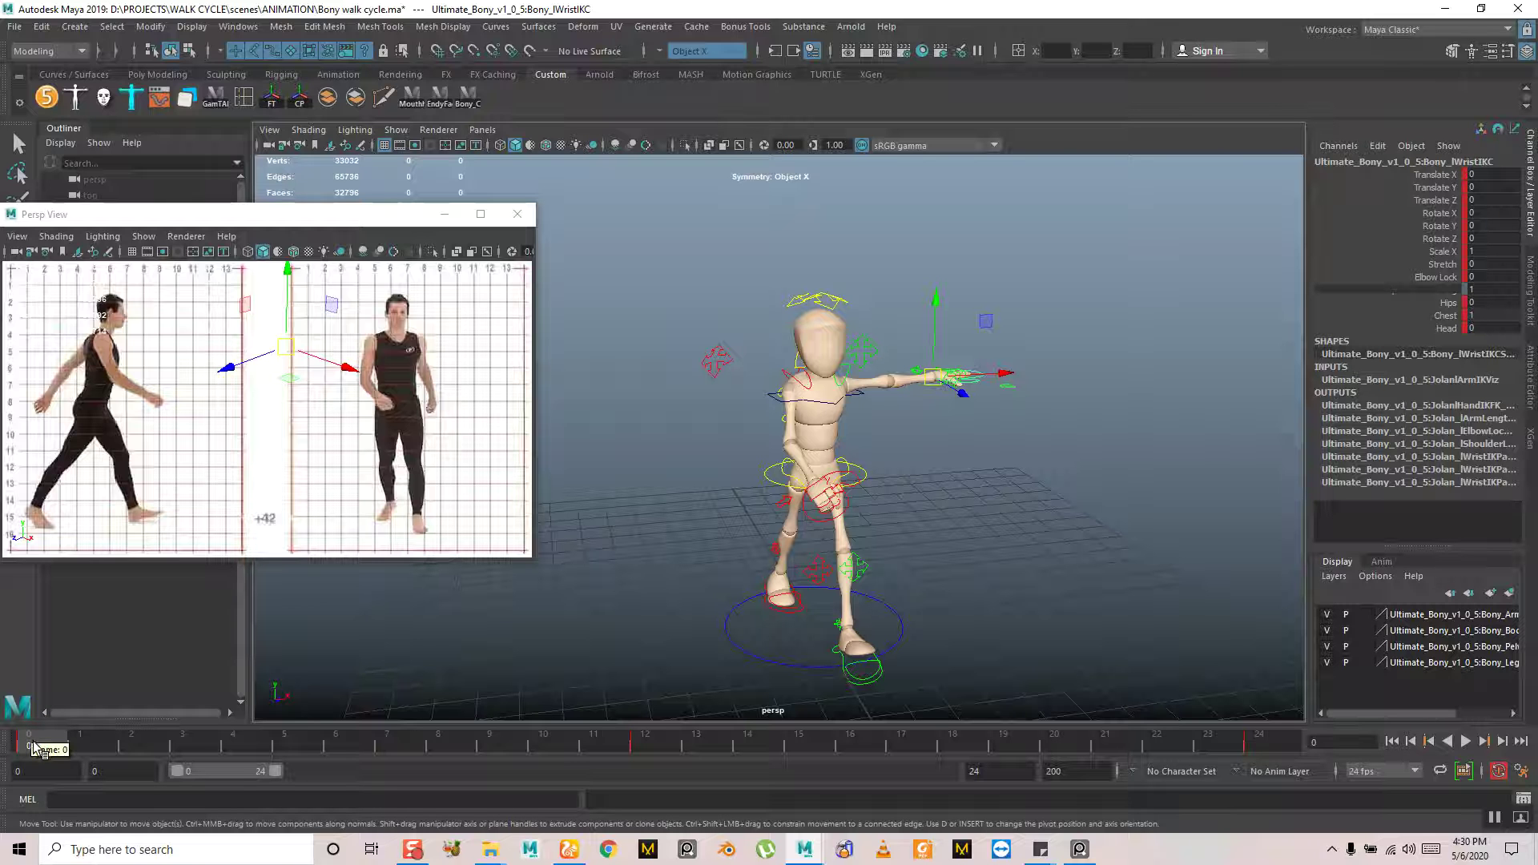
left_click(648, 744)
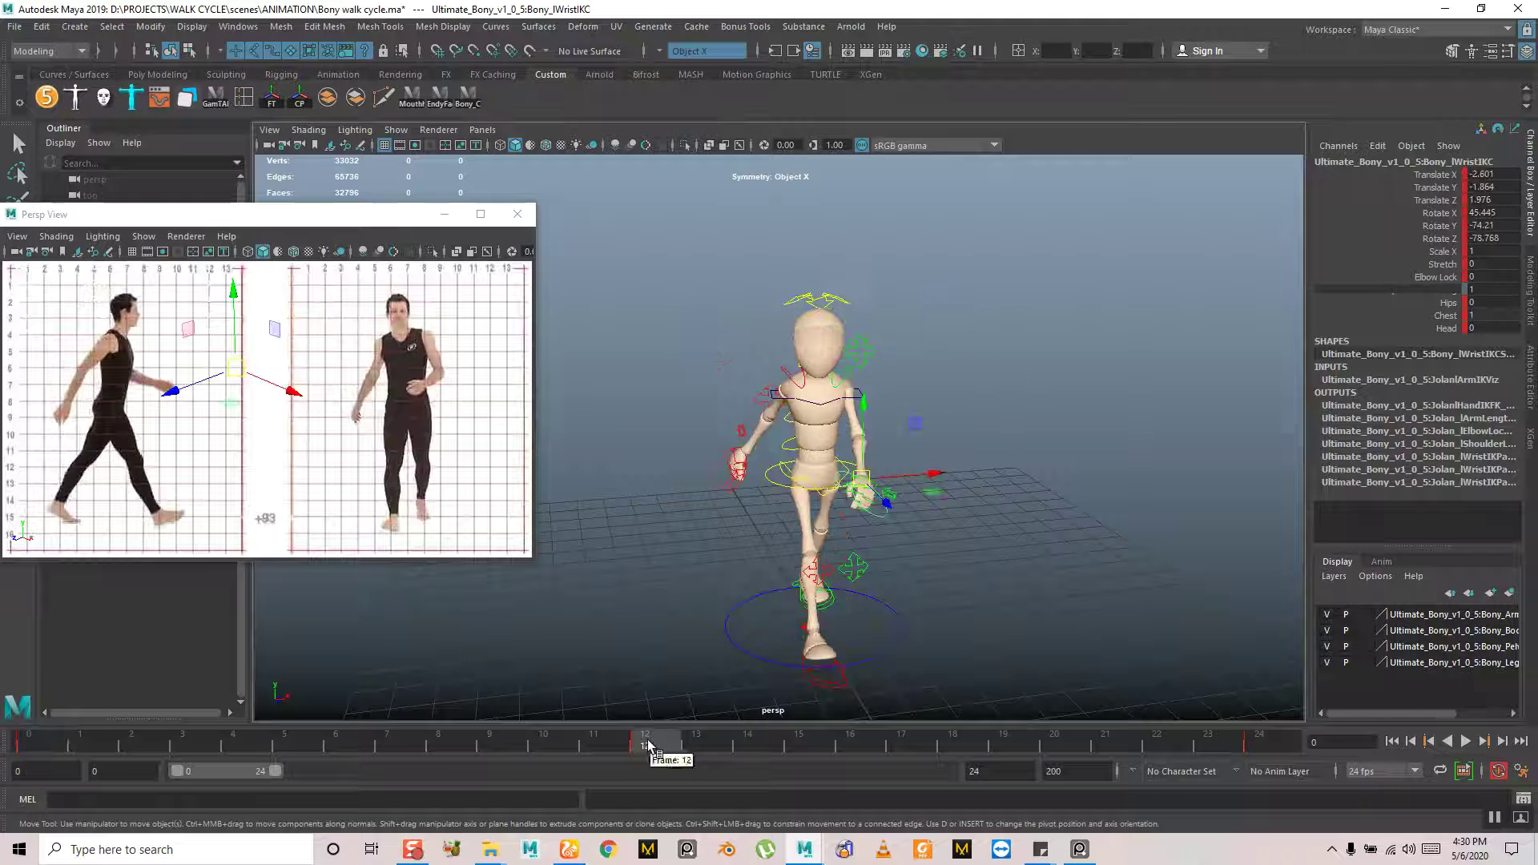
Copy the right wrist control's frame 12 key and paste it onto the left wrist control at frame 0
left_click_drag(849, 544, 738, 513, "alt")
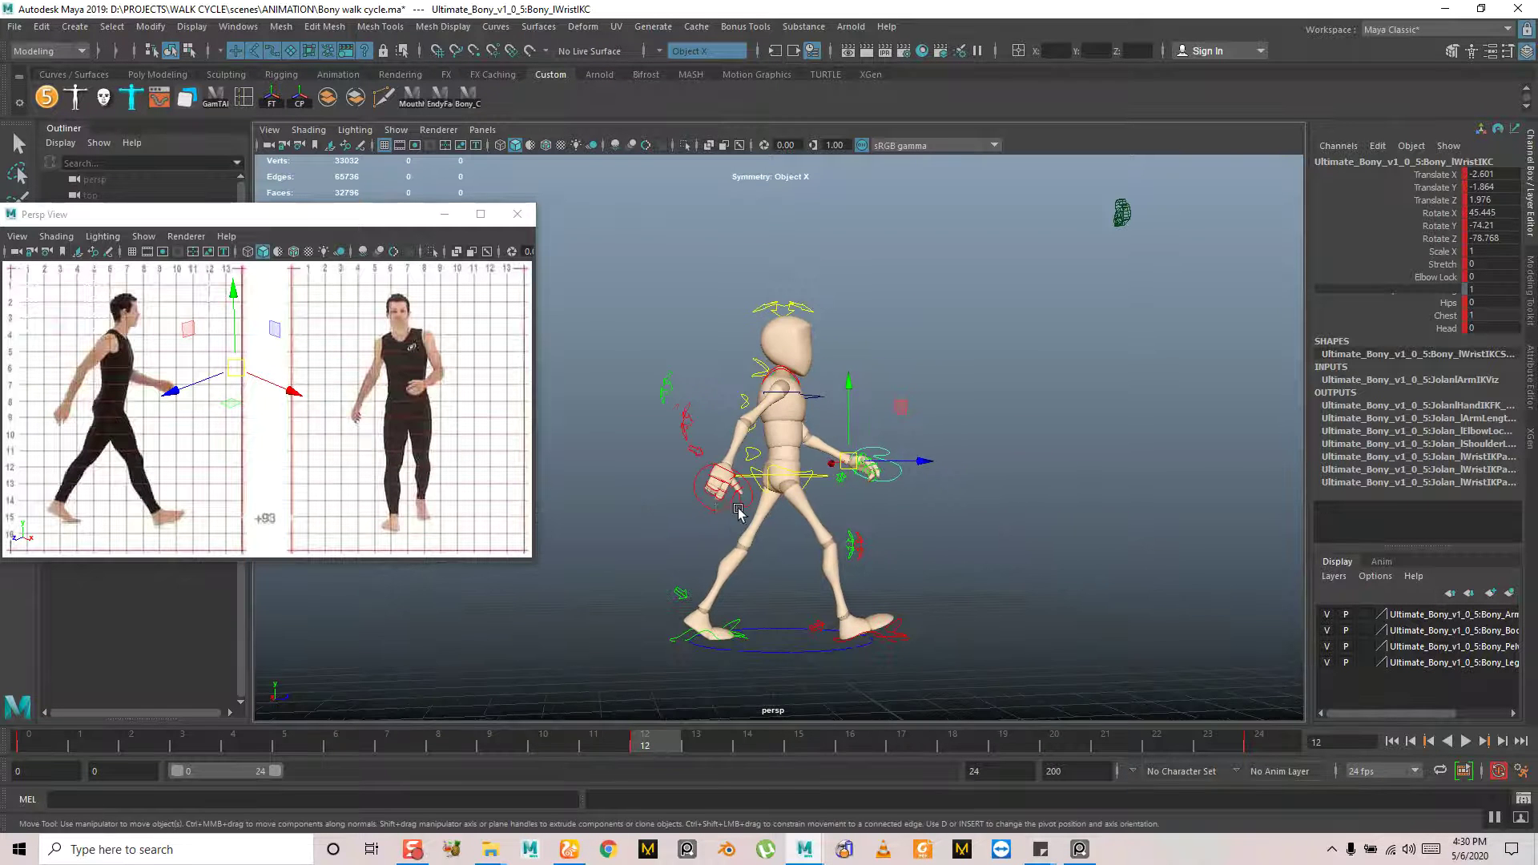
left_click(708, 507)
right_click(661, 748)
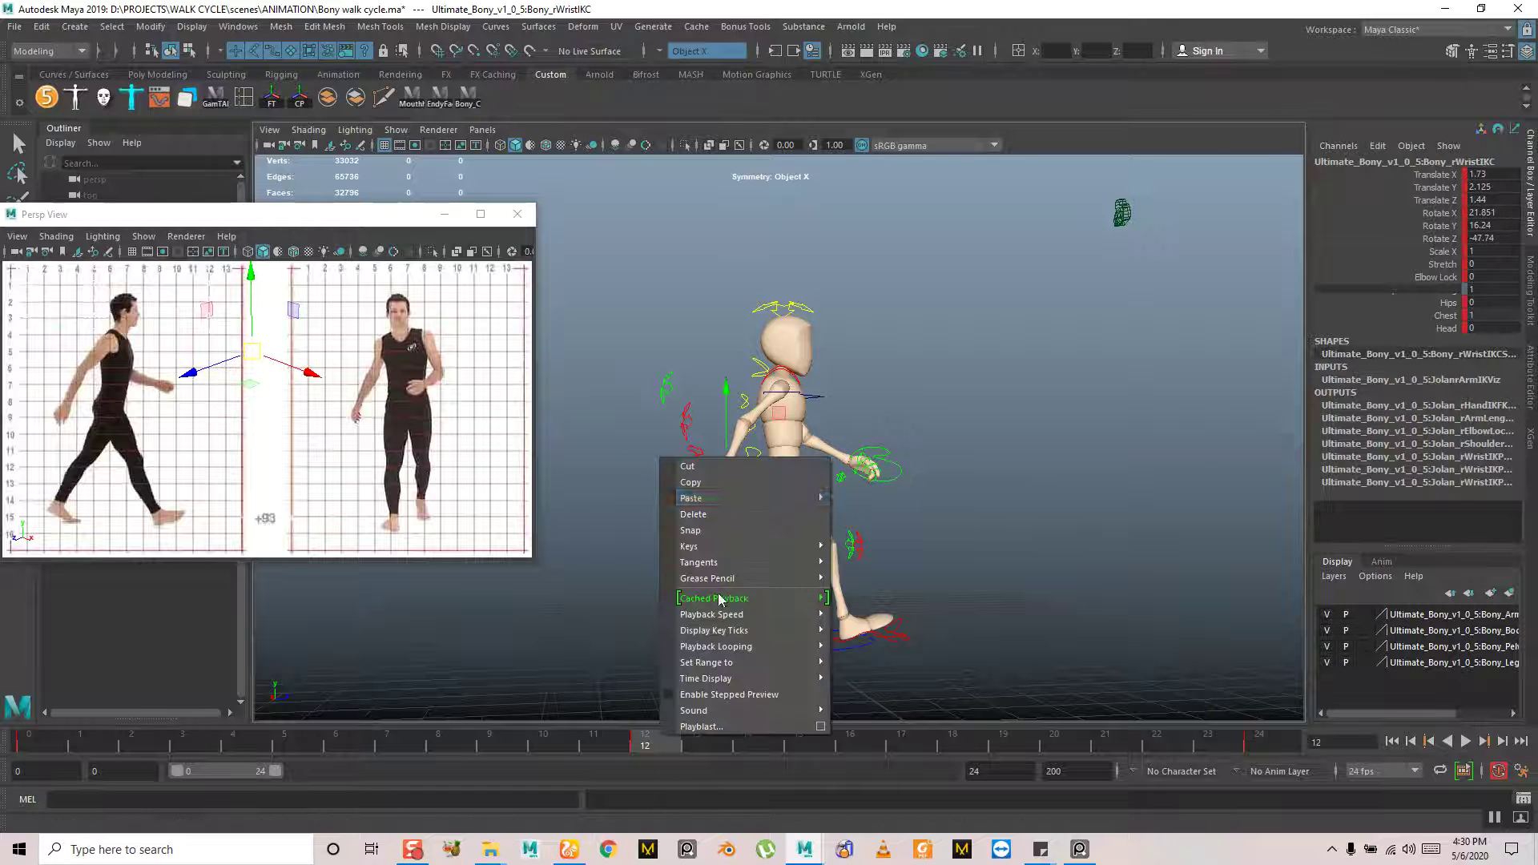
mouse_move(730, 500)
left_click(733, 483)
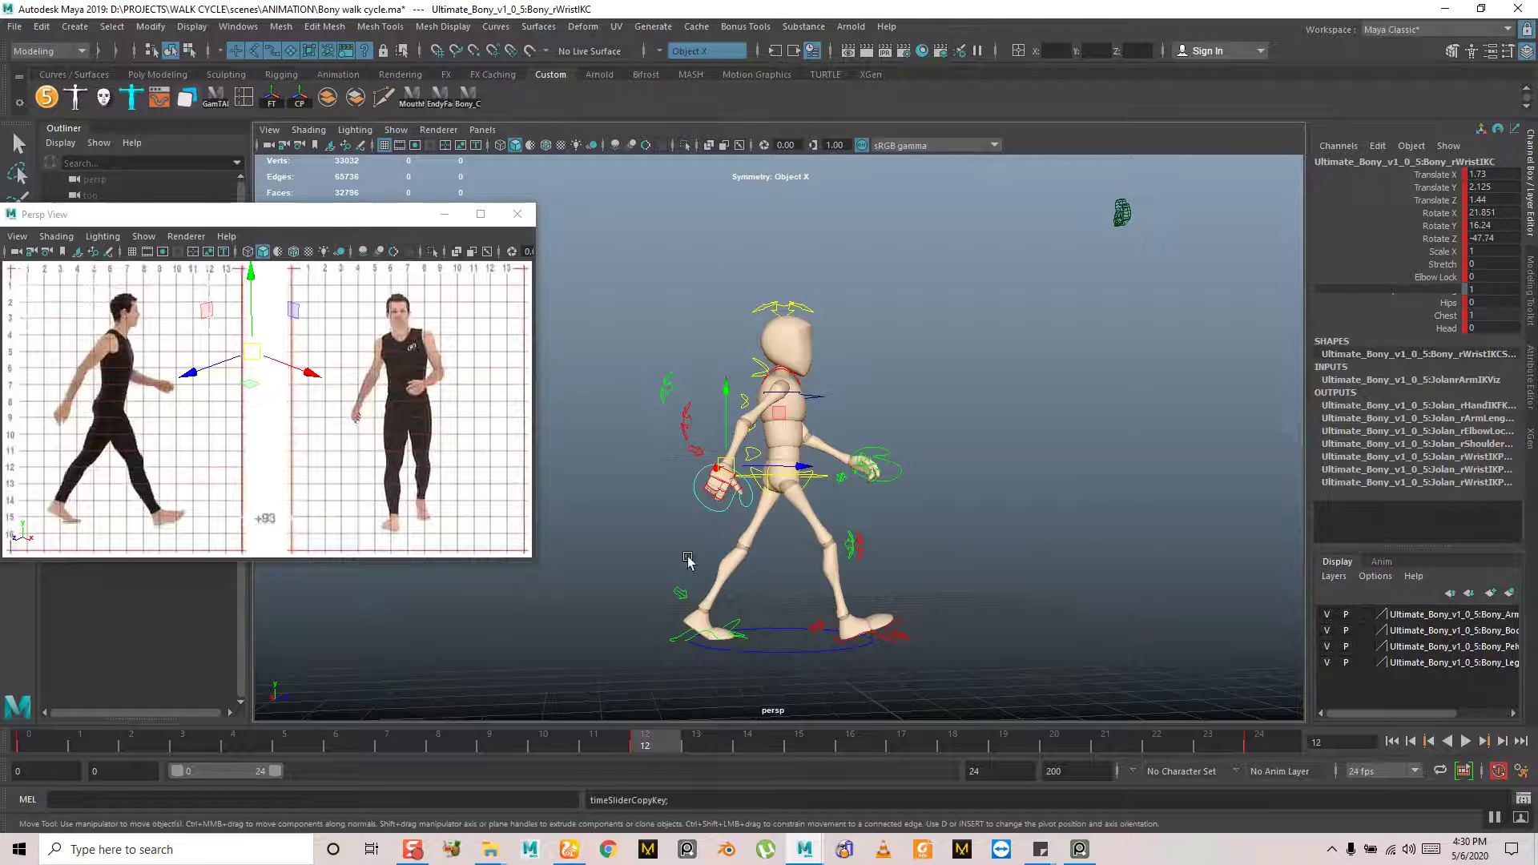
left_click(63, 744)
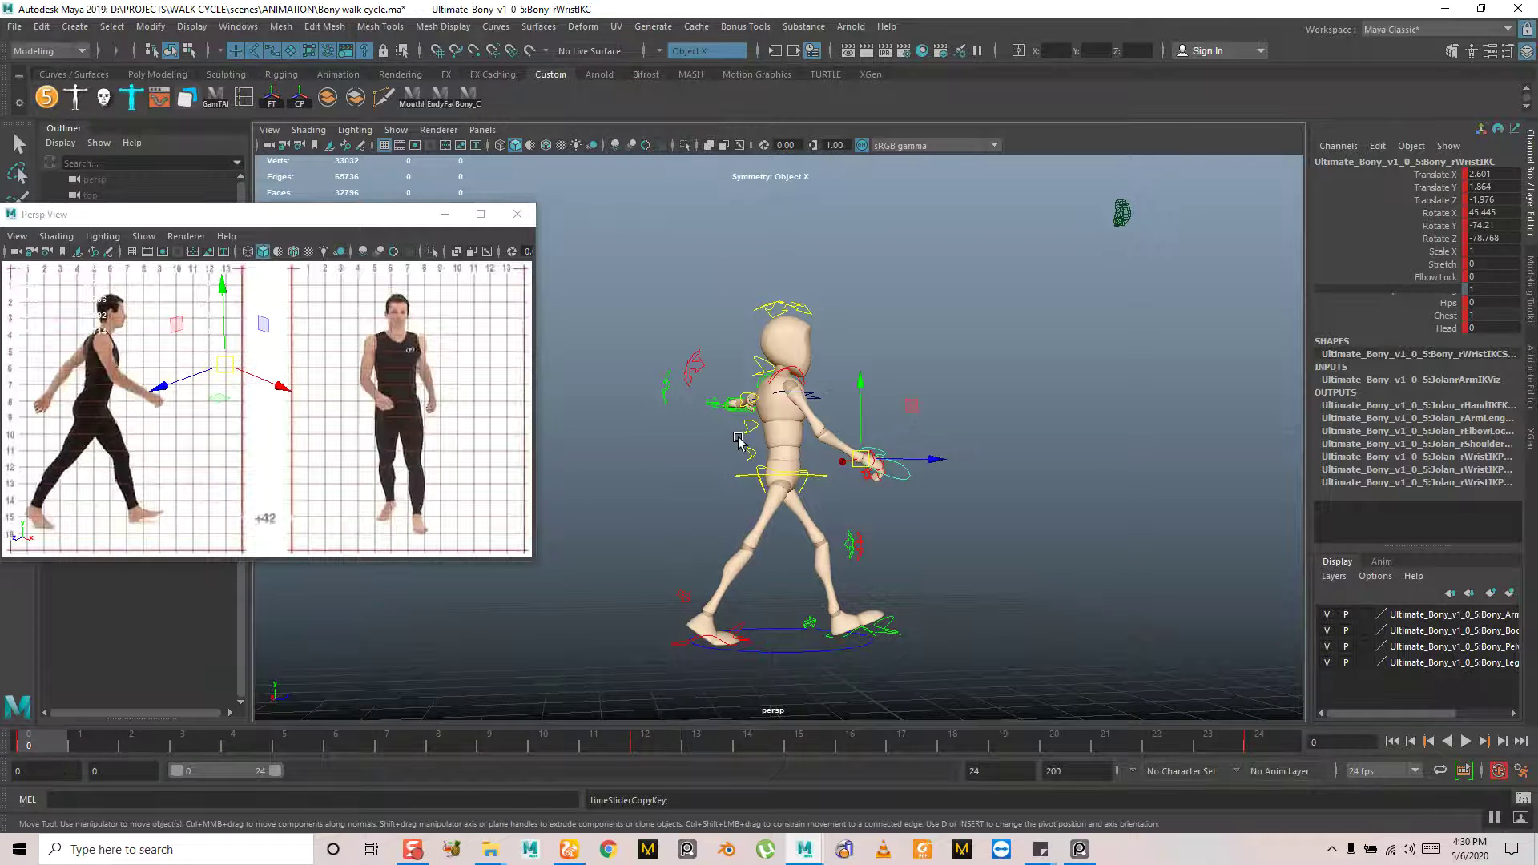
left_click_drag(738, 439, 1012, 427, "alt")
left_click(1007, 404)
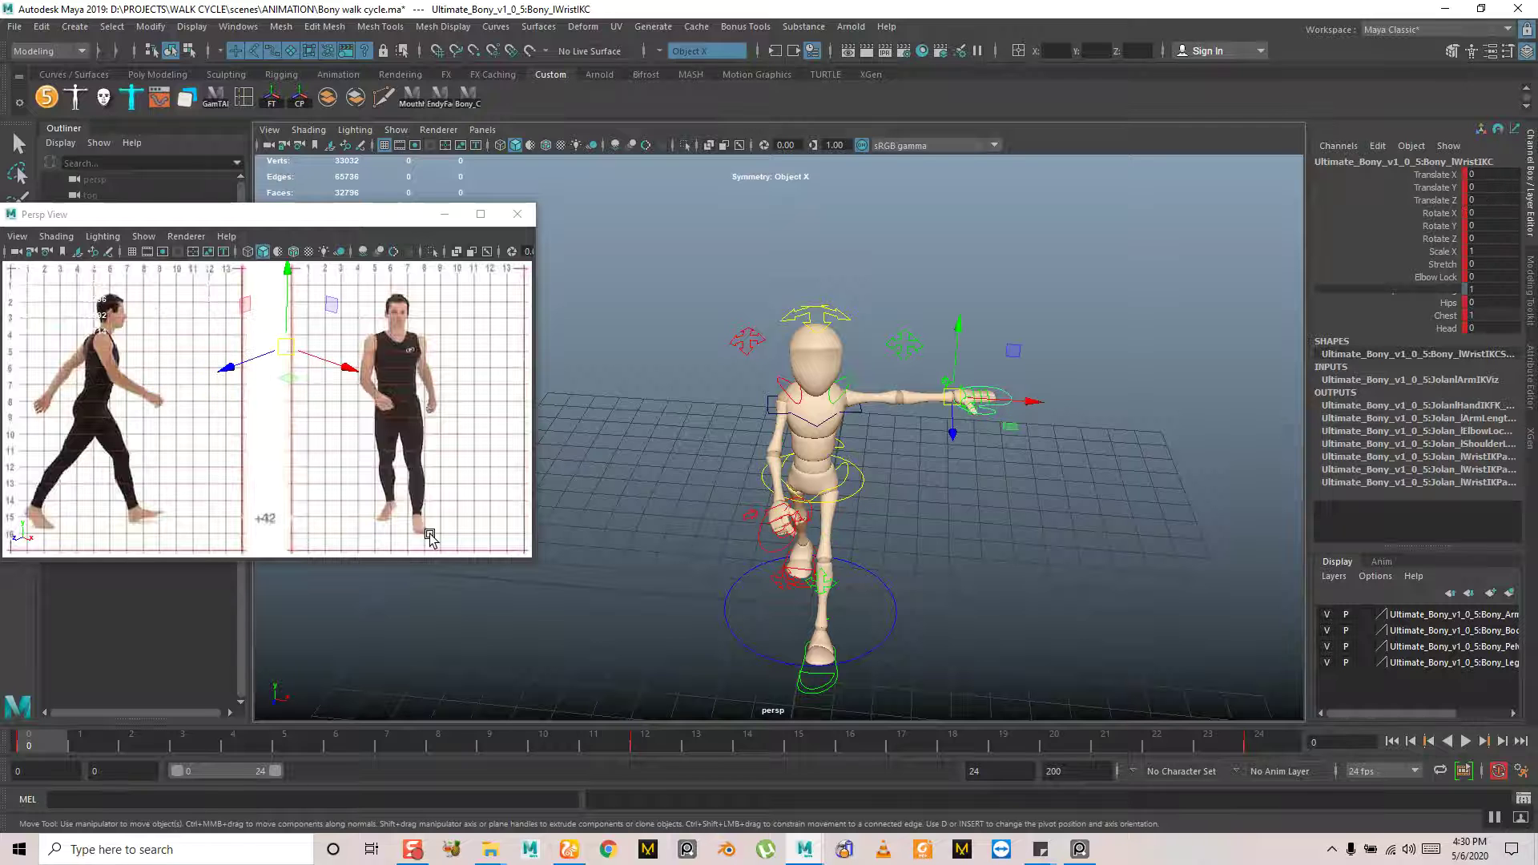
right_click(38, 743)
mouse_move(160, 515)
left_click(265, 515)
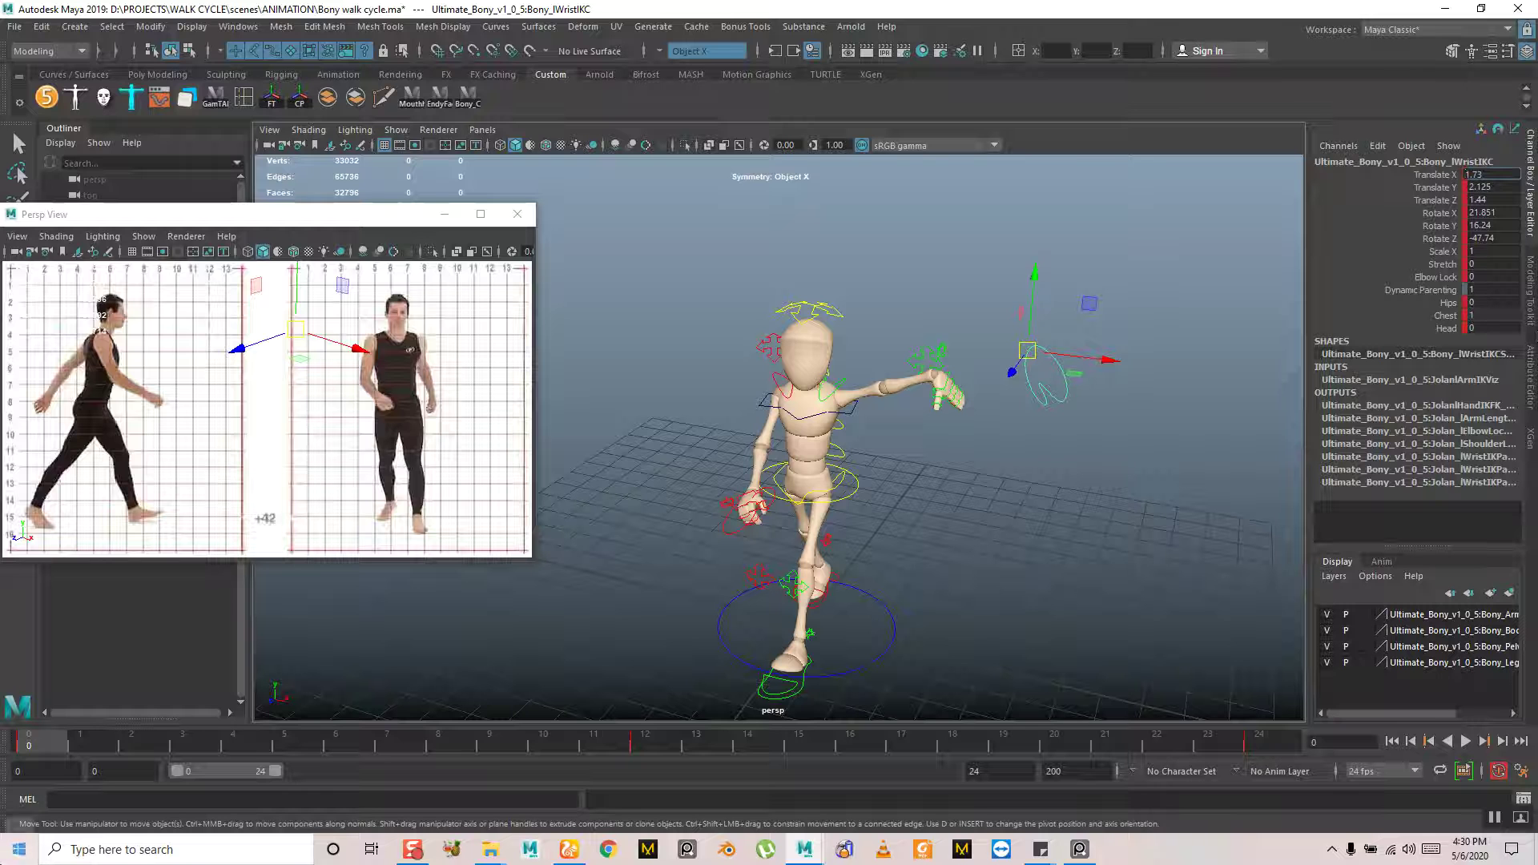
Mirror the left wrist's position at frame 0 by setting Translate X to -1.73, Translate Y to -2.125 and Translate Z to -1.44
left_click(1488, 175)
double_click(1478, 188)
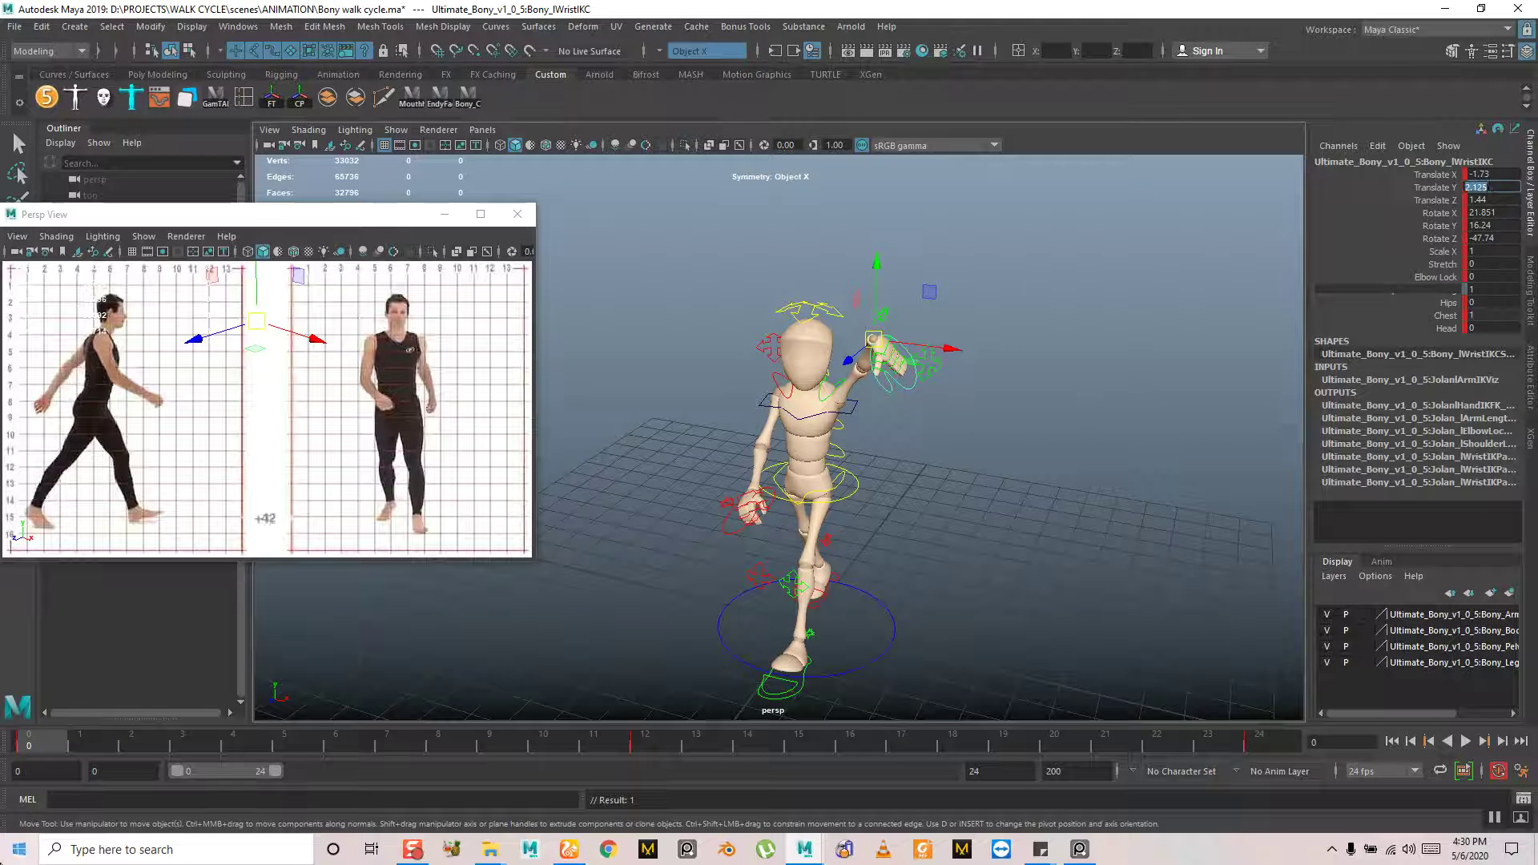
key("Return")
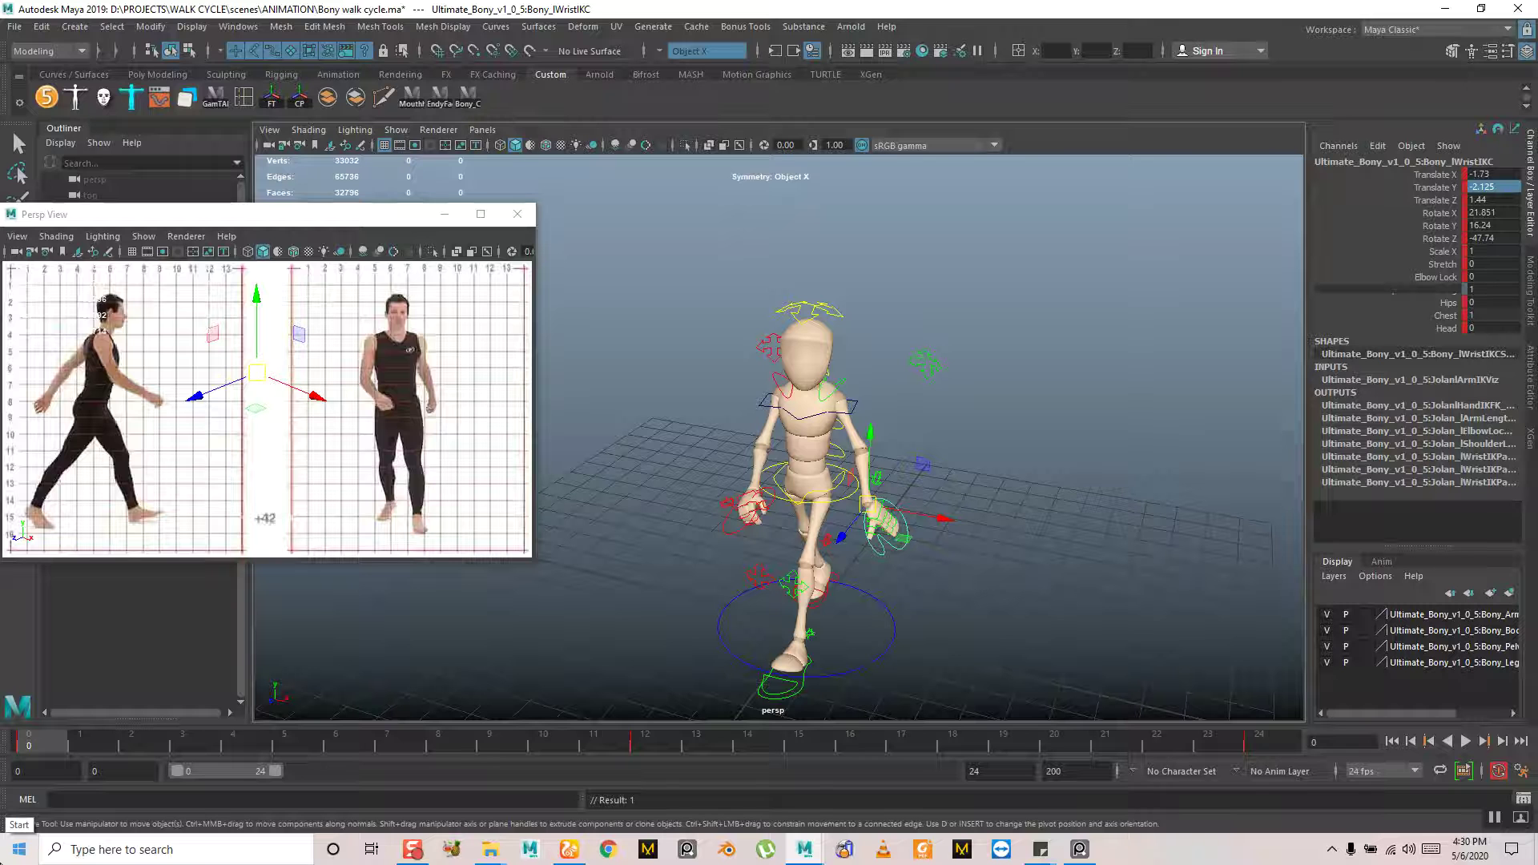
double_click(1474, 200)
type("-")
key("Return")
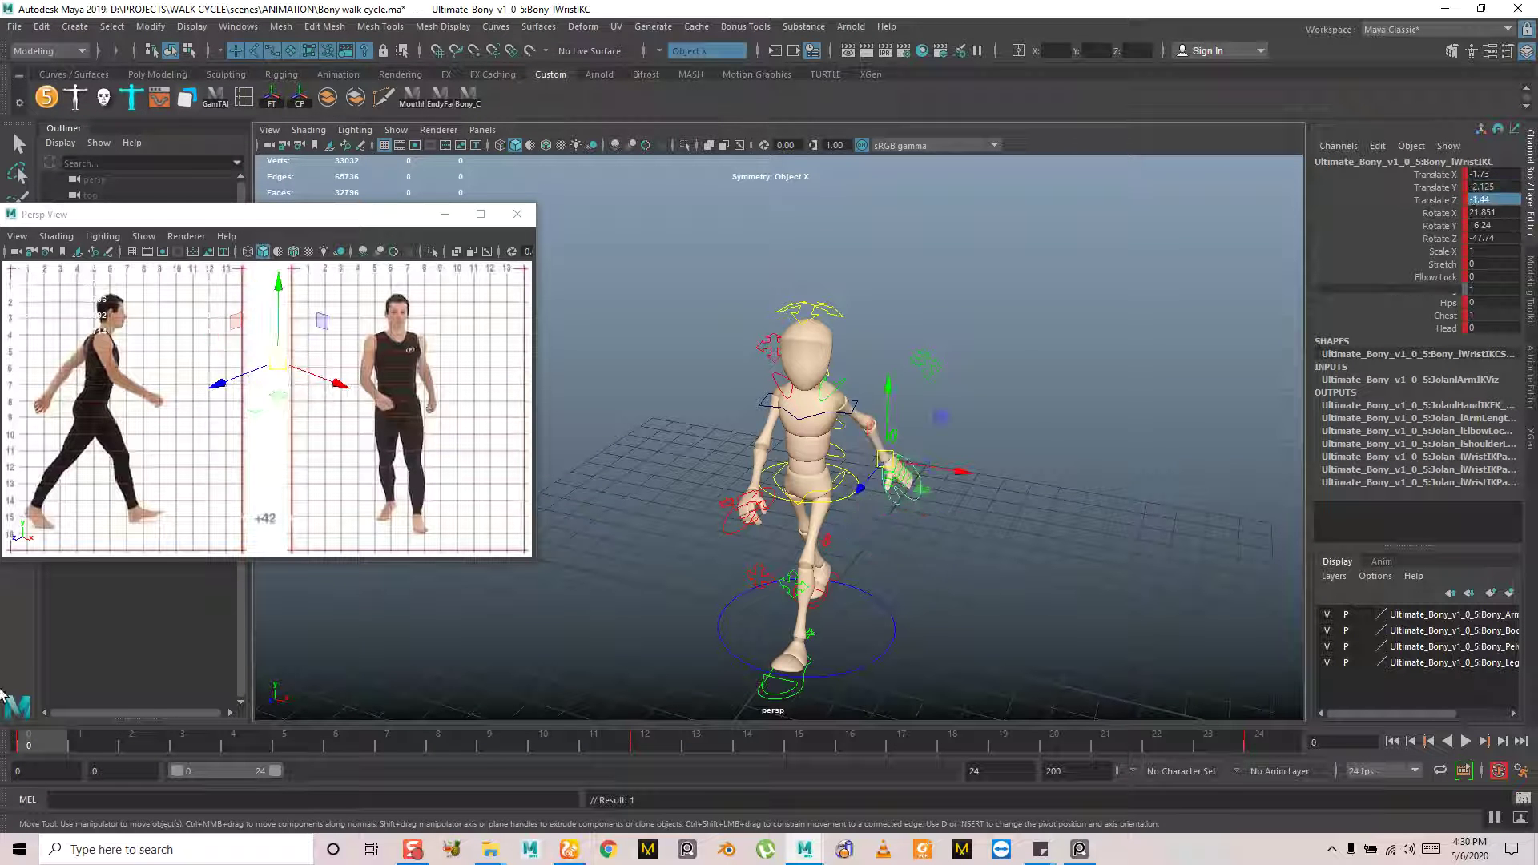
Delete the frame 0 keys on the joint controls of the left hand's two finger groups, leaving the thumb out
left_click_drag(841, 440, 913, 425, "alt")
scroll(913, 433, "up", 5)
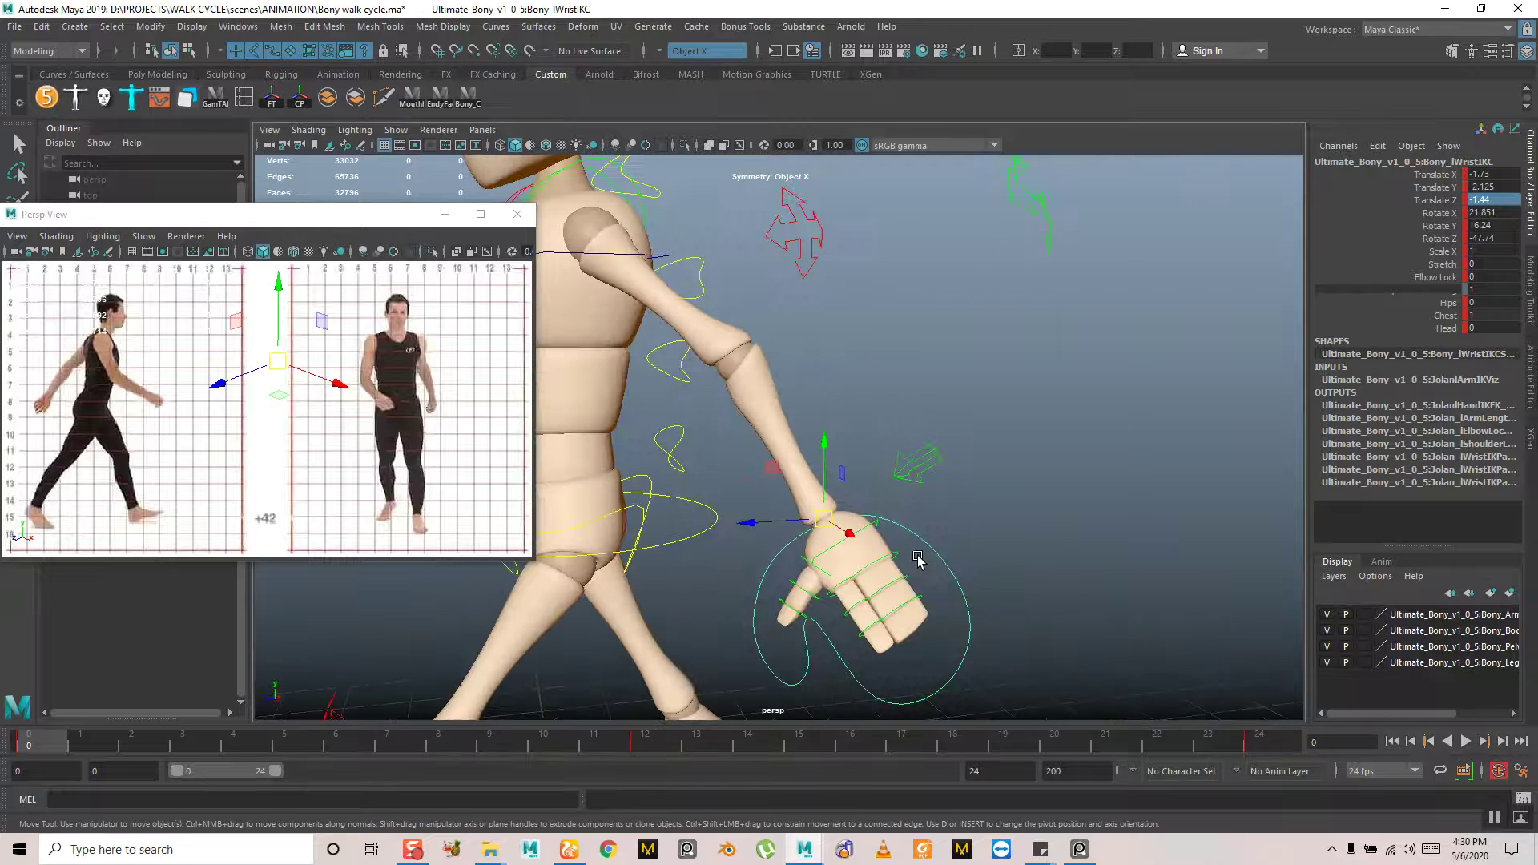
left_click(905, 589)
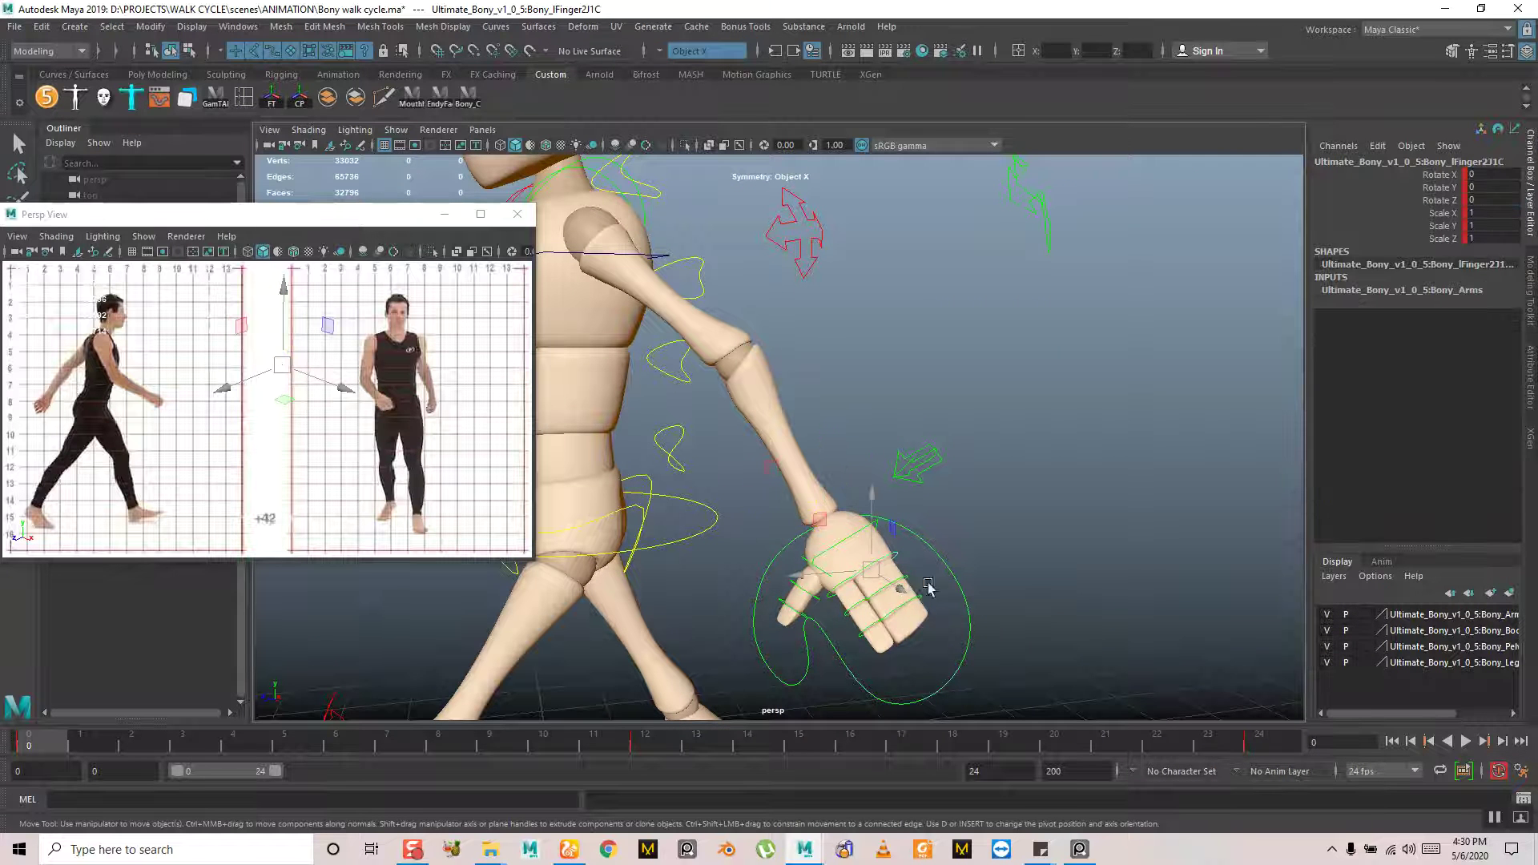
middle_click_drag(927, 587, 929, 510, "alt")
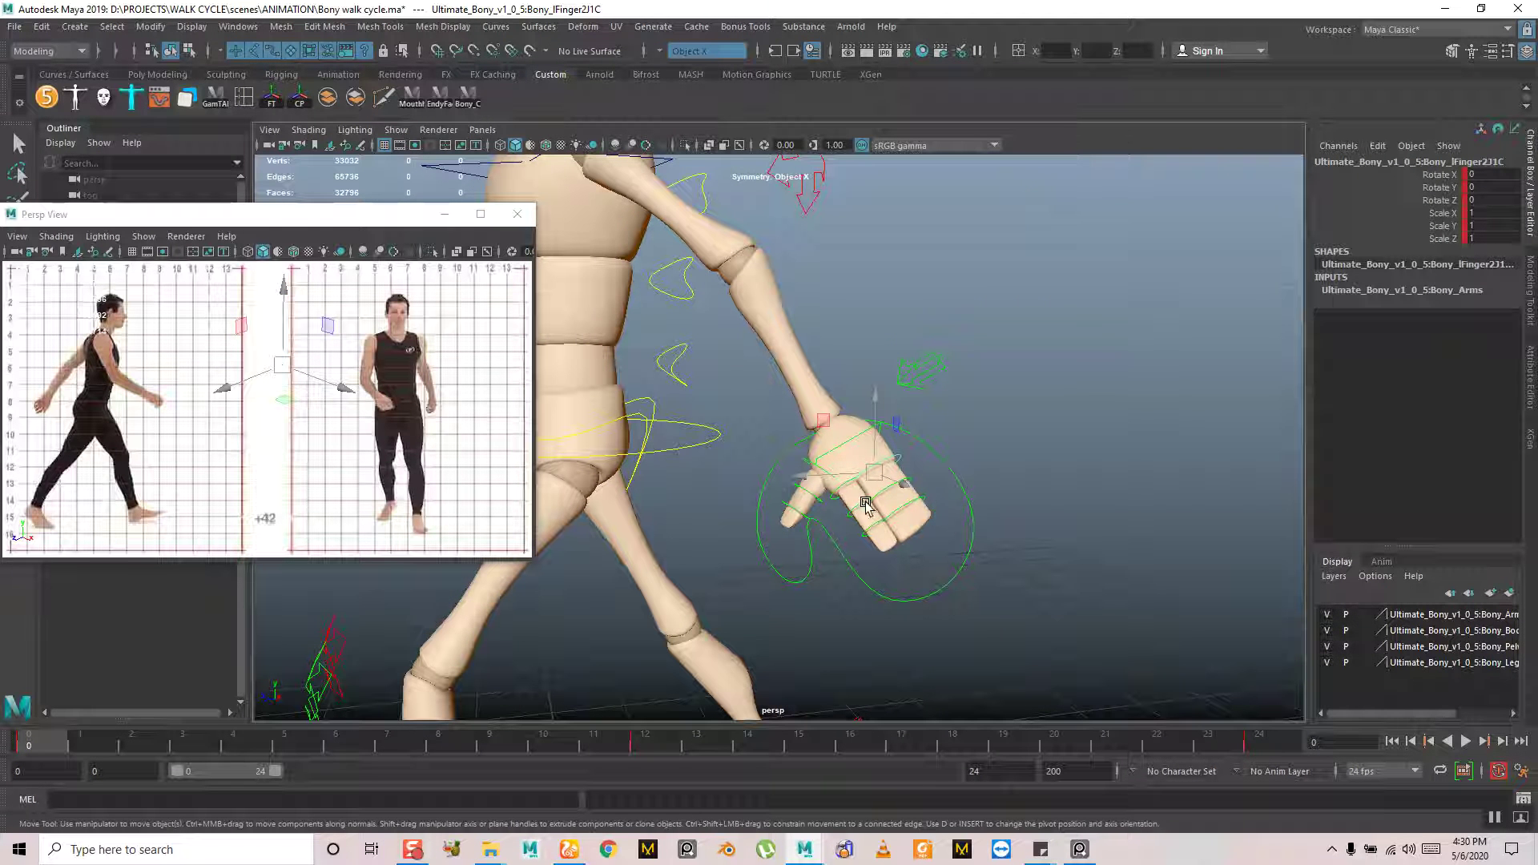
key("q")
left_click(910, 486)
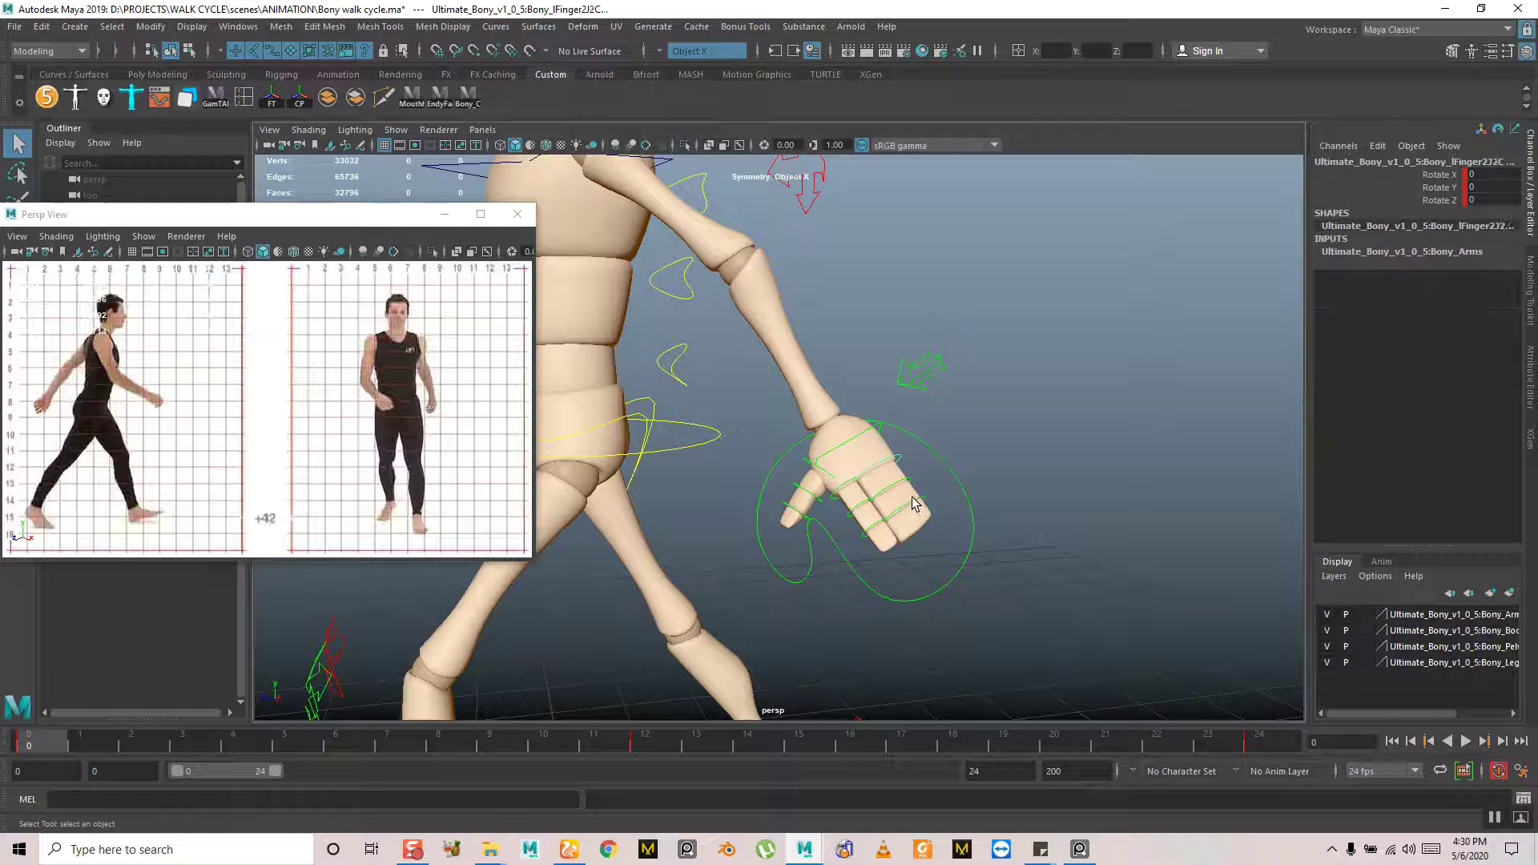
left_click(849, 486)
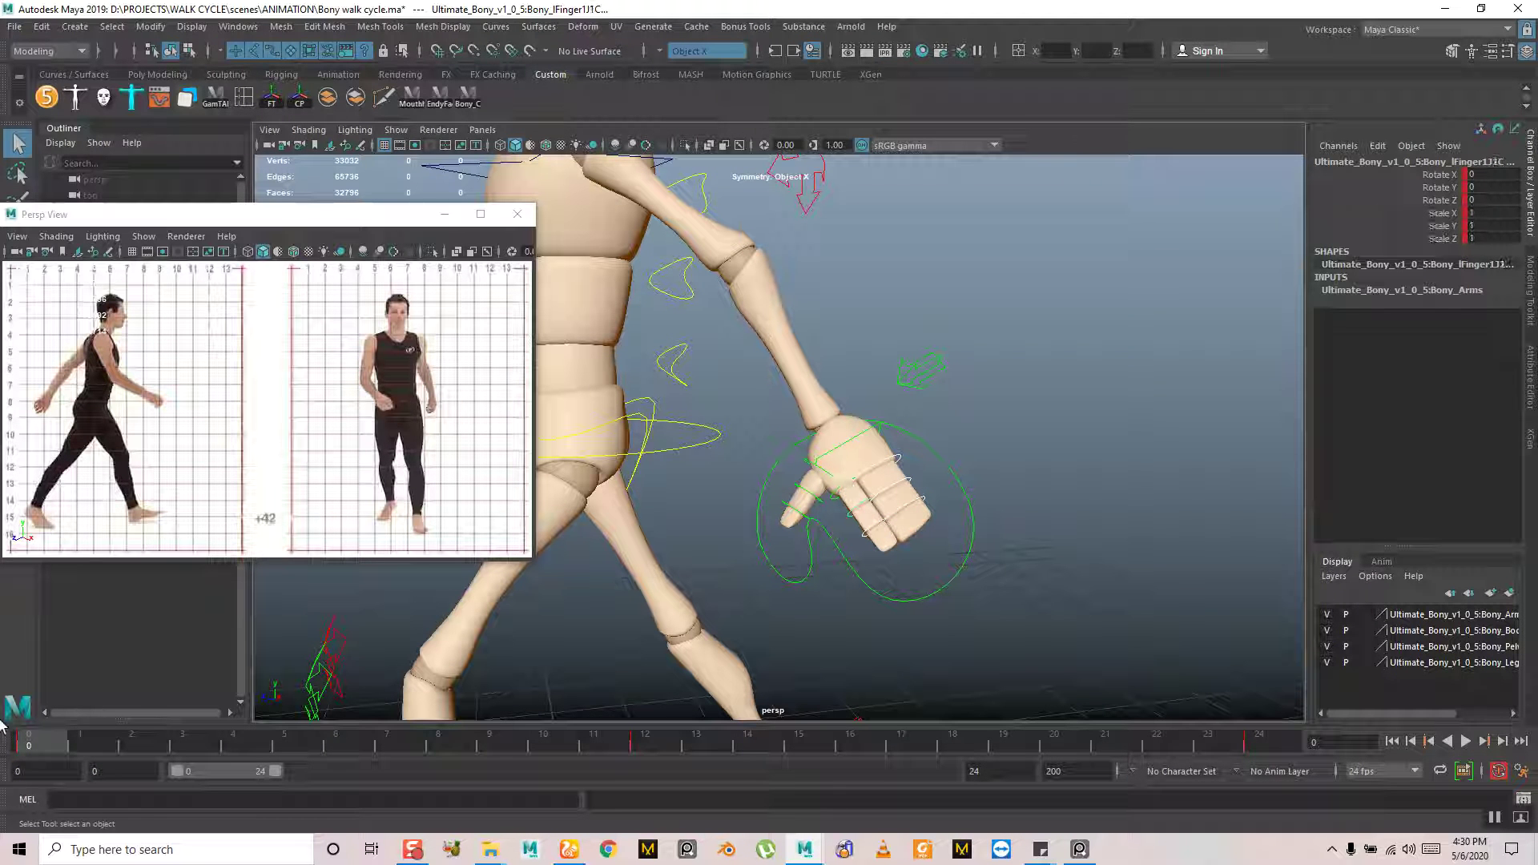
right_click(32, 745)
left_click(71, 526)
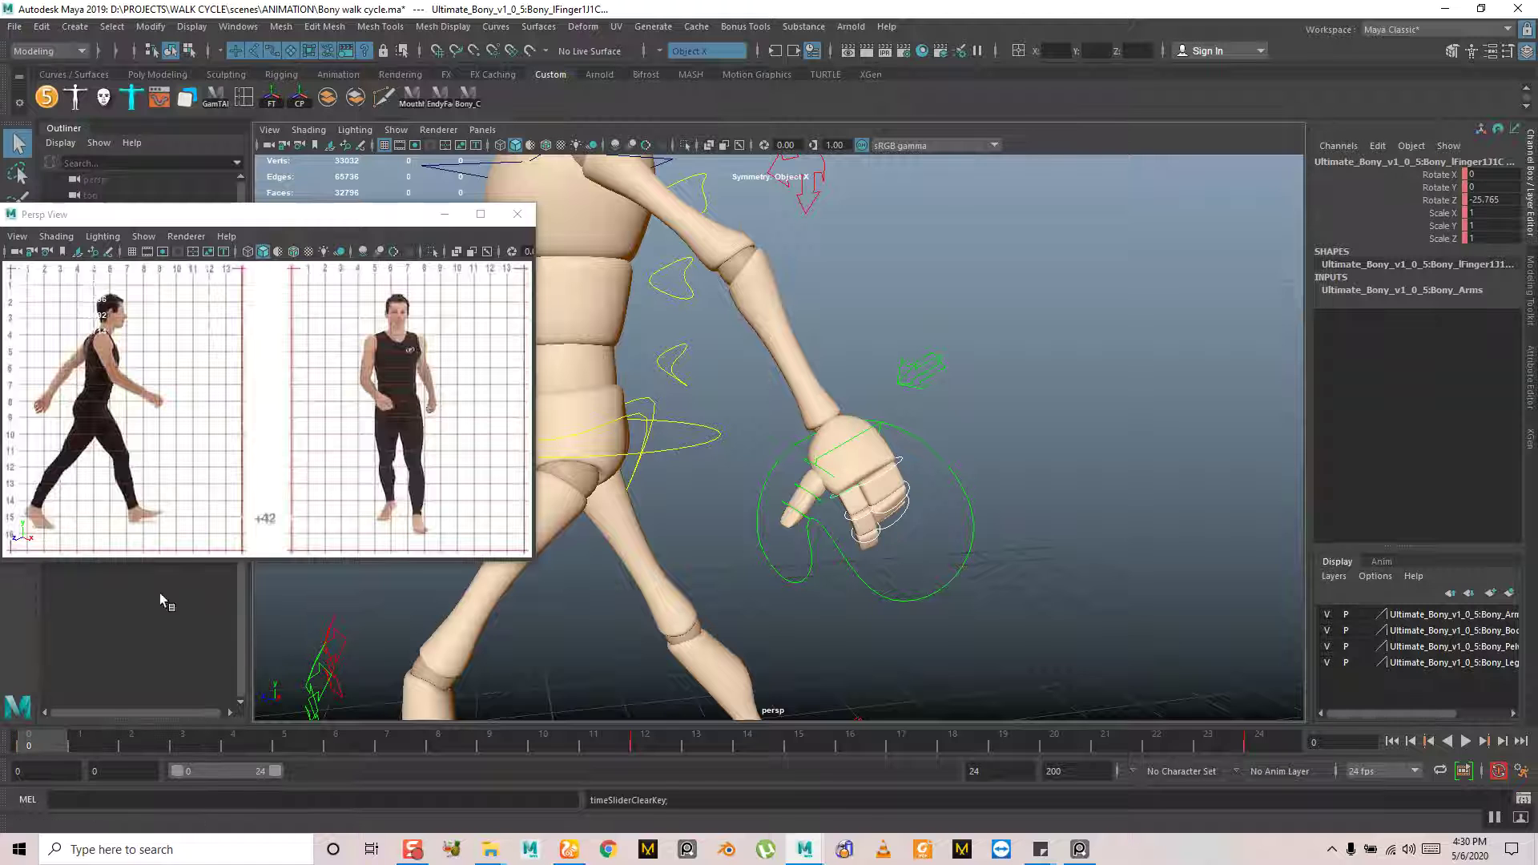
Key the left hand's curled finger controls at frame 0 and paste a copy of those keys at frame 24
right_click(12, 755)
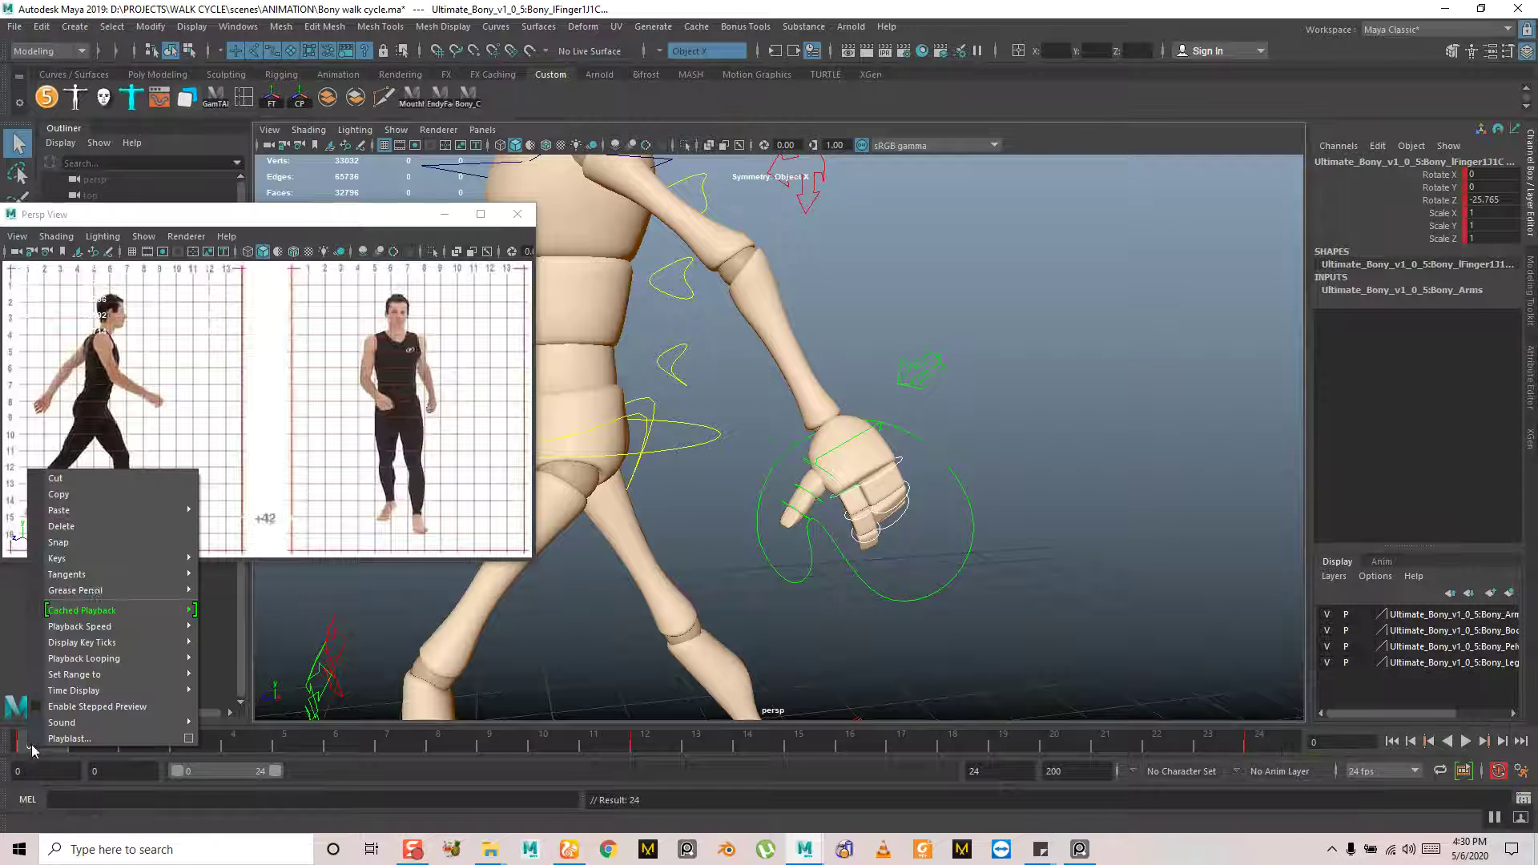
left_click(101, 498)
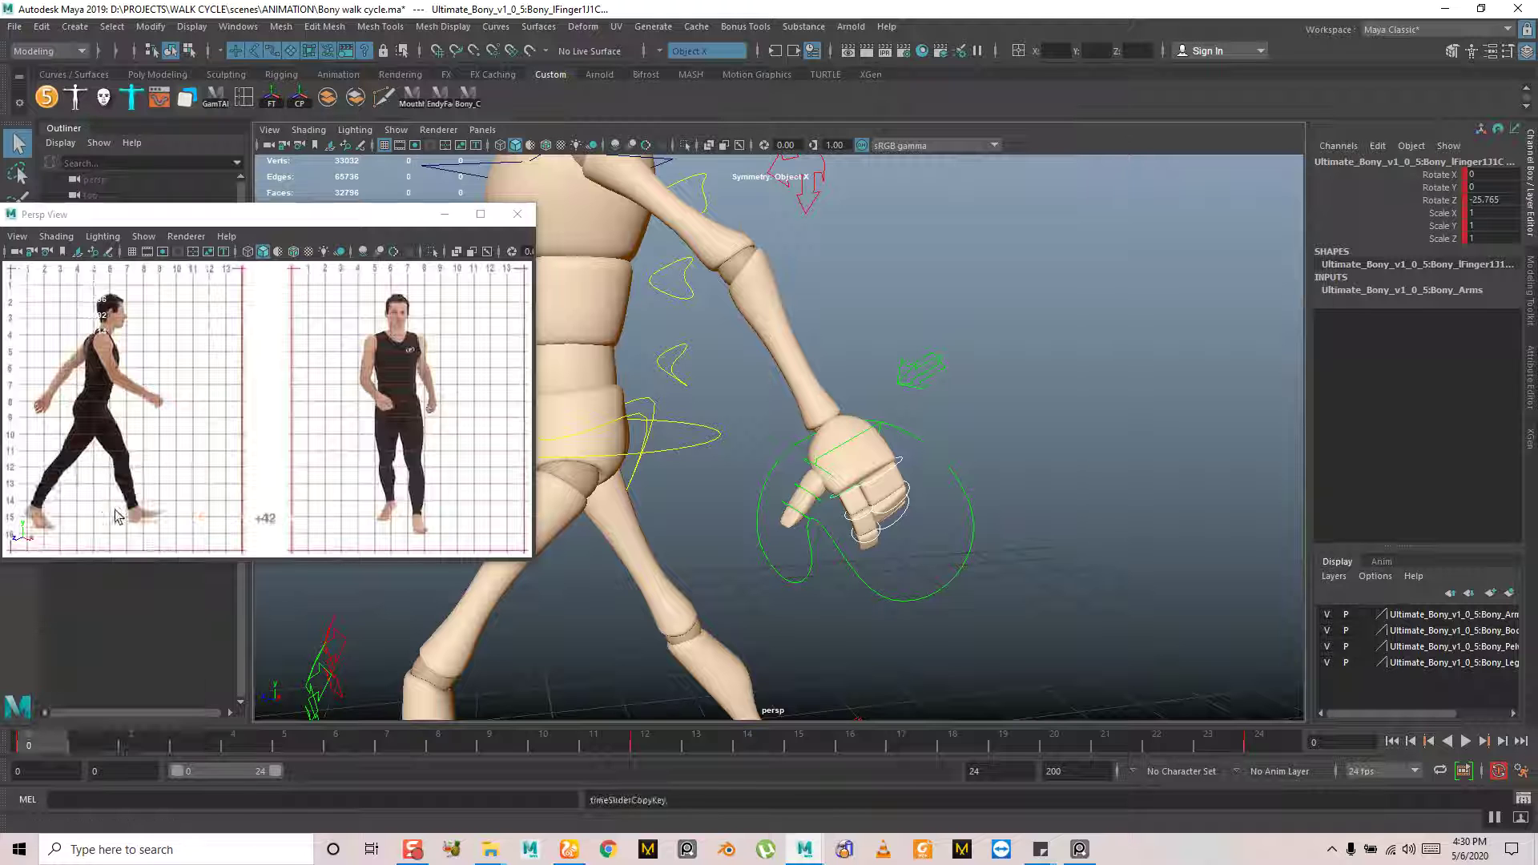
left_click(1259, 740)
right_click(1257, 734)
mouse_move(1361, 498)
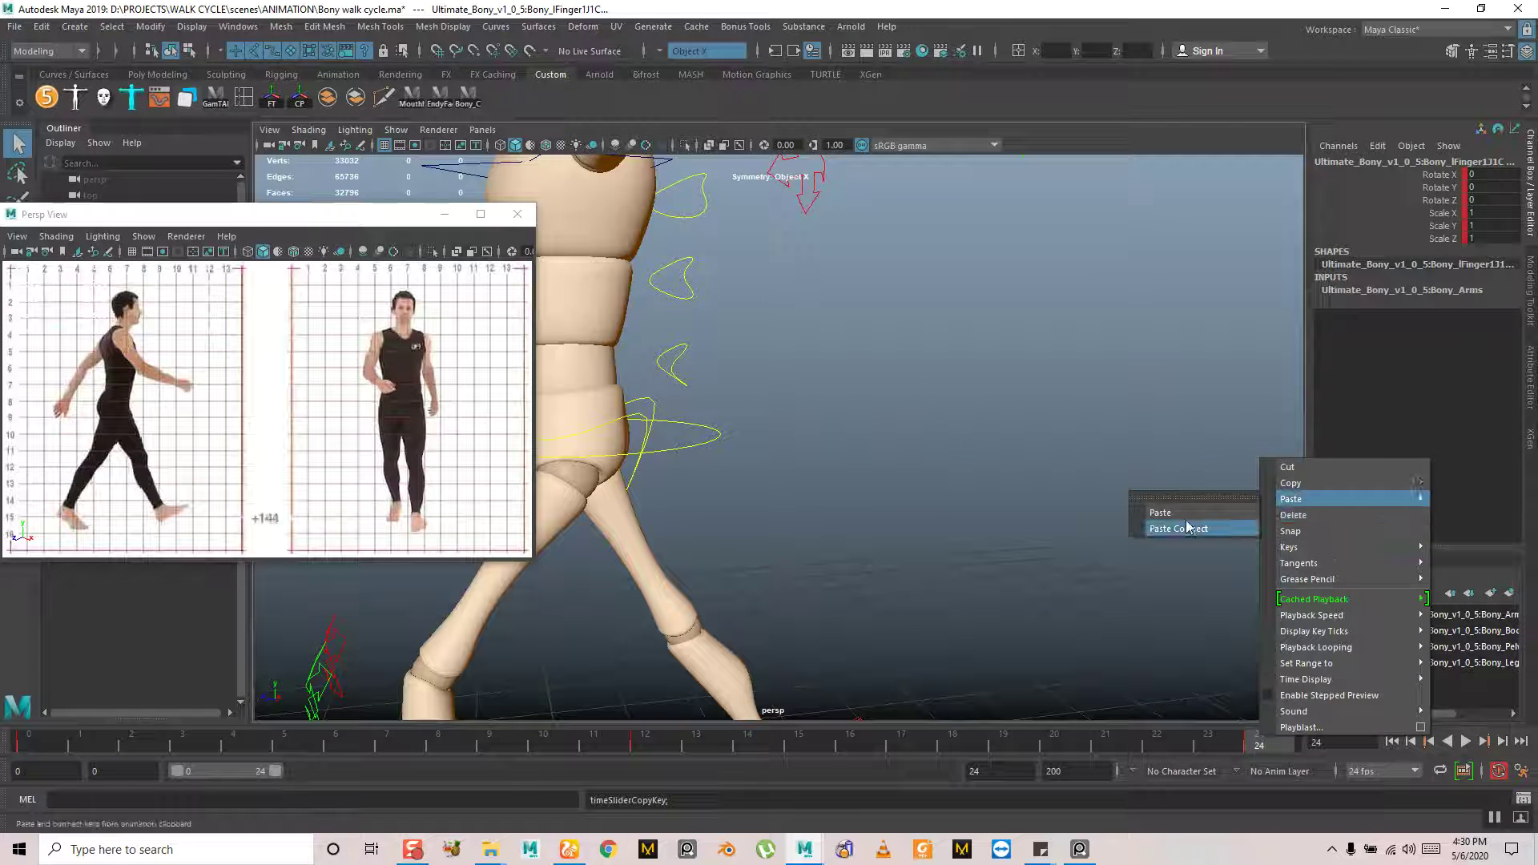
left_click(1184, 524)
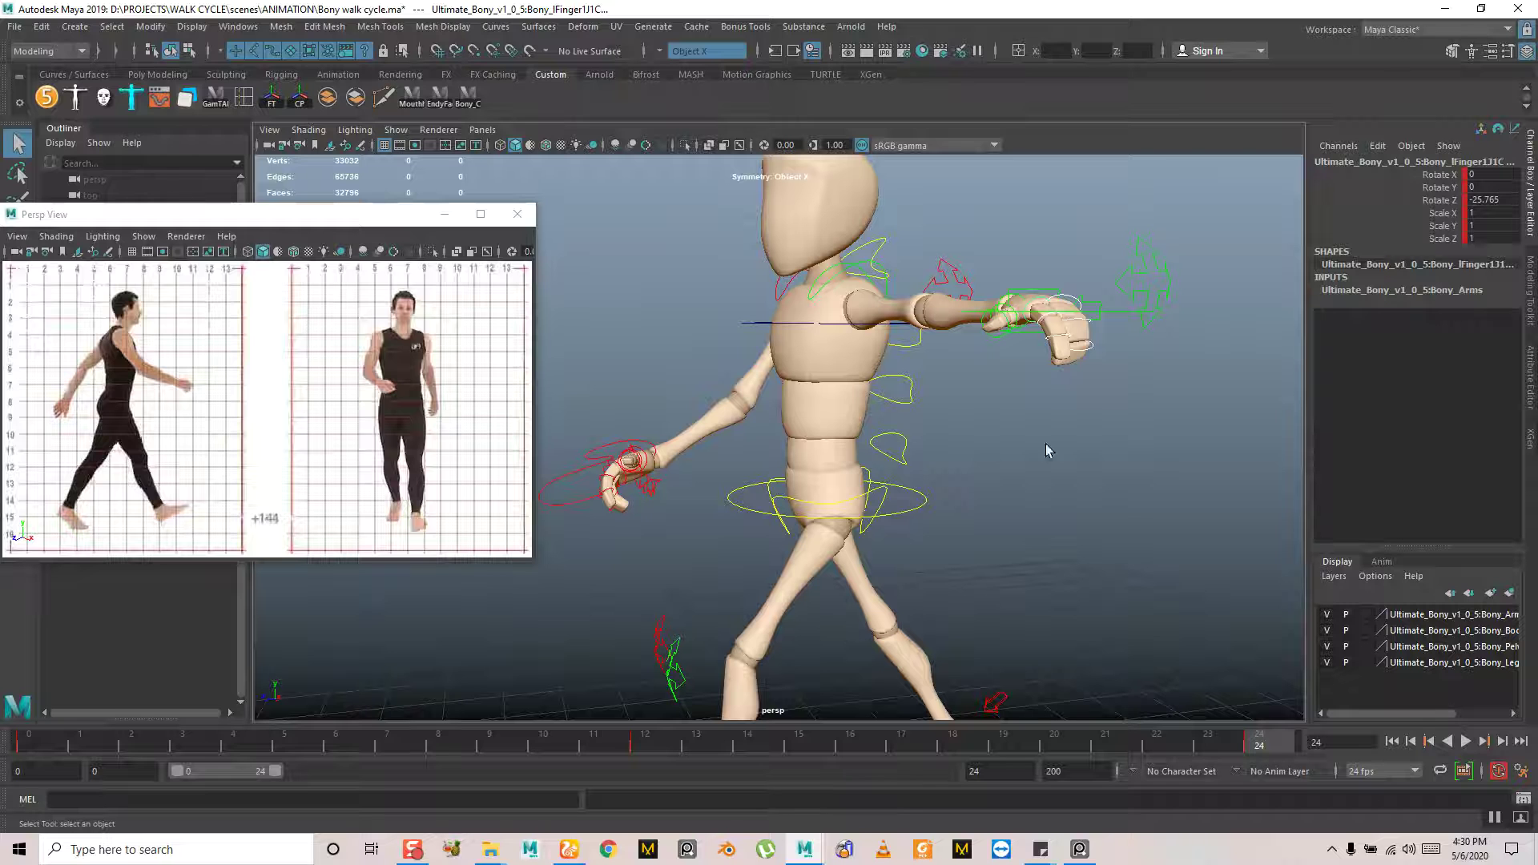
Copy the left wrist control's frame 0 key and paste it at frame 24
left_click(1110, 308)
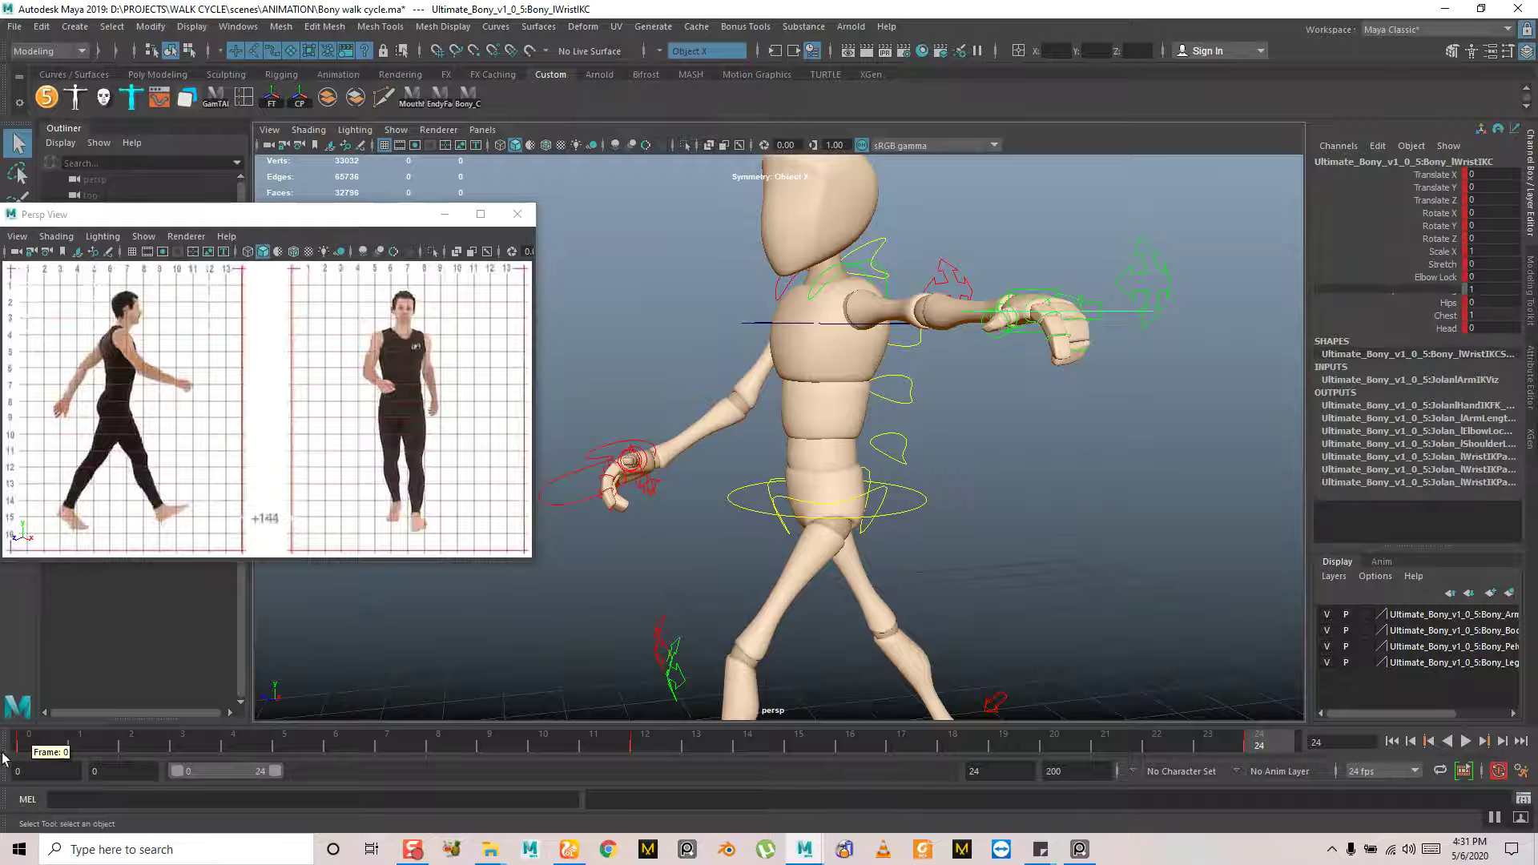
left_click(30, 741)
right_click(31, 741)
left_click(125, 493)
left_click(1260, 741)
right_click(1265, 741)
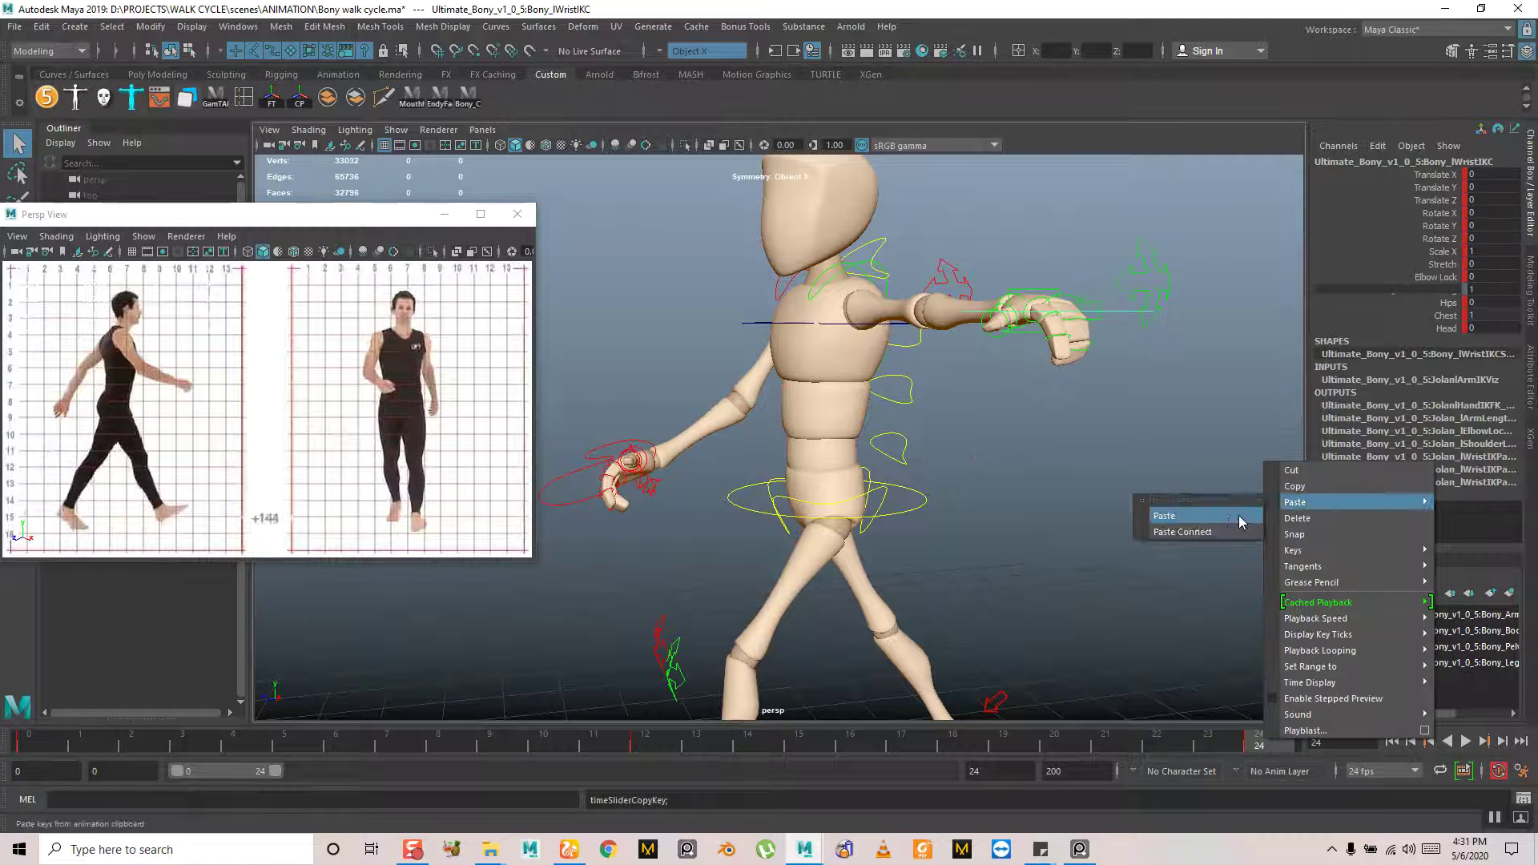
left_click(1186, 509)
left_click_drag(982, 539, 990, 532, "alt")
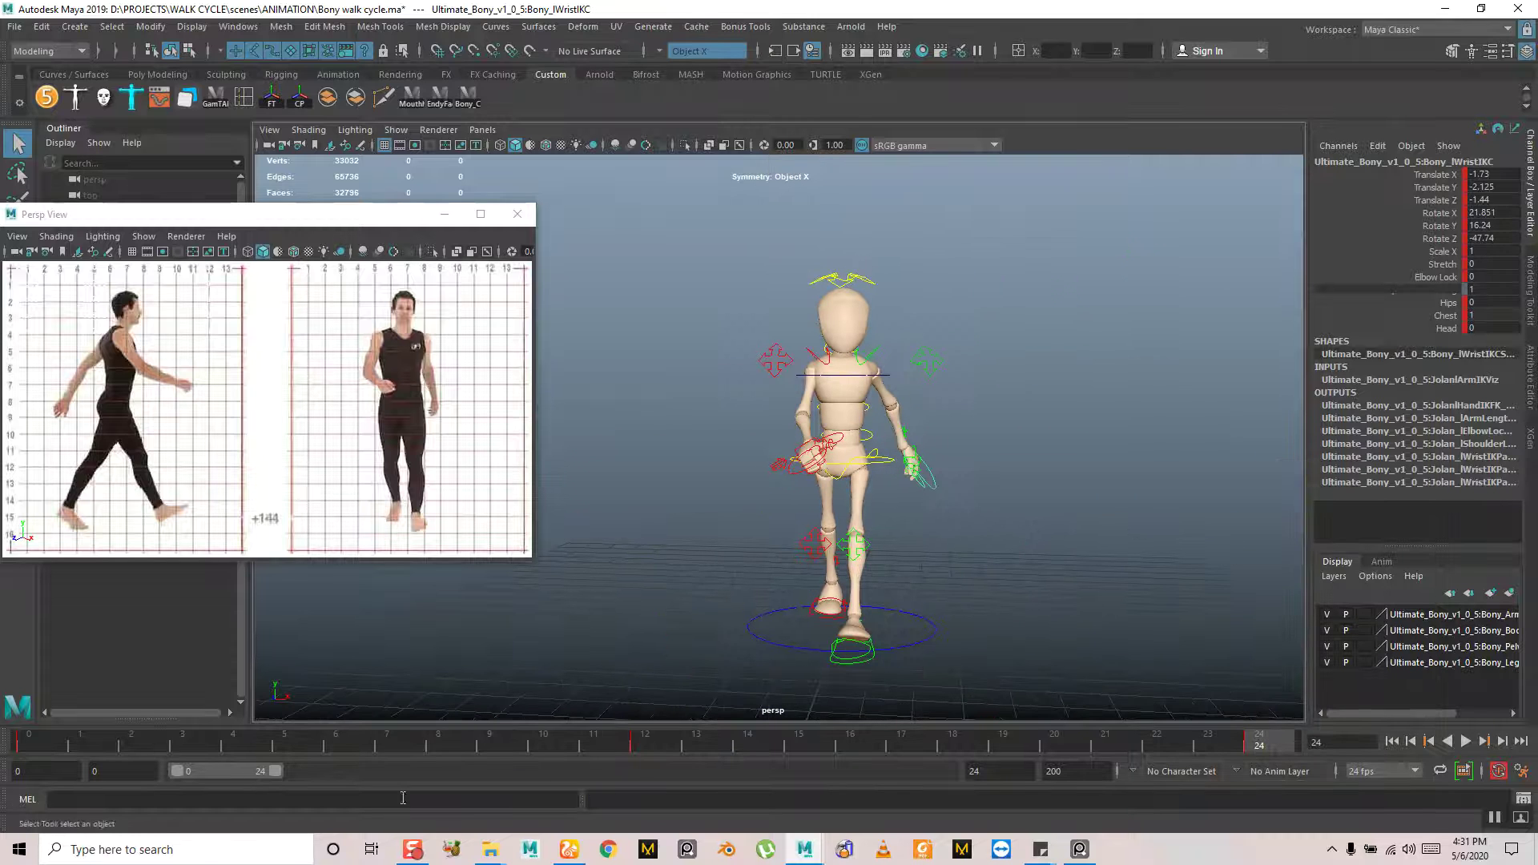
Delete the frame 0 keys on the left thumb's joint controls and key their curled pose at frame 0
left_click(36, 741)
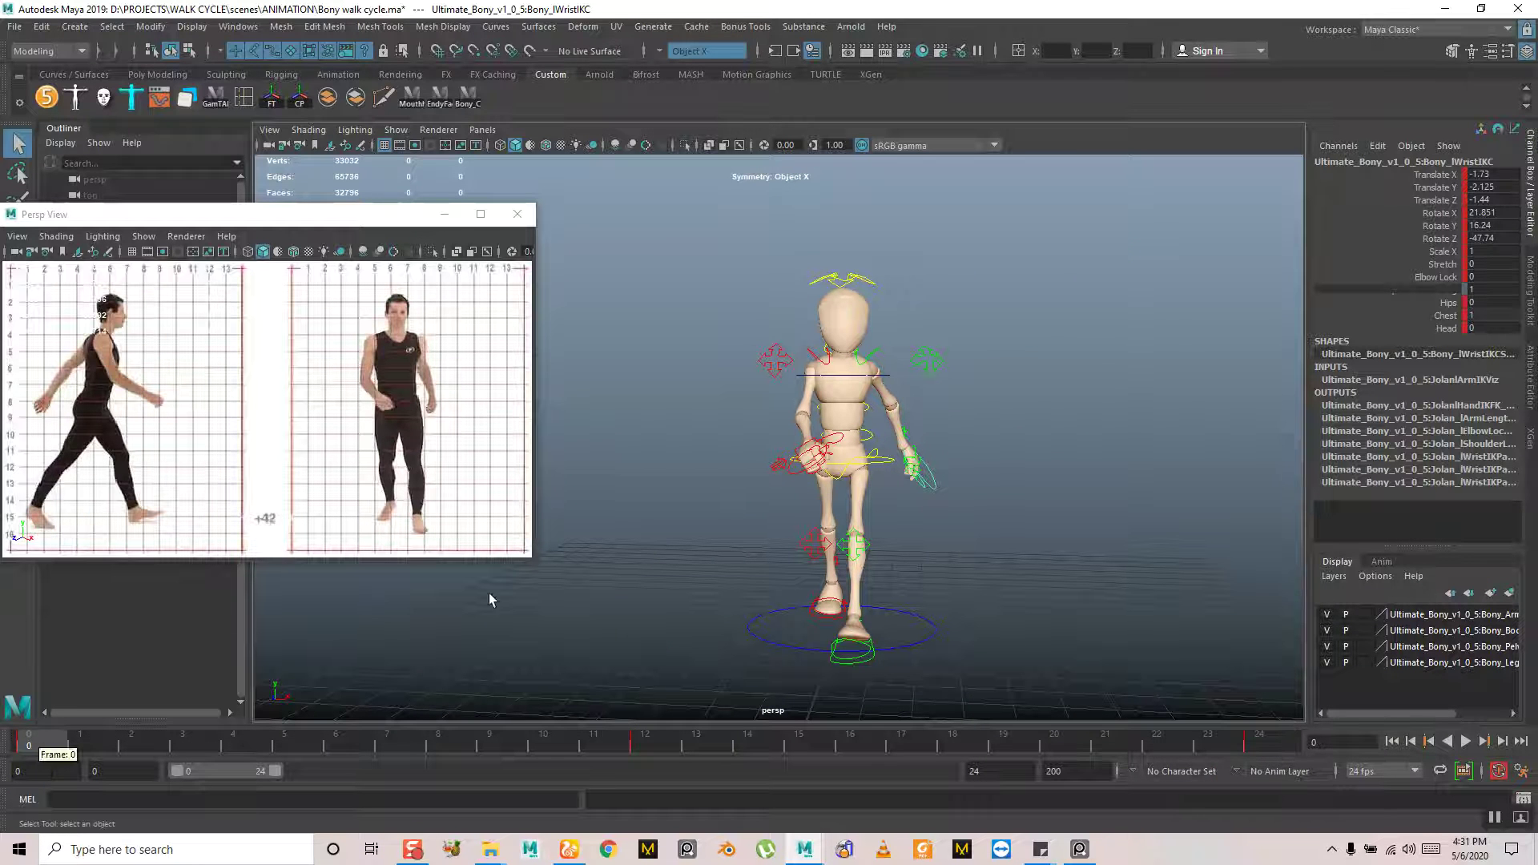
left_click(470, 97)
key("f")
left_click_drag(1164, 553, 1074, 602, "alt")
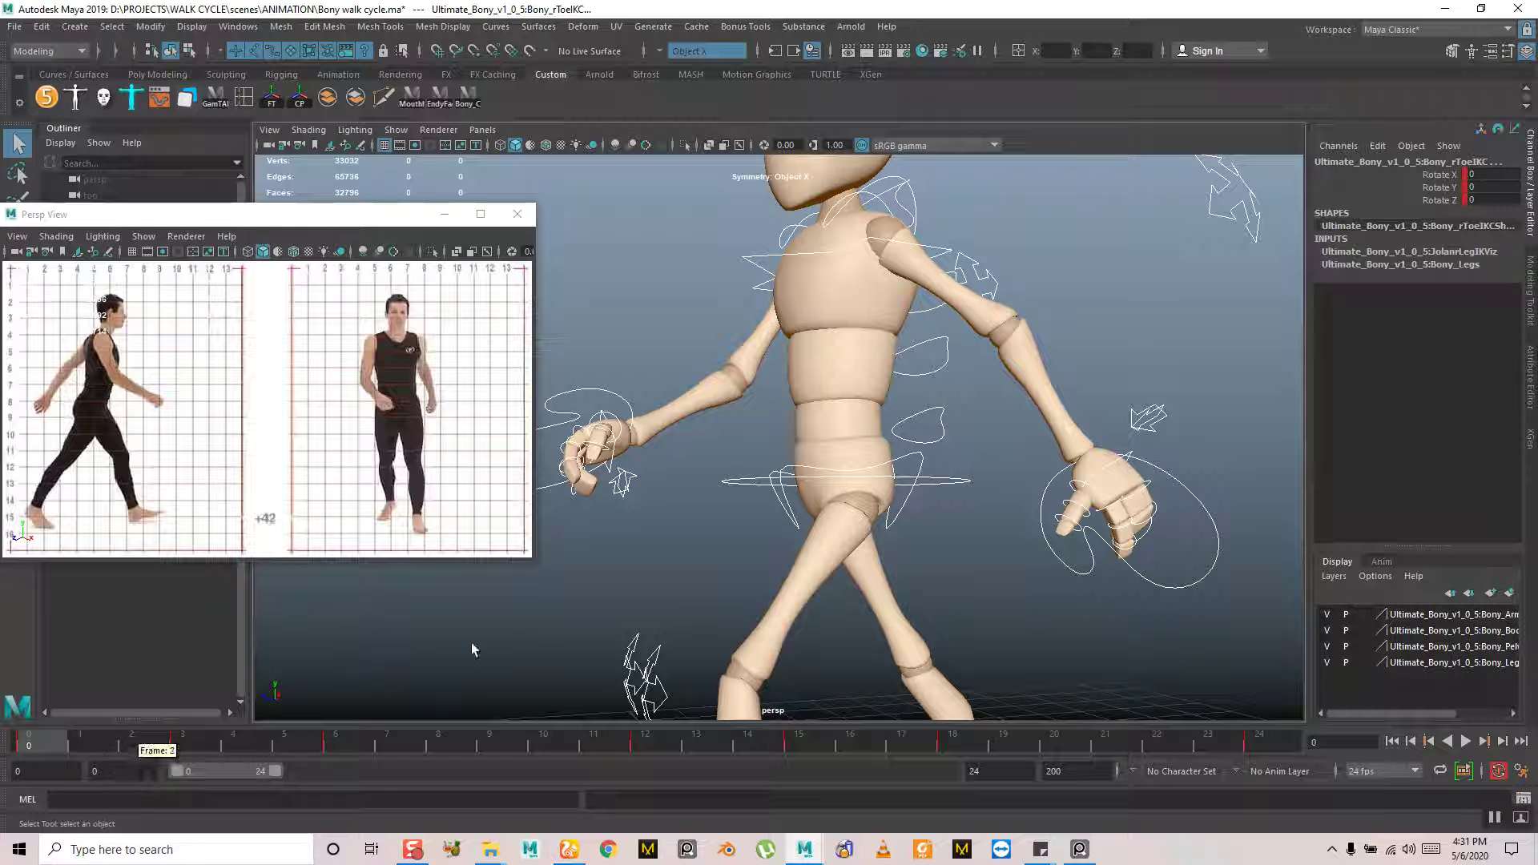
right_click_drag(1073, 525, 1087, 672, "alt")
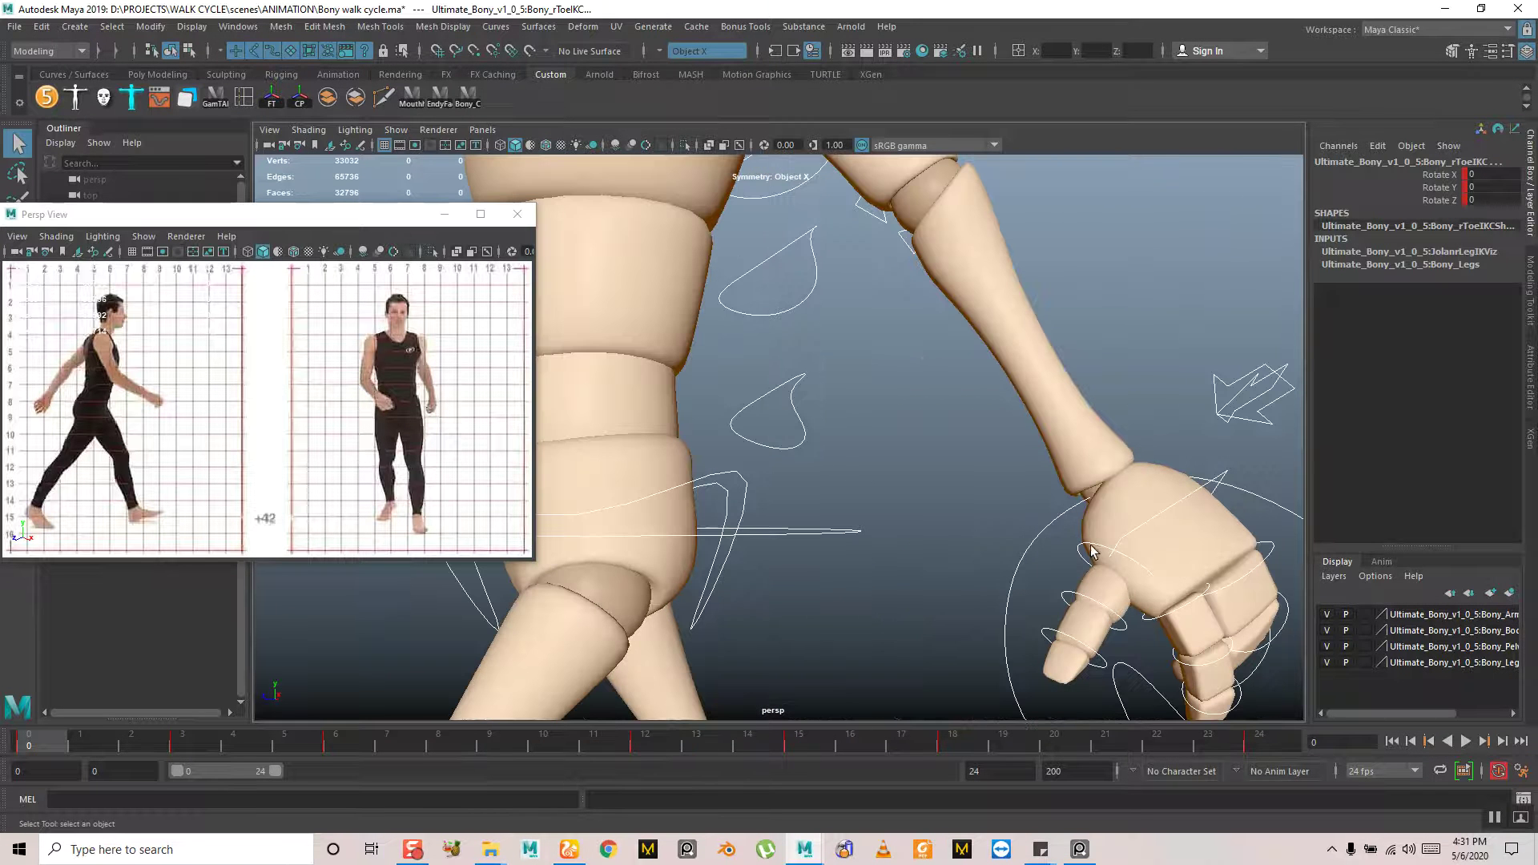
left_click(1083, 587)
left_click(1063, 617)
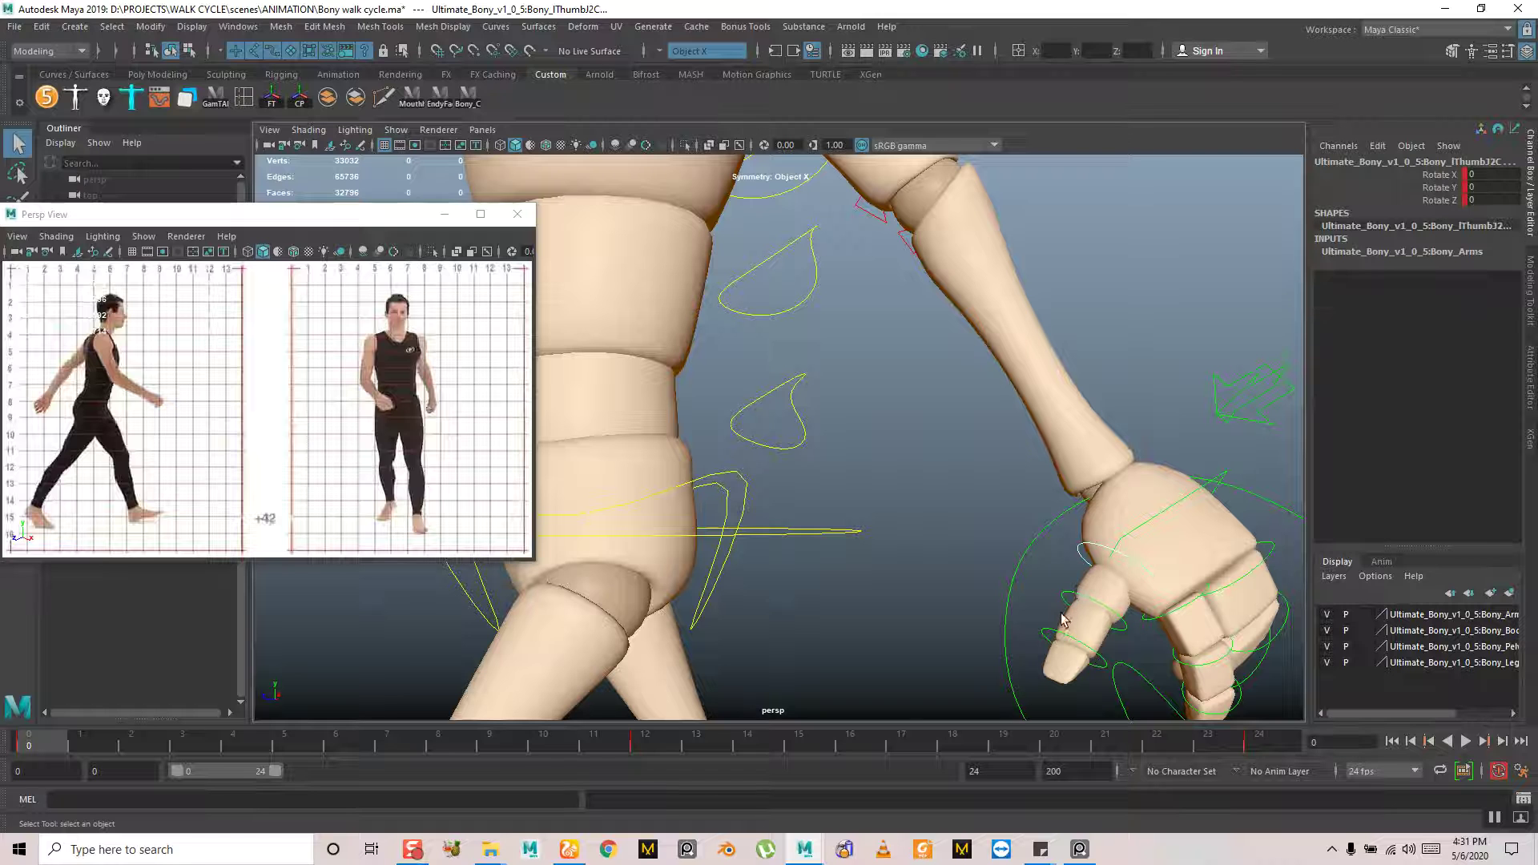
right_click(58, 741)
left_click(101, 517)
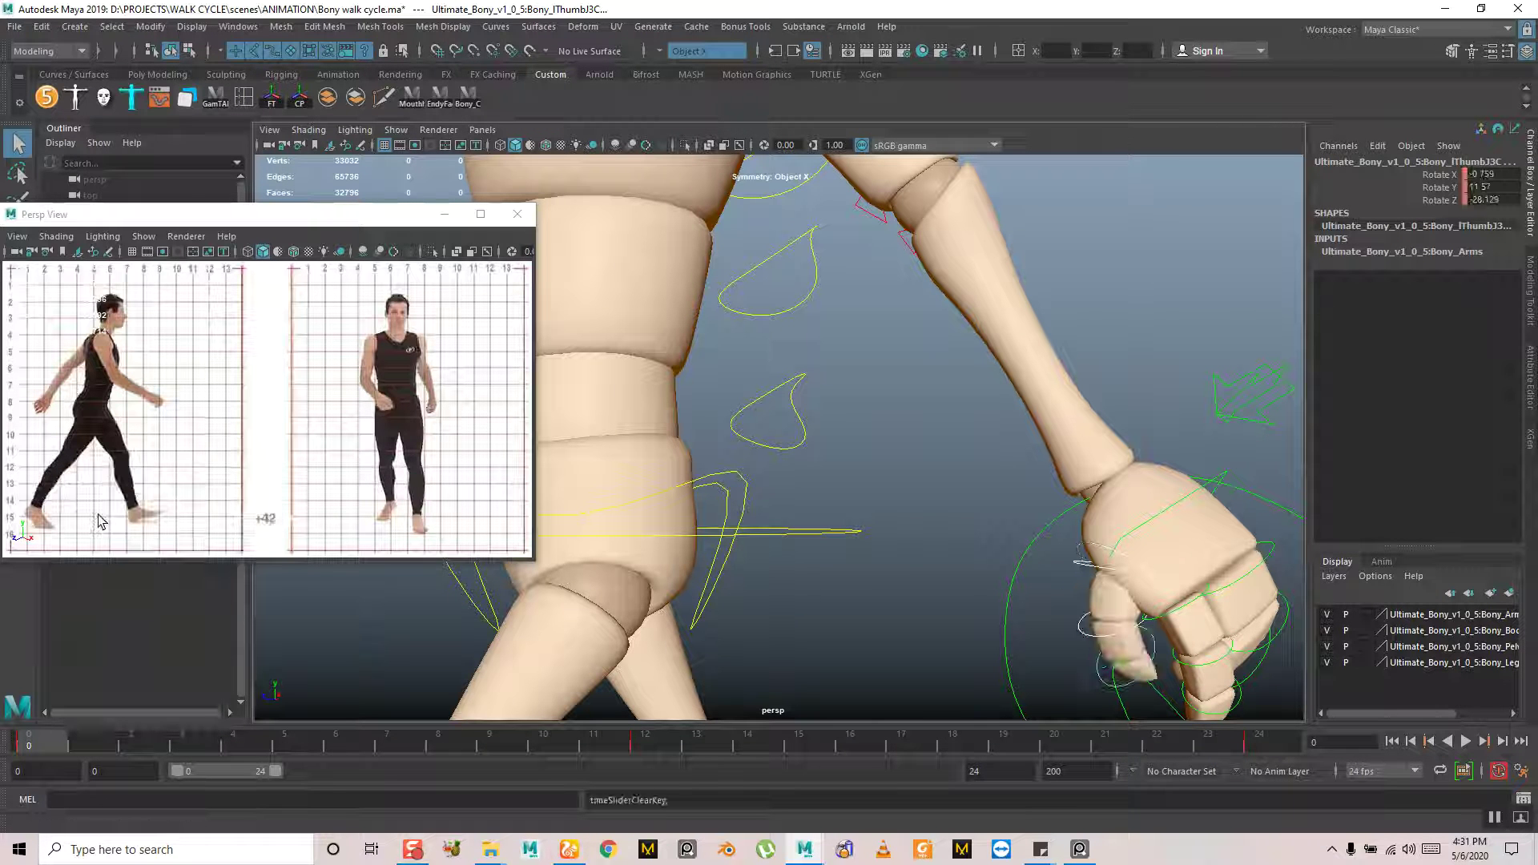
left_click(42, 744)
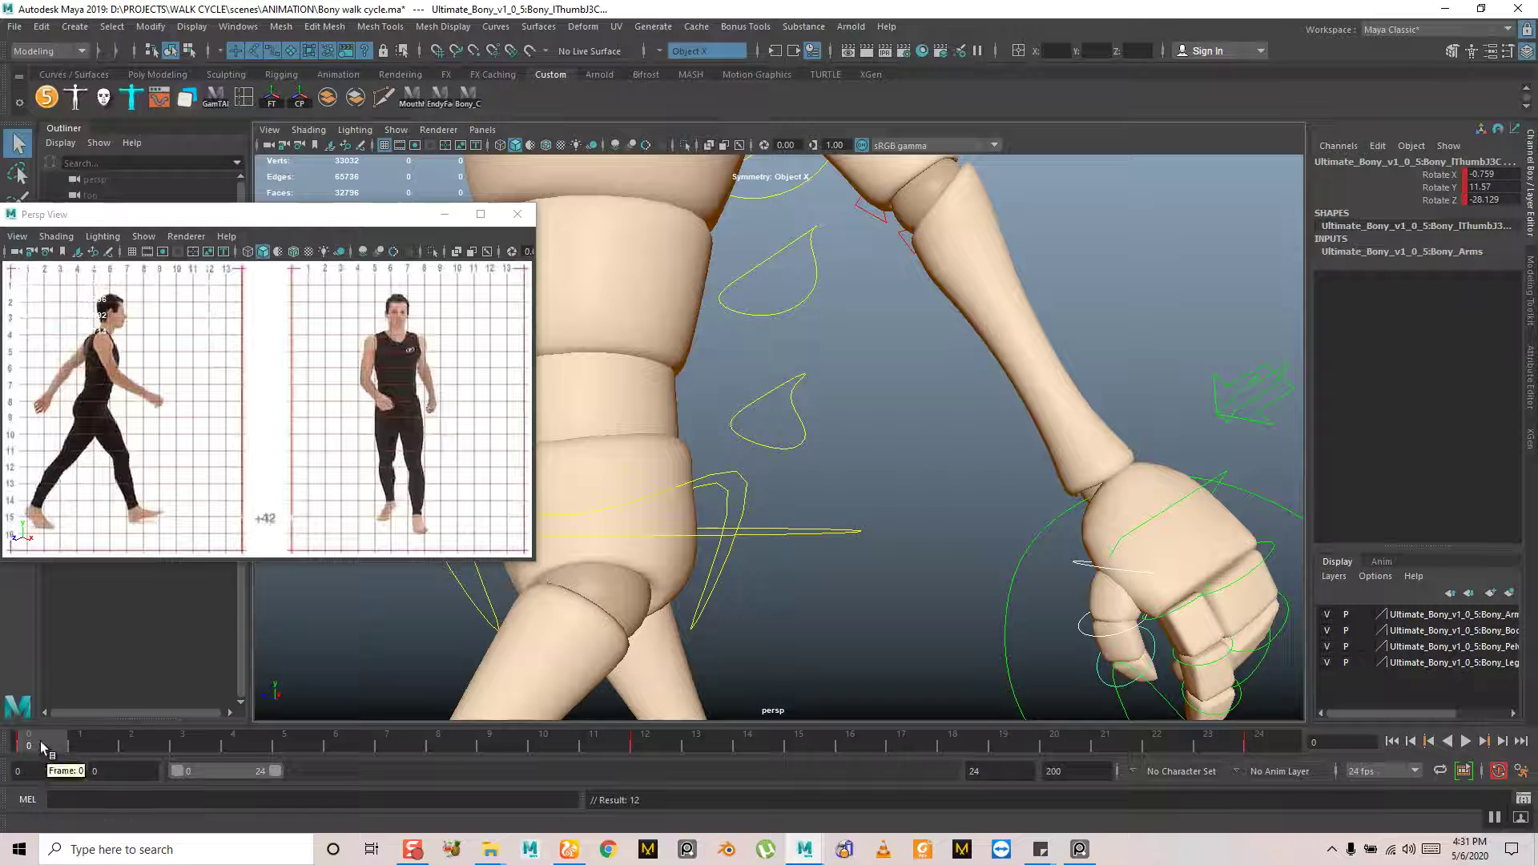
Select all the rig controls, copy their frame 0 keys and paste them at frame 24
left_click(469, 98)
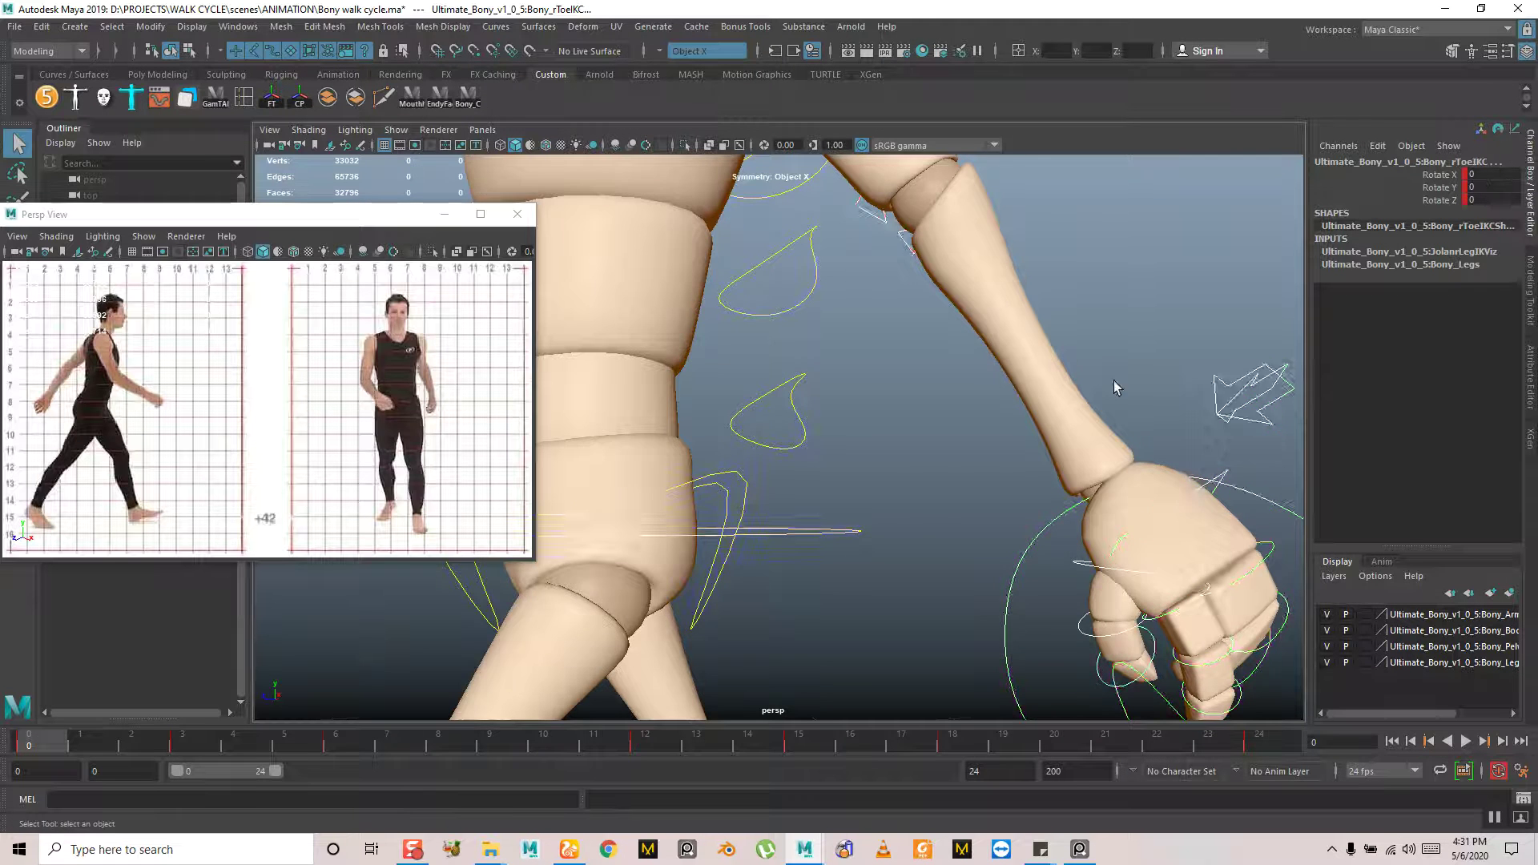
key("f")
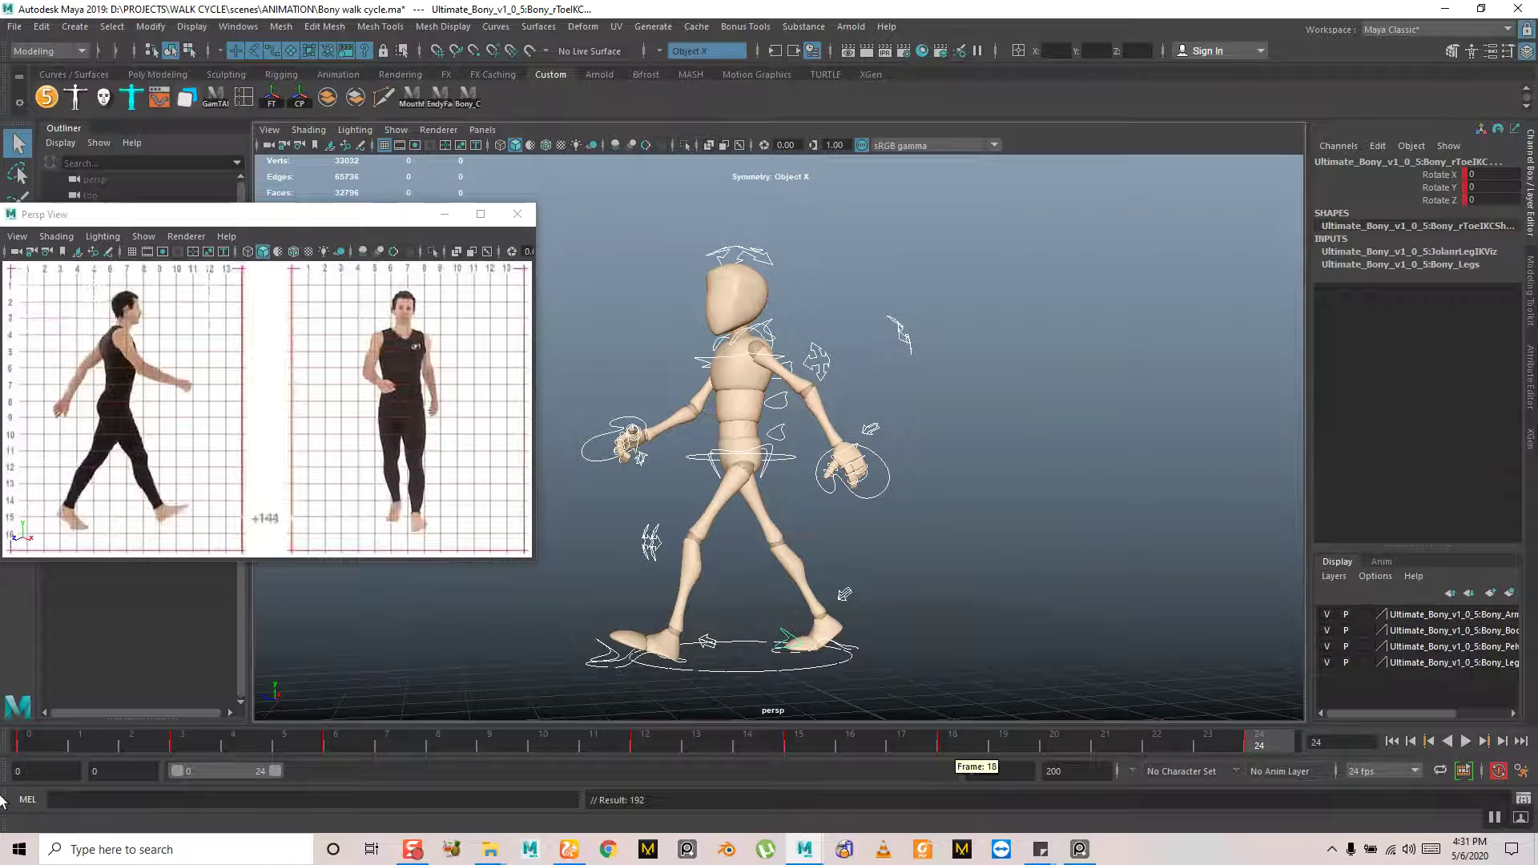
left_click(1267, 738)
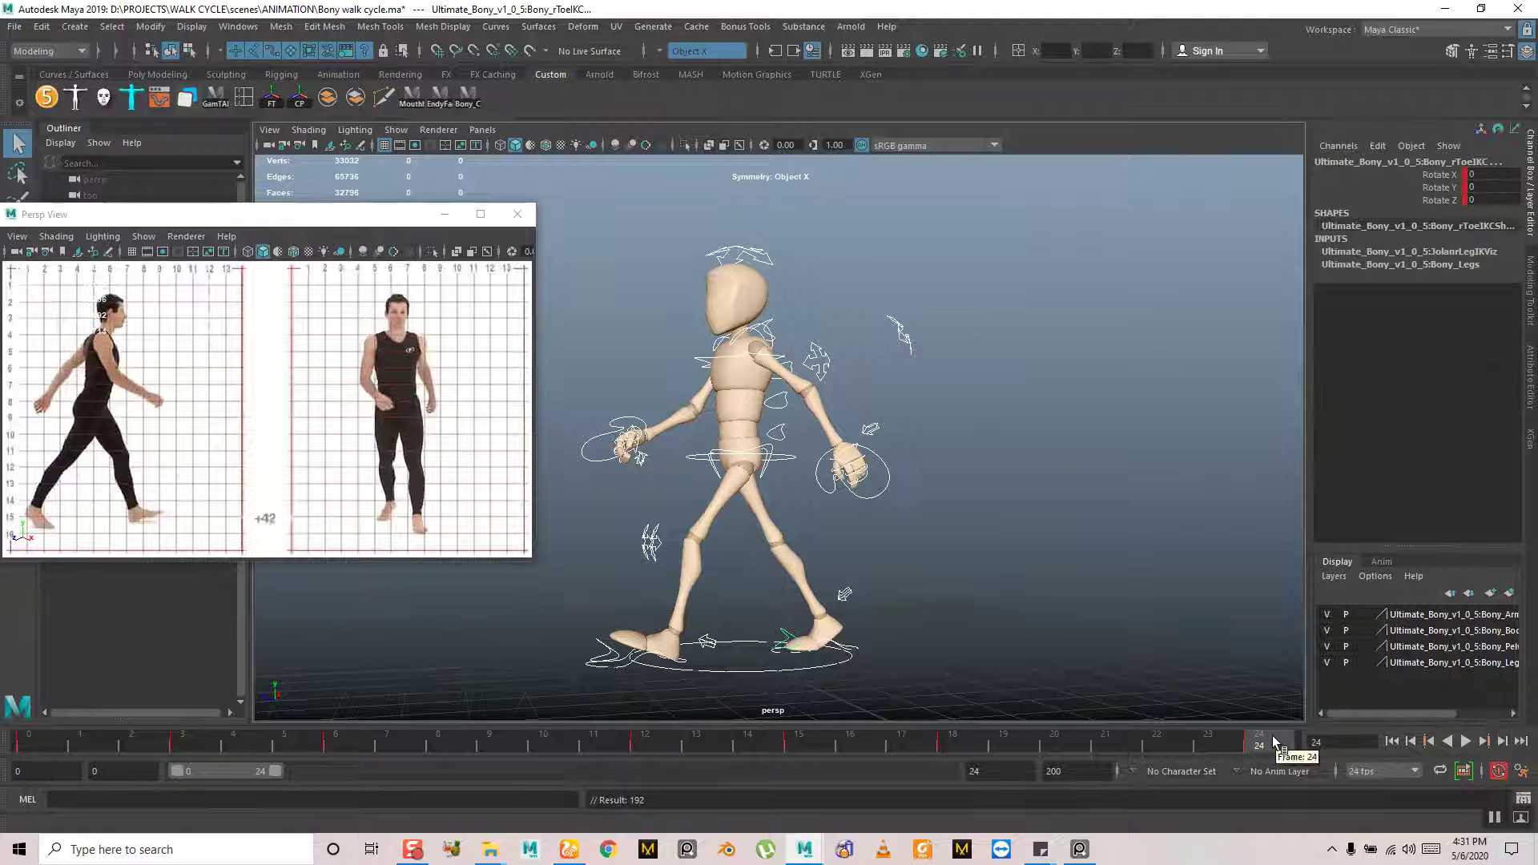
left_click(36, 739)
right_click(36, 738)
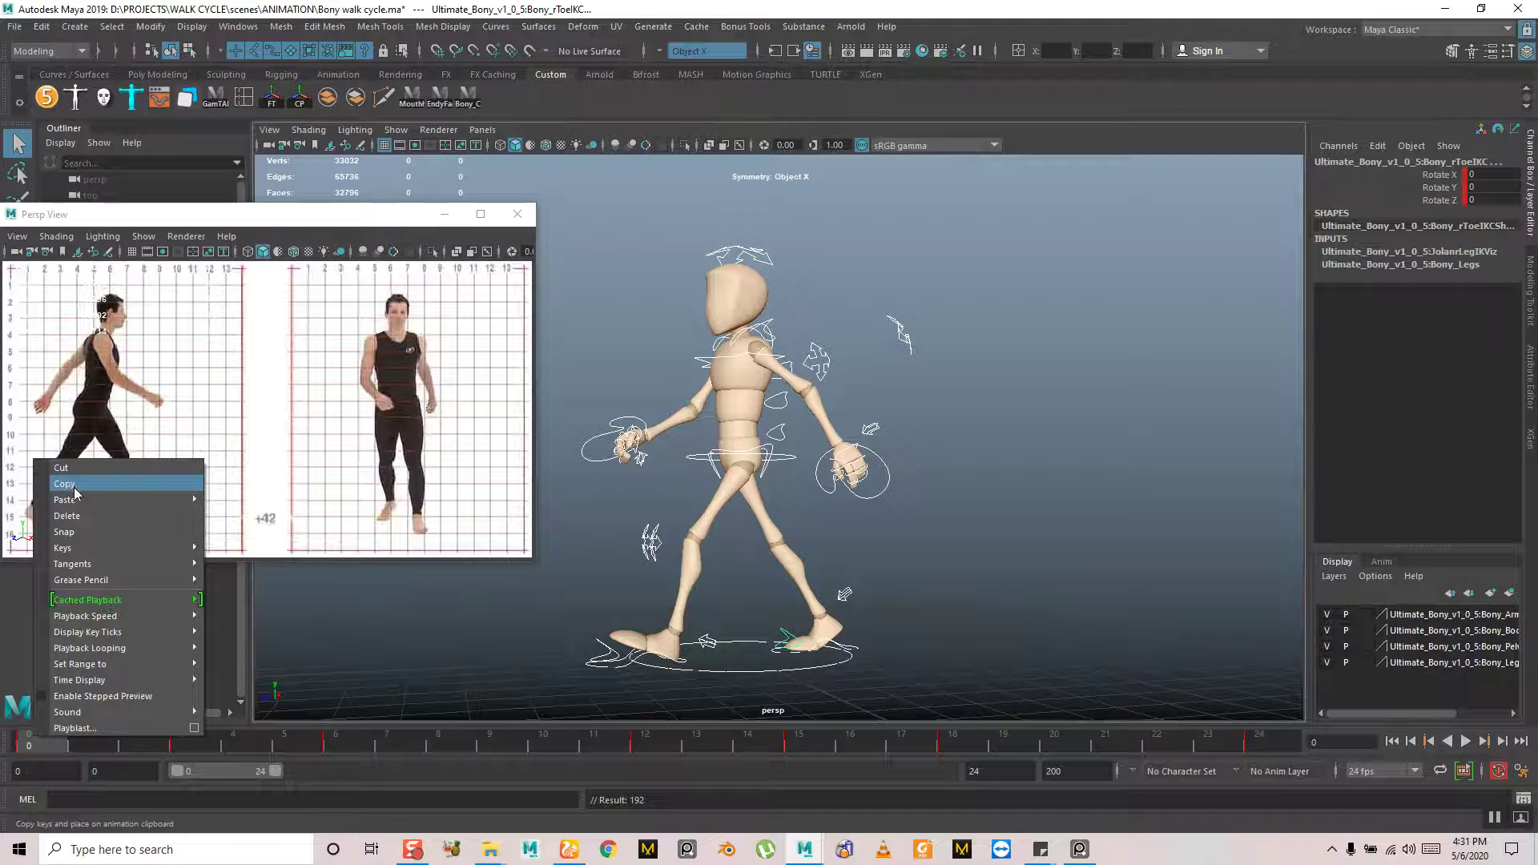
left_click(64, 484)
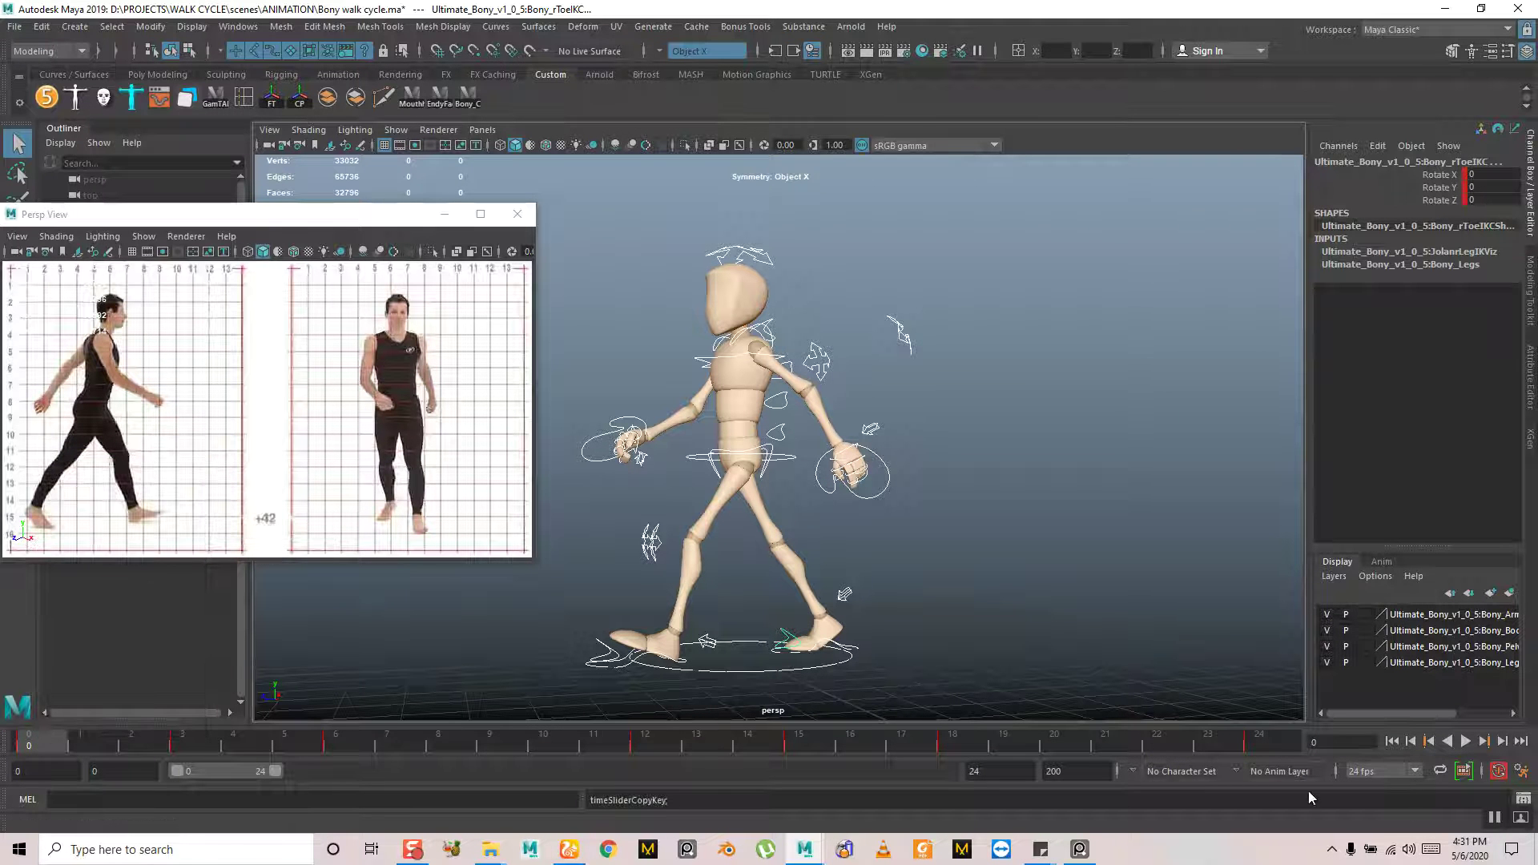
left_click(1259, 739)
right_click(1259, 738)
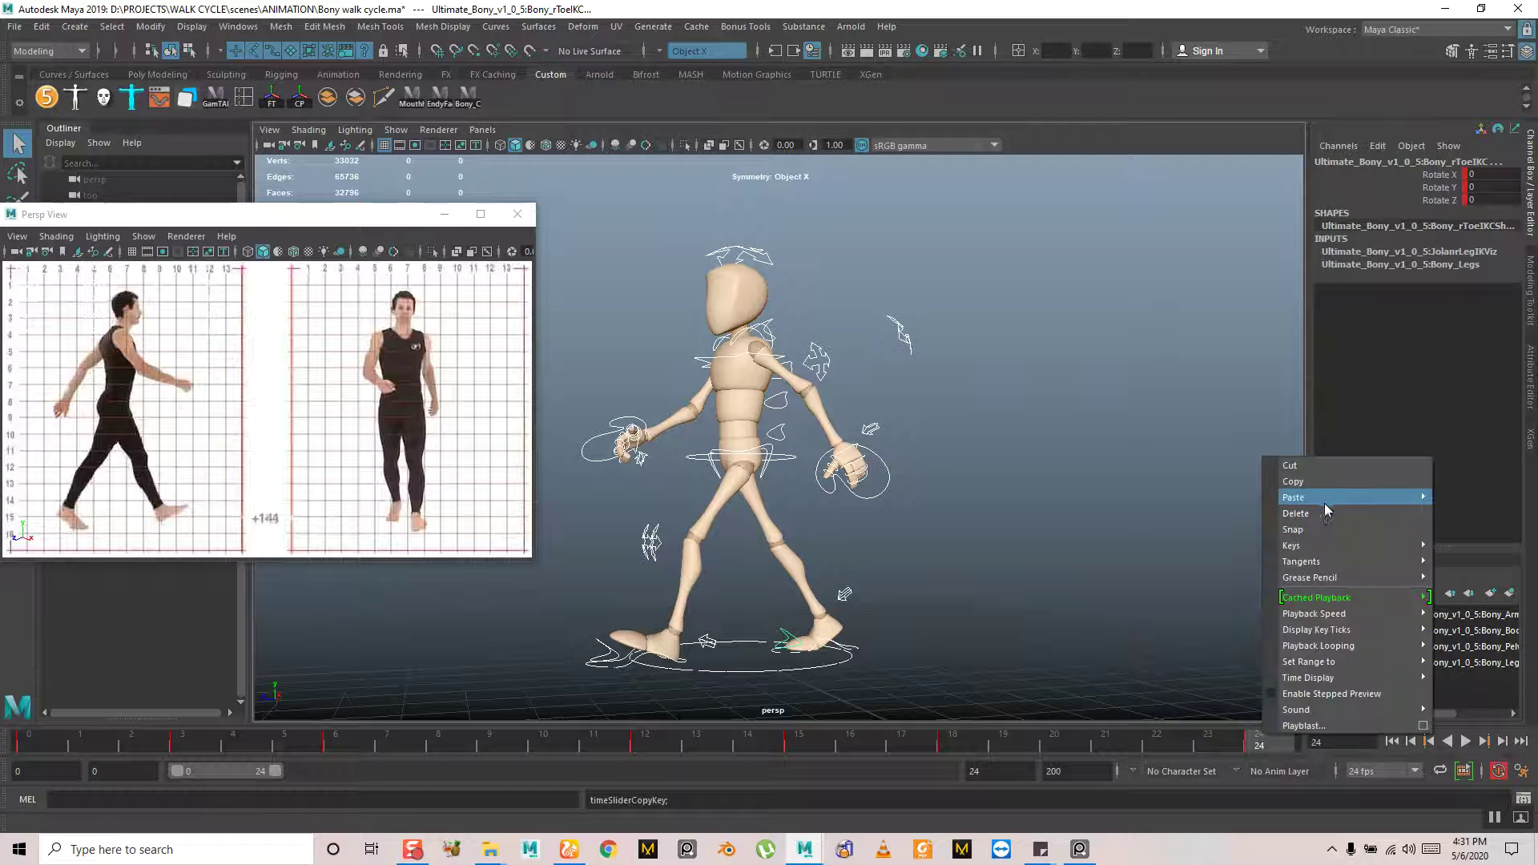
mouse_move(1324, 498)
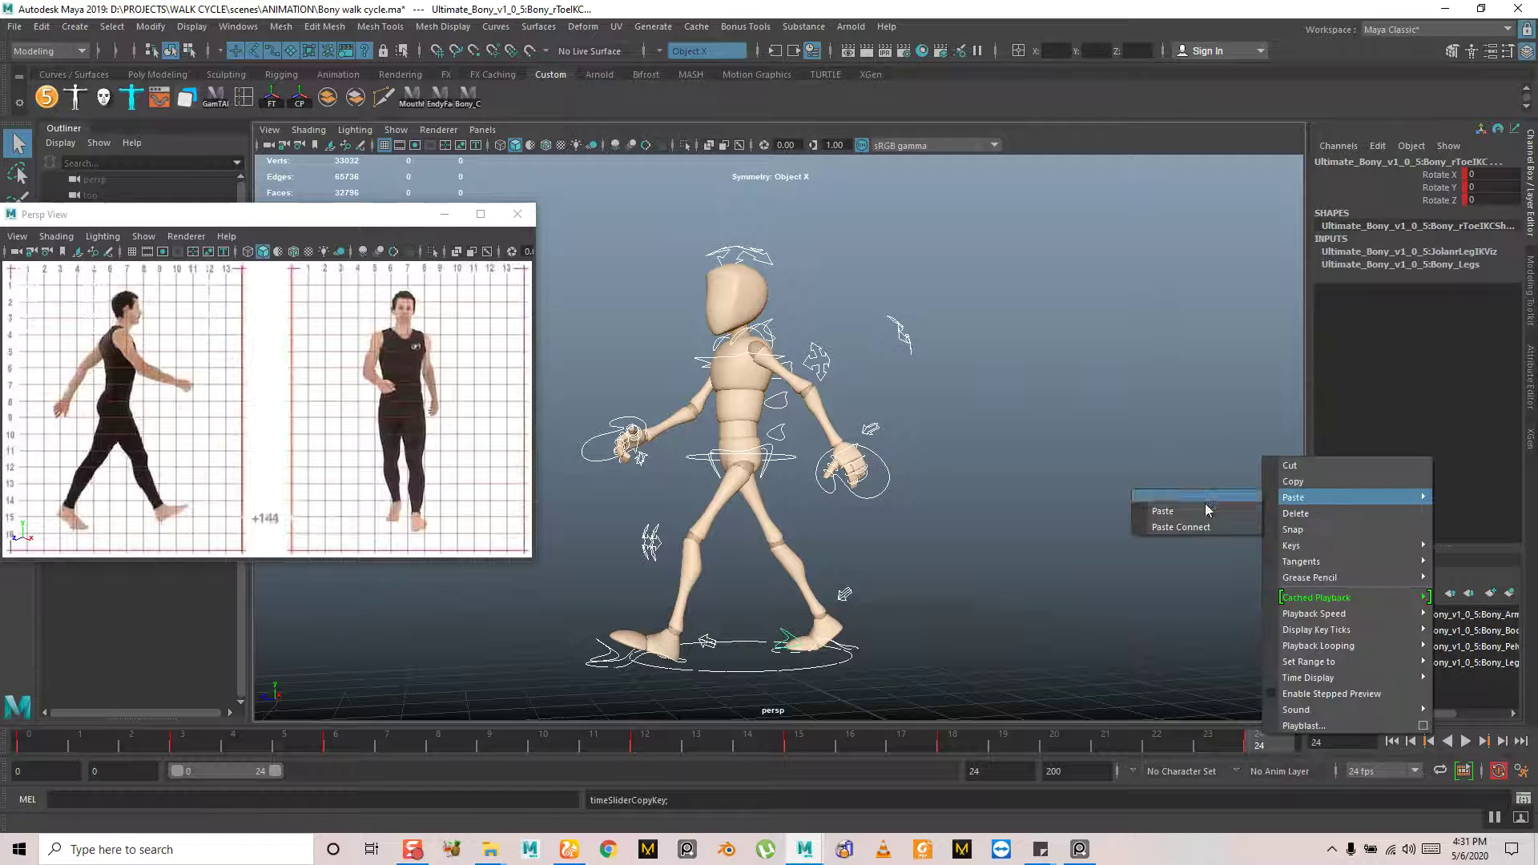
left_click(1200, 509)
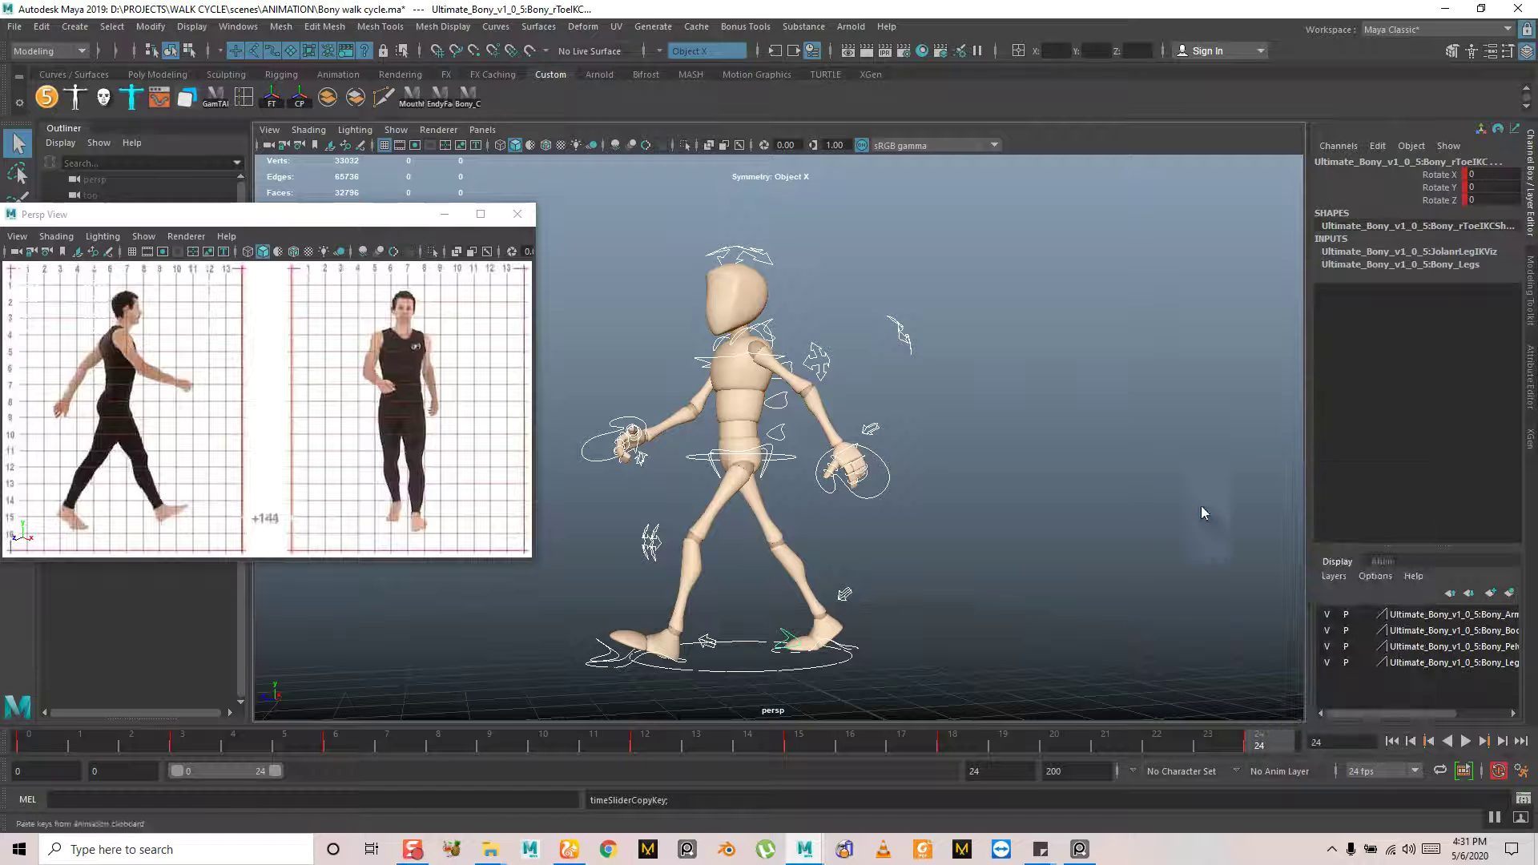
Compare the contact poses at frames 0, 12 and 24, and play back the walk cycle from the front
left_click(29, 745)
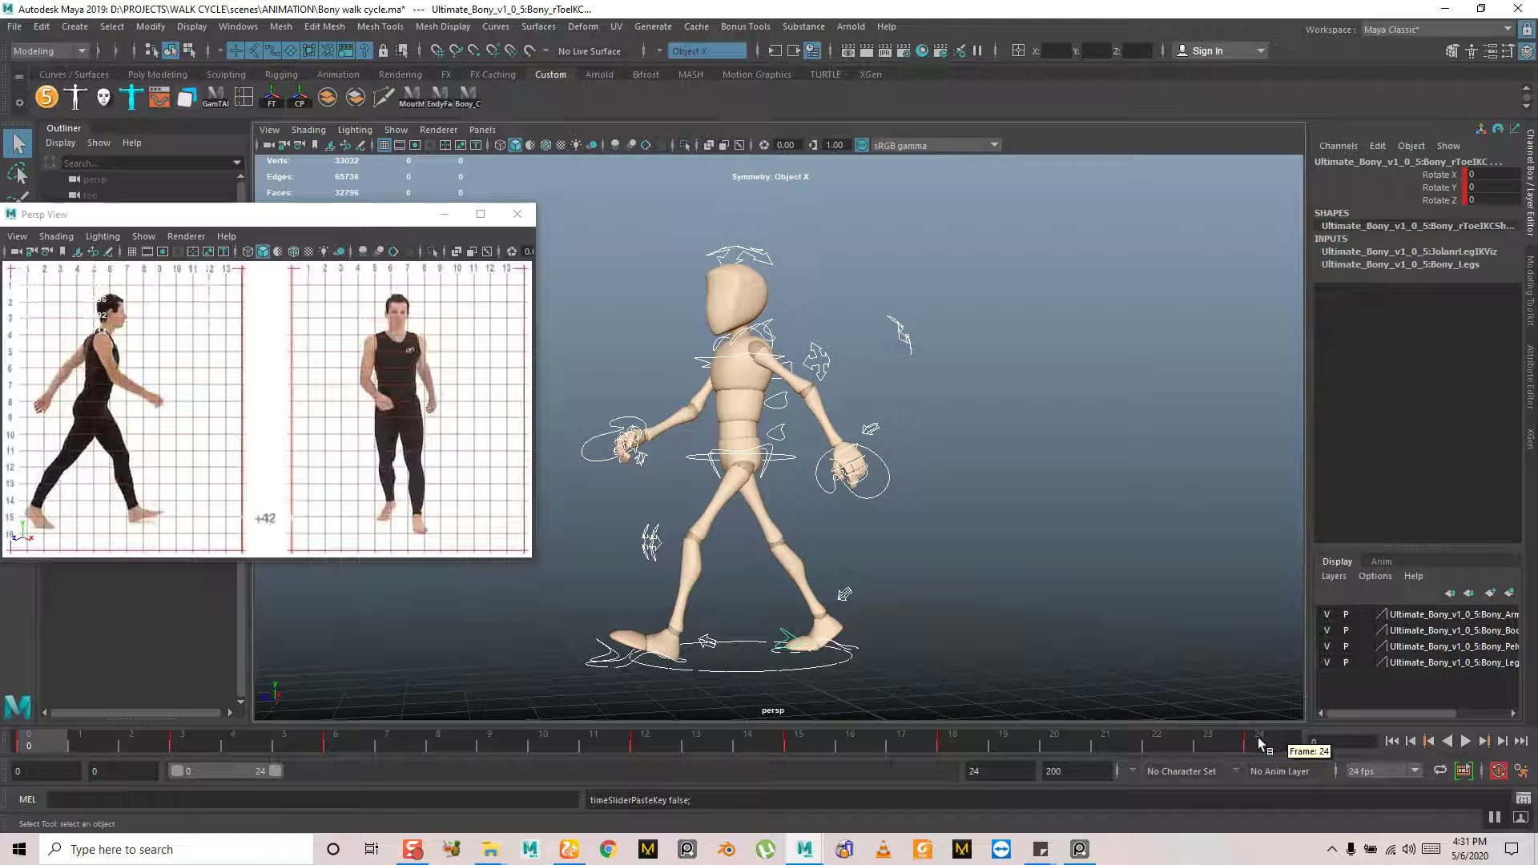
left_click(1275, 737)
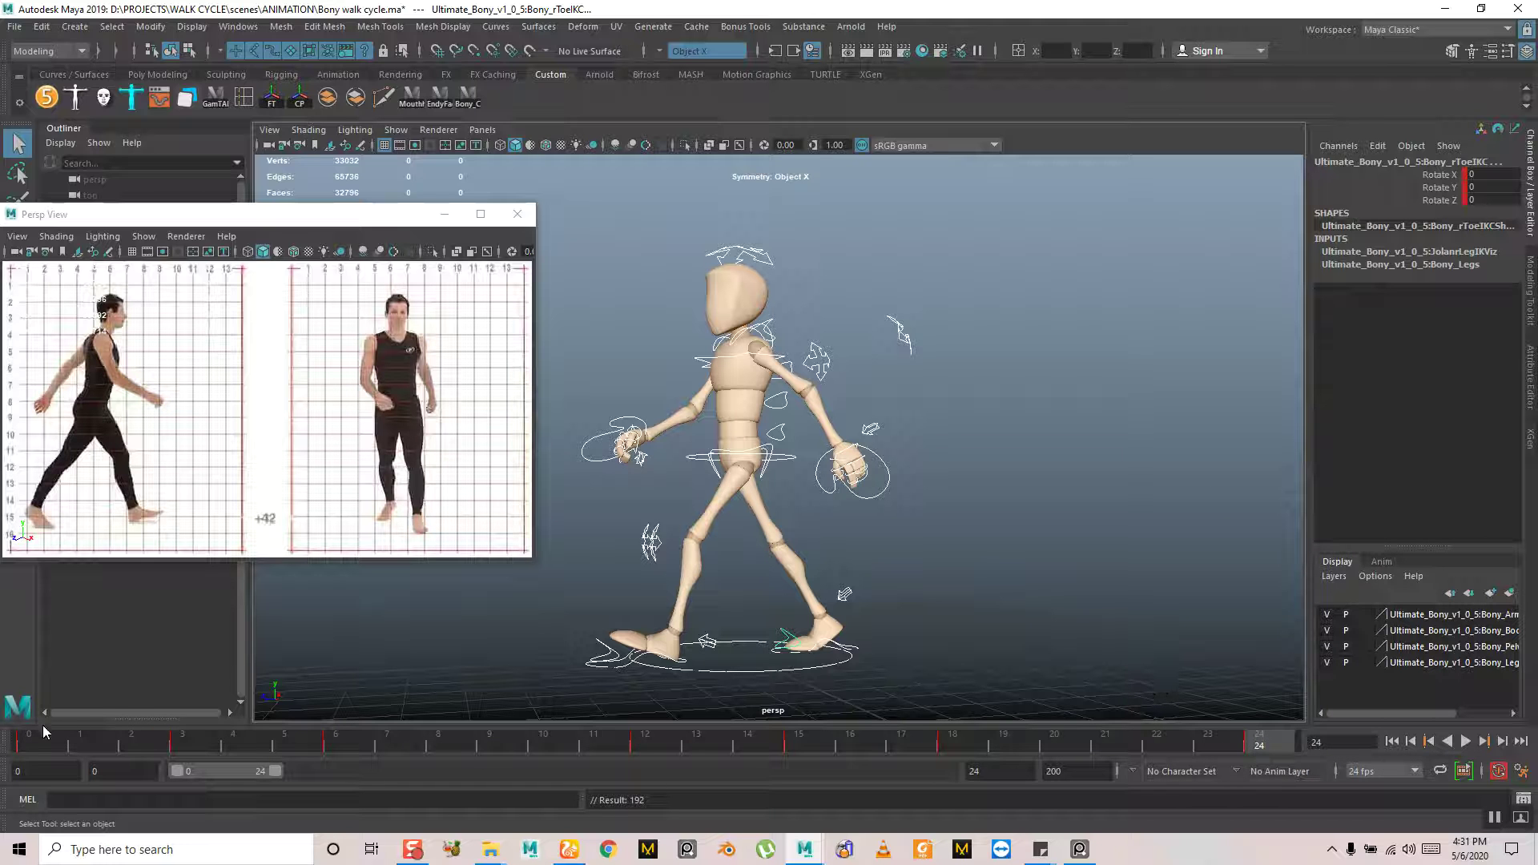
left_click(32, 741)
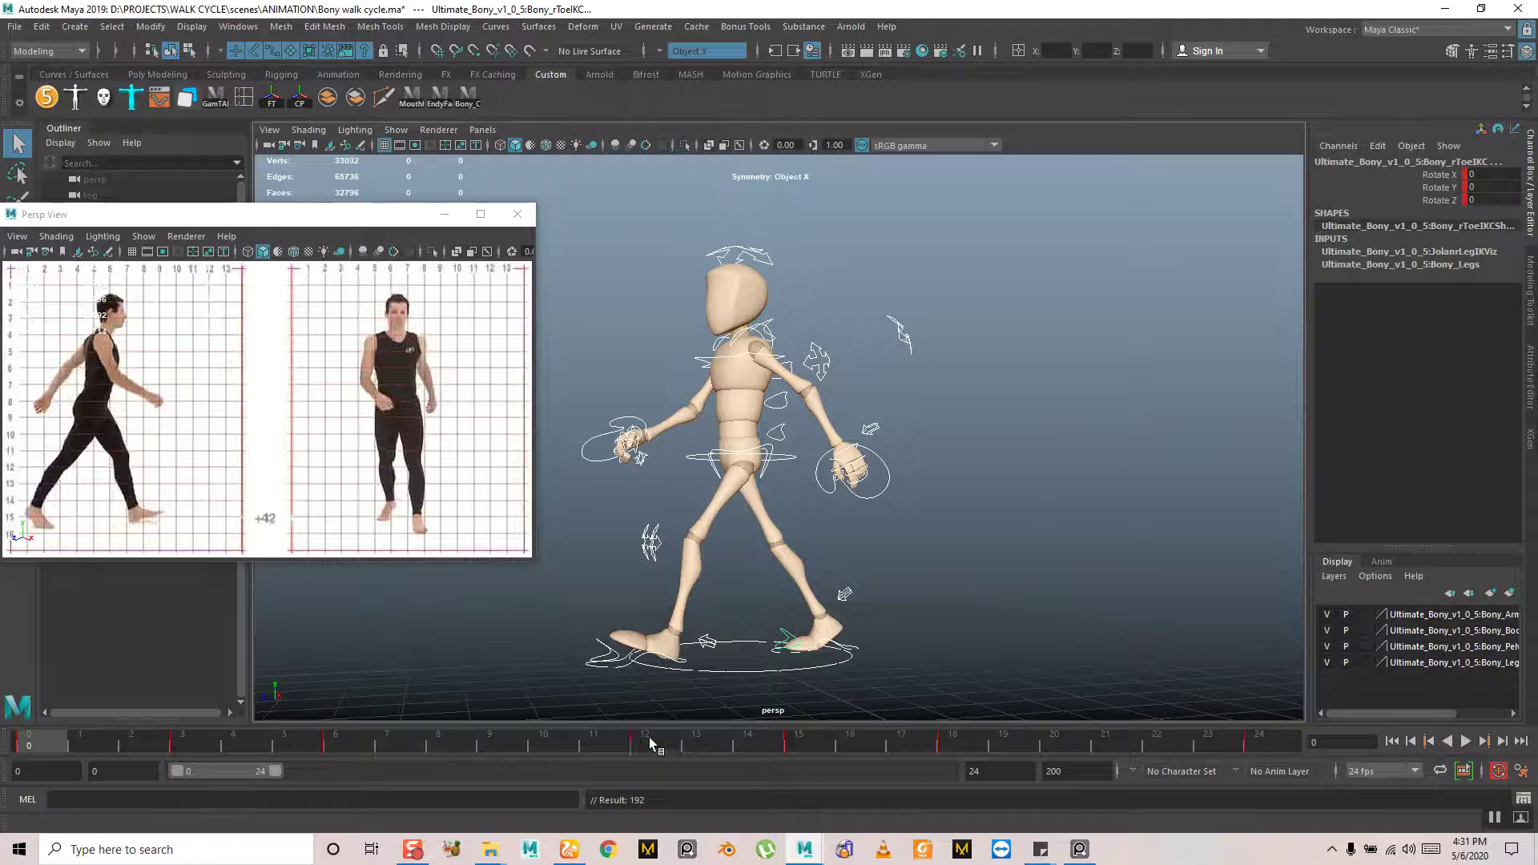
left_click(645, 741)
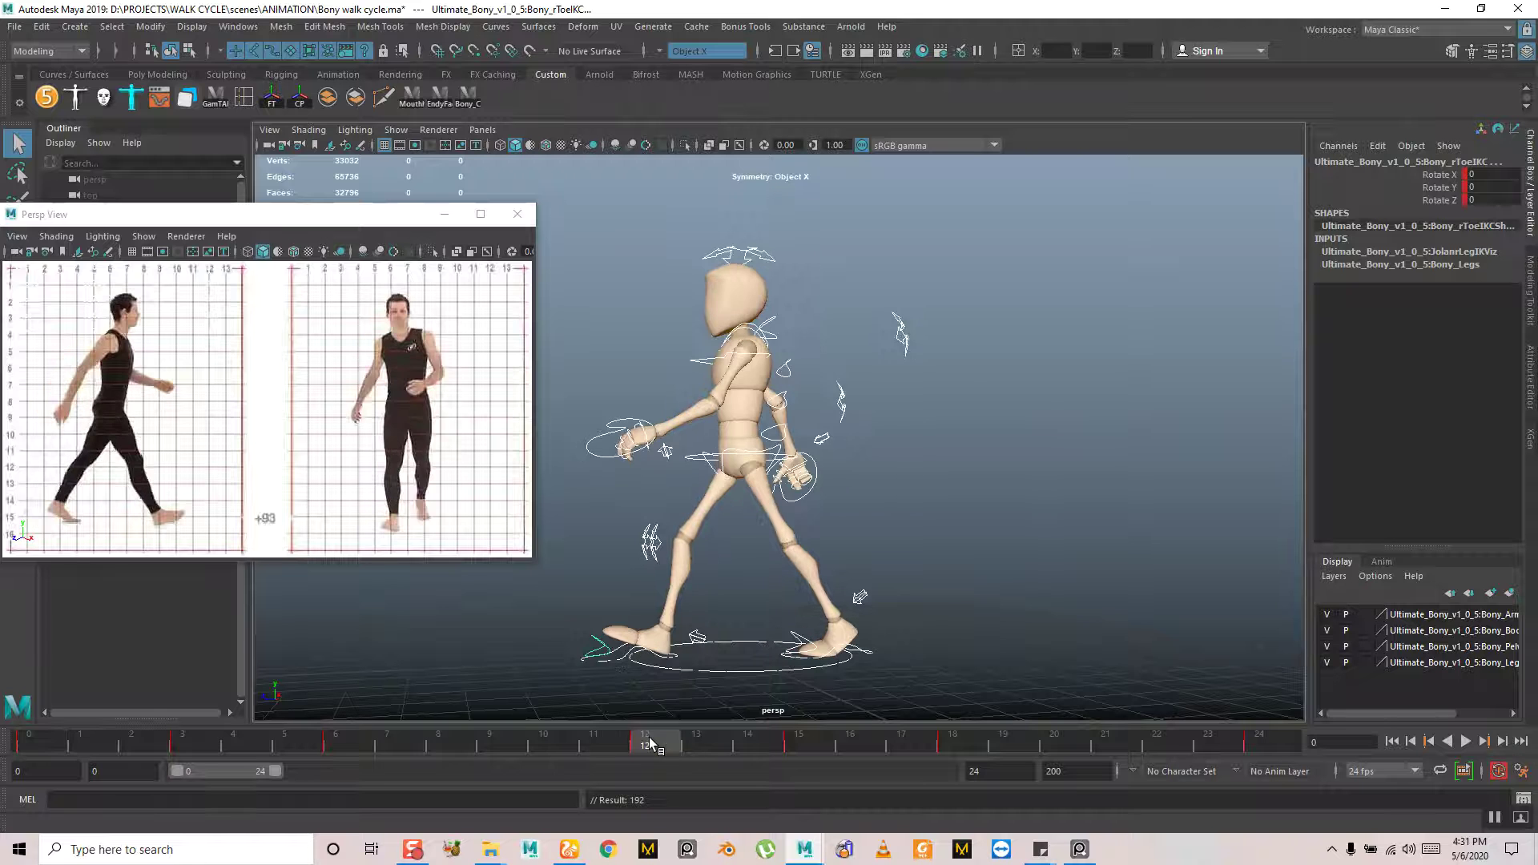
left_click(32, 741)
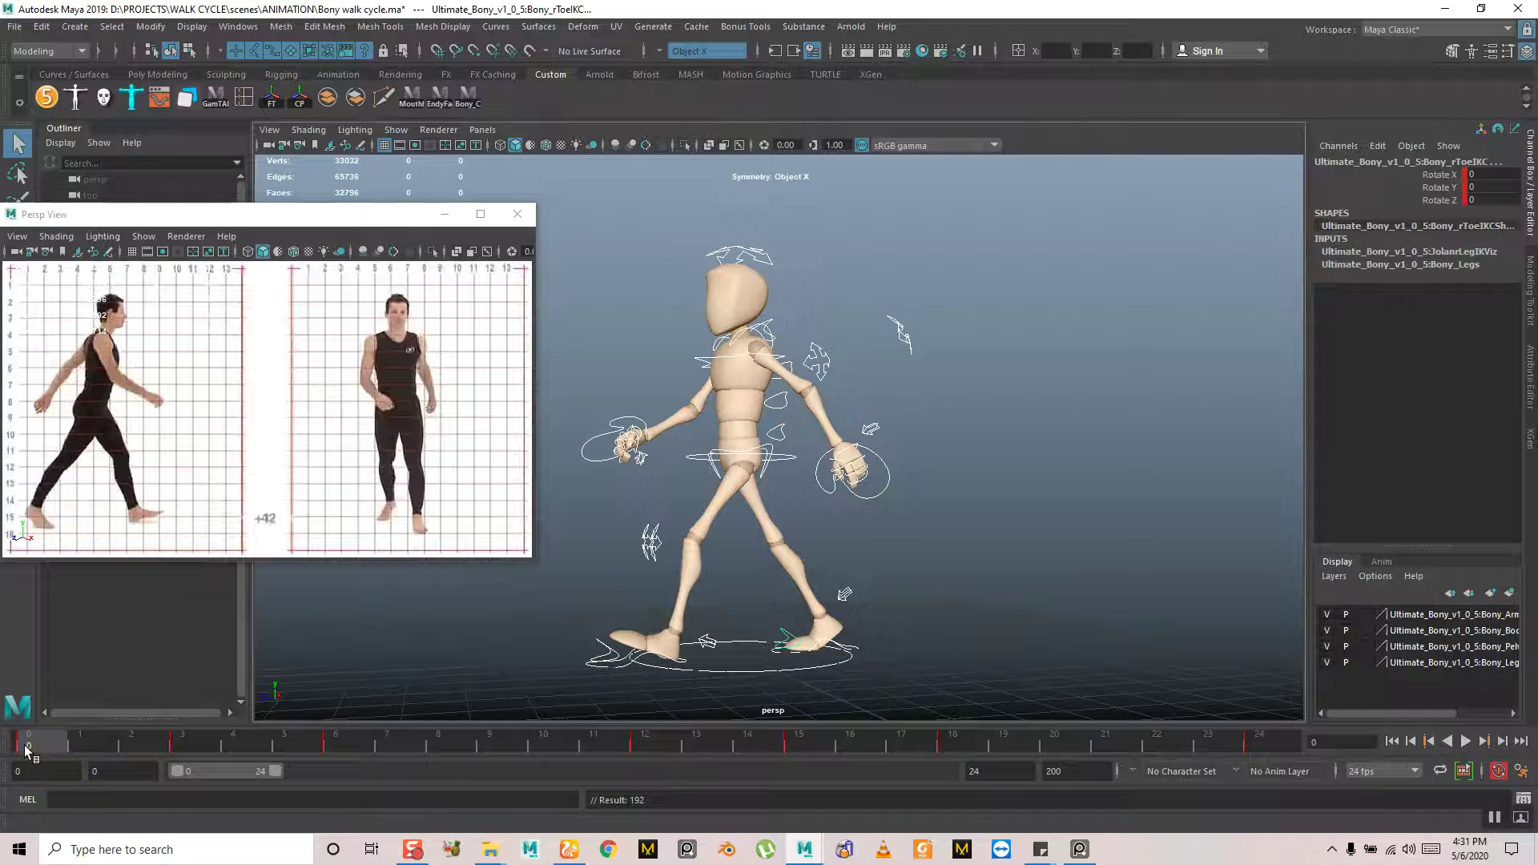
left_click(647, 744)
left_click(1259, 741)
left_click_drag(1186, 707, 986, 574, "alt")
right_click_drag(986, 574, 862, 565, "alt")
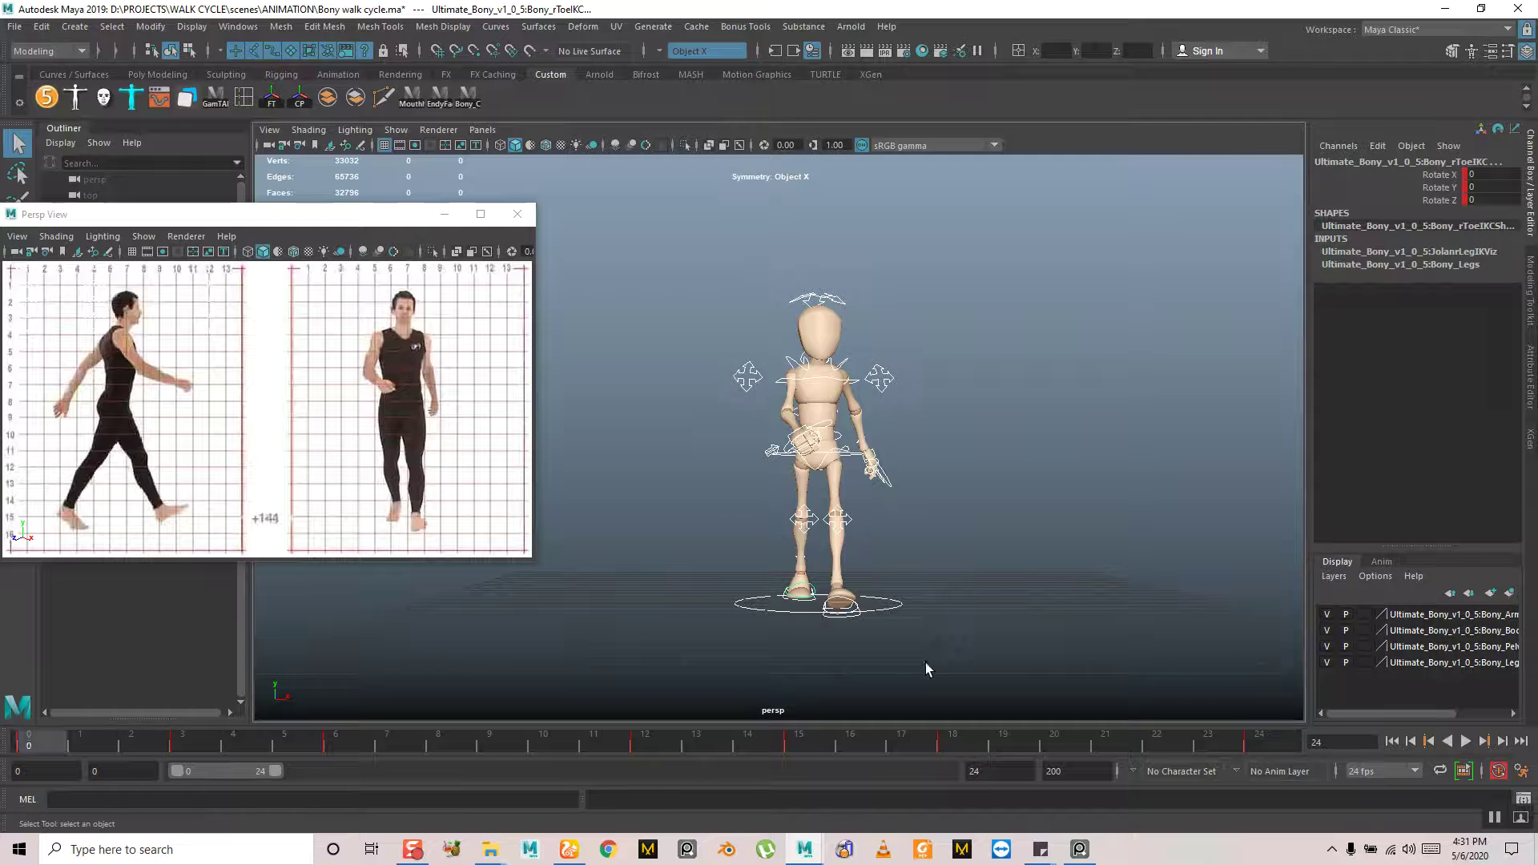
key("alt+v")
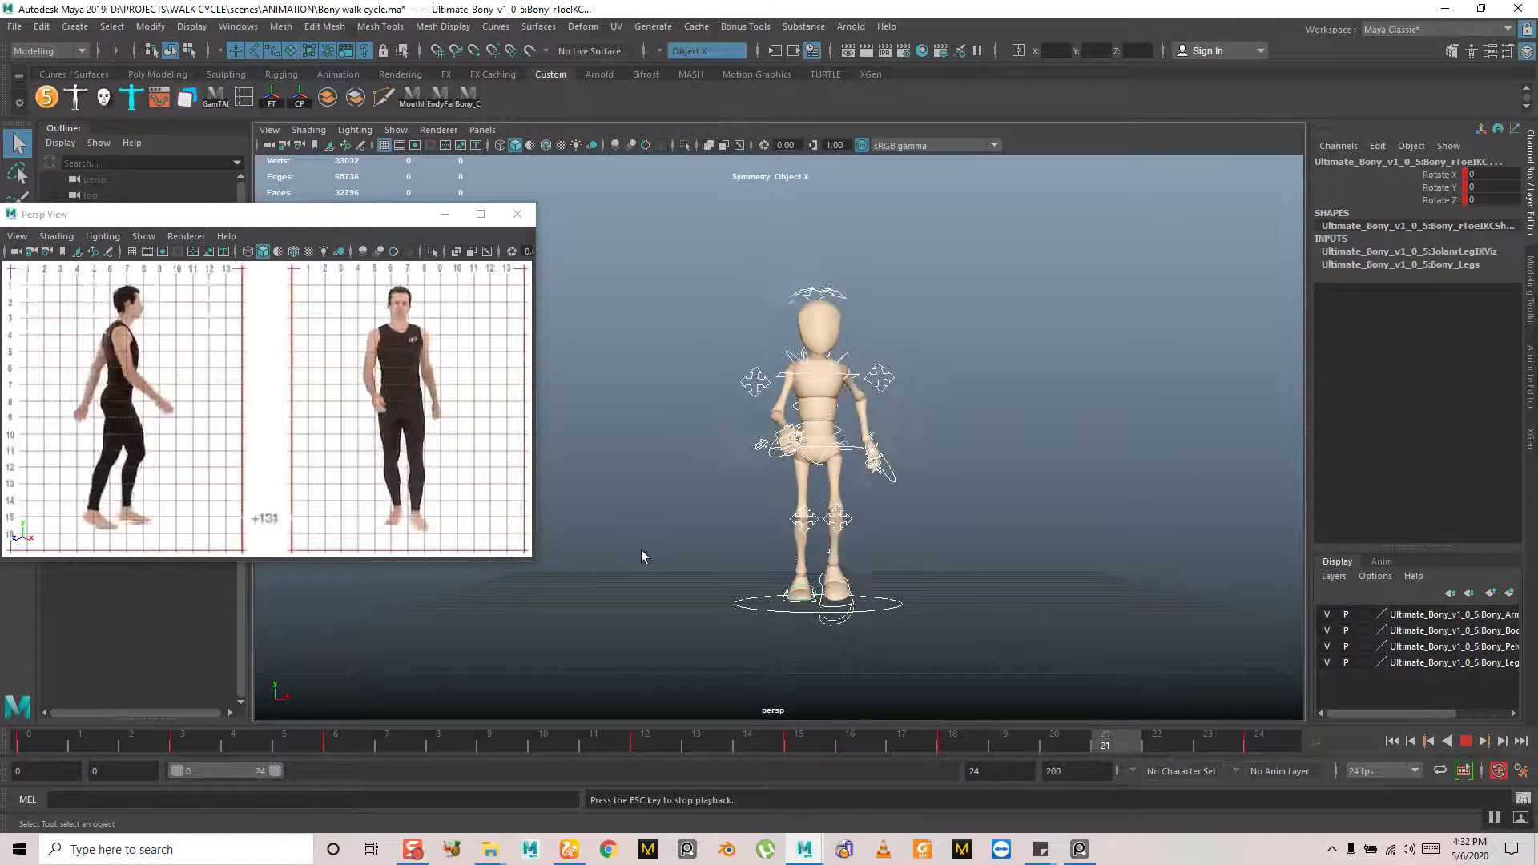
key("alt+v")
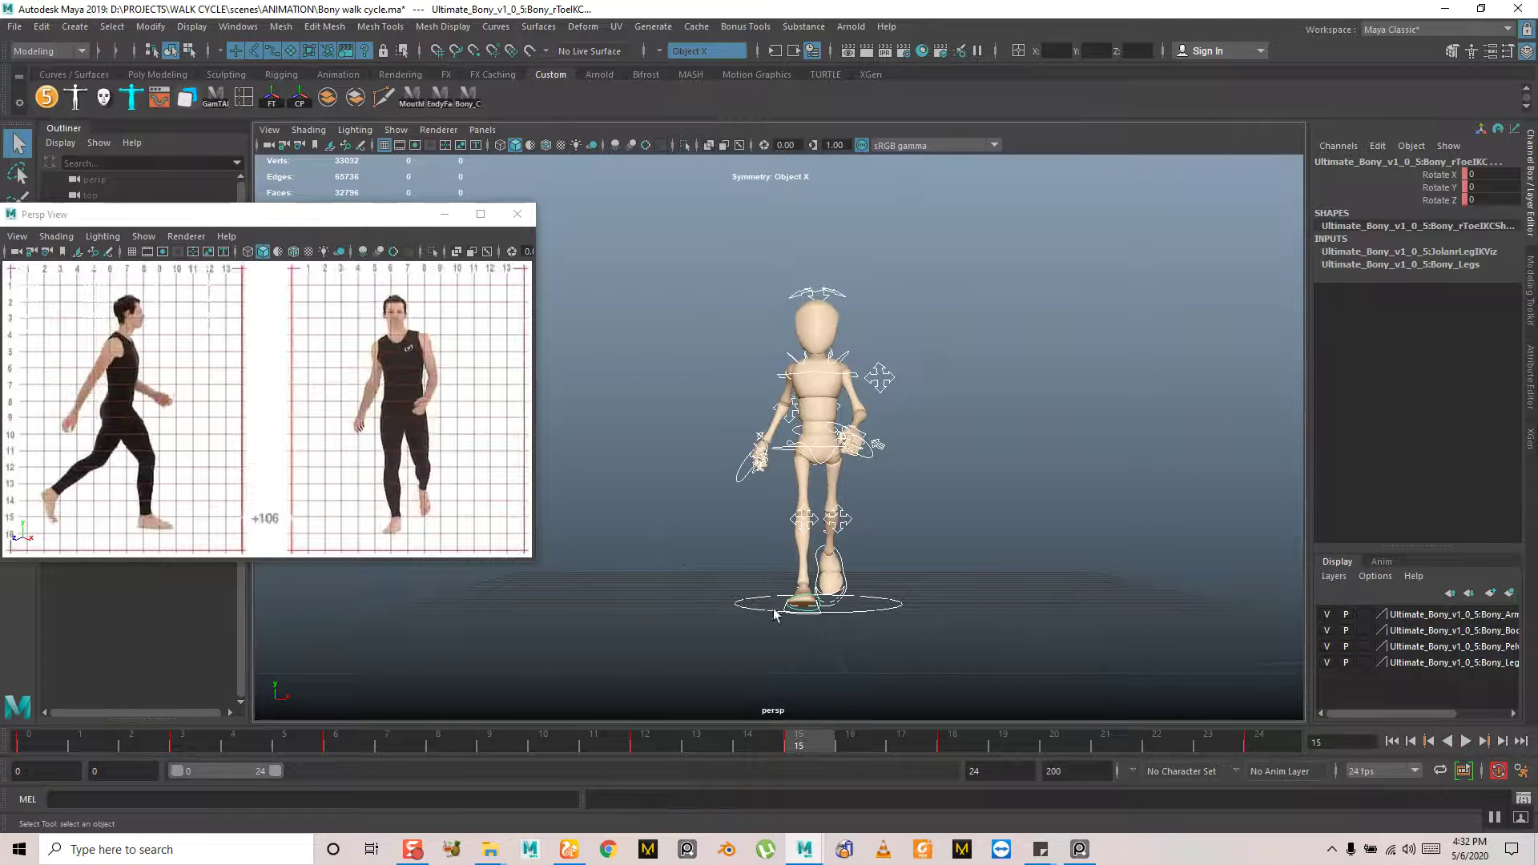
Go to frame 6, deselect the rig controls and examine the passing pose from the side and the front
left_click_drag(676, 738, 356, 739)
left_click_drag(889, 578, 1069, 570, "alt")
scroll(1019, 604, "up", 3)
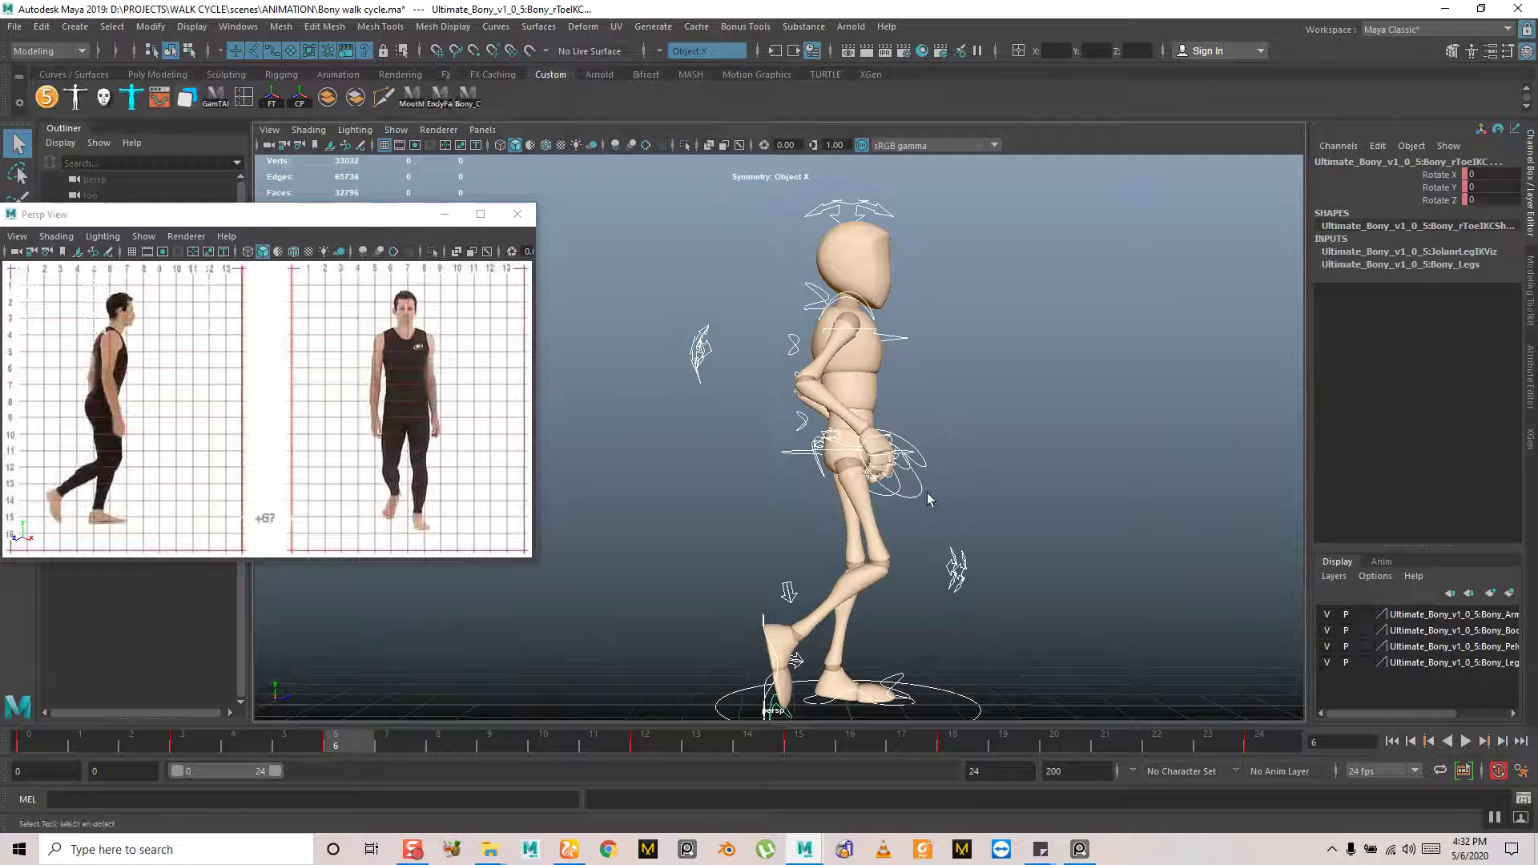
left_click(993, 449)
left_click_drag(1041, 553, 854, 550, "alt")
right_click_drag(854, 550, 785, 524, "alt")
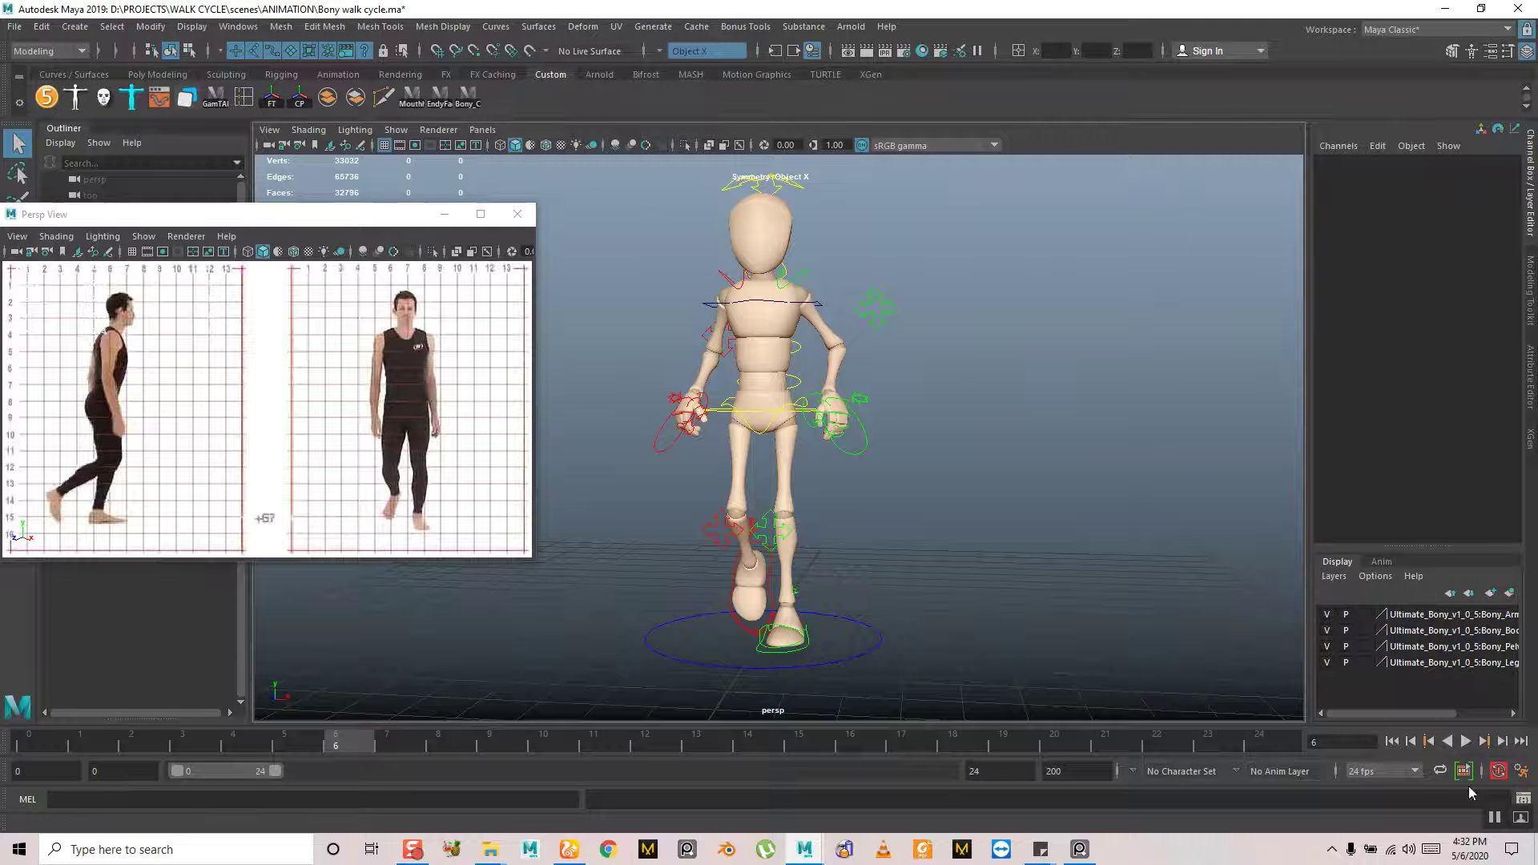